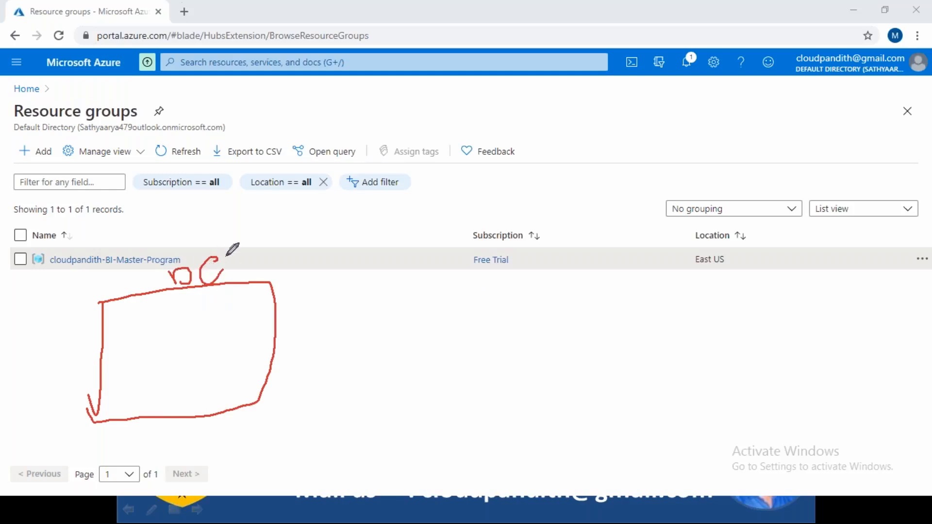
# Draw a second box labelled UAT beside the DEV box as an on-screen annotation.
pyautogui.moveTo(558, 271); pyautogui.dragTo(566, 418)
pyautogui.moveTo(552, 352); pyautogui.dragTo(565, 419)
pyautogui.moveTo(556, 274)
pyautogui.mouseDown()
pyautogui.moveTo(689, 260)
pyautogui.moveTo(567, 413)
pyautogui.moveTo(525, 396)
pyautogui.mouseUp()
pyautogui.moveTo(607, 238)
pyautogui.mouseDown()
pyautogui.moveTo(633, 214)
pyautogui.moveTo(668, 262)
pyautogui.moveTo(675, 209)
pyautogui.moveTo(692, 203)
pyautogui.moveTo(688, 237)
pyautogui.moveTo(718, 194)
pyautogui.mouseUp()
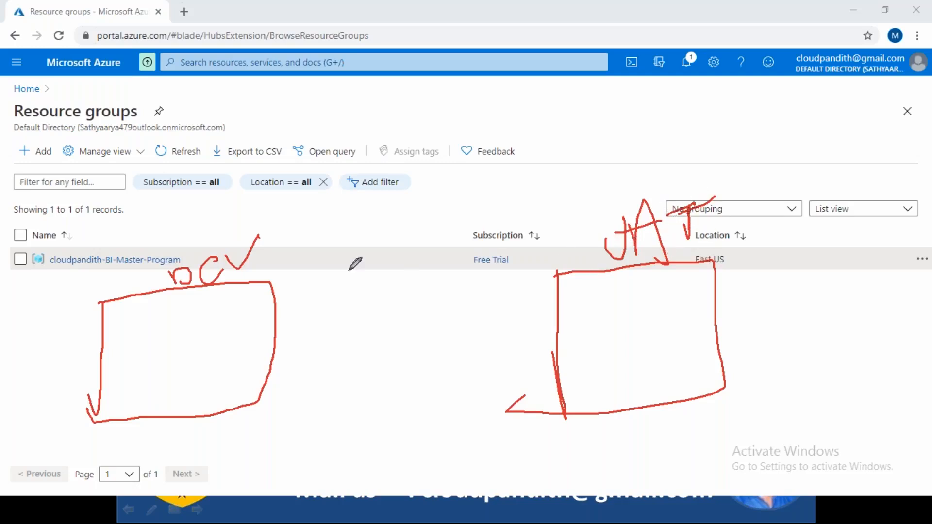
# Handwrite a numbered list of three services, ADF, Gen2 and AKV, inside the DEV box.
pyautogui.moveTo(132, 311); pyautogui.dragTo(146, 355)
pyautogui.moveTo(127, 386)
pyautogui.mouseDown()
pyautogui.moveTo(144, 375)
pyautogui.moveTo(138, 404)
pyautogui.mouseUp()
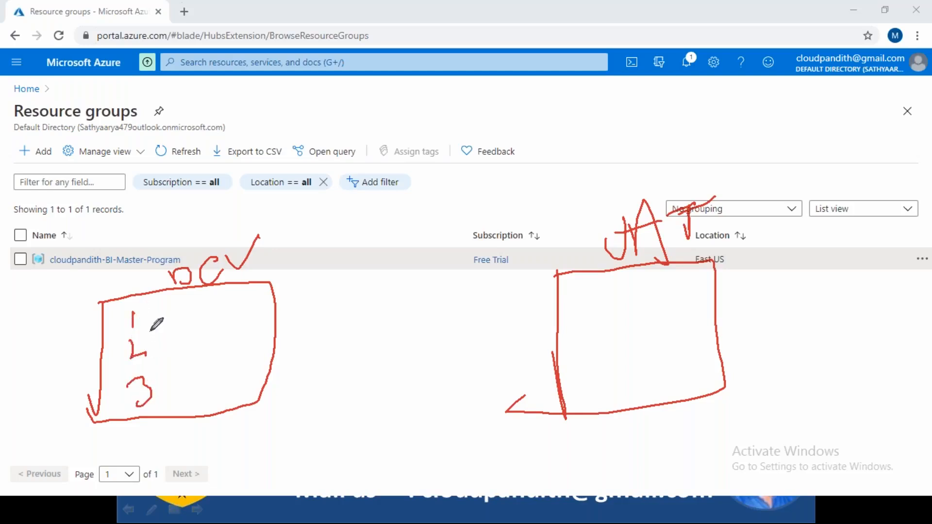
pyautogui.moveTo(166, 326)
pyautogui.mouseDown()
pyautogui.moveTo(183, 319)
pyautogui.moveTo(186, 327)
pyautogui.mouseUp()
pyautogui.moveTo(169, 320); pyautogui.dragTo(250, 313)
pyautogui.click(160, 355)
pyautogui.moveTo(184, 331)
pyautogui.mouseDown()
pyautogui.moveTo(206, 361)
pyautogui.moveTo(253, 340)
pyautogui.moveTo(270, 344)
pyautogui.mouseUp()
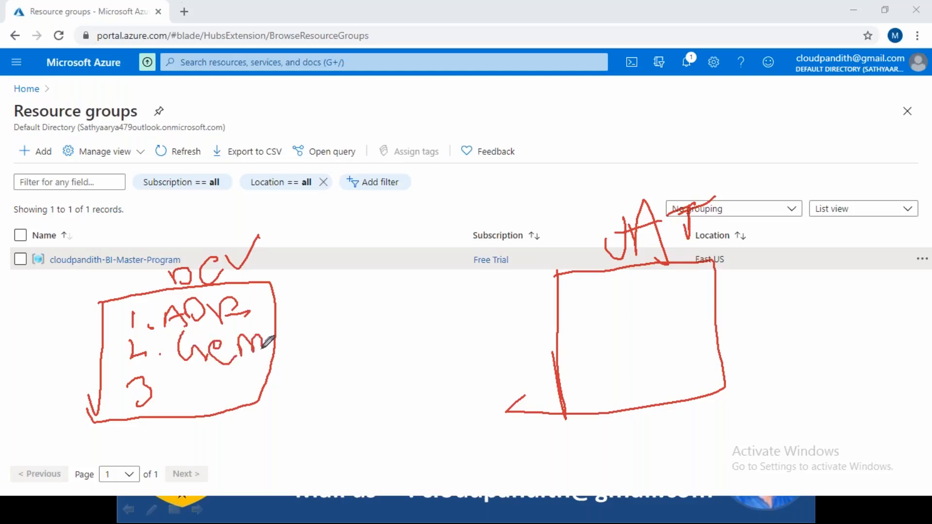
pyautogui.click(159, 391)
pyautogui.moveTo(184, 375)
pyautogui.mouseDown()
pyautogui.moveTo(228, 394)
pyautogui.moveTo(246, 375)
pyautogui.moveTo(269, 383)
pyautogui.mouseUp()
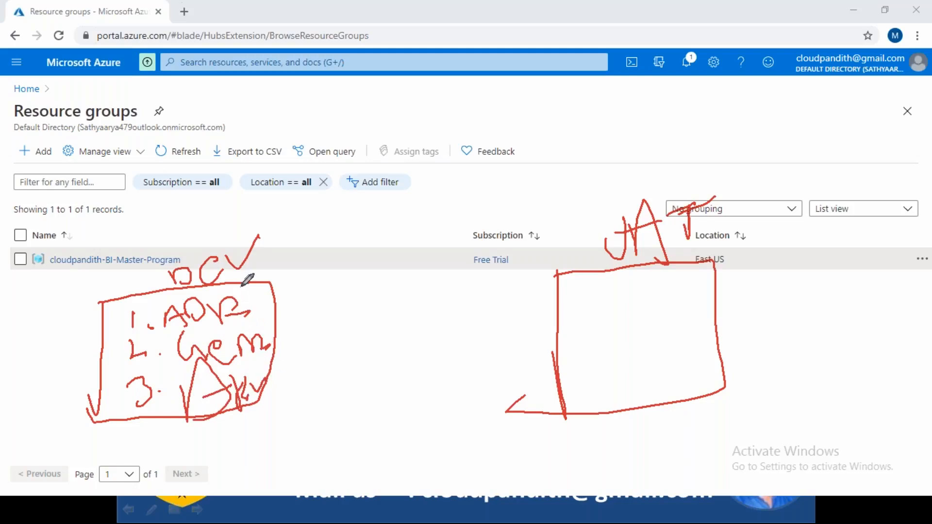
# Handwrite the same numbered service list, ADF, Gen2 and AKV, inside the UAT box.
pyautogui.moveTo(568, 290)
pyautogui.mouseDown()
pyautogui.moveTo(569, 310)
pyautogui.moveTo(605, 281)
pyautogui.moveTo(623, 311)
pyautogui.moveTo(631, 292)
pyautogui.moveTo(661, 287)
pyautogui.moveTo(685, 267)
pyautogui.moveTo(699, 291)
pyautogui.mouseUp()
pyautogui.click(577, 307)
pyautogui.moveTo(571, 344); pyautogui.dragTo(602, 369)
pyautogui.click(615, 369)
pyautogui.moveTo(640, 328)
pyautogui.mouseDown()
pyautogui.moveTo(637, 337)
pyautogui.moveTo(664, 330)
pyautogui.moveTo(681, 340)
pyautogui.moveTo(692, 313)
pyautogui.moveTo(704, 334)
pyautogui.mouseUp()
pyautogui.moveTo(582, 388)
pyautogui.mouseDown()
pyautogui.moveTo(609, 400)
pyautogui.moveTo(595, 413)
pyautogui.mouseUp()
pyautogui.click(624, 403)
pyautogui.moveTo(643, 374); pyautogui.dragTo(644, 405)
pyautogui.moveTo(658, 343)
pyautogui.mouseDown()
pyautogui.moveTo(670, 377)
pyautogui.moveTo(707, 353)
pyautogui.moveTo(714, 375)
pyautogui.moveTo(735, 337)
pyautogui.mouseUp()
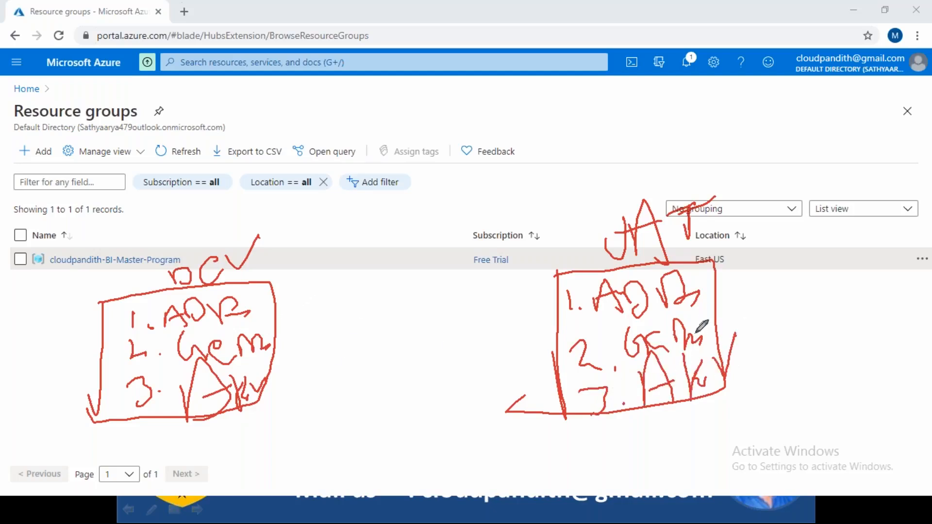
# Draw check marks beside the DEV and UAT headings and each of their listed services.
pyautogui.moveTo(271, 254); pyautogui.dragTo(308, 231)
pyautogui.moveTo(731, 213)
pyautogui.mouseDown()
pyautogui.moveTo(739, 220)
pyautogui.moveTo(763, 196)
pyautogui.mouseUp()
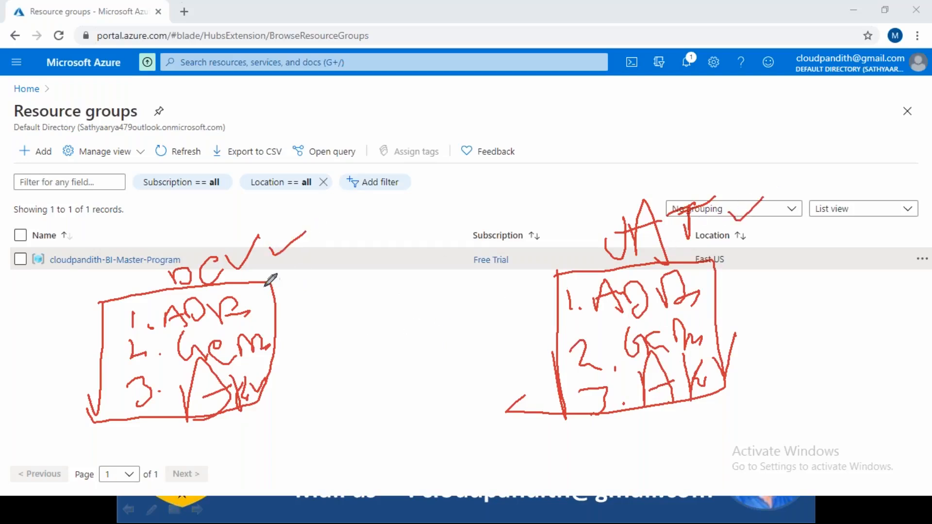
pyautogui.moveTo(257, 304); pyautogui.dragTo(271, 280)
pyautogui.moveTo(258, 321); pyautogui.dragTo(305, 302)
pyautogui.moveTo(262, 383); pyautogui.dragTo(295, 351)
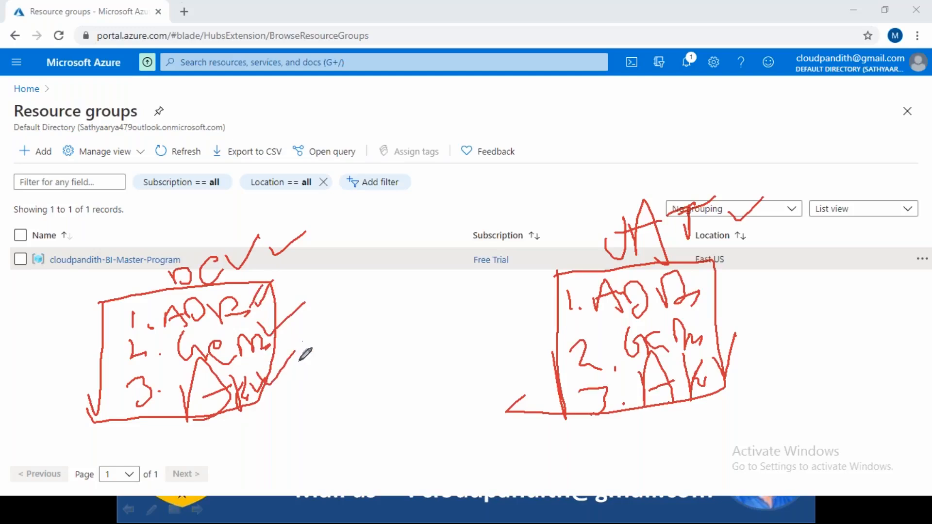
pyautogui.moveTo(696, 271); pyautogui.dragTo(712, 262)
pyautogui.moveTo(692, 319); pyautogui.dragTo(748, 299)
pyautogui.moveTo(721, 356); pyautogui.dragTo(777, 321)
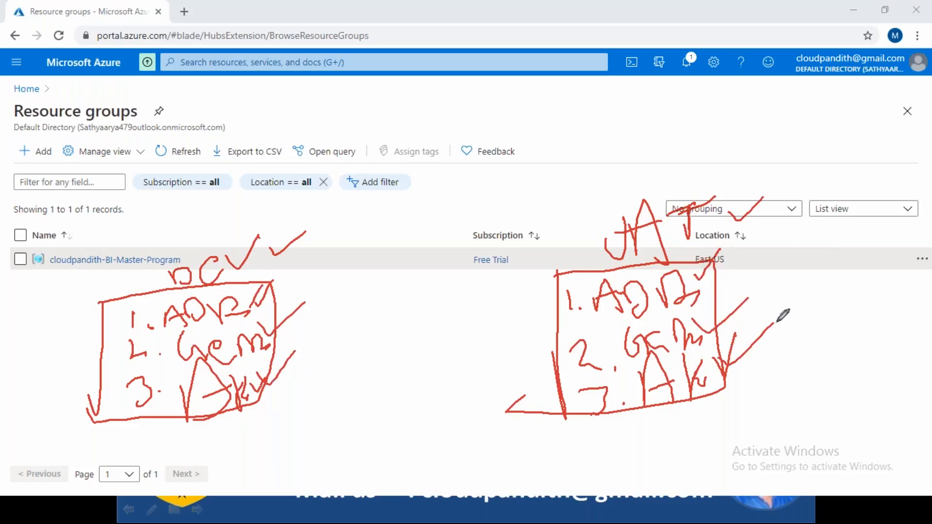
# Clear the on-screen annotations and open the creation form for a new resource group.
pyautogui.click(588, 14)
pyautogui.click(598, 100)
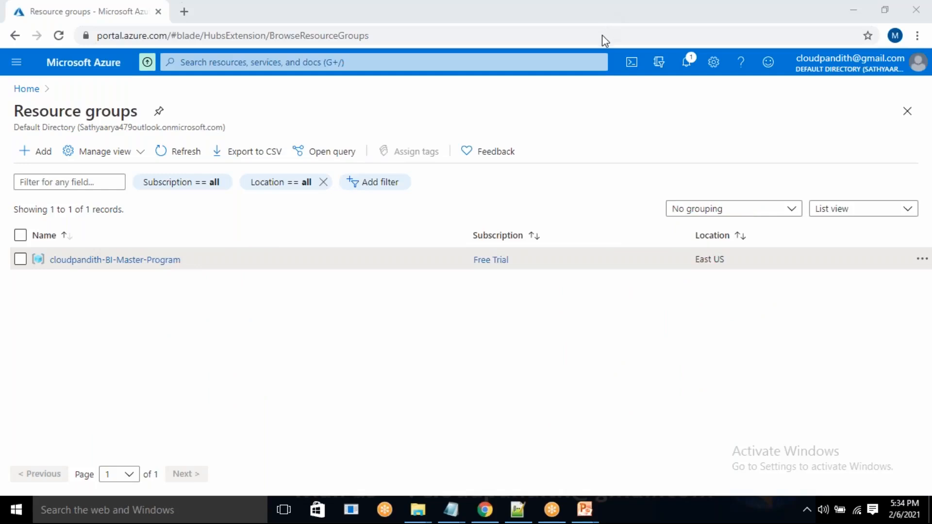
pyautogui.click(37, 157)
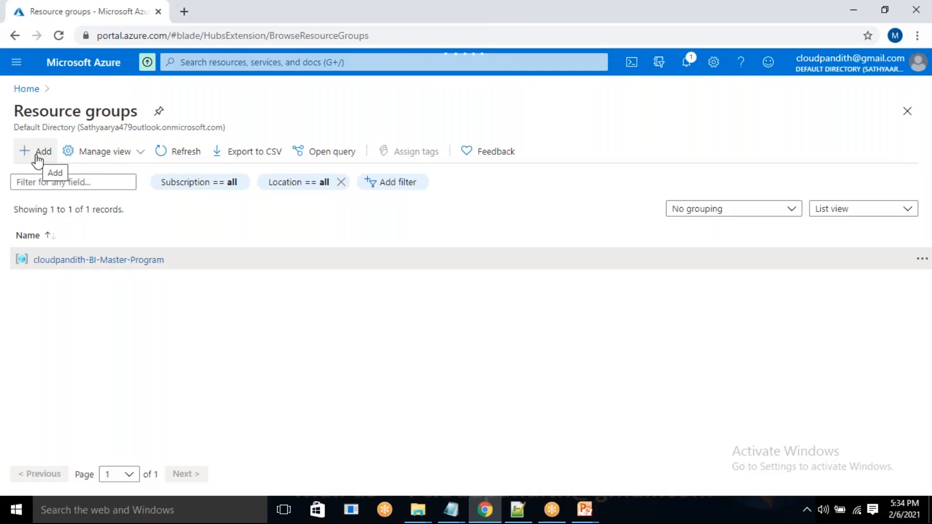
pyautogui.click(37, 156)
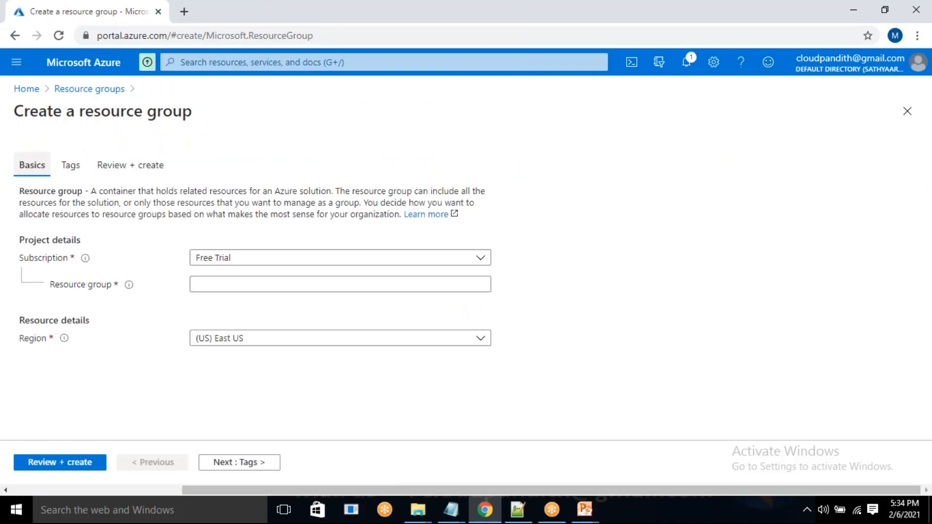
# Draw an annotation box labelled Dev in the empty area beside the resource group form.
pyautogui.click(606, 8)
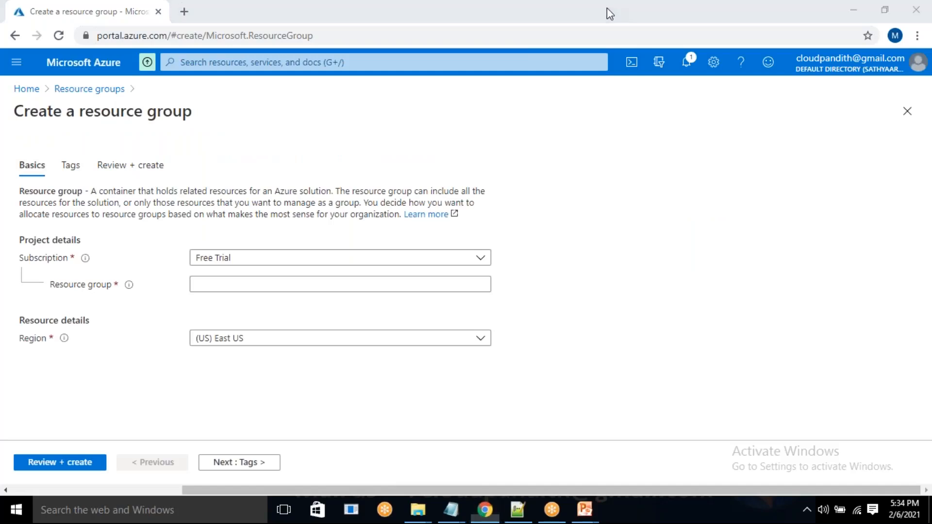
pyautogui.click(596, 36)
pyautogui.moveTo(678, 154)
pyautogui.mouseDown()
pyautogui.moveTo(677, 254)
pyautogui.moveTo(677, 158)
pyautogui.moveTo(892, 150)
pyautogui.moveTo(865, 297)
pyautogui.moveTo(682, 318)
pyautogui.mouseUp()
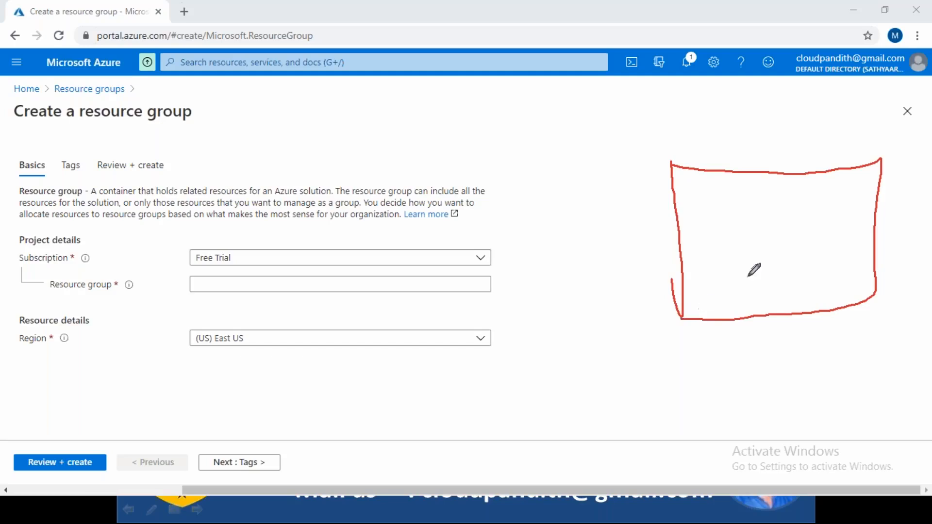
pyautogui.moveTo(733, 139)
pyautogui.mouseDown()
pyautogui.moveTo(738, 156)
pyautogui.moveTo(796, 153)
pyautogui.moveTo(810, 122)
pyautogui.mouseUp()
# Handwrite a numbered list of adf, Gen2 and AKV inside the Dev box and leave drawing mode.
pyautogui.moveTo(700, 196)
pyautogui.mouseDown()
pyautogui.moveTo(731, 265)
pyautogui.moveTo(720, 296)
pyautogui.mouseUp()
pyautogui.moveTo(742, 210)
pyautogui.mouseDown()
pyautogui.moveTo(801, 191)
pyautogui.moveTo(811, 204)
pyautogui.moveTo(834, 197)
pyautogui.mouseUp()
pyautogui.click(762, 244)
pyautogui.moveTo(779, 227)
pyautogui.mouseDown()
pyautogui.moveTo(788, 262)
pyautogui.moveTo(801, 241)
pyautogui.moveTo(818, 248)
pyautogui.moveTo(844, 238)
pyautogui.mouseUp()
pyautogui.moveTo(745, 287)
pyautogui.mouseDown()
pyautogui.moveTo(776, 311)
pyautogui.moveTo(779, 290)
pyautogui.moveTo(811, 293)
pyautogui.moveTo(834, 272)
pyautogui.mouseUp()
pyautogui.click(769, 281)
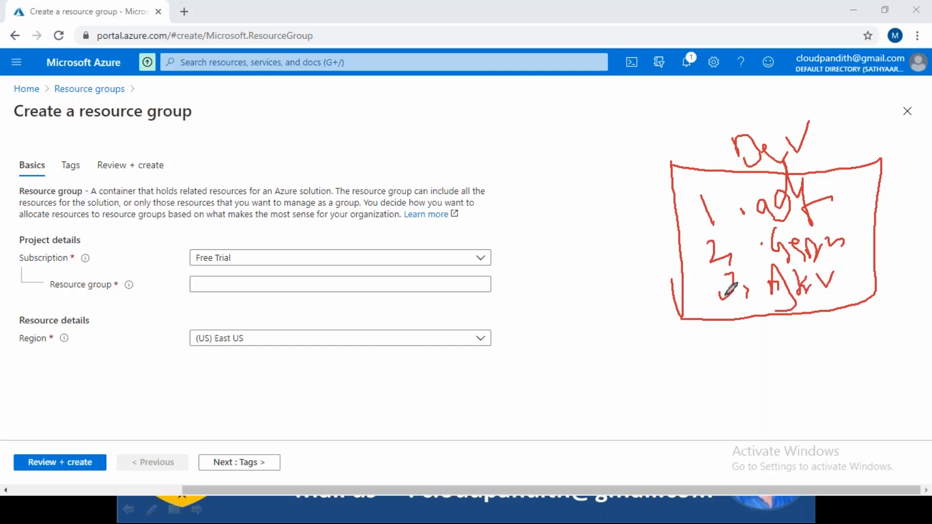
pyautogui.click(586, 9)
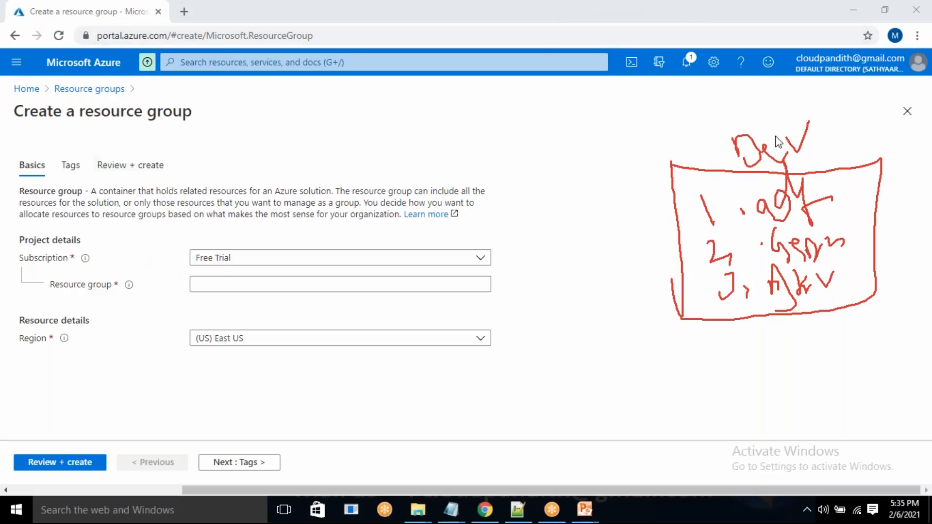
# Name the resource group cloudpandith-BI-Master-Program-dev, review it and create it.
pyautogui.click(213, 290)
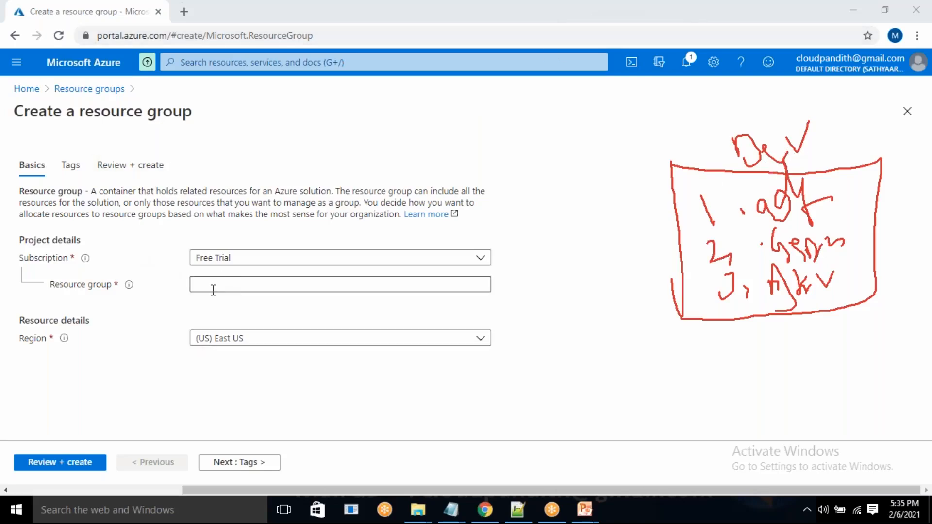
pyautogui.click(213, 290)
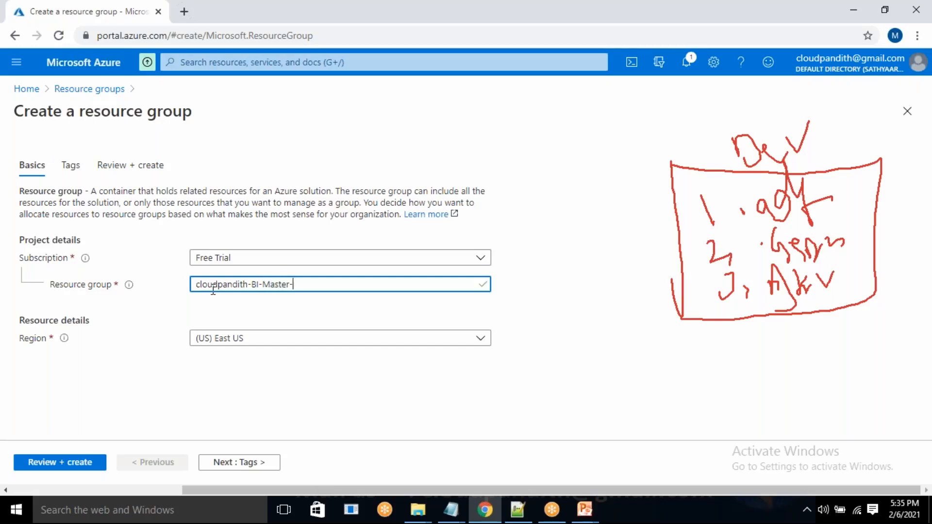
pyautogui.write('-dev')
pyautogui.click(44, 461)
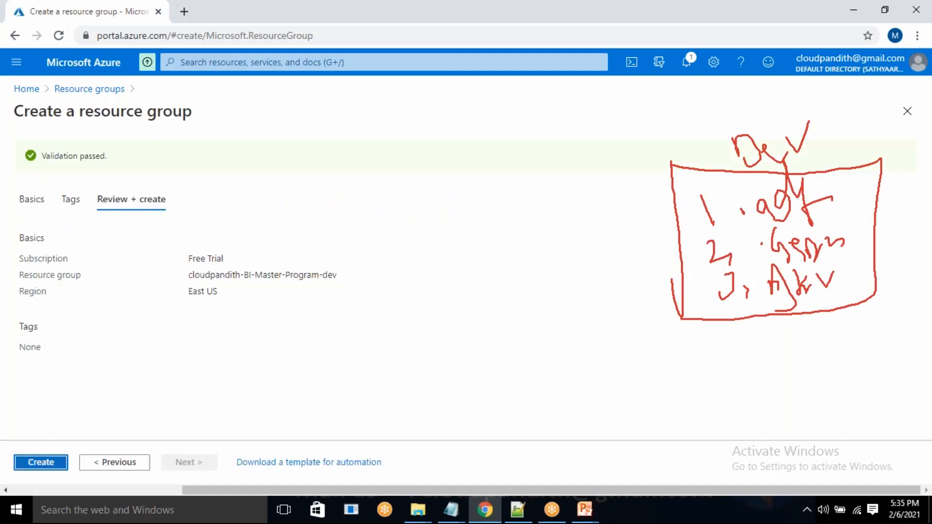
pyautogui.click(49, 463)
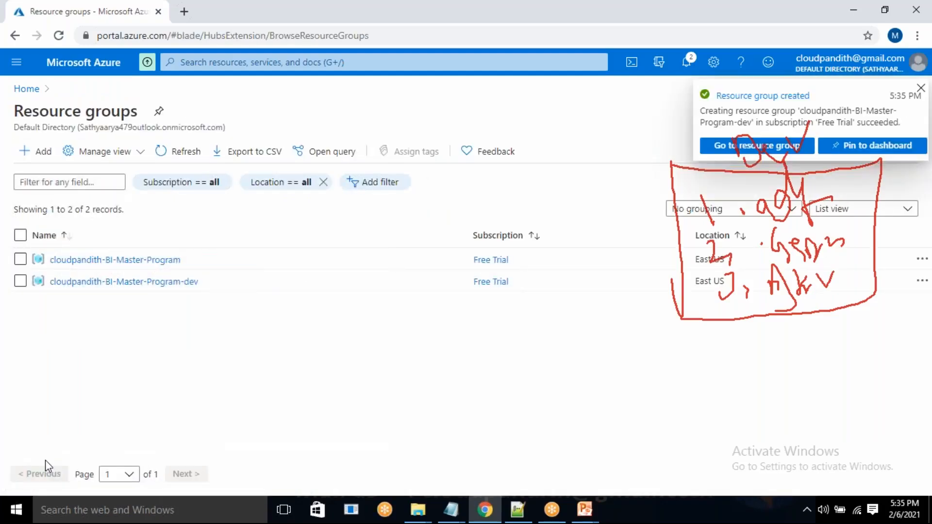
# Open the cloudpandith-BI-Master-Program-dev resource group, find Data Factory in the marketplace and open its creation form.
pyautogui.click(130, 284)
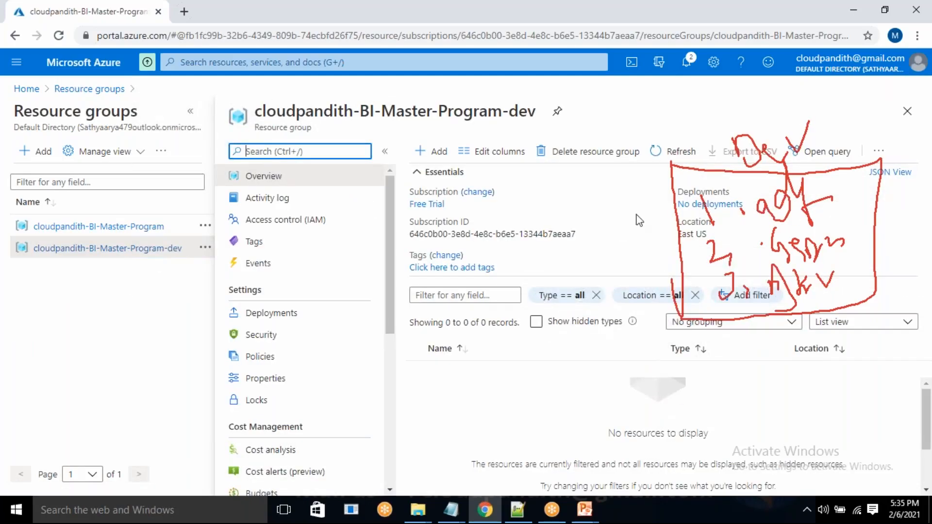
pyautogui.click(432, 151)
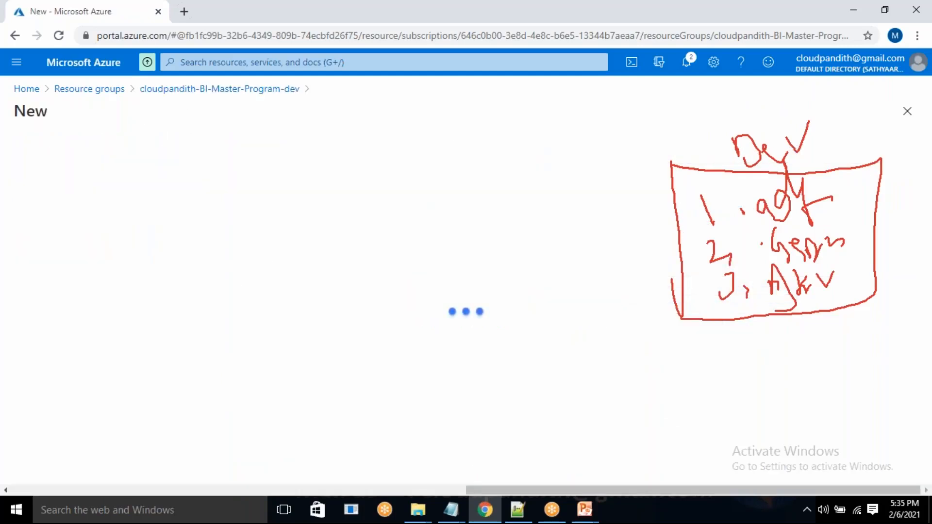
pyautogui.write('adf')
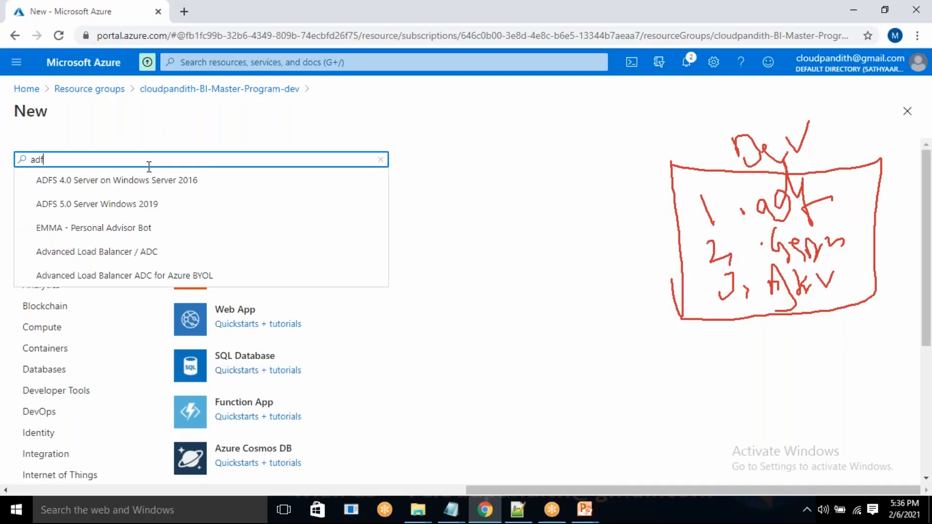
pyautogui.write('data')
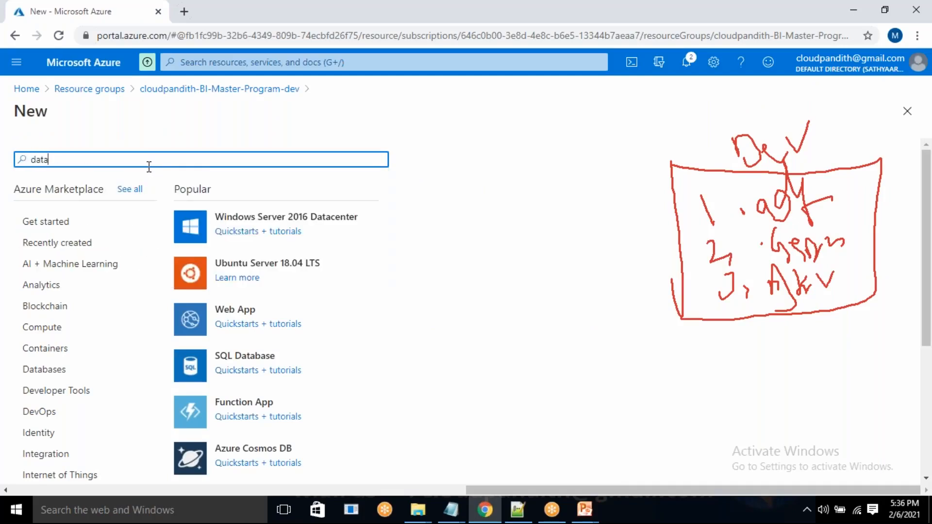
pyautogui.write(' fac')
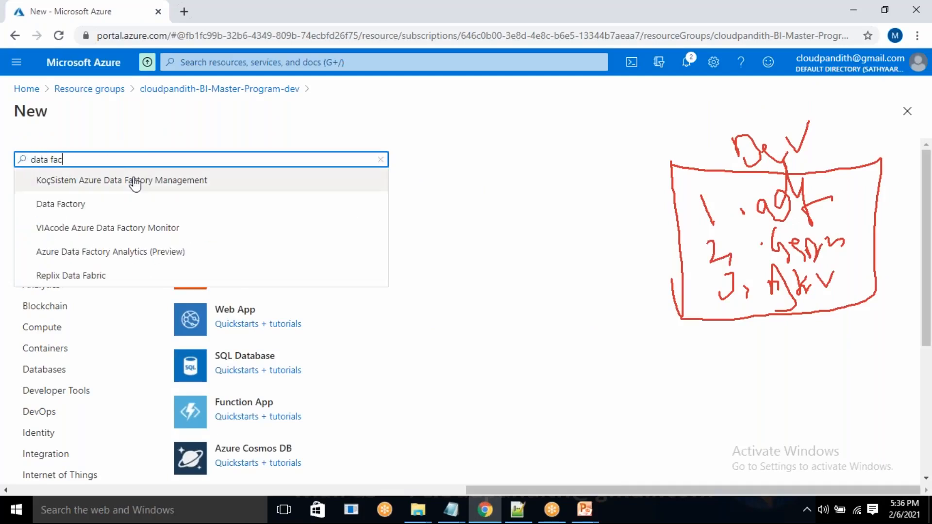
pyautogui.click(85, 209)
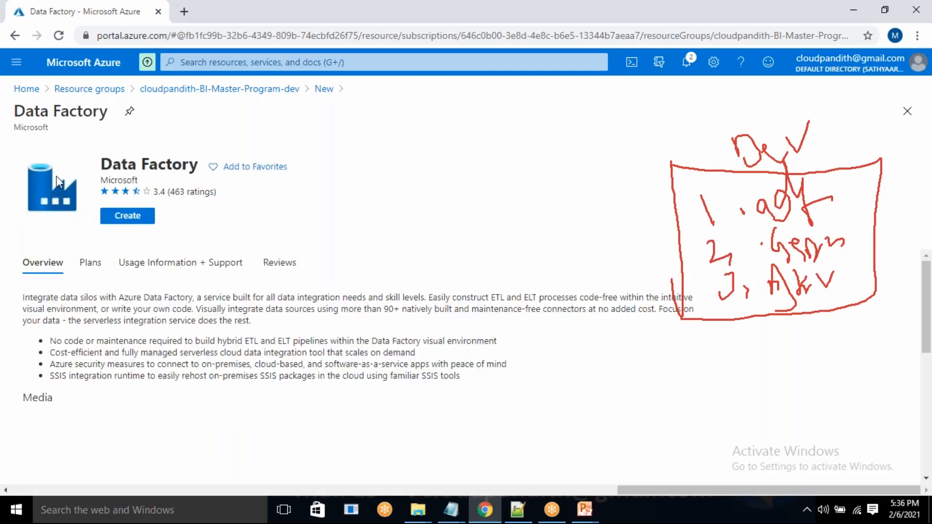
pyautogui.click(123, 217)
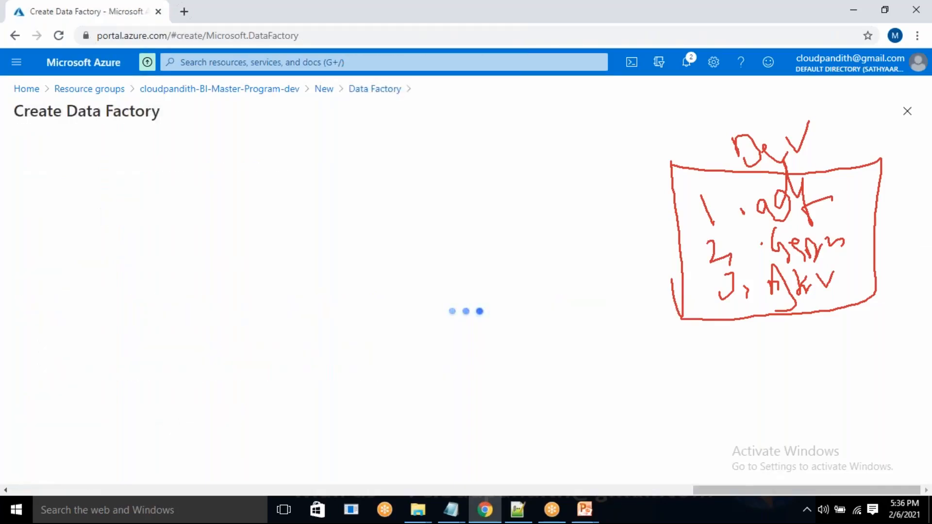
# Name the data factory cloudpandithadfdev.
pyautogui.click(208, 367)
pyautogui.click(206, 370)
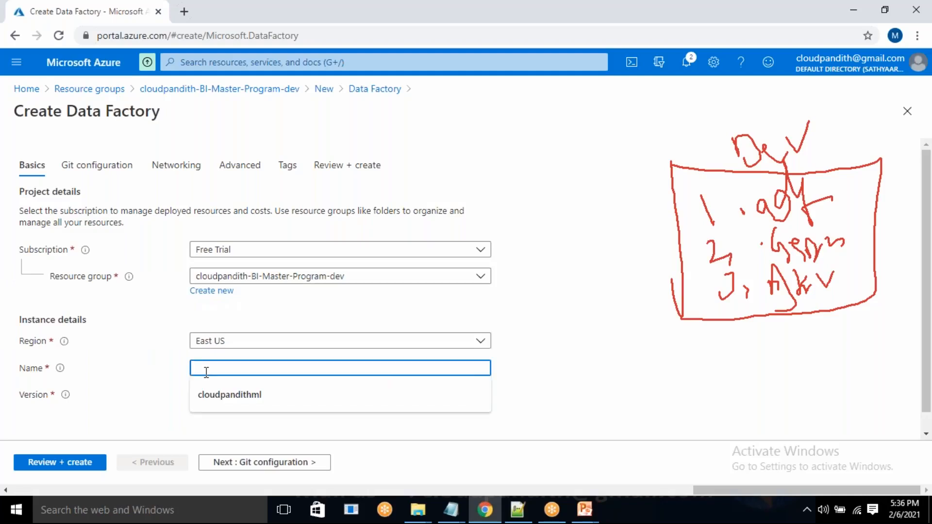
pyautogui.write('cloudpandithadfdev')
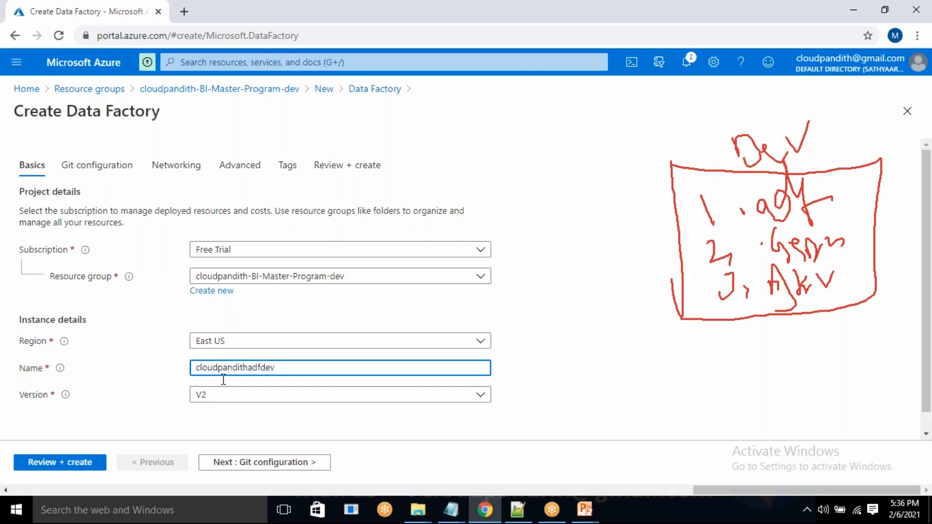
pyautogui.click(590, 355)
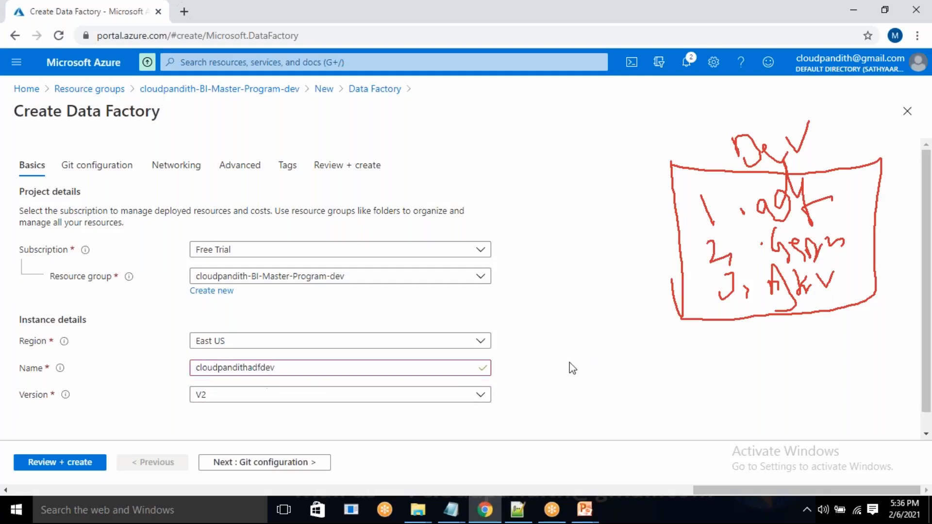
# Select the whole data factory name, switch to Paint and maximize its window.
pyautogui.moveTo(280, 365); pyautogui.dragTo(194, 367)
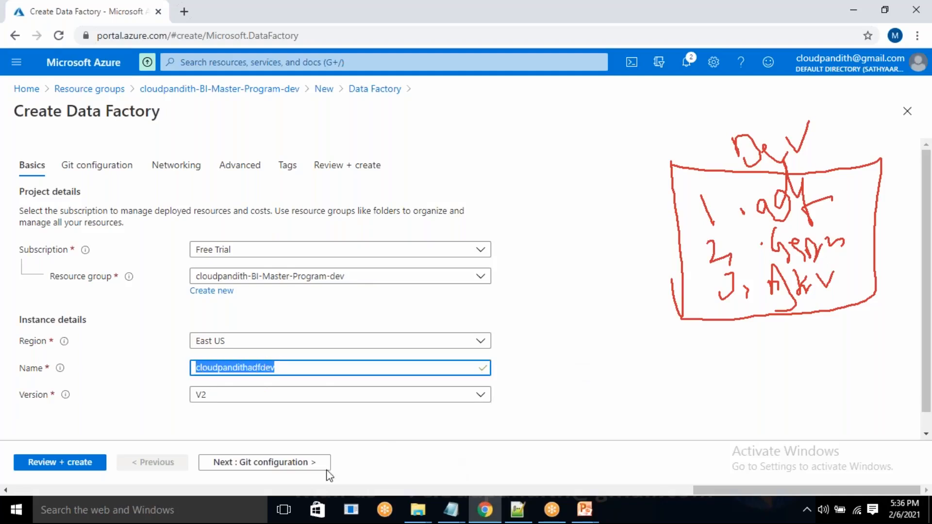
pyautogui.click(152, 520)
pyautogui.write('paint')
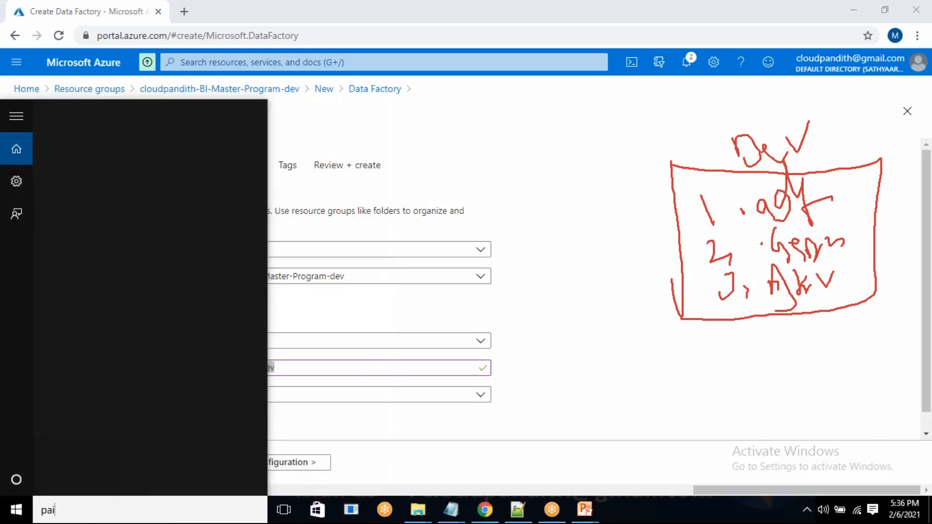
pyautogui.press('Return')
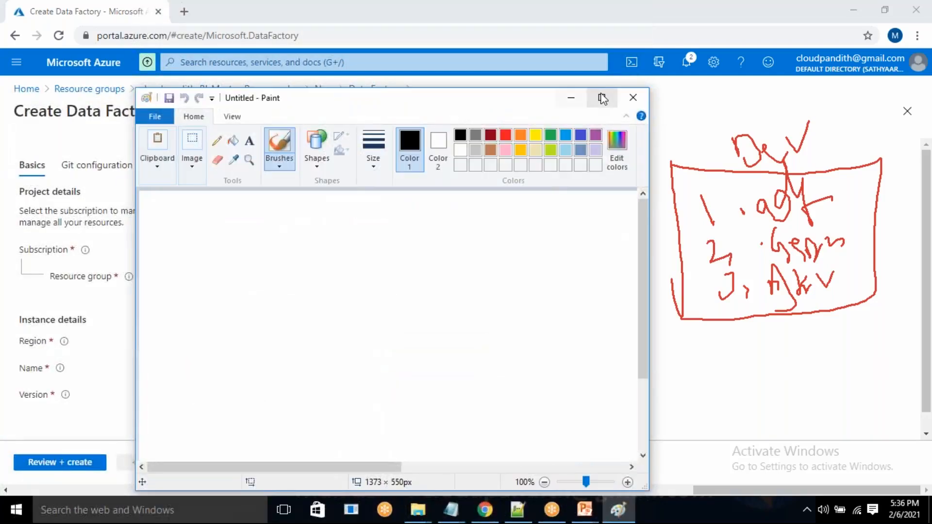
pyautogui.click(601, 97)
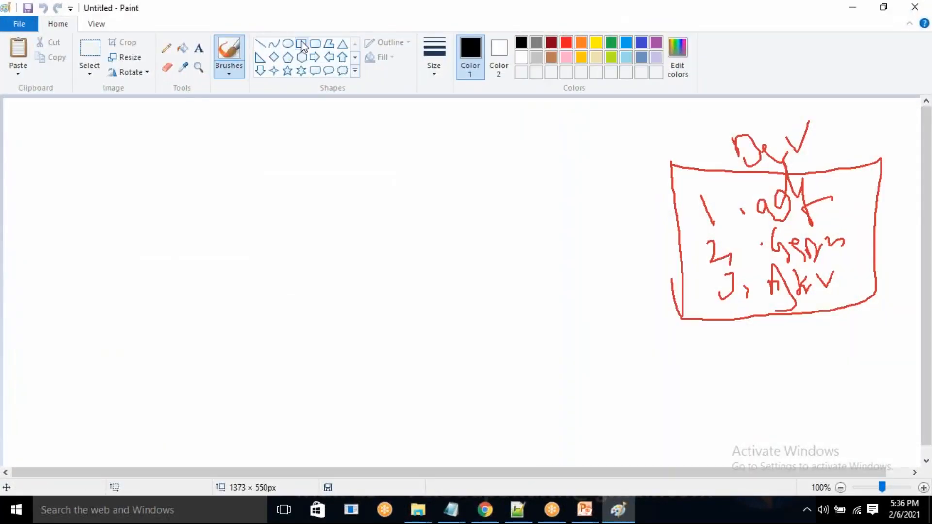
# Draw a rounded rectangle about 253 × 263 px on the empty canvas and add the label Dev above it.
pyautogui.click(315, 44)
pyautogui.moveTo(75, 185); pyautogui.dragTo(248, 363)
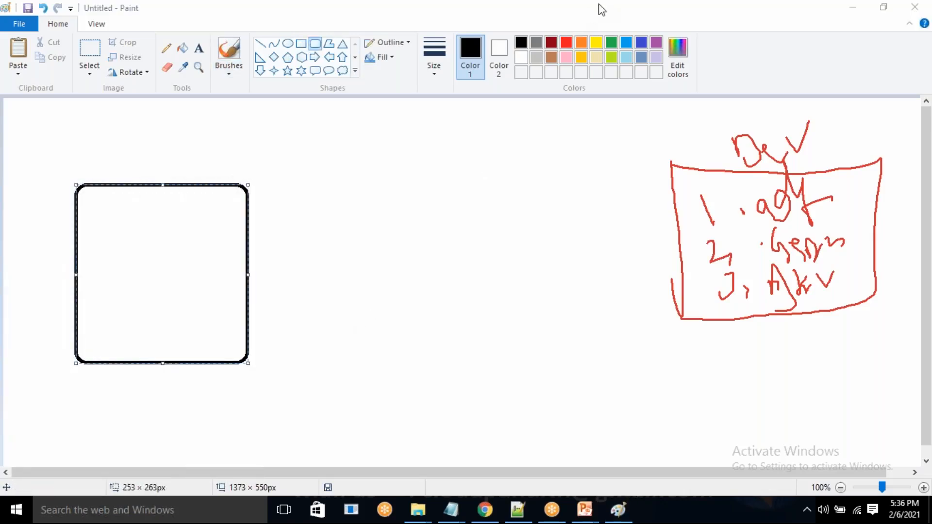
pyautogui.click(198, 47)
pyautogui.moveTo(95, 167); pyautogui.dragTo(218, 191)
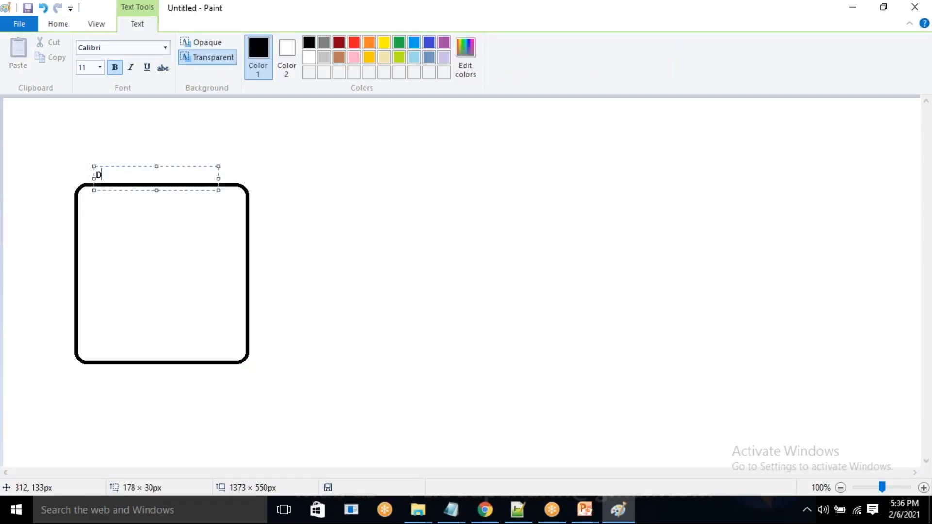
# Add a text box inside the Dev rectangle and paste in the data factory name copied from the Azure creation form.
pyautogui.moveTo(92, 206); pyautogui.dragTo(203, 345)
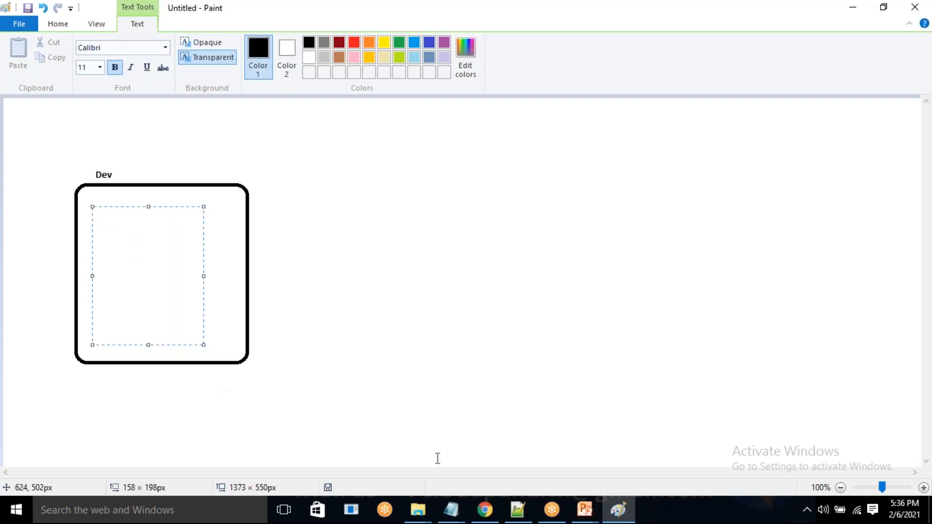
pyautogui.click(518, 511)
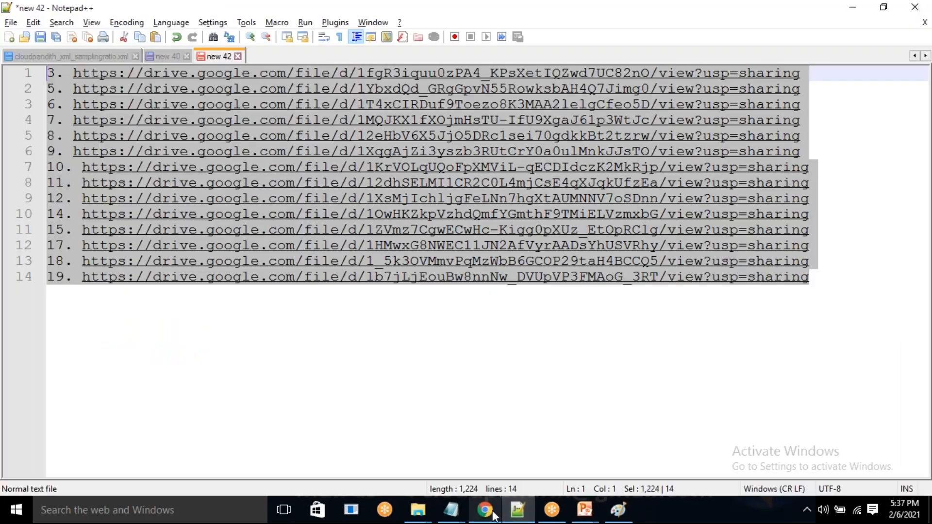
pyautogui.click(485, 510)
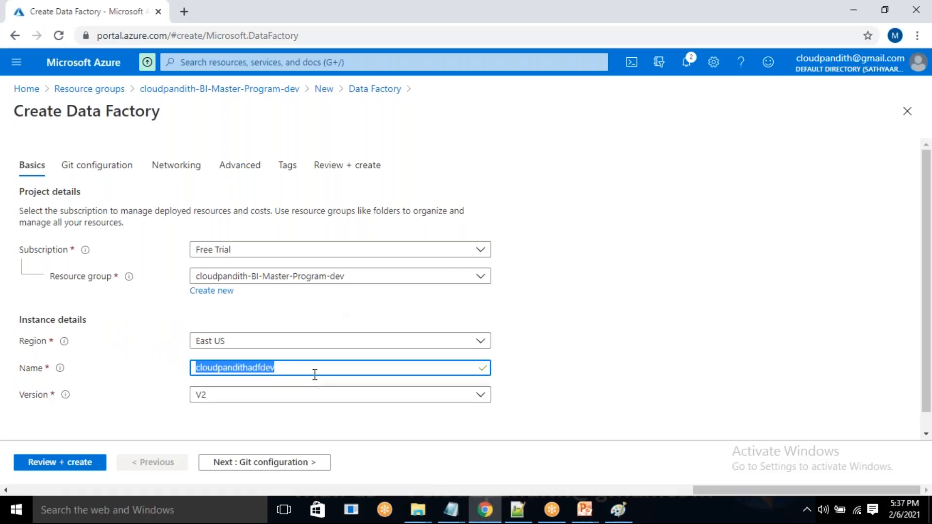
pyautogui.click(499, 364)
pyautogui.moveTo(294, 372); pyautogui.dragTo(193, 381)
pyautogui.hotkey('ctrl', 'c')
pyautogui.click(517, 510)
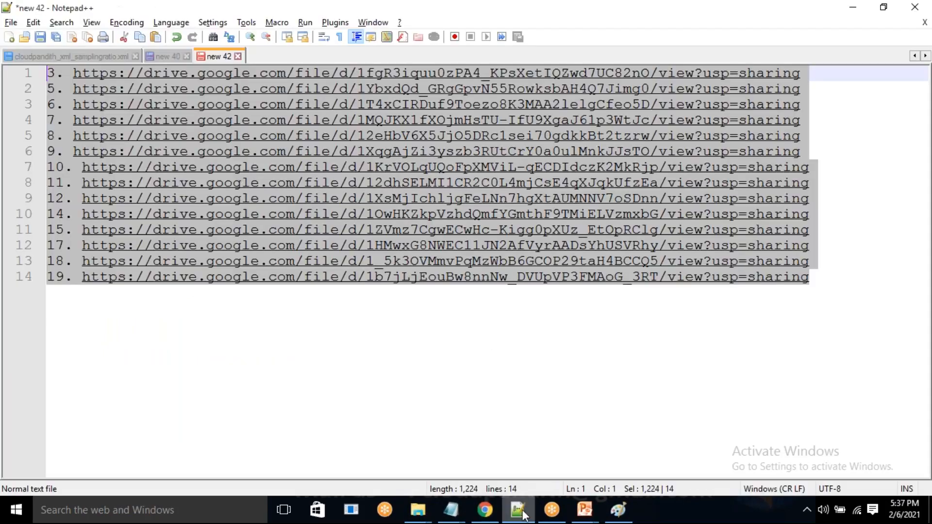
pyautogui.click(618, 510)
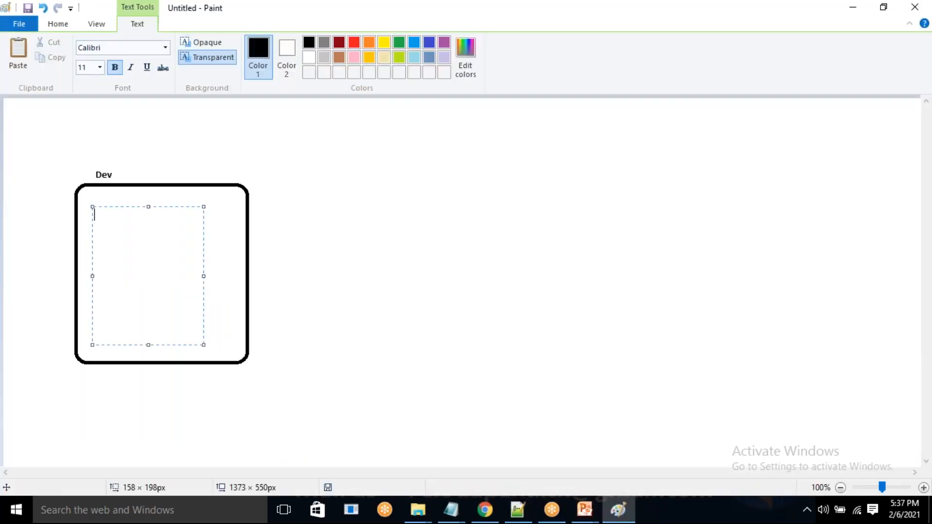
pyautogui.hotkey('ctrl', 'v')
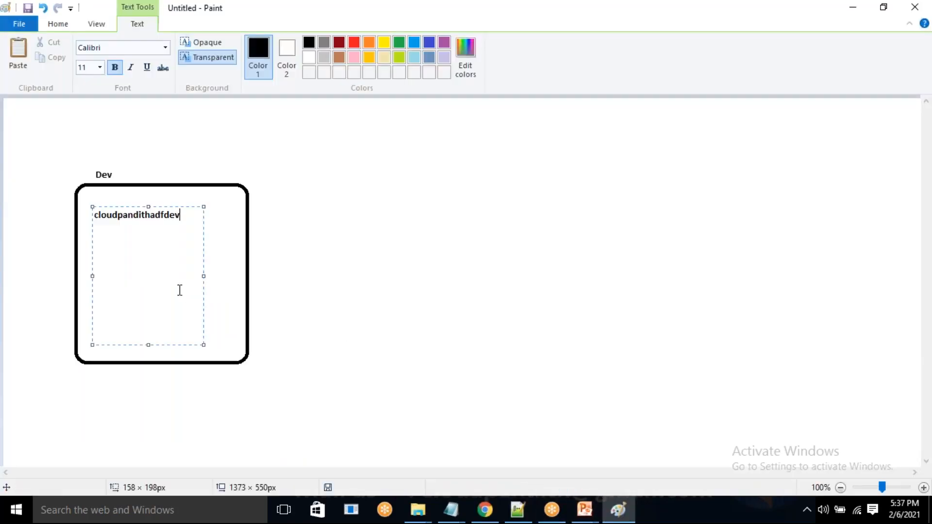
# Return to the Azure portal, set the data factory to configure Git later, review it and create it.
pyautogui.click(485, 511)
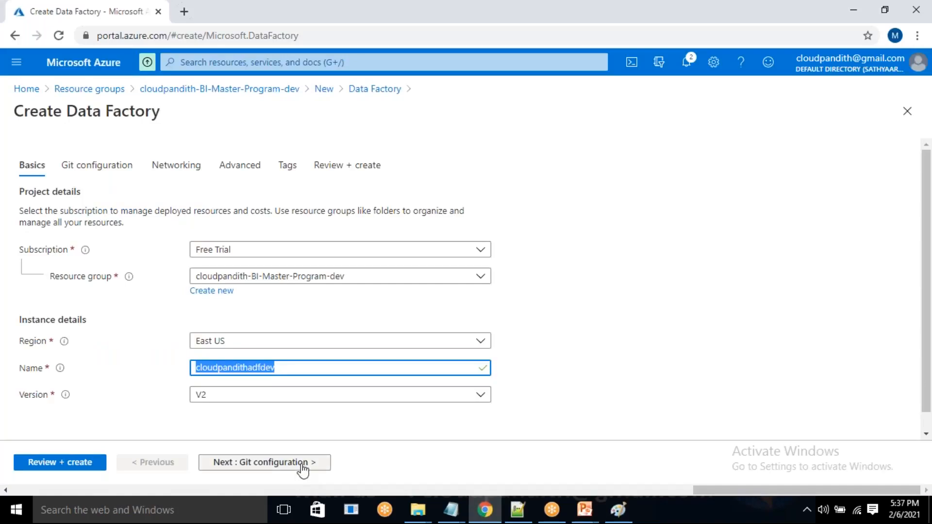
pyautogui.click(300, 464)
pyautogui.click(196, 236)
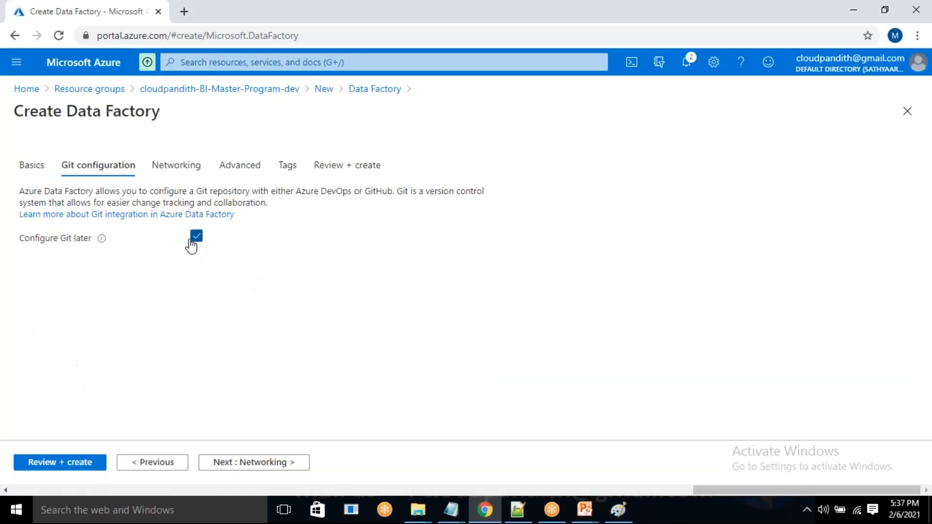
pyautogui.click(79, 464)
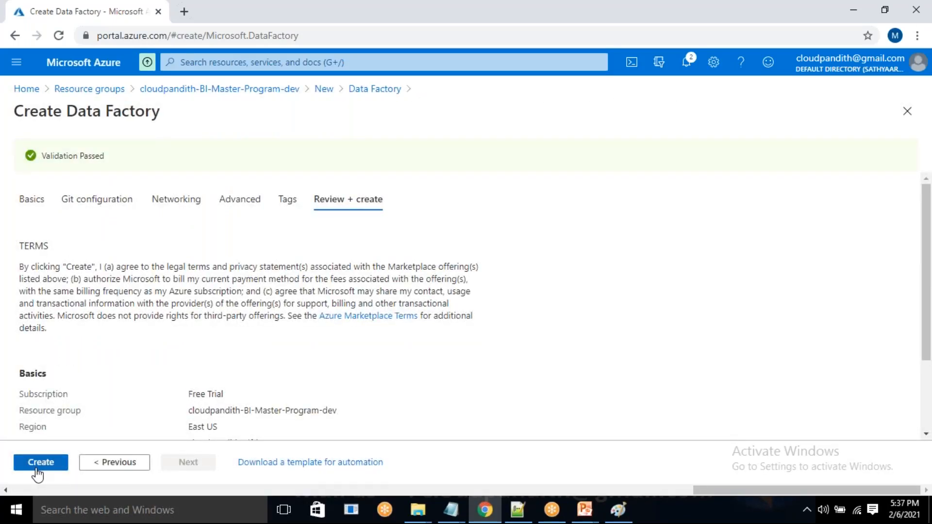
pyautogui.click(32, 467)
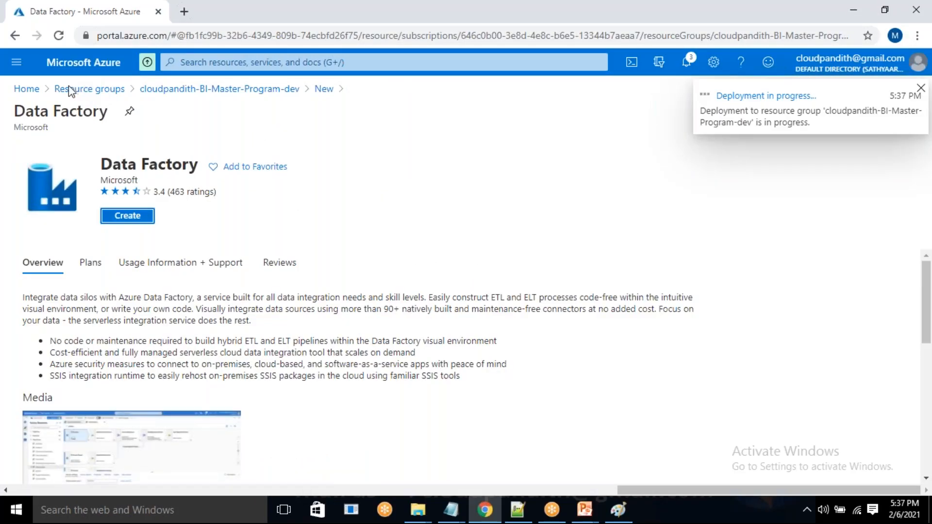
# Open the cloudpandith-BI-Master-Program-dev resource group, find Storage account in the marketplace and open its creation form.
pyautogui.click(27, 89)
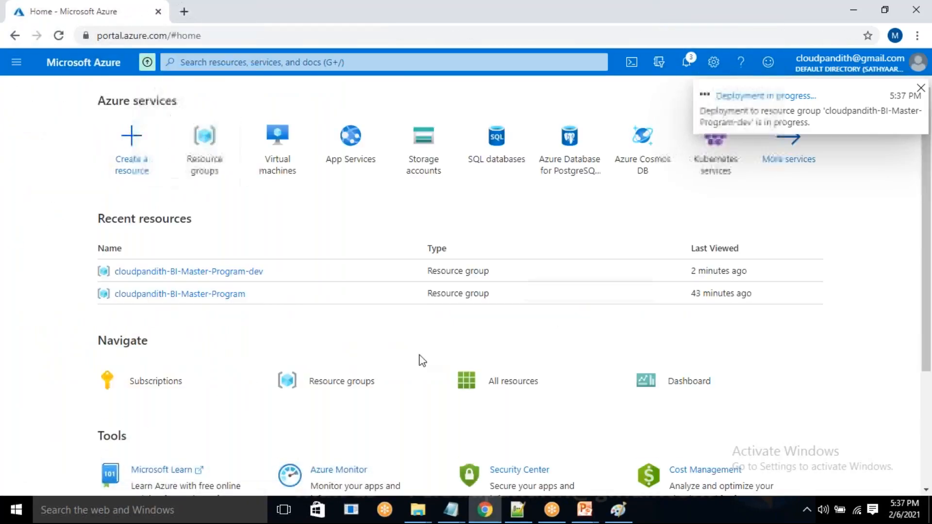
pyautogui.click(207, 156)
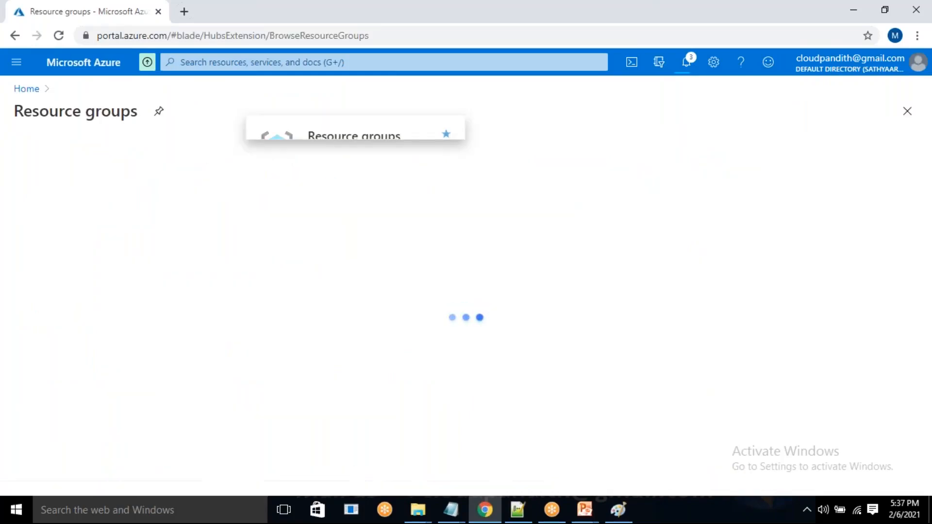
pyautogui.click(124, 282)
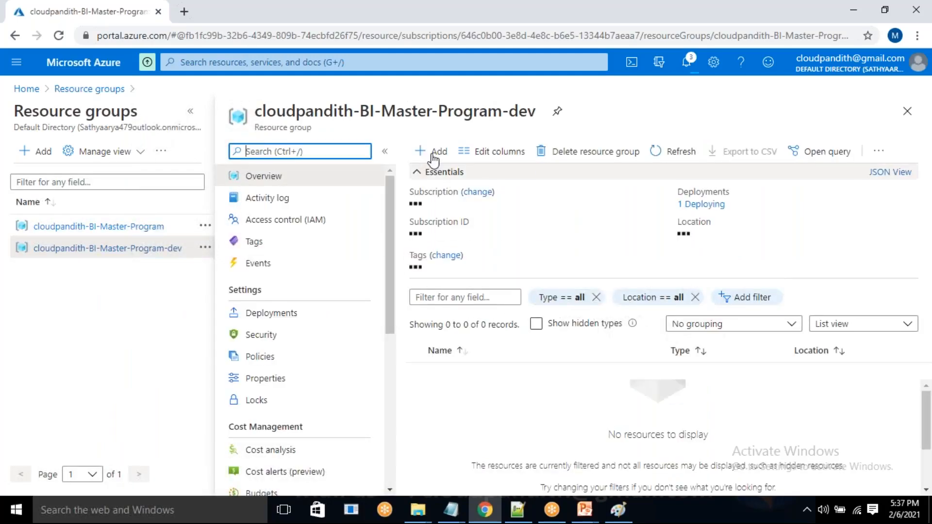
pyautogui.click(438, 152)
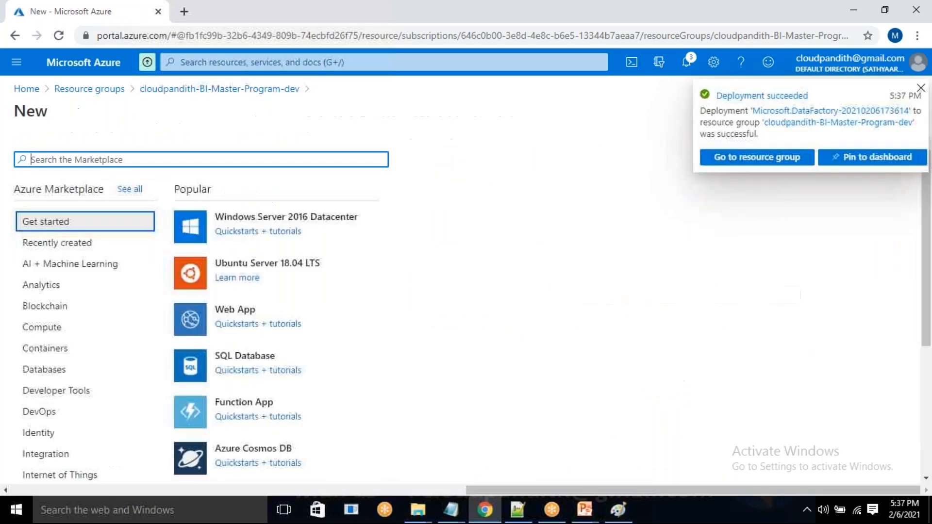
pyautogui.write('storage a')
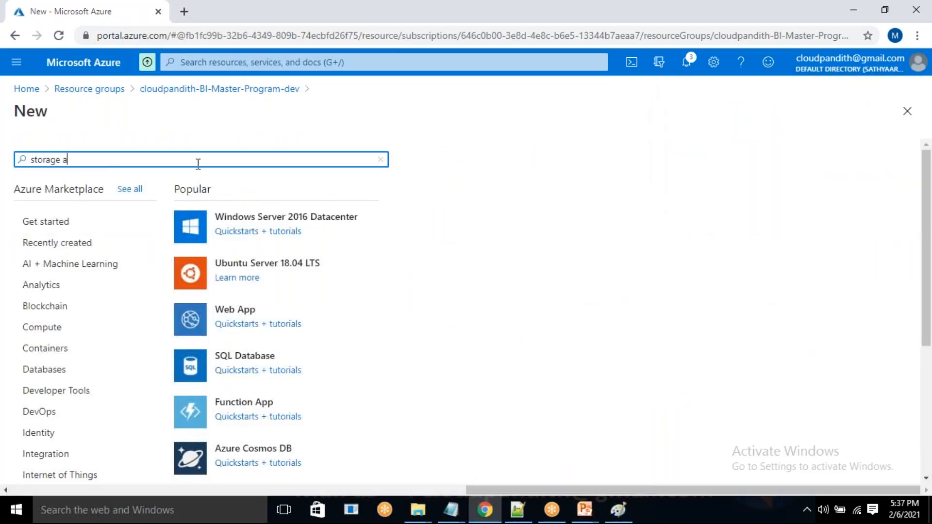
pyautogui.write('cc')
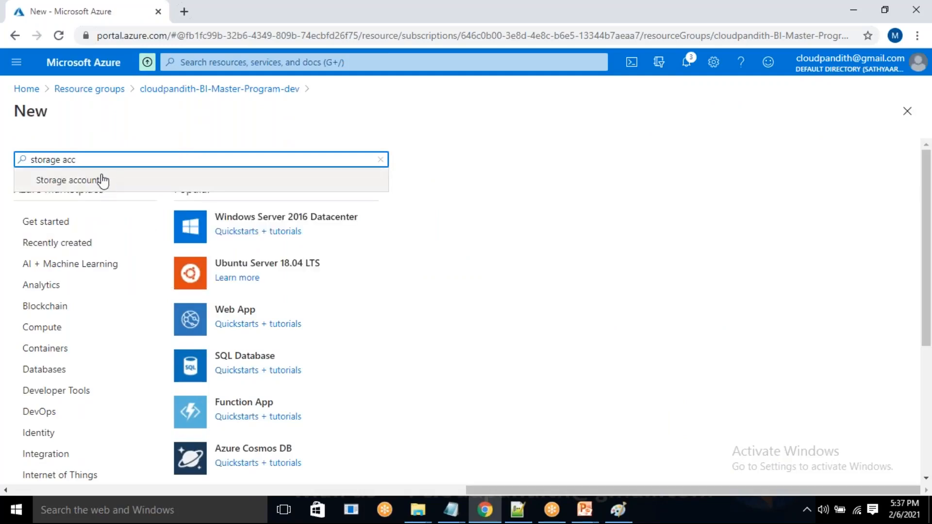
pyautogui.click(68, 181)
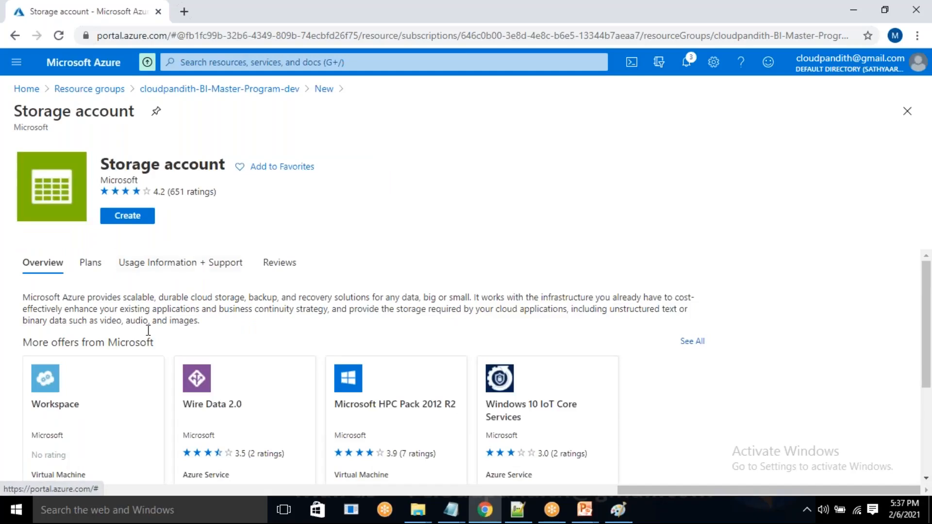
pyautogui.click(144, 217)
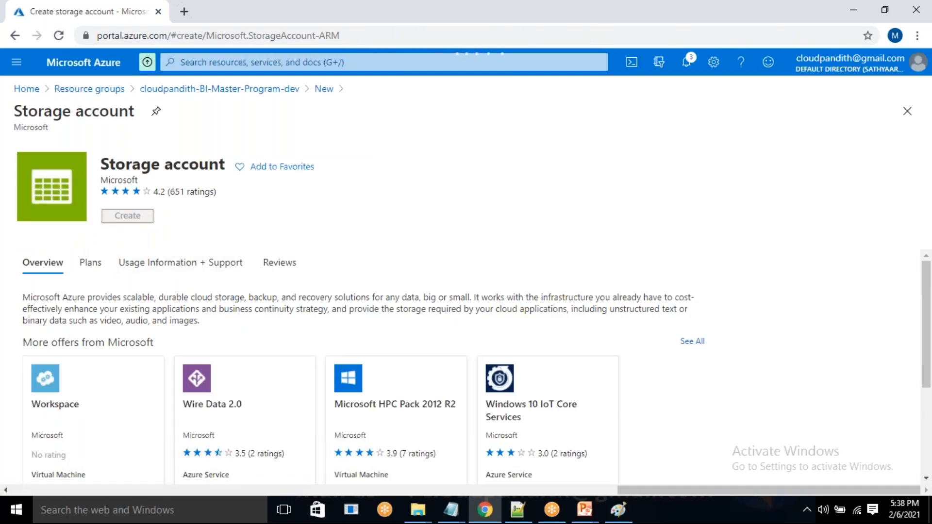
# Name the storage account cloudpandithadlsv2dev and copy the name.
pyautogui.scroll(-3, 217, 373)
pyautogui.click(231, 313)
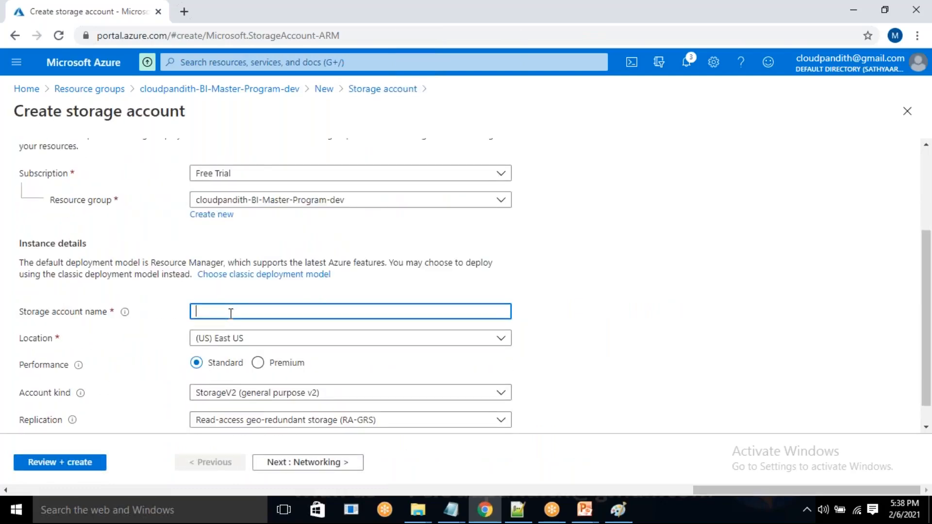
pyautogui.write('cloudpandithdevblob')
pyautogui.click(616, 512)
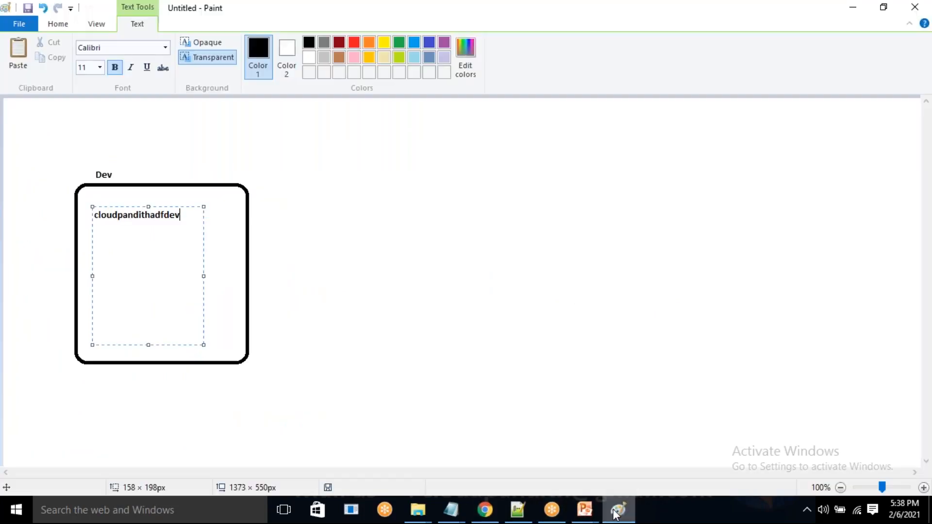
pyautogui.click(616, 512)
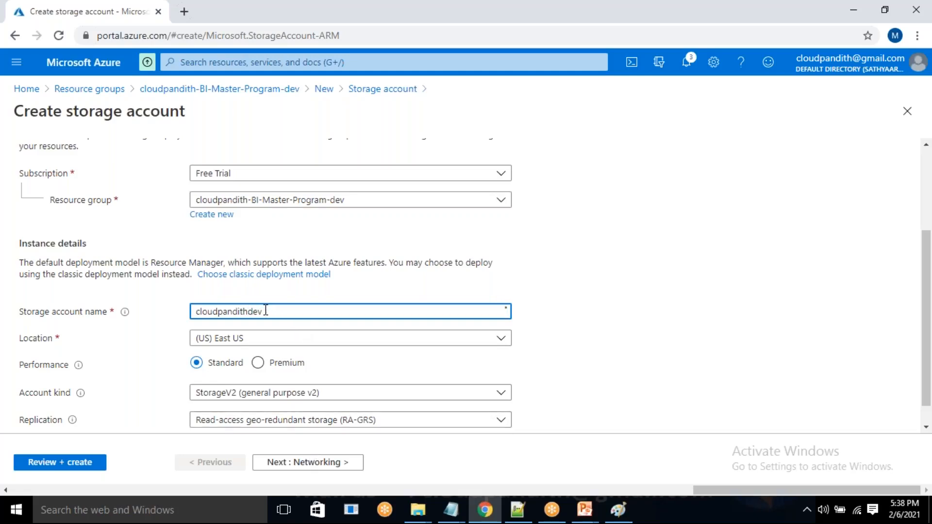
pyautogui.write('lsv2')
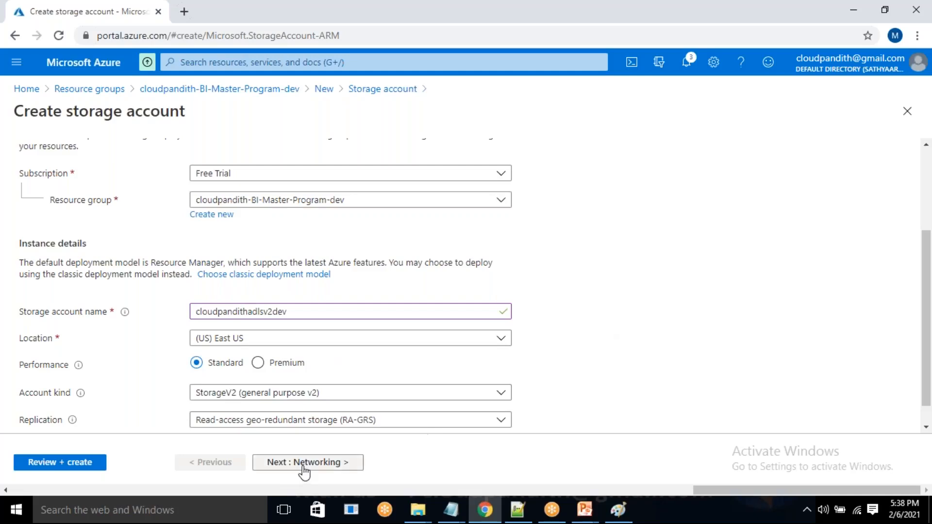
pyautogui.moveTo(316, 305); pyautogui.dragTo(160, 322)
pyautogui.hotkey('ctrl', 'c')
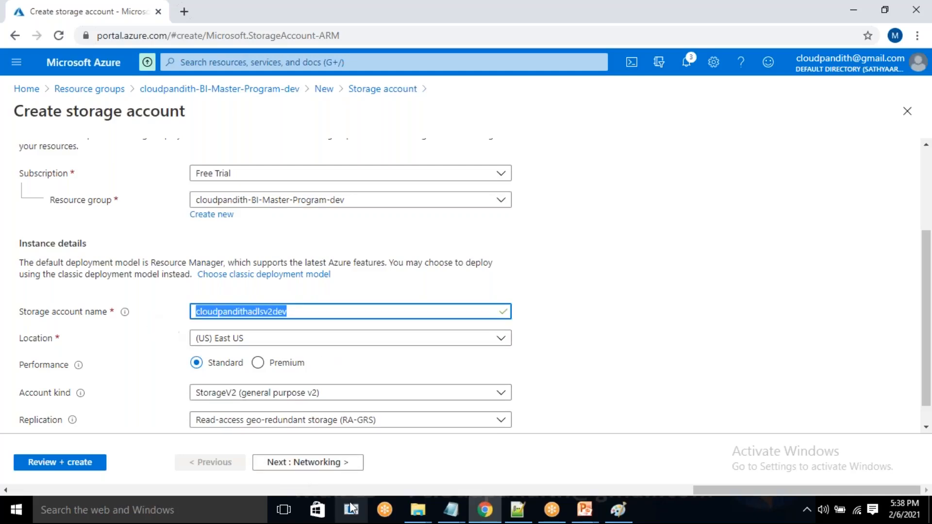
# Enable the hierarchical namespace in the storage account's advanced settings, review the account and create it.
pyautogui.click(308, 467)
pyautogui.click(311, 467)
pyautogui.click(311, 467)
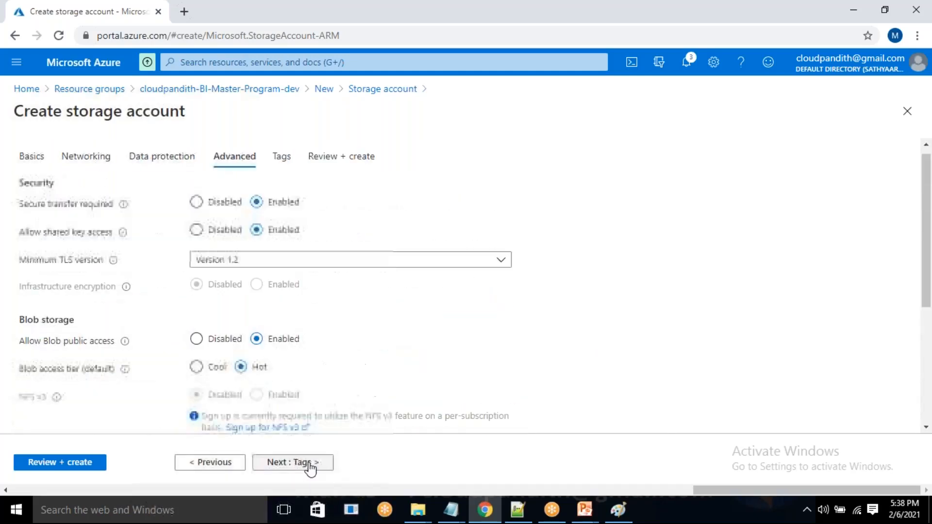
pyautogui.scroll(-5, 289, 391)
pyautogui.click(257, 230)
pyautogui.click(75, 462)
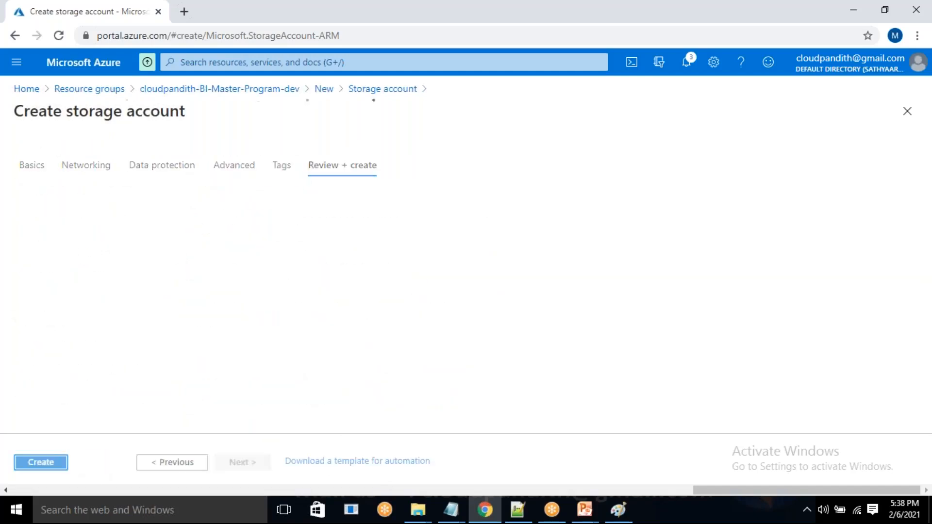
pyautogui.click(41, 465)
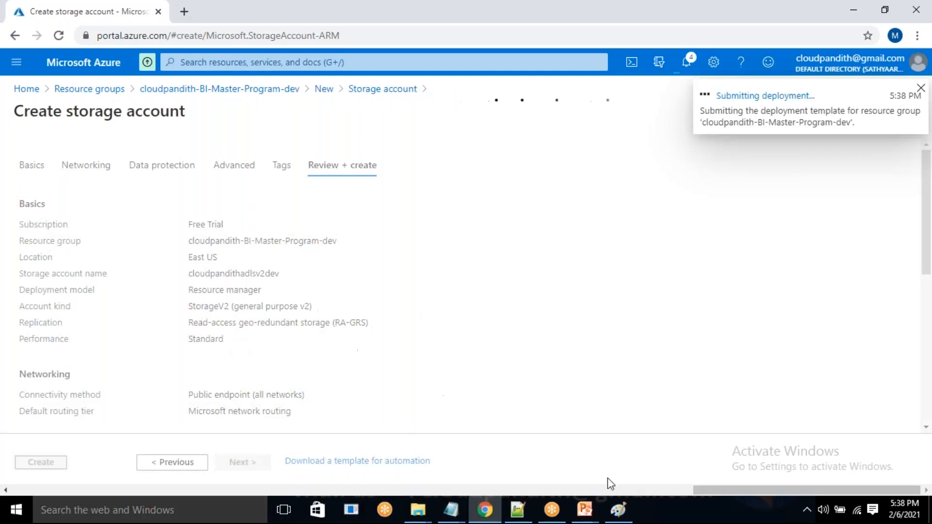
# Switch to Paint and paste the storage account name on a new line below cloudpandithadfdev in the Dev rectangle.
pyautogui.click(617, 507)
pyautogui.press('Return')
pyautogui.hotkey('ctrl', 'v')
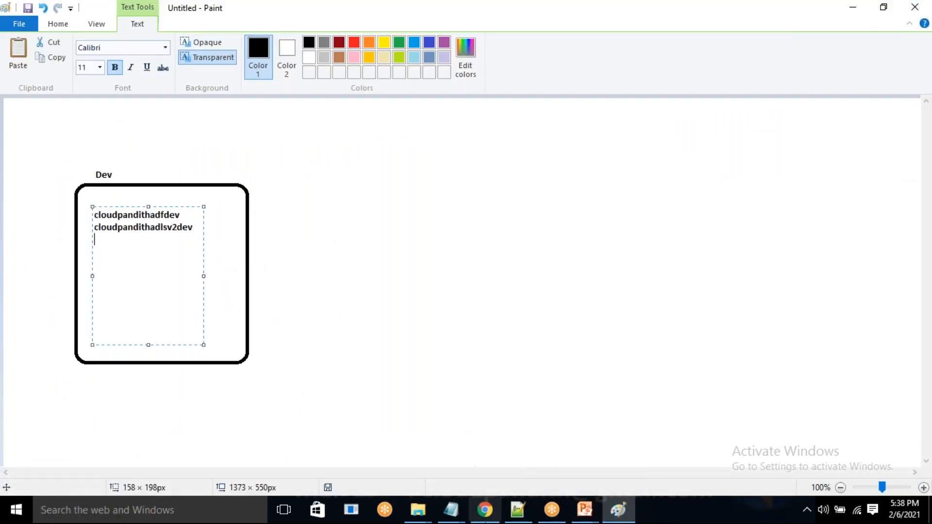
# Switch back to the Azure portal, open the list of all resource groups and refresh it.
pyautogui.click(485, 510)
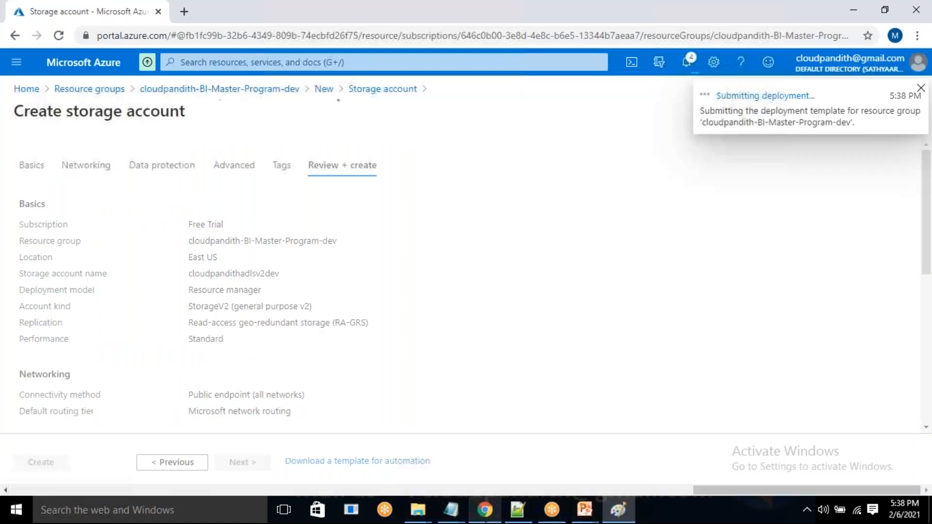
pyautogui.click(27, 89)
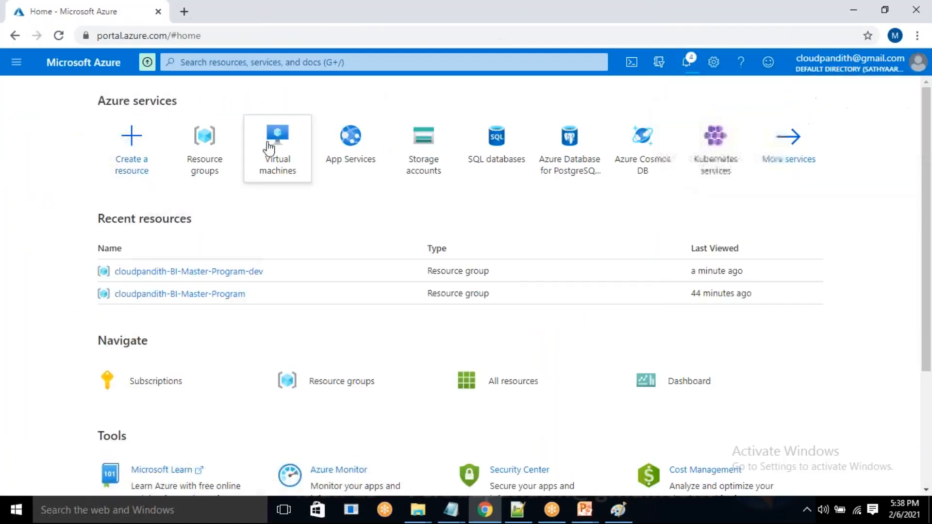
pyautogui.click(179, 150)
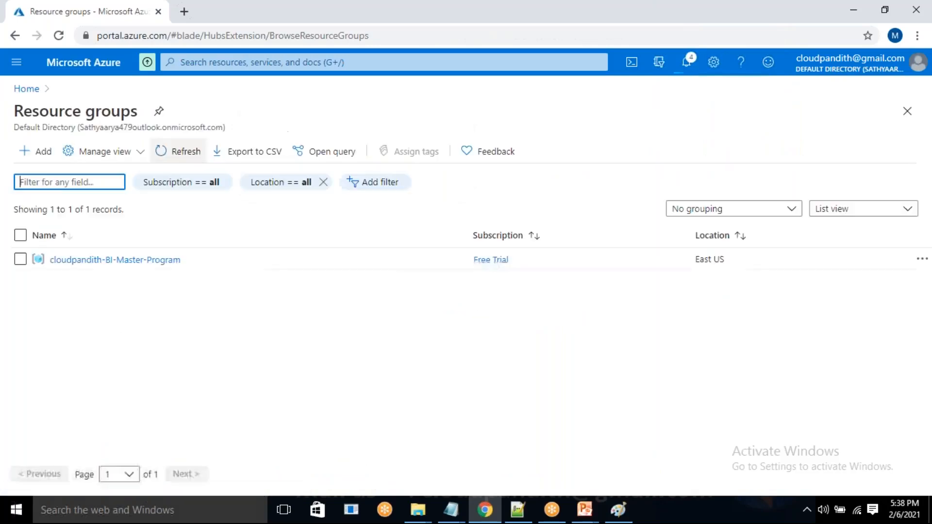
pyautogui.click(192, 155)
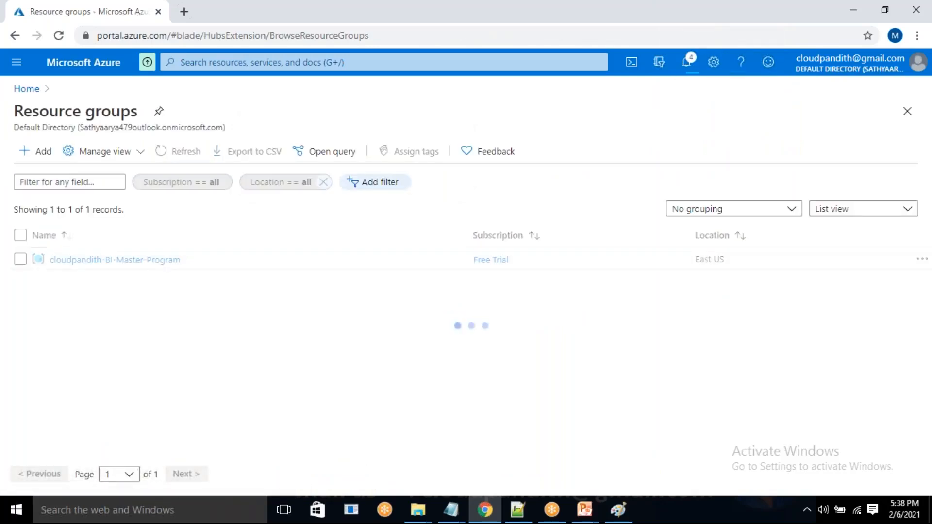
pyautogui.click(185, 151)
pyautogui.click(185, 152)
pyautogui.click(184, 152)
# Return to the portal home and open the App Services list.
pyautogui.click(25, 89)
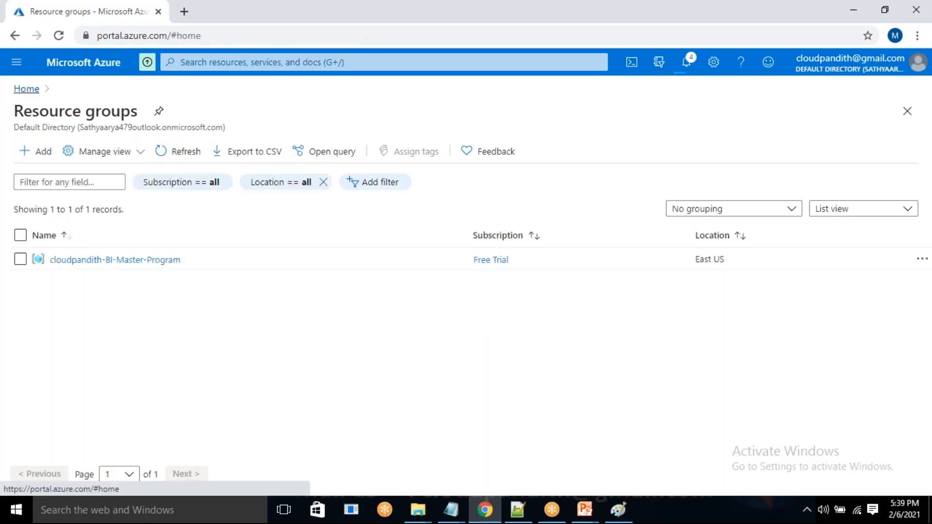
pyautogui.click(17, 72)
pyautogui.click(54, 239)
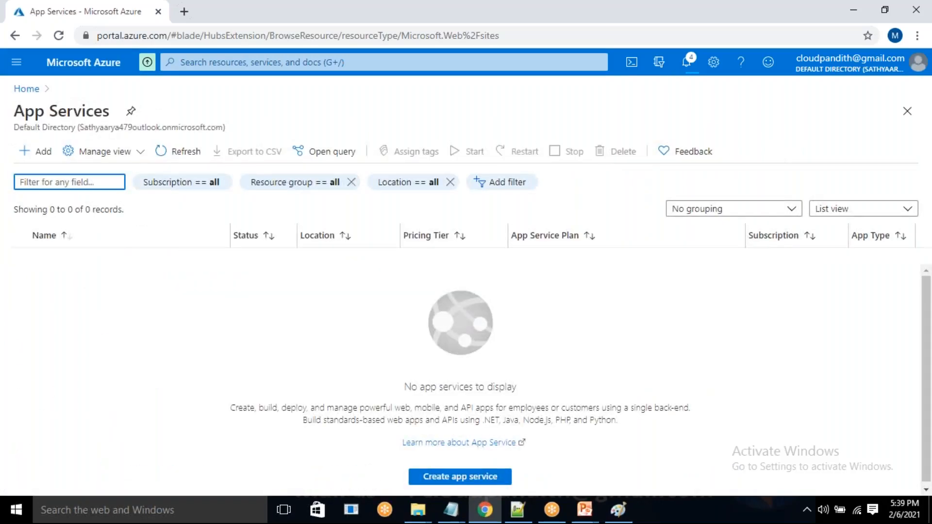
# Return to the list of all resource groups, refresh it and reload the page.
pyautogui.click(26, 89)
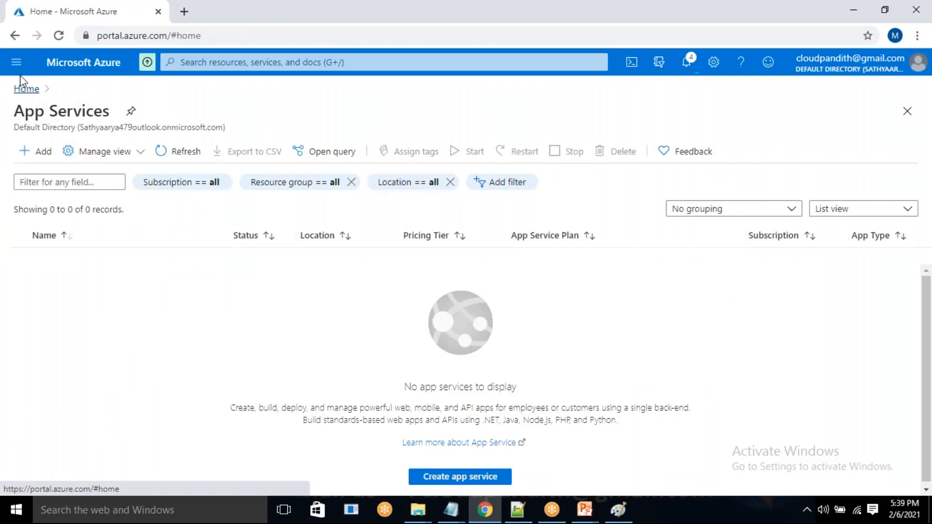
pyautogui.click(16, 62)
pyautogui.click(57, 220)
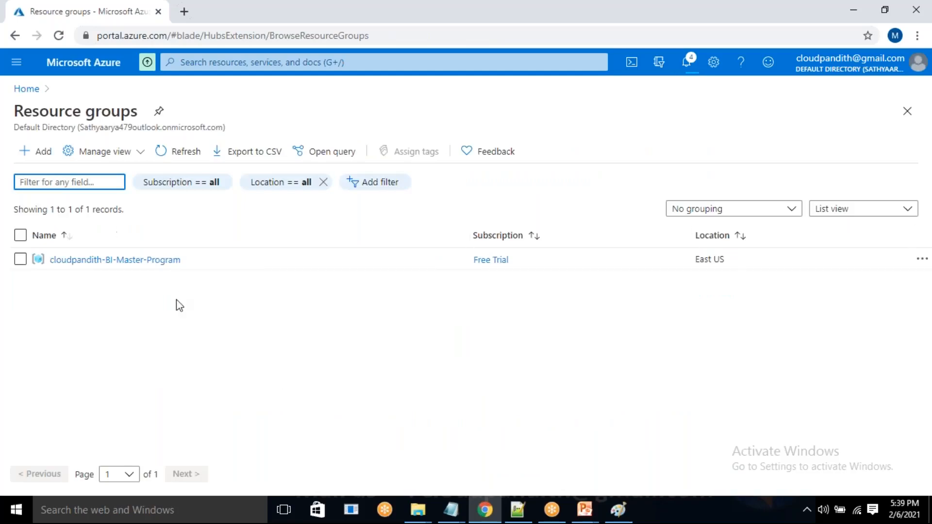
pyautogui.click(179, 154)
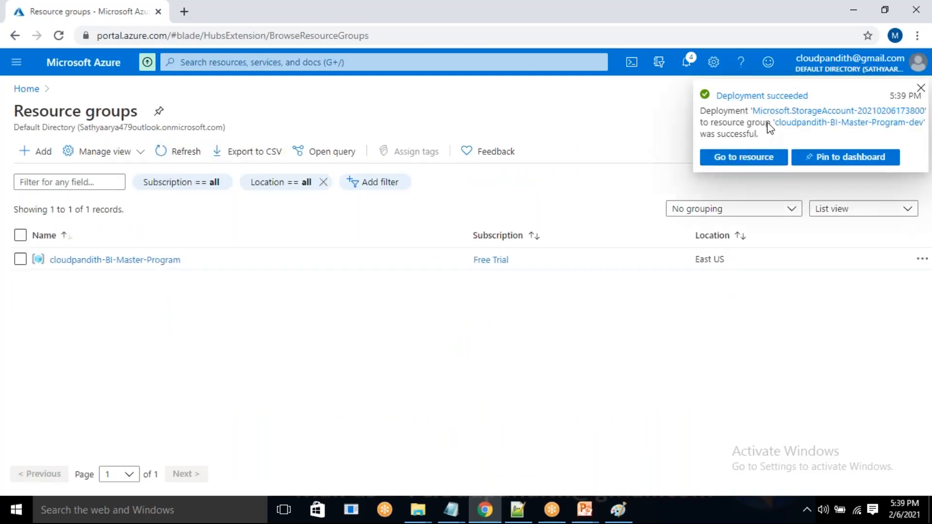
pyautogui.click(194, 154)
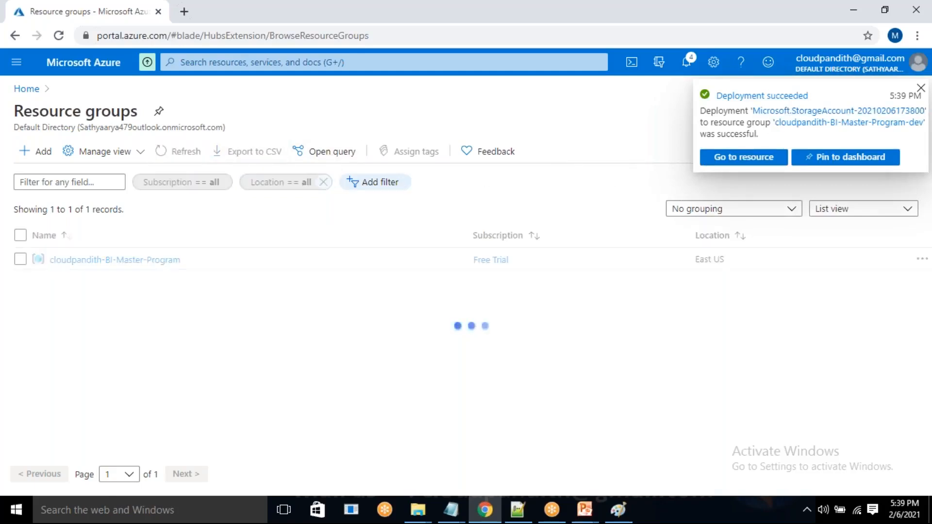
pyautogui.click(59, 36)
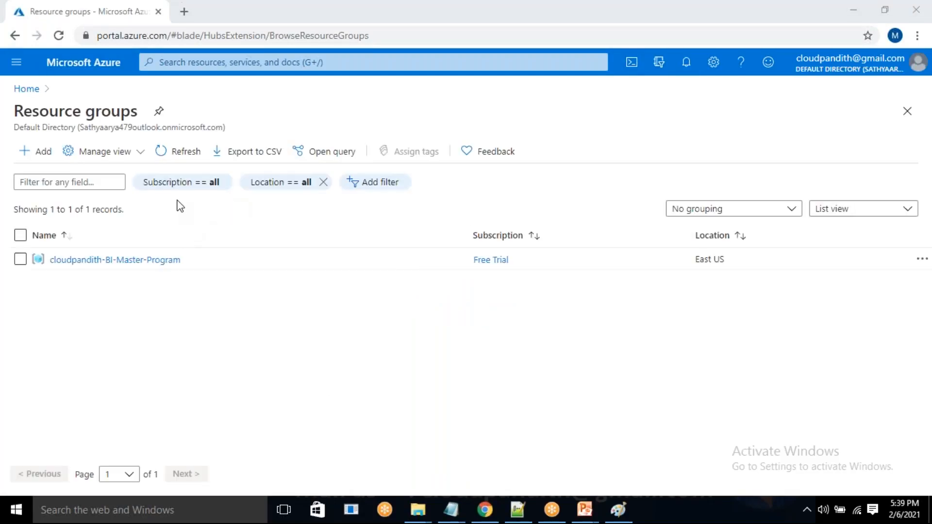
# Open the cloudpandith-BI-Master-Program-dev resource group from the portal home, search the Marketplace for Key Vault and start creating one.
pyautogui.click(28, 89)
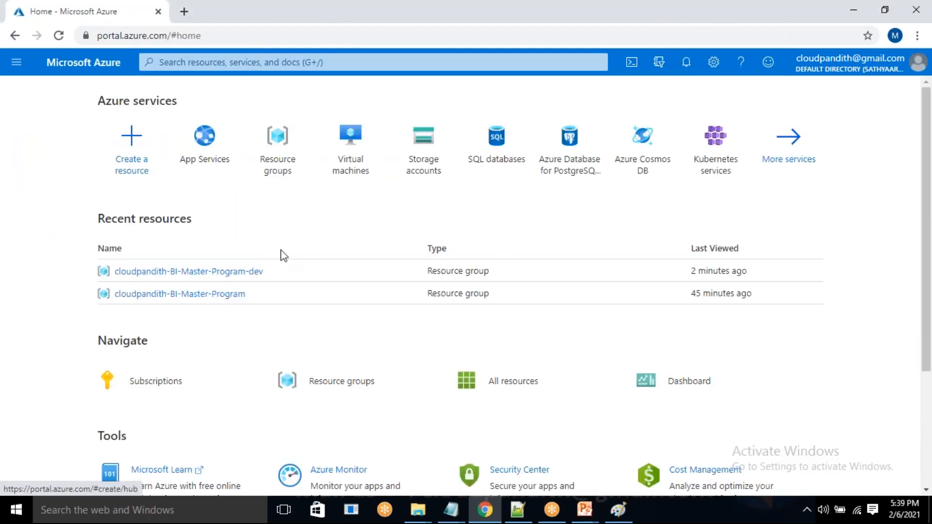
pyautogui.click(234, 273)
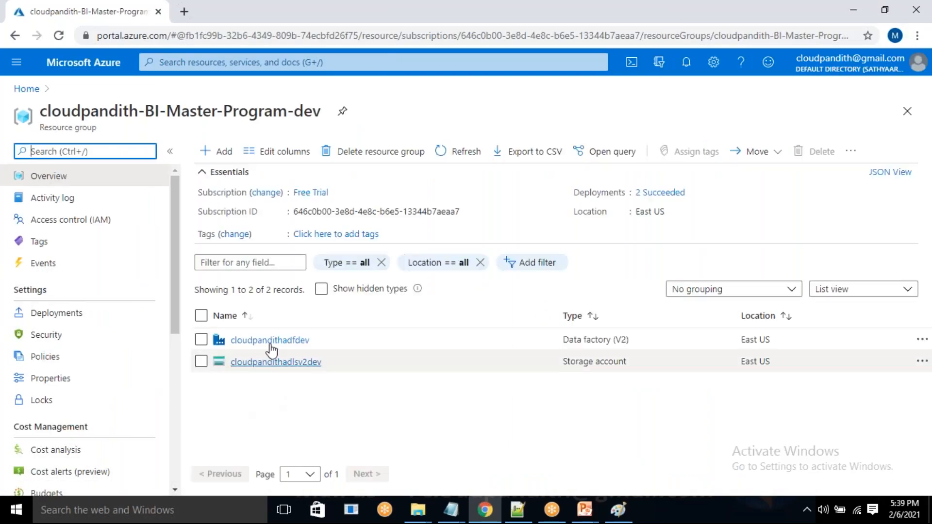
pyautogui.click(225, 157)
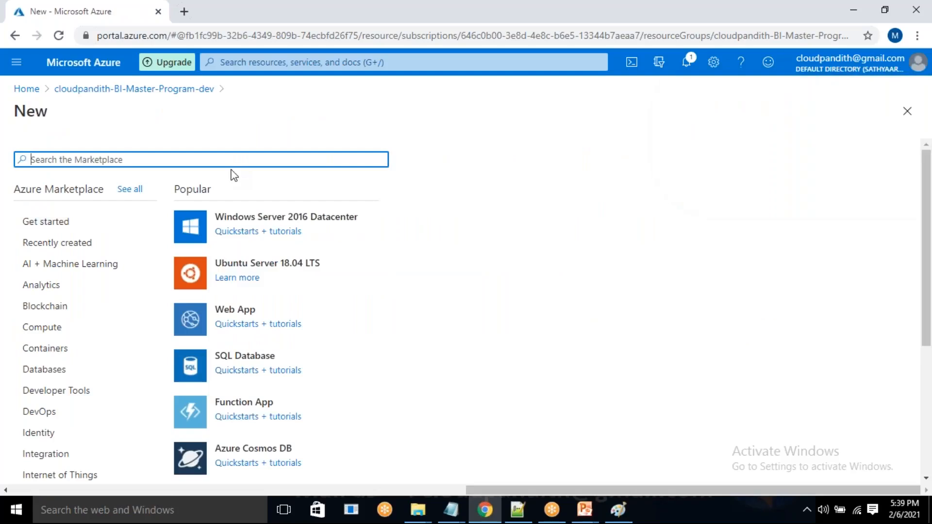
pyautogui.write('az')
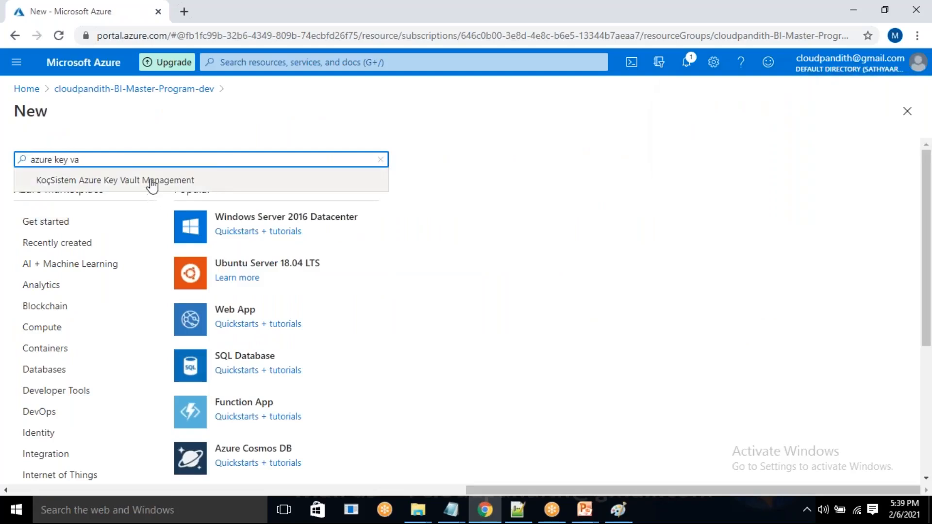
pyautogui.write('ure key va')
pyautogui.hotkey('ctrl', 'a')
pyautogui.write('k')
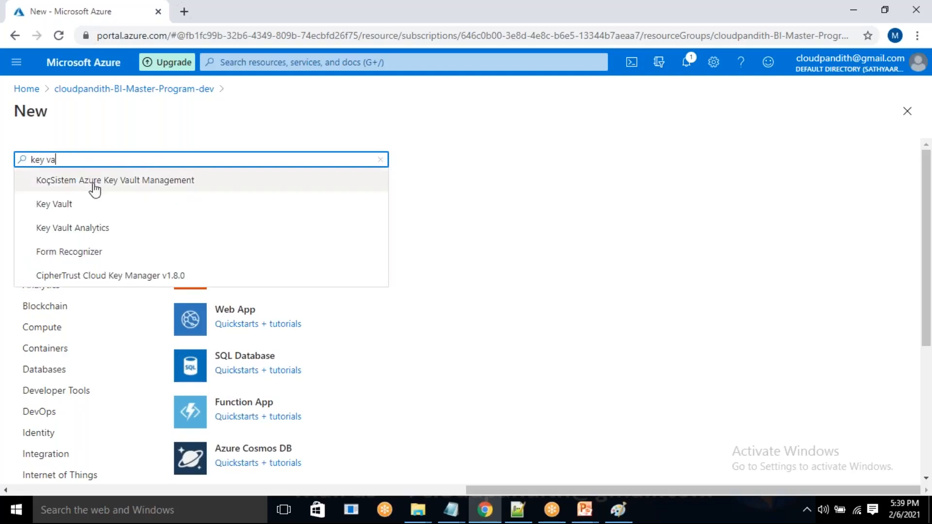
pyautogui.click(76, 205)
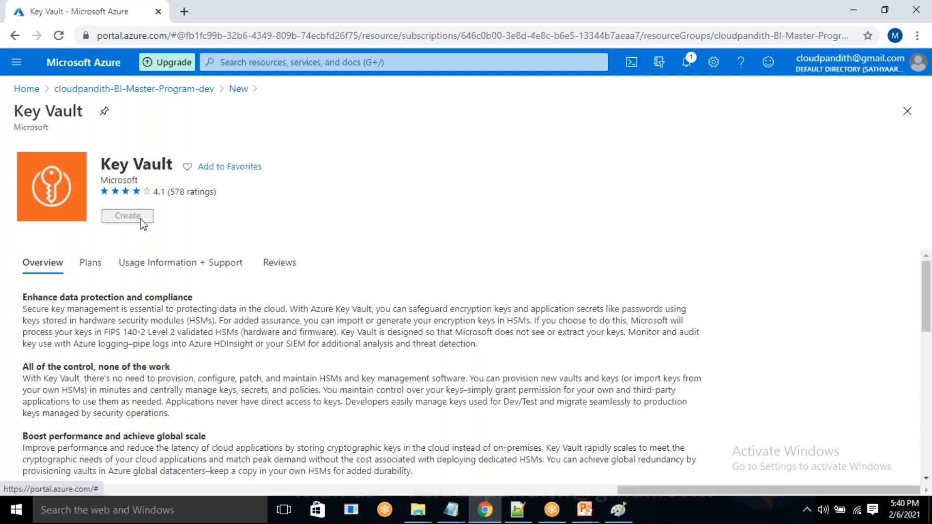
pyautogui.click(140, 220)
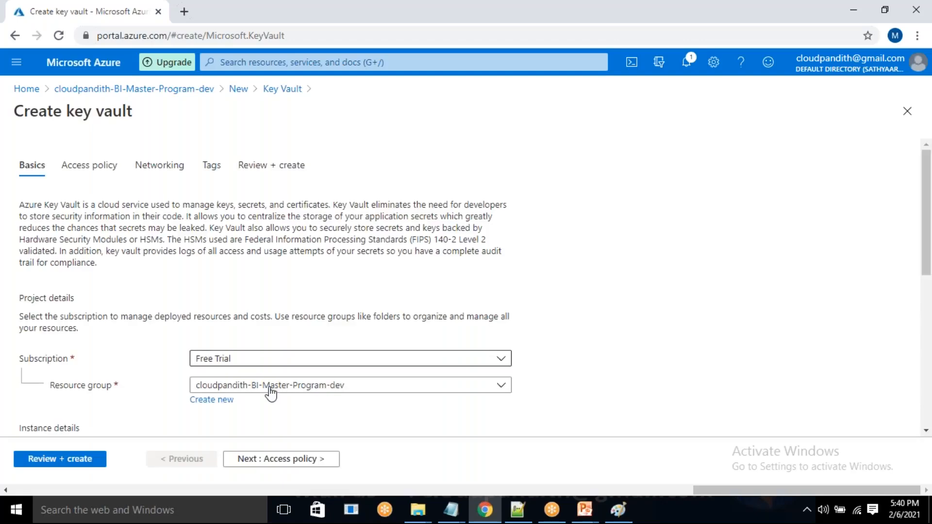
# Name the key vault cloudpandithakvdev in its basic settings, keeping the East US region and Standard pricing tier.
pyautogui.scroll(-1, 276, 392)
pyautogui.scroll(-5, 280, 394)
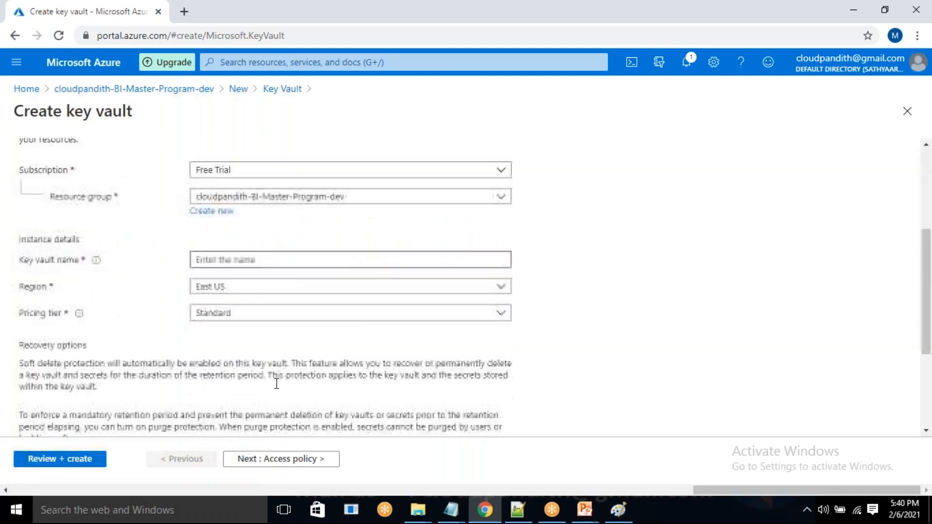
pyautogui.scroll(5, 241, 202)
pyautogui.click(214, 381)
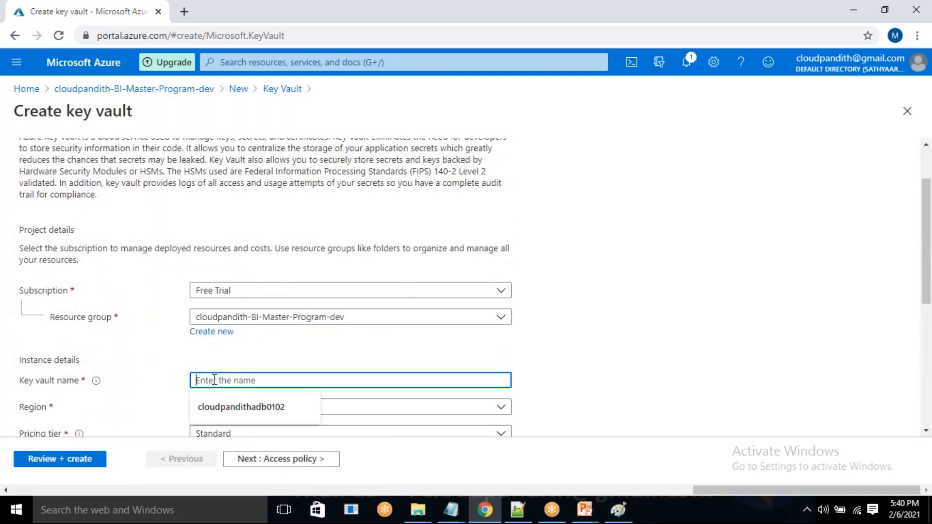
pyautogui.write('cloudpandith')
pyautogui.write('akvdev')
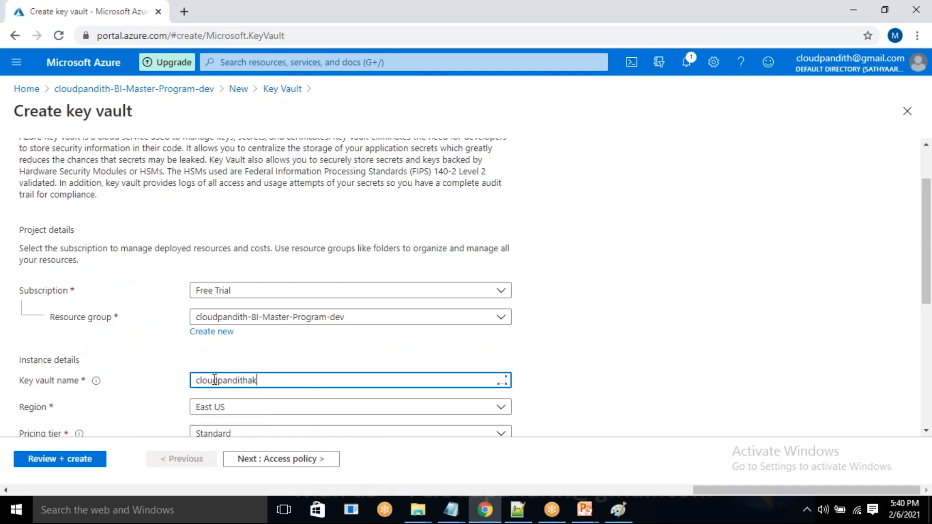
pyautogui.doubleClick(570, 347)
pyautogui.scroll(-1, 569, 347)
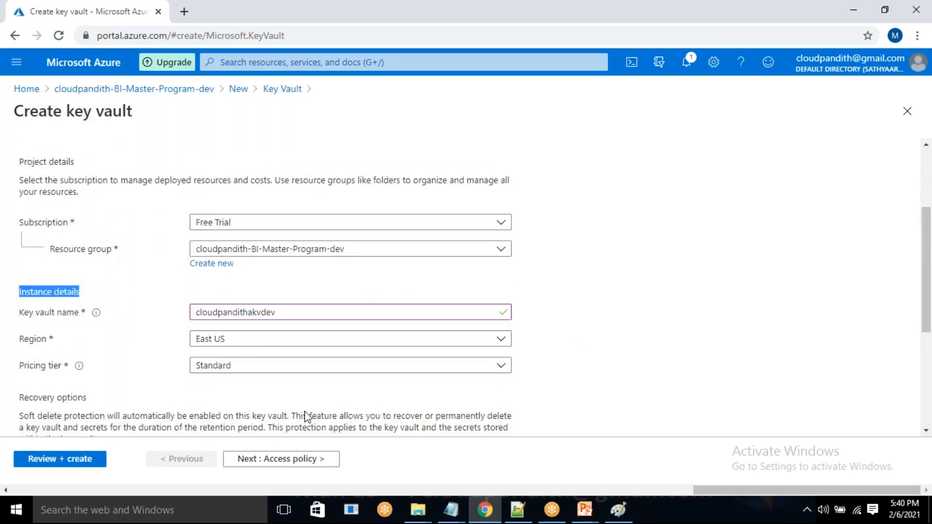
# Start a new access policy for the key vault, configured from the Secret Management template.
pyautogui.click(281, 468)
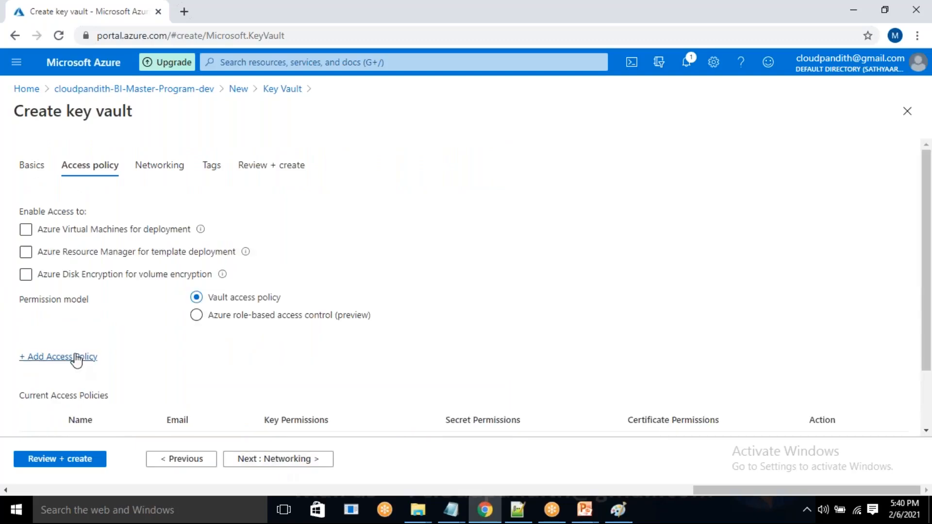
pyautogui.click(75, 357)
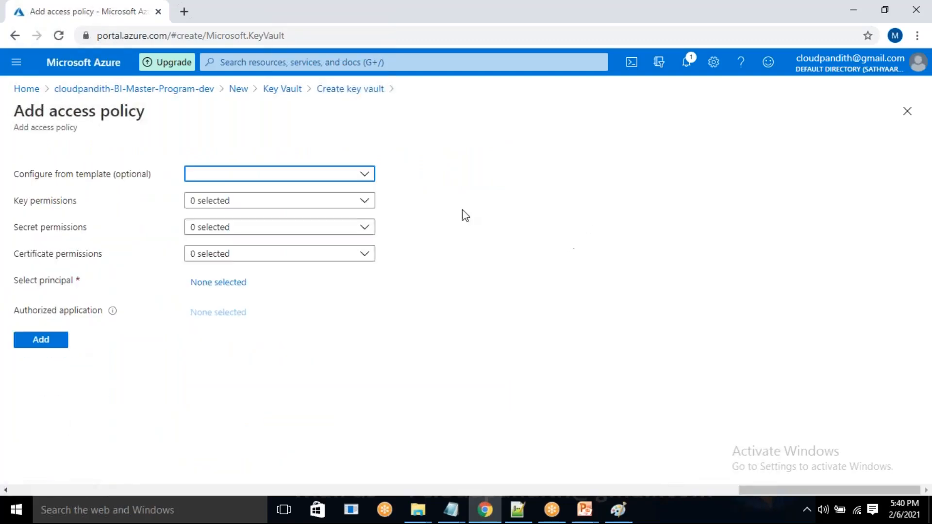
pyautogui.click(314, 175)
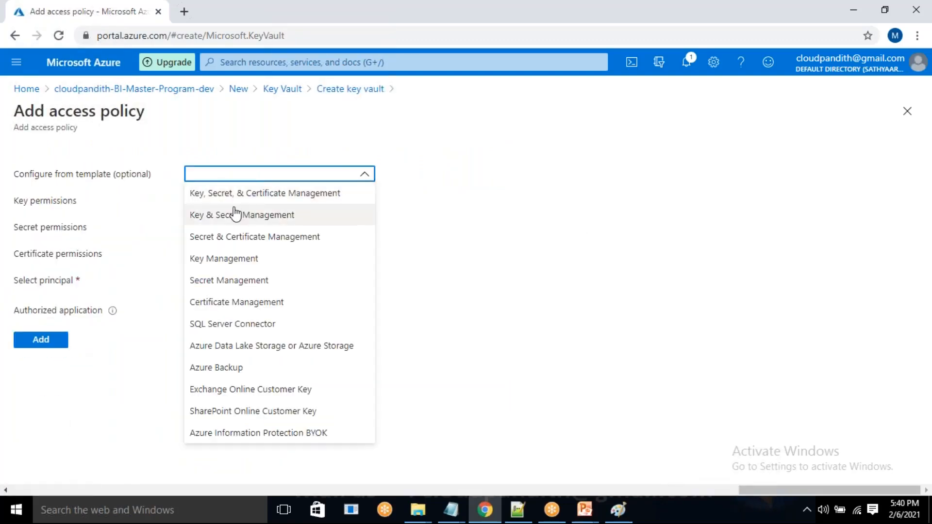
pyautogui.click(217, 281)
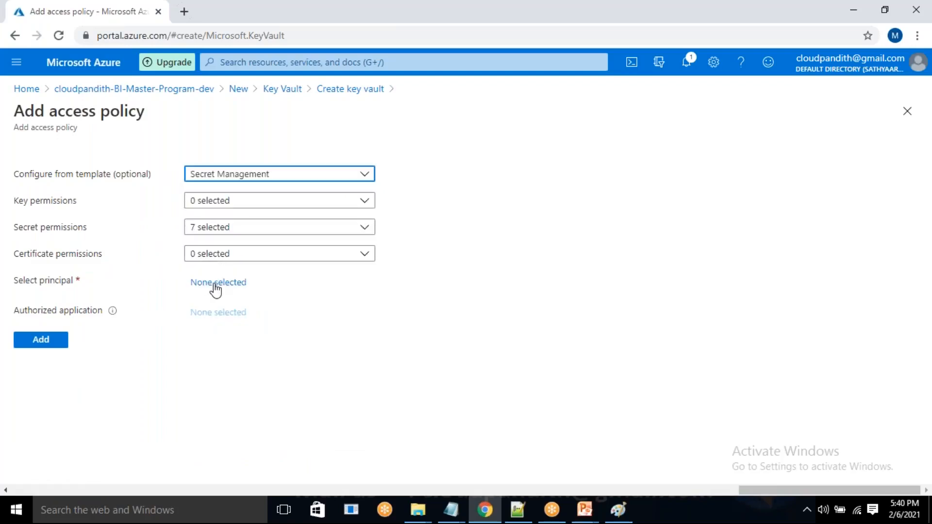
# Find and select the data factory cloudpandithadfdev as the policy's principal and add the access policy.
pyautogui.click(216, 284)
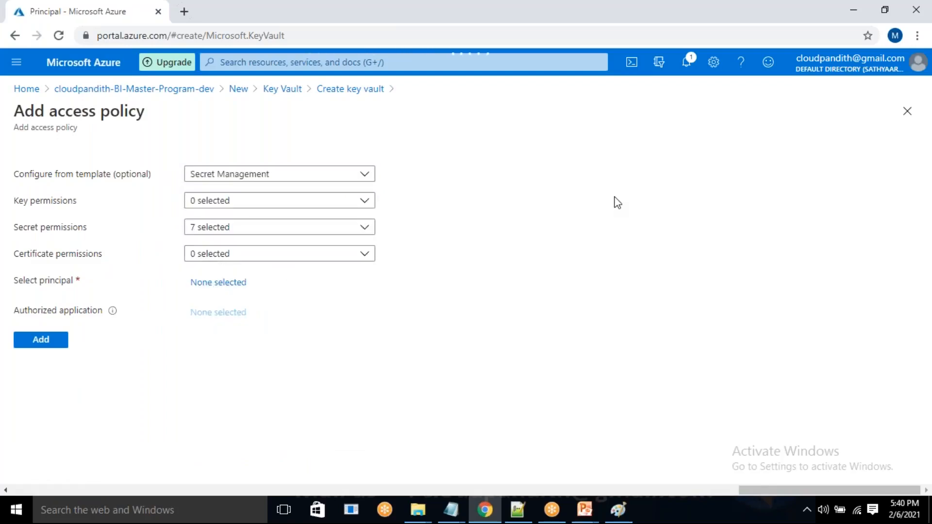
pyautogui.click(598, 142)
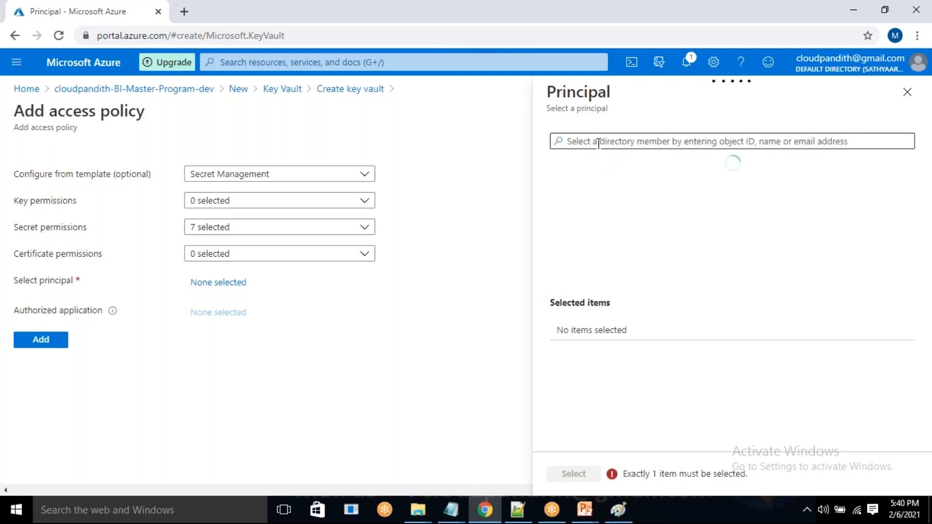
pyautogui.write('cloud')
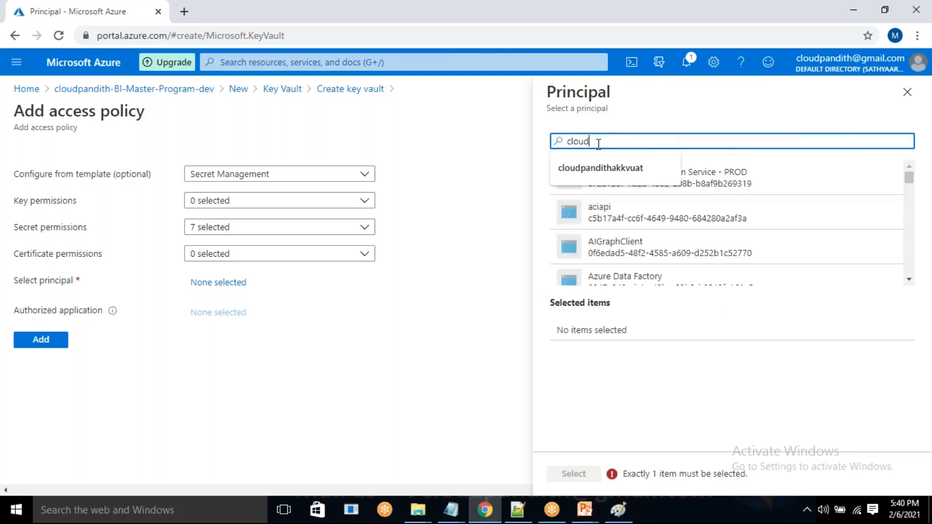
pyautogui.write('pandithadfvde')
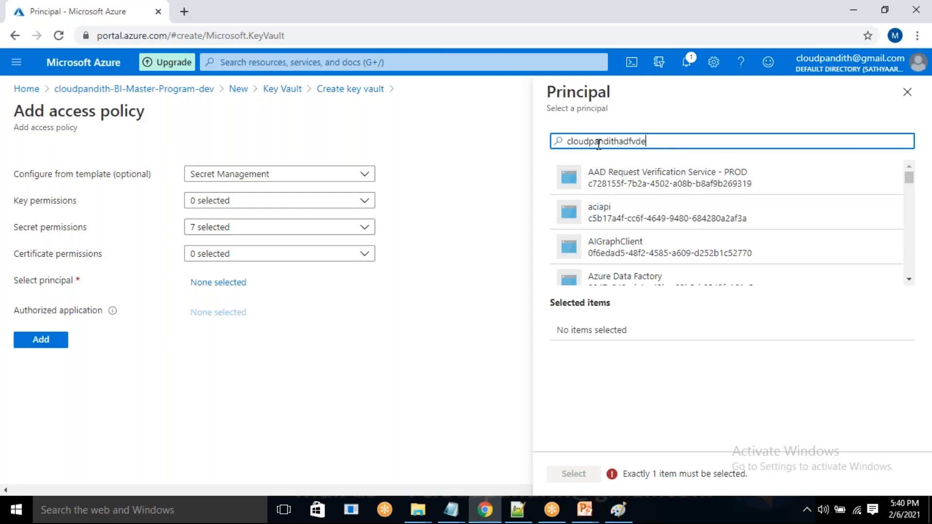
pyautogui.press('BackSpace')
pyautogui.press('BackSpace')
pyautogui.press('BackSpace')
pyautogui.write('de')
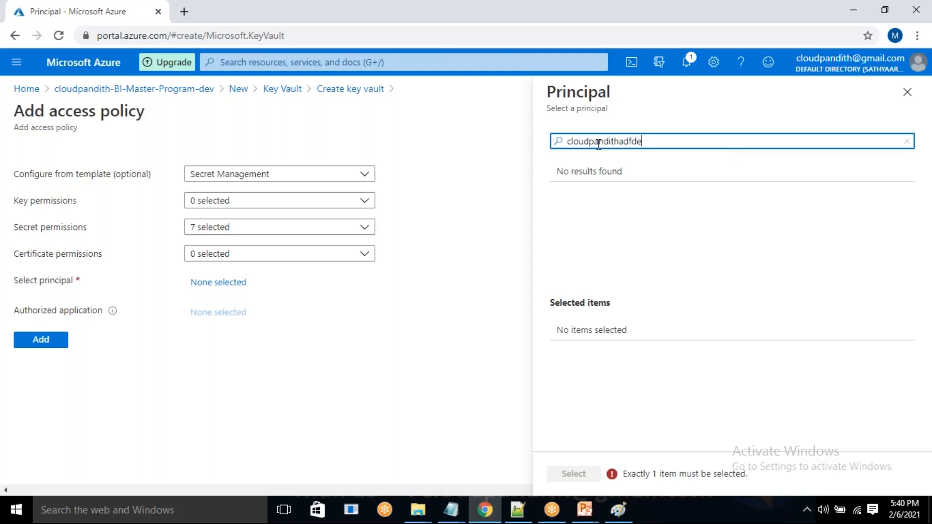
pyautogui.click(661, 183)
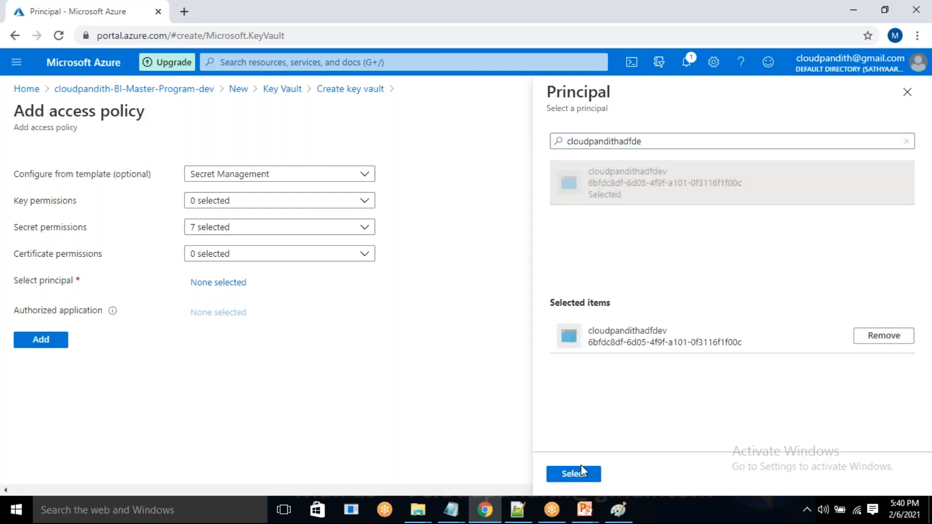
pyautogui.click(581, 467)
pyautogui.click(41, 365)
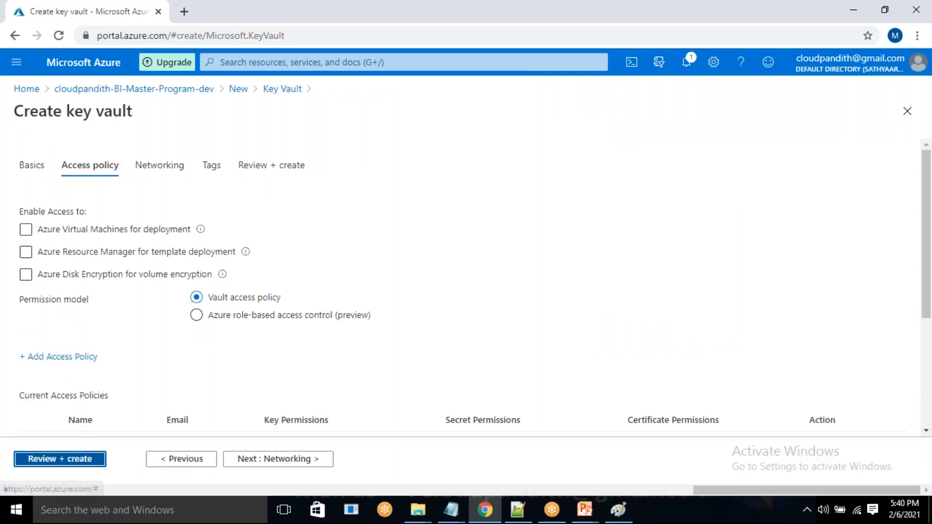
# Submit the key vault settings for review, copy the key vault name from the summary and check the remaining details.
pyautogui.click(71, 461)
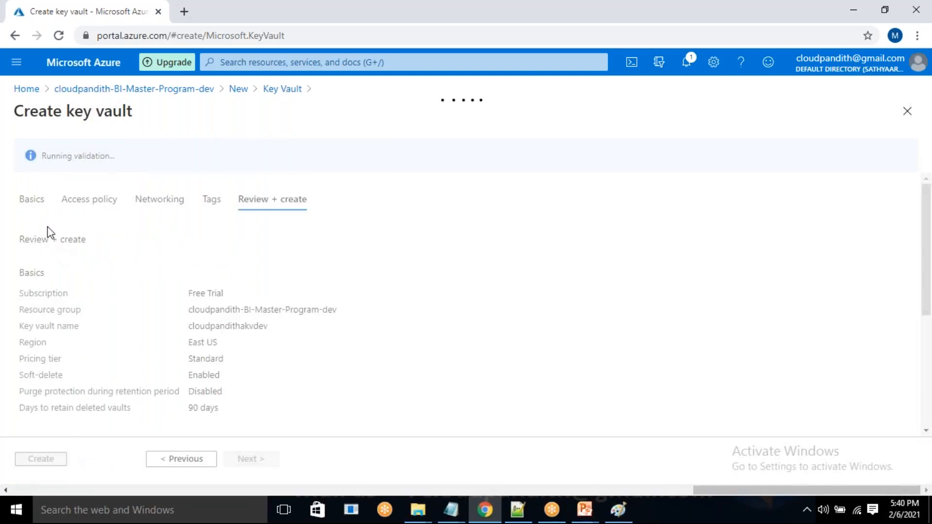
pyautogui.moveTo(274, 325); pyautogui.dragTo(191, 338)
pyautogui.hotkey('ctrl', 'c')
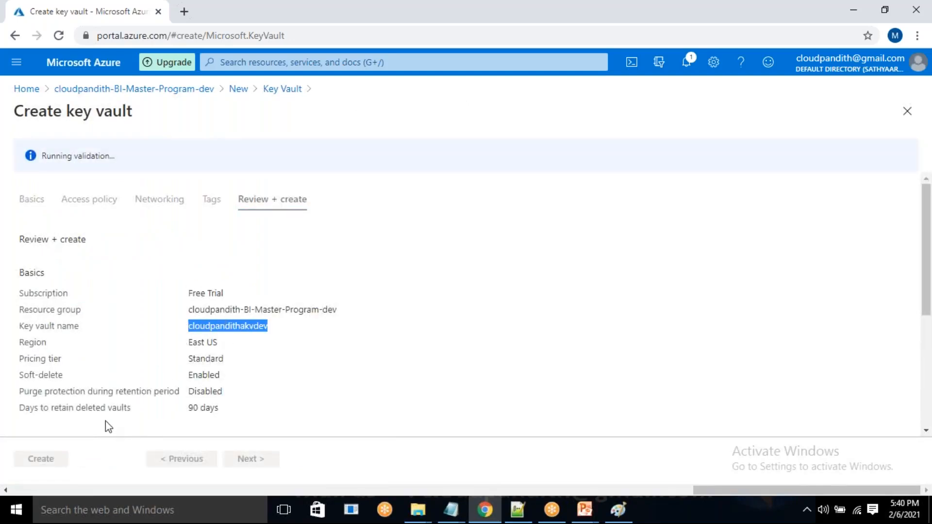
pyautogui.moveTo(51, 156); pyautogui.dragTo(128, 158)
pyautogui.click(146, 161)
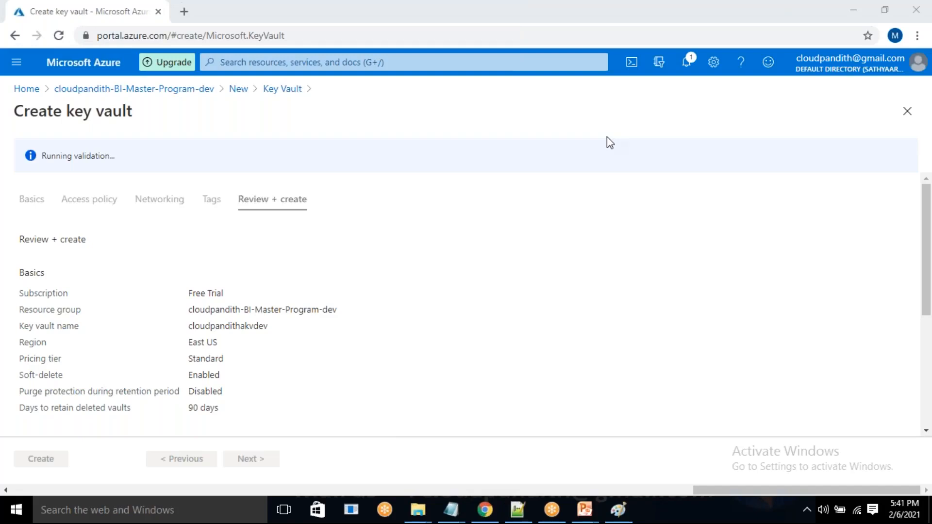
pyautogui.scroll(-1, 148, 185)
pyautogui.scroll(1, 151, 187)
pyautogui.scroll(-3, 152, 187)
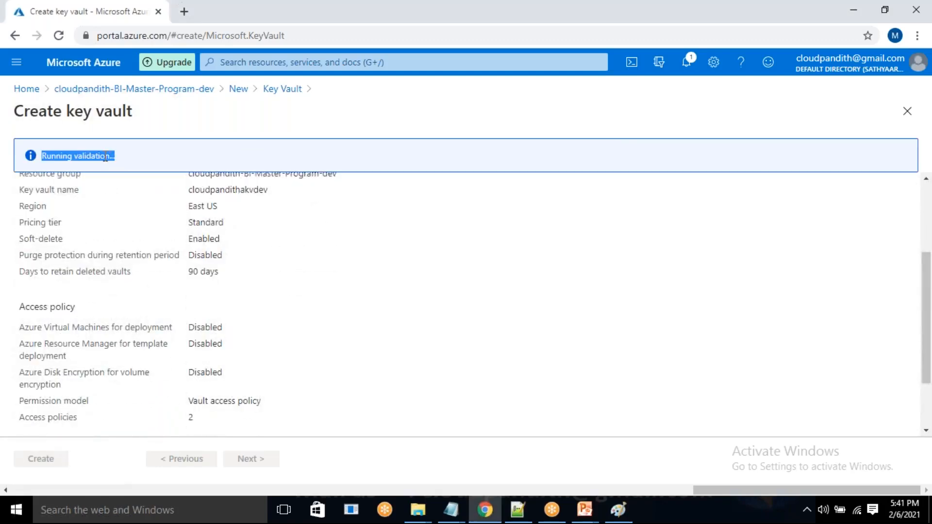
pyautogui.scroll(3, 134, 242)
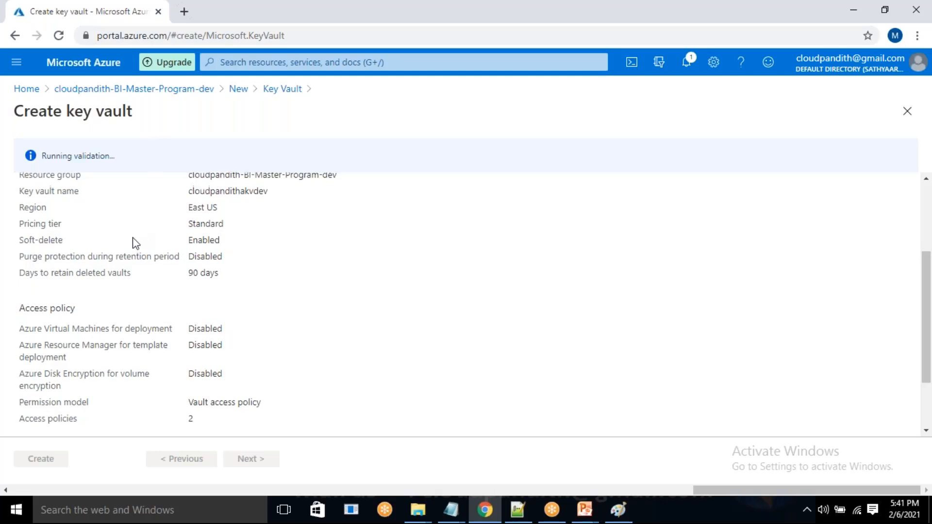
pyautogui.scroll(-4, 134, 240)
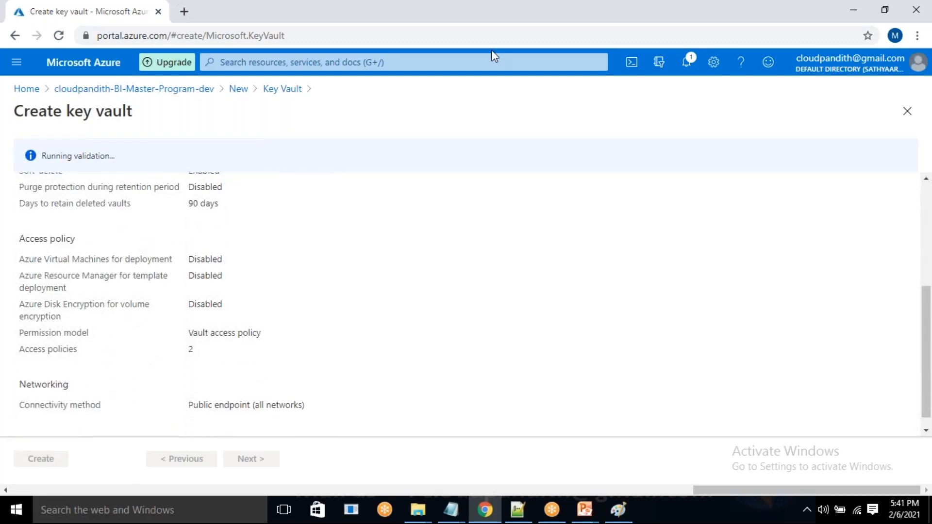
# Switch to Paint and paste cloudpandithakvdev below cloudpandithadlsv2dev in the Dev rectangle.
pyautogui.click(618, 510)
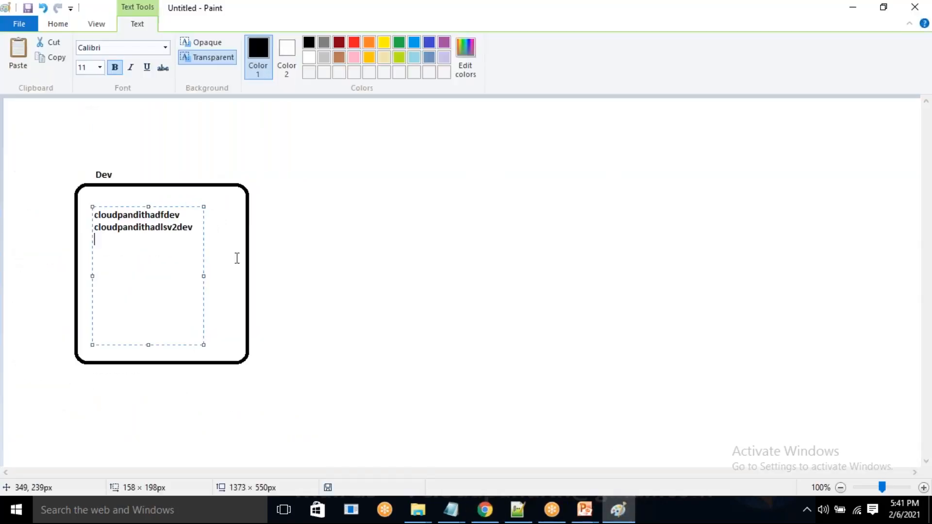
pyautogui.hotkey('ctrl', 'v')
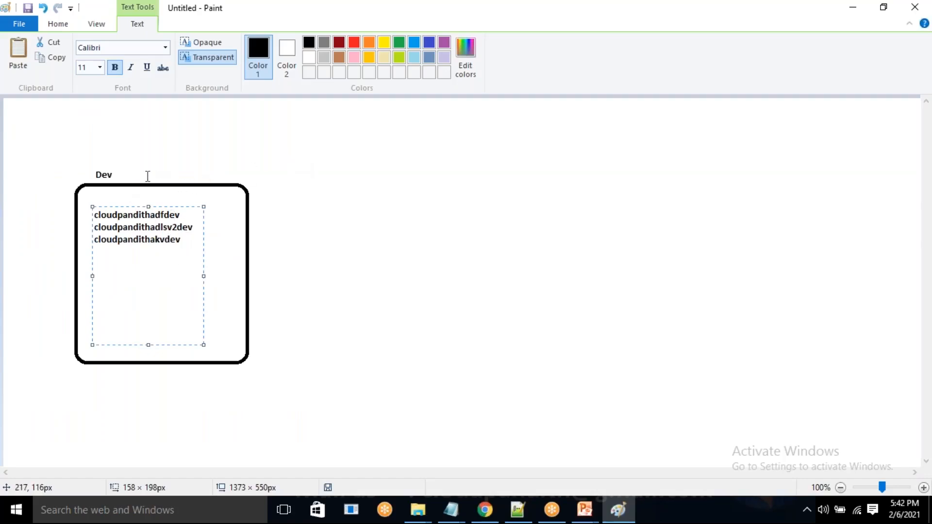
# Finish the text entry in the Dev rectangle, switch back to the Azure portal and create the reviewed key vault.
pyautogui.click(687, 53)
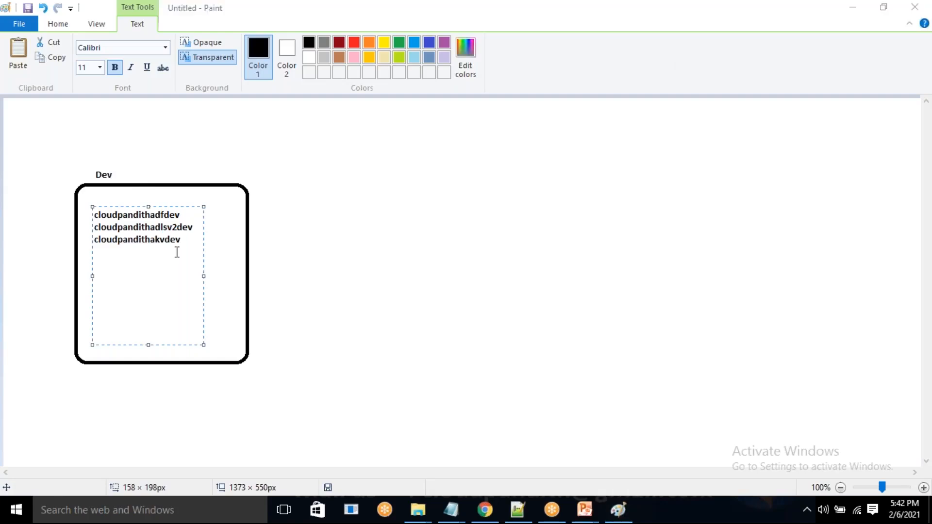
pyautogui.click(279, 189)
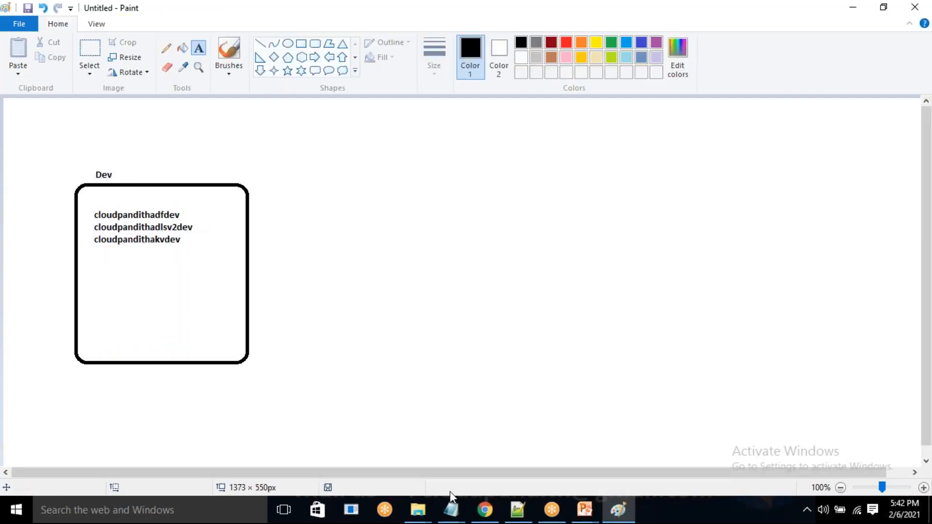
pyautogui.click(485, 510)
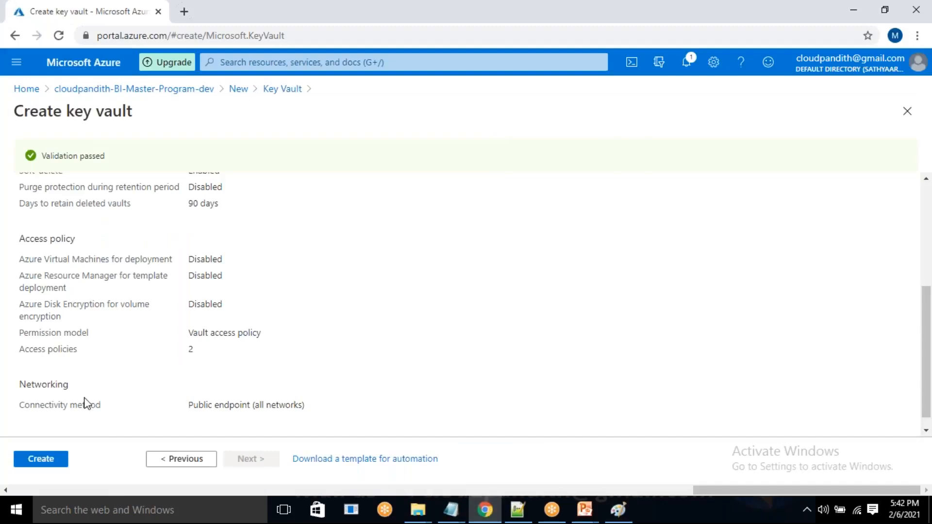
pyautogui.click(41, 457)
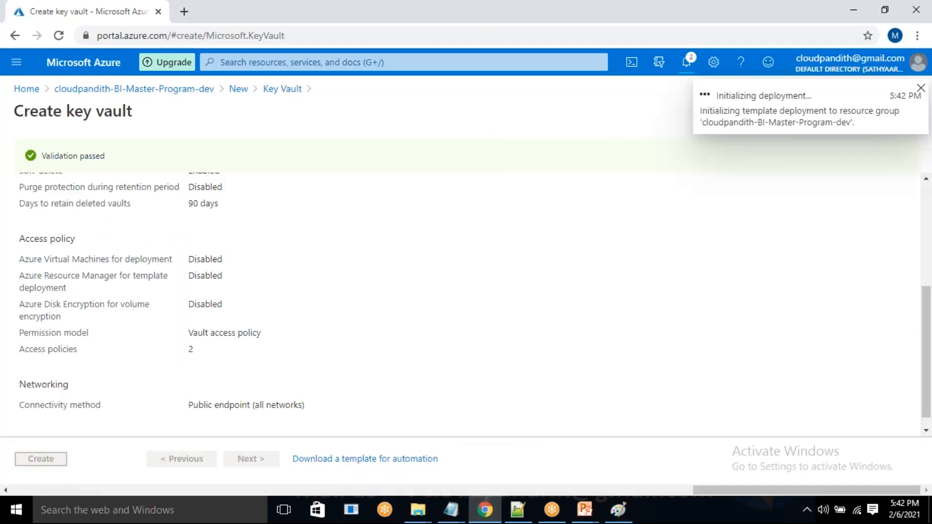
# Switch to Paint, draw a second rounded rectangle beside the Dev one and shift it slightly closer to it.
pyautogui.click(628, 518)
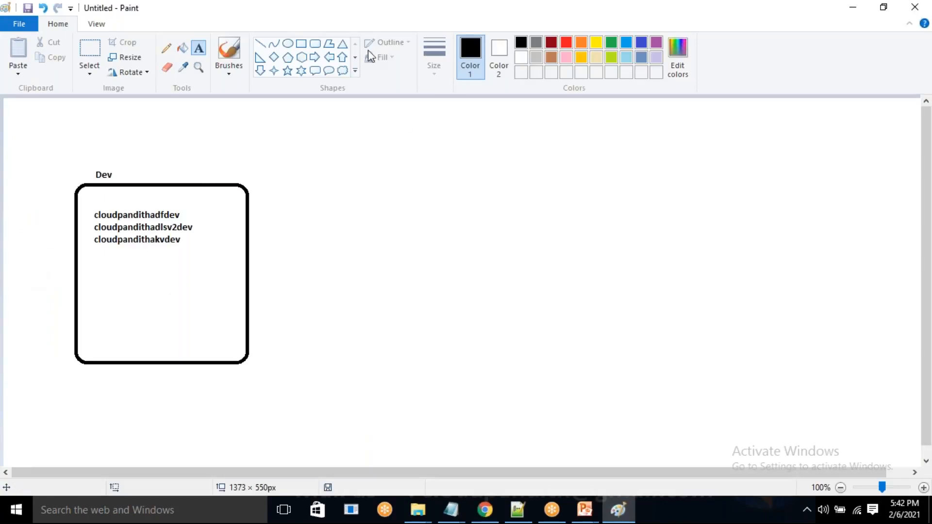
pyautogui.click(315, 44)
pyautogui.moveTo(399, 180); pyautogui.dragTo(593, 371)
pyautogui.moveTo(464, 181); pyautogui.dragTo(423, 177)
pyautogui.click(633, 252)
# Add text inside the new rectangle listing cloudpandithadfuat, cloudpandithadlsv2uat and cloudpandithakvuat on separate lines.
pyautogui.click(198, 48)
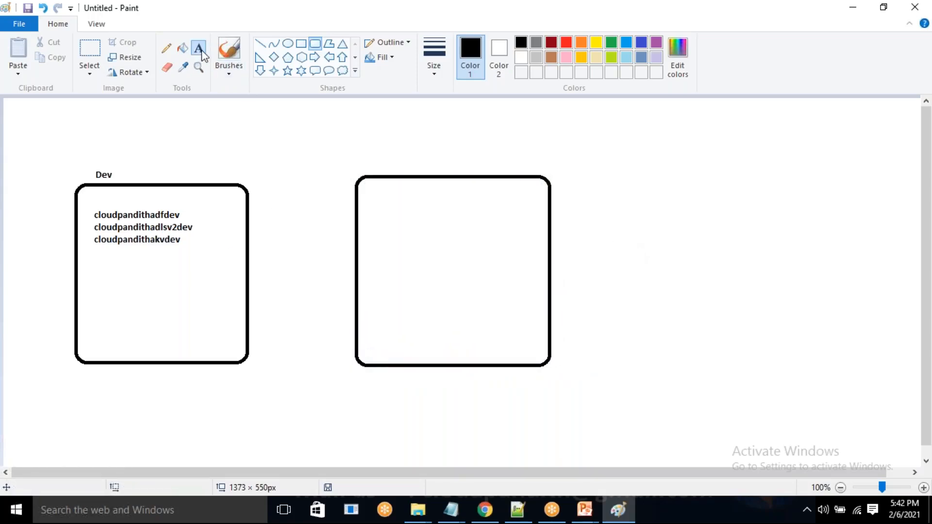
pyautogui.click(372, 204)
pyautogui.moveTo(369, 201); pyautogui.dragTo(490, 272)
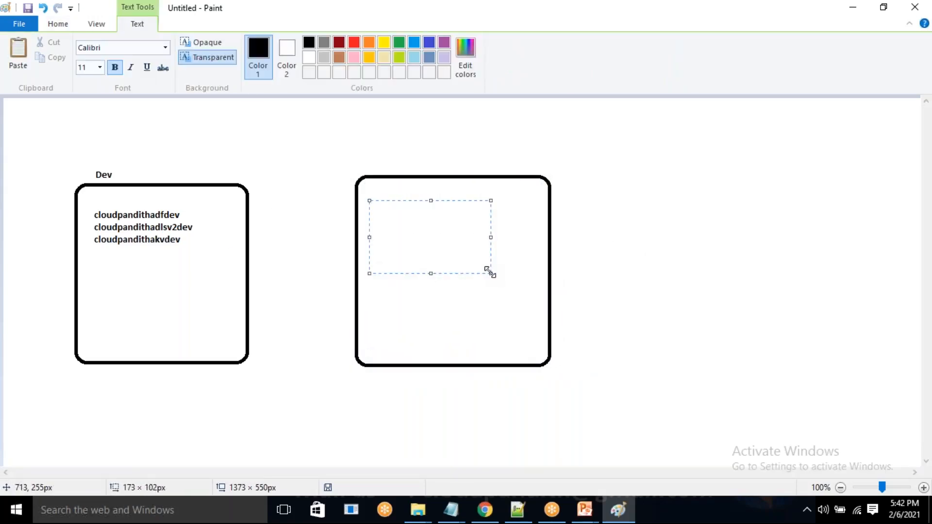
pyautogui.write('cloudpandih')
pyautogui.press('BackSpace')
pyautogui.write('thadfuat')
pyautogui.press('Return')
pyautogui.write('clouy')
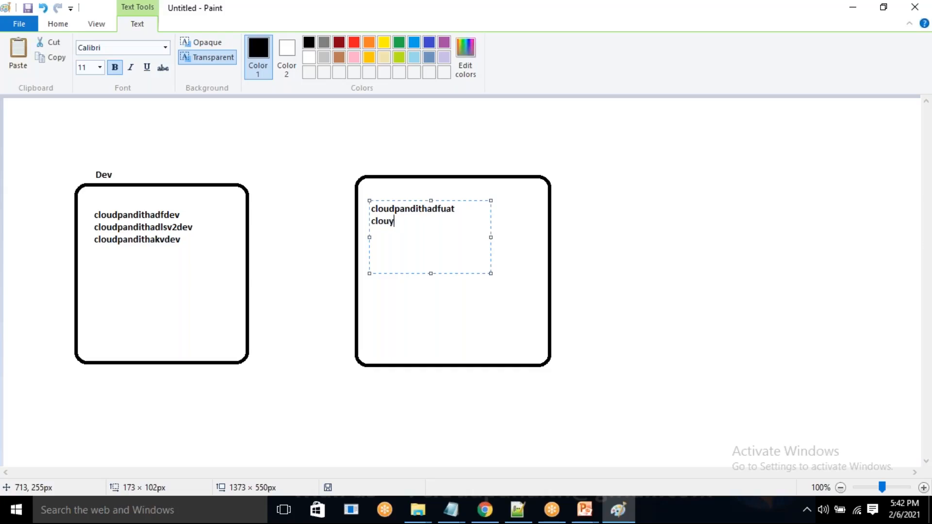
pyautogui.press('BackSpace')
pyautogui.write('dpandithadlsv2uat')
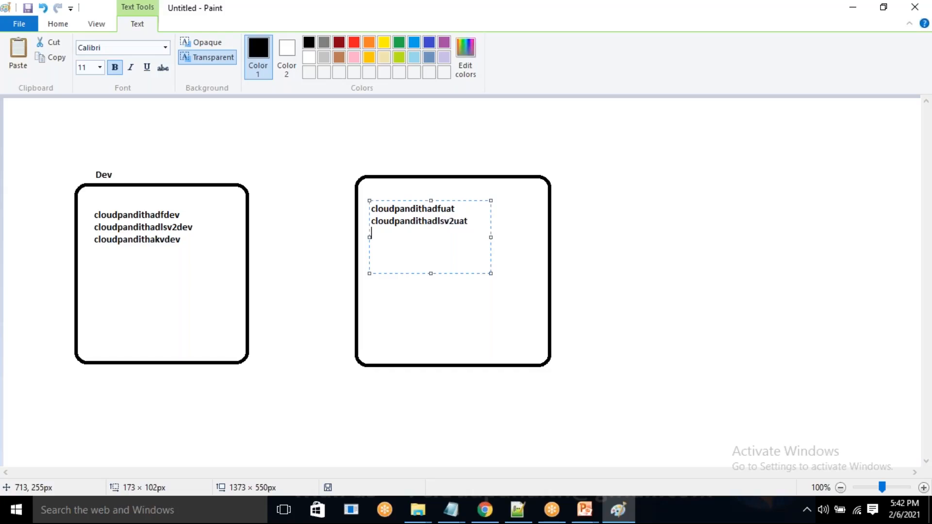
pyautogui.write('clouydpandt')
pyautogui.write('akvuat')
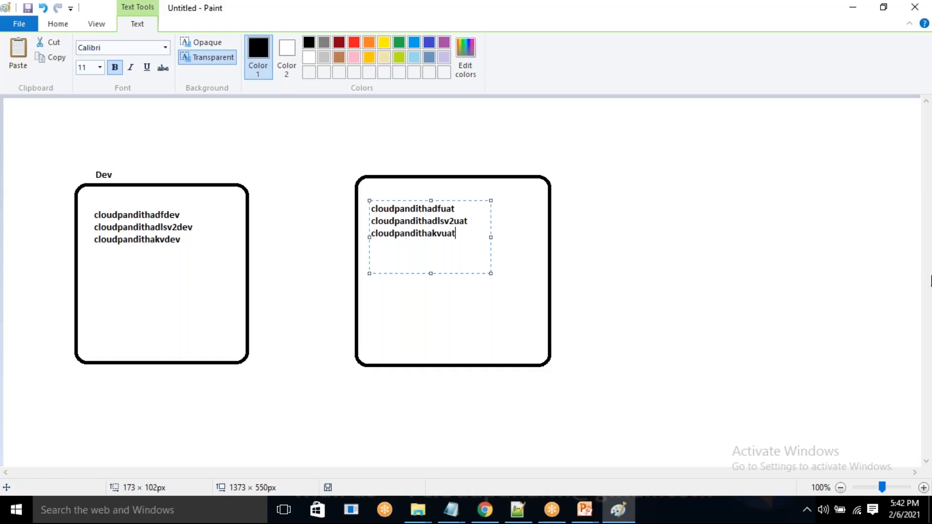
pyautogui.click(497, 277)
# Label the second rectangle UAT with text just above its top edge.
pyautogui.moveTo(383, 146); pyautogui.dragTo(513, 186)
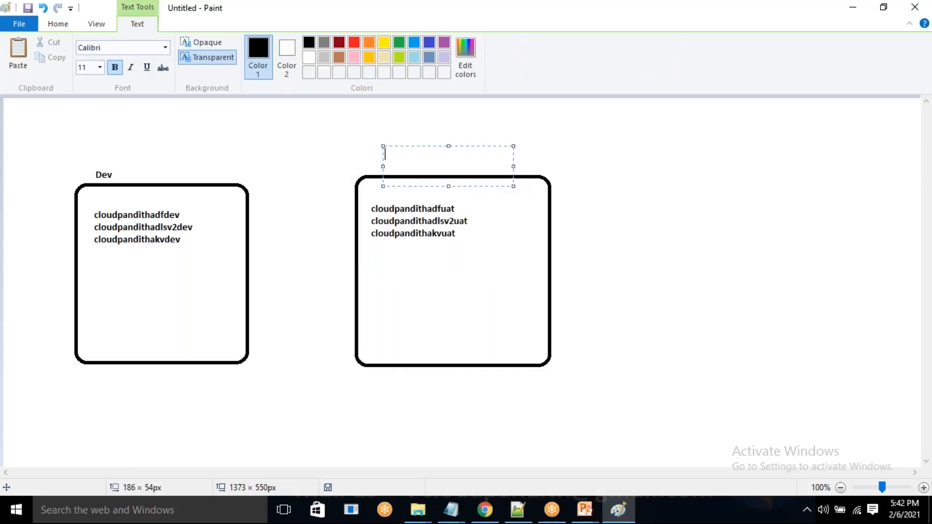
pyautogui.write('UAT')
pyautogui.click(724, 234)
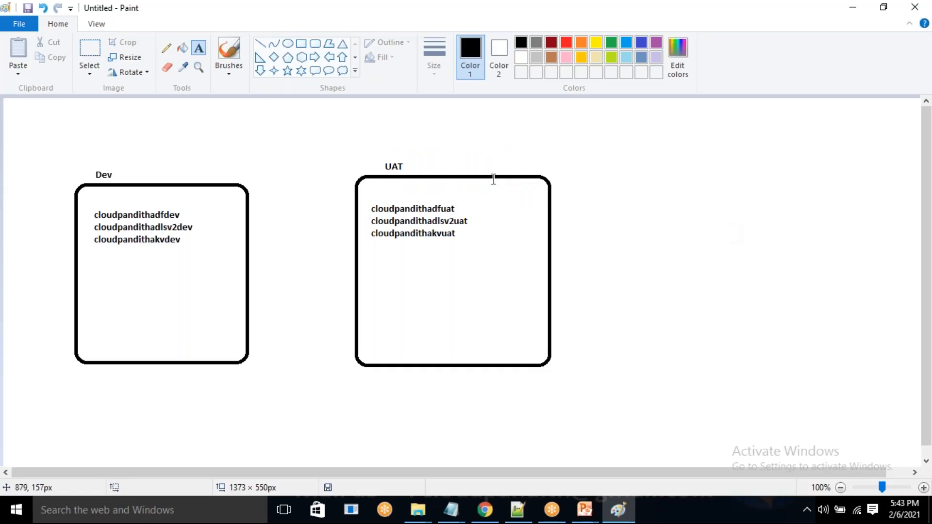
# Switch to the Azure portal, open the list of resource groups and refresh it.
pyautogui.click(480, 517)
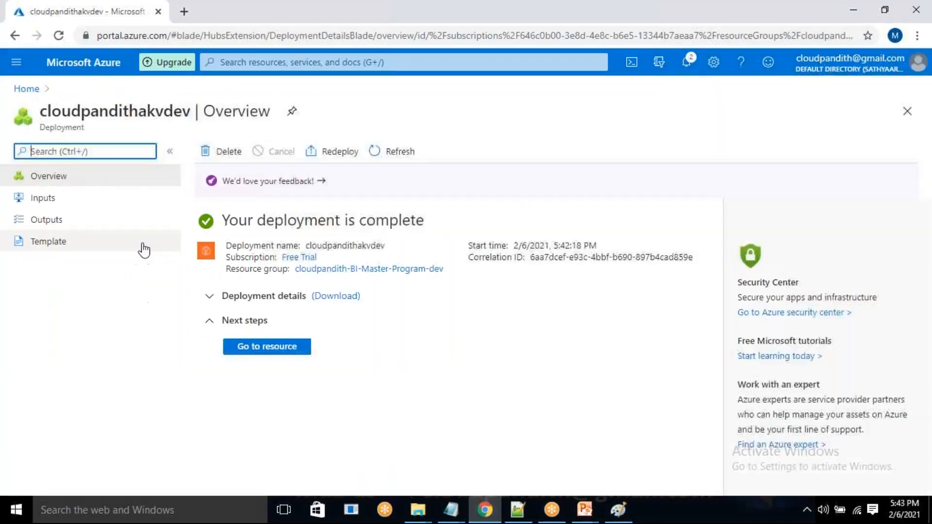
pyautogui.click(26, 92)
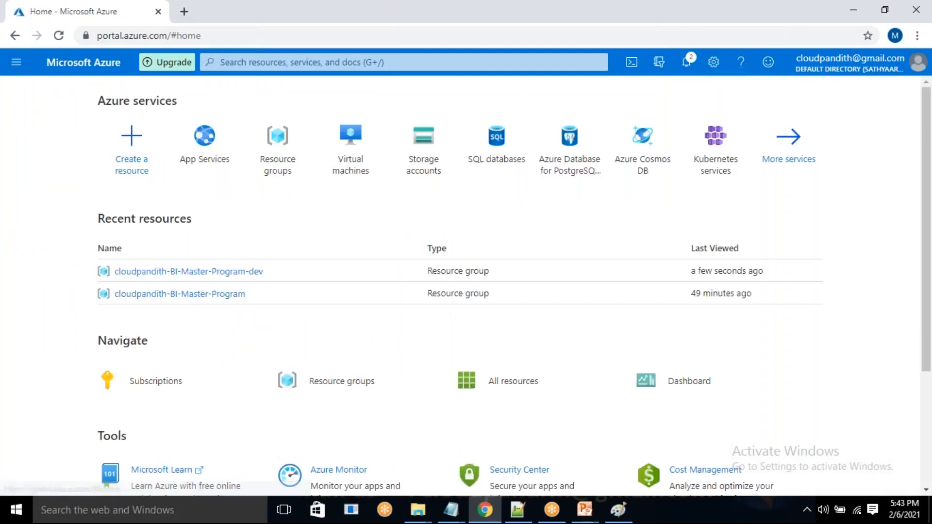
pyautogui.click(15, 64)
pyautogui.click(99, 217)
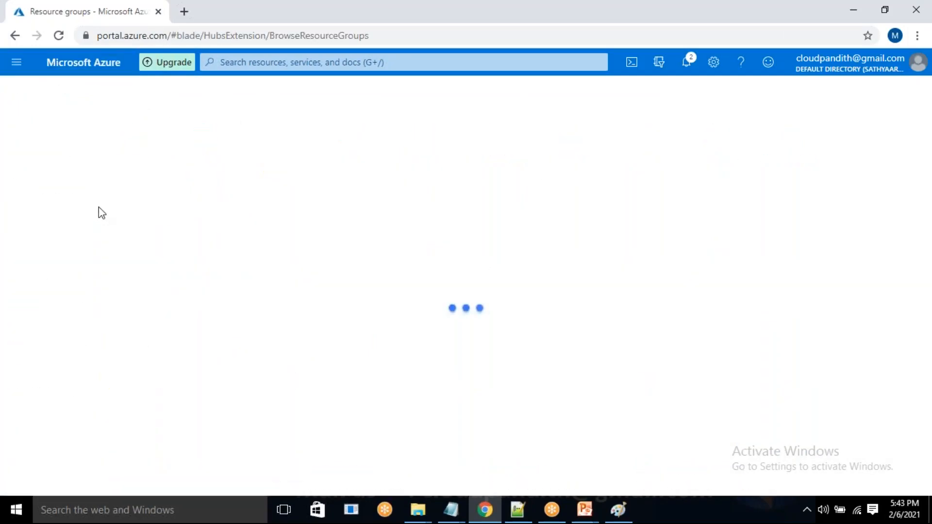
pyautogui.click(214, 317)
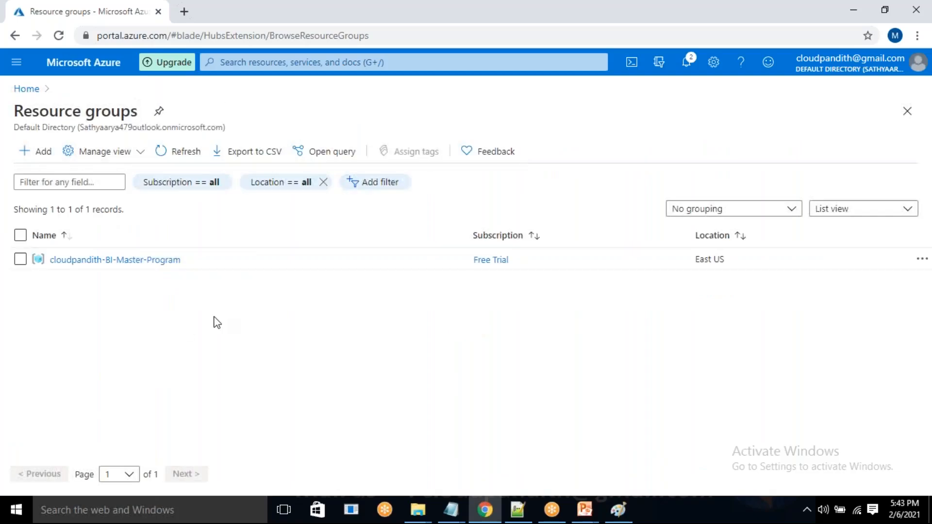
pyautogui.click(184, 154)
pyautogui.click(95, 158)
pyautogui.click(92, 158)
pyautogui.click(92, 158)
pyautogui.click(391, 103)
# Create a resource group named cloudpandith-BI-Master-Program-UAT under the Free Trial subscription in the East US region.
pyautogui.click(34, 162)
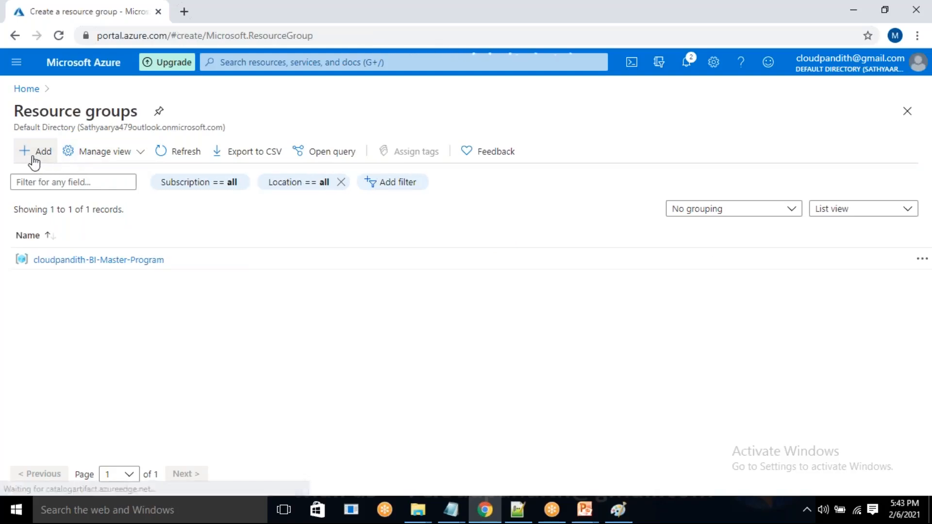
pyautogui.click(264, 288)
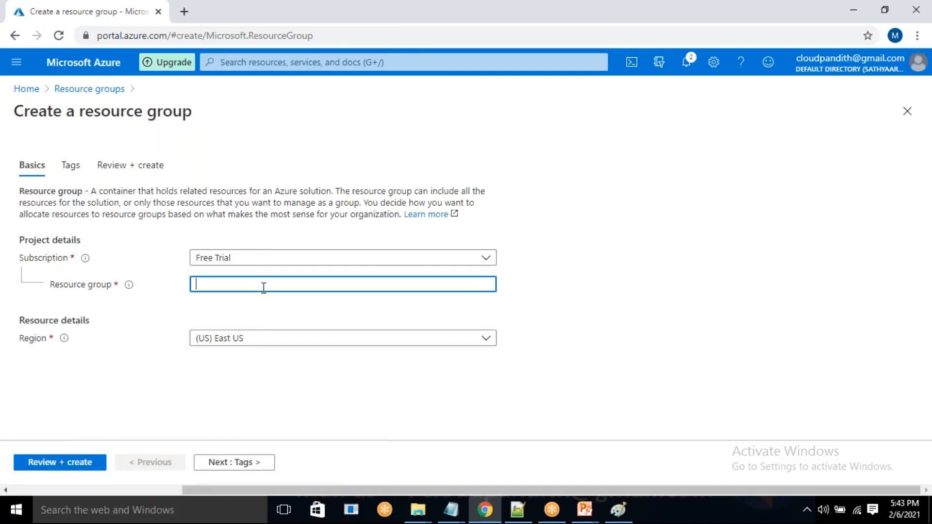
pyautogui.write('cloudpandith-BI-Master-Program')
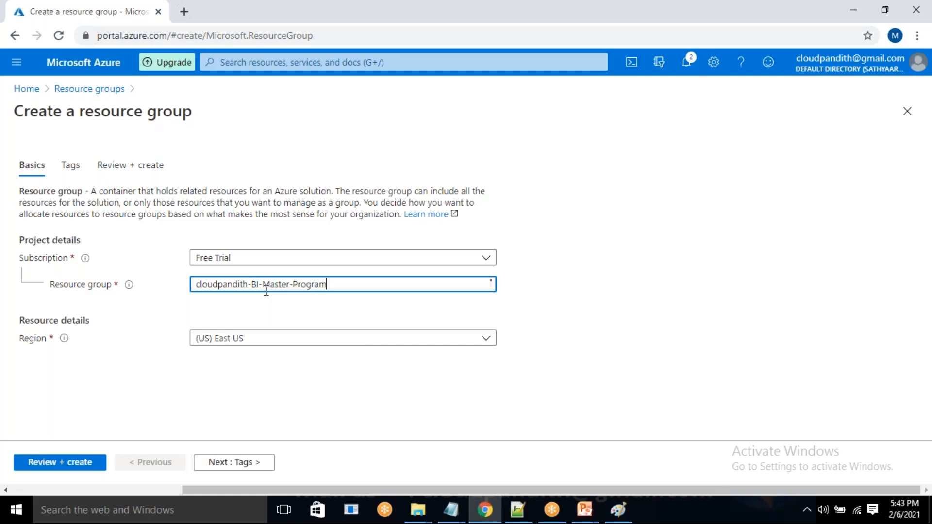
pyautogui.write('-UAT')
pyautogui.click(56, 466)
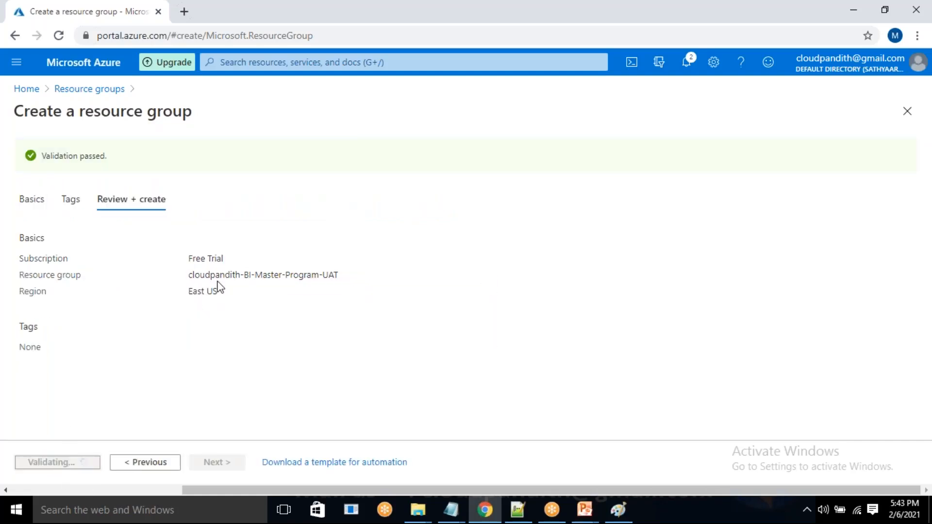
pyautogui.moveTo(214, 275); pyautogui.dragTo(376, 273)
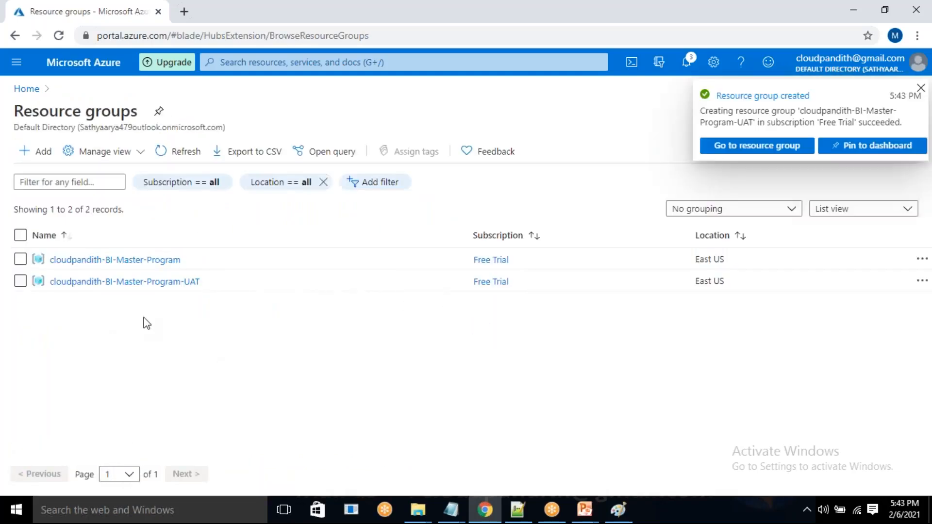
# Open the cloudpandith-BI-Master-Program-UAT resource group, find Data Factory in the Marketplace and start creating it.
pyautogui.click(156, 287)
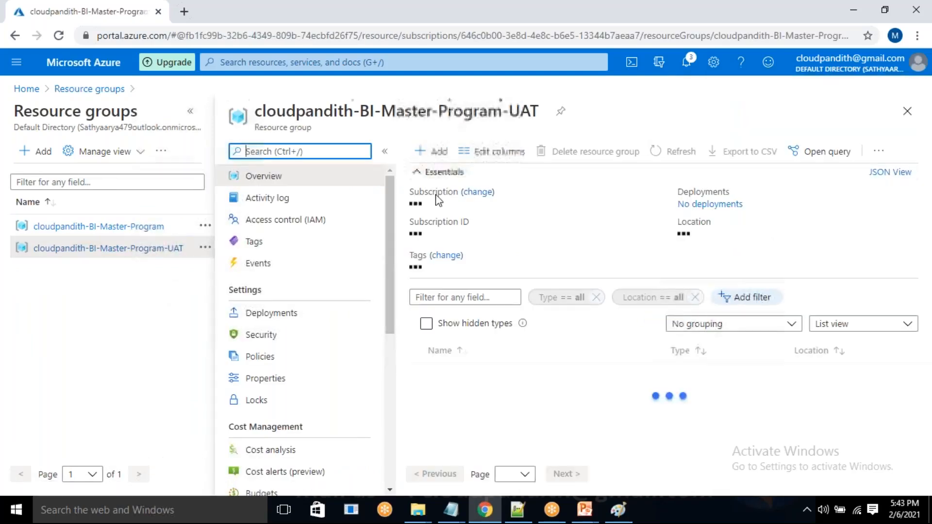
pyautogui.click(426, 154)
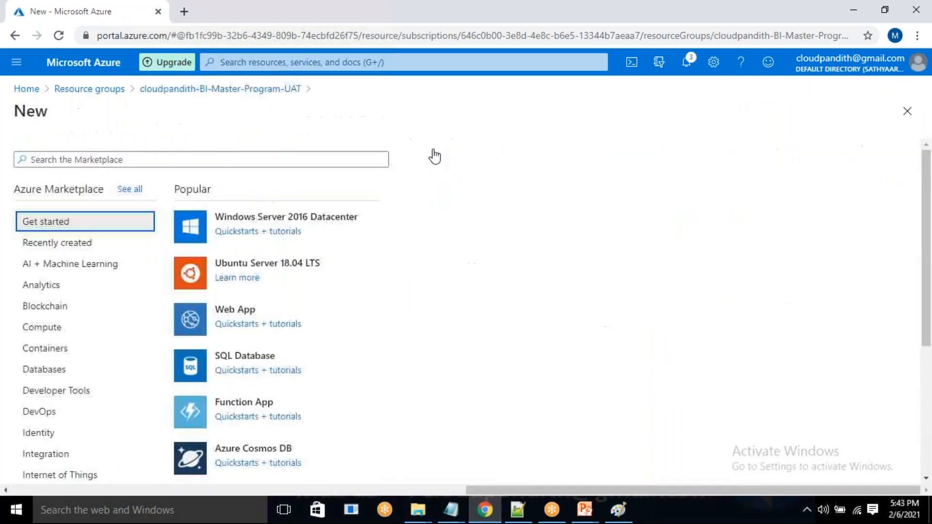
pyautogui.write('data fact')
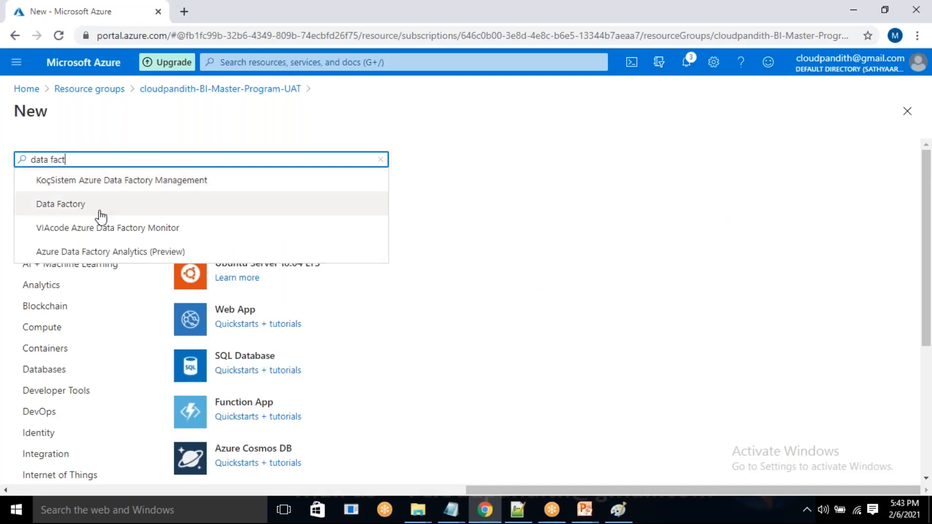
pyautogui.click(93, 206)
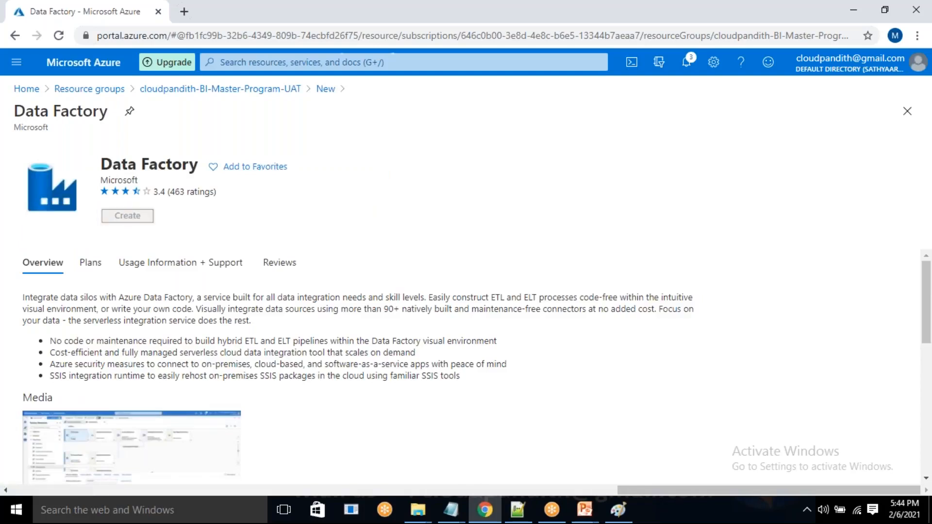
pyautogui.click(127, 216)
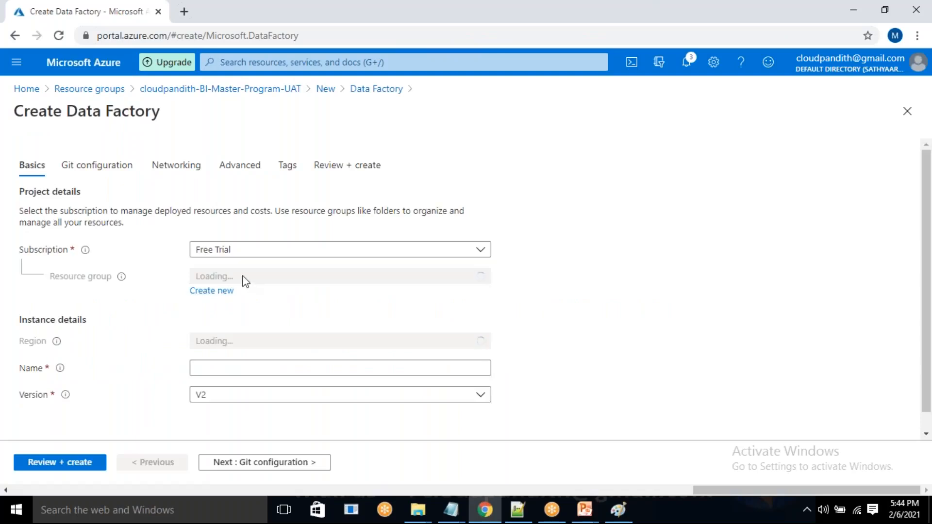
# Name the data factory cloudpandithadfuat, choose to configure Git later, and review and create it.
pyautogui.click(214, 365)
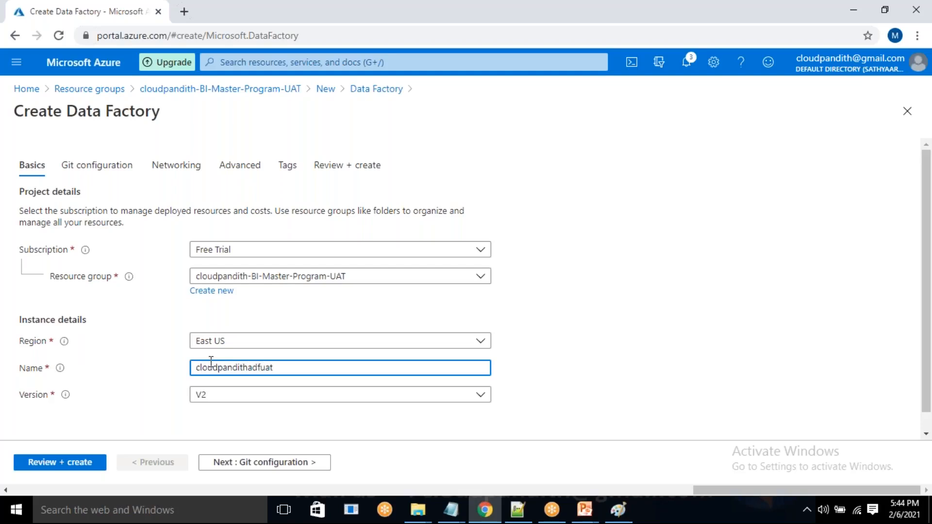
pyautogui.click(266, 461)
pyautogui.click(196, 236)
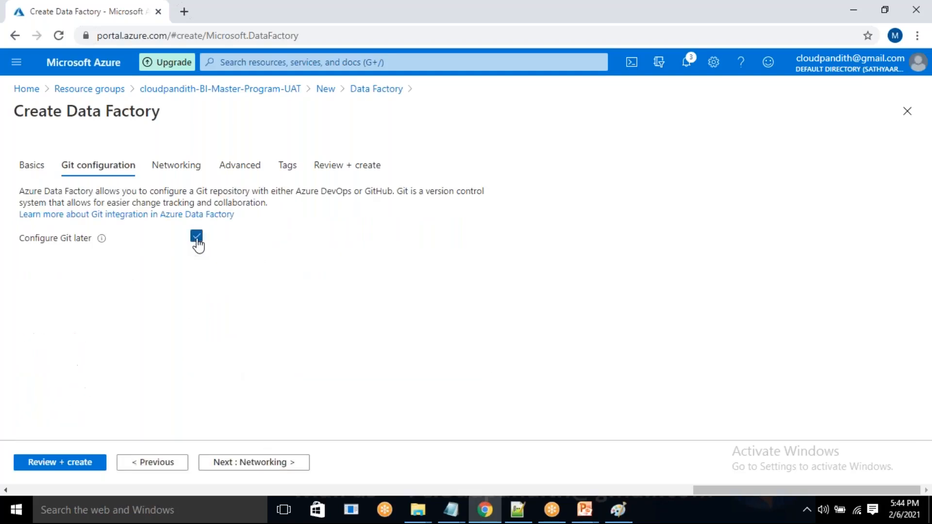
pyautogui.click(62, 465)
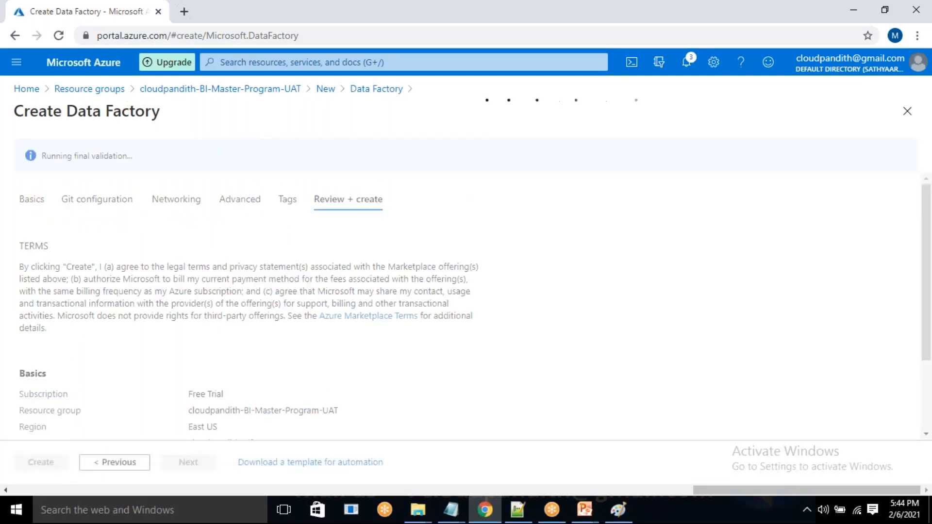
pyautogui.click(41, 465)
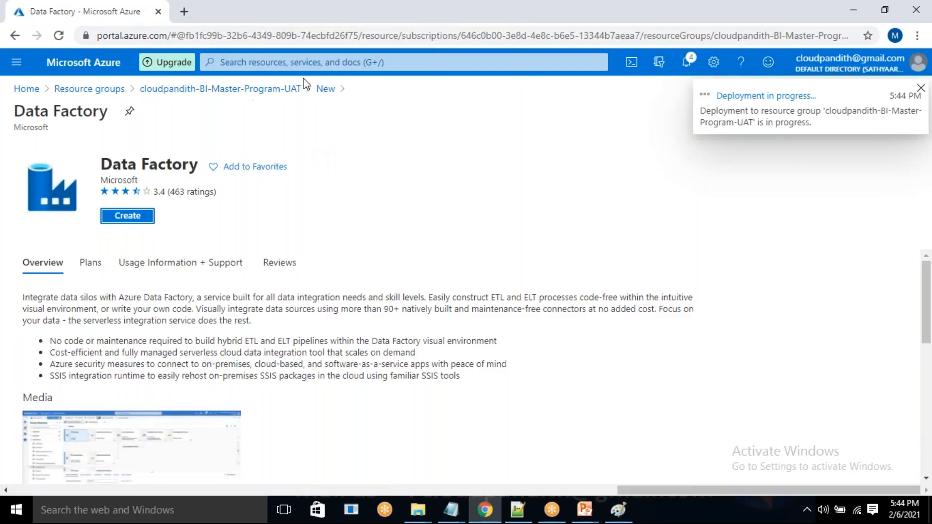
# Return to the cloudpandith-BI-Master-Program-UAT resource group and find the Storage account offering in the Marketplace for a new resource.
pyautogui.click(26, 88)
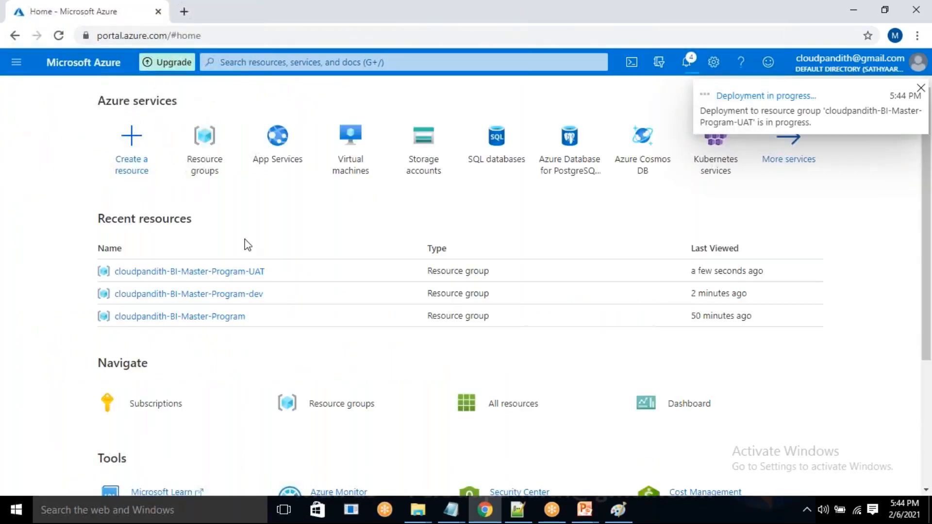
pyautogui.click(209, 273)
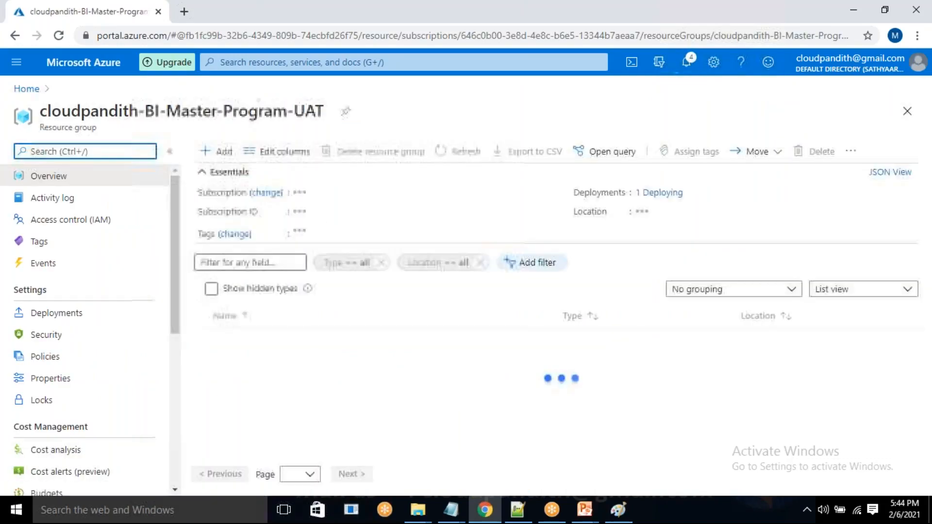
pyautogui.click(221, 153)
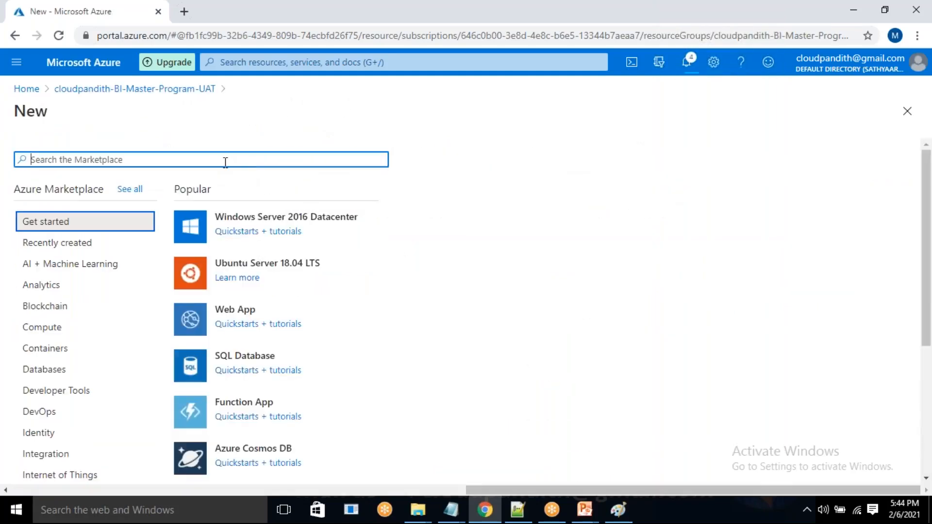
pyautogui.write('storage account')
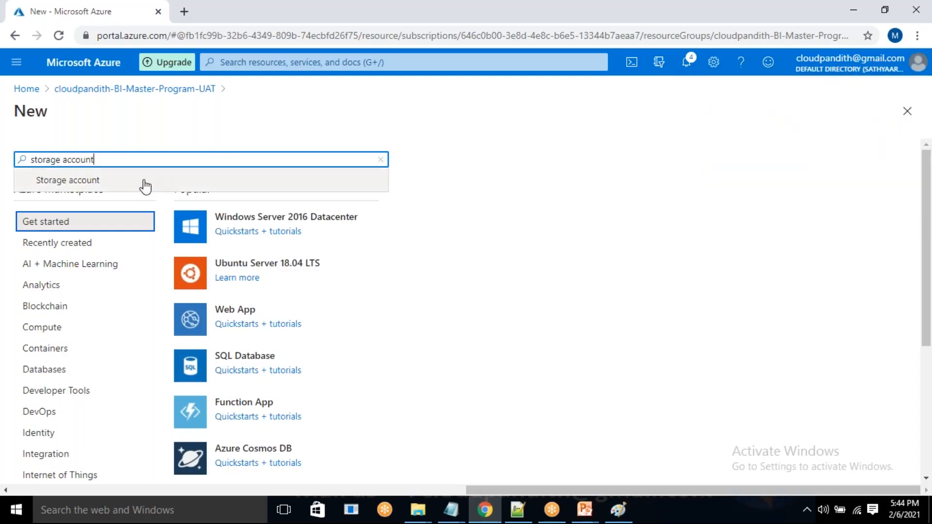
pyautogui.click(145, 186)
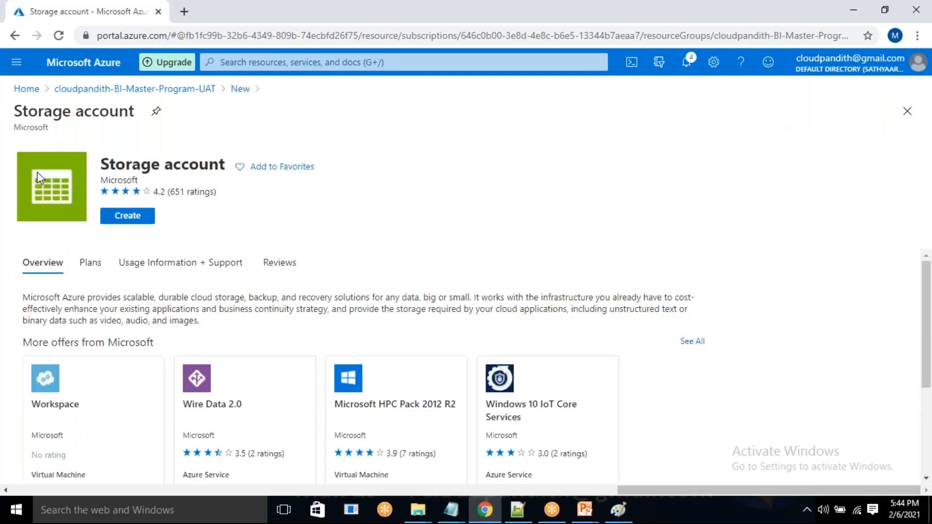
# Start a new storage account in cloudpandith-BI-Master-Program-UAT named cloudpandithadlsv2uat and proceed to its networking settings.
pyautogui.click(124, 217)
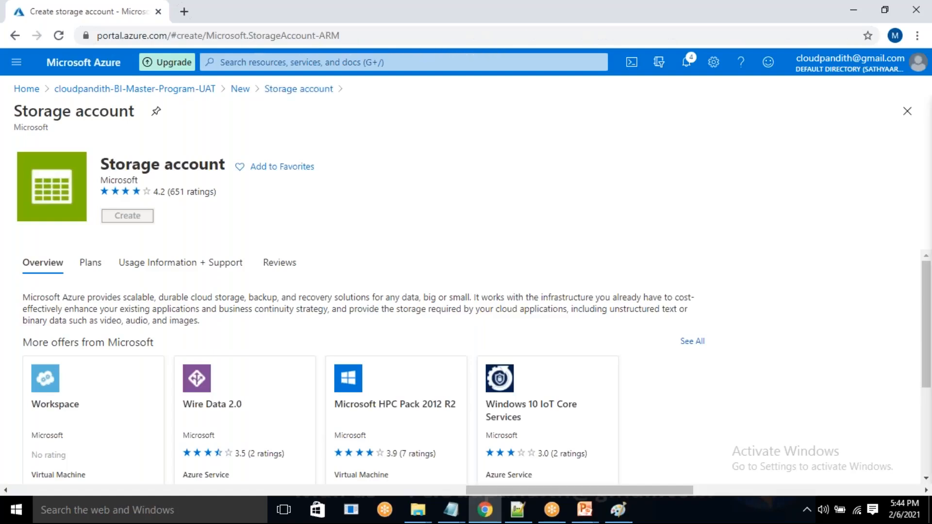
pyautogui.scroll(-3, 237, 320)
pyautogui.click(230, 286)
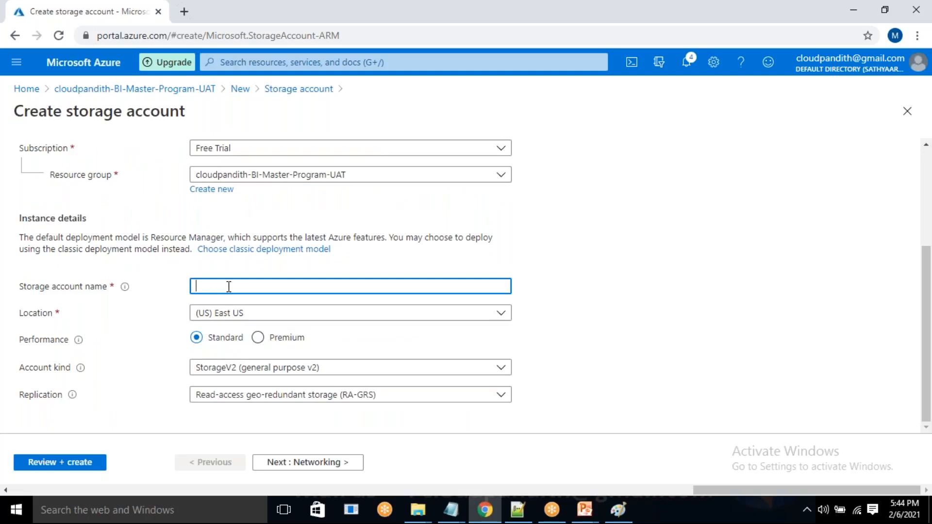
pyautogui.write('cloudpandithadlsv2uat')
pyautogui.click(329, 464)
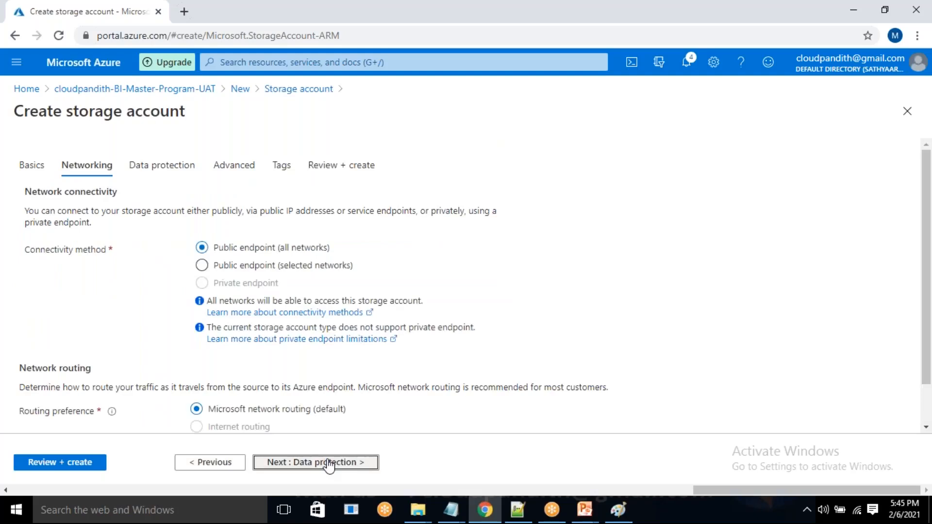
# Enable the Data Lake Storage Gen2 hierarchical namespace for the storage account, keeping the other defaults, and review and create it.
pyautogui.click(323, 462)
pyautogui.click(325, 462)
pyautogui.scroll(-2, 256, 374)
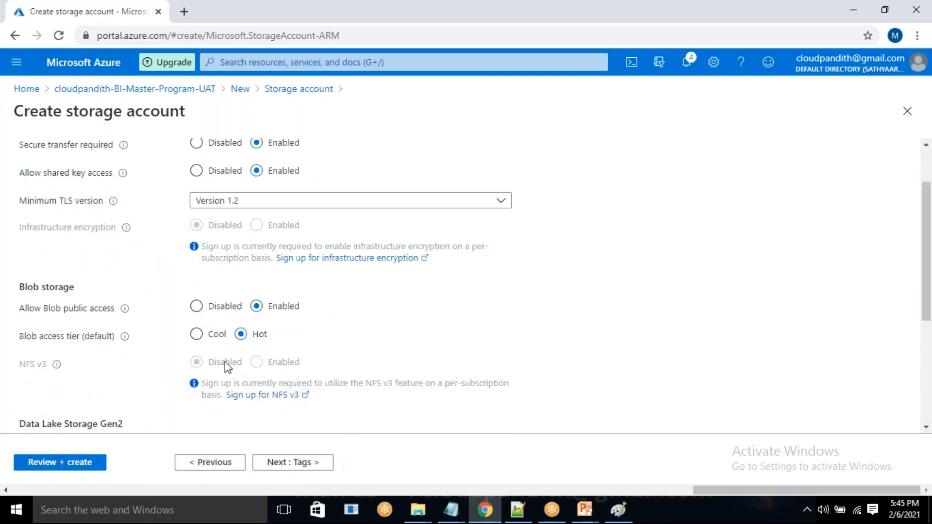
pyautogui.scroll(-3, 238, 294)
pyautogui.scroll(5, 258, 333)
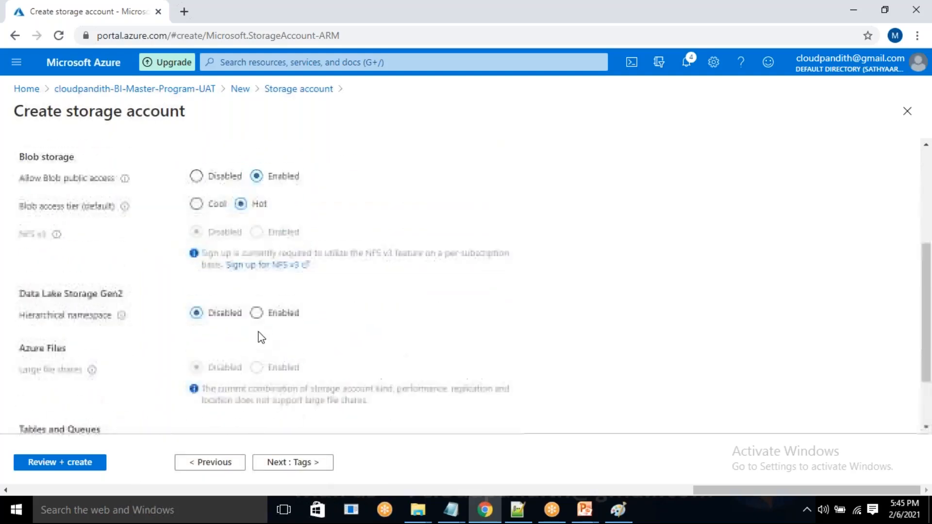
pyautogui.scroll(-5, 260, 337)
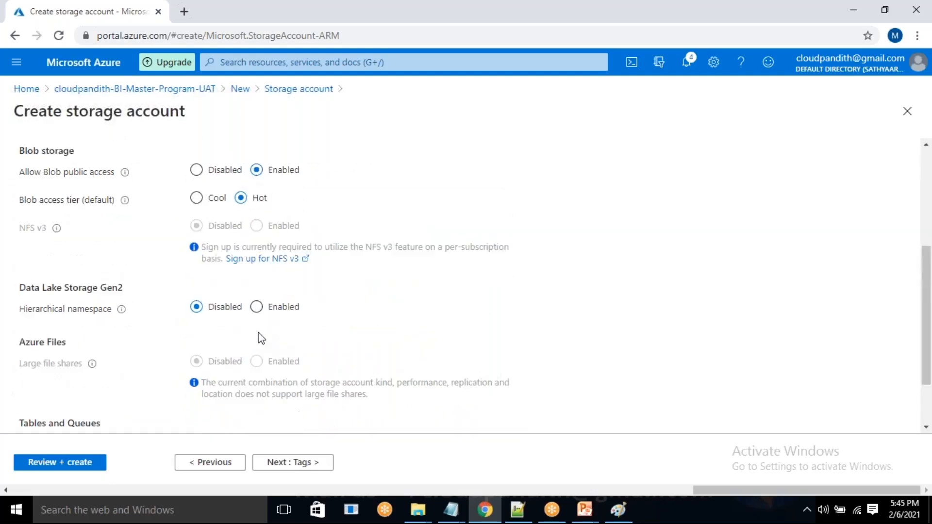
pyautogui.scroll(2, 261, 338)
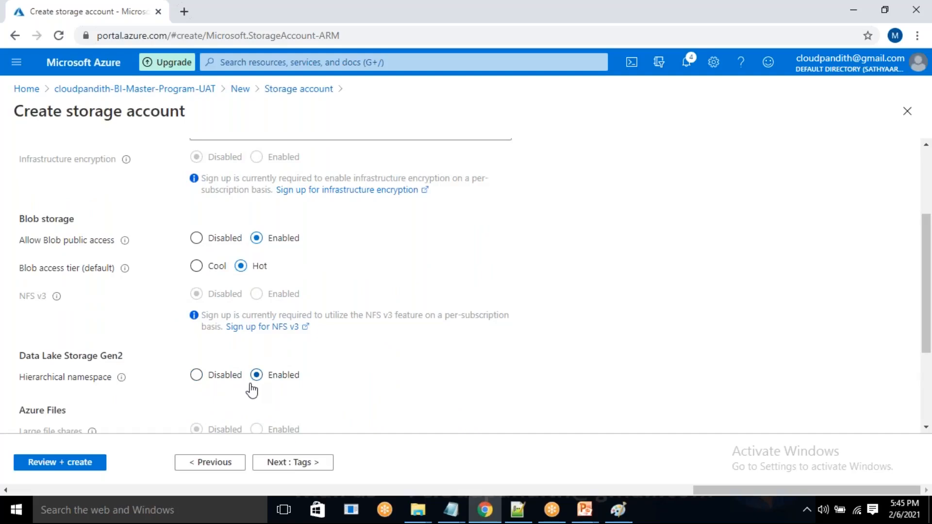
pyautogui.click(85, 465)
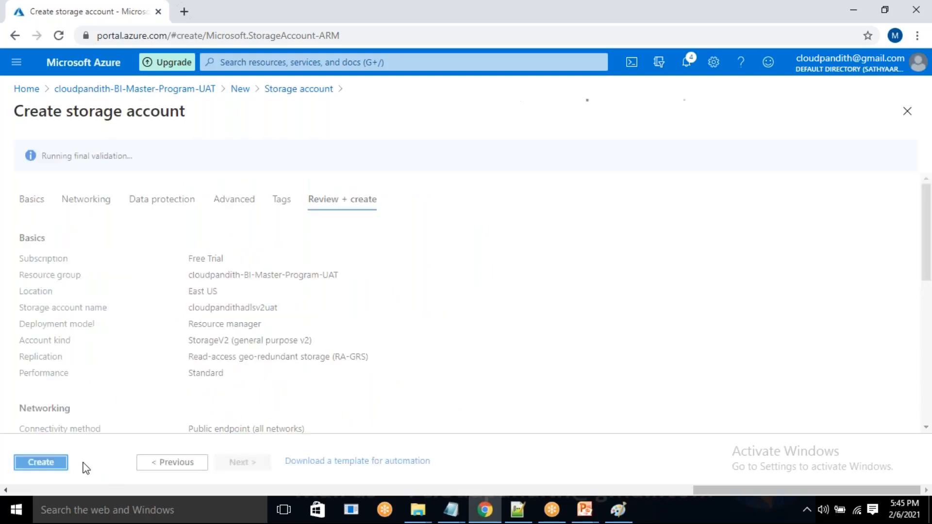
pyautogui.click(41, 463)
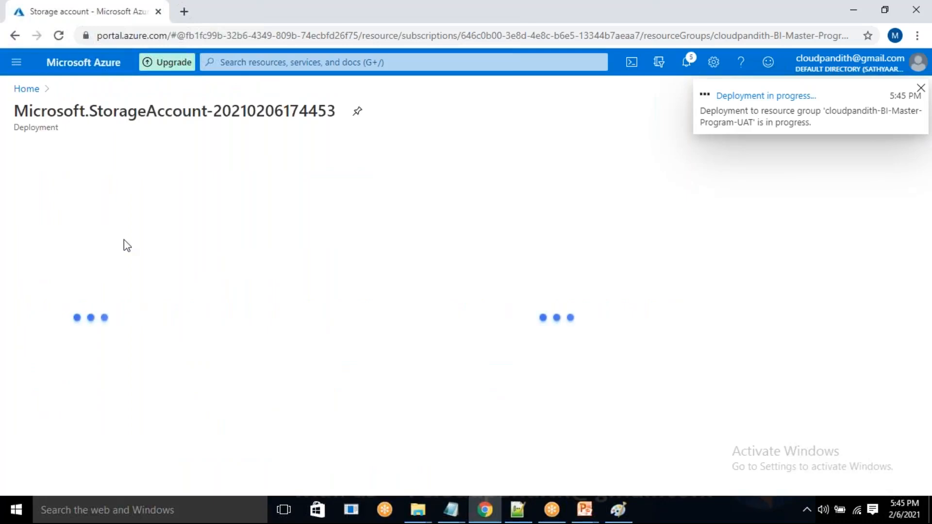
# Return to the cloudpandith-BI-Master-Program-UAT resource group, find Key Vault in the Marketplace and start creating it.
pyautogui.click(29, 91)
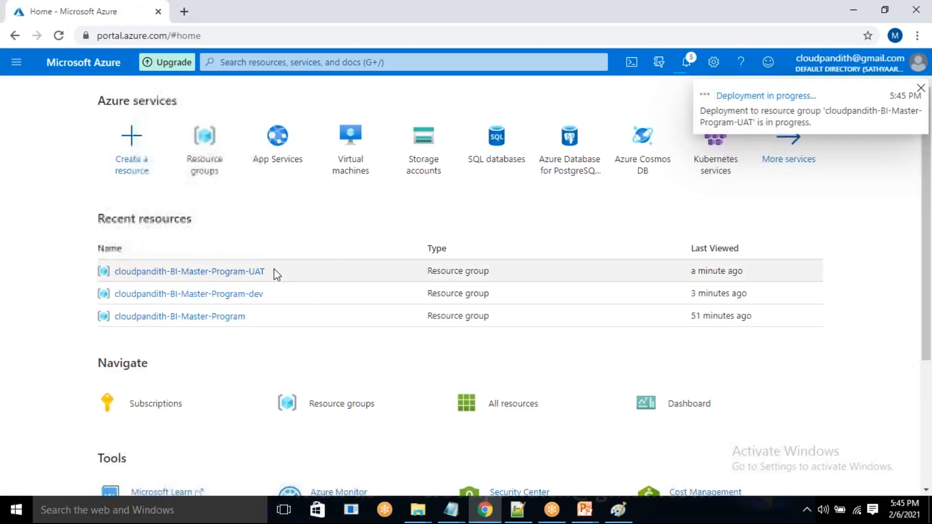
pyautogui.click(253, 273)
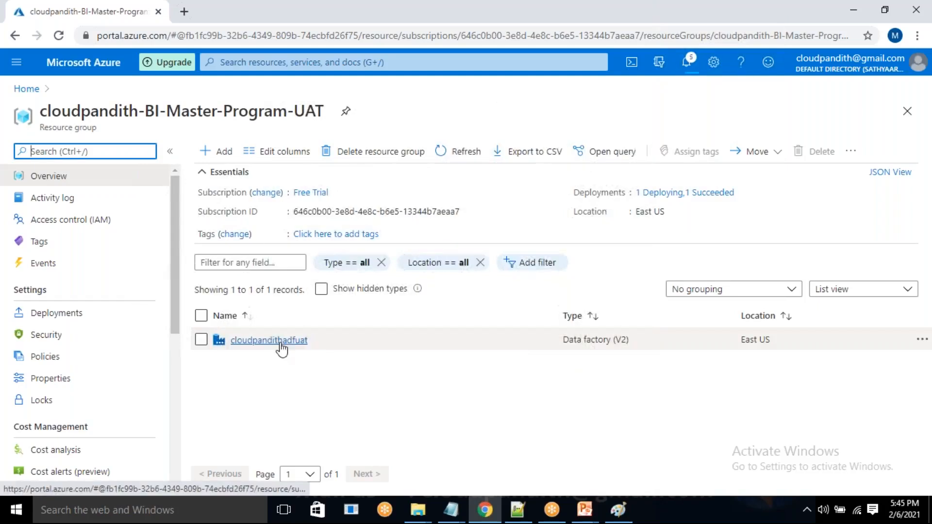
pyautogui.click(216, 153)
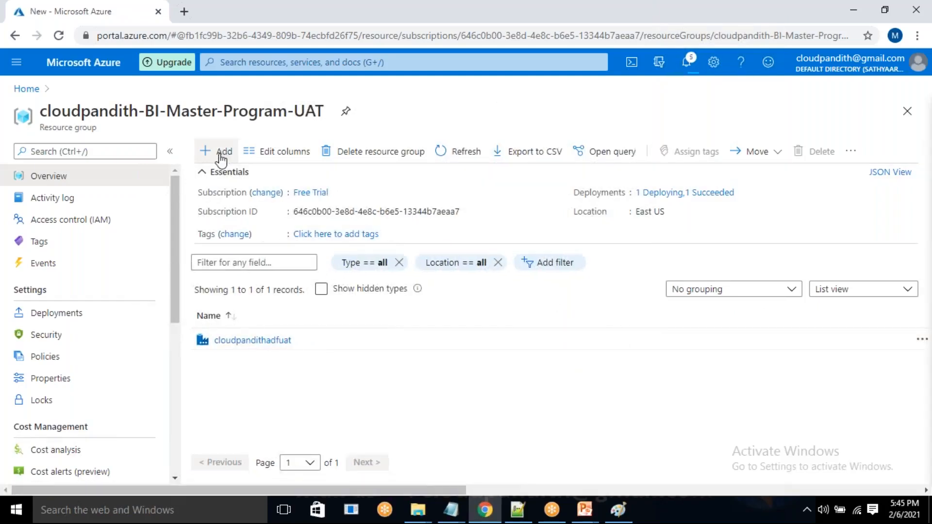
pyautogui.write('a')
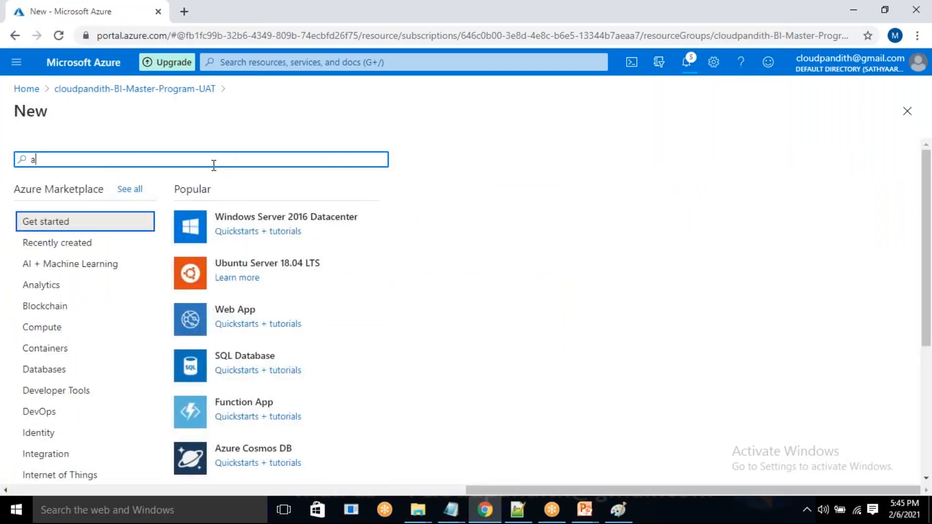
pyautogui.write('kv')
pyautogui.press('BackSpace')
pyautogui.press('BackSpace')
pyautogui.press('BackSpace')
pyautogui.write('key')
pyautogui.click(88, 203)
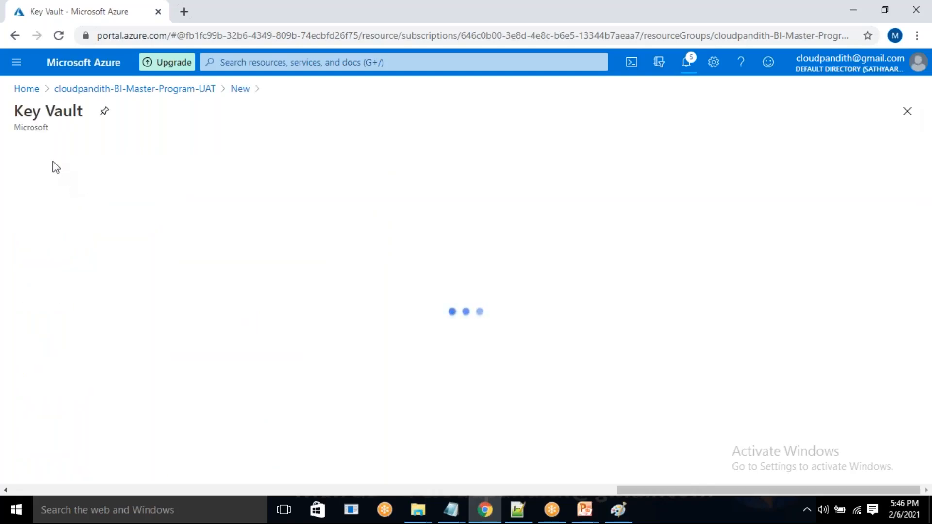
pyautogui.click(140, 216)
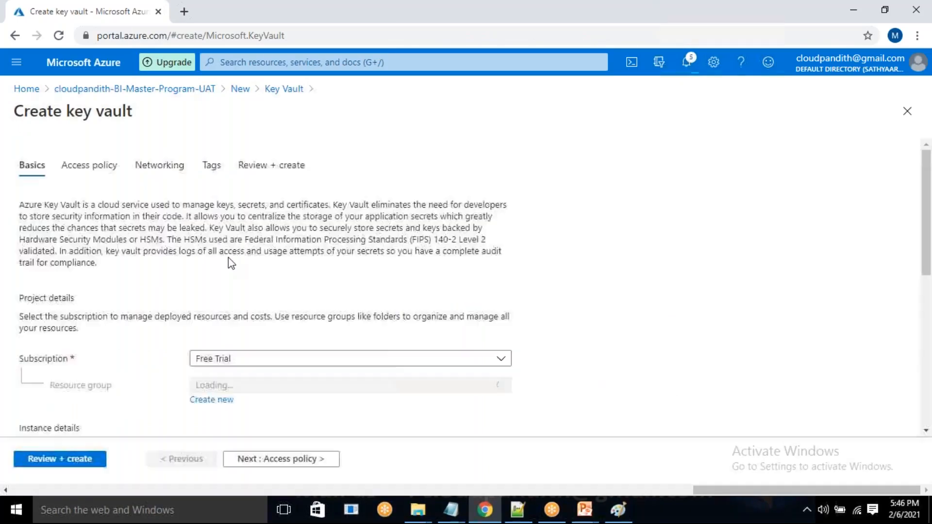
# Name the key vault cloudpandithakvuat and proceed to its access policy settings.
pyautogui.scroll(-8, 273, 370)
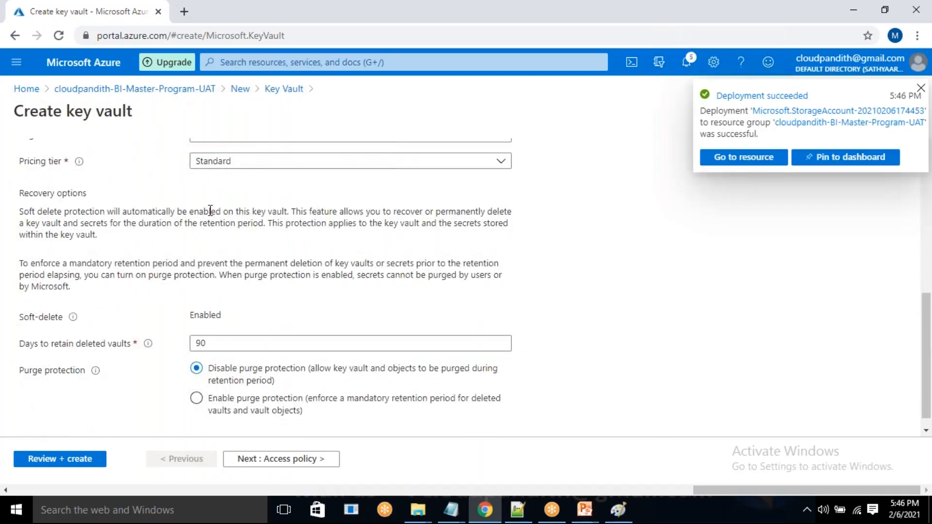
pyautogui.scroll(3, 210, 211)
pyautogui.scroll(1, 210, 210)
pyautogui.click(226, 242)
pyautogui.write('c')
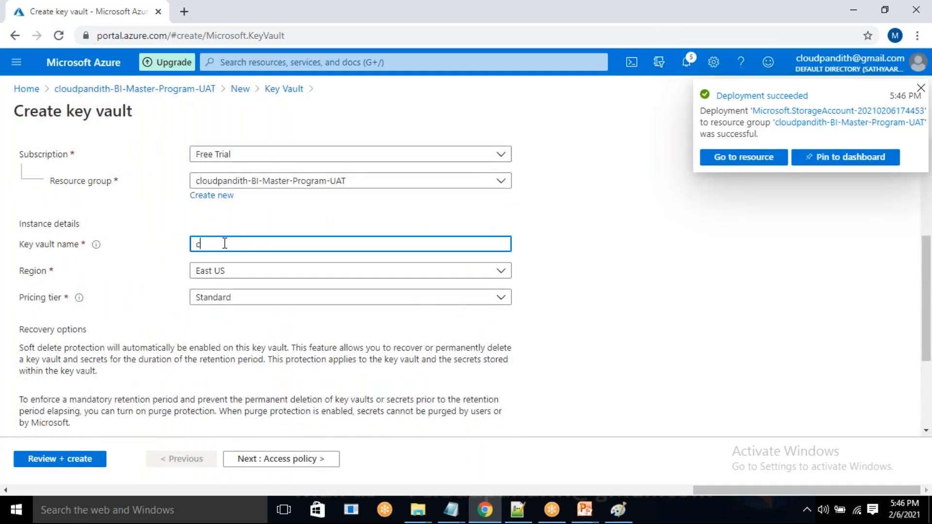
pyautogui.write('loudpandithakvuat')
pyautogui.click(301, 460)
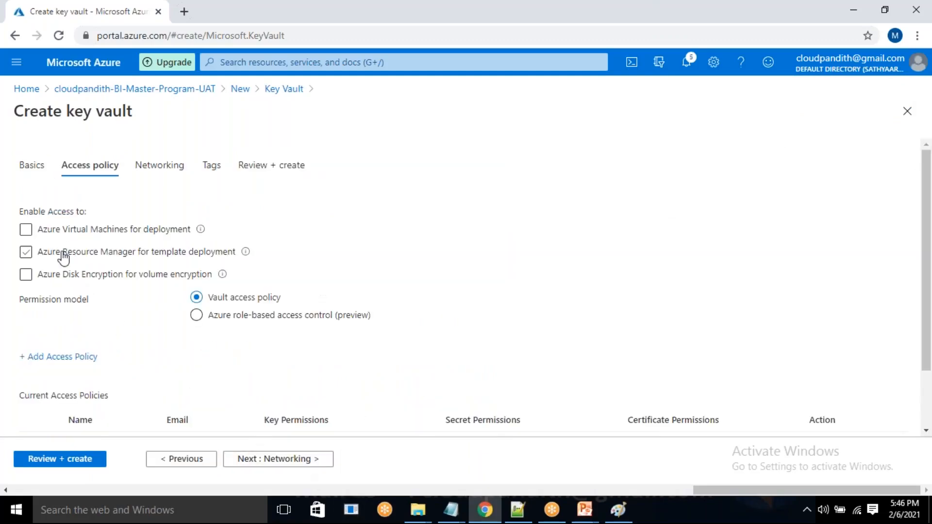
# Add an access policy using the Secret Management template with cloudpandithadfuat as principal, and submit the key vault for review.
pyautogui.click(81, 357)
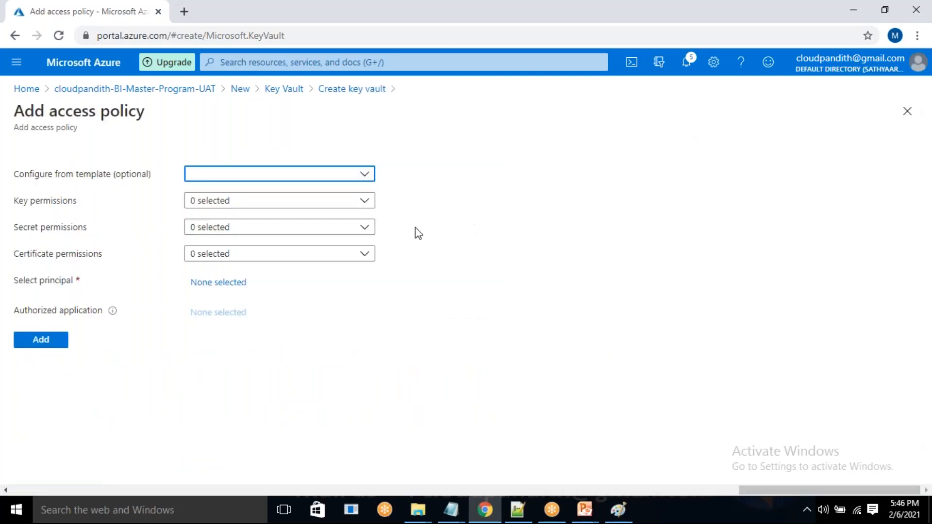
pyautogui.click(336, 175)
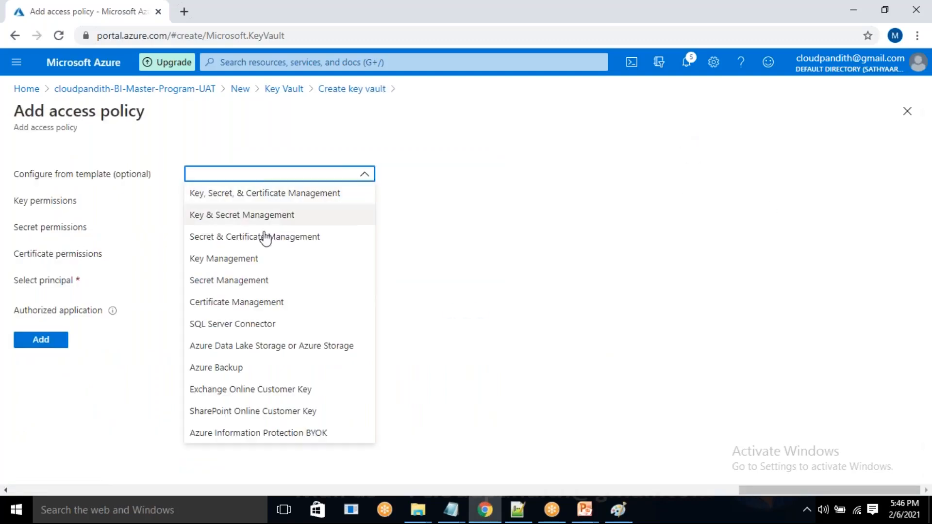
pyautogui.click(229, 284)
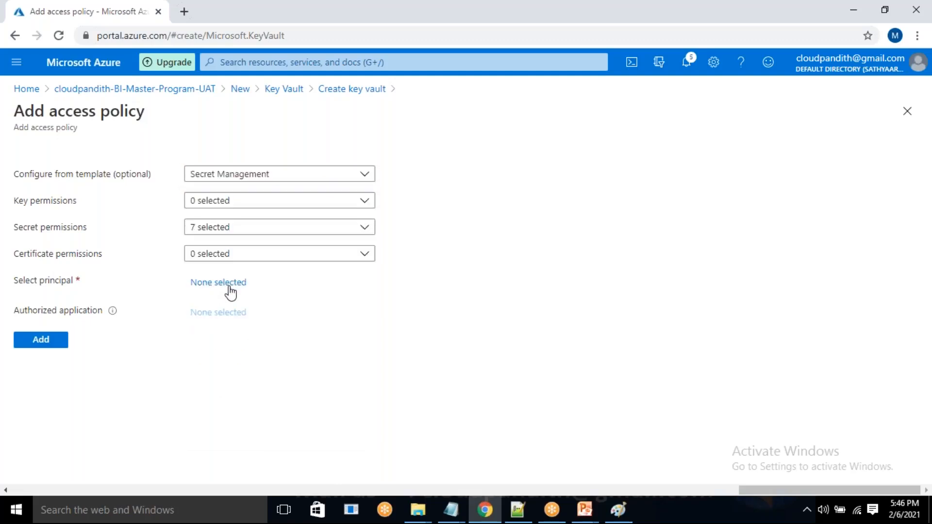
pyautogui.click(229, 284)
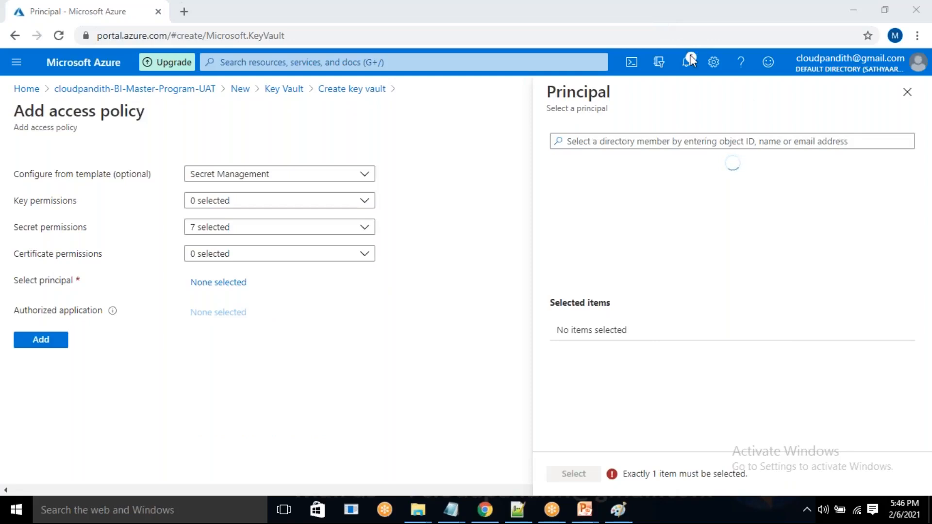
pyautogui.click(629, 143)
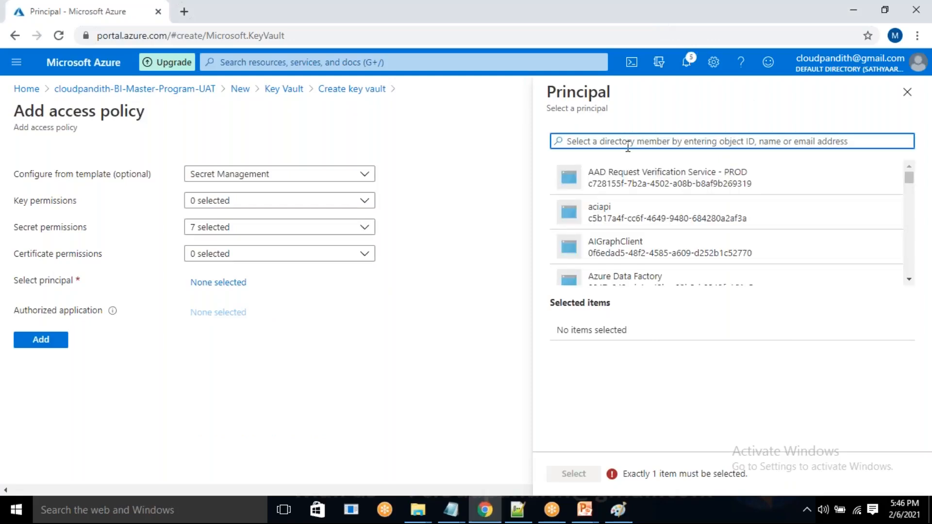
pyautogui.write('cloudpandithadfua')
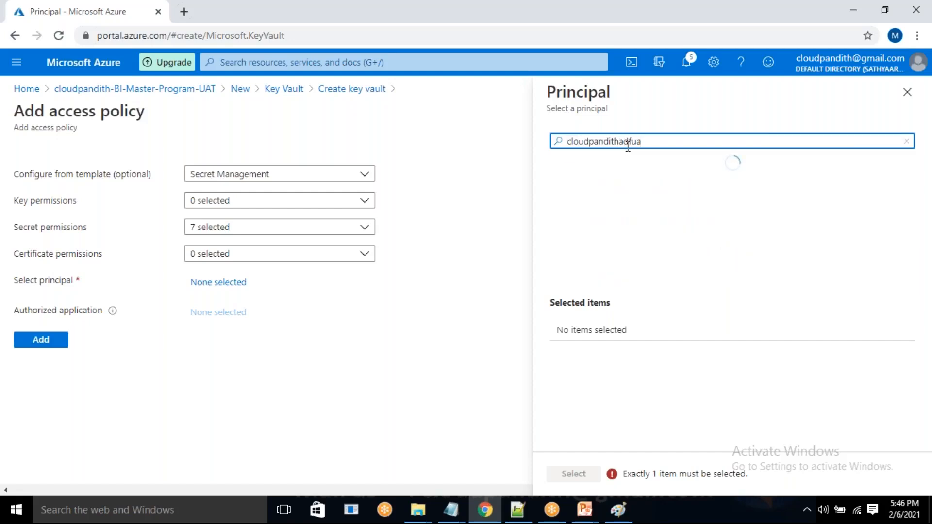
pyautogui.click(658, 176)
pyautogui.click(593, 474)
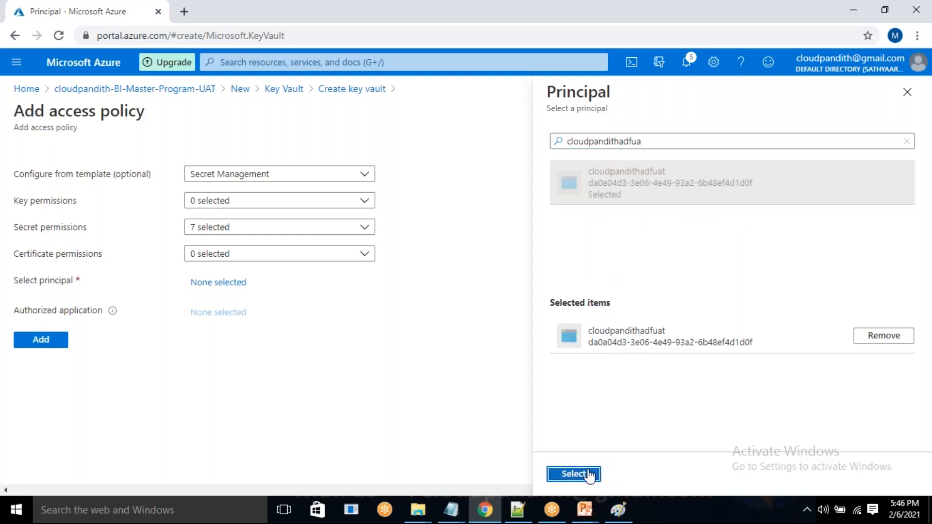
pyautogui.click(27, 369)
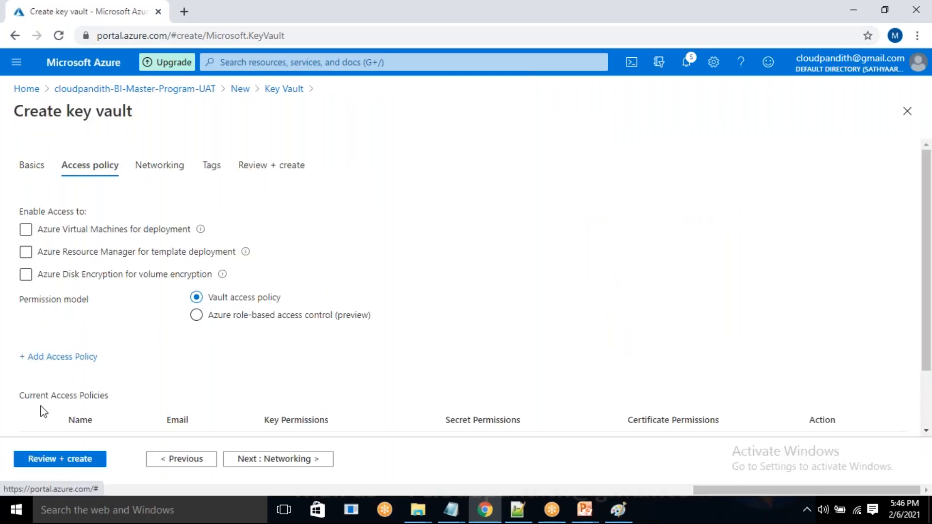
pyautogui.click(57, 460)
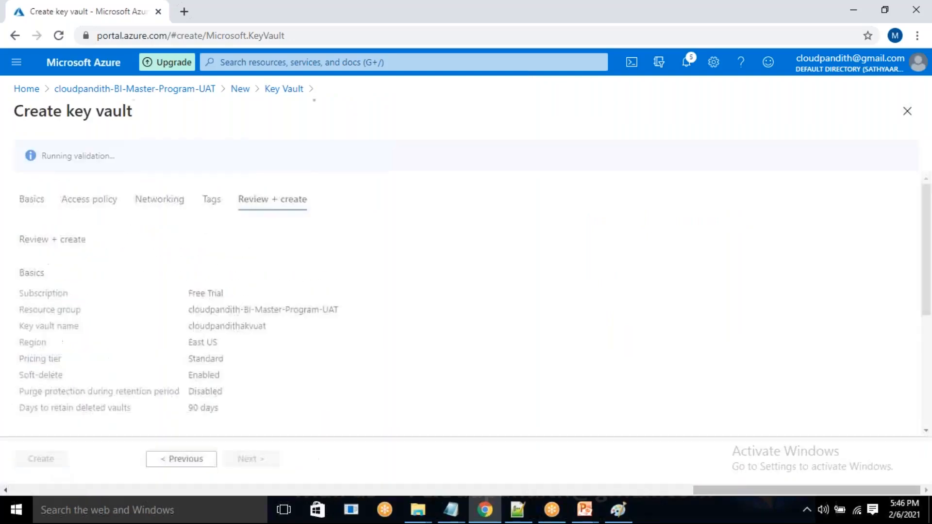
# Switch to Paint and draw freehand pencil arrows in the Dev box from cloudpandithadlsv2dev to cloudpandithakvdev and from cloudpandithakvdev to cloudpandithadfdev.
pyautogui.click(617, 510)
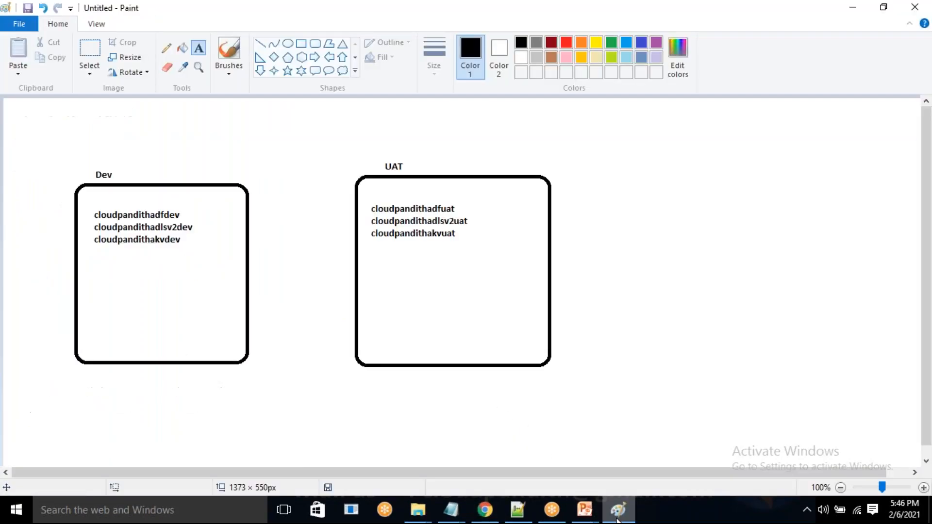
pyautogui.click(617, 510)
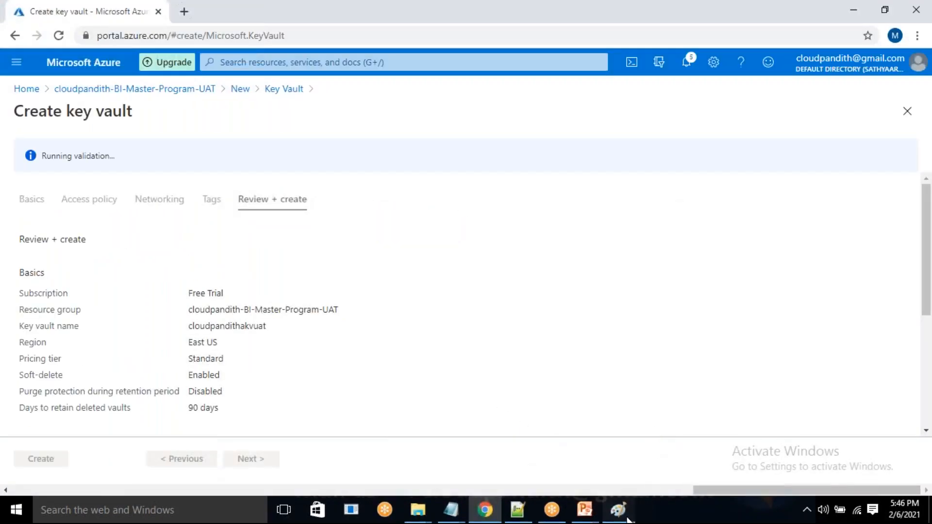
pyautogui.click(623, 511)
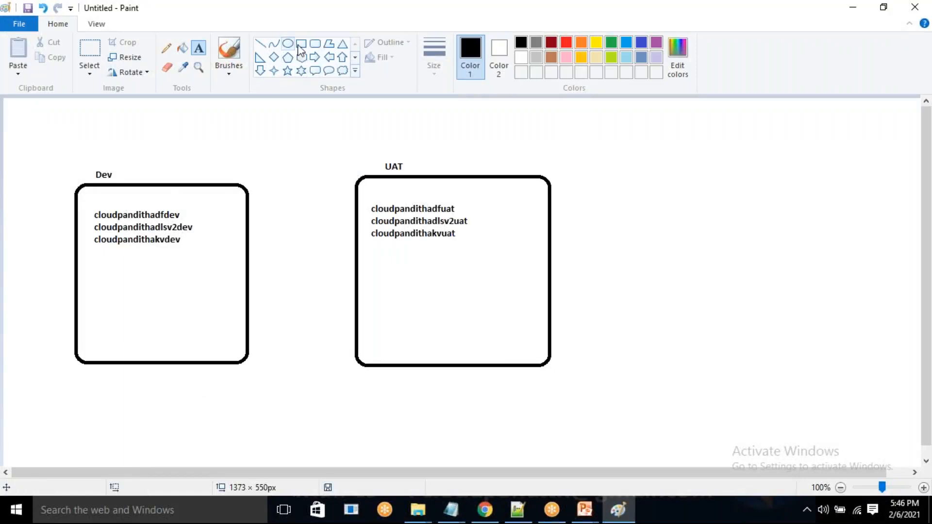
pyautogui.click(167, 47)
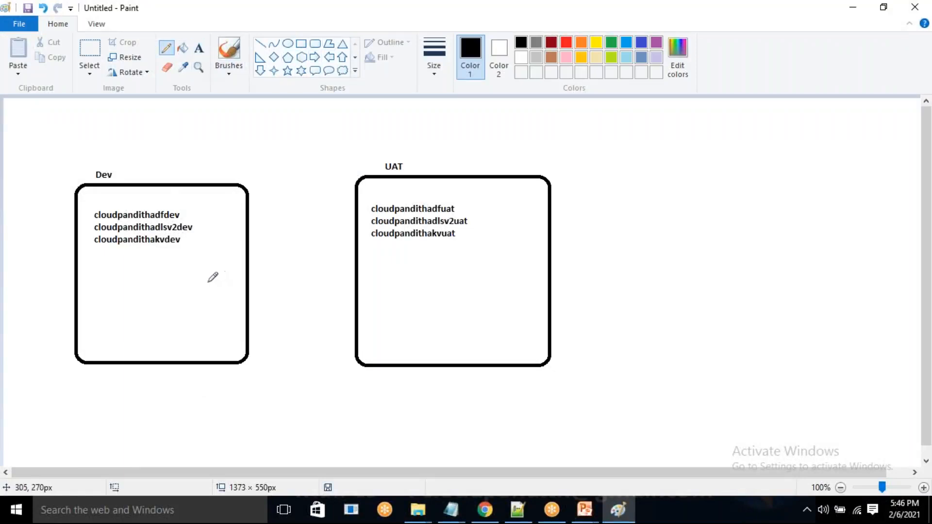
pyautogui.moveTo(183, 240); pyautogui.dragTo(188, 244)
pyautogui.moveTo(195, 225); pyautogui.dragTo(195, 230)
pyautogui.moveTo(206, 244); pyautogui.dragTo(207, 246)
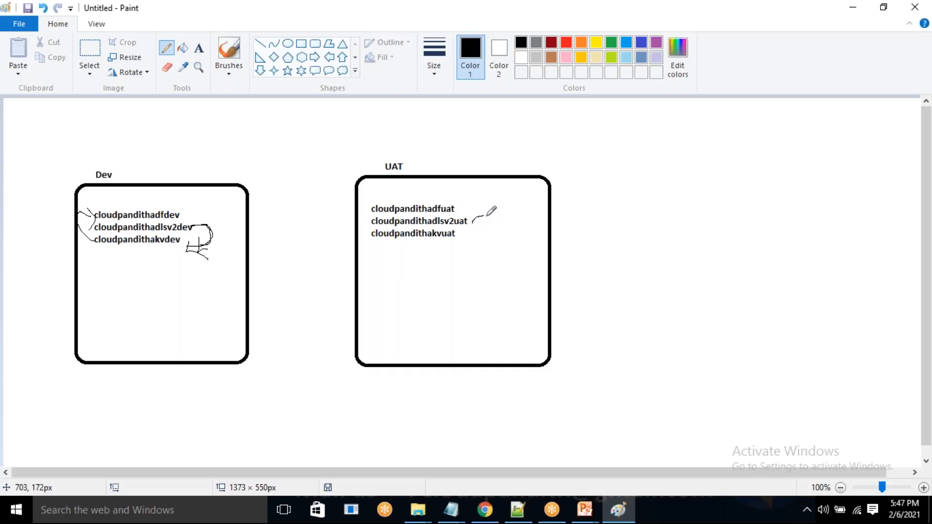
# Draw a freehand pencil arrow from cloudpandithadlsv2uat to cloudpandithakvuat in the UAT box and switch back to the Azure portal in Chrome.
pyautogui.moveTo(488, 236)
pyautogui.mouseDown()
pyautogui.moveTo(467, 238)
pyautogui.moveTo(479, 248)
pyautogui.mouseUp()
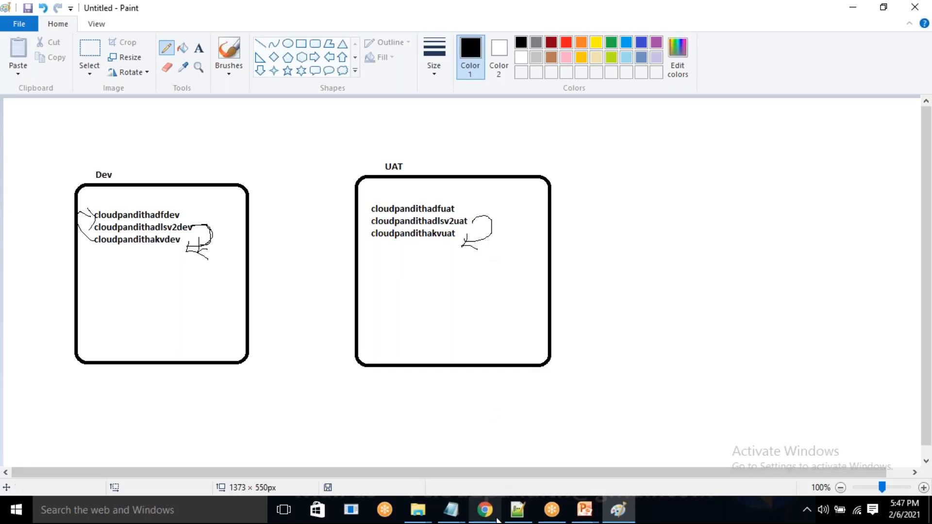
pyautogui.click(664, 20)
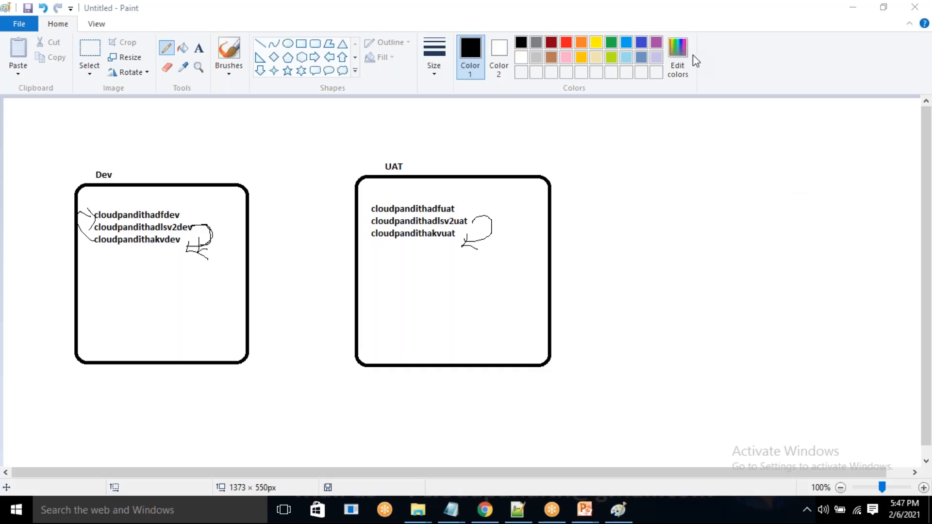
pyautogui.click(494, 516)
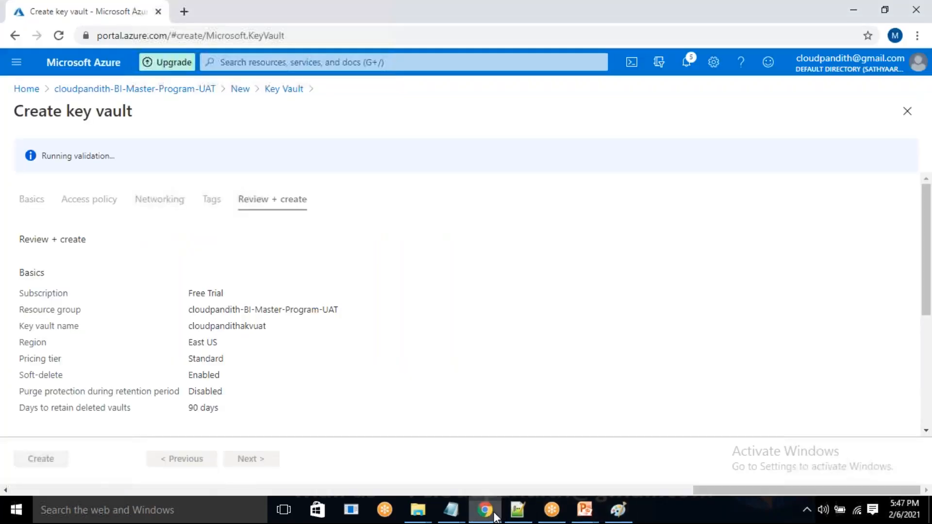
# Create the cloudpandithakvuat key vault from the review page and load portal.azure.com in an additional browser tab.
pyautogui.click(56, 462)
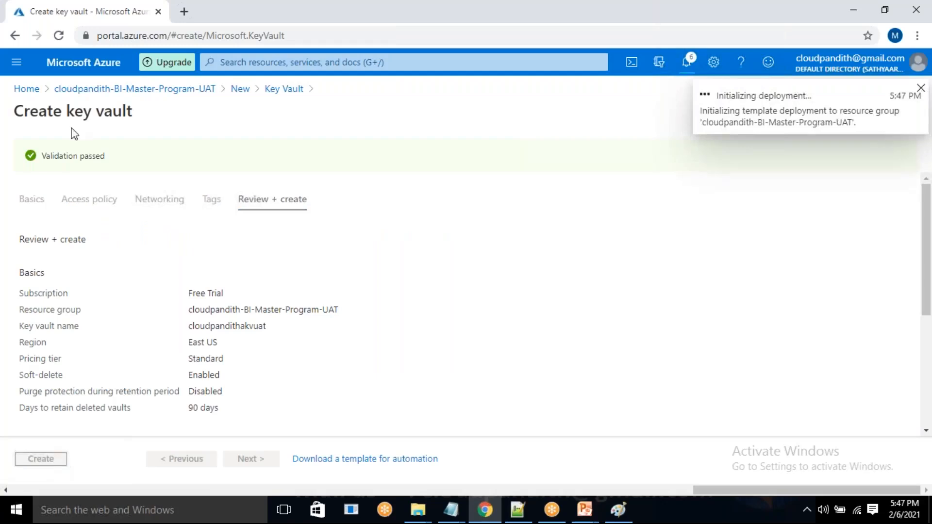
pyautogui.click(175, 14)
pyautogui.write('portal')
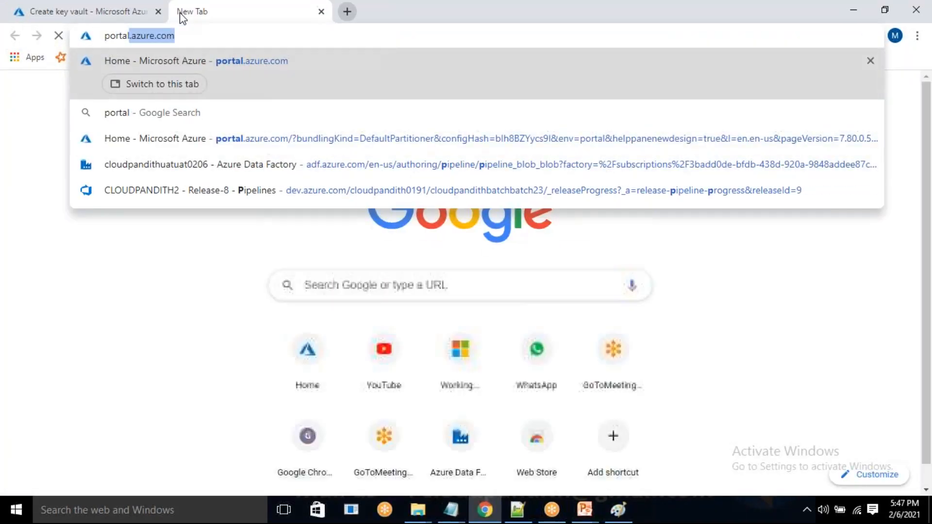
pyautogui.press('Return')
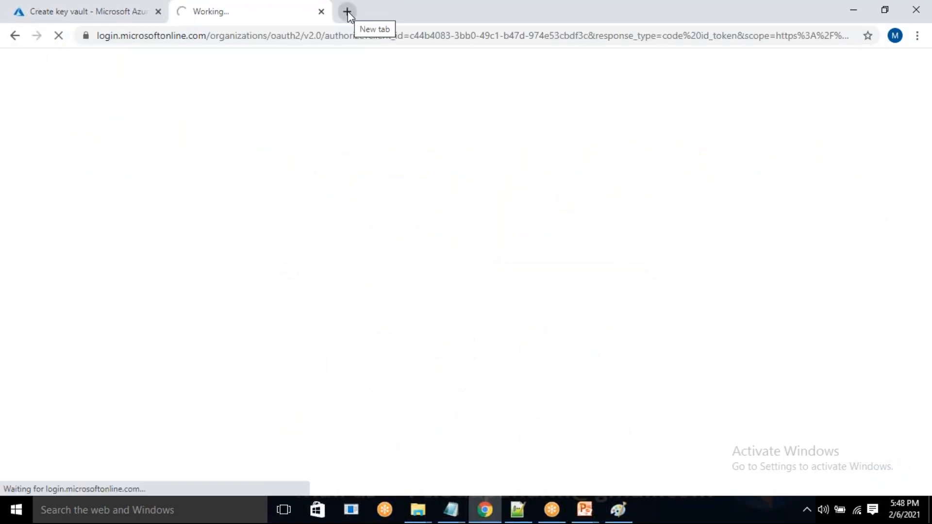
# Go to the cloudpandith-BI-Master-Program-dev resource group and open cloudpandithadlsv2dev and cloudpandithakvdev in separate new tabs.
pyautogui.click(29, 8)
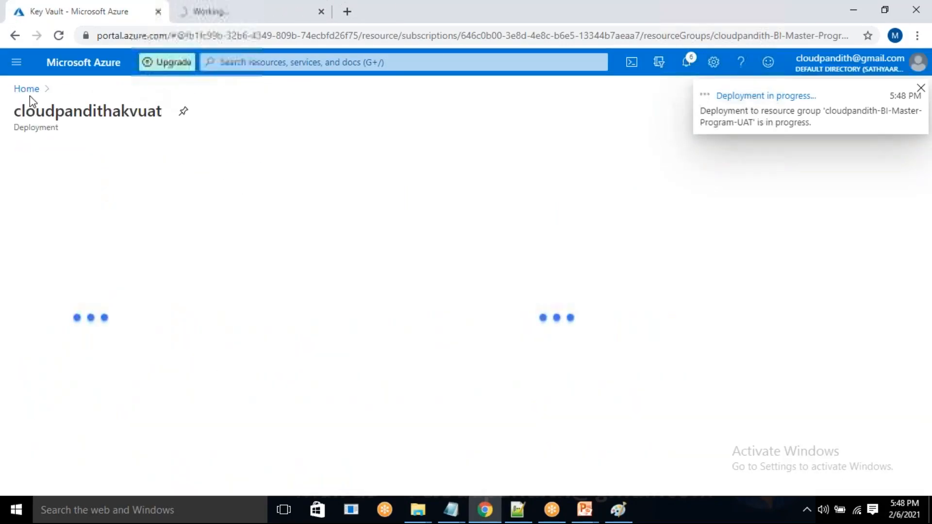
pyautogui.click(27, 89)
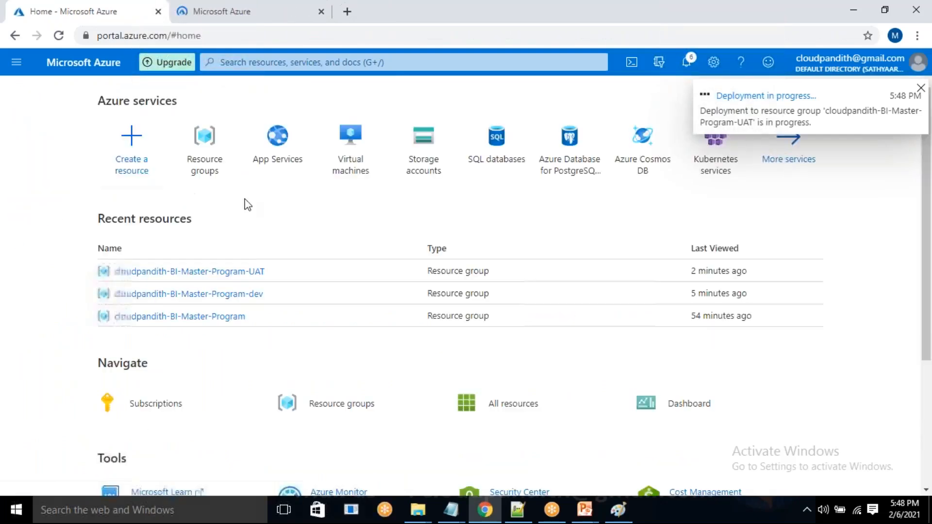
pyautogui.click(187, 294)
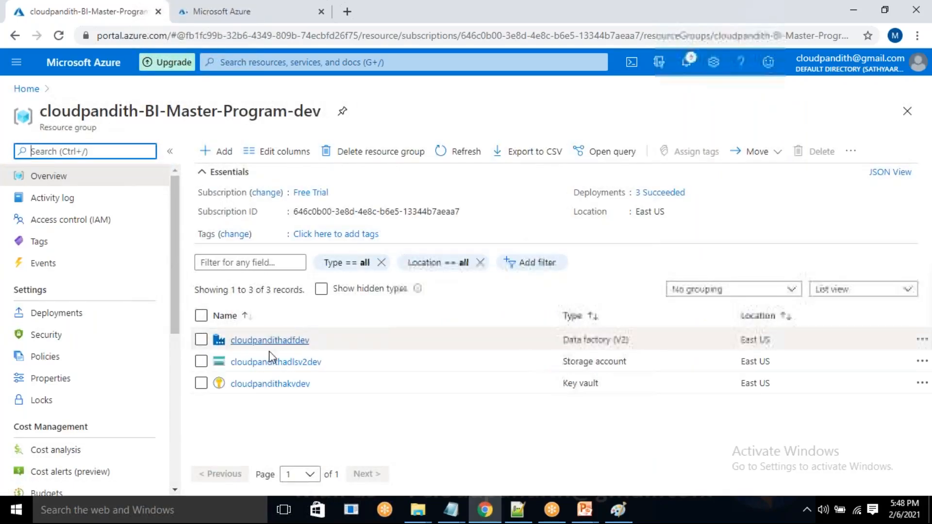
pyautogui.rightClick(268, 362)
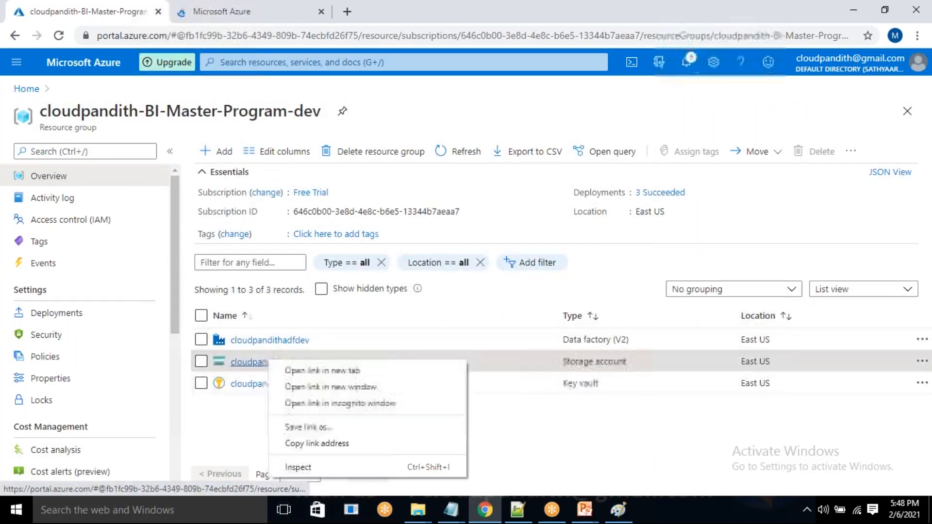
pyautogui.click(289, 372)
pyautogui.rightClick(292, 384)
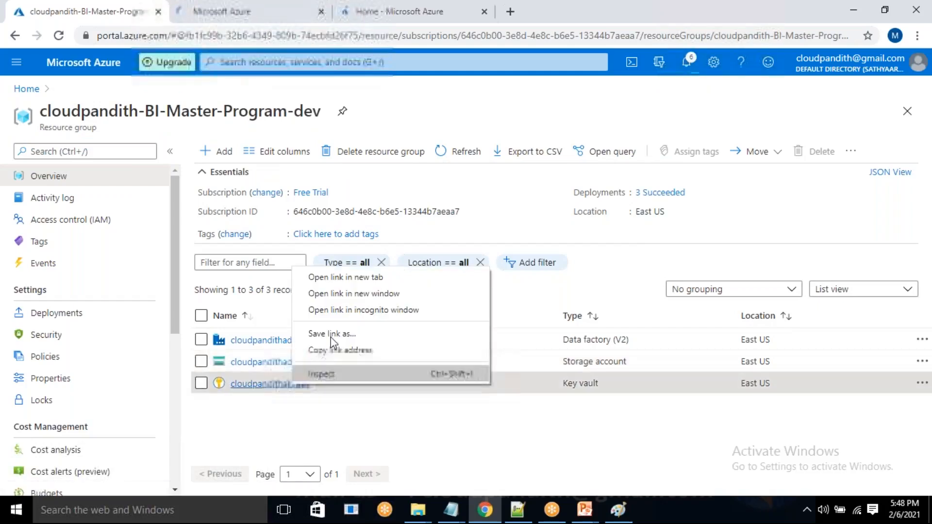
pyautogui.click(334, 278)
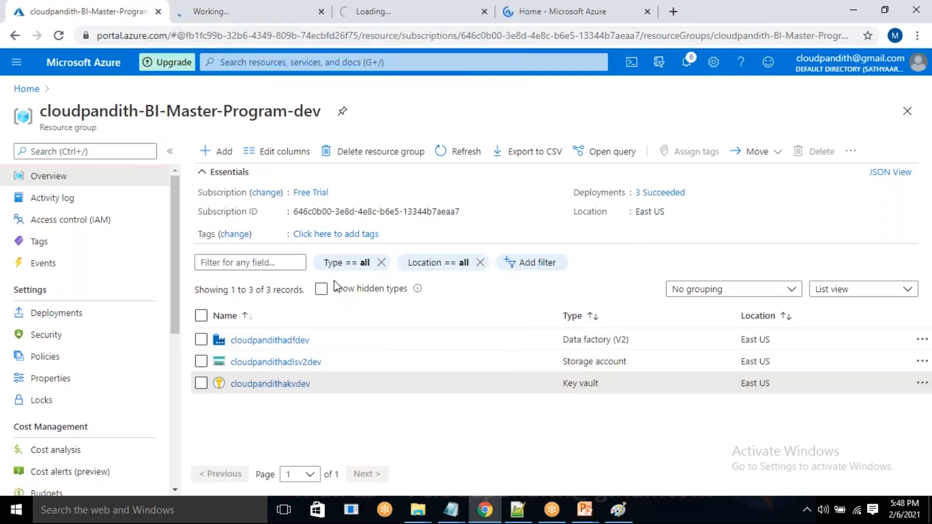
# Check the loading resource tabs and open the cloudpandithadfdev data factory from the dev resource group.
pyautogui.click(262, 11)
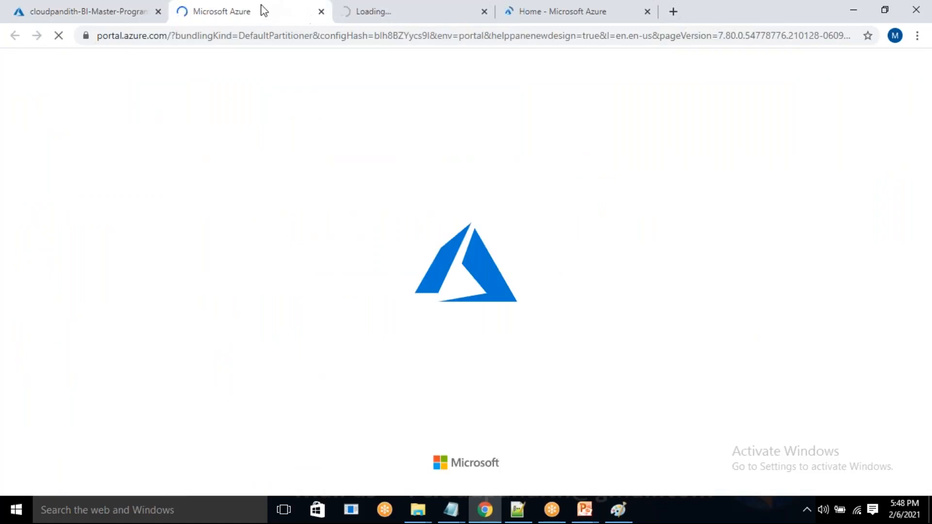
pyautogui.click(395, 12)
pyautogui.click(270, 9)
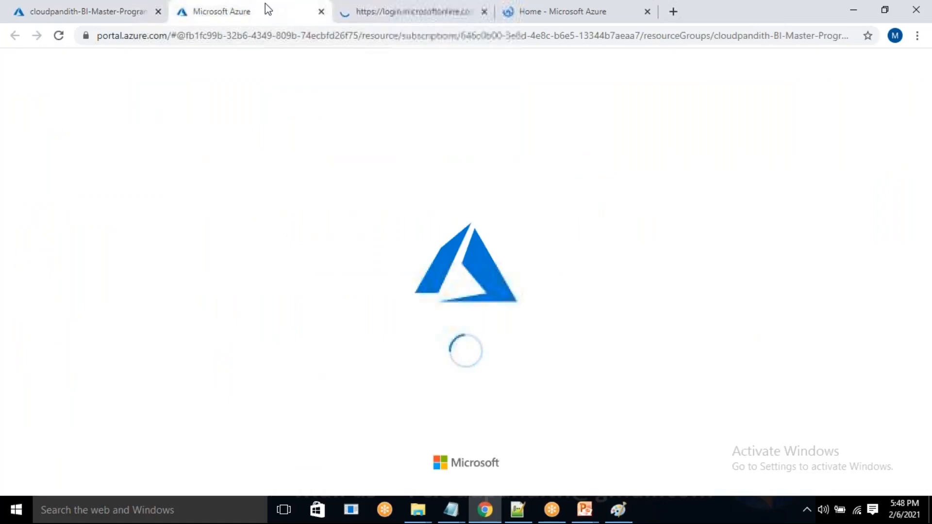
pyautogui.click(102, 9)
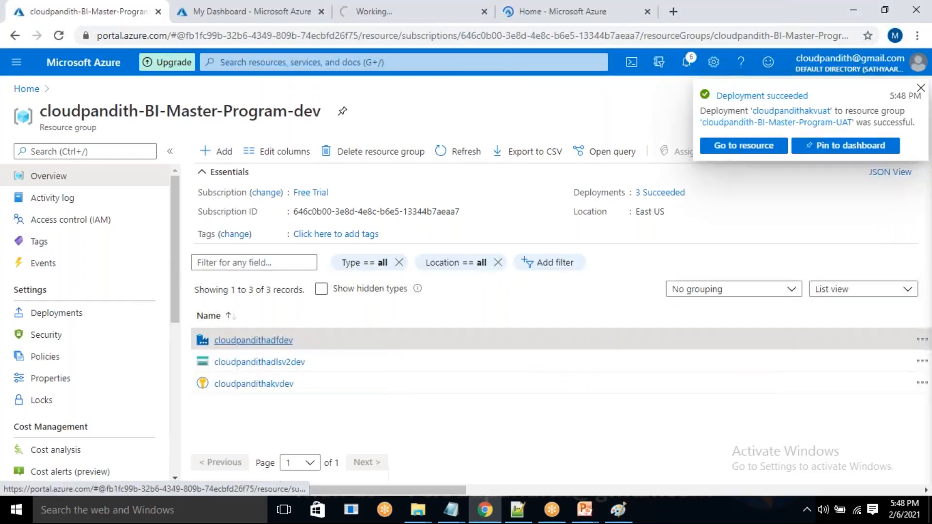
pyautogui.click(252, 341)
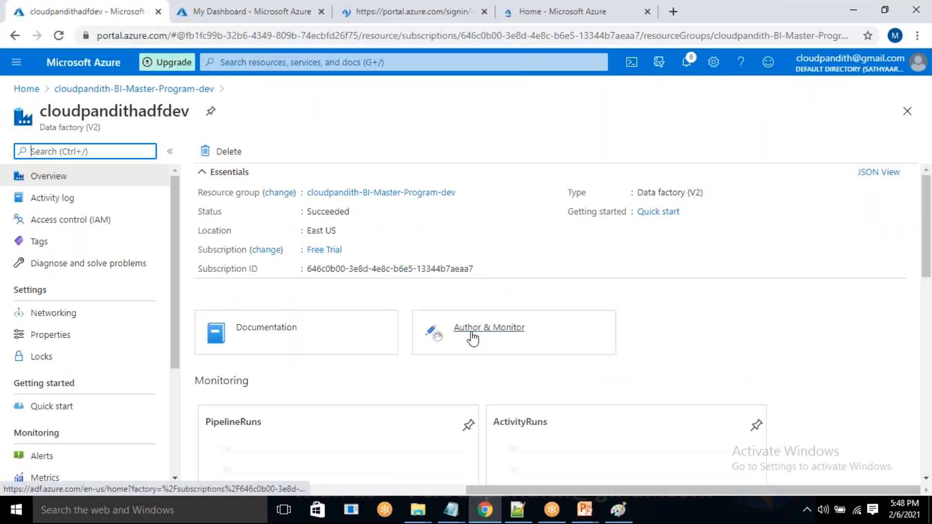
# Reveal the access keys of the cloudpandithadlsv2dev storage account and copy the key1 value.
pyautogui.click(222, 2)
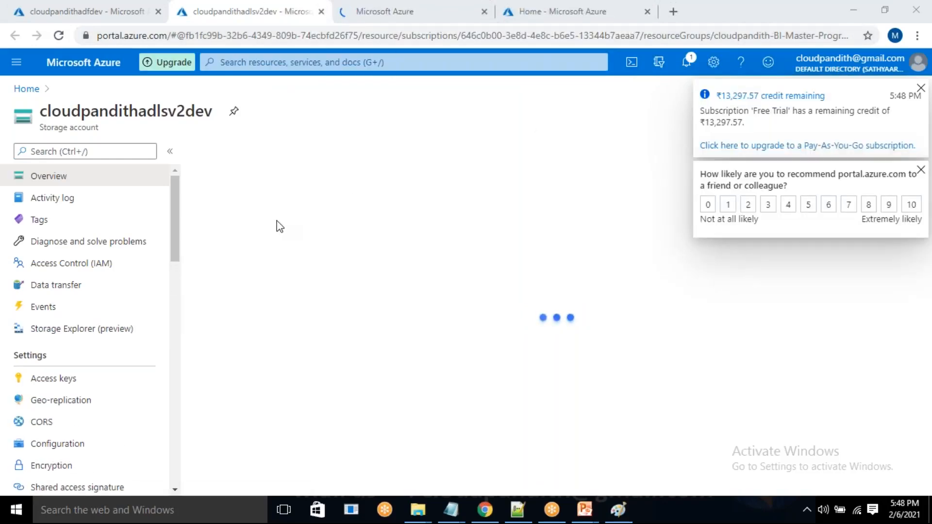
pyautogui.click(69, 384)
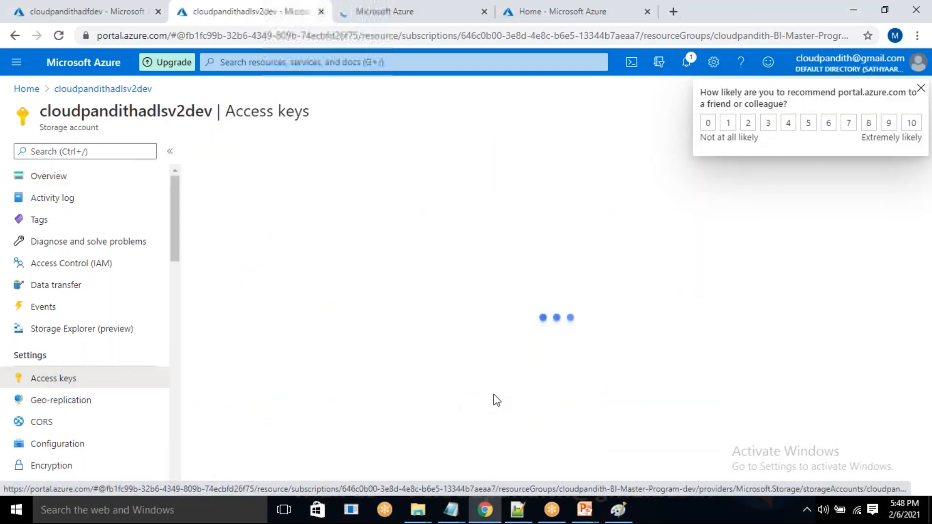
pyautogui.click(249, 280)
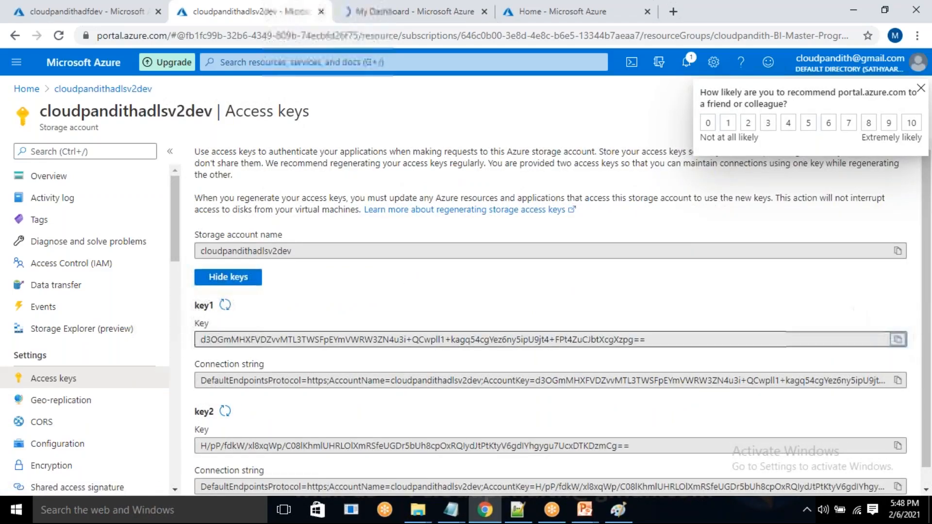
# Create a secret named adlsgen2key in cloudpandithakvdev, paste the copied storage access key as its value, and accept the browser's offer to save it.
pyautogui.click(348, 7)
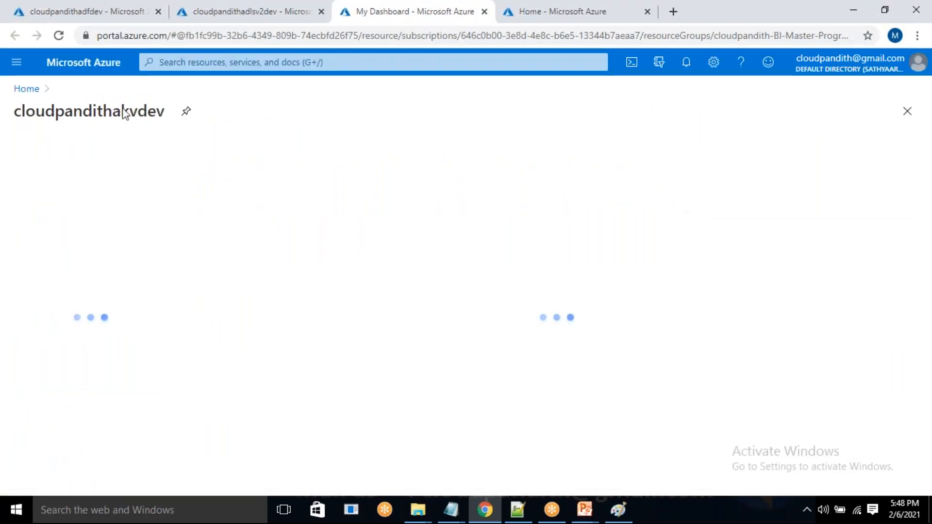
pyautogui.click(71, 365)
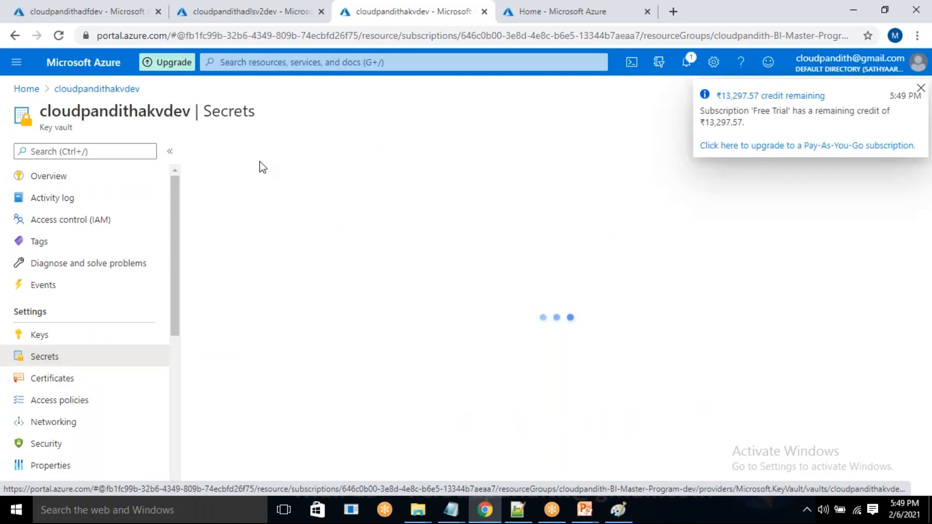
pyautogui.click(245, 153)
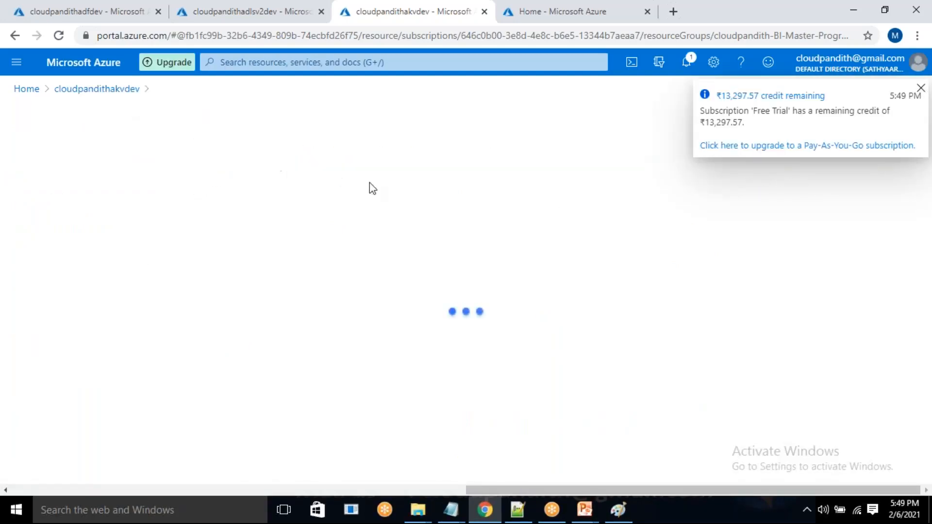
pyautogui.click(246, 197)
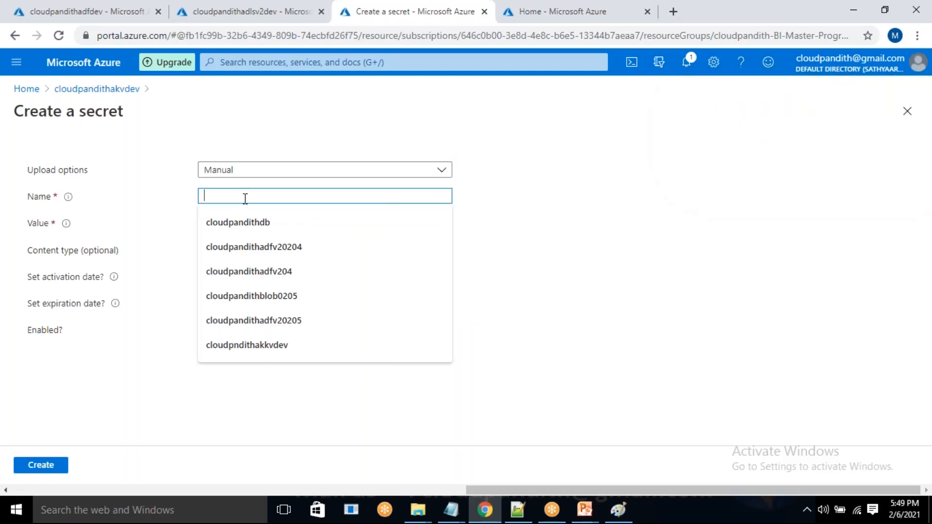
pyautogui.write('adlsgen2key')
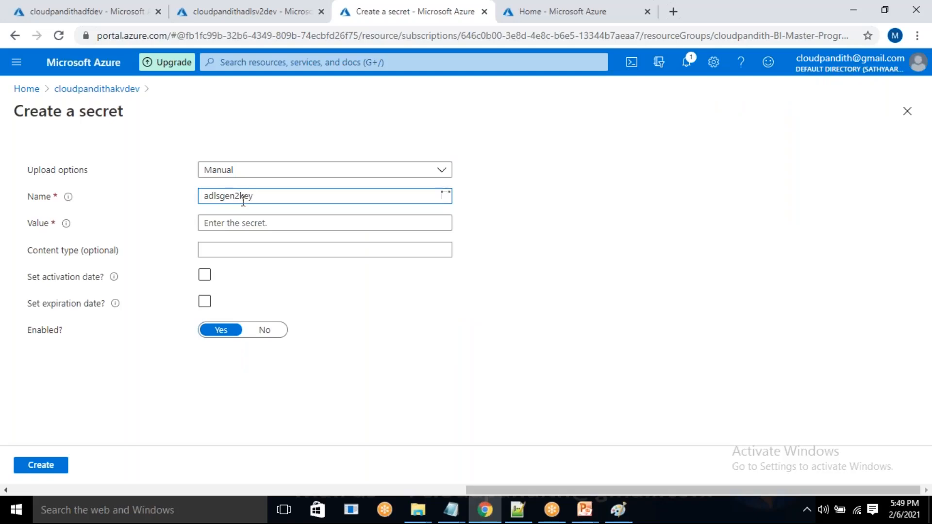
pyautogui.click(233, 222)
pyautogui.hotkey('ctrl', 'v')
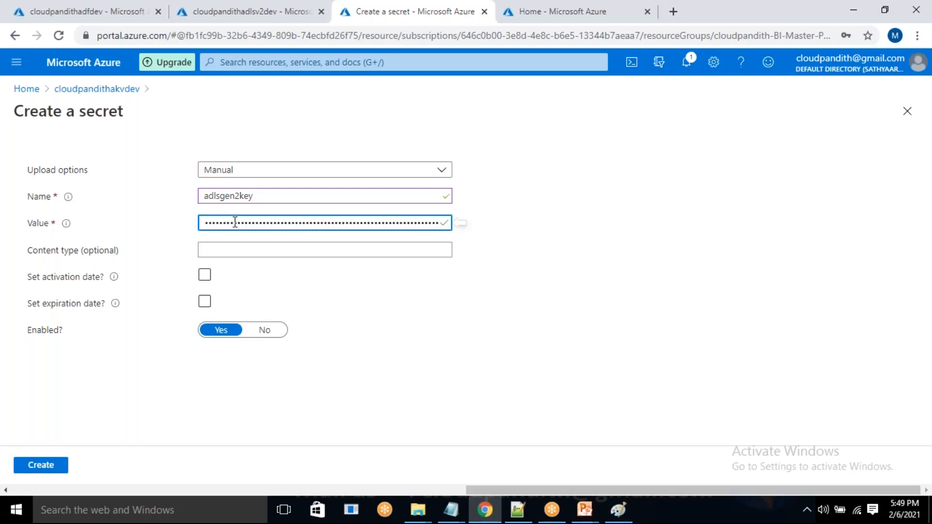
pyautogui.click(42, 468)
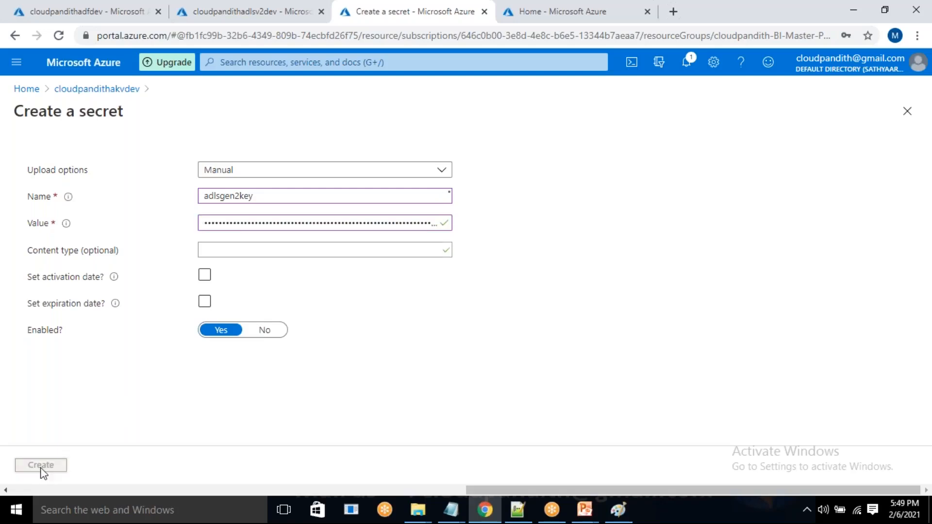
pyautogui.moveTo(255, 198); pyautogui.dragTo(257, 274)
pyautogui.click(257, 274)
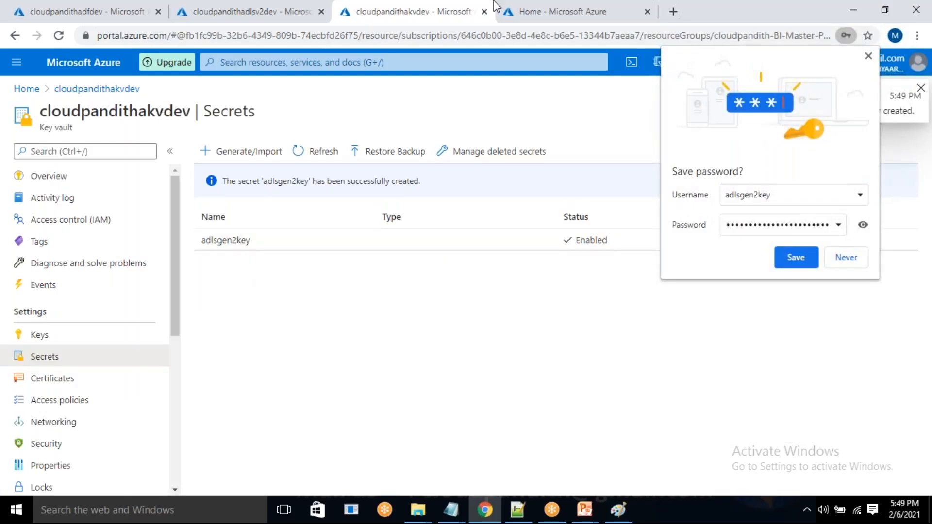
pyautogui.click(806, 258)
# Switch to Paint and draw pencil check marks beside the storage-to-key-vault arrows in the Dev and UAT boxes.
pyautogui.click(624, 517)
pyautogui.moveTo(199, 239)
pyautogui.mouseDown()
pyautogui.moveTo(223, 245)
pyautogui.moveTo(255, 207)
pyautogui.mouseUp()
pyautogui.moveTo(483, 225); pyautogui.dragTo(512, 219)
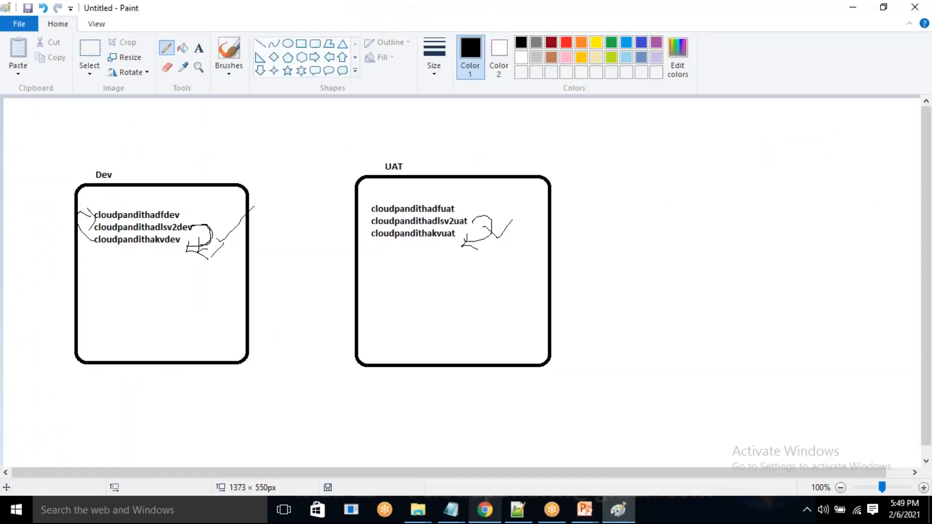
# Switch to Chrome, open cloudpandithadlsv2uat and cloudpandithakvuat from the UAT resource group in new tabs, and open cloudpandithadfuat in the current tab.
pyautogui.click(484, 510)
pyautogui.click(537, 9)
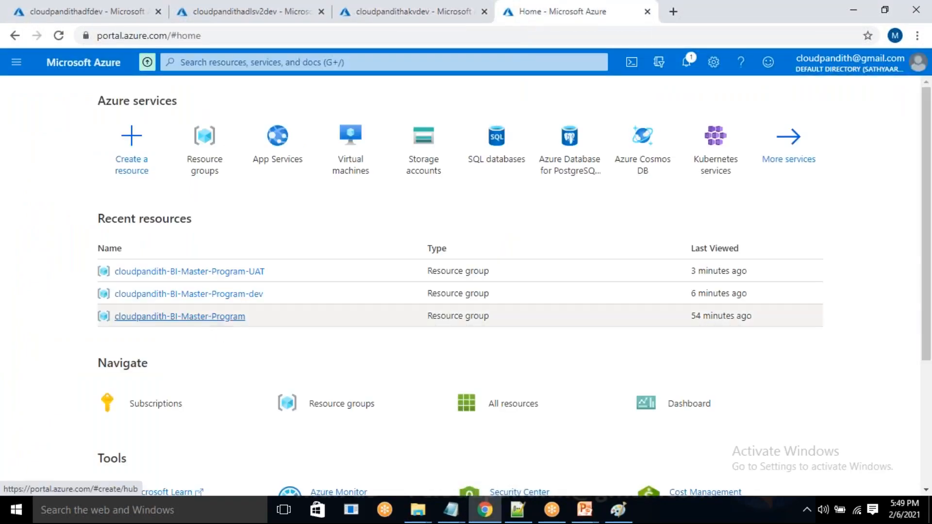
pyautogui.click(214, 274)
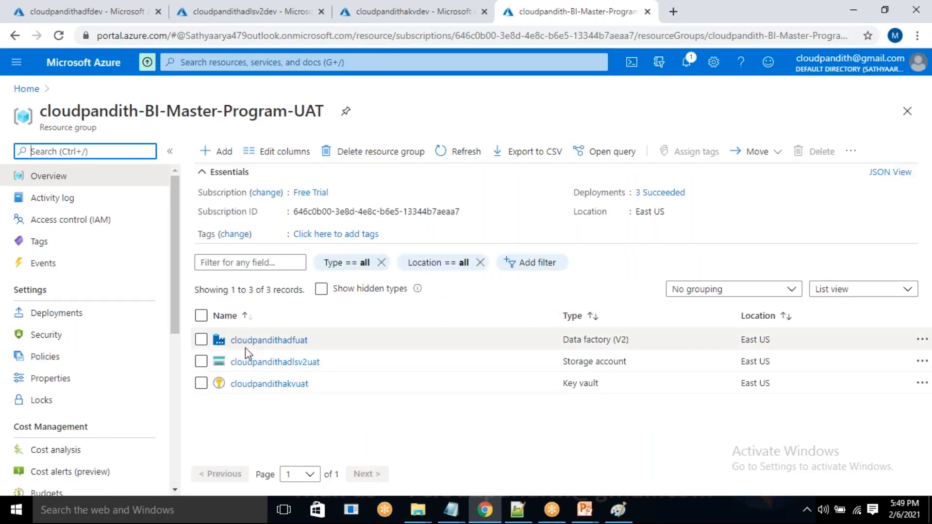
pyautogui.rightClick(249, 369)
pyautogui.click(266, 374)
pyautogui.rightClick(273, 392)
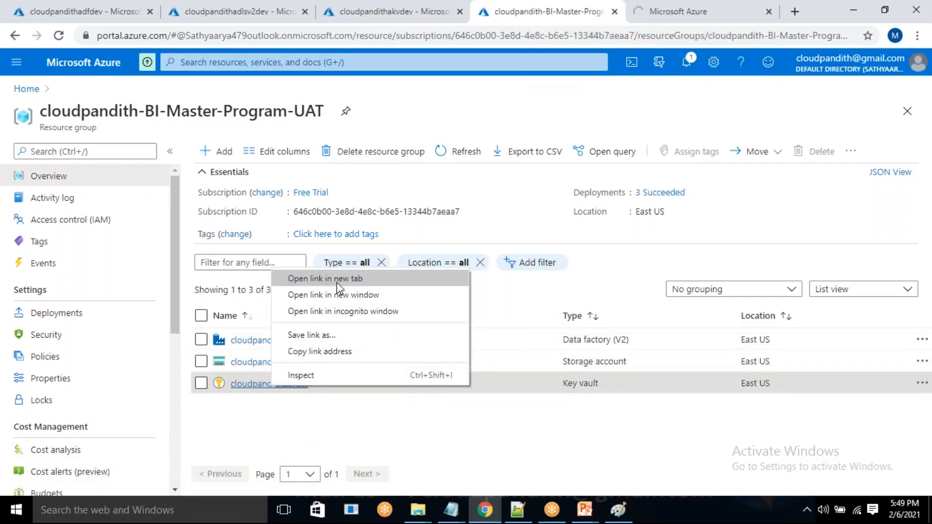
pyautogui.click(336, 280)
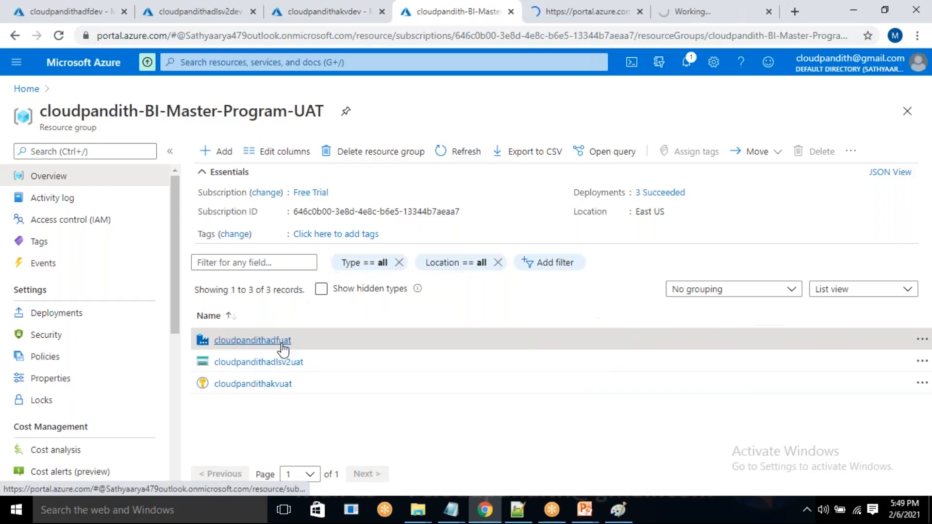
pyautogui.click(282, 343)
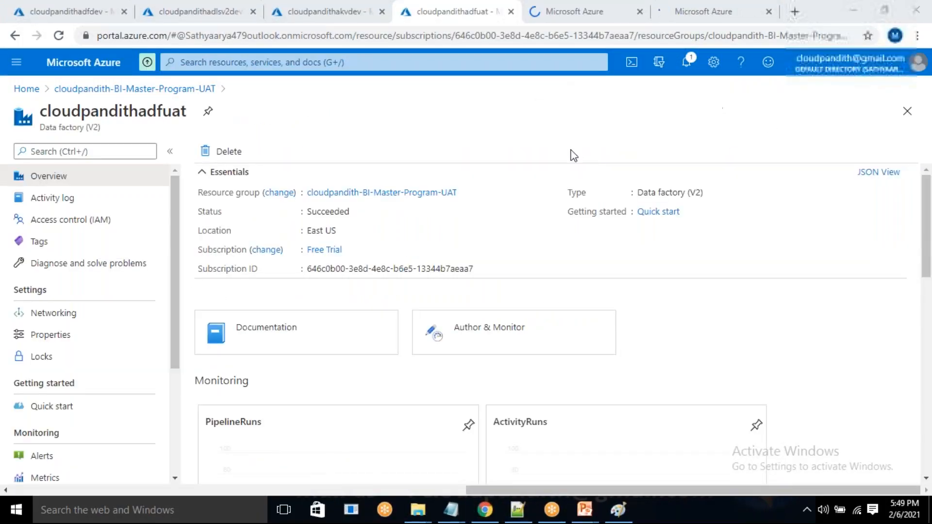
# Reveal the access keys of the cloudpandithadlsv2uat storage account and copy the key1 value.
pyautogui.click(581, 5)
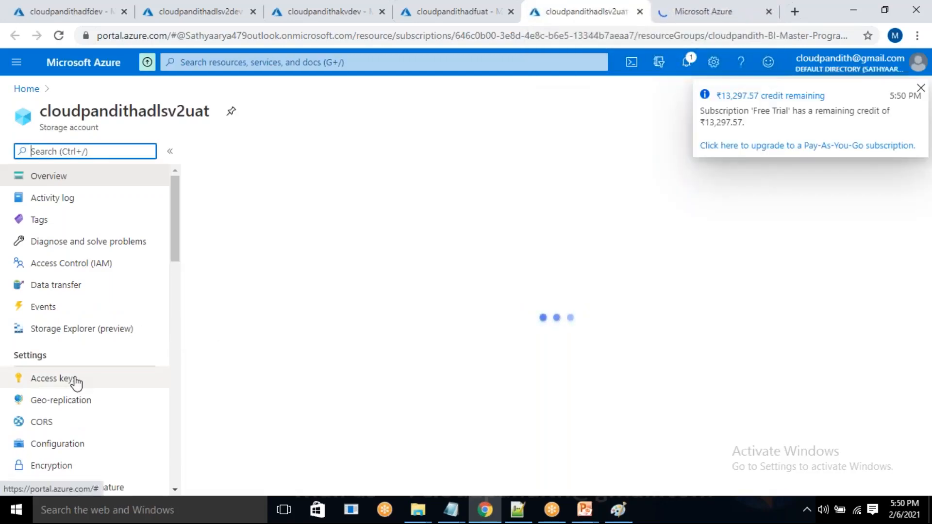
pyautogui.click(74, 380)
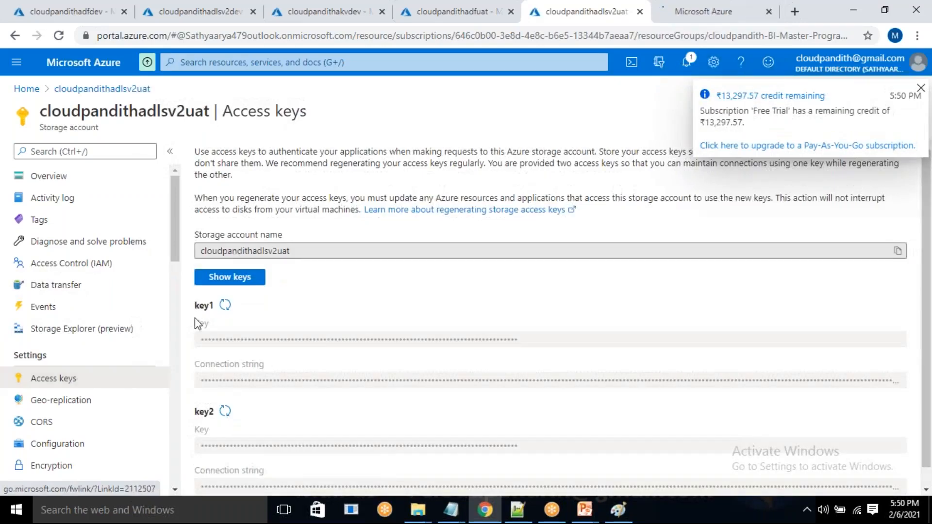
pyautogui.click(223, 278)
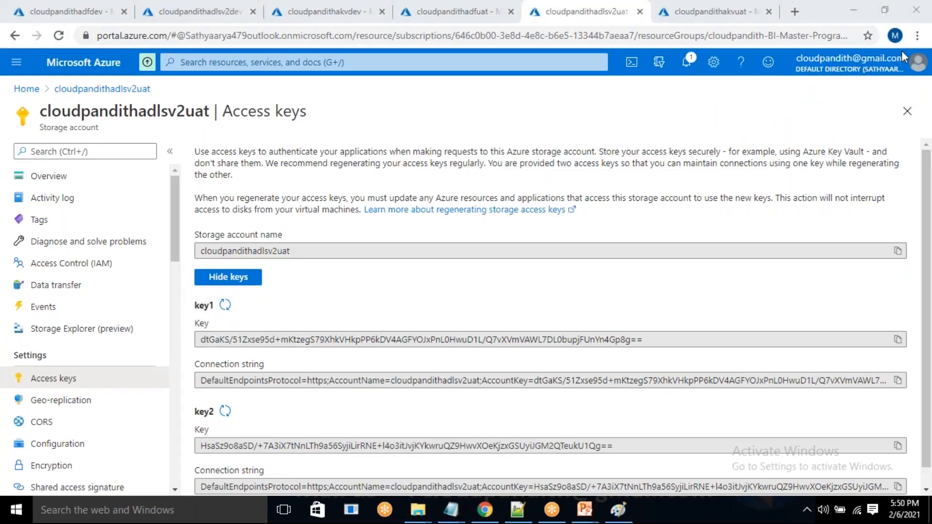
pyautogui.click(898, 339)
# Create a secret named adlsgen2key in the cloudpandithakvuat key vault, pasting the copied UAT storage access key as its value.
pyautogui.click(701, 4)
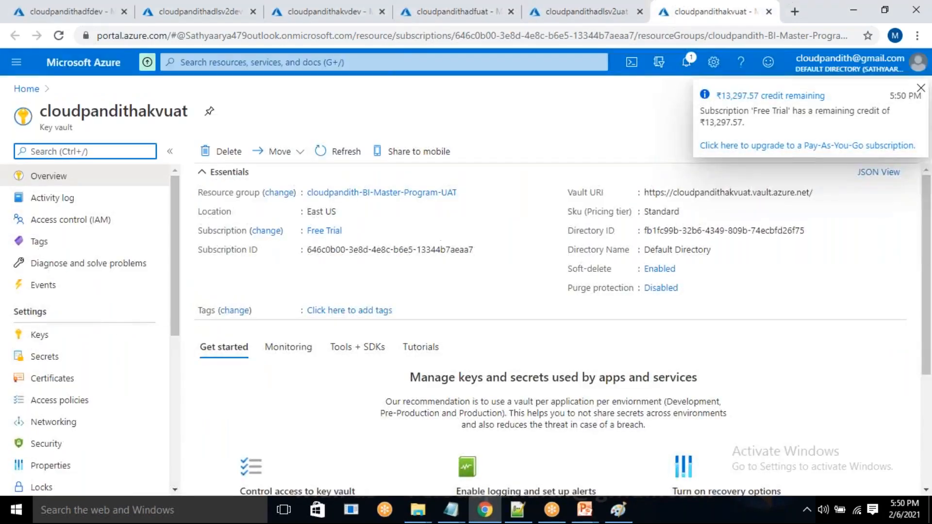
pyautogui.click(42, 356)
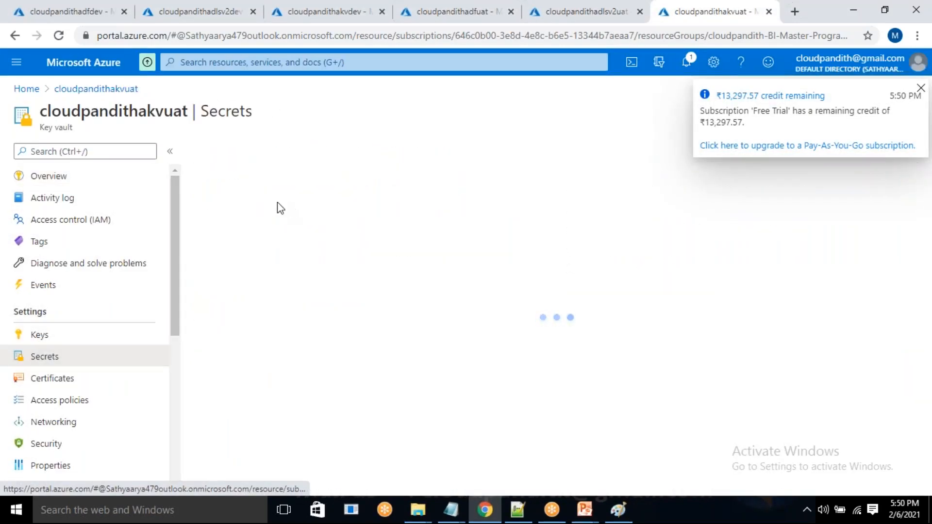
pyautogui.click(225, 153)
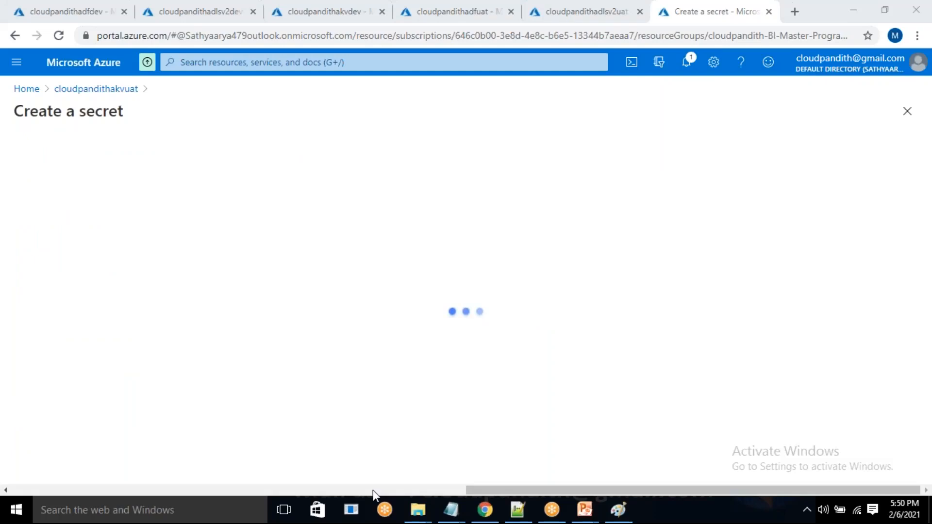
pyautogui.click(269, 195)
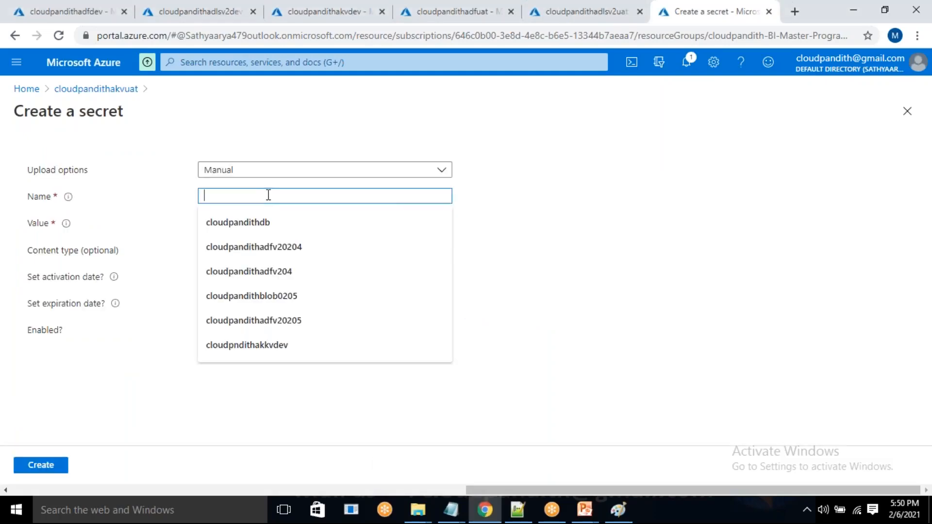
pyautogui.write('adlsgen2key')
pyautogui.click(250, 223)
pyautogui.hotkey('ctrl', 'v')
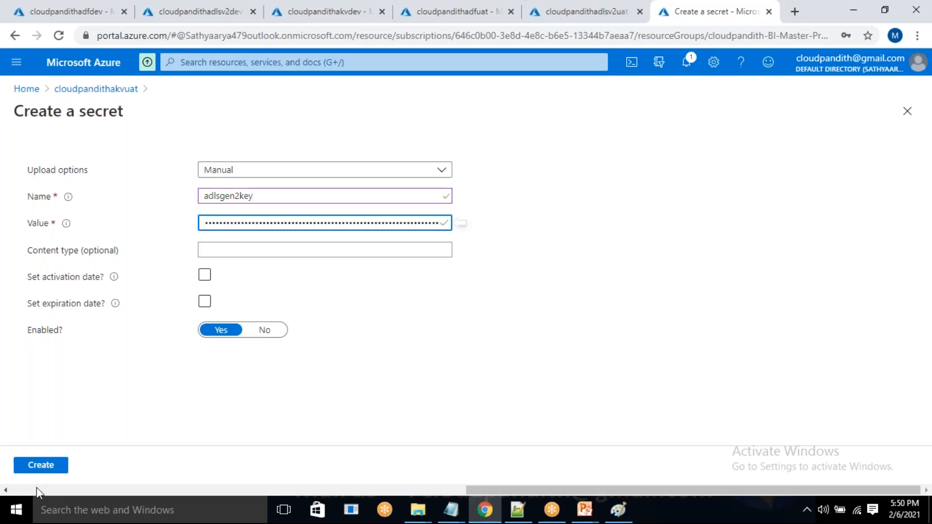
pyautogui.click(35, 466)
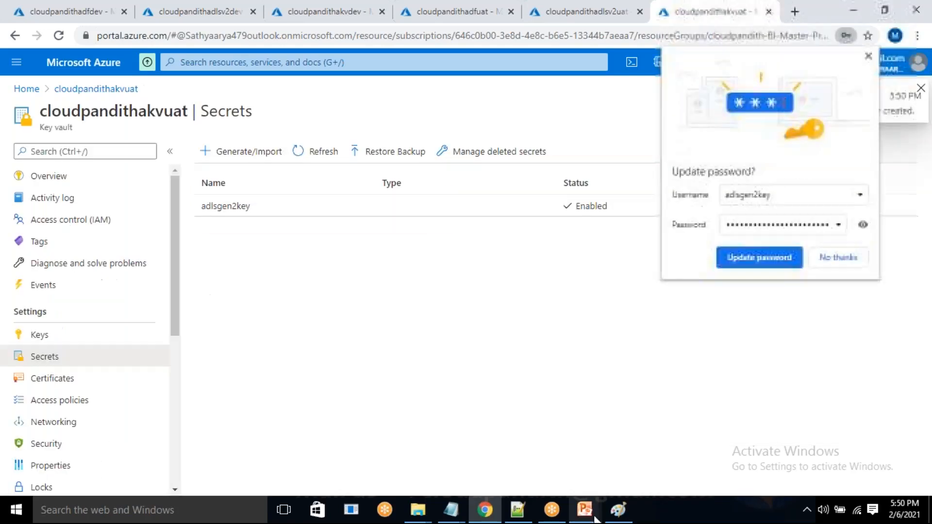
# Switch to Paint, add another pencil check mark in the Dev and UAT boxes, and undo all pencil marks around the resource names.
pyautogui.click(619, 514)
pyautogui.moveTo(216, 240); pyautogui.dragTo(237, 226)
pyautogui.moveTo(495, 226); pyautogui.dragTo(531, 209)
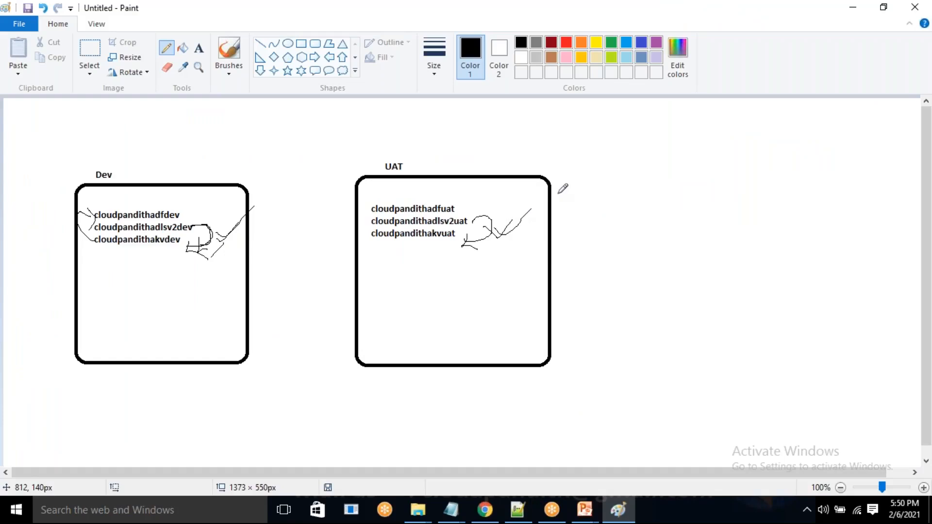
pyautogui.hotkey('ctrl', 'z')
pyautogui.hotkey('ctrl', 'z')
pyautogui.hotkey('ctrl', 'z')
pyautogui.hotkey('ctrl', 'z')
pyautogui.hotkey('ctrl', 'z')
pyautogui.hotkey('ctrl', 'z')
pyautogui.hotkey('ctrl', 'z')
pyautogui.hotkey('ctrl', 'z')
pyautogui.hotkey('ctrl', 'z')
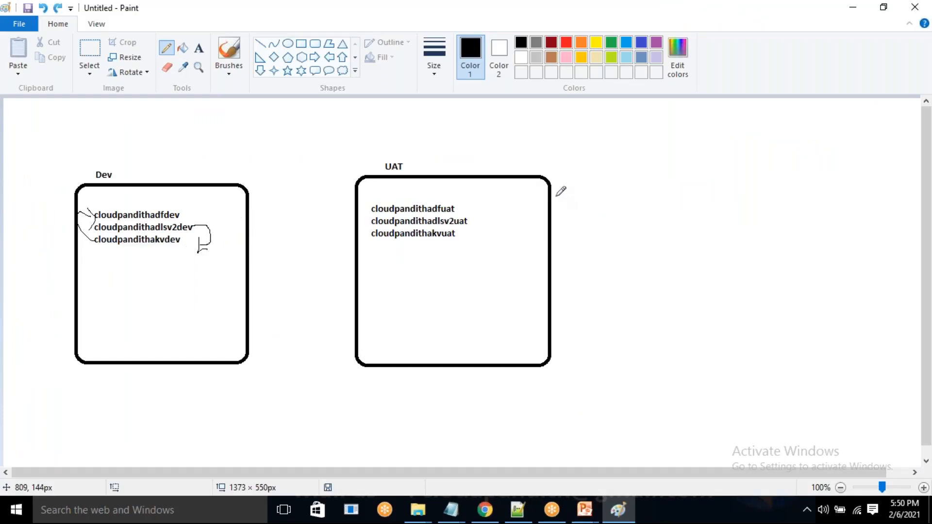
pyautogui.hotkey('ctrl', 'z')
pyautogui.hotkey('ctrl', 'z')
pyautogui.hotkey('ctrl', 'z')
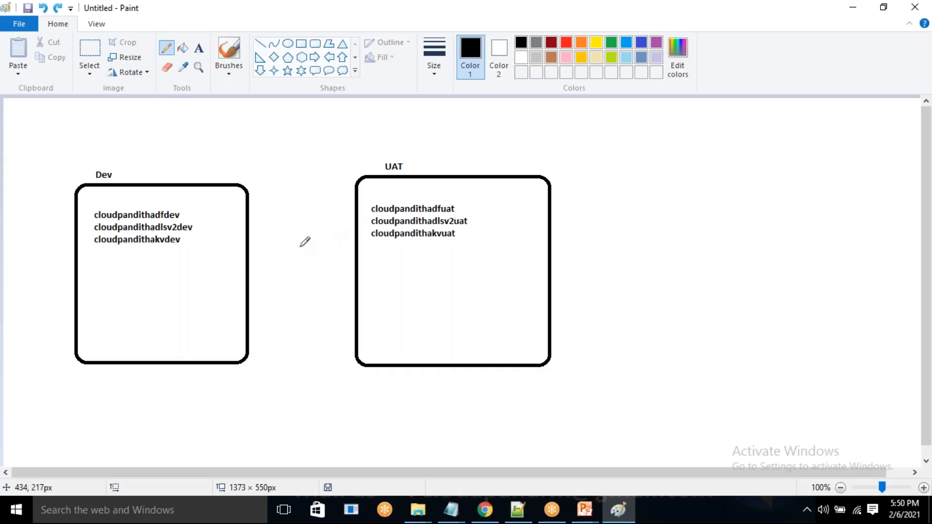
# Sketch pencil branches labelled I and O beside both storage account names, with an I-to-O curve and a check mark by cloudpandithadfdev in Dev.
pyautogui.click(194, 226)
pyautogui.moveTo(194, 226)
pyautogui.mouseDown()
pyautogui.moveTo(211, 238)
pyautogui.moveTo(212, 217)
pyautogui.moveTo(223, 222)
pyautogui.moveTo(220, 244)
pyautogui.mouseUp()
pyautogui.moveTo(212, 209)
pyautogui.mouseDown()
pyautogui.moveTo(215, 223)
pyautogui.moveTo(221, 208)
pyautogui.moveTo(197, 195)
pyautogui.moveTo(242, 214)
pyautogui.moveTo(227, 248)
pyautogui.mouseUp()
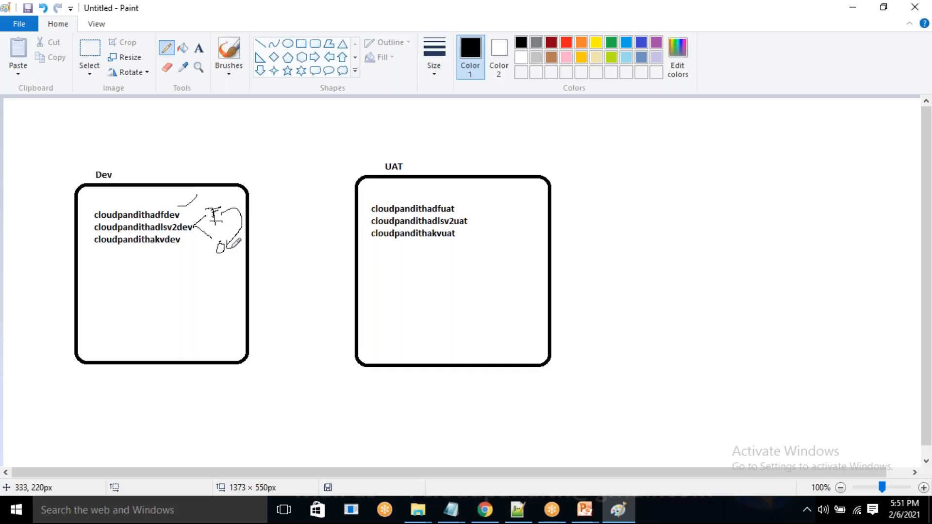
pyautogui.moveTo(174, 201)
pyautogui.mouseDown()
pyautogui.moveTo(180, 207)
pyautogui.moveTo(198, 196)
pyautogui.mouseUp()
pyautogui.moveTo(470, 214)
pyautogui.mouseDown()
pyautogui.moveTo(482, 201)
pyautogui.moveTo(495, 208)
pyautogui.moveTo(475, 223)
pyautogui.moveTo(496, 229)
pyautogui.mouseUp()
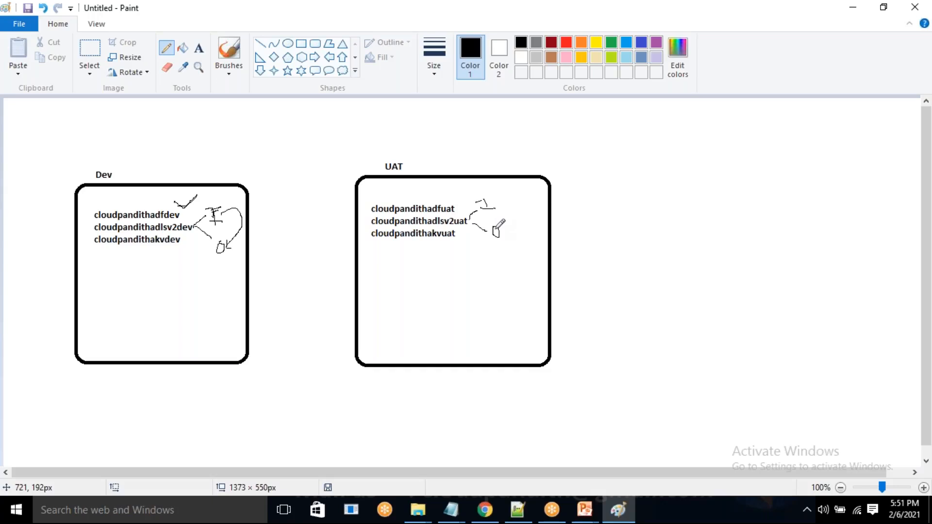
# Underline part of the storage account names and draw pencil check marks beside the I and O labels in the Dev and UAT boxes.
pyautogui.moveTo(172, 232); pyautogui.dragTo(178, 232)
pyautogui.moveTo(229, 208); pyautogui.dragTo(253, 170)
pyautogui.moveTo(503, 197); pyautogui.dragTo(517, 195)
pyautogui.moveTo(506, 228)
pyautogui.mouseDown()
pyautogui.moveTo(512, 236)
pyautogui.moveTo(527, 223)
pyautogui.moveTo(532, 179)
pyautogui.mouseUp()
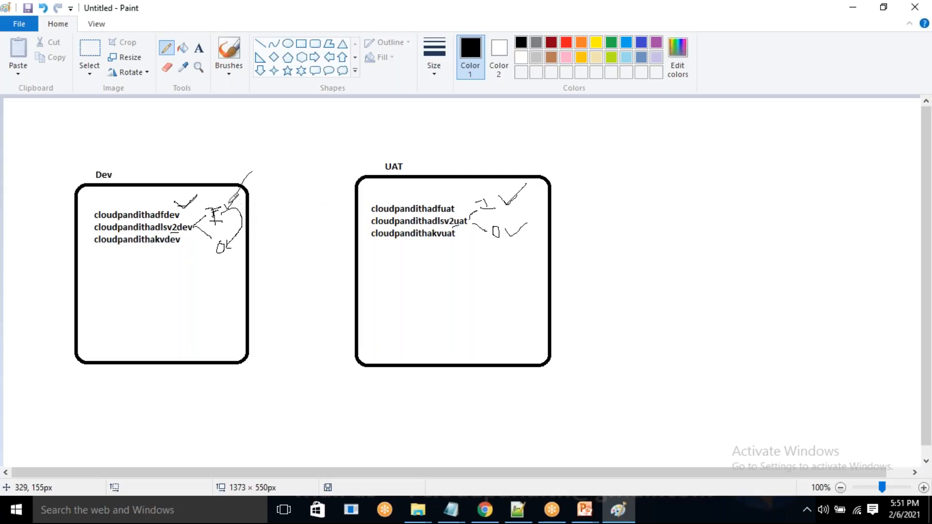
pyautogui.moveTo(225, 206); pyautogui.dragTo(265, 163)
pyautogui.moveTo(504, 204); pyautogui.dragTo(536, 191)
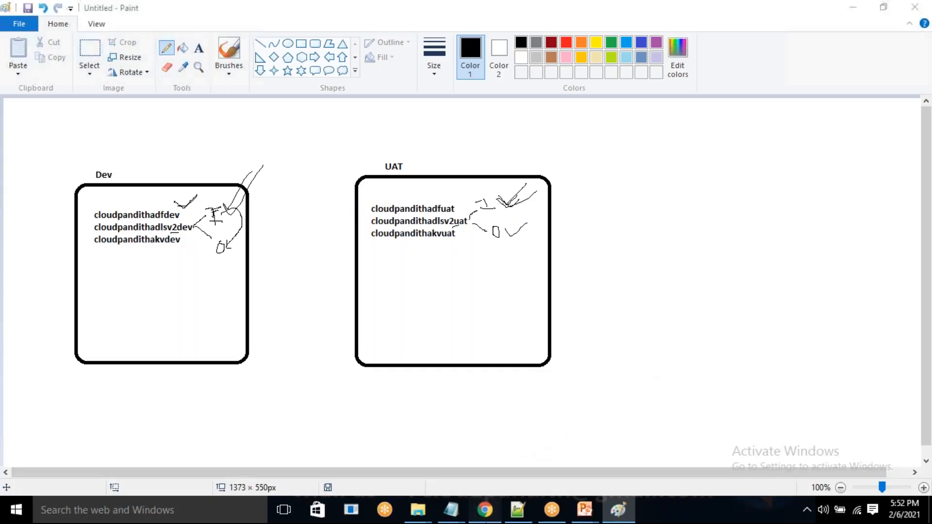
# Switch to Chrome, accept the saved-password update, and create a container named input in the cloudpandithadlsv2dev storage account.
pyautogui.click(485, 510)
pyautogui.click(759, 262)
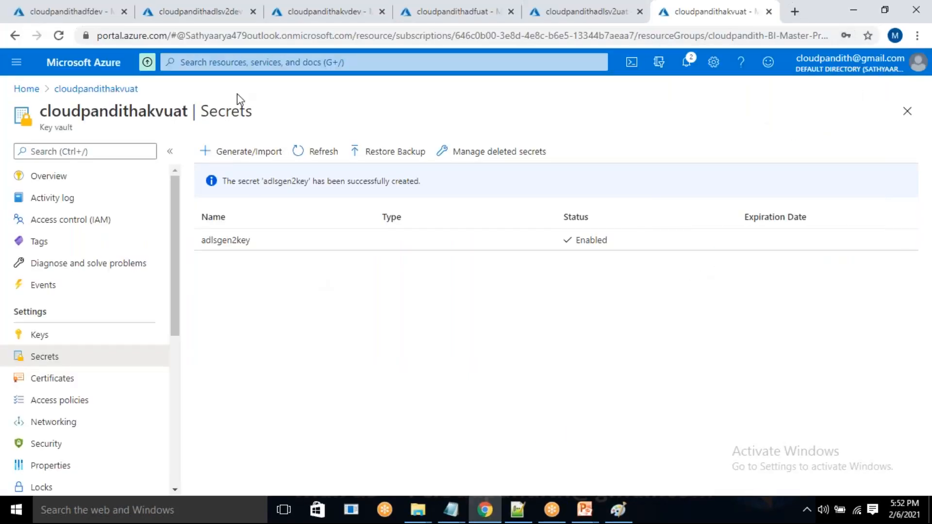
pyautogui.click(227, 10)
pyautogui.click(272, 395)
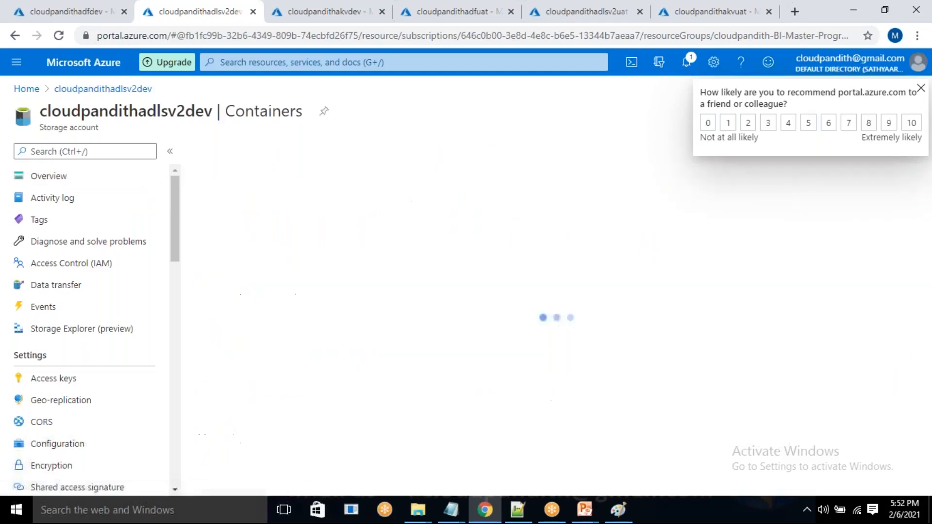
pyautogui.click(220, 162)
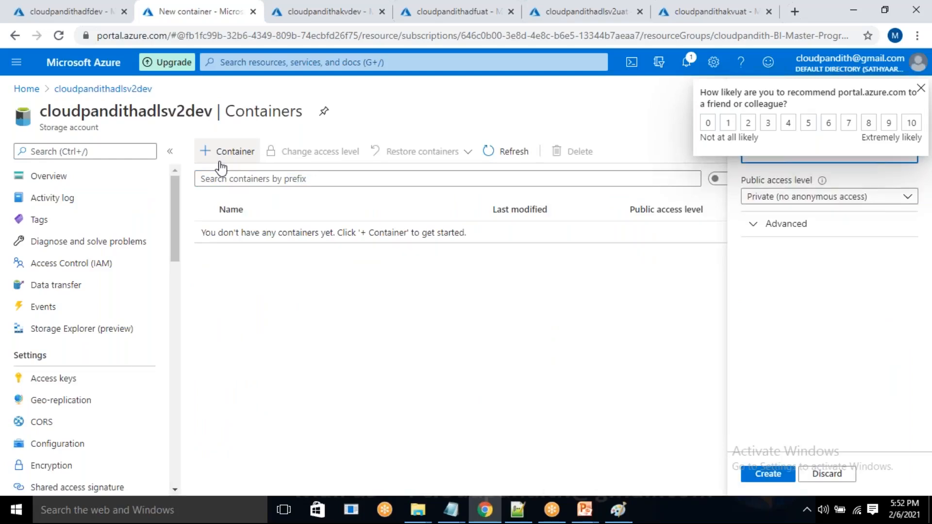
pyautogui.write('input')
pyautogui.press('Return')
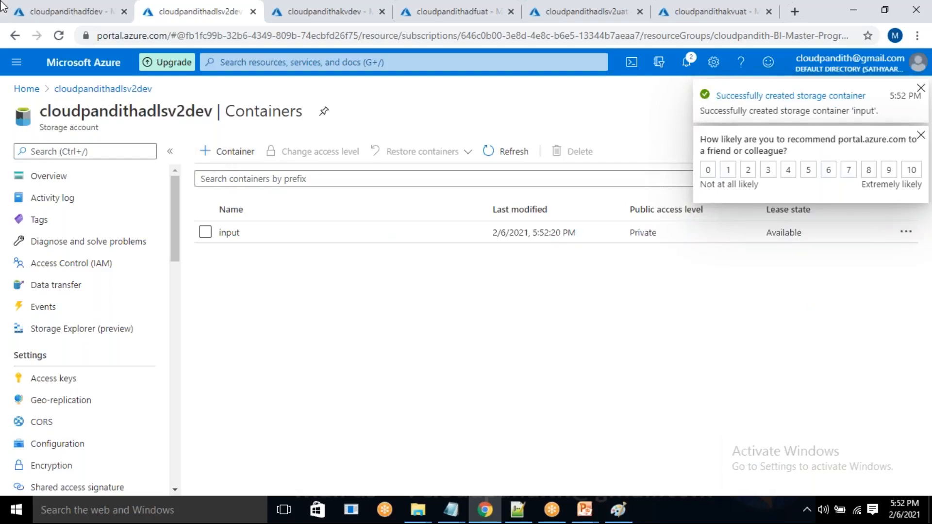
# Dismiss the feedback survey and create a second private container named output in cloudpandithadlsv2dev.
pyautogui.click(916, 137)
pyautogui.click(228, 151)
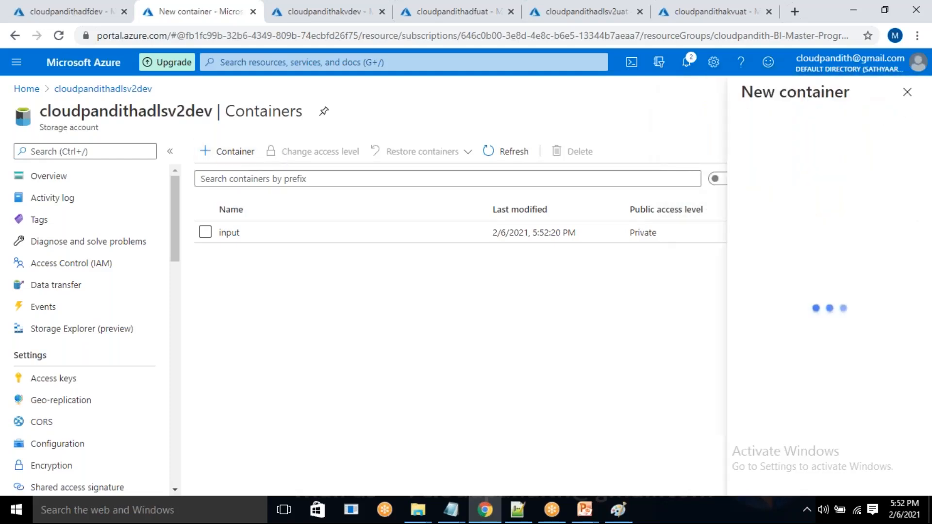
pyautogui.write('output')
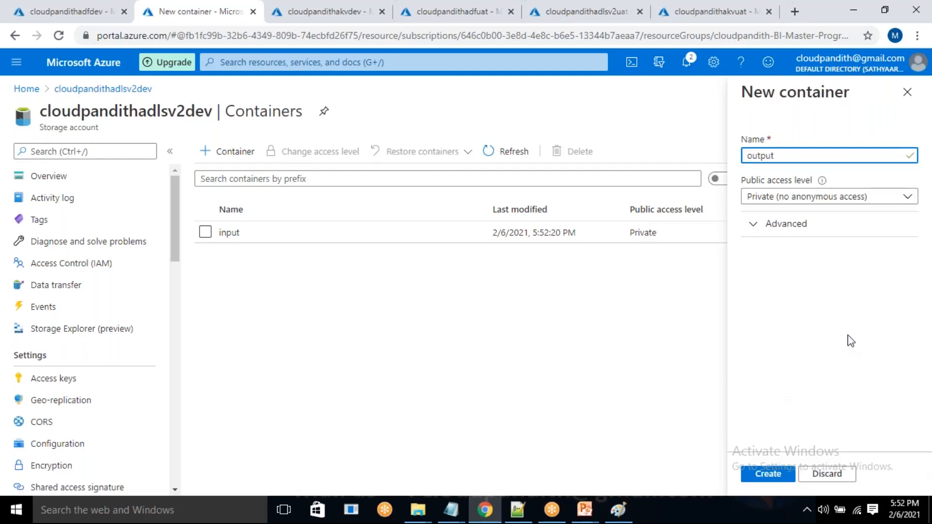
pyautogui.click(768, 474)
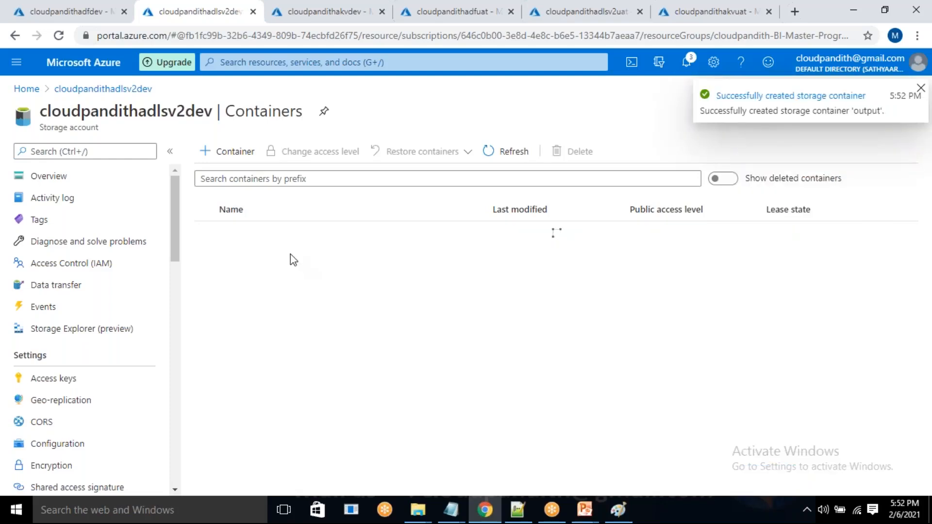
# Upload results.csv from the set-comma folder to the dev input container and return to the cloudpandithadlsv2dev container list.
pyautogui.click(288, 240)
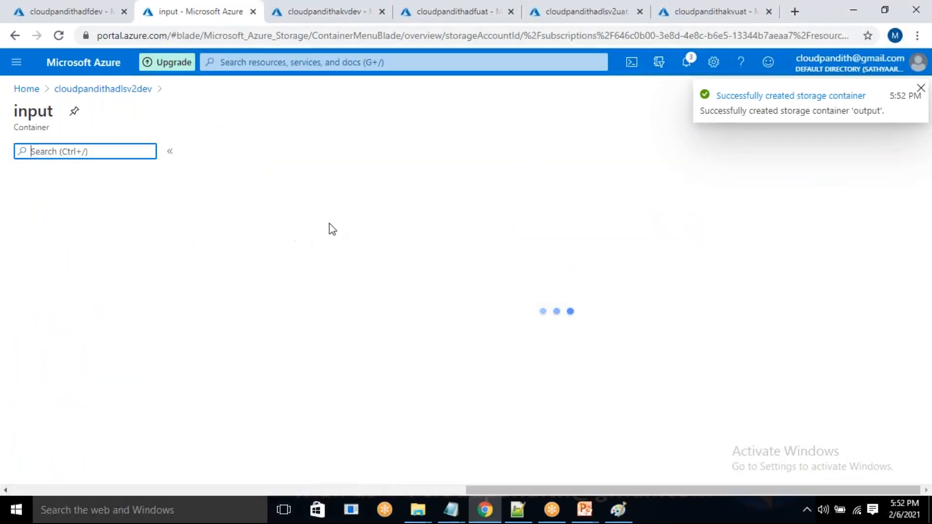
pyautogui.click(232, 154)
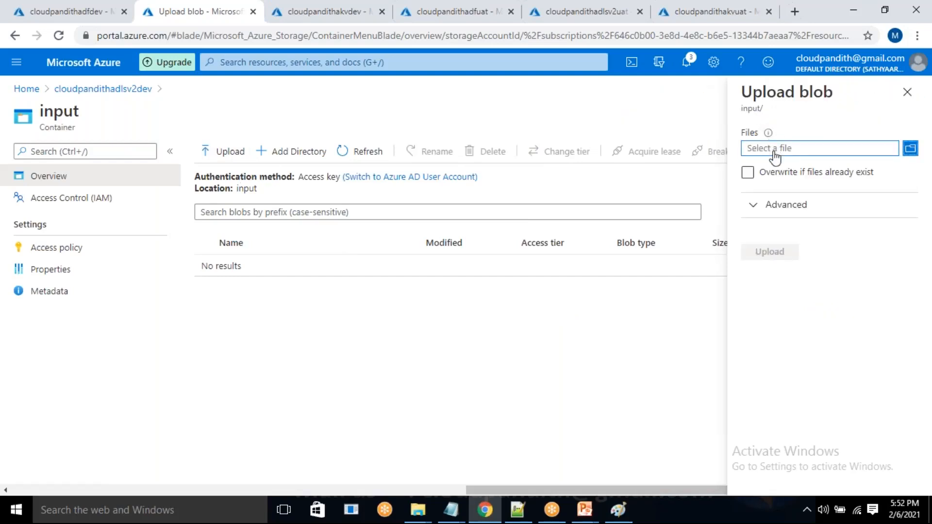
pyautogui.click(775, 155)
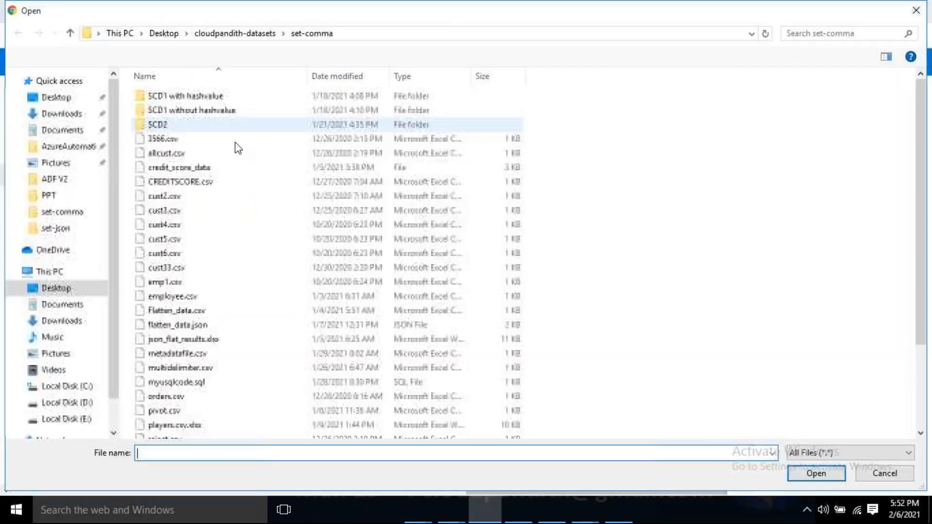
pyautogui.scroll(-1, 214, 384)
pyautogui.click(173, 406)
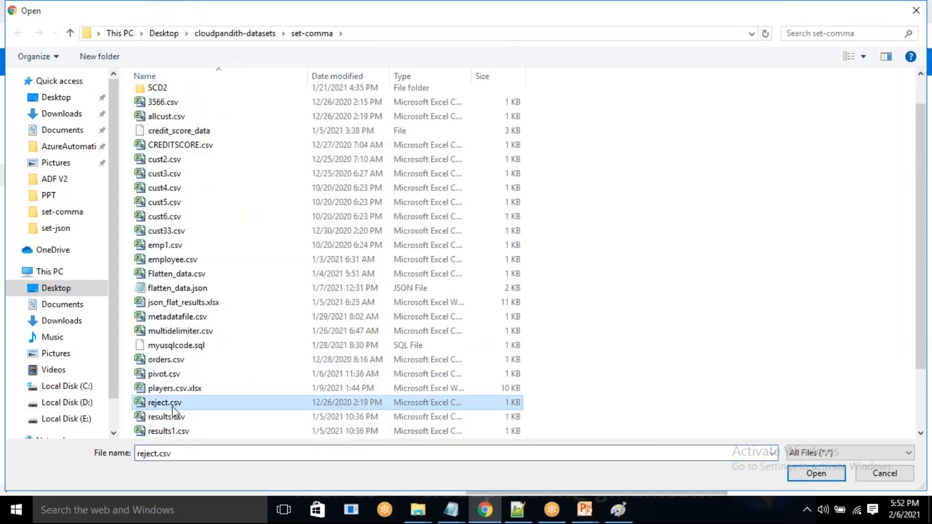
pyautogui.click(174, 417)
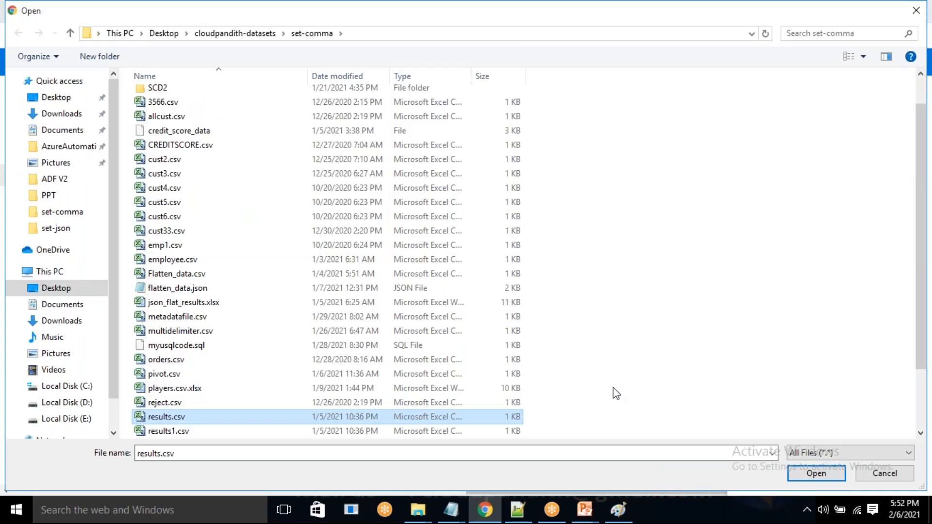
pyautogui.click(814, 473)
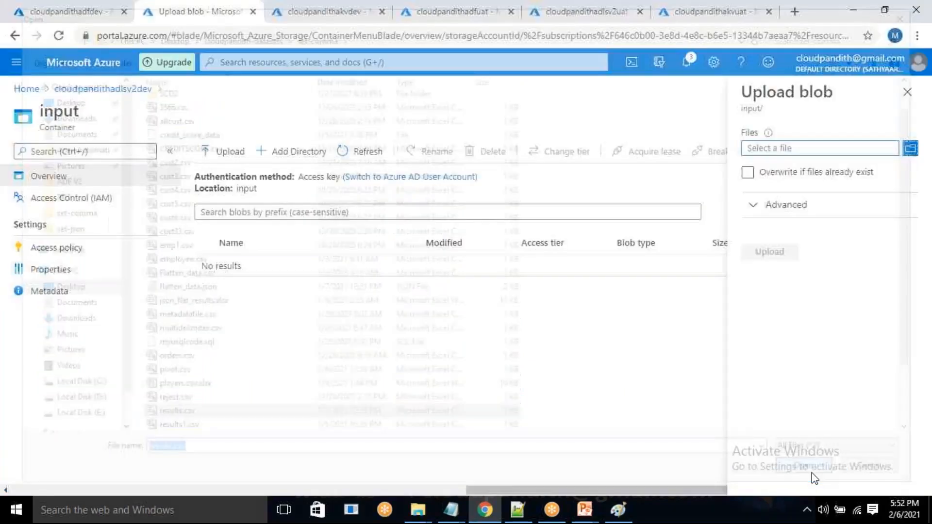
pyautogui.click(769, 252)
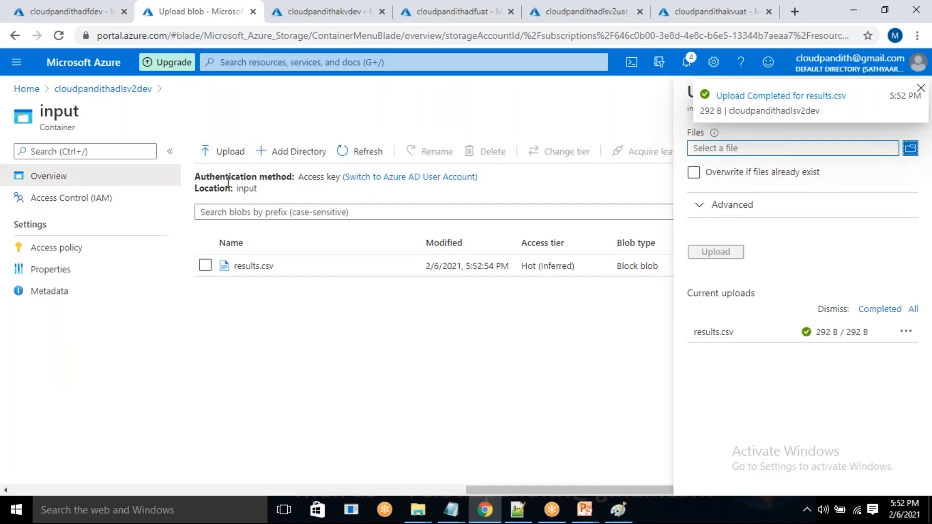
pyautogui.click(125, 92)
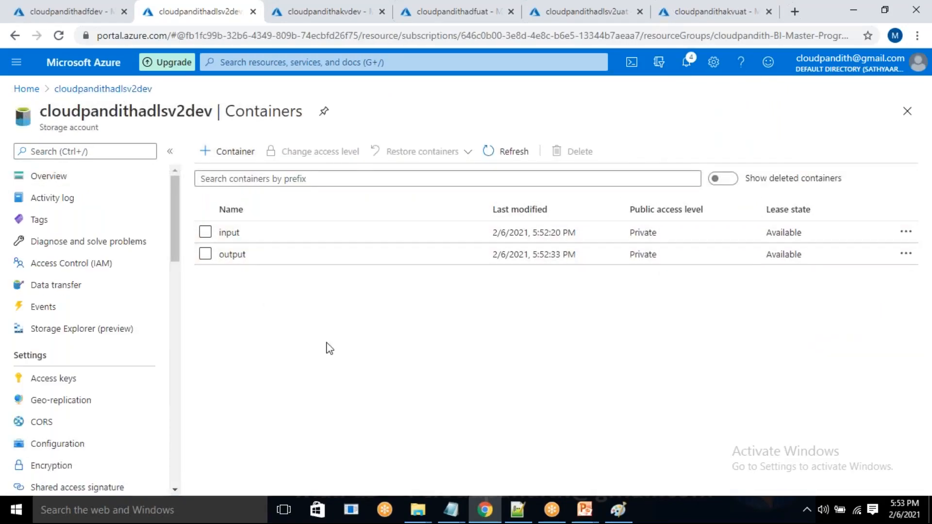
# Open the containers of the cloudpandithadlsv2uat storage account and create a private container named input.
pyautogui.click(600, 2)
pyautogui.click(88, 180)
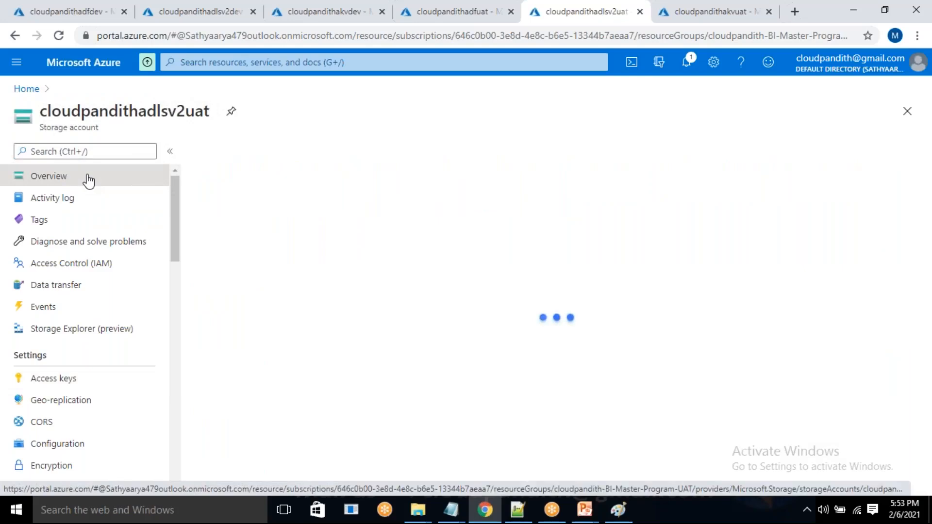
pyautogui.click(264, 390)
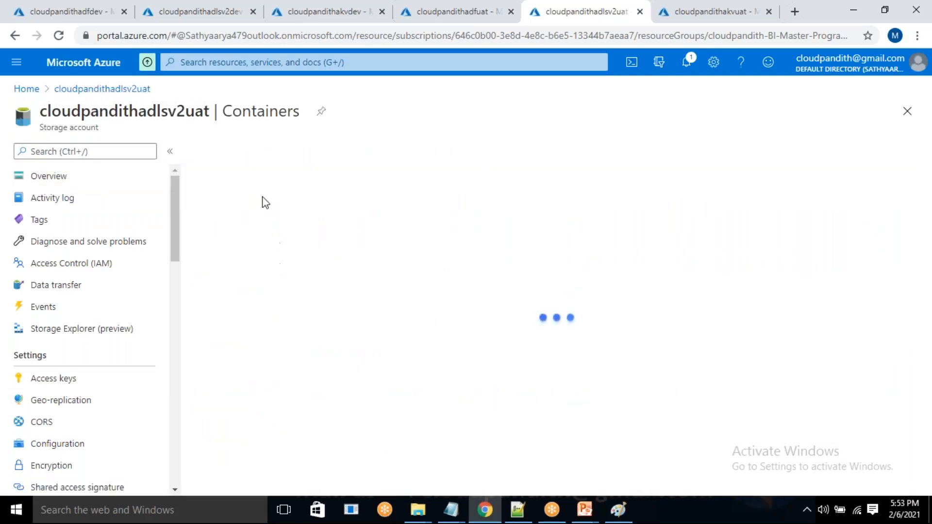
pyautogui.click(244, 164)
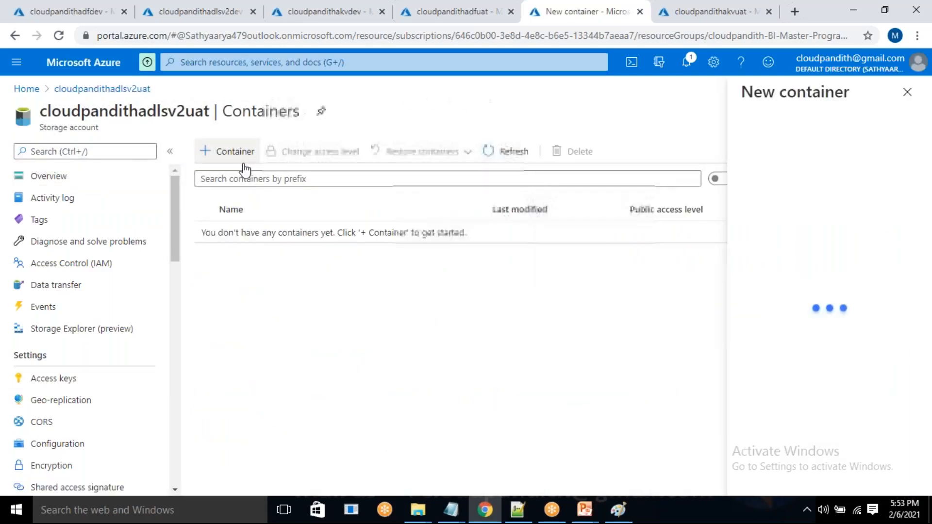
pyautogui.write('input')
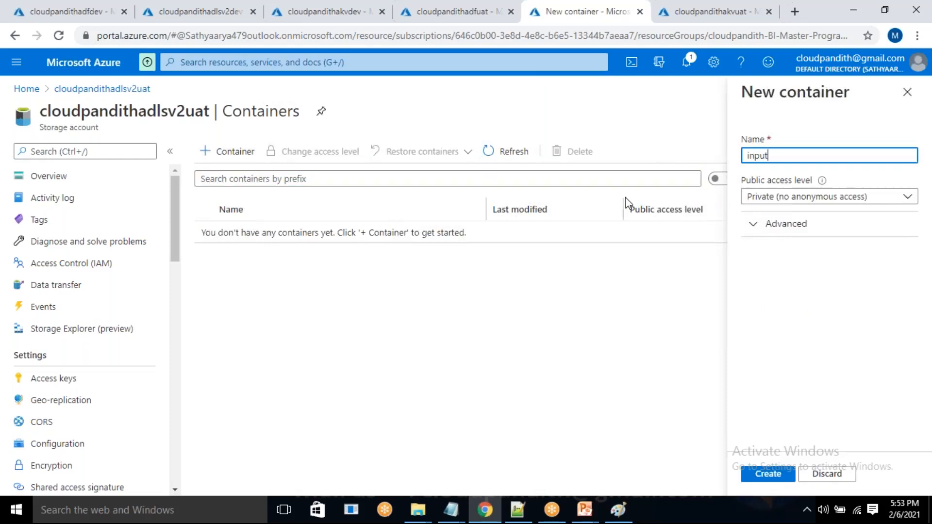
pyautogui.press('Return')
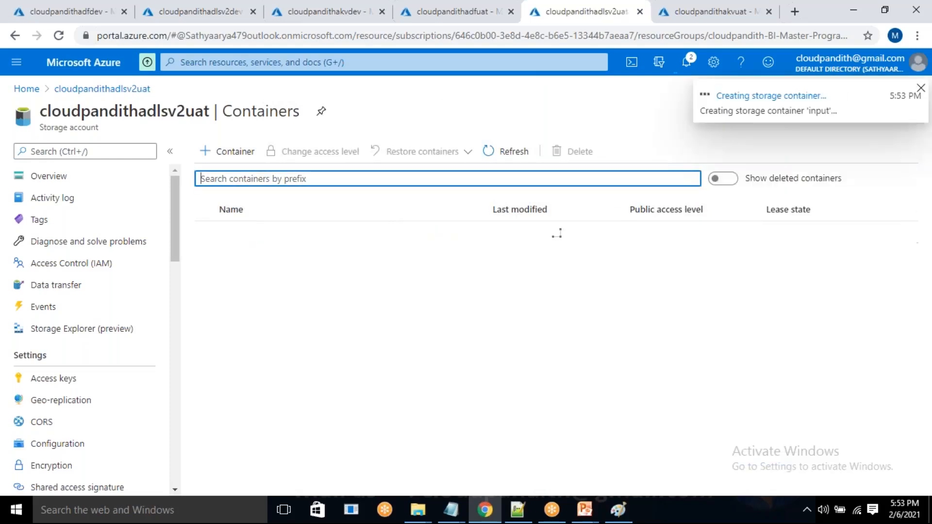
# Create a second private container named output in cloudpandithadlsv2uat.
pyautogui.click(244, 154)
pyautogui.write('output')
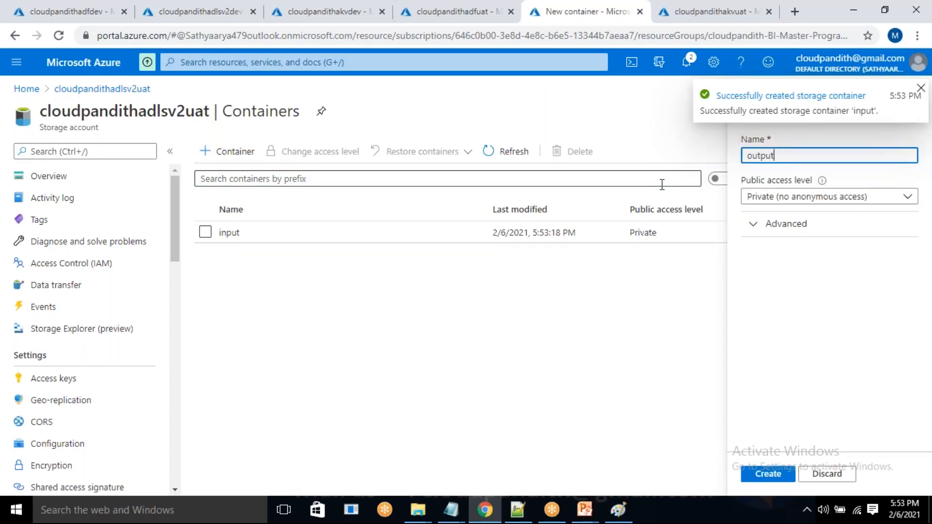
pyautogui.click(777, 472)
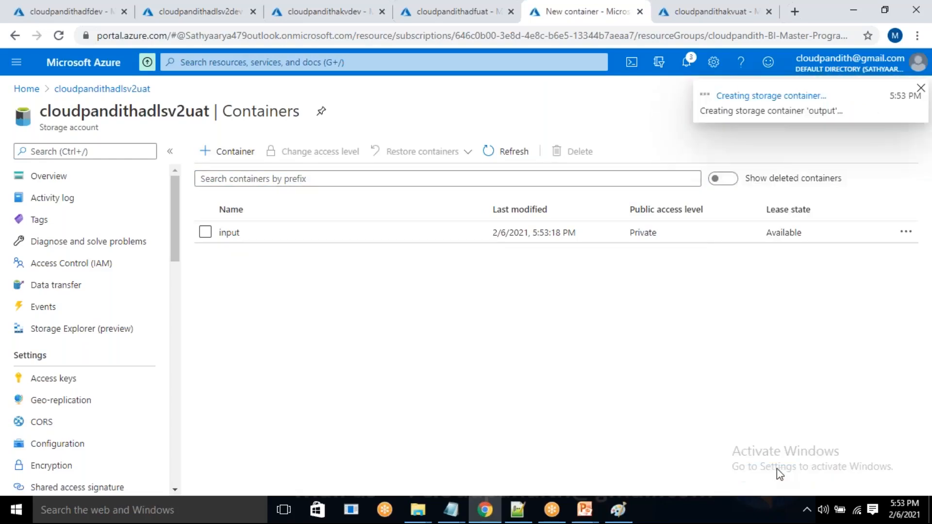
# Switch to the Paint diagram, draw check marks above the Dev and UAT boxes, and circle the tick above cloudpandithadfdev.
pyautogui.click(619, 511)
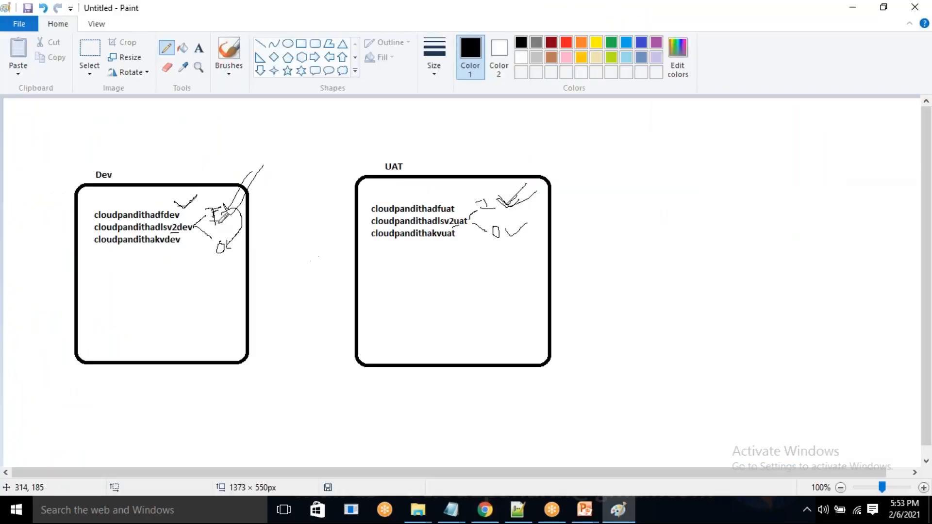
pyautogui.moveTo(201, 168); pyautogui.dragTo(236, 151)
pyautogui.moveTo(509, 165); pyautogui.dragTo(536, 142)
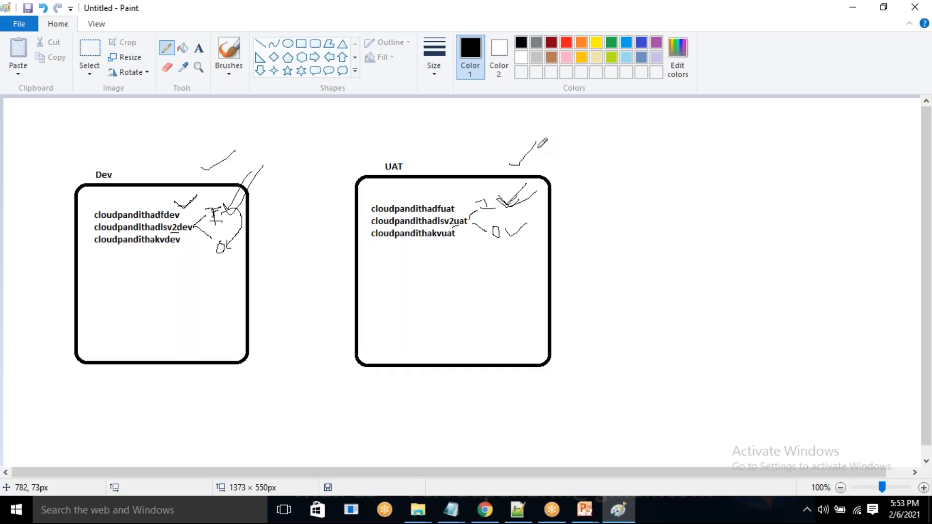
pyautogui.moveTo(155, 186)
pyautogui.mouseDown()
pyautogui.moveTo(163, 200)
pyautogui.moveTo(202, 159)
pyautogui.mouseUp()
pyautogui.moveTo(178, 201)
pyautogui.mouseDown()
pyautogui.moveTo(203, 203)
pyautogui.moveTo(194, 180)
pyautogui.moveTo(176, 199)
pyautogui.moveTo(189, 204)
pyautogui.mouseUp()
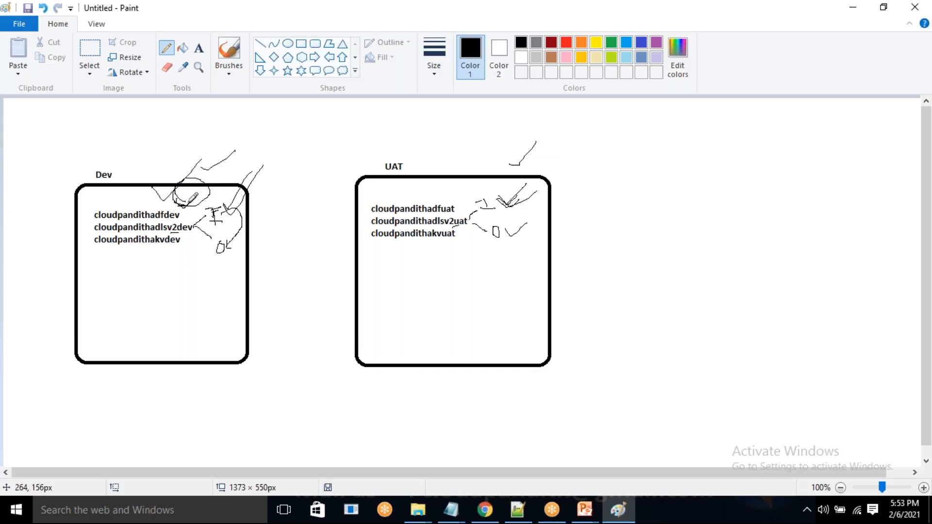
# Return to the Azure portal in Chrome and launch Author & Monitor for the cloudpandithadfdev data factory.
pyautogui.click(485, 510)
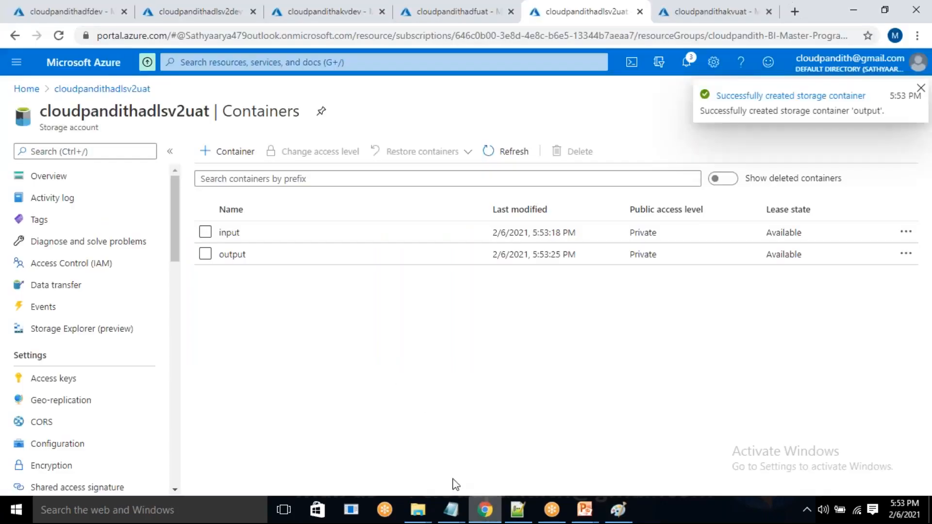
pyautogui.click(54, 9)
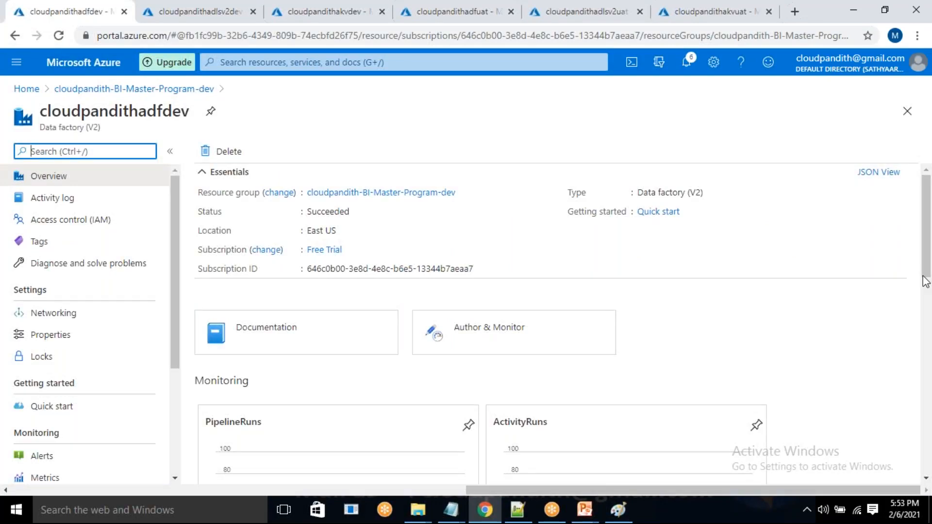
pyautogui.click(838, 227)
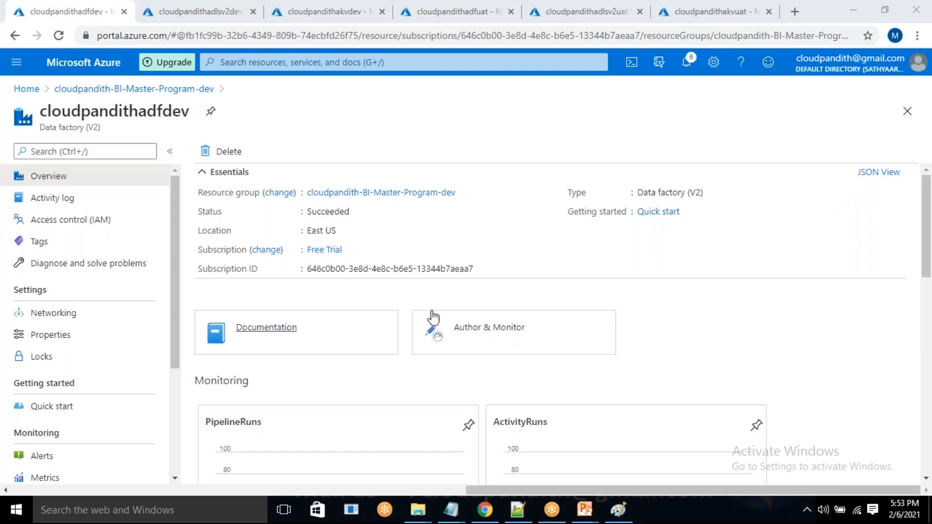
pyautogui.click(461, 335)
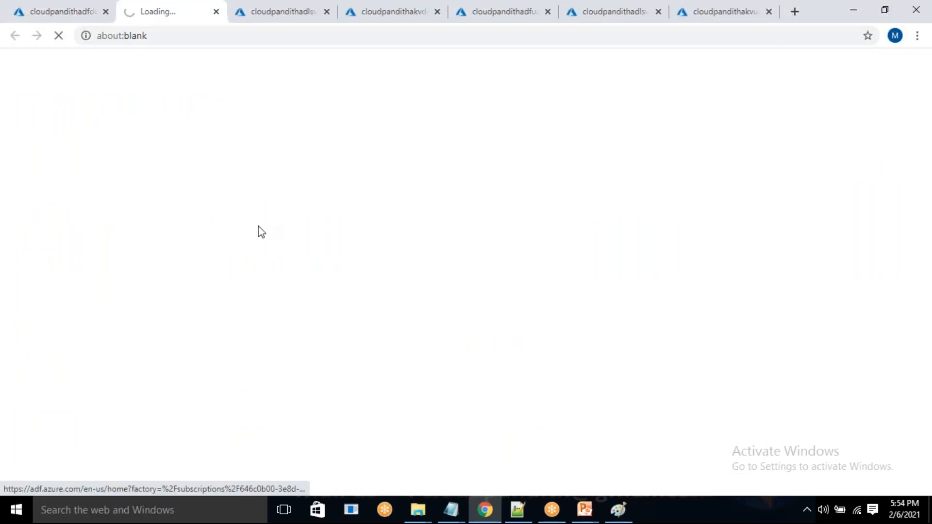
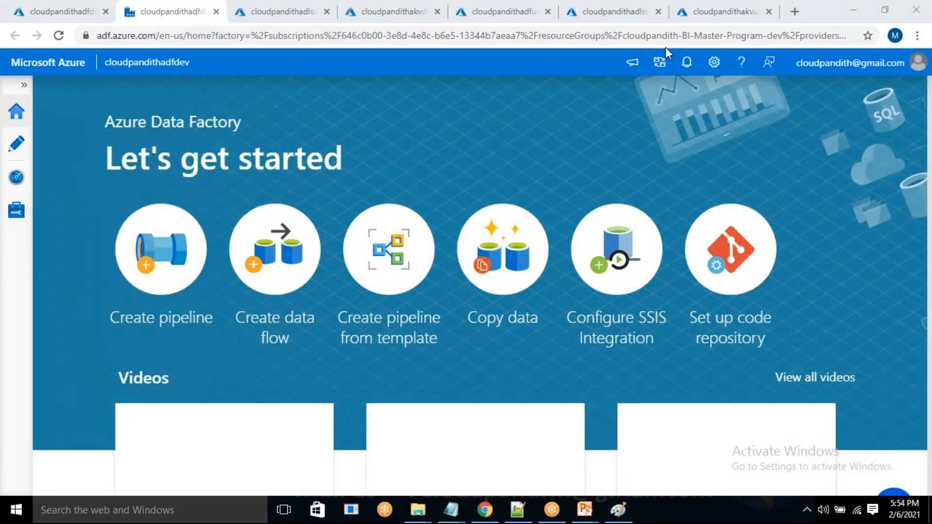
# In the Paint diagram, draw a box around cloudpandithadfdev and a line linking it to a hand-drawn rectangle above the Dev box.
pyautogui.hotkey('alt', 'Tab')
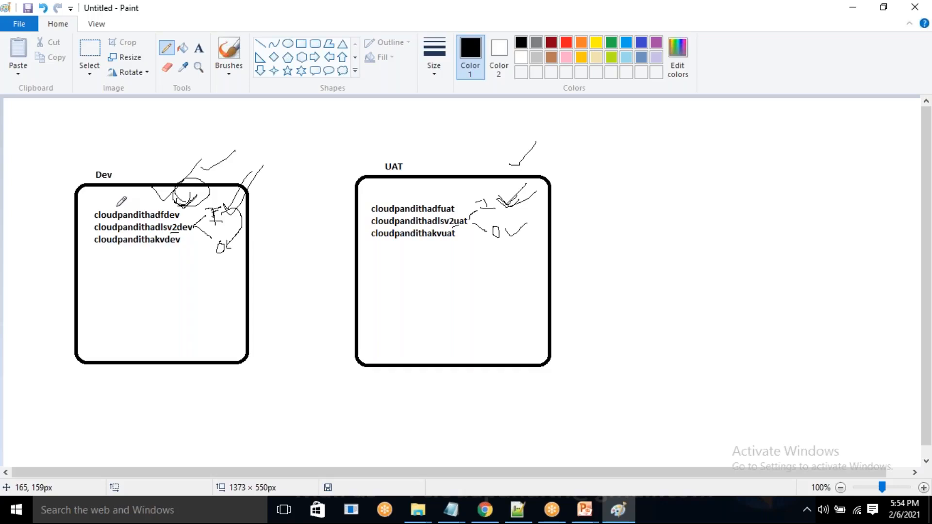
pyautogui.hotkey('alt', 'Tab')
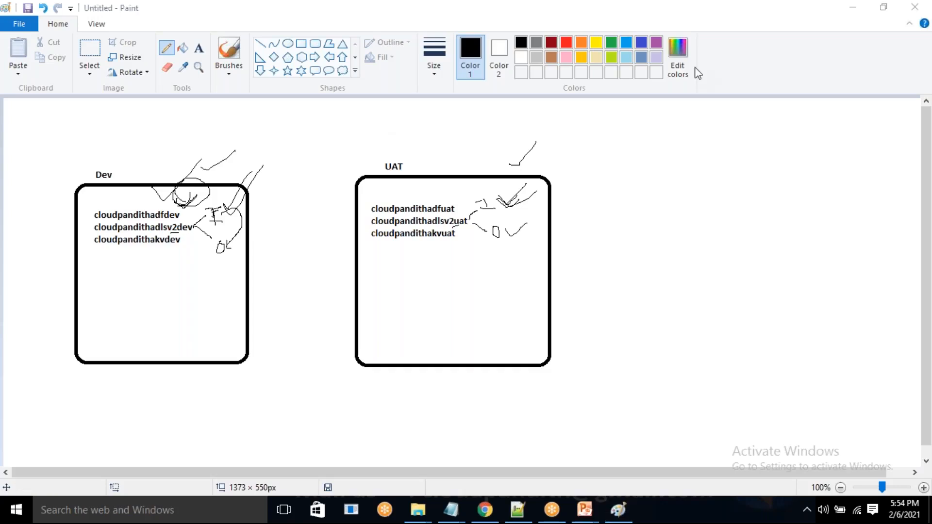
pyautogui.moveTo(186, 208)
pyautogui.mouseDown()
pyautogui.moveTo(86, 212)
pyautogui.moveTo(165, 213)
pyautogui.moveTo(166, 159)
pyautogui.mouseUp()
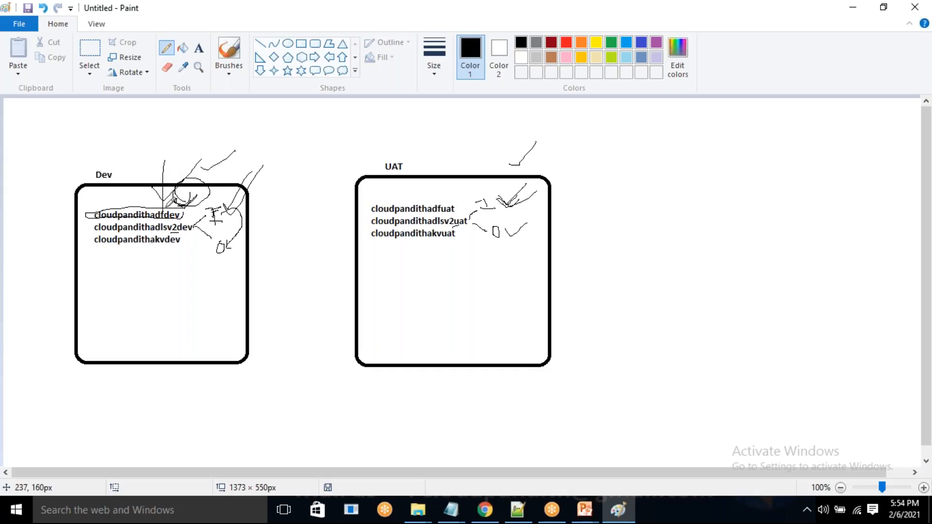
pyautogui.moveTo(167, 205)
pyautogui.mouseDown()
pyautogui.moveTo(183, 126)
pyautogui.moveTo(345, 94)
pyautogui.moveTo(342, 118)
pyautogui.moveTo(257, 132)
pyautogui.moveTo(236, 119)
pyautogui.moveTo(273, 98)
pyautogui.mouseUp()
pyautogui.moveTo(343, 94)
pyautogui.mouseDown()
pyautogui.moveTo(274, 97)
pyautogui.moveTo(348, 101)
pyautogui.mouseUp()
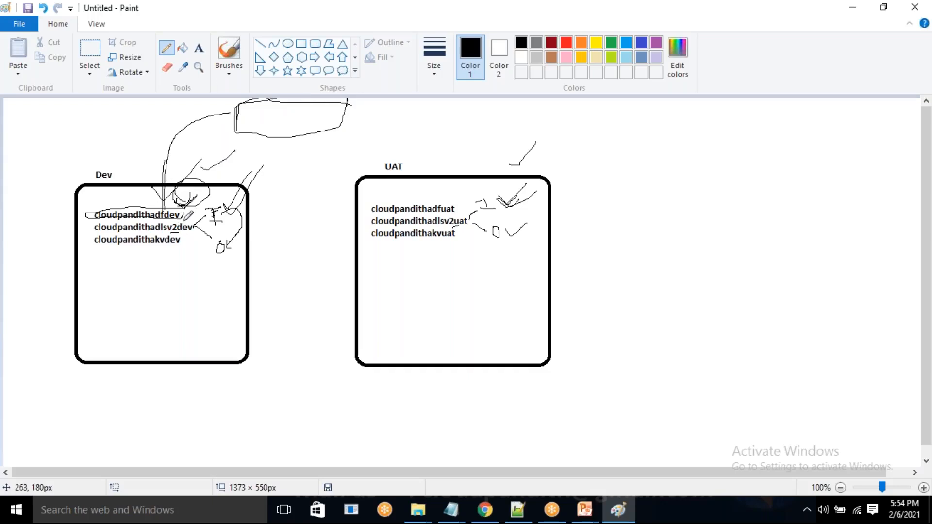
pyautogui.moveTo(265, 119)
pyautogui.mouseDown()
pyautogui.moveTo(302, 104)
pyautogui.moveTo(333, 108)
pyautogui.mouseUp()
# Return to Chrome and open a new incognito window.
pyautogui.click(491, 516)
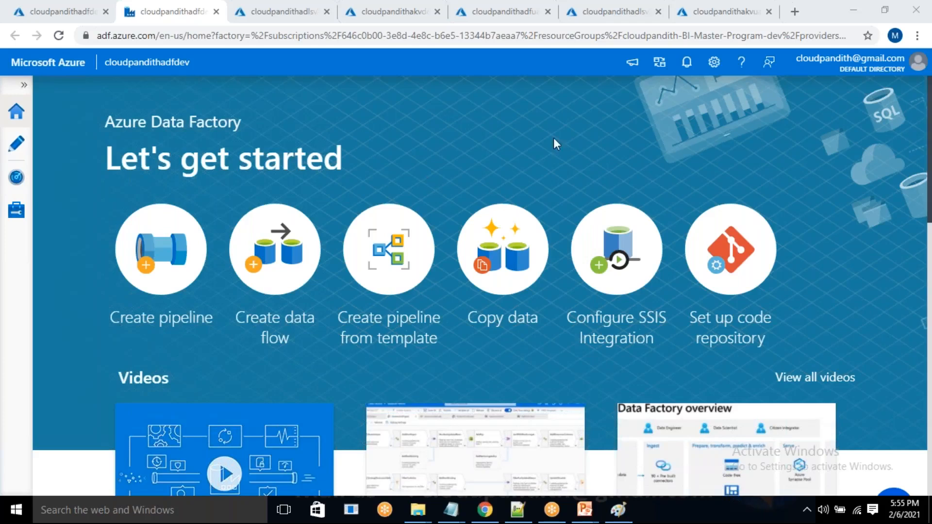
pyautogui.click(297, 7)
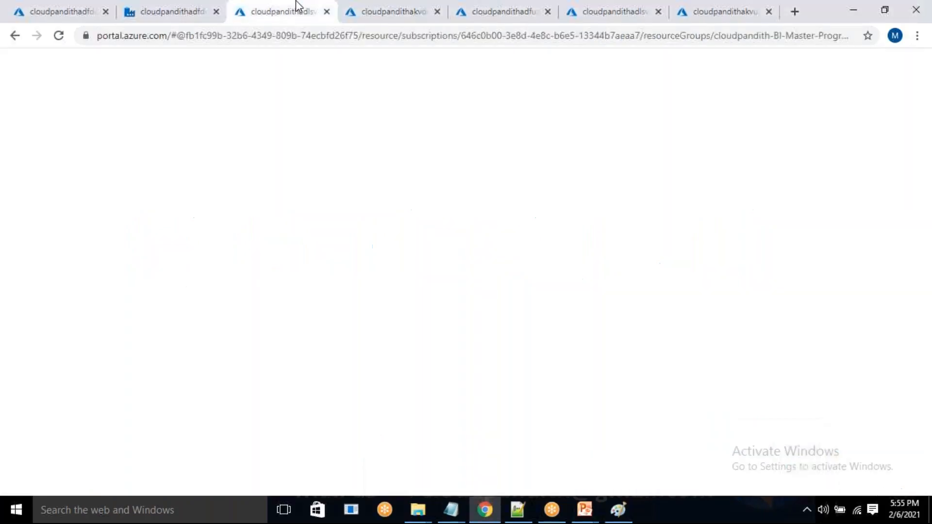
pyautogui.hotkey('ctrl', 'shift', 'n')
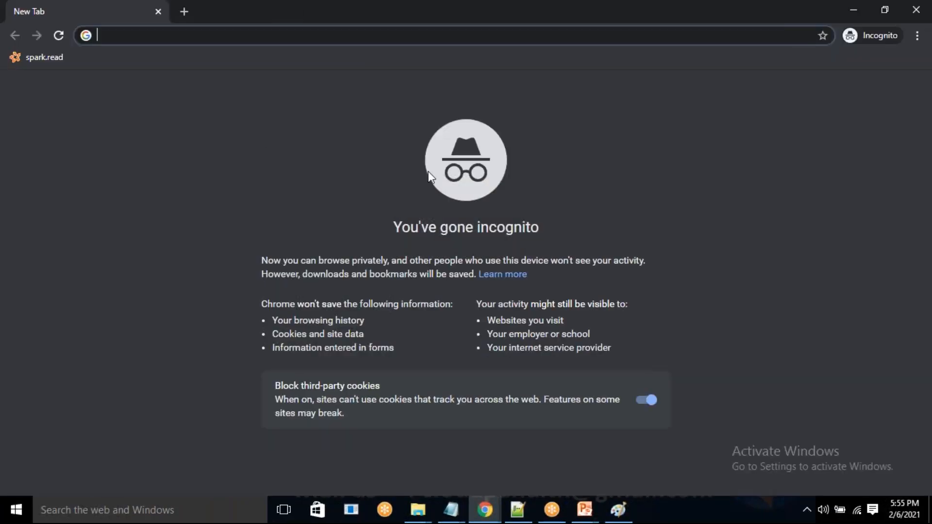
pyautogui.click(907, 13)
pyautogui.click(917, 36)
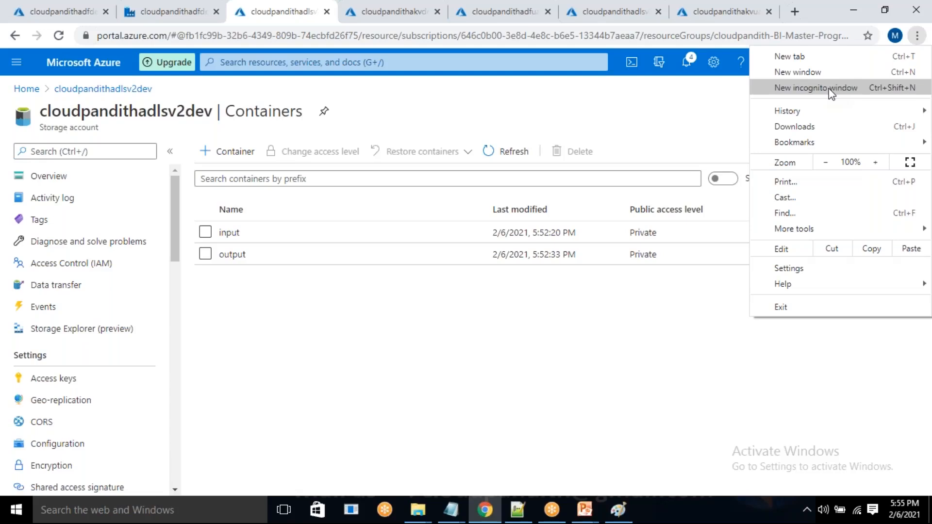
pyautogui.click(828, 89)
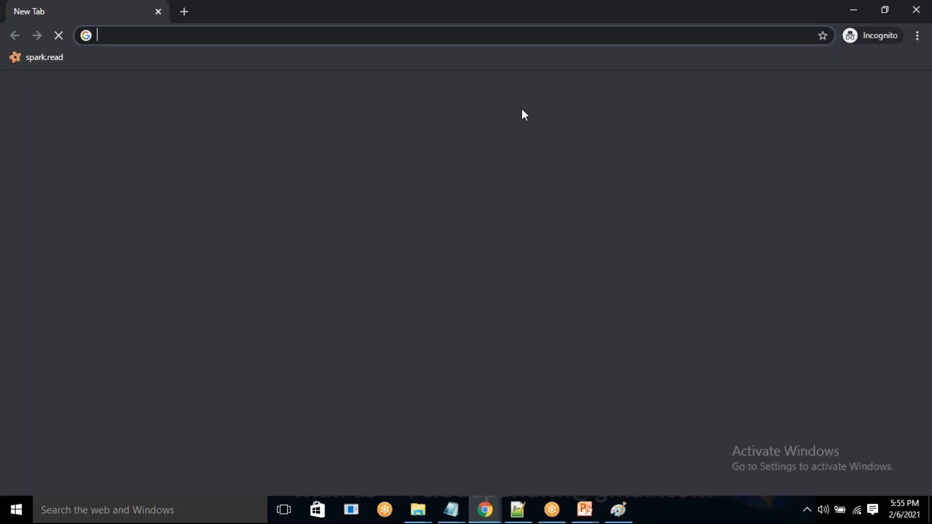
# Go to dev.azure.com, start free with Azure DevOps, and choose to create a new Microsoft account.
pyautogui.write('dev.azure.com')
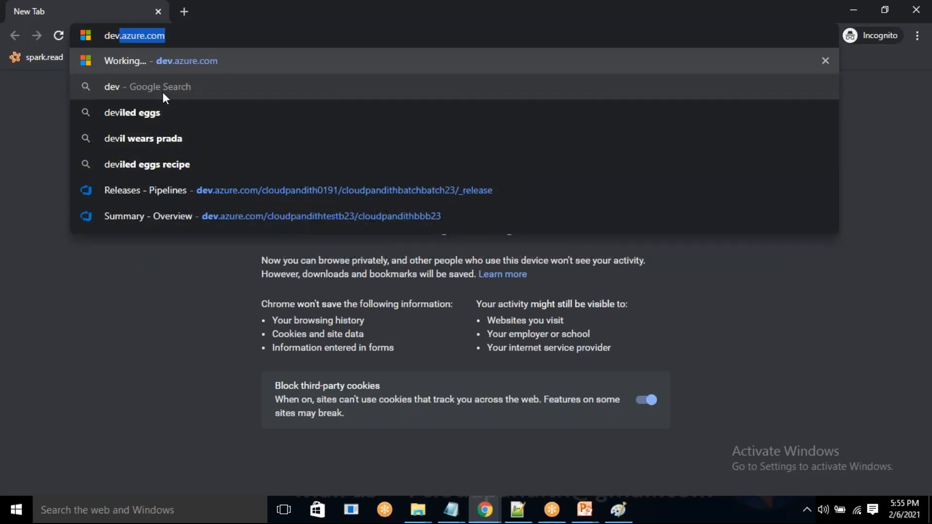
pyautogui.press('Return')
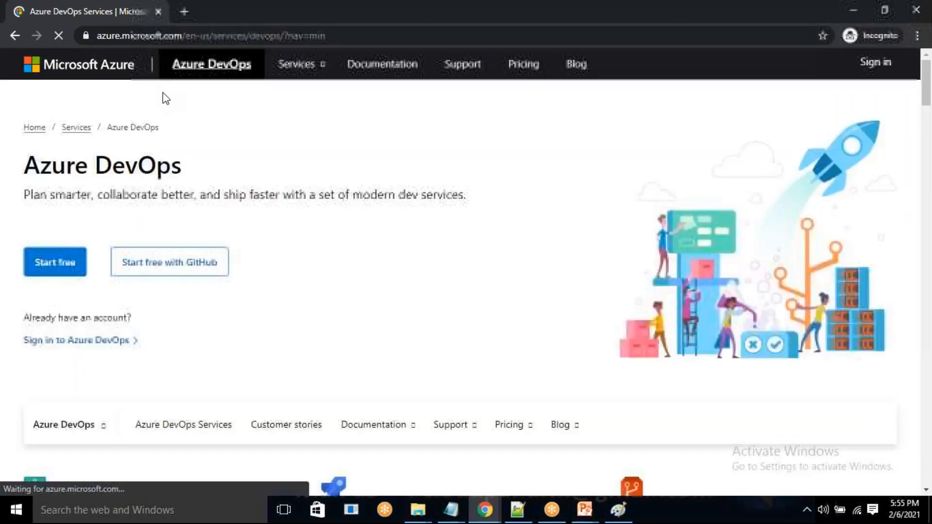
pyautogui.click(58, 278)
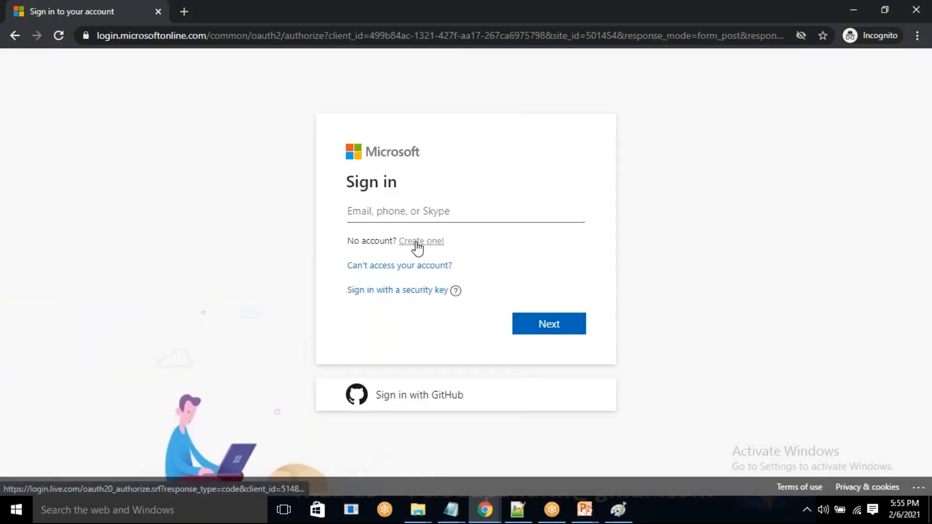
pyautogui.click(418, 246)
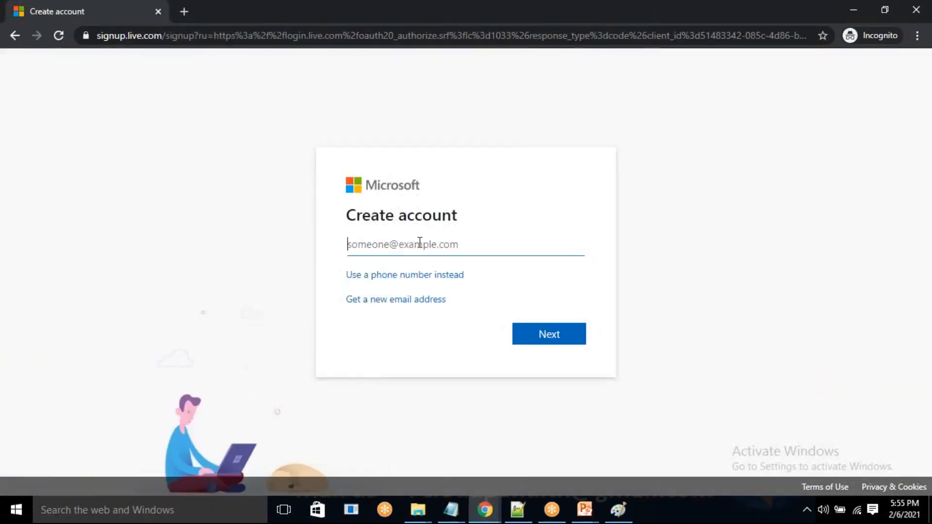
pyautogui.press('Return')
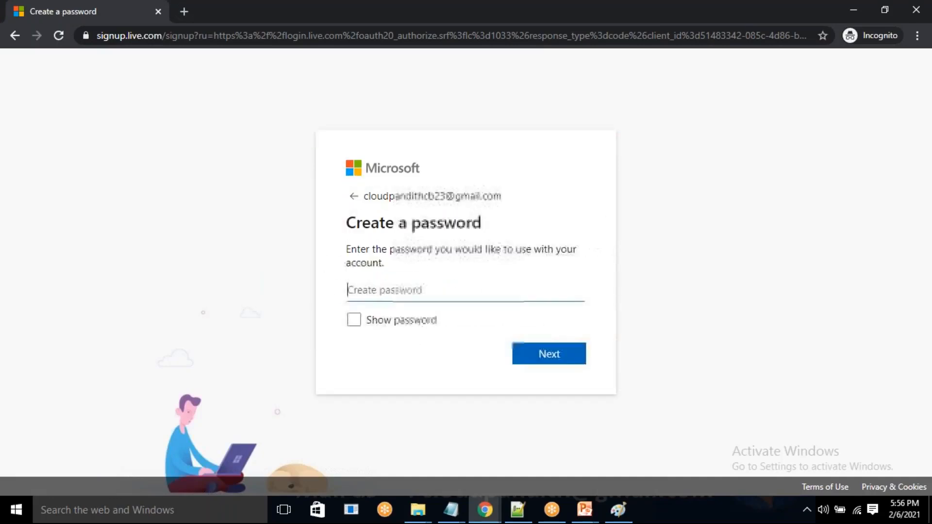
pyautogui.click(354, 196)
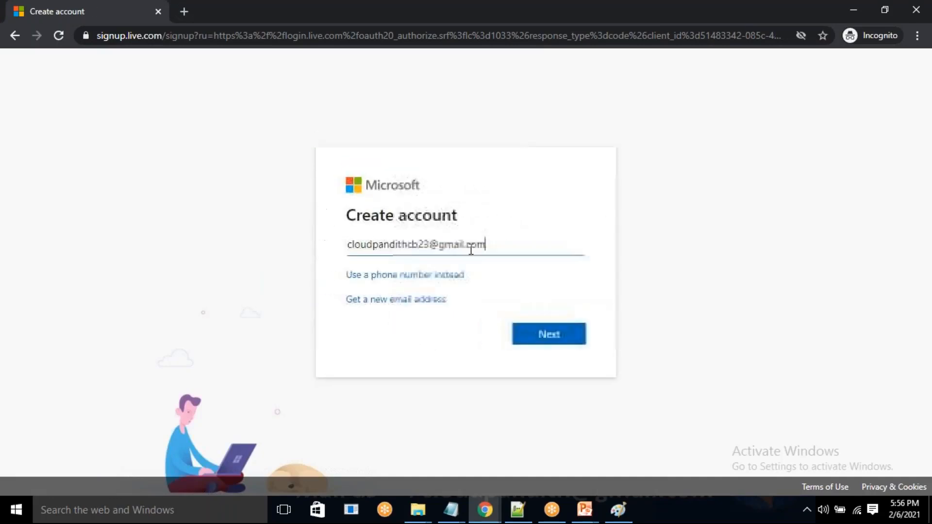
pyautogui.moveTo(502, 239); pyautogui.dragTo(339, 250)
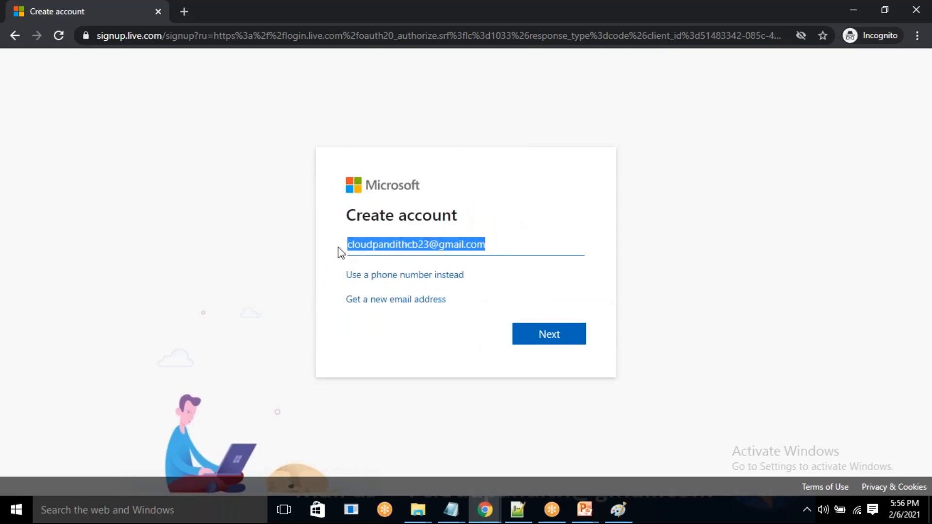
pyautogui.press('BackSpace')
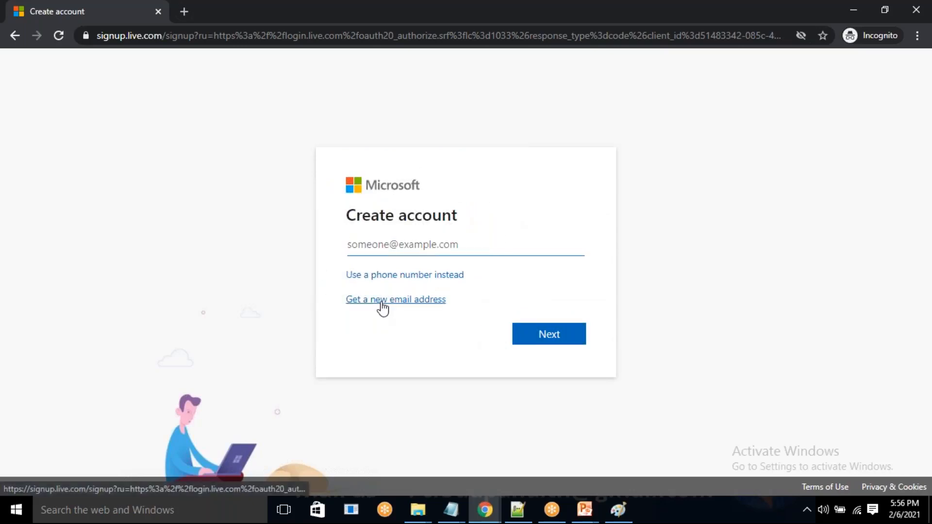
# Request a new outlook.com email address for the account, enter the chosen address name, and submit it.
pyautogui.click(382, 305)
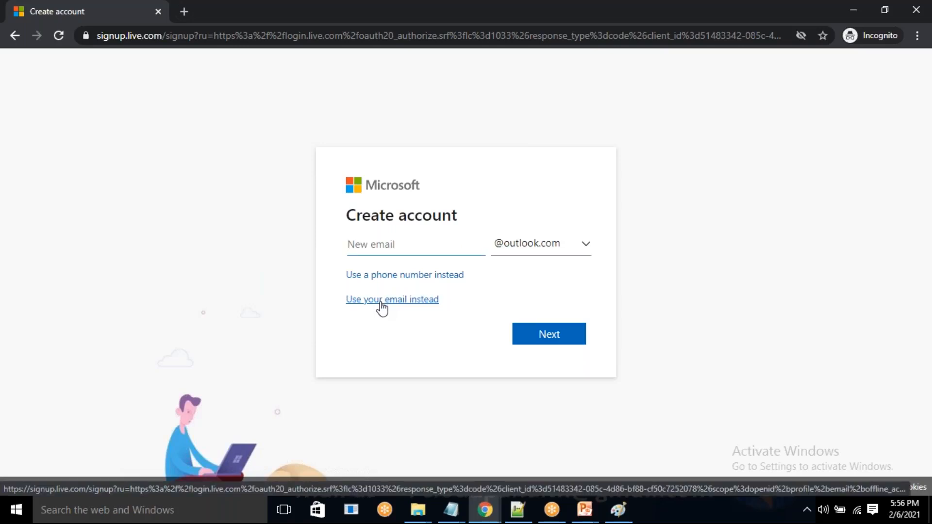
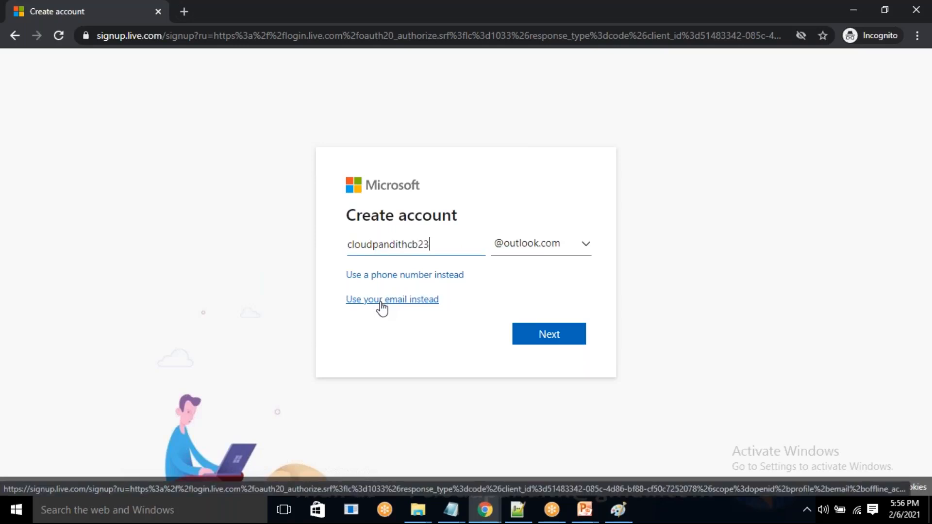
pyautogui.click(563, 337)
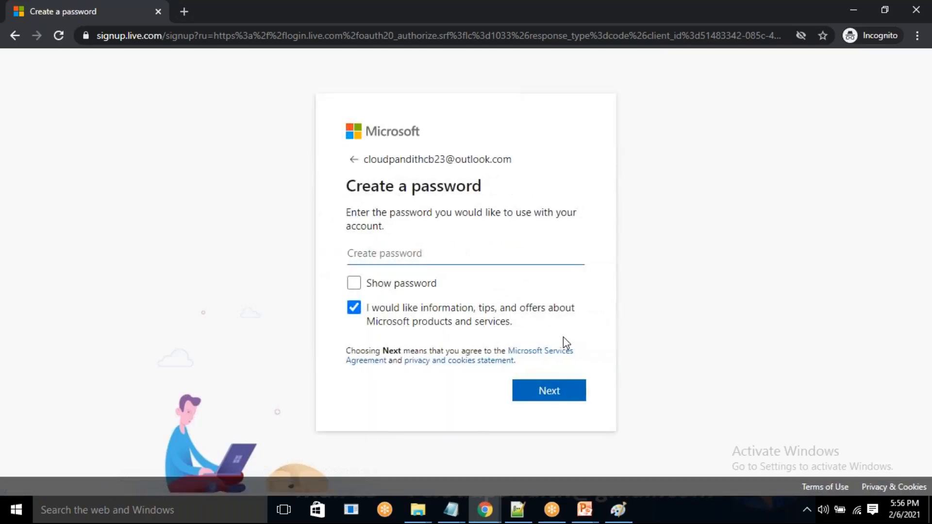
# Enter the new account's password, reveal it briefly to check it, hide it again, and submit it.
pyautogui.write('*********')
pyautogui.press('capslock')
pyautogui.write('*')
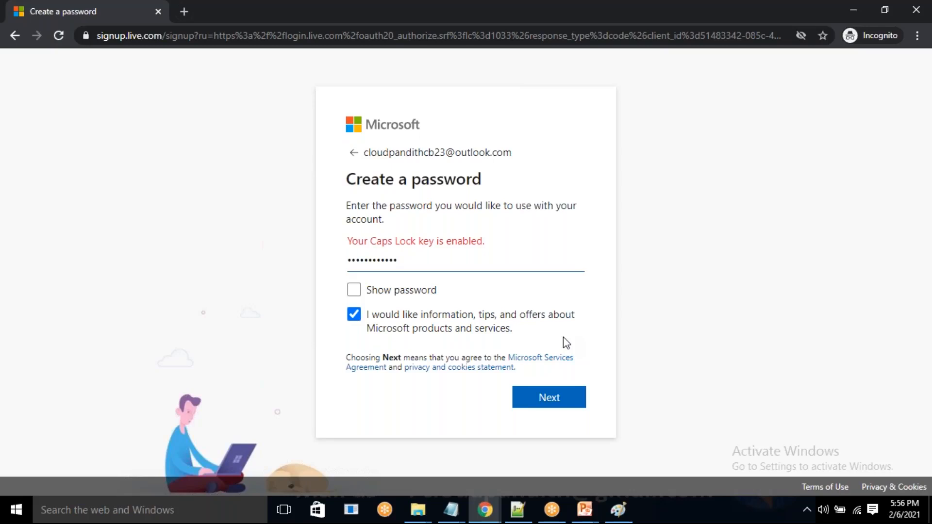
pyautogui.hotkey('ctrl', 'a')
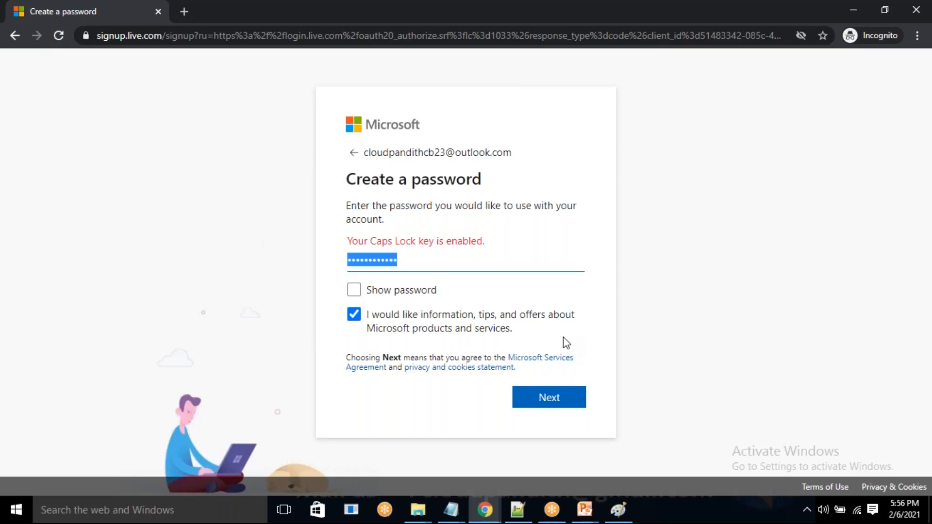
pyautogui.press('BackSpace')
pyautogui.write('*******')
pyautogui.press('BackSpace')
pyautogui.press('BackSpace')
pyautogui.press('BackSpace')
pyautogui.press('BackSpace')
pyautogui.press('BackSpace')
pyautogui.press('BackSpace')
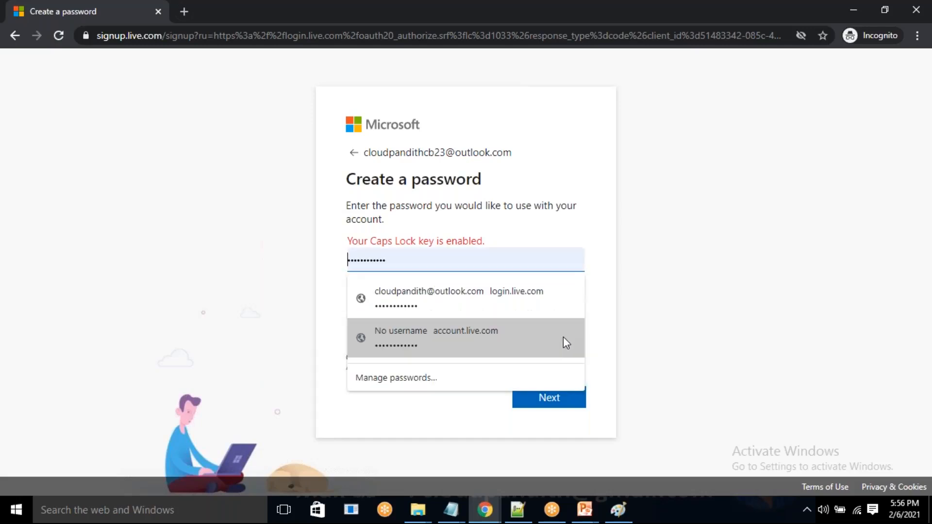
pyautogui.press('capslock')
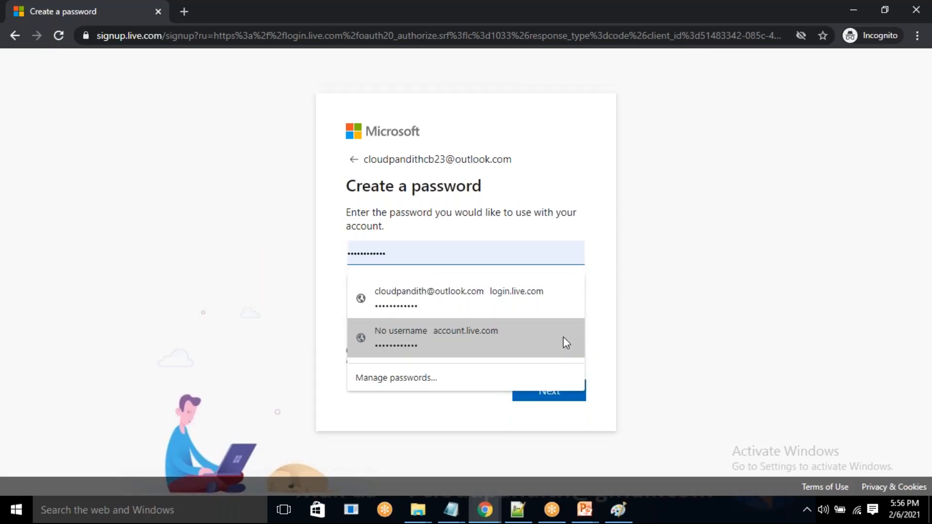
pyautogui.write('***************')
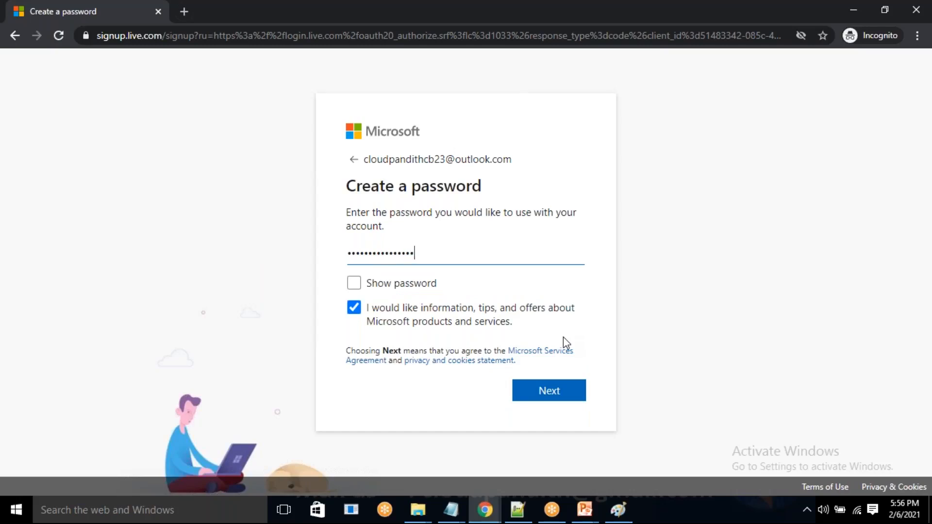
pyautogui.click(410, 287)
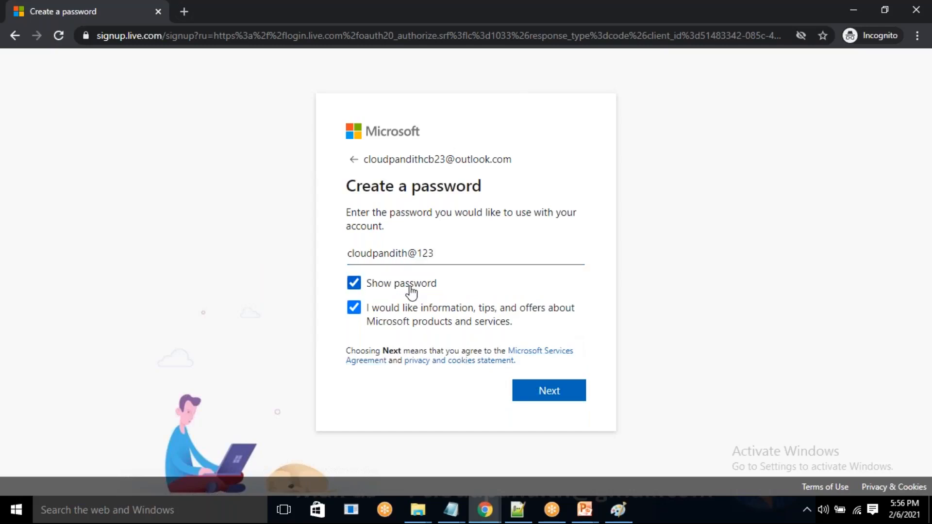
pyautogui.click(411, 286)
pyautogui.click(548, 391)
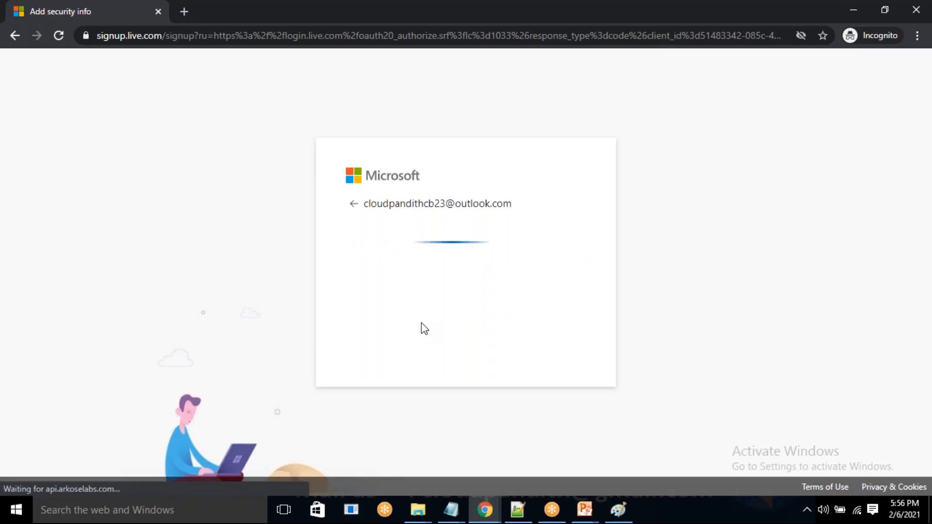
# Start the image-rotation verification for the new account and try to turn all five animal images upright.
pyautogui.click(449, 355)
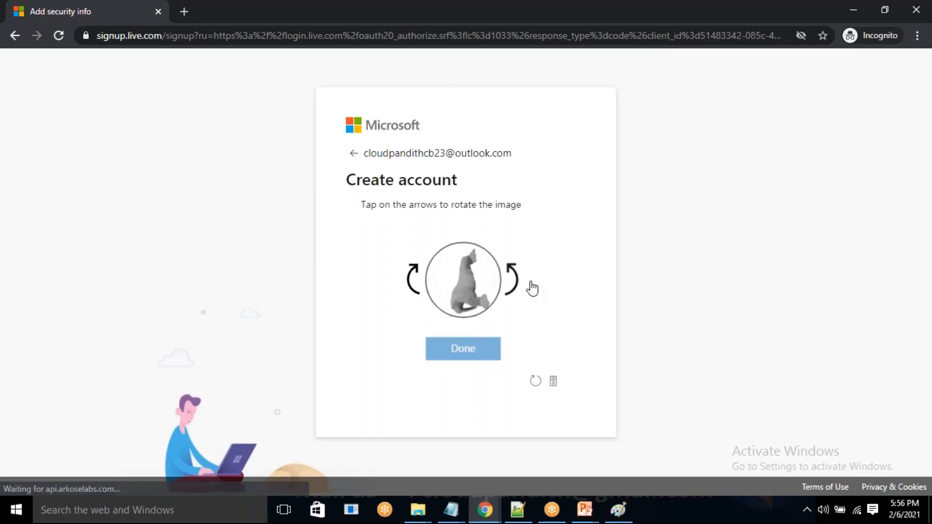
pyautogui.click(407, 288)
pyautogui.click(406, 288)
pyautogui.click(405, 288)
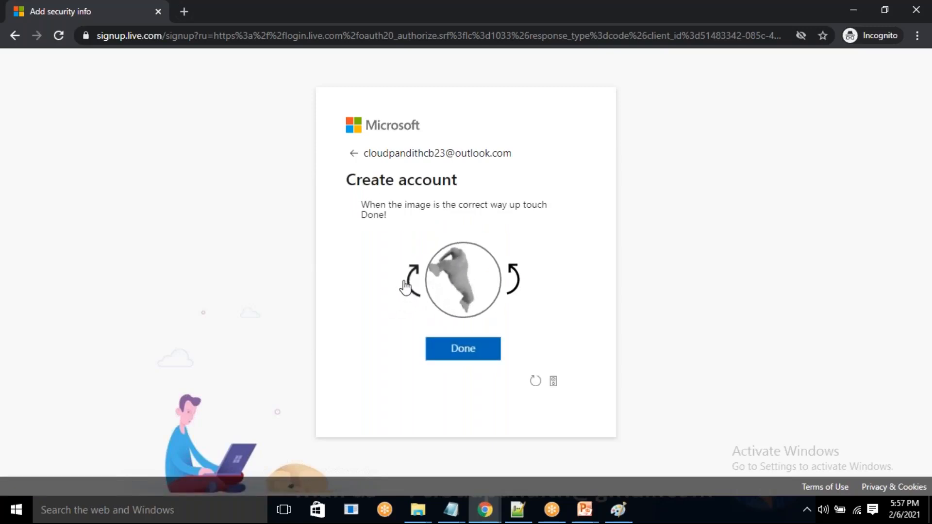
pyautogui.click(479, 356)
pyautogui.click(518, 284)
pyautogui.click(515, 288)
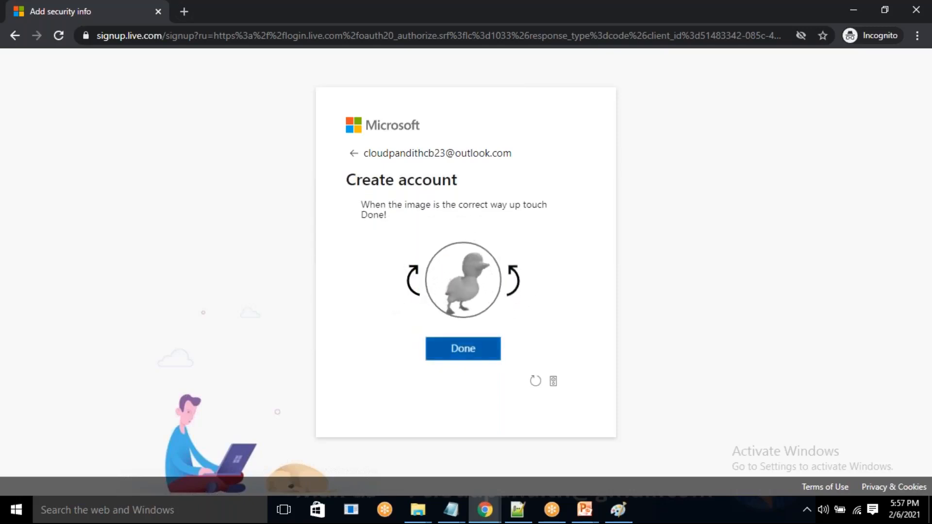
pyautogui.click(474, 350)
pyautogui.click(514, 287)
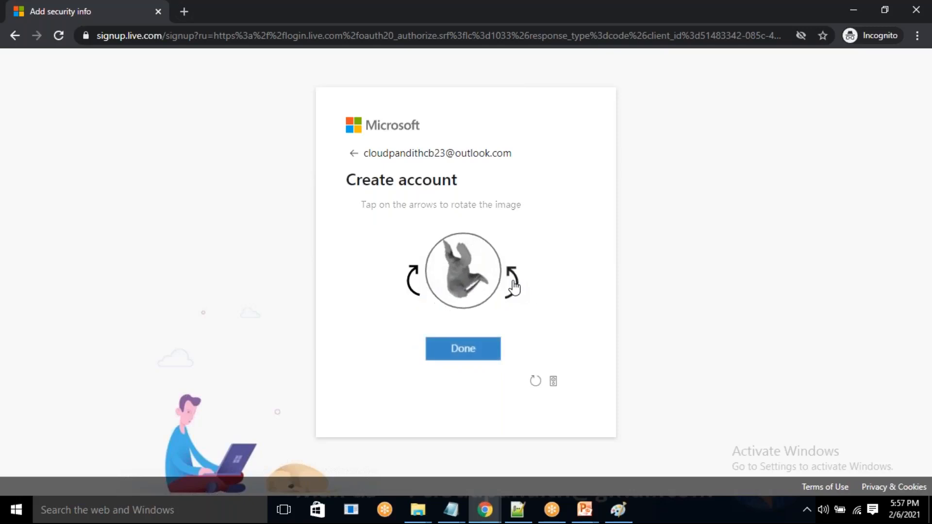
pyautogui.click(408, 290)
pyautogui.click(408, 290)
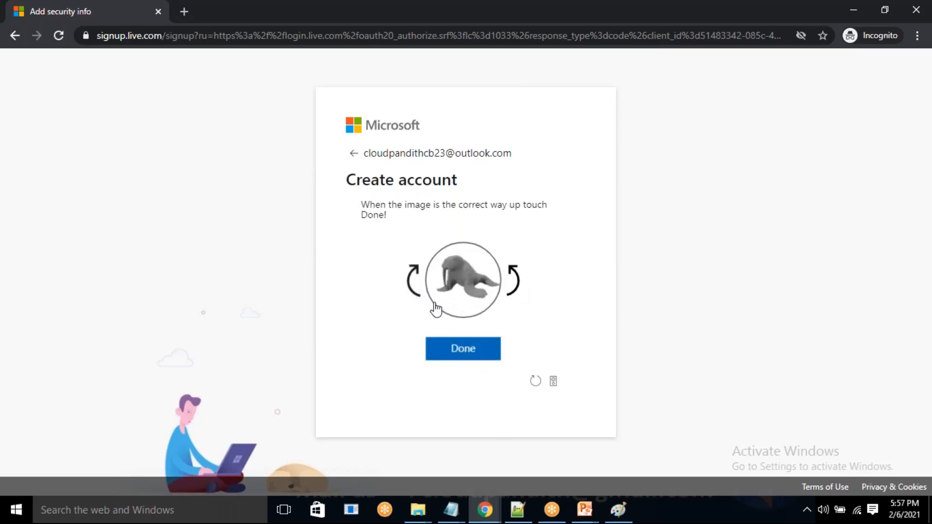
pyautogui.click(461, 345)
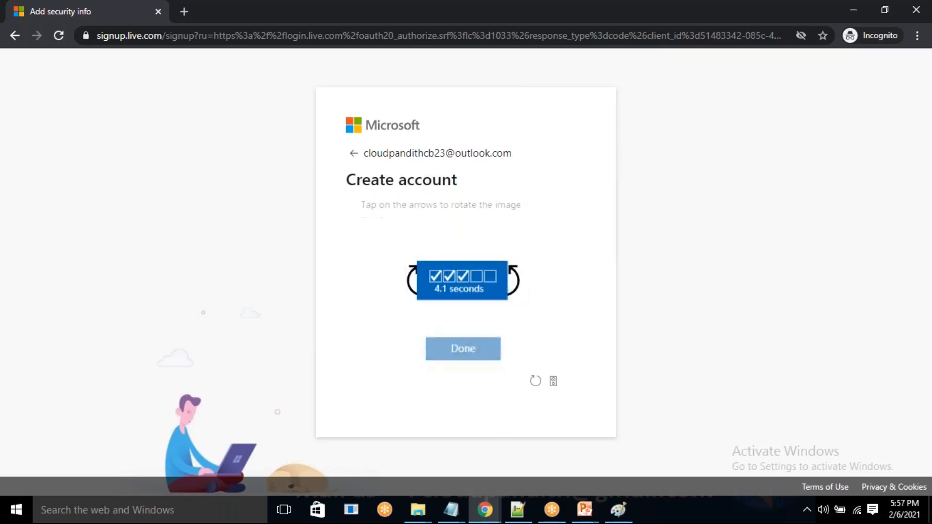
pyautogui.click(511, 290)
pyautogui.click(512, 290)
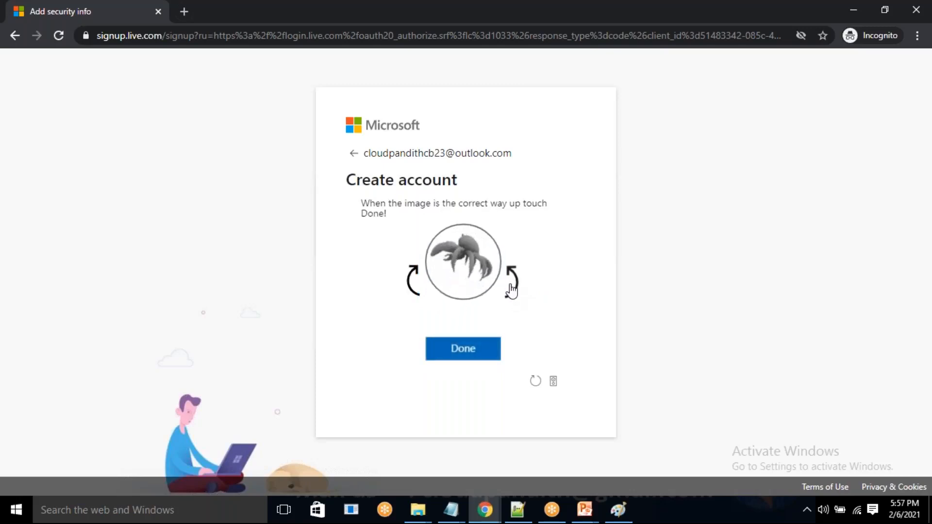
pyautogui.click(467, 347)
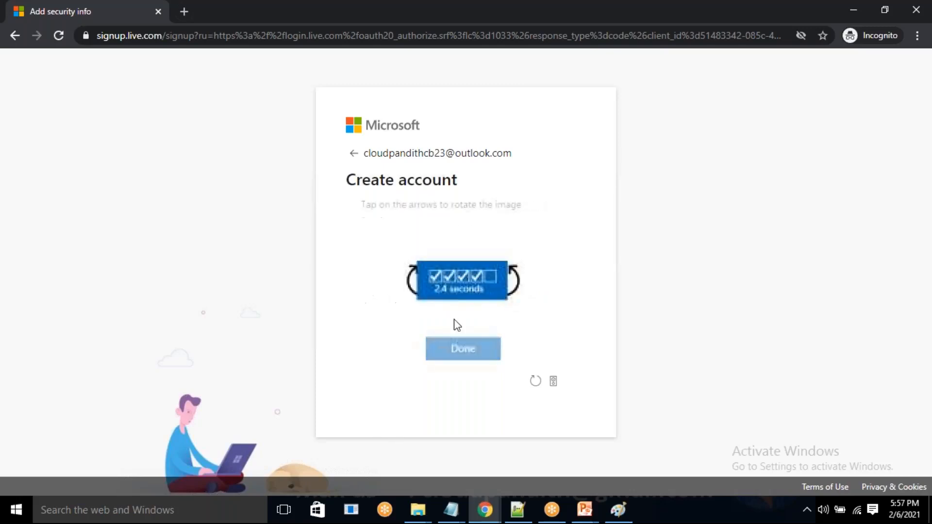
pyautogui.click(516, 289)
pyautogui.click(464, 354)
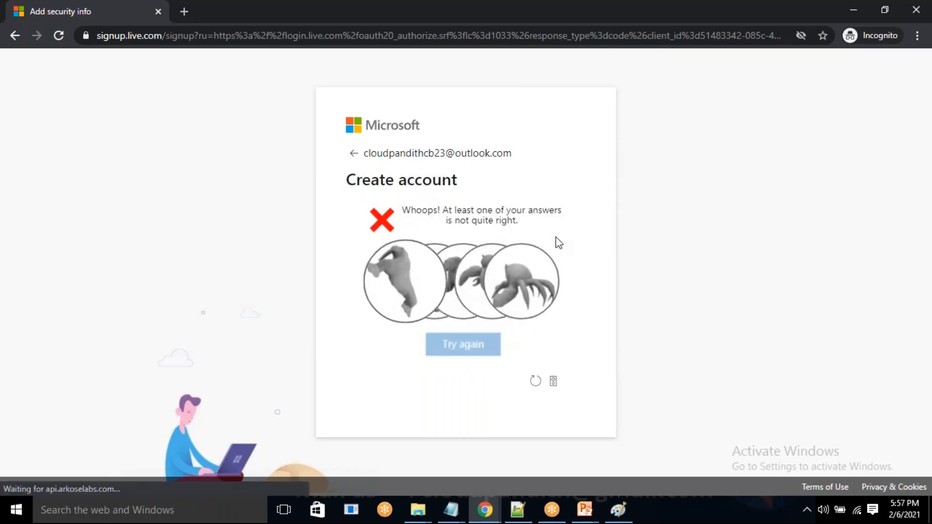
# Retry the verification, turning each of the five animal images upright and submitting them to create the account.
pyautogui.click(466, 351)
pyautogui.click(515, 280)
pyautogui.click(458, 354)
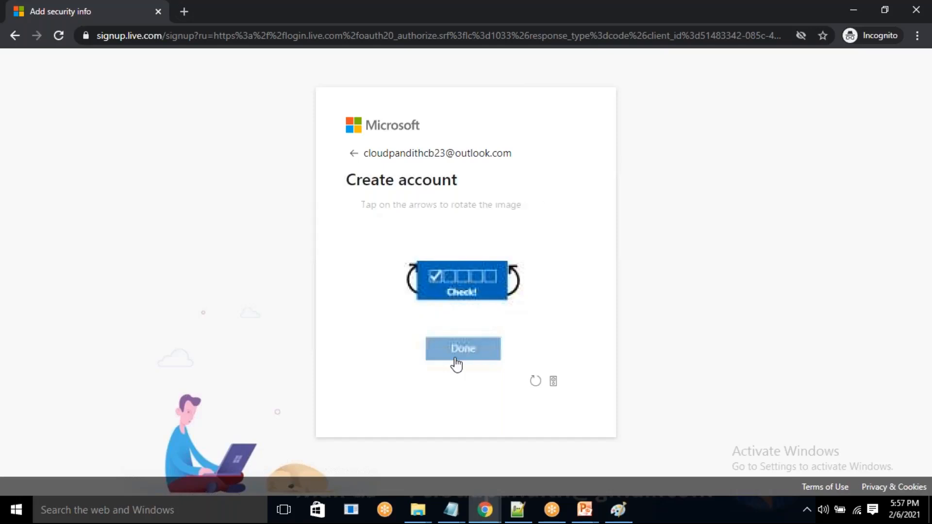
pyautogui.click(517, 285)
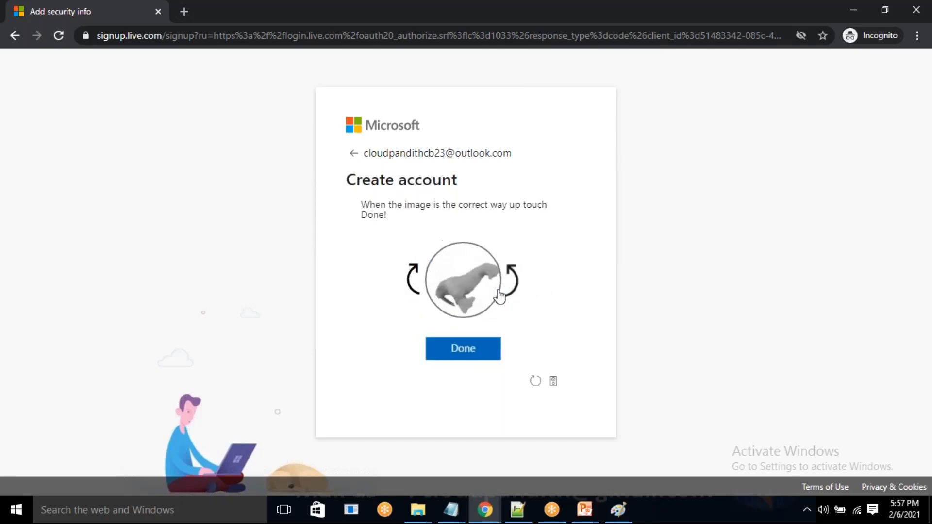
pyautogui.click(415, 291)
pyautogui.click(462, 351)
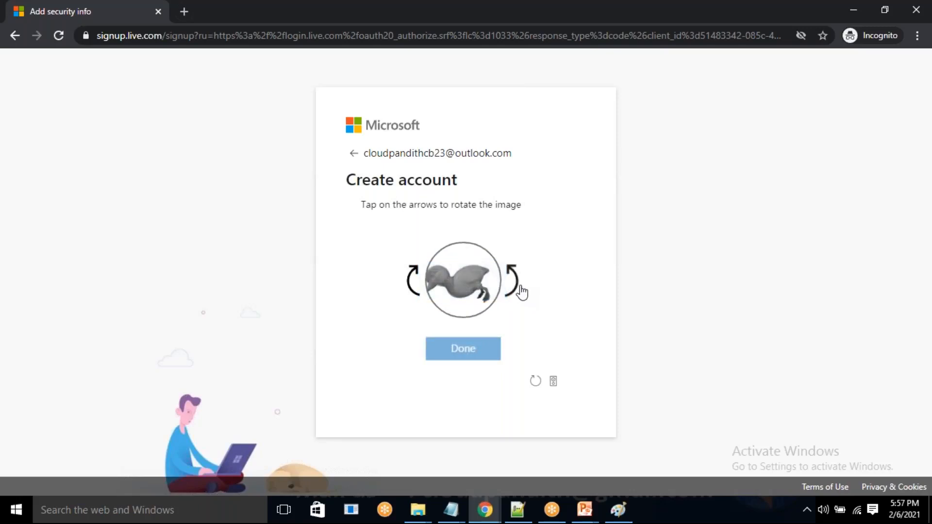
pyautogui.click(412, 293)
pyautogui.click(465, 357)
pyautogui.click(516, 292)
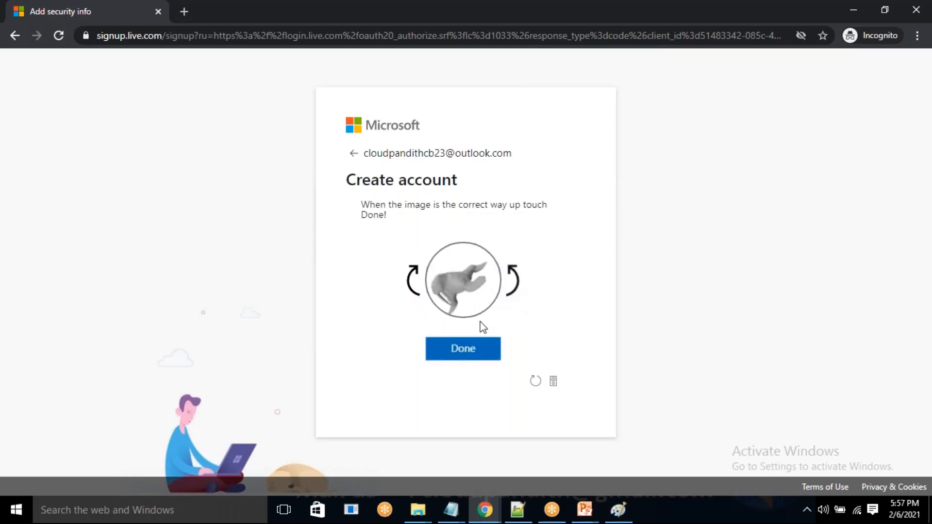
pyautogui.click(439, 348)
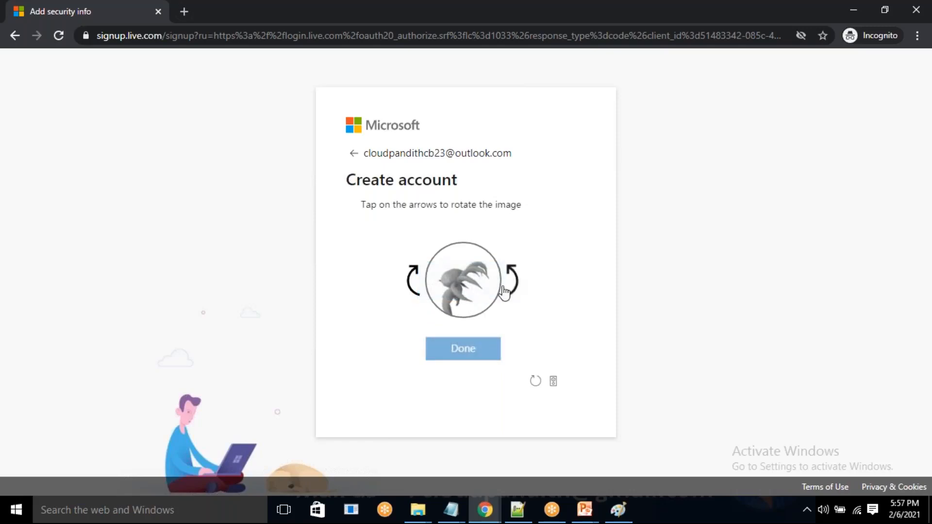
pyautogui.click(414, 287)
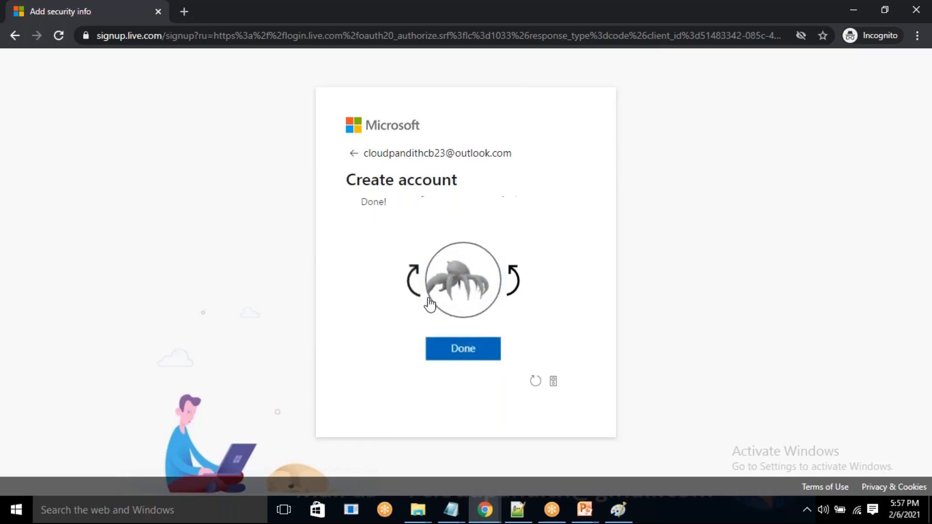
pyautogui.click(476, 349)
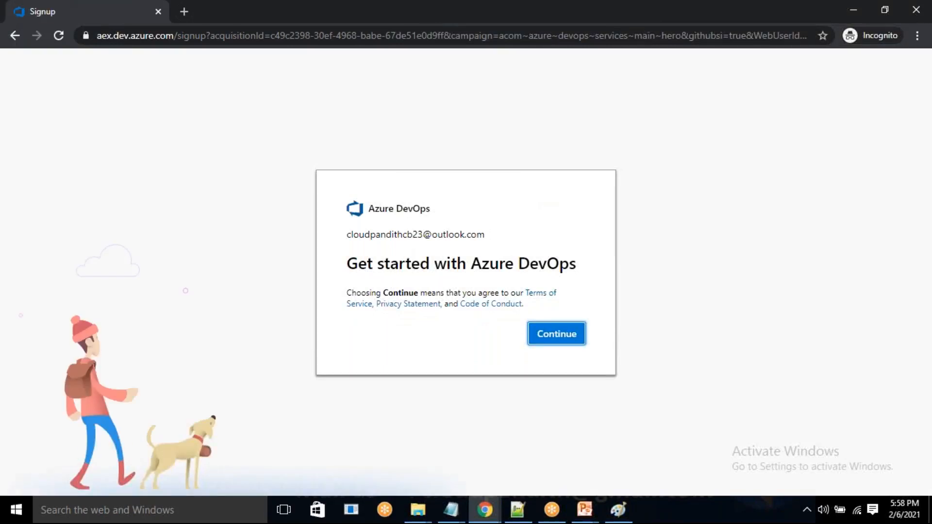
# Continue the Azure DevOps sign-up, pick the country/region by searching for "ind", and accept the terms to proceed.
pyautogui.click(554, 341)
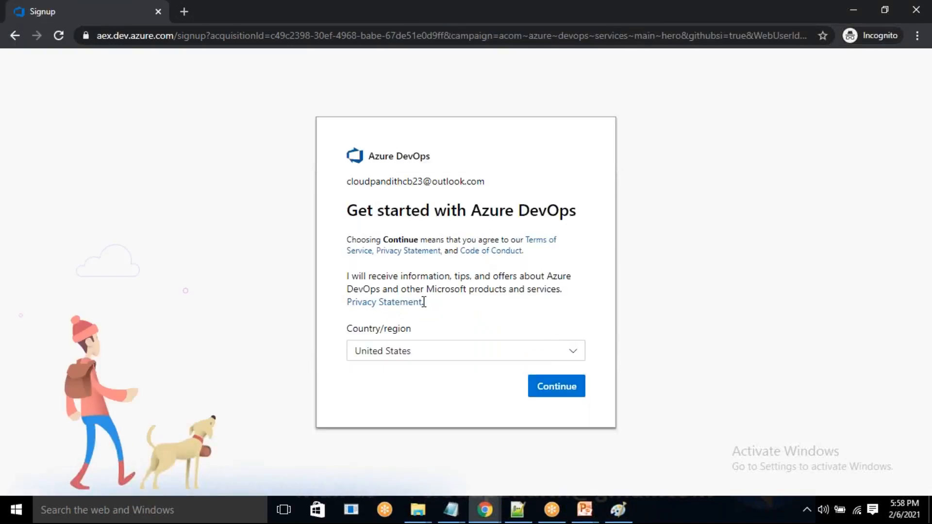
pyautogui.click(558, 354)
pyautogui.write('i')
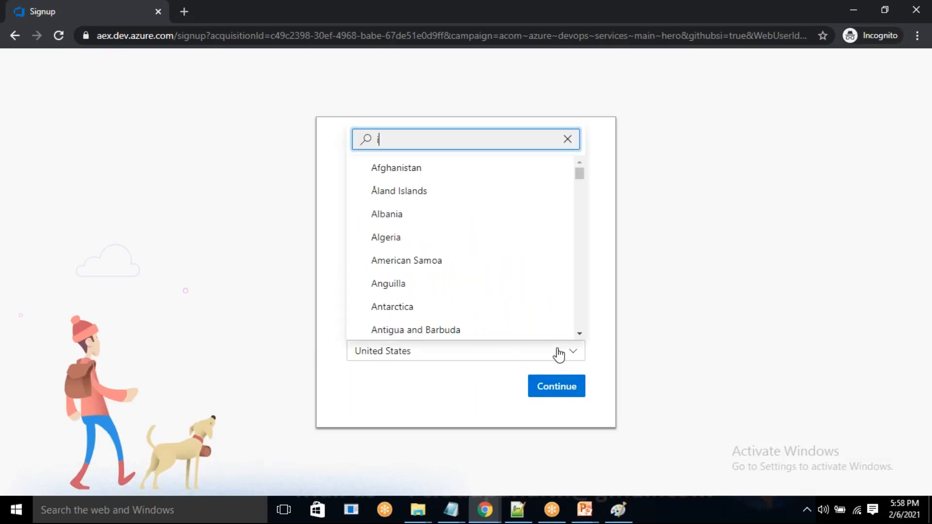
pyautogui.write('ndi')
pyautogui.click(390, 324)
pyautogui.click(556, 386)
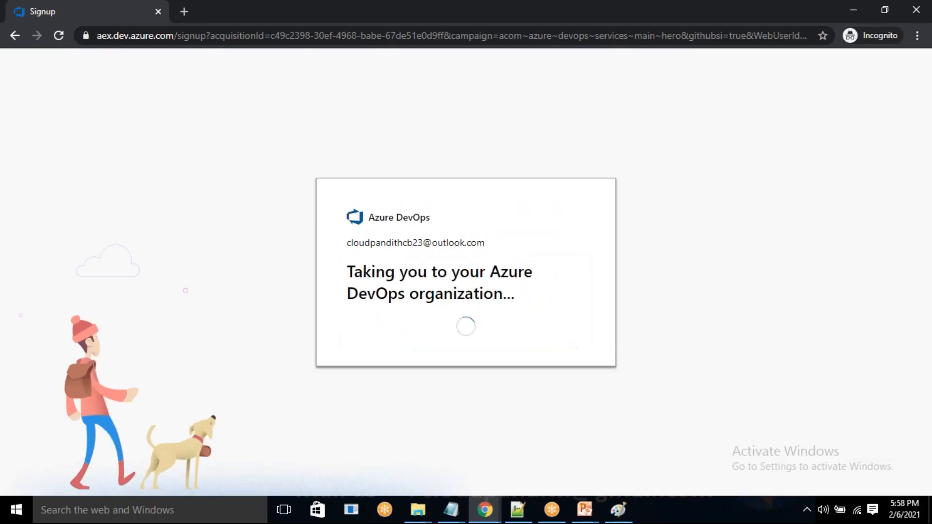
pyautogui.moveTo(431, 270); pyautogui.dragTo(549, 281)
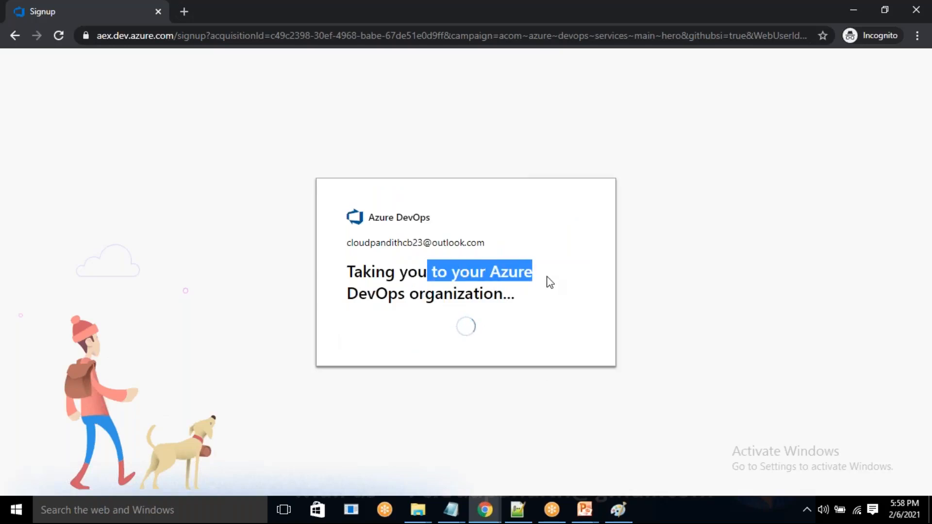
pyautogui.moveTo(389, 294); pyautogui.dragTo(562, 304)
pyautogui.click(563, 305)
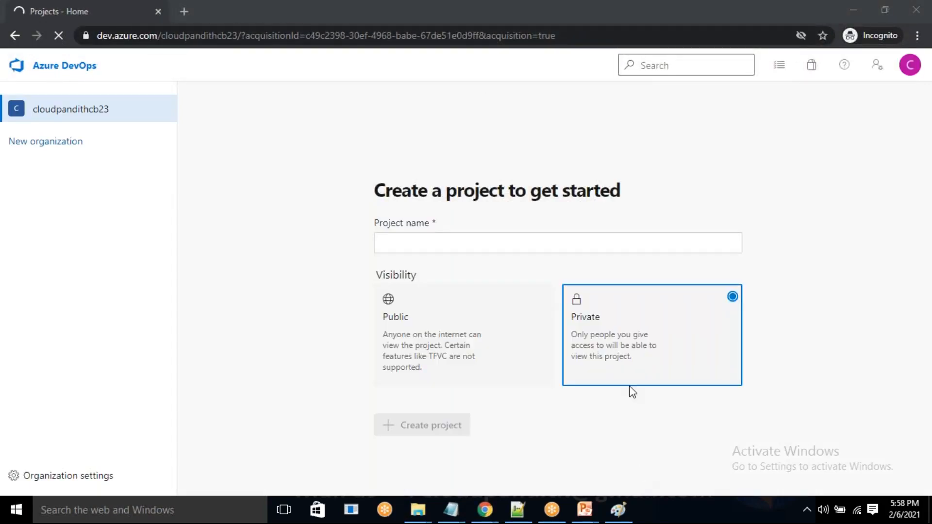
# Sketch red pen diagrams of organizations branching into several projects over the project creation page, and clear the drawing.
pyautogui.moveTo(503, 114)
pyautogui.mouseDown()
pyautogui.moveTo(469, 160)
pyautogui.moveTo(328, 242)
pyautogui.mouseUp()
pyautogui.moveTo(281, 278); pyautogui.dragTo(295, 325)
pyautogui.moveTo(281, 248)
pyautogui.mouseDown()
pyautogui.moveTo(278, 284)
pyautogui.moveTo(329, 373)
pyautogui.mouseUp()
pyautogui.moveTo(463, 170); pyautogui.dragTo(474, 273)
pyautogui.click(464, 317)
pyautogui.moveTo(464, 317)
pyautogui.mouseDown()
pyautogui.moveTo(471, 345)
pyautogui.moveTo(458, 298)
pyautogui.moveTo(453, 312)
pyautogui.mouseUp()
pyautogui.moveTo(483, 315); pyautogui.dragTo(525, 318)
pyautogui.moveTo(495, 143); pyautogui.dragTo(567, 265)
pyautogui.moveTo(576, 278)
pyautogui.mouseDown()
pyautogui.moveTo(576, 259)
pyautogui.moveTo(582, 294)
pyautogui.mouseUp()
pyautogui.moveTo(615, 309)
pyautogui.mouseDown()
pyautogui.moveTo(633, 314)
pyautogui.moveTo(622, 356)
pyautogui.mouseUp()
pyautogui.moveTo(608, 297); pyautogui.dragTo(613, 357)
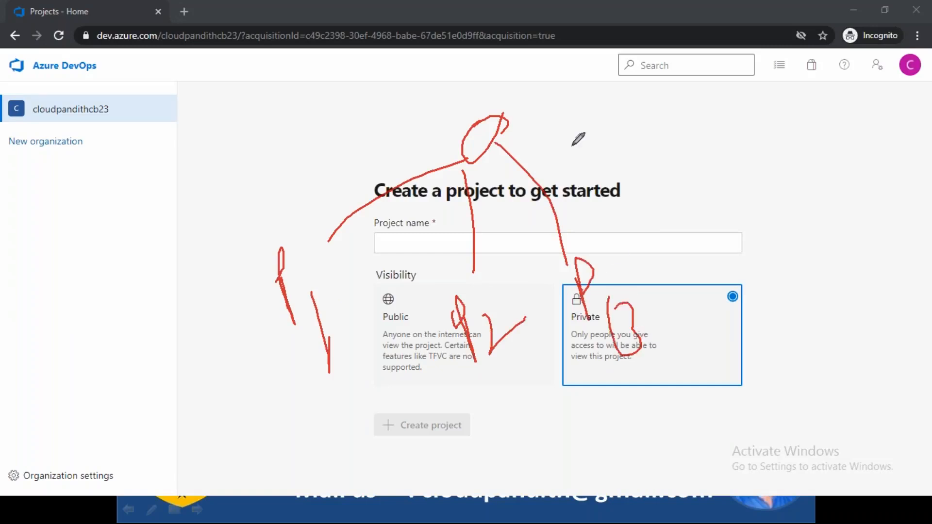
pyautogui.moveTo(692, 116)
pyautogui.mouseDown()
pyautogui.moveTo(684, 103)
pyautogui.moveTo(694, 112)
pyautogui.mouseUp()
pyautogui.moveTo(789, 117); pyautogui.dragTo(777, 143)
pyautogui.moveTo(669, 157)
pyautogui.mouseDown()
pyautogui.moveTo(610, 240)
pyautogui.moveTo(635, 207)
pyautogui.mouseUp()
pyautogui.moveTo(658, 170); pyautogui.dragTo(689, 222)
pyautogui.moveTo(690, 174); pyautogui.dragTo(744, 219)
pyautogui.moveTo(626, 249)
pyautogui.mouseDown()
pyautogui.moveTo(654, 249)
pyautogui.moveTo(672, 273)
pyautogui.mouseUp()
pyautogui.moveTo(693, 255)
pyautogui.mouseDown()
pyautogui.moveTo(700, 274)
pyautogui.moveTo(708, 262)
pyautogui.moveTo(760, 258)
pyautogui.mouseUp()
pyautogui.click(712, 254)
pyautogui.press('Escape')
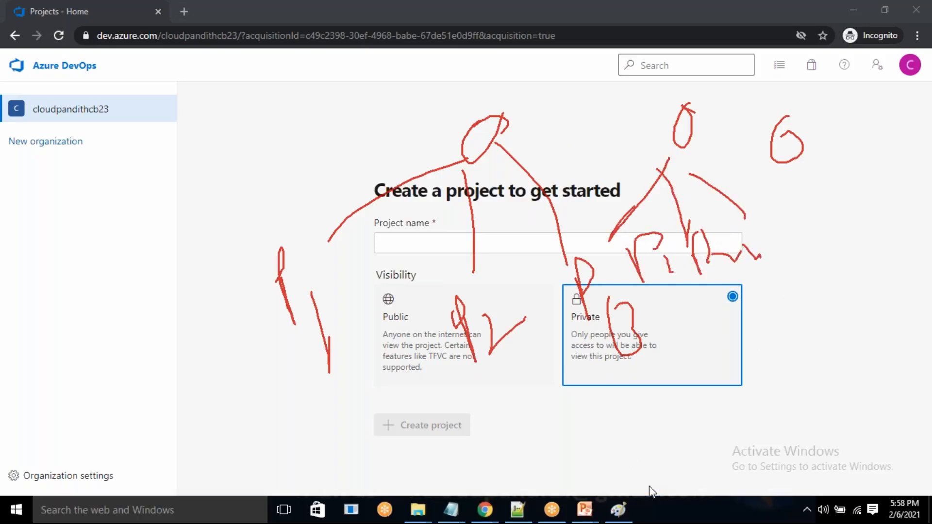
pyautogui.click(636, 450)
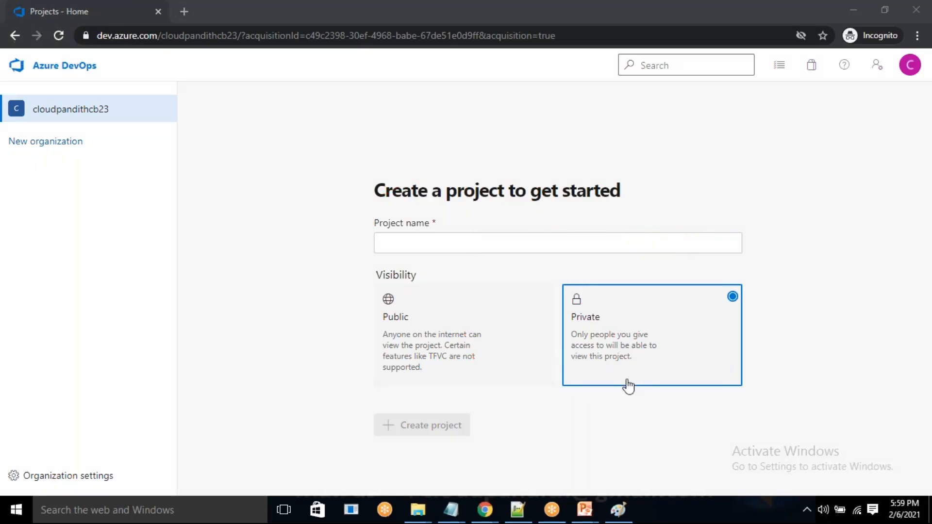
# Mark the current organization, the New organization link, the project name field and the Public and Private options with the red pen.
pyautogui.hotkey('ctrl', 'p')
pyautogui.moveTo(143, 94)
pyautogui.mouseDown()
pyautogui.moveTo(63, 81)
pyautogui.moveTo(9, 124)
pyautogui.moveTo(150, 92)
pyautogui.mouseUp()
pyautogui.moveTo(85, 142)
pyautogui.mouseDown()
pyautogui.moveTo(95, 158)
pyautogui.moveTo(129, 128)
pyautogui.mouseUp()
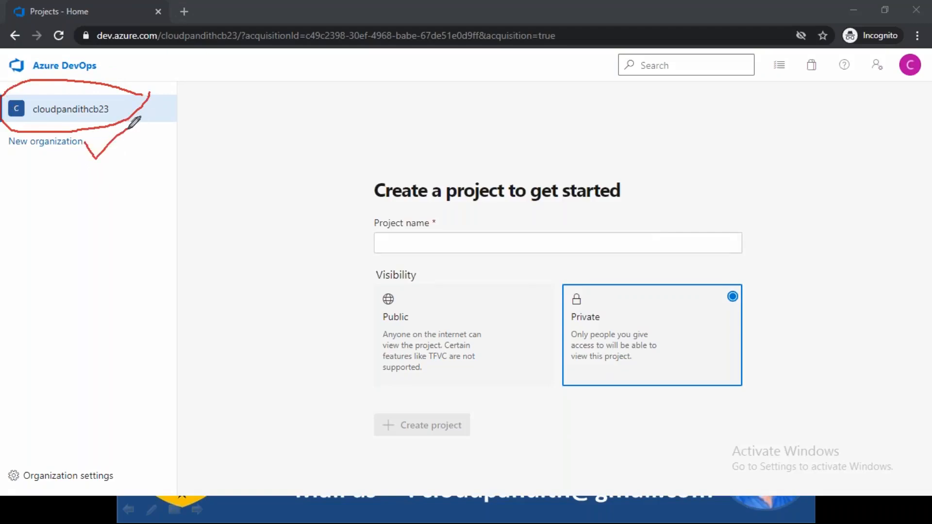
pyautogui.moveTo(112, 106)
pyautogui.mouseDown()
pyautogui.moveTo(117, 112)
pyautogui.moveTo(132, 95)
pyautogui.mouseUp()
pyautogui.moveTo(384, 237)
pyautogui.mouseDown()
pyautogui.moveTo(419, 238)
pyautogui.moveTo(387, 253)
pyautogui.mouseUp()
pyautogui.moveTo(466, 259); pyautogui.dragTo(447, 305)
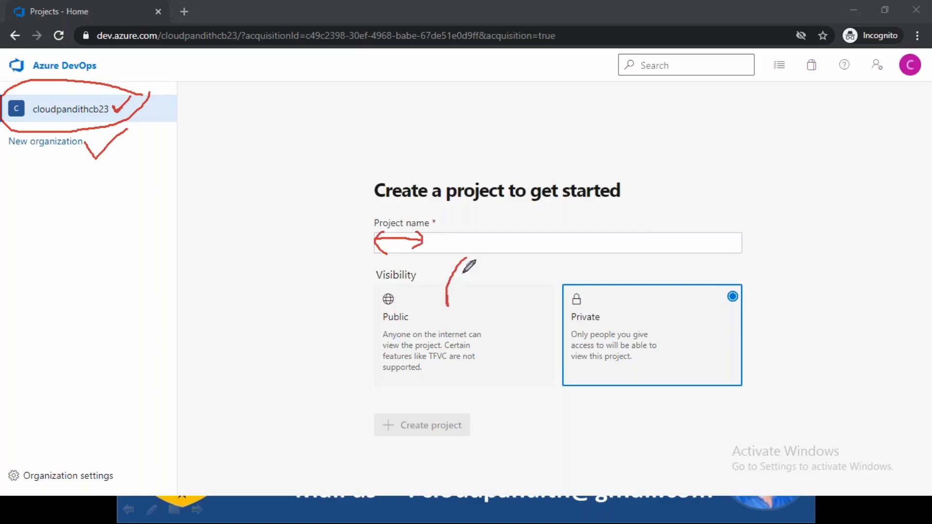
pyautogui.moveTo(502, 252); pyautogui.dragTo(568, 297)
pyautogui.moveTo(569, 293); pyautogui.dragTo(583, 263)
pyautogui.moveTo(478, 245)
pyautogui.mouseDown()
pyautogui.moveTo(460, 309)
pyautogui.moveTo(433, 291)
pyautogui.moveTo(483, 302)
pyautogui.moveTo(578, 294)
pyautogui.mouseUp()
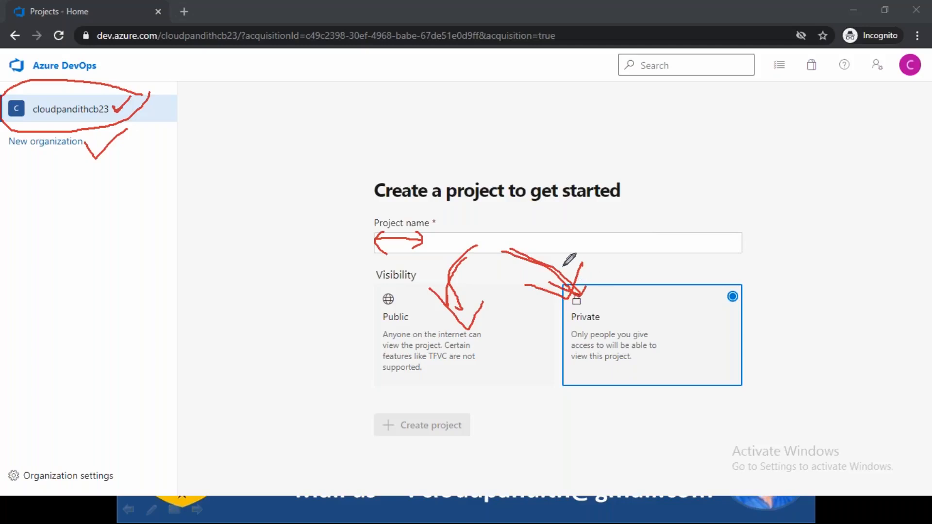
pyautogui.moveTo(511, 248); pyautogui.dragTo(575, 293)
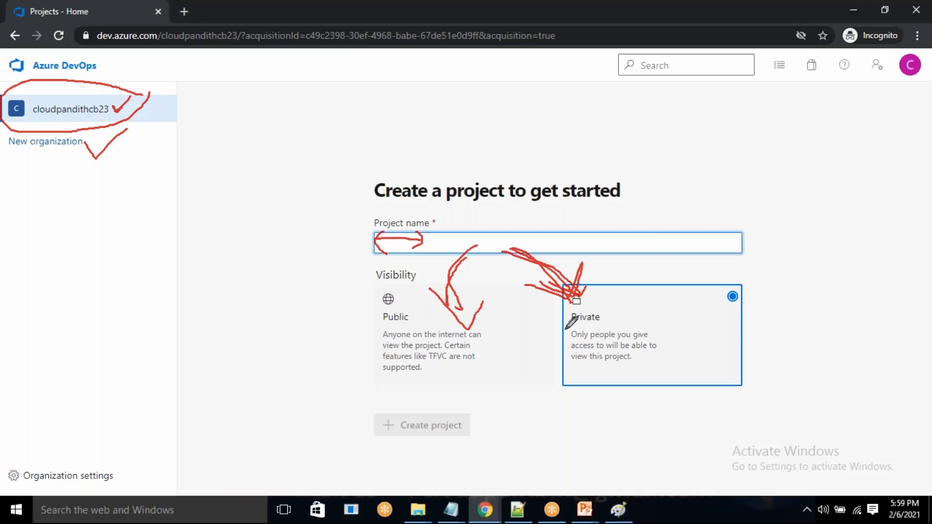
# Switch to the Chrome window showing the cloudpandithadlsv2dev containers and clear the pen annotations from the screen.
pyautogui.hotkey('alt', 'Tab')
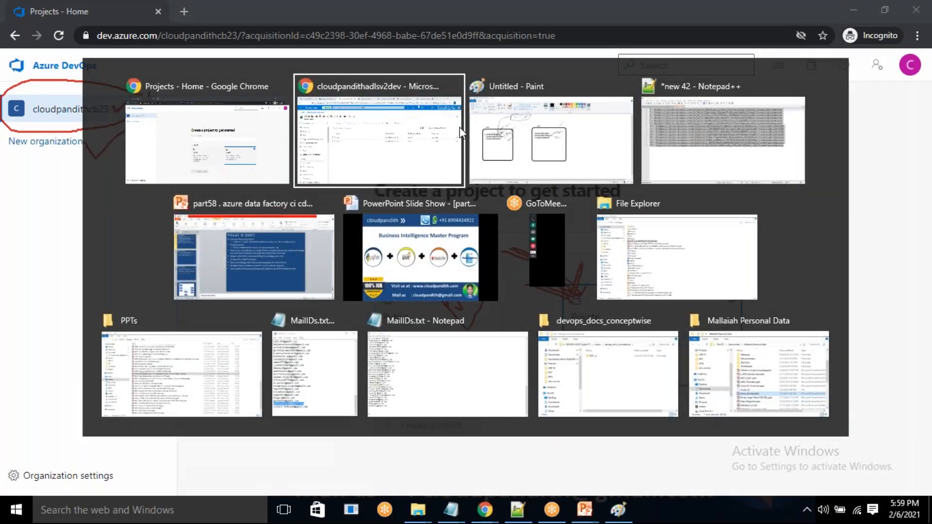
pyautogui.click(460, 132)
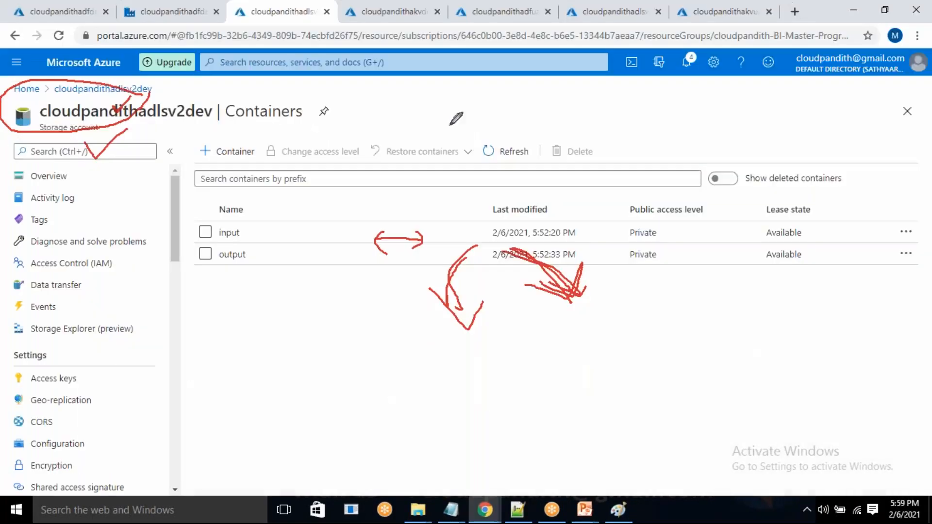
pyautogui.click(659, 491)
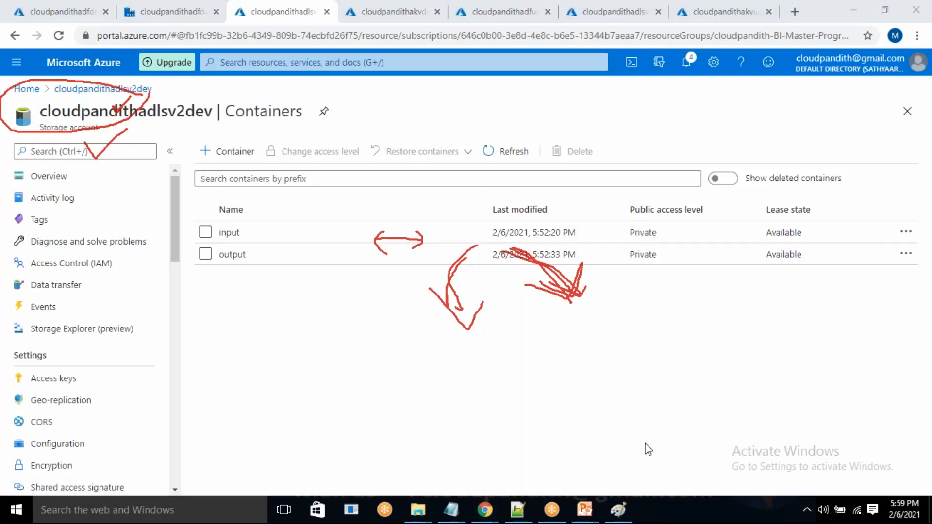
pyautogui.click(647, 448)
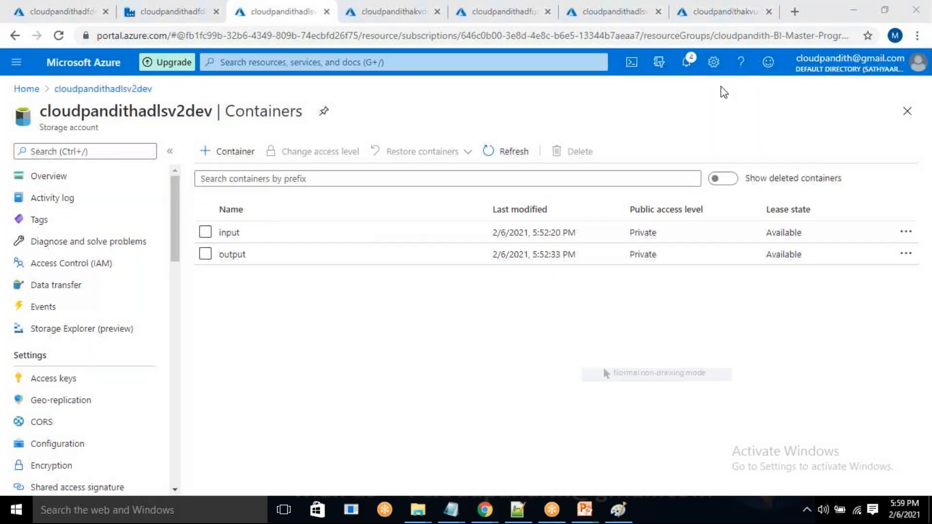
# Open the existing Azure DevOps organization in a new browser tab and return to the cloudpandithadfdev data factory overview.
pyautogui.click(794, 12)
pyautogui.click(795, 14)
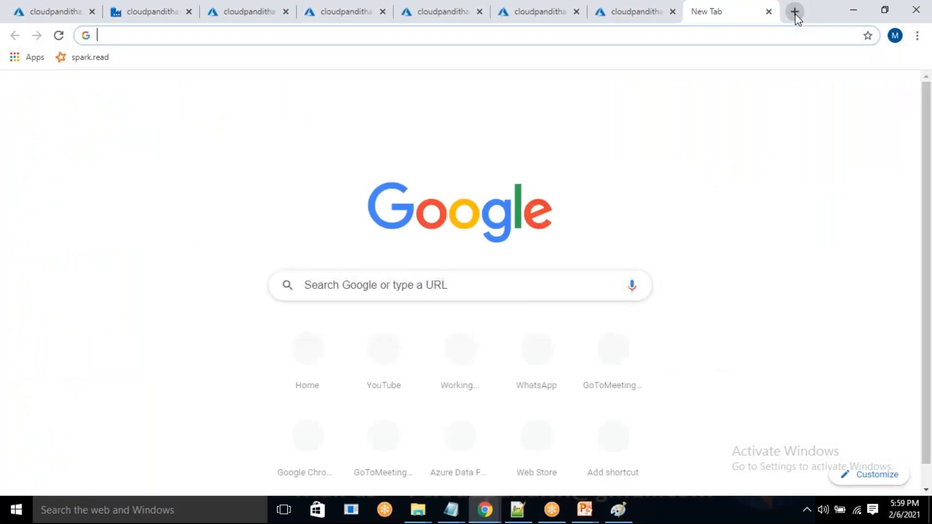
pyautogui.write('dev')
pyautogui.press('Return')
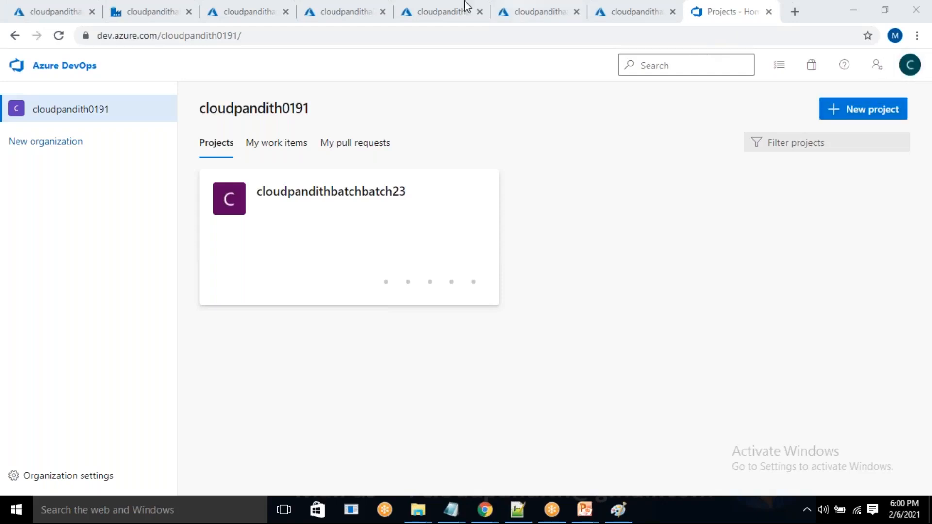
pyautogui.click(54, 5)
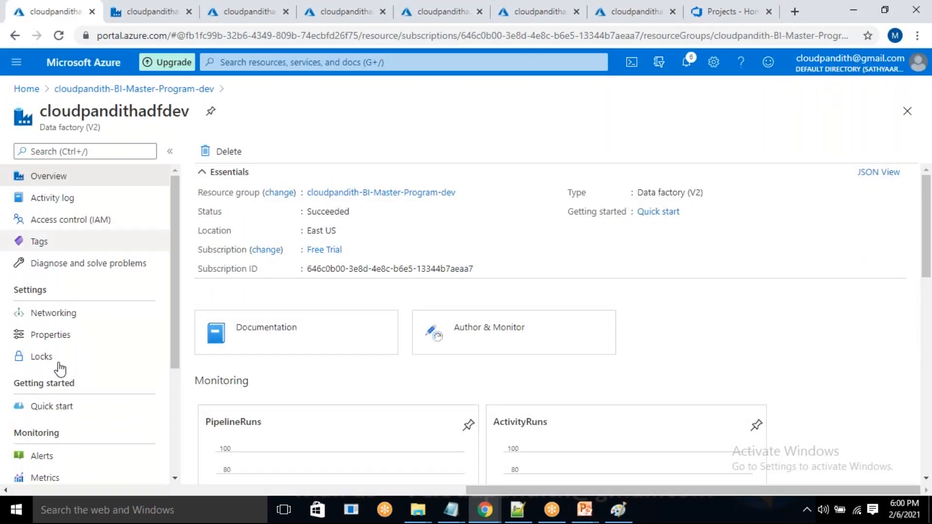
# Look up the managed identity tenant ID in the cloudpandithadfdev data factory properties and return to its resource group.
pyautogui.click(85, 339)
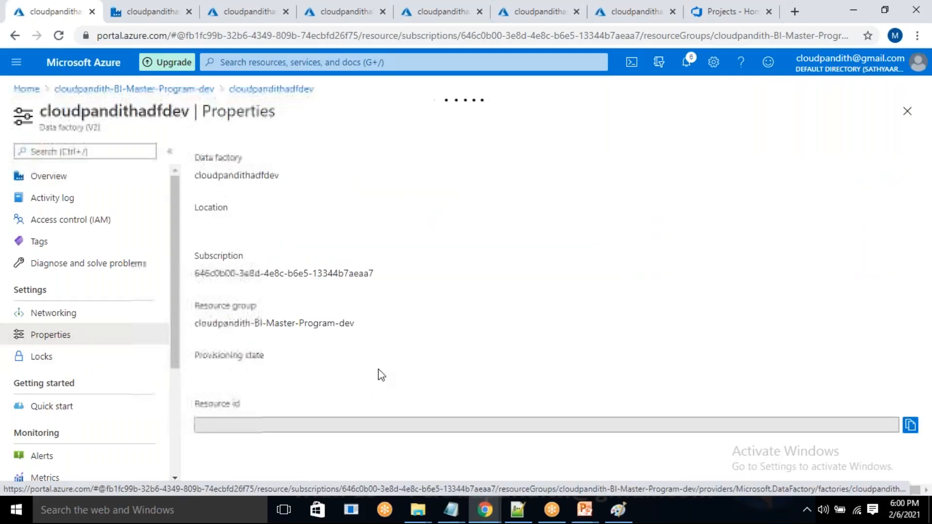
pyautogui.scroll(-2, 254, 366)
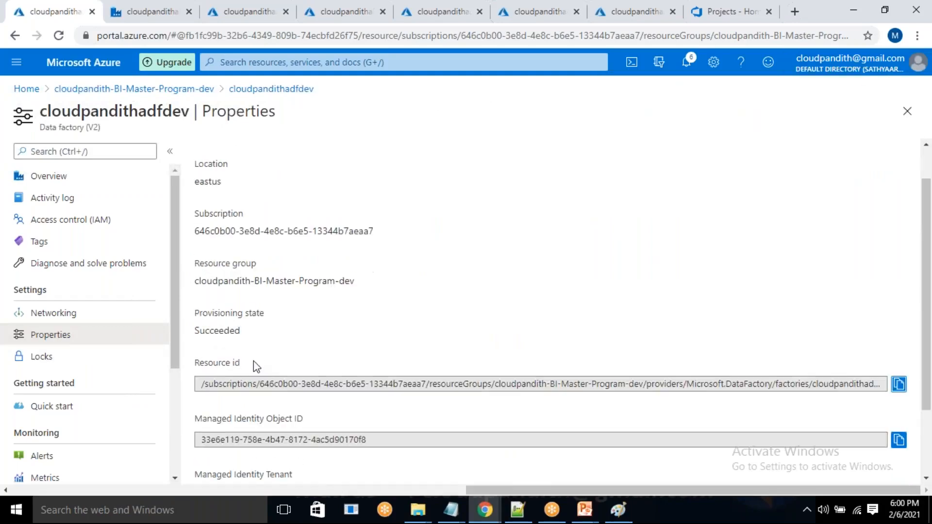
pyautogui.scroll(2, 253, 420)
pyautogui.scroll(-3, 253, 420)
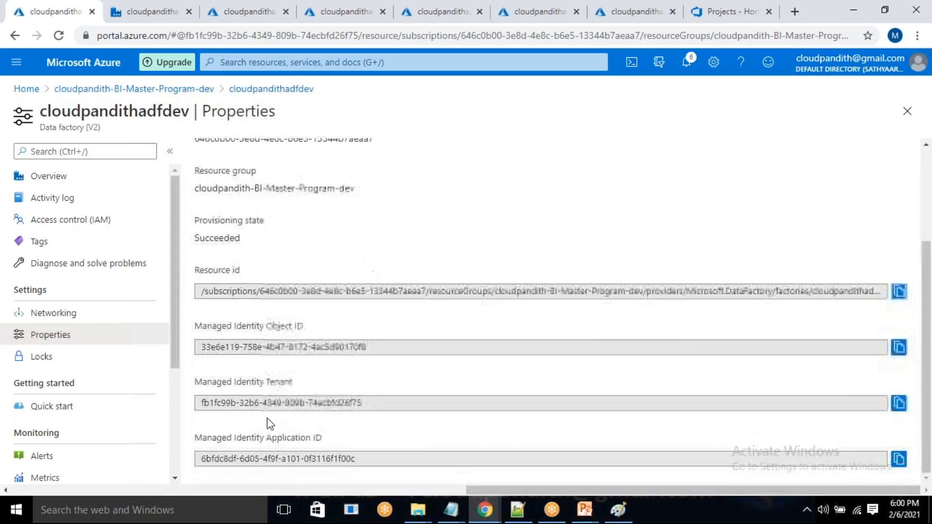
pyautogui.moveTo(201, 403); pyautogui.dragTo(219, 405)
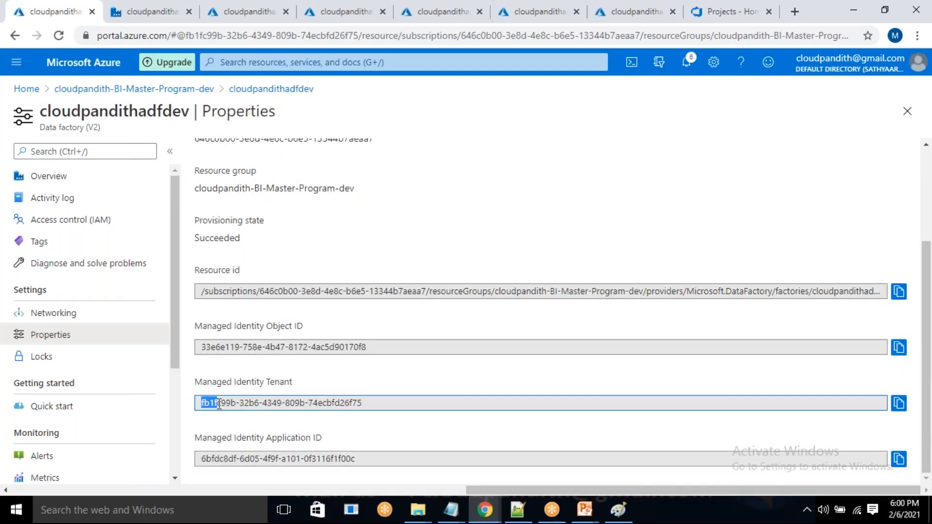
pyautogui.click(212, 362)
pyautogui.moveTo(202, 405); pyautogui.dragTo(220, 403)
pyautogui.click(205, 93)
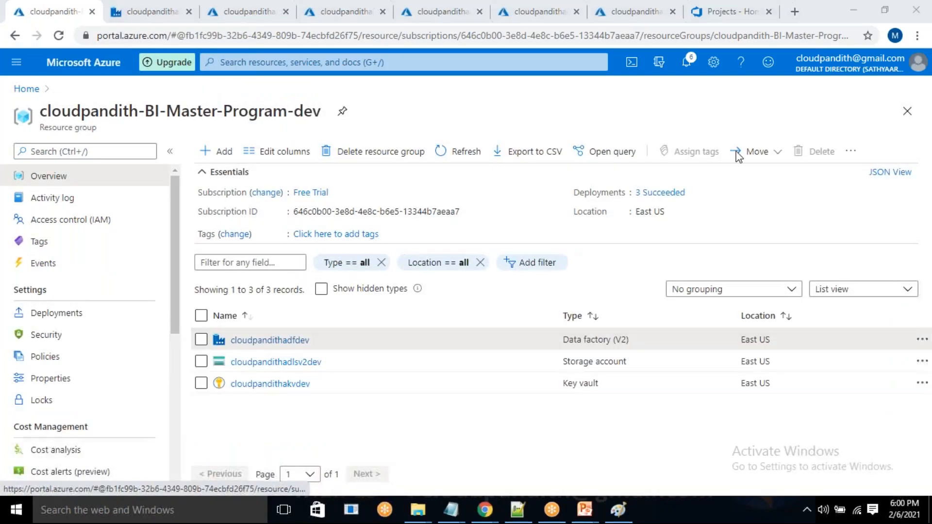
# Switch Azure DevOps to the Default Directory whose ID starts with fb1fc99b, matching the data factory's managed identity tenant.
pyautogui.click(731, 13)
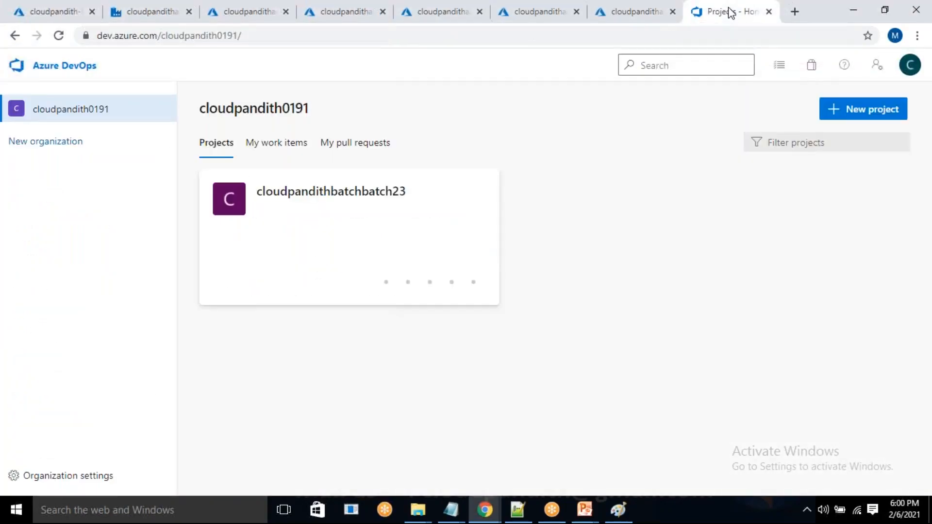
pyautogui.click(912, 67)
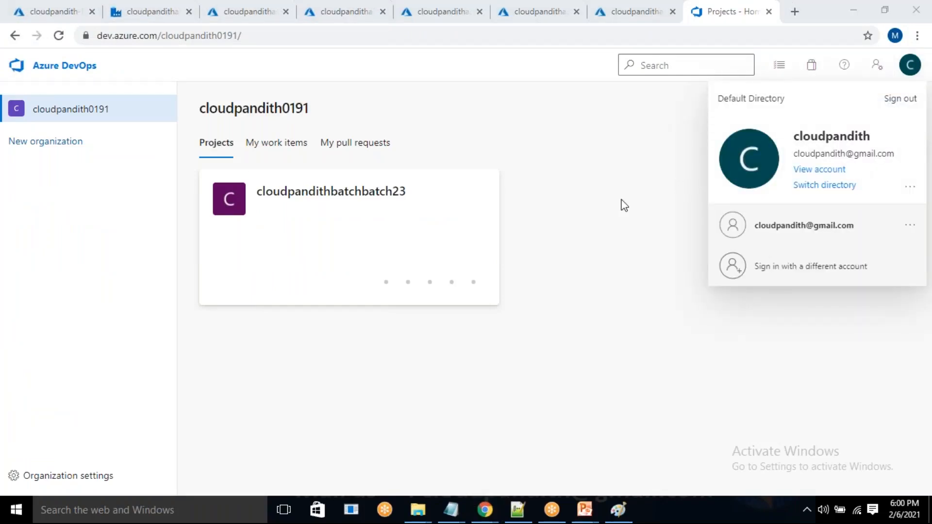
pyautogui.click(825, 187)
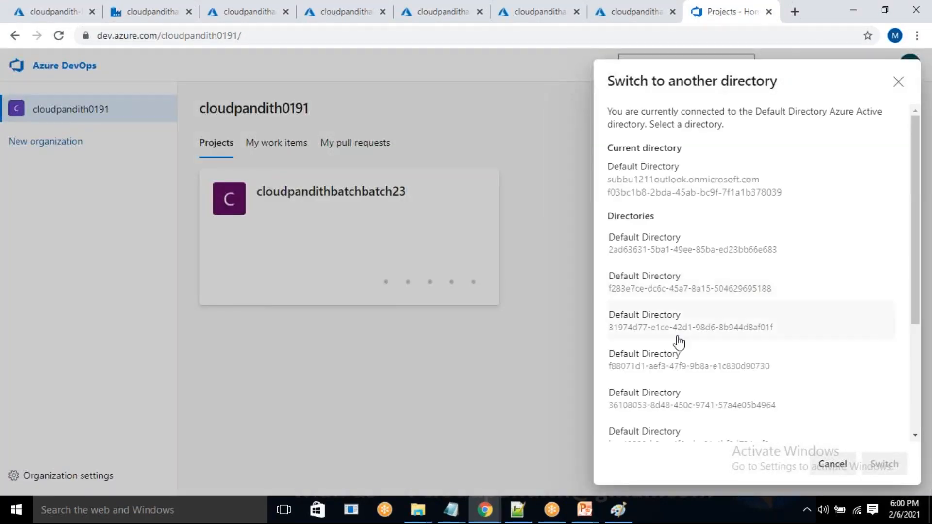
pyautogui.scroll(-1, 641, 405)
pyautogui.scroll(1, 645, 417)
pyautogui.scroll(-4, 635, 350)
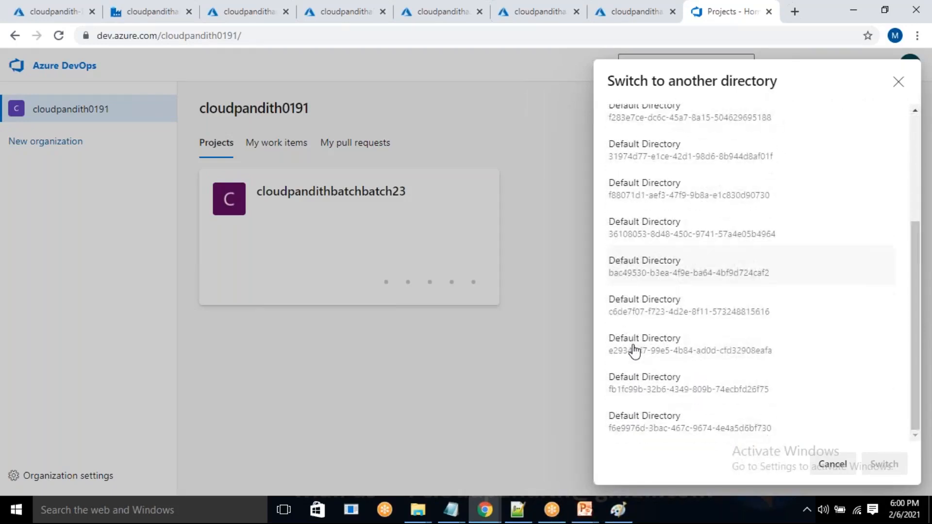
pyautogui.click(643, 391)
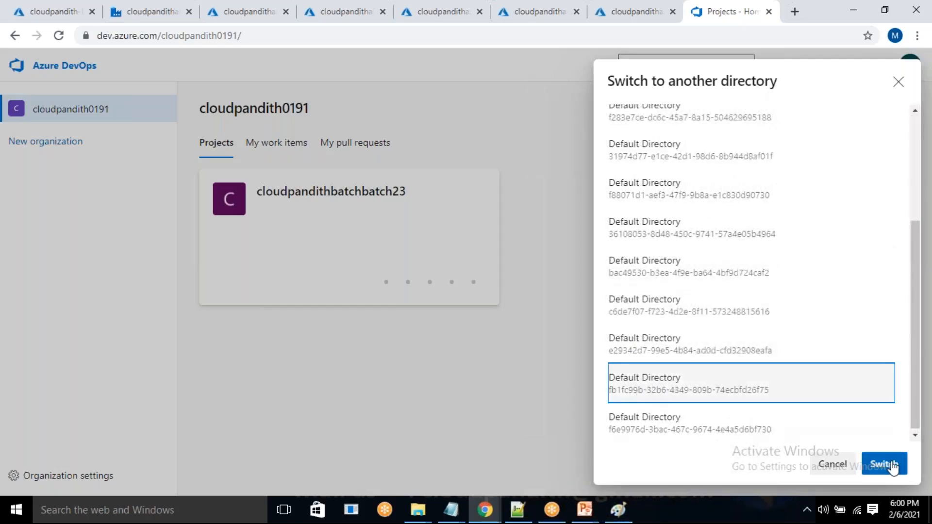
pyautogui.click(892, 464)
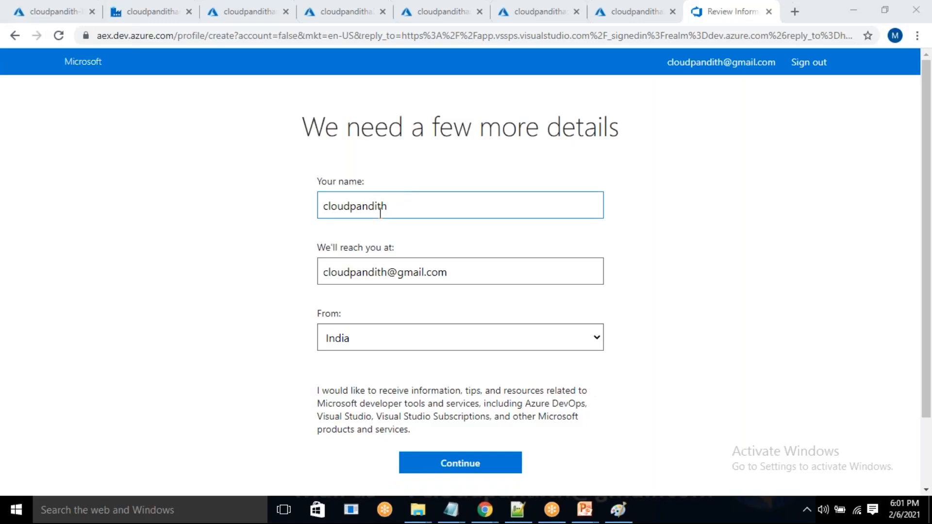
# Submit the prefilled profile details for the selected directory with India as the country.
pyautogui.scroll(-1, 437, 391)
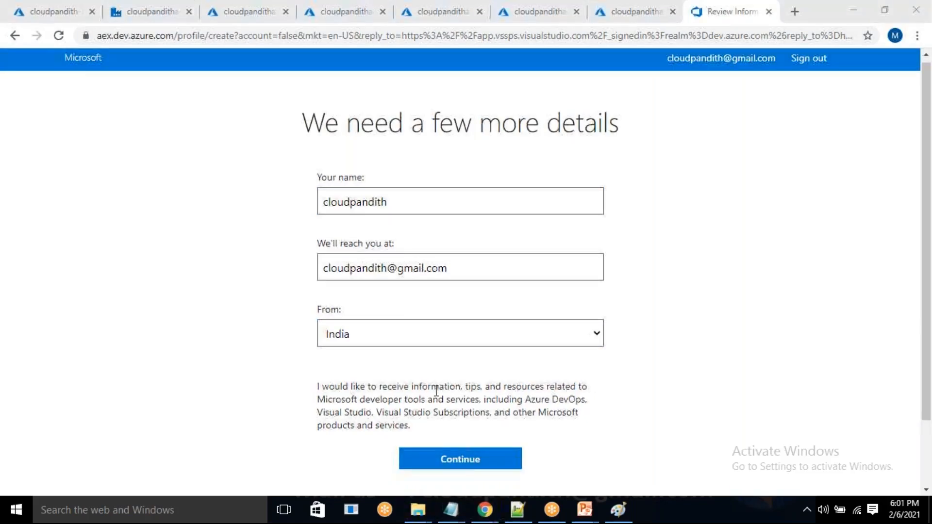
pyautogui.scroll(-3, 436, 391)
pyautogui.click(436, 386)
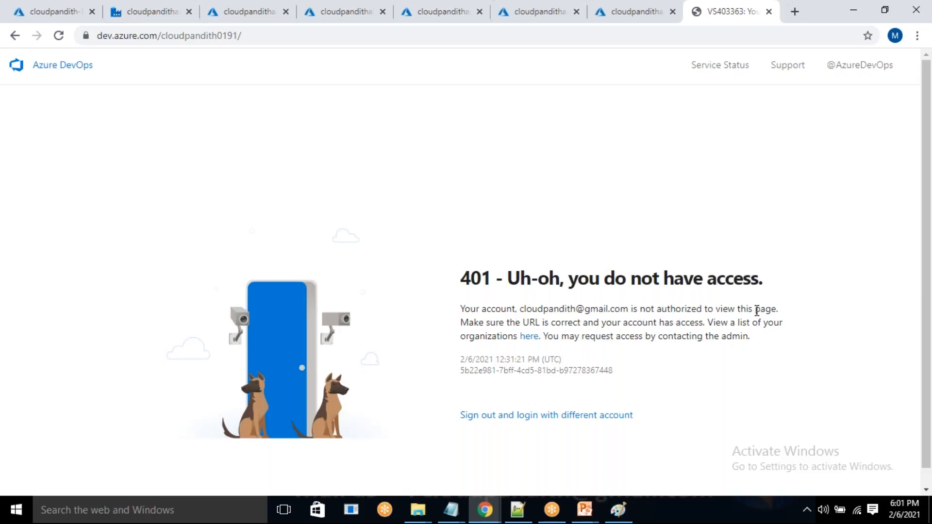
# Reload the access error page, sign out of Azure DevOps, and sign back in with the same account and its password.
pyautogui.click(58, 38)
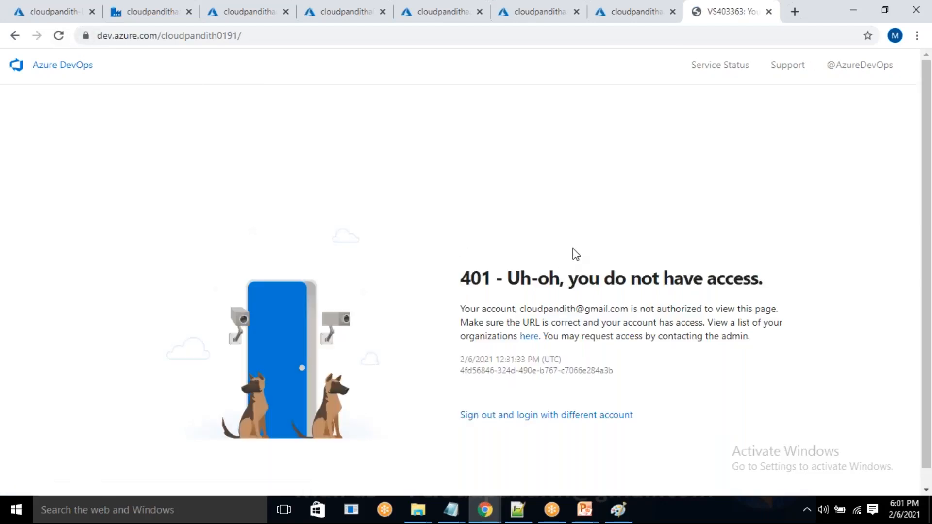
pyautogui.click(526, 416)
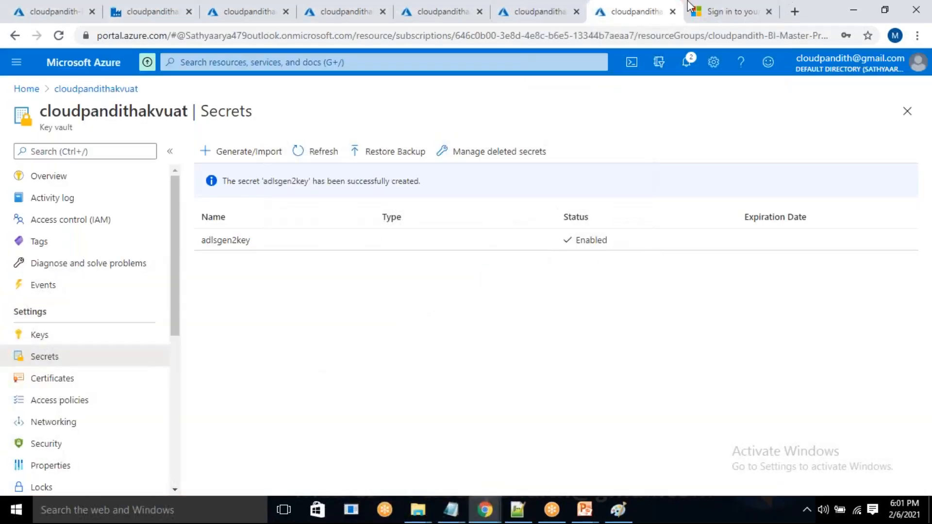
pyautogui.click(730, 14)
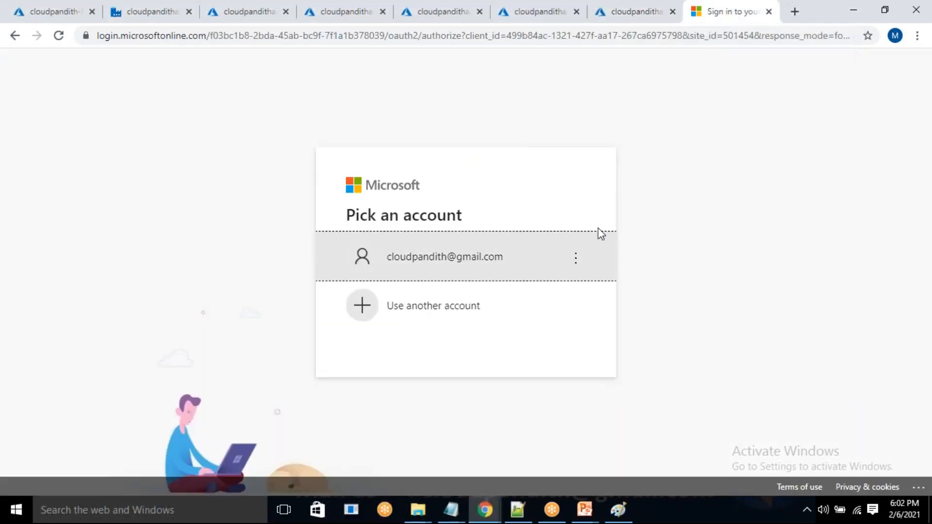
pyautogui.click(466, 274)
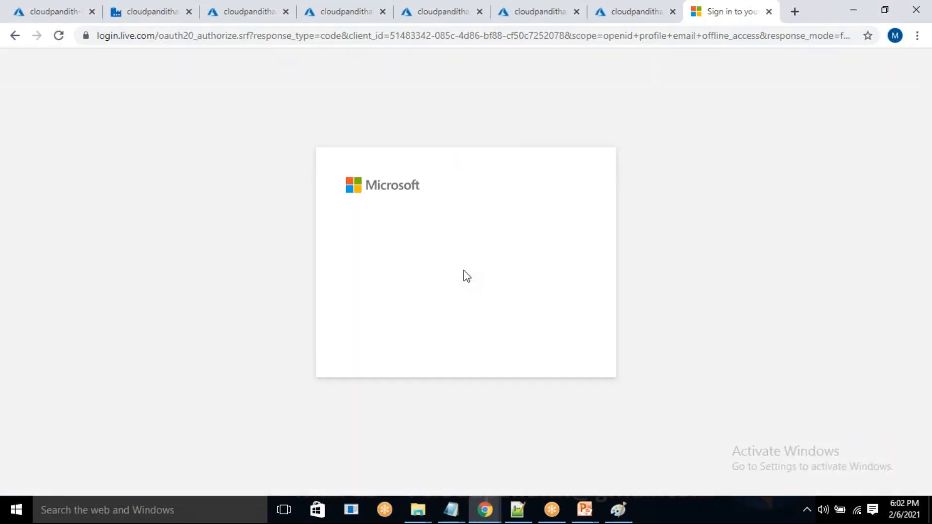
pyautogui.write('*************')
pyautogui.press('Return')
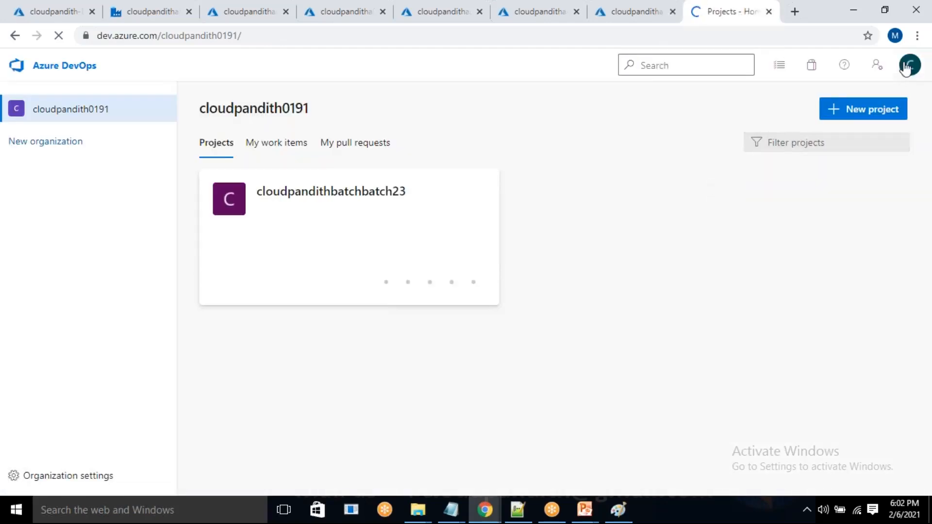
# Switch Azure DevOps to the fb1fc99b directory again, open the account's organization list and close the access error page.
pyautogui.click(908, 63)
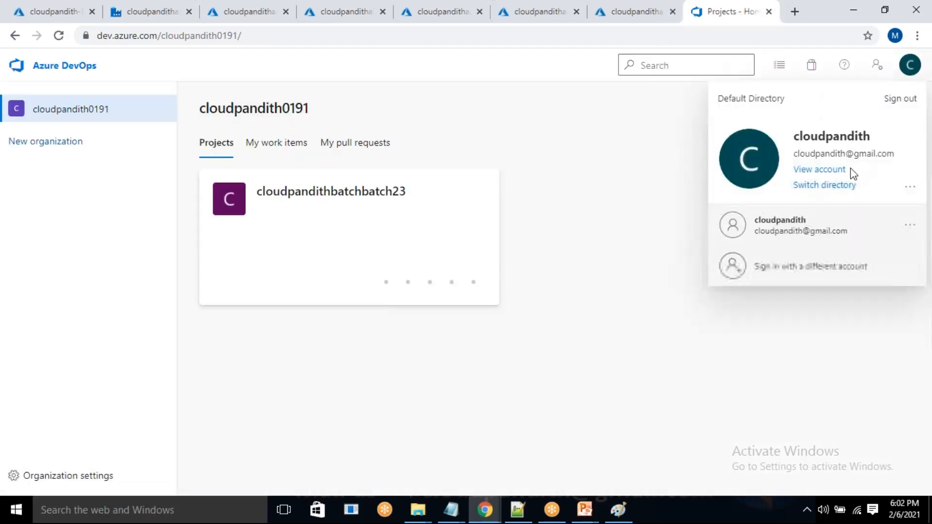
pyautogui.click(829, 187)
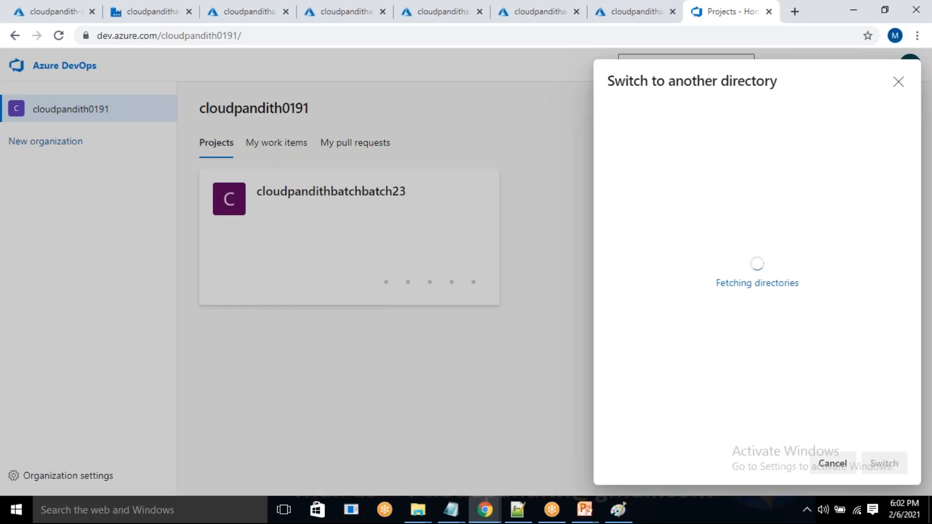
pyautogui.scroll(-2, 631, 340)
pyautogui.scroll(2, 639, 427)
pyautogui.scroll(-4, 646, 389)
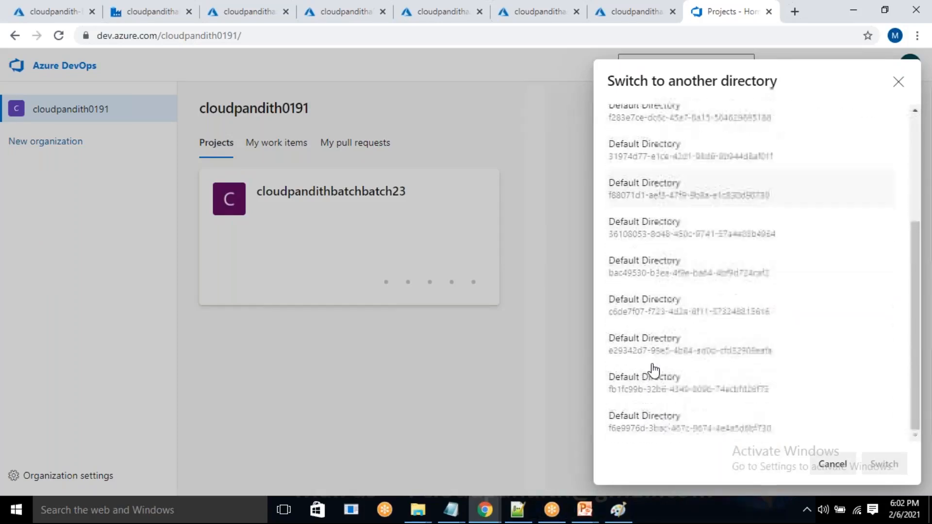
pyautogui.click(644, 391)
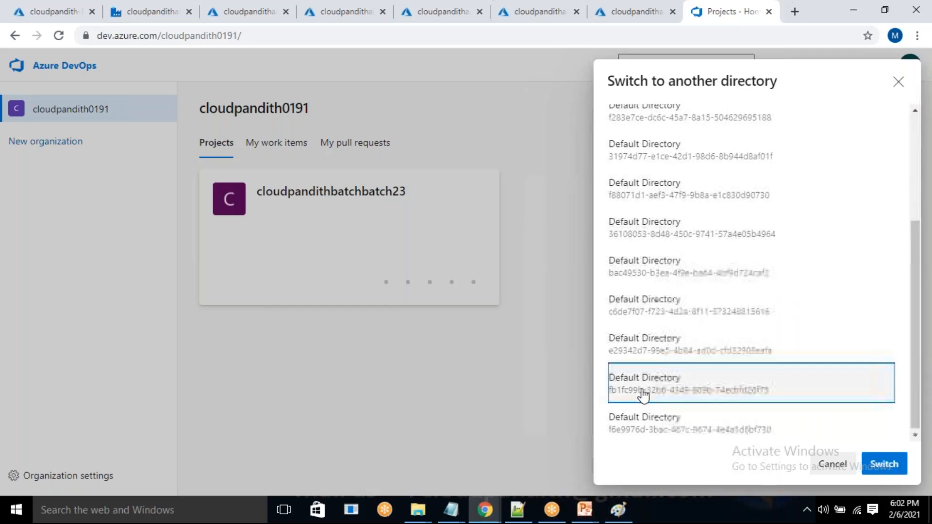
pyautogui.click(876, 471)
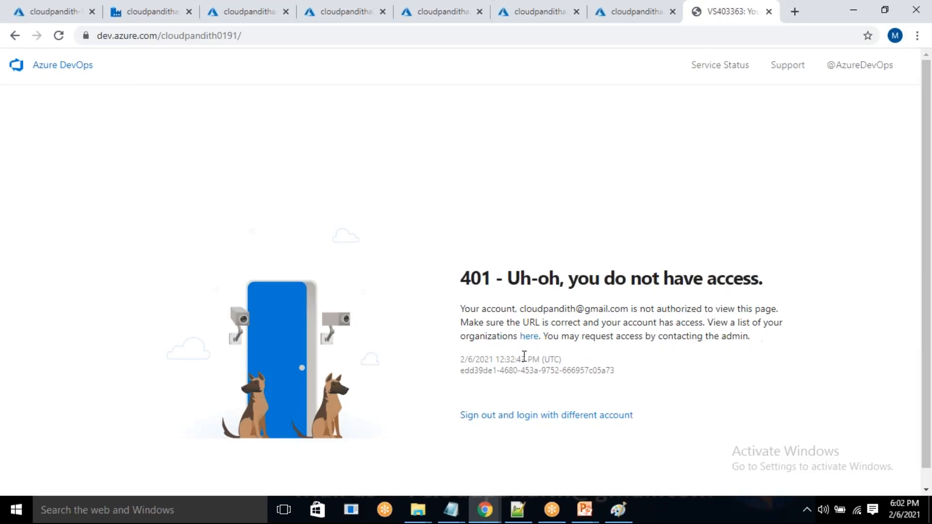
pyautogui.click(530, 339)
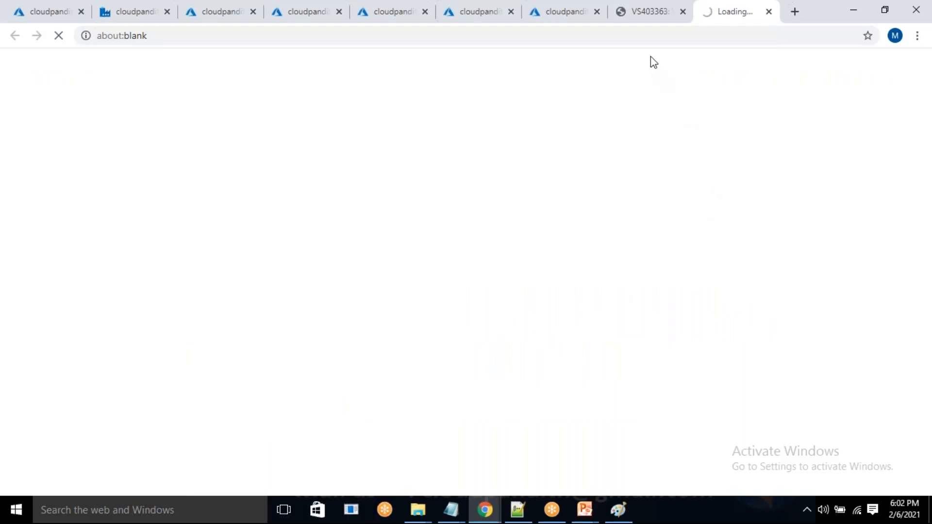
pyautogui.click(682, 13)
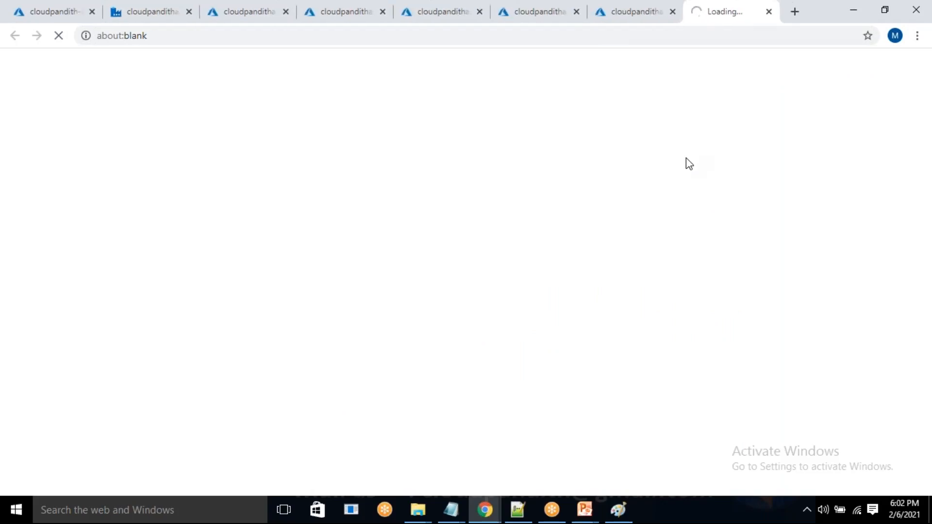
# Open portal.azure.com in an incognito window, decline the welcome tour and choose to sign in with a different account.
pyautogui.write('portal.azure.com')
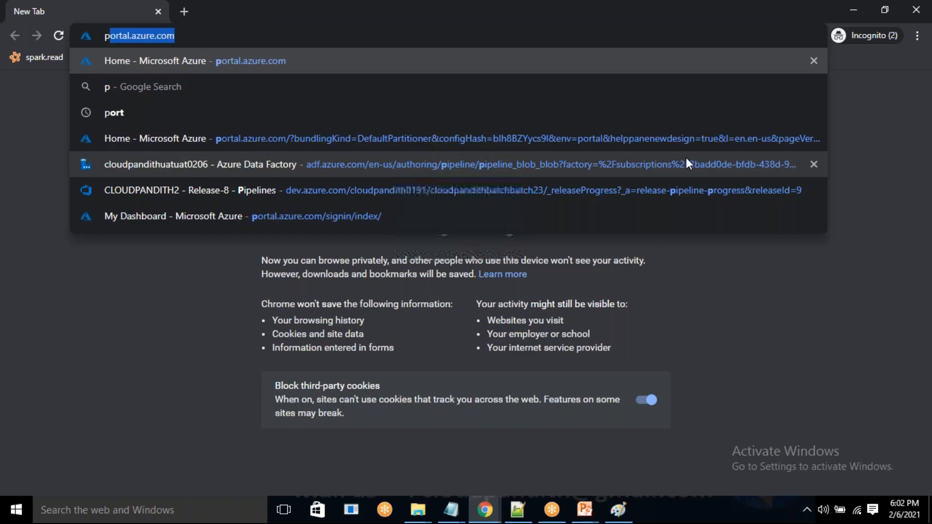
pyautogui.press('Return')
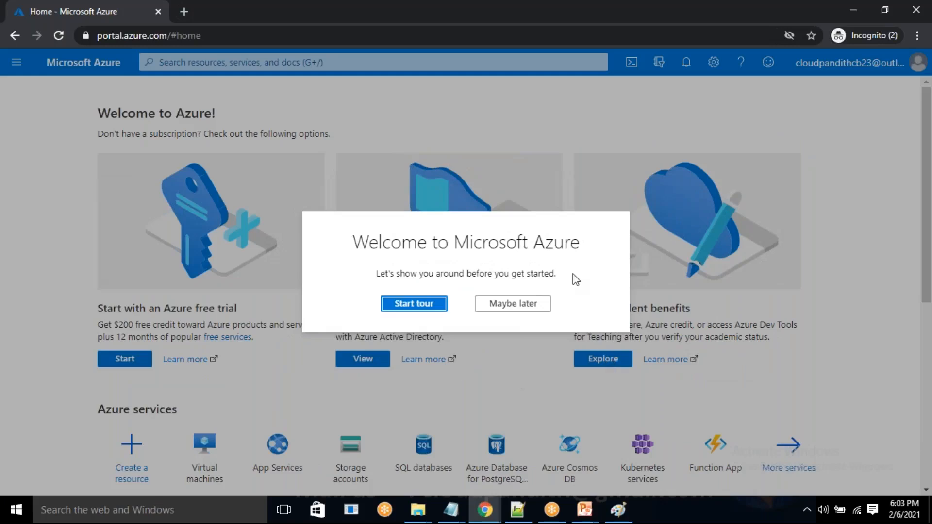
pyautogui.click(847, 156)
pyautogui.click(513, 304)
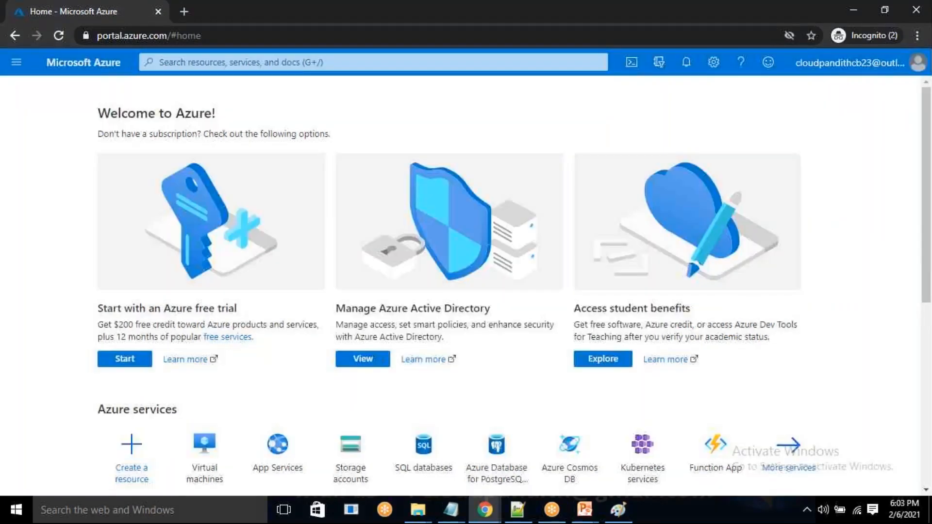
pyautogui.click(917, 68)
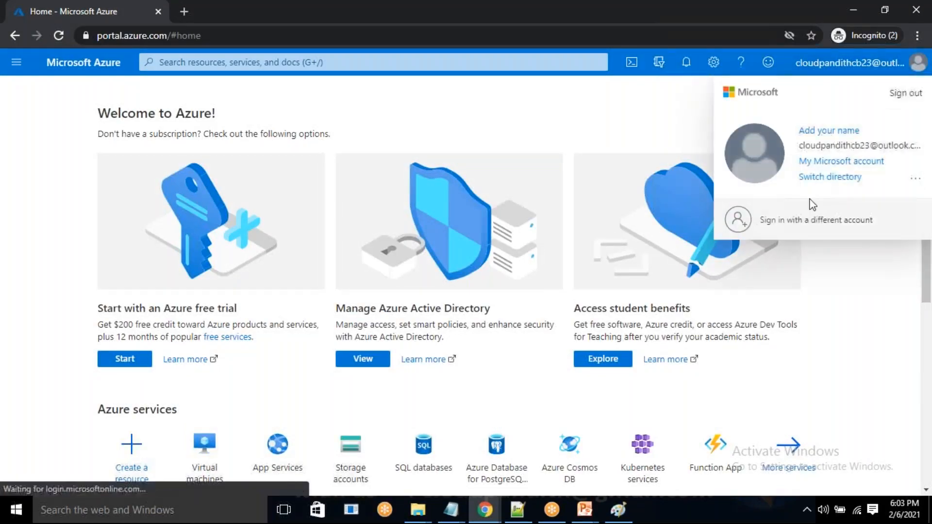
pyautogui.click(797, 220)
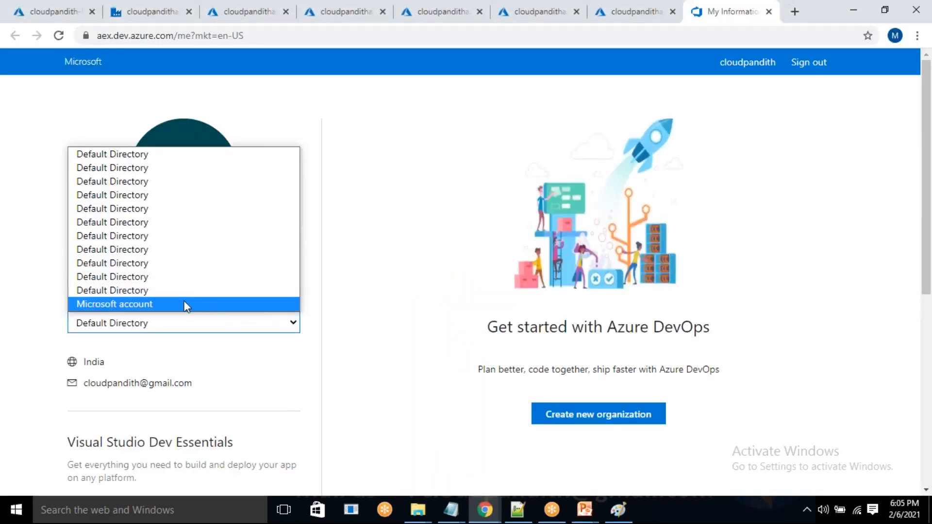
# Choose the Microsoft account directory on the Azure DevOps profile page and submit the account name, contact e-mail and India as country.
pyautogui.click(158, 303)
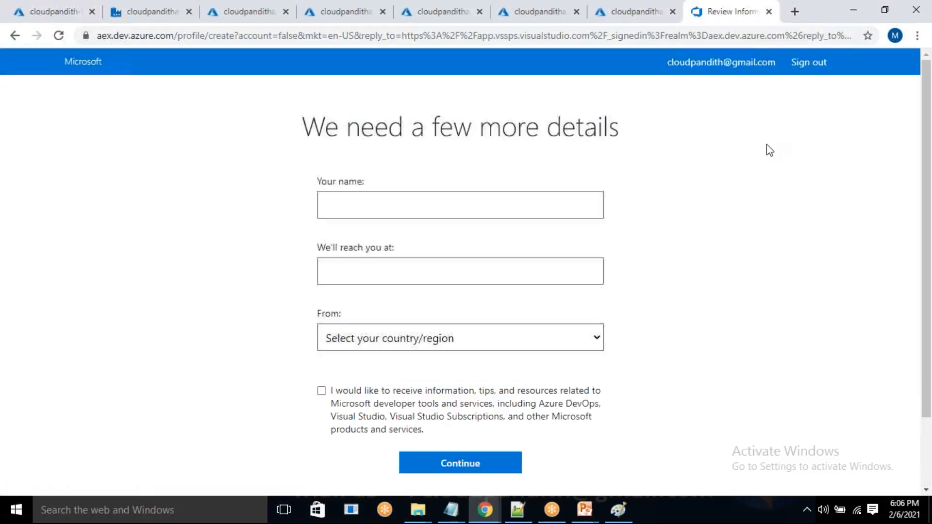
pyautogui.click(450, 210)
pyautogui.click(415, 242)
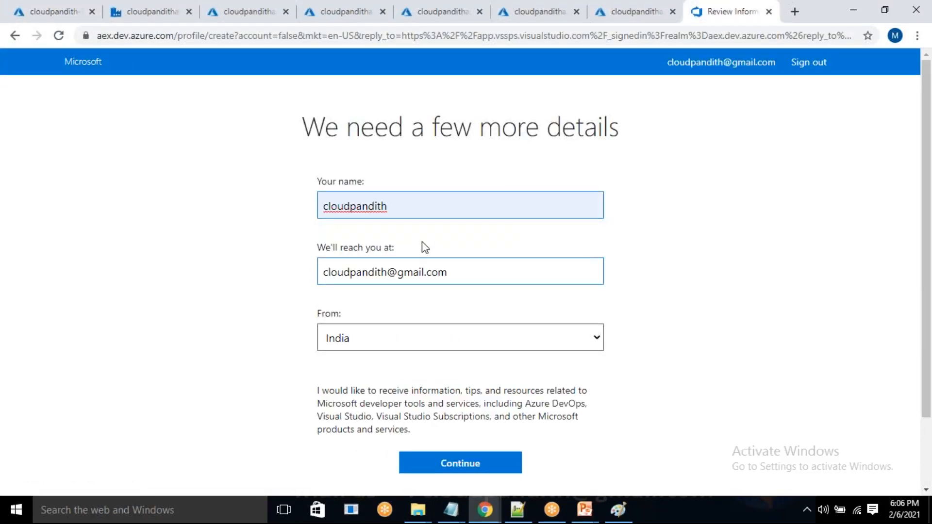
pyautogui.click(472, 465)
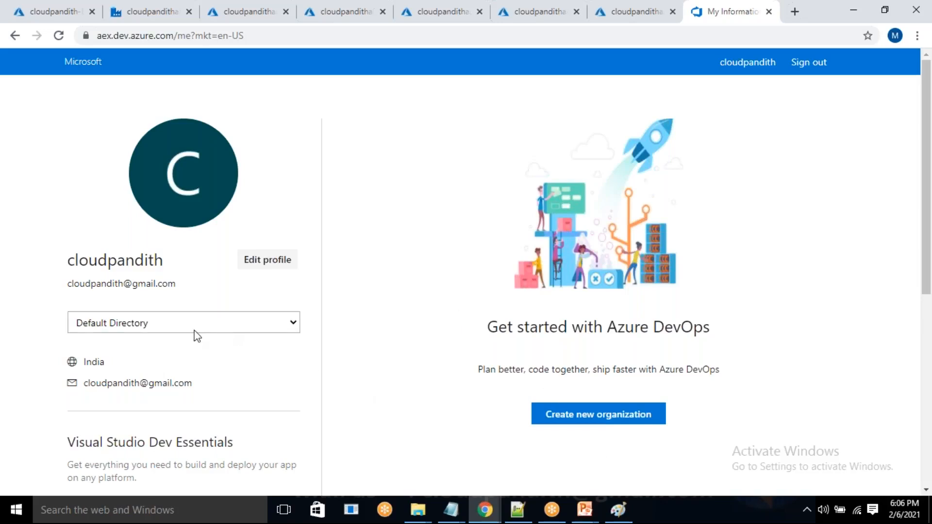
pyautogui.scroll(-3, 254, 358)
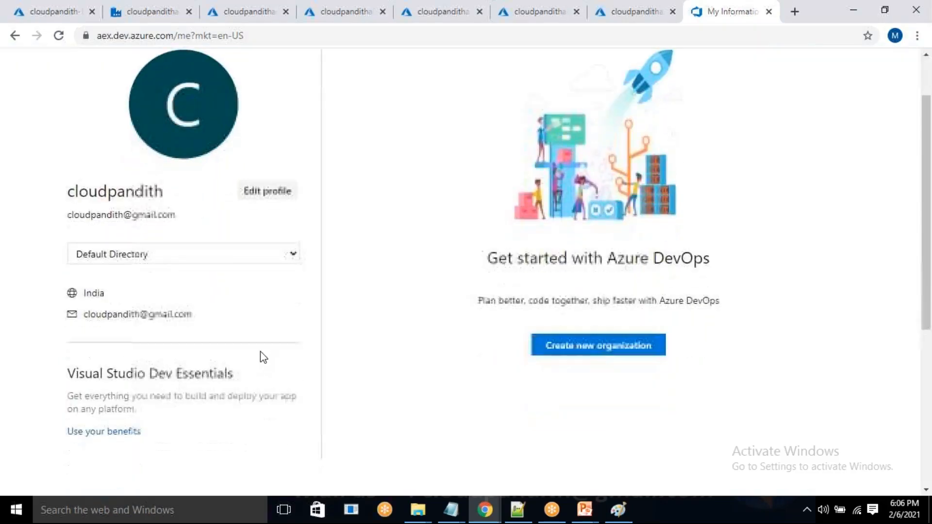
pyautogui.click(596, 287)
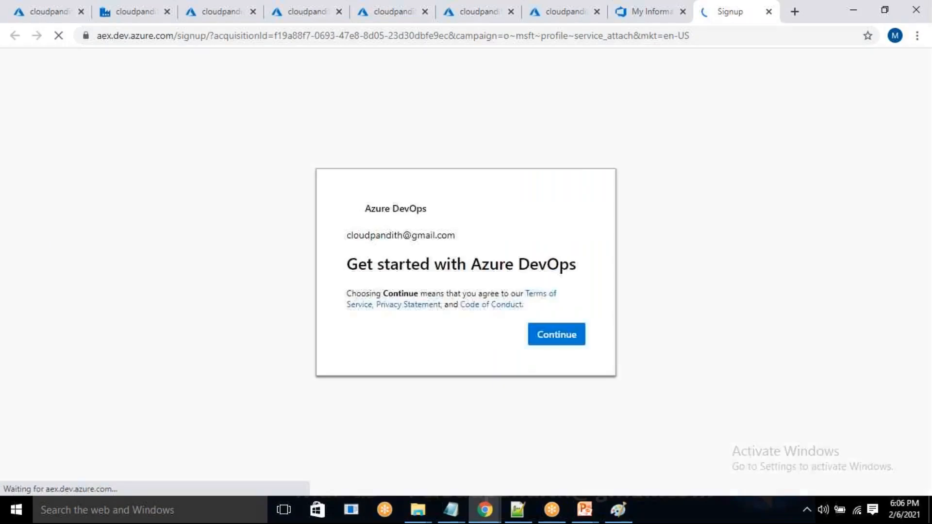
pyautogui.click(557, 340)
pyautogui.moveTo(510, 253); pyautogui.dragTo(487, 256)
pyautogui.press('BackSpace')
pyautogui.write('eb2')
pyautogui.write('3')
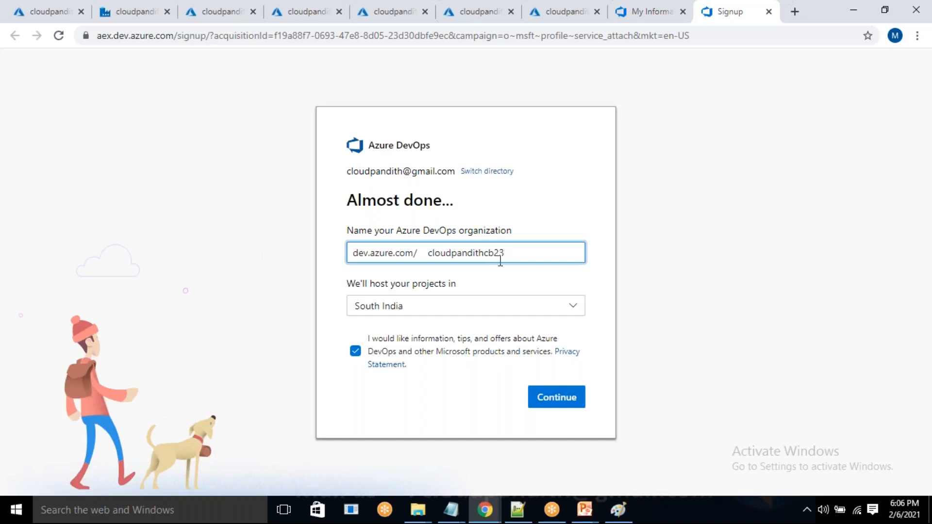
pyautogui.click(565, 402)
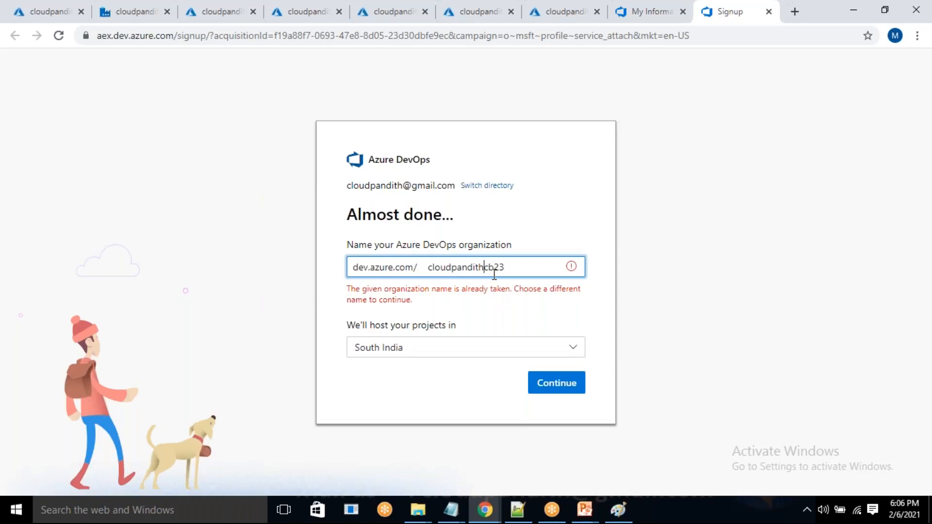
# Change the organization name to cloudpandithdevopscb23, submit it and verify the account with its password.
pyautogui.write('devv')
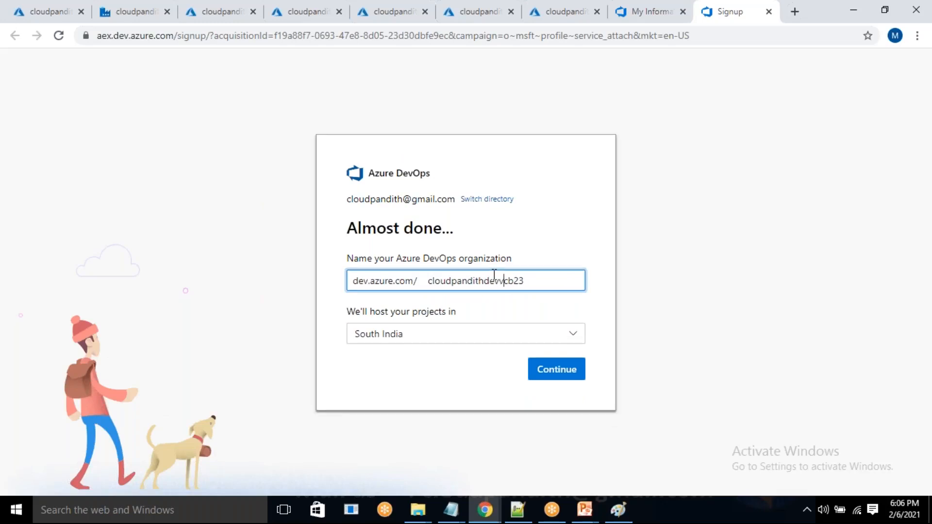
pyautogui.press('BackSpace')
pyautogui.write('ops')
pyautogui.click(541, 364)
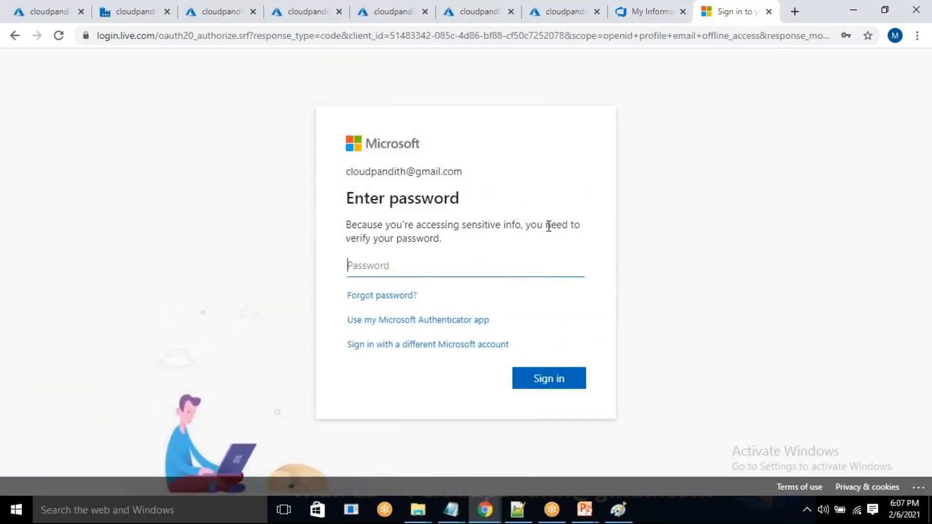
pyautogui.write('••••••••••••')
pyautogui.press('Return')
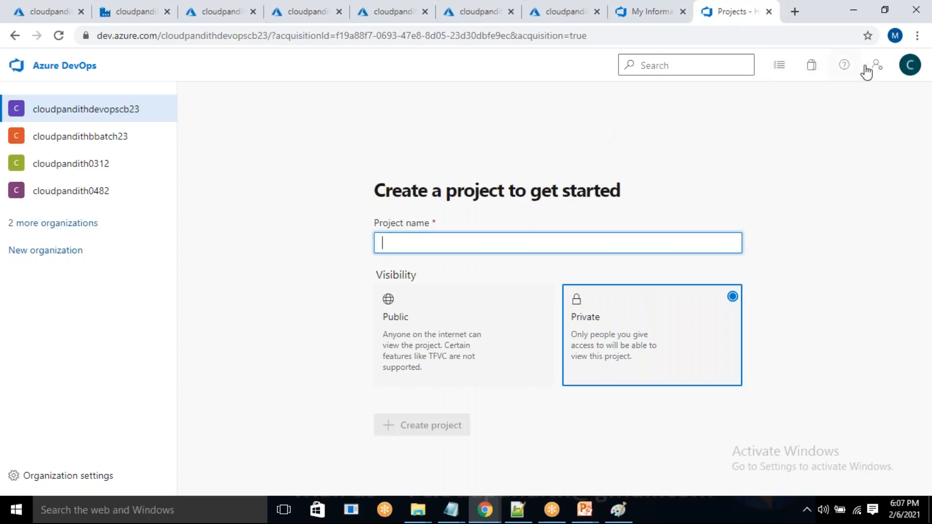
# Review the directories available to the signed-in account and switch Azure DevOps to the fb1fc99b default directory.
pyautogui.click(914, 71)
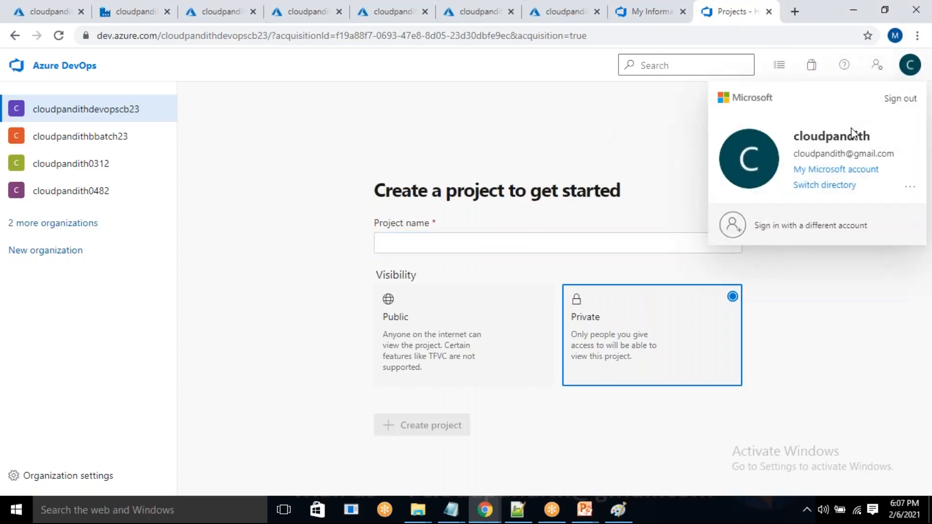
pyautogui.click(833, 186)
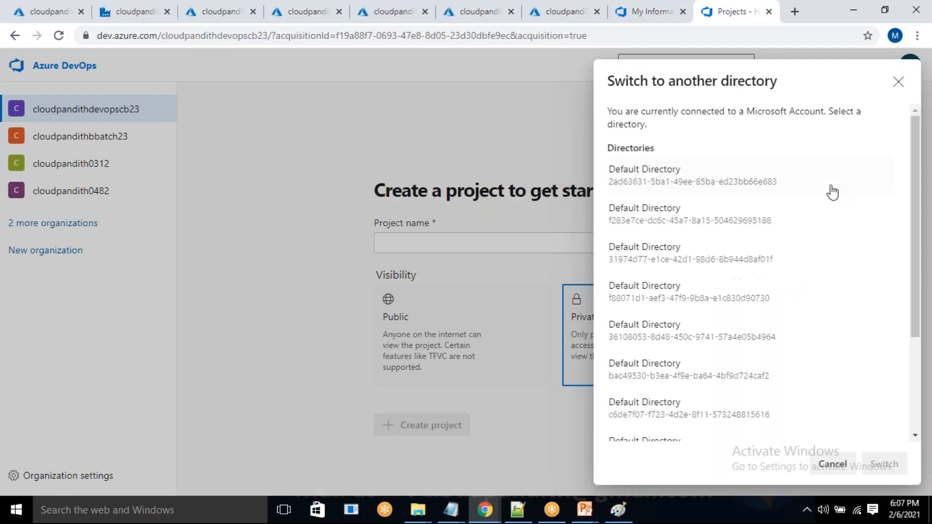
pyautogui.moveTo(631, 111); pyautogui.dragTo(804, 111)
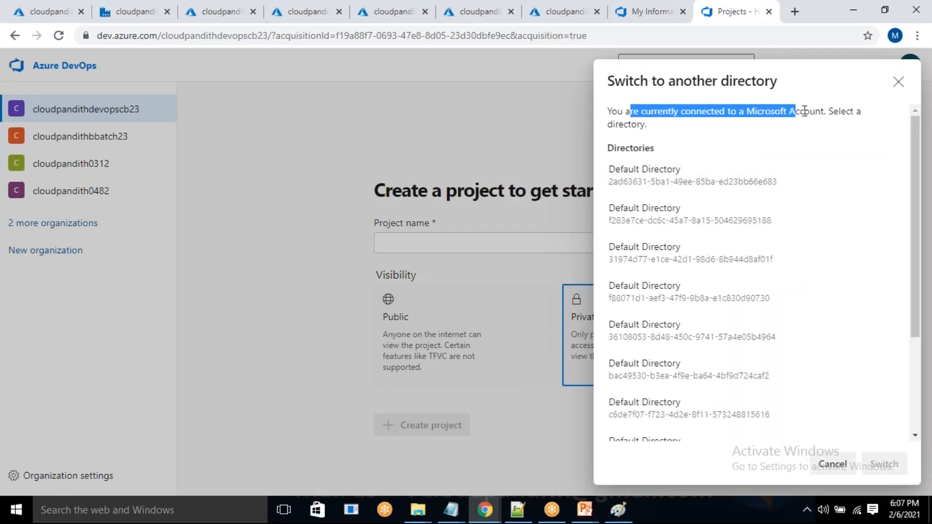
pyautogui.click(709, 138)
pyautogui.scroll(-3, 707, 271)
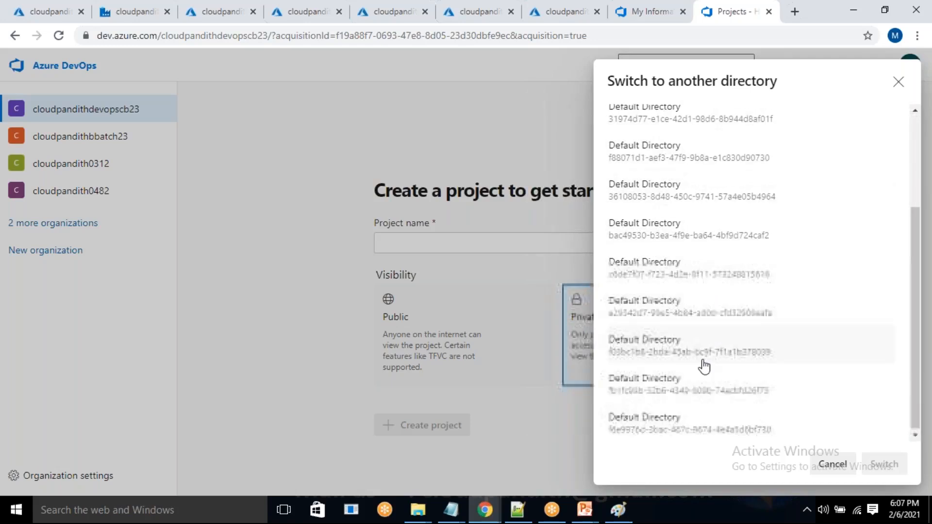
pyautogui.click(651, 388)
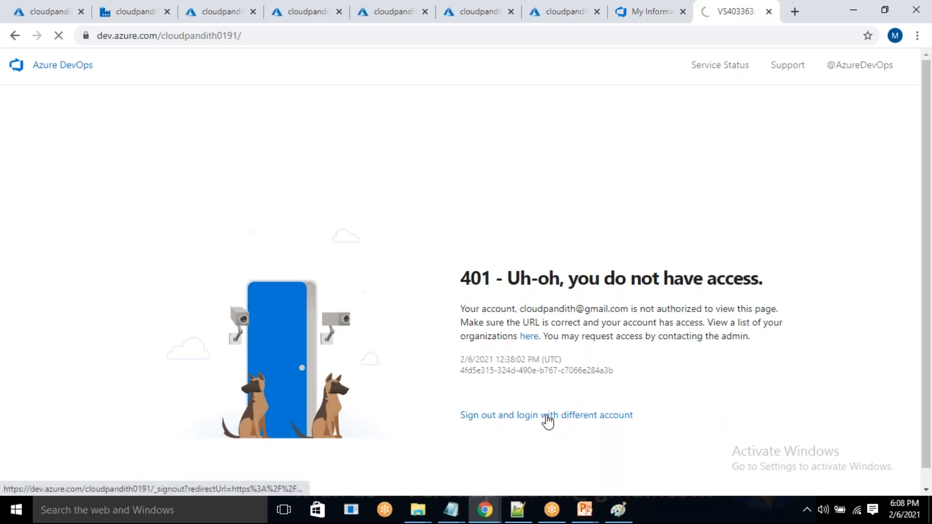
# Sign out of Azure DevOps from the access error page and close both Azure DevOps browser tabs.
pyautogui.click(548, 420)
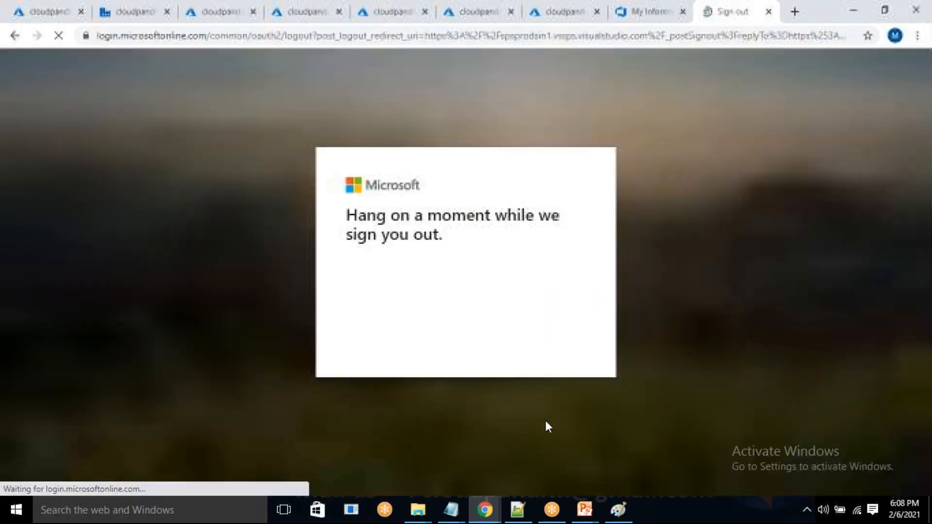
pyautogui.click(683, 12)
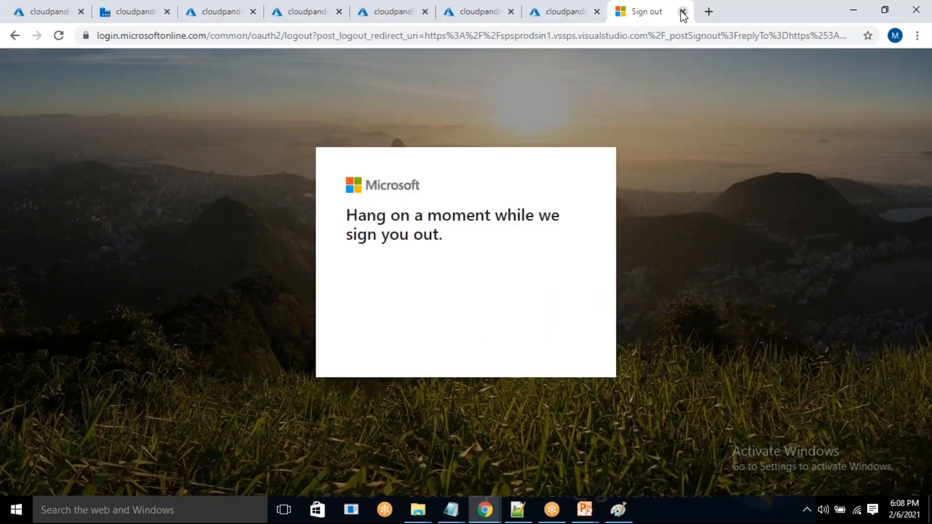
pyautogui.click(682, 12)
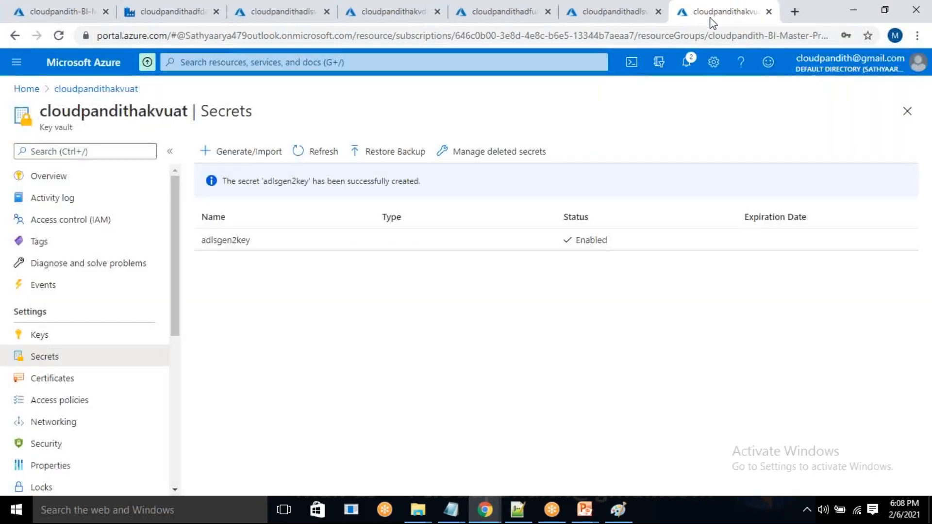
# Open the Azure DevOps site in a new tab, sign in with the existing account, start for free and accept the terms.
pyautogui.click(794, 12)
pyautogui.write('de')
pyautogui.press('Return')
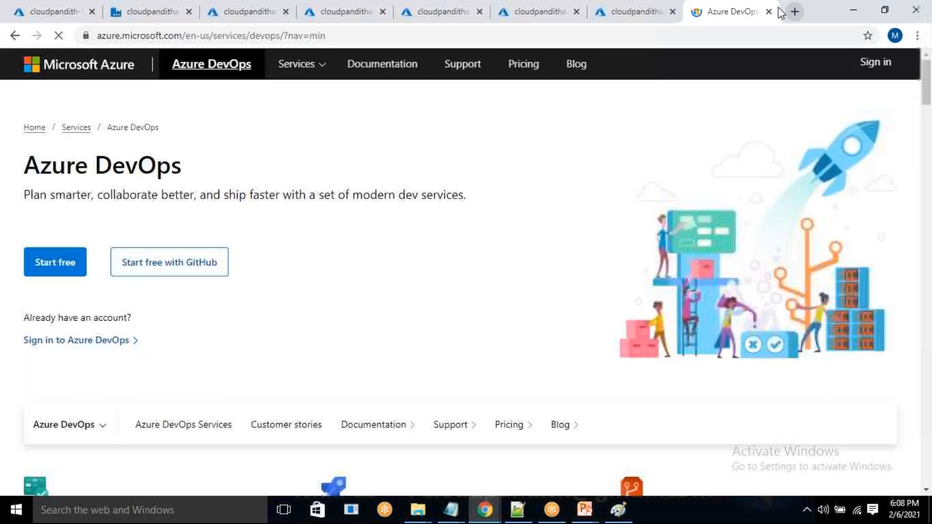
pyautogui.click(884, 67)
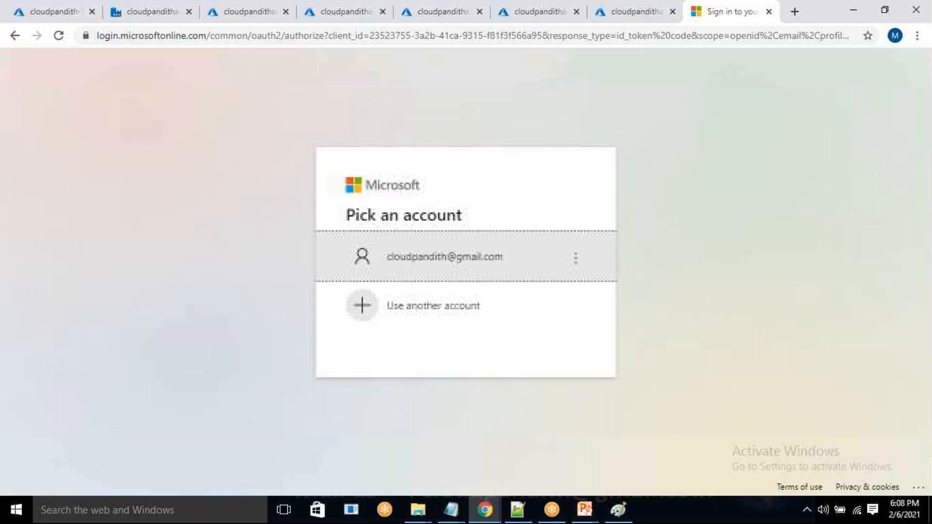
pyautogui.click(459, 266)
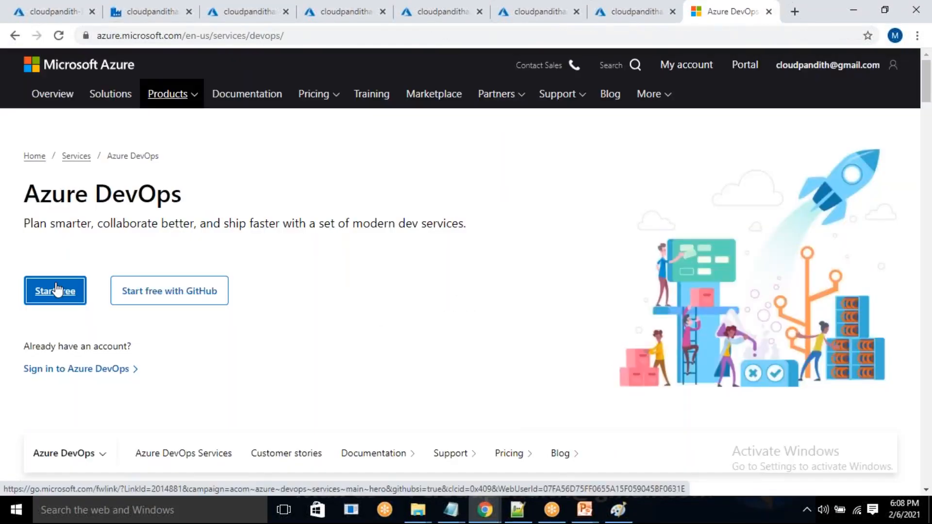
pyautogui.click(57, 290)
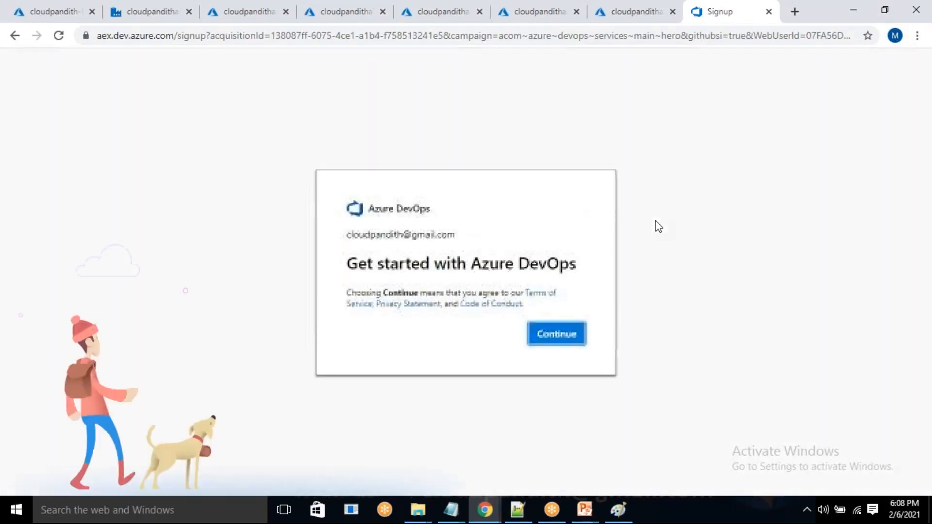
pyautogui.click(562, 359)
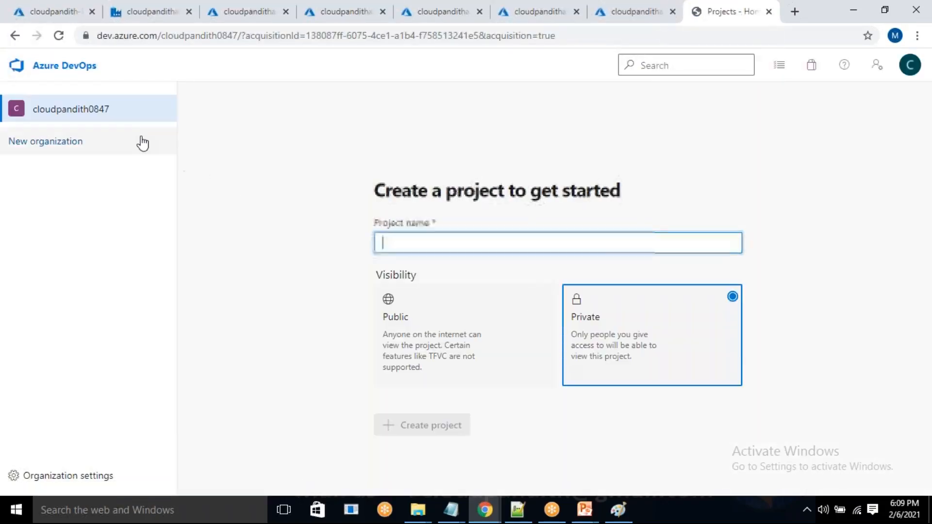
pyautogui.click(910, 67)
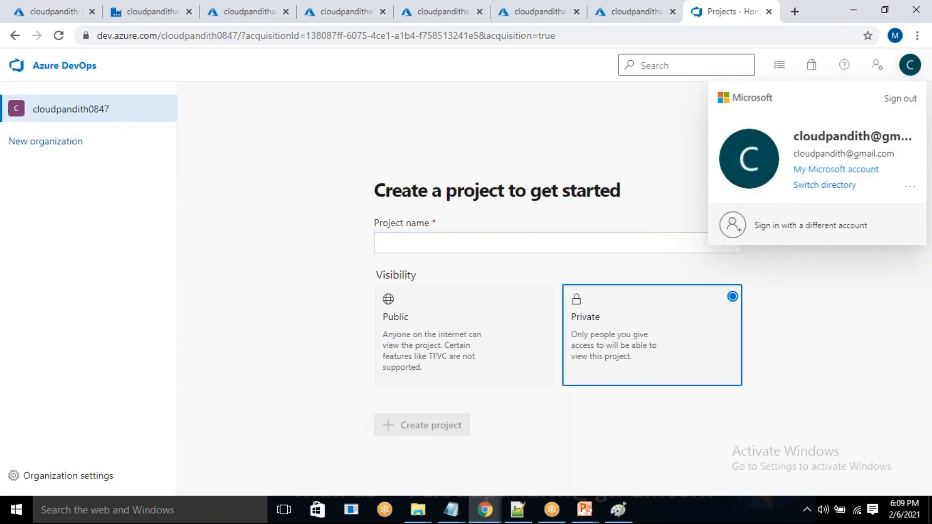
pyautogui.click(824, 185)
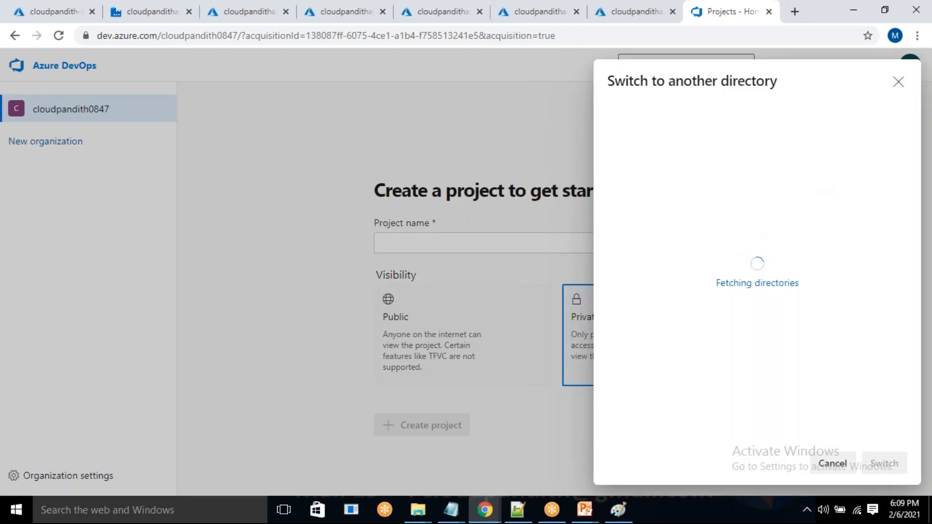
pyautogui.moveTo(608, 182); pyautogui.dragTo(640, 179)
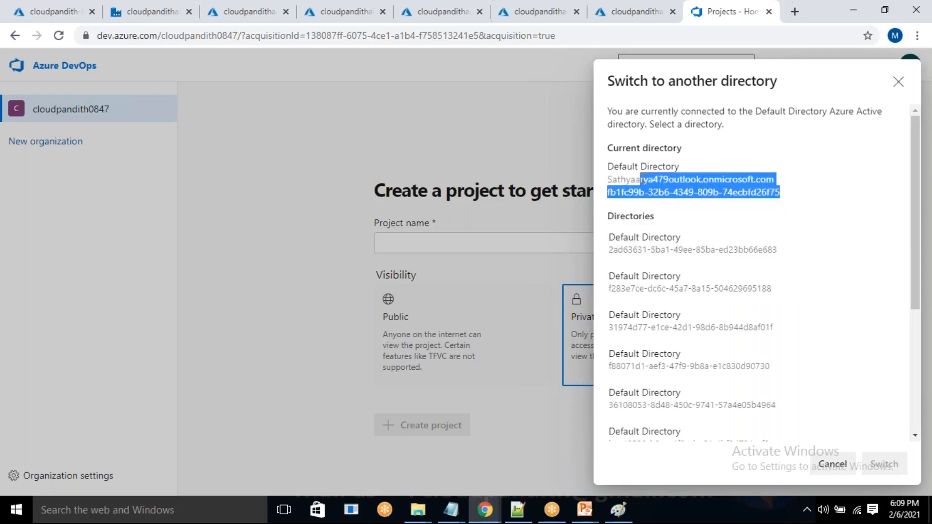
pyautogui.click(900, 82)
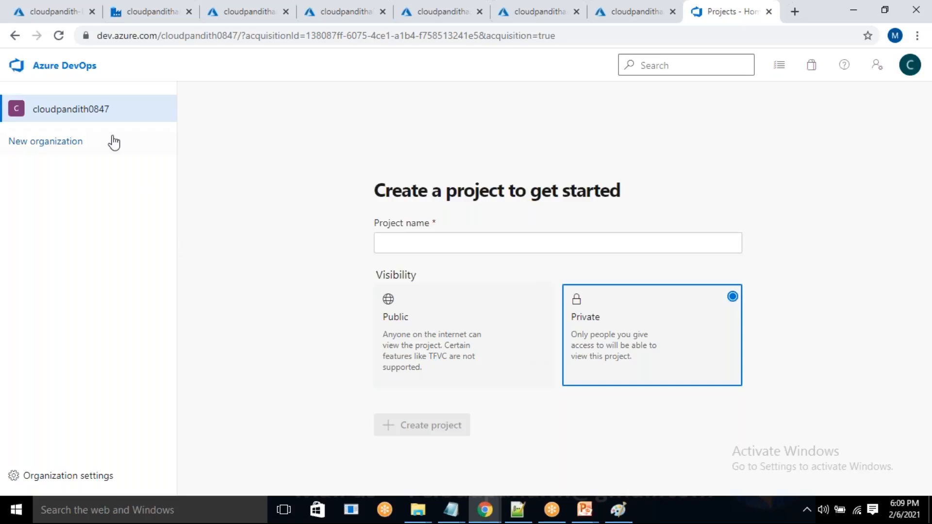
# Examine the Azure Active Directory connection and tenant ID in the cloudpandith0847 organization settings.
pyautogui.click(87, 476)
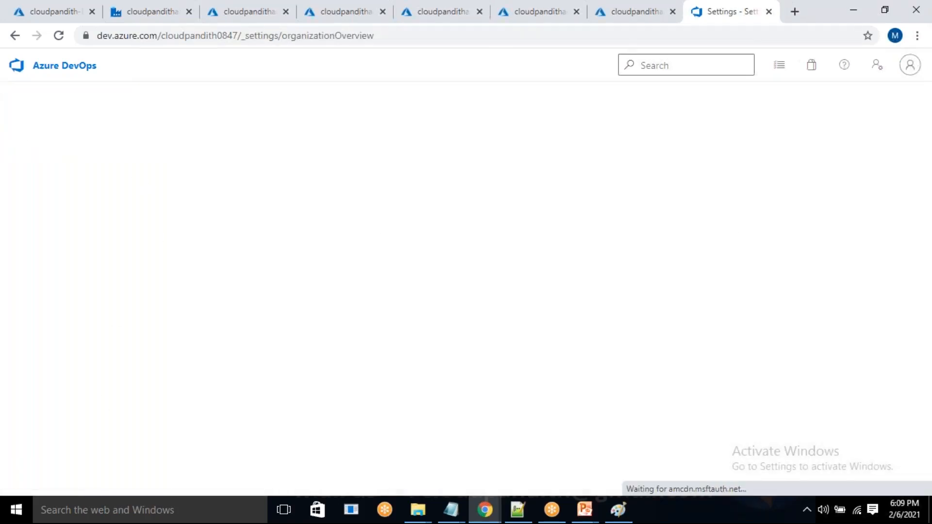
pyautogui.click(88, 388)
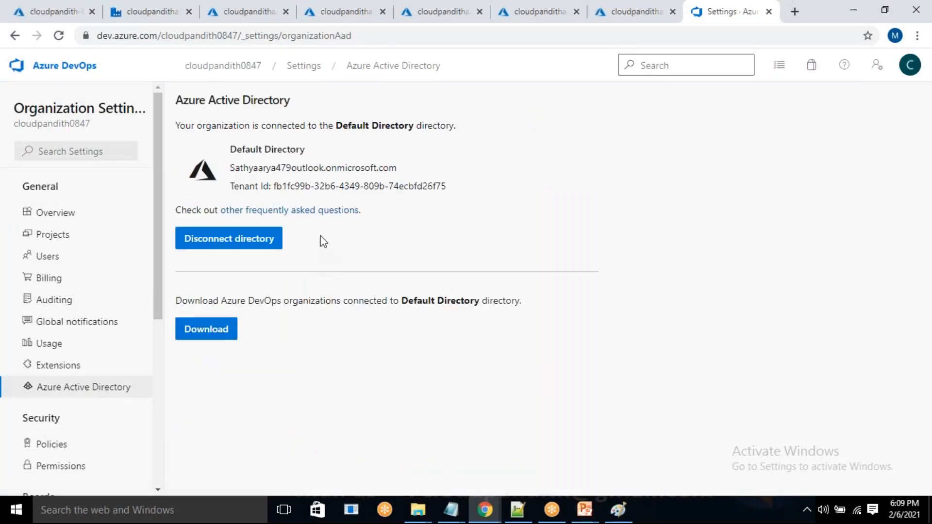
pyautogui.moveTo(274, 186); pyautogui.dragTo(335, 186)
pyautogui.moveTo(250, 149); pyautogui.dragTo(432, 163)
pyautogui.click(459, 175)
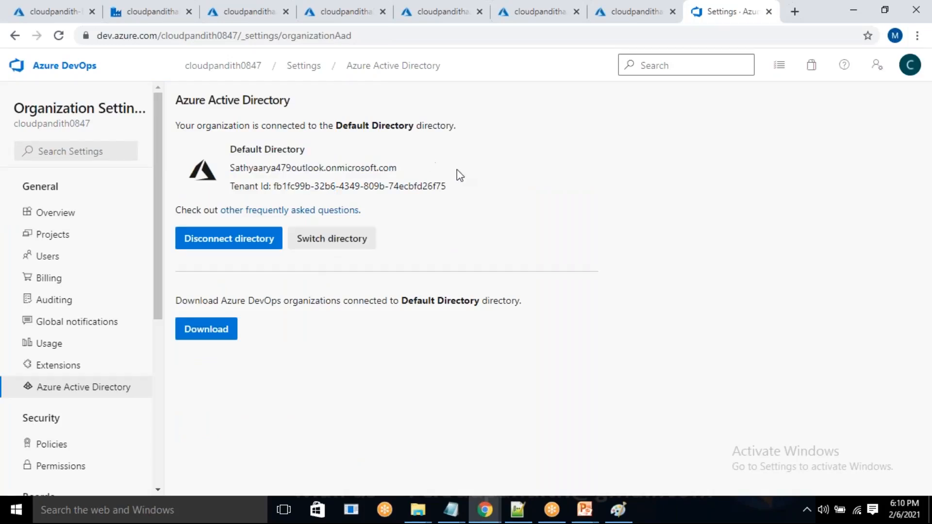
pyautogui.moveTo(446, 184); pyautogui.dragTo(229, 150)
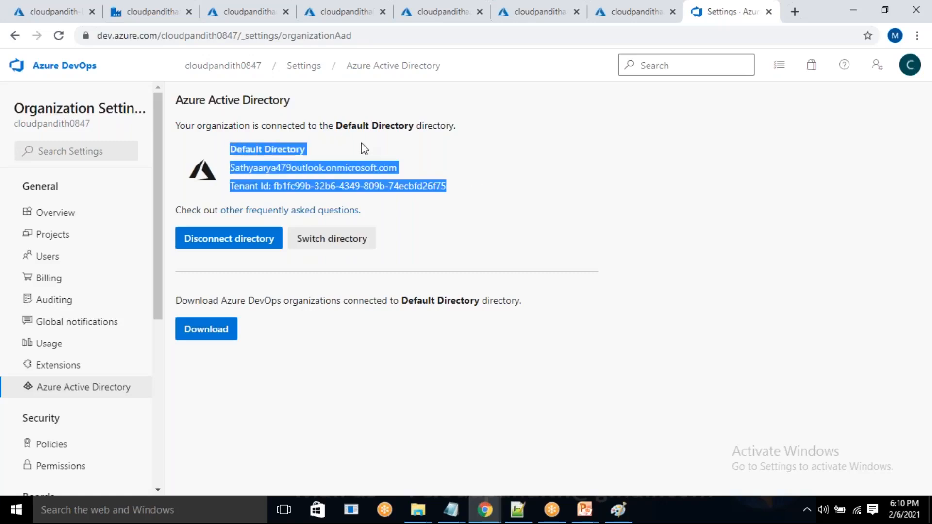
pyautogui.moveTo(266, 168); pyautogui.dragTo(268, 257)
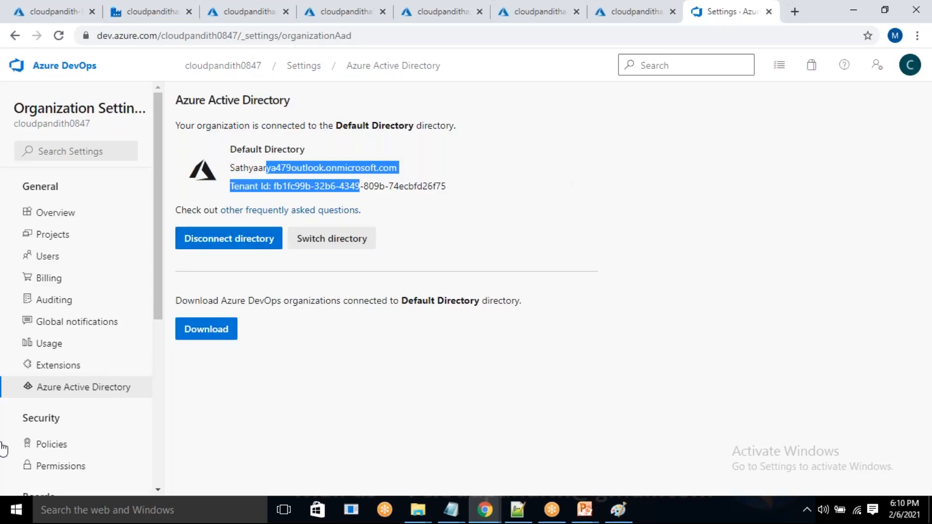
pyautogui.scroll(-5, 79, 182)
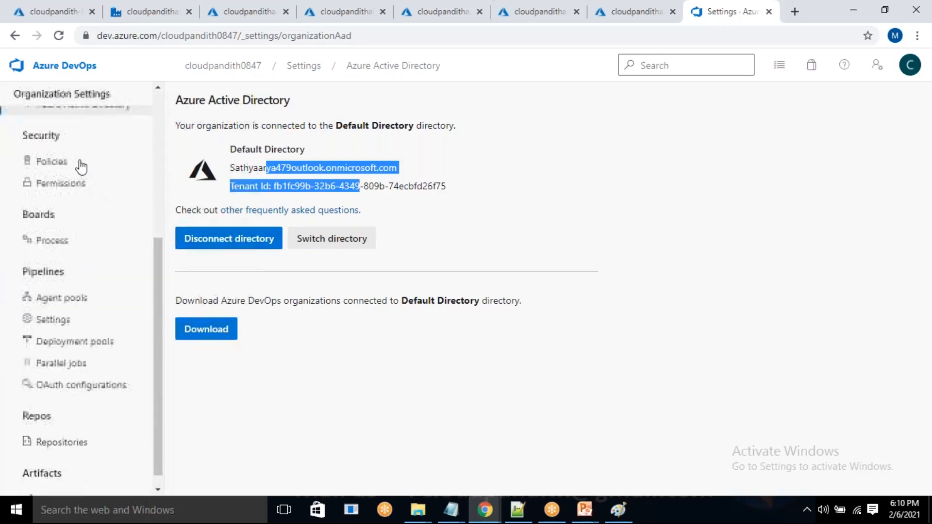
pyautogui.scroll(2, 80, 208)
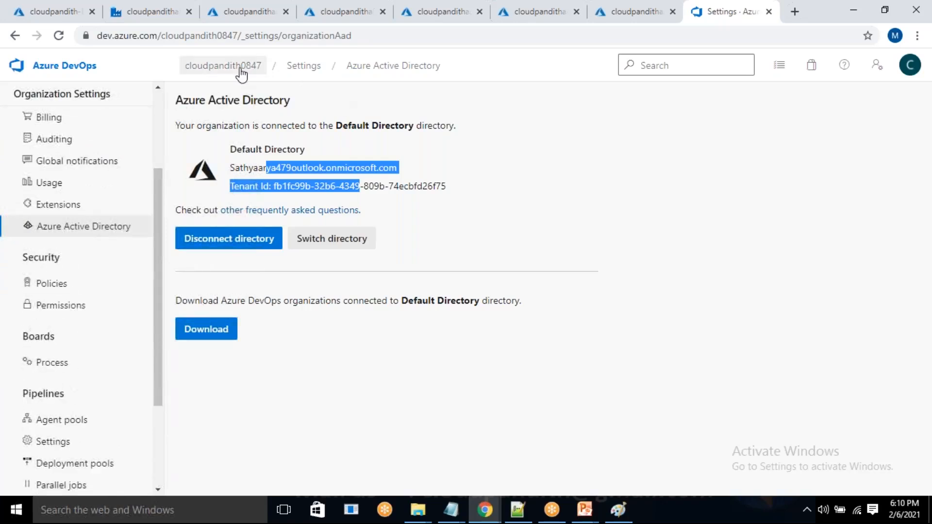
pyautogui.click(218, 72)
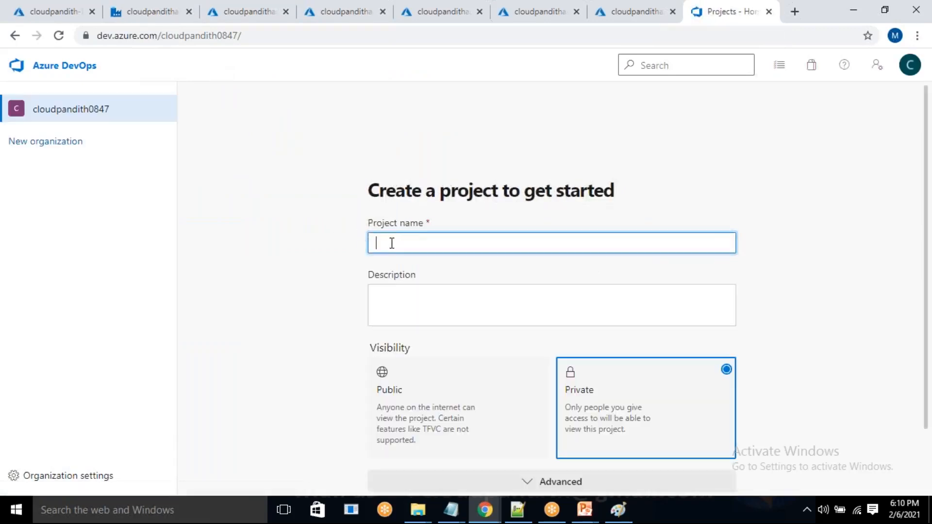
pyautogui.scroll(-2, 757, 291)
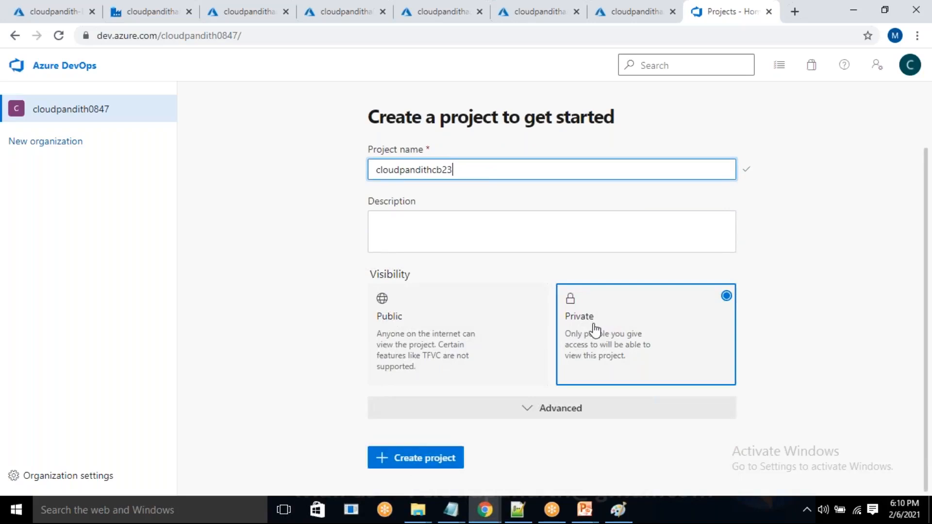
pyautogui.click(413, 462)
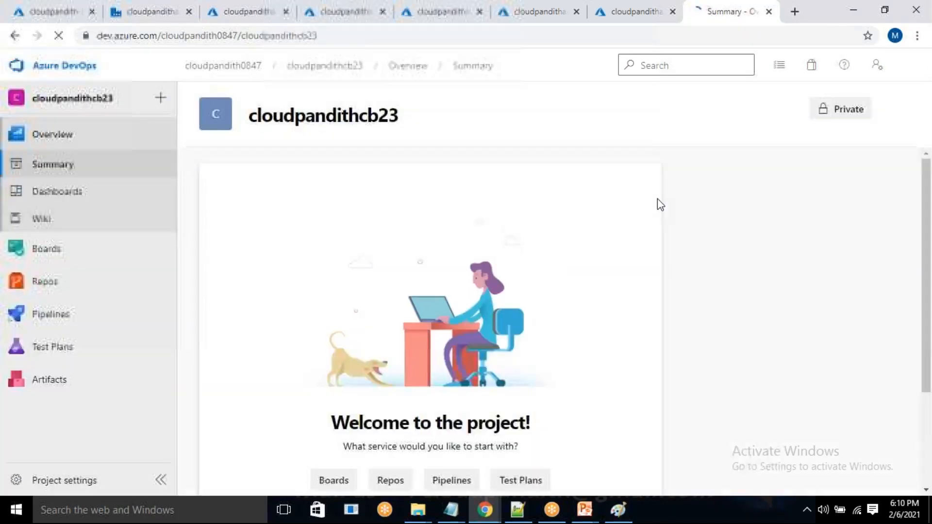
pyautogui.moveTo(47, 250)
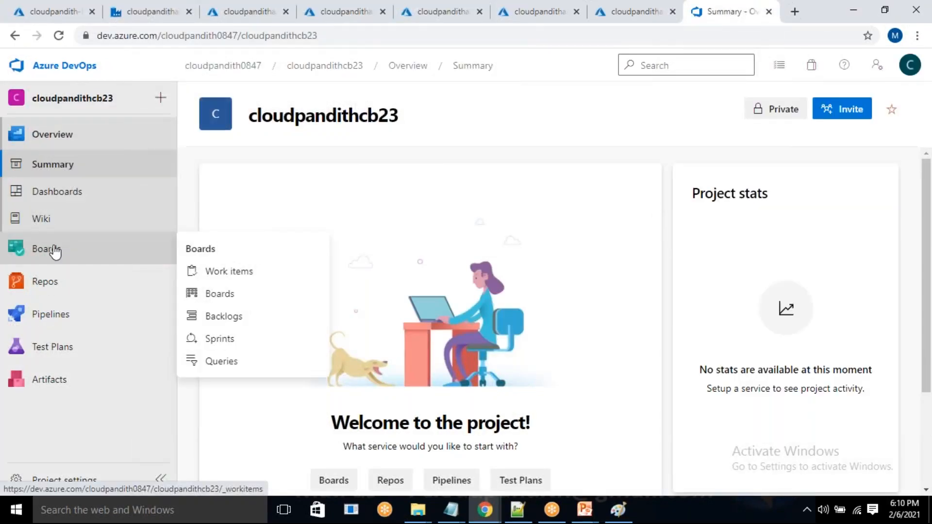
pyautogui.moveTo(64, 298)
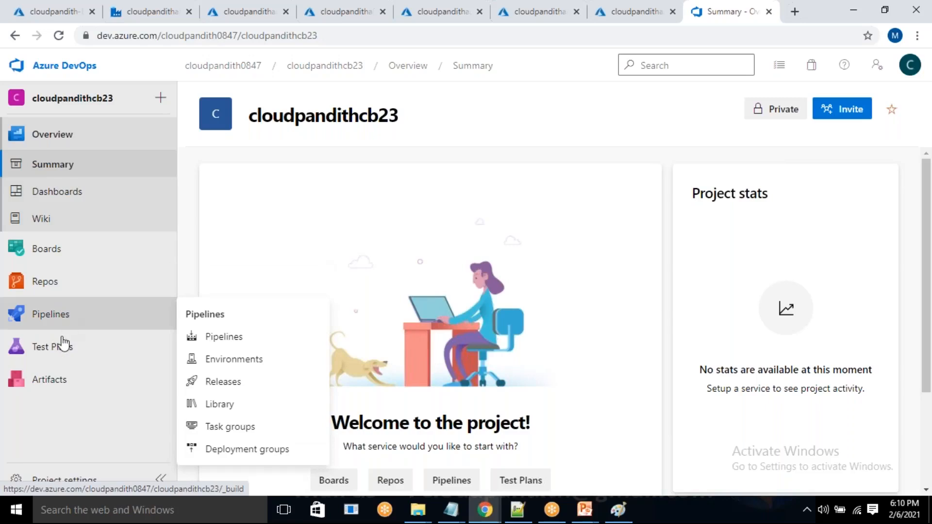
pyautogui.moveTo(53, 354)
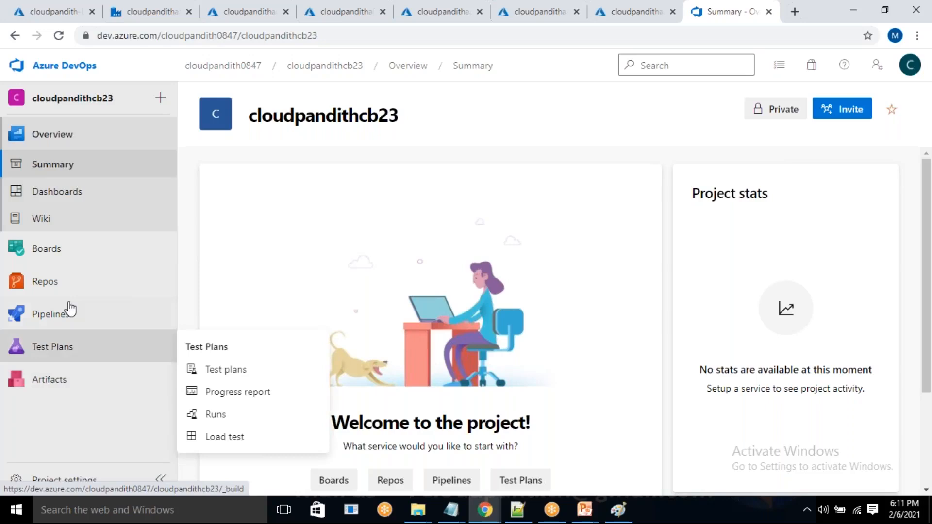
pyautogui.click(43, 287)
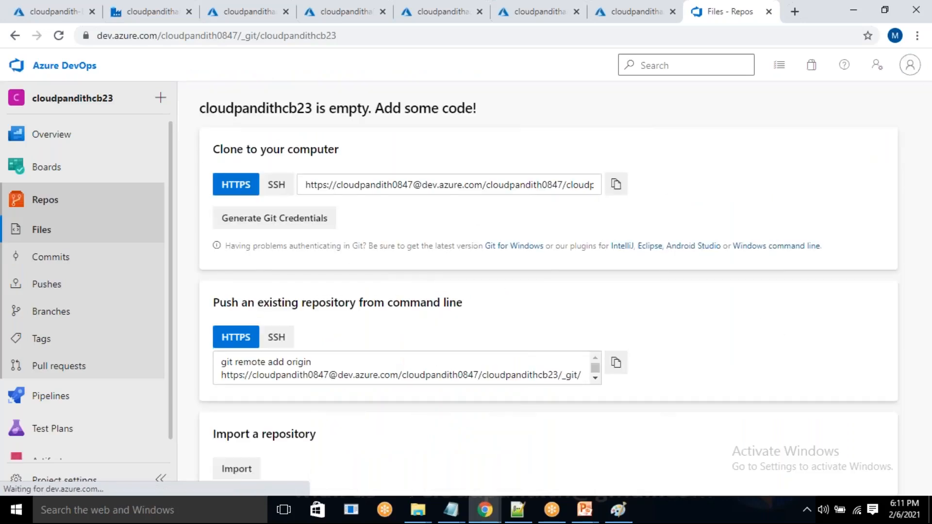
pyautogui.scroll(-3, 602, 388)
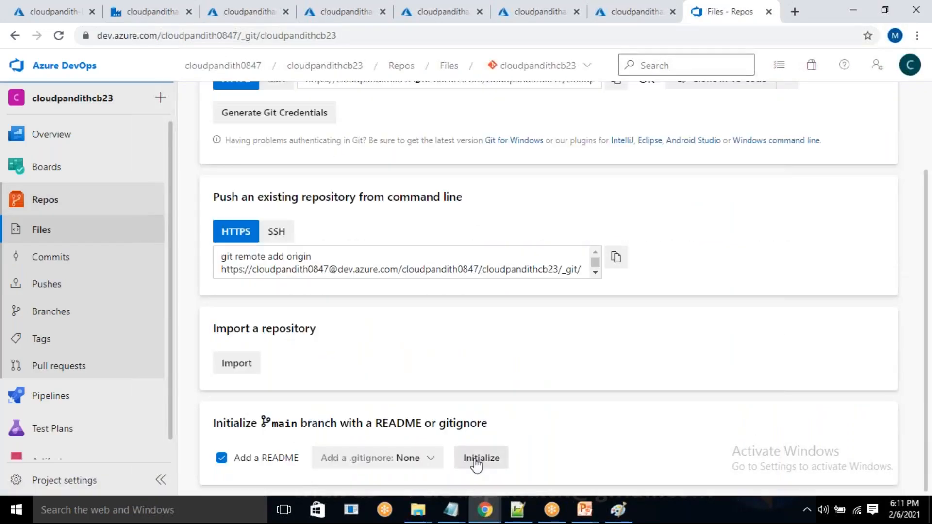
pyautogui.click(476, 459)
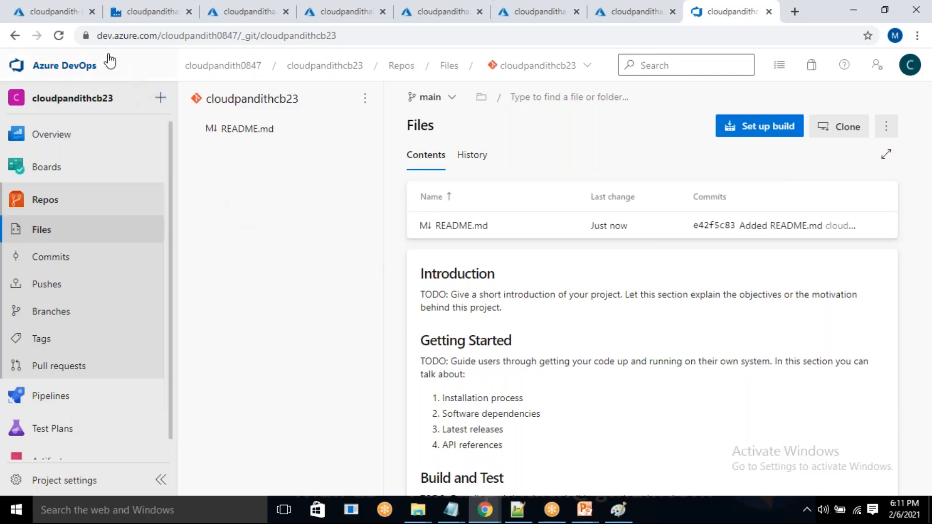
# Sketch a line in the Paint diagram from the Dev data factory towards the box above, and return to the cloudpandithadfdev data factory.
pyautogui.click(136, 10)
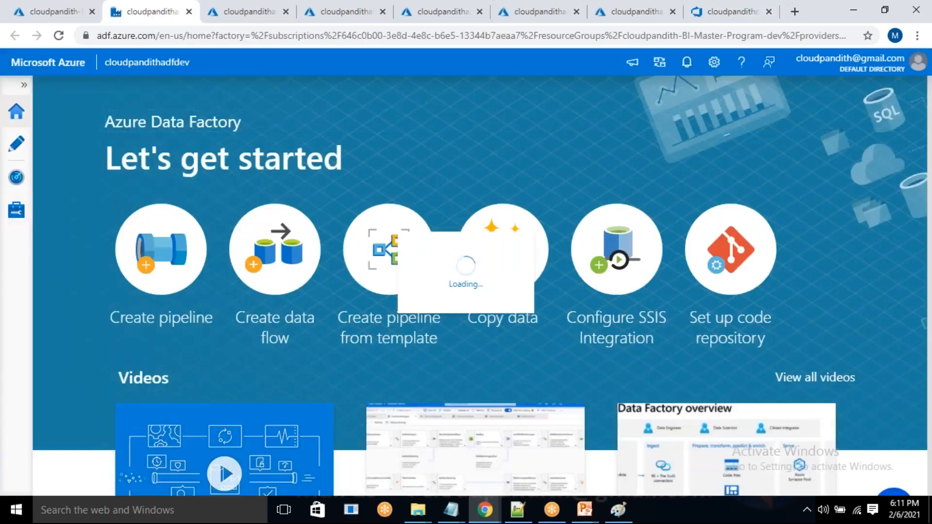
pyautogui.click(624, 515)
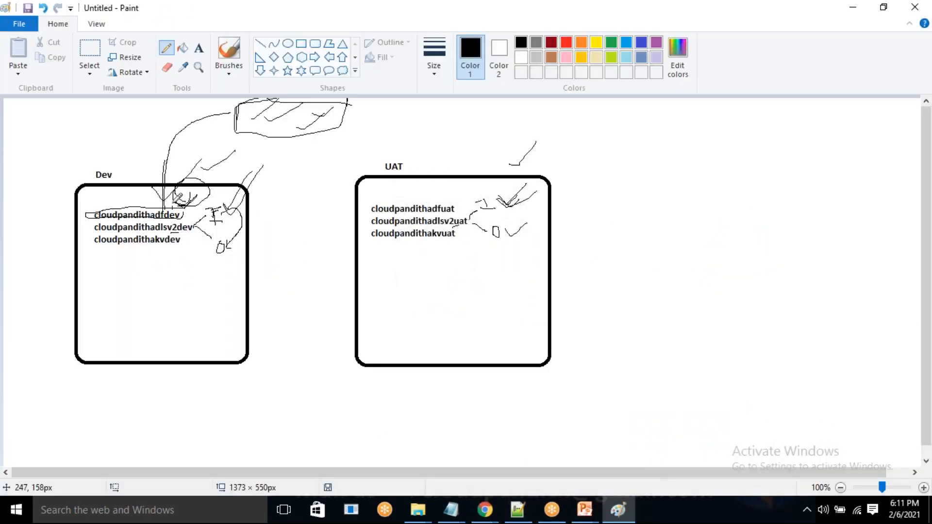
pyautogui.moveTo(178, 191)
pyautogui.mouseDown()
pyautogui.moveTo(196, 148)
pyautogui.moveTo(159, 170)
pyautogui.moveTo(231, 112)
pyautogui.mouseUp()
pyautogui.hotkey('alt', 'Tab')
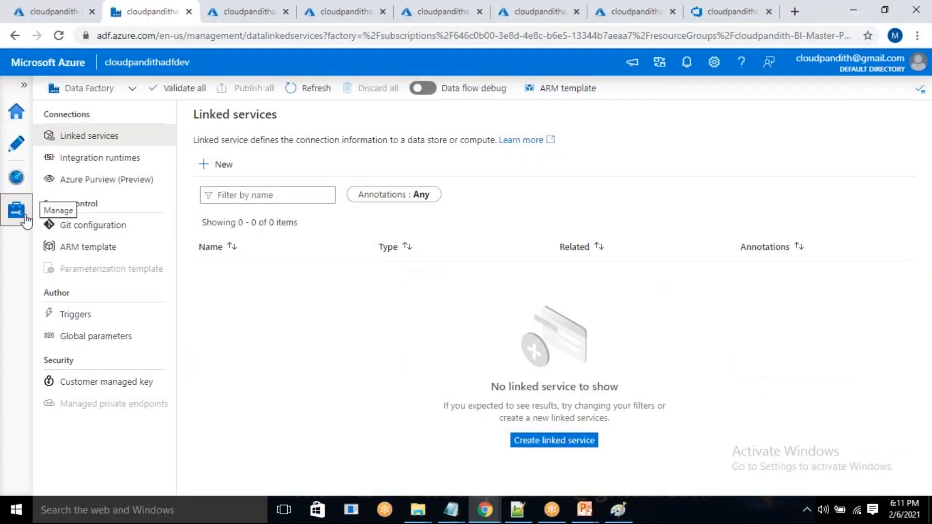
# Start configuring a Git repository for cloudpandithadfdev with type Azure DevOps Git and the Default Directory whose ID starts with fb1fc99b.
pyautogui.click(92, 224)
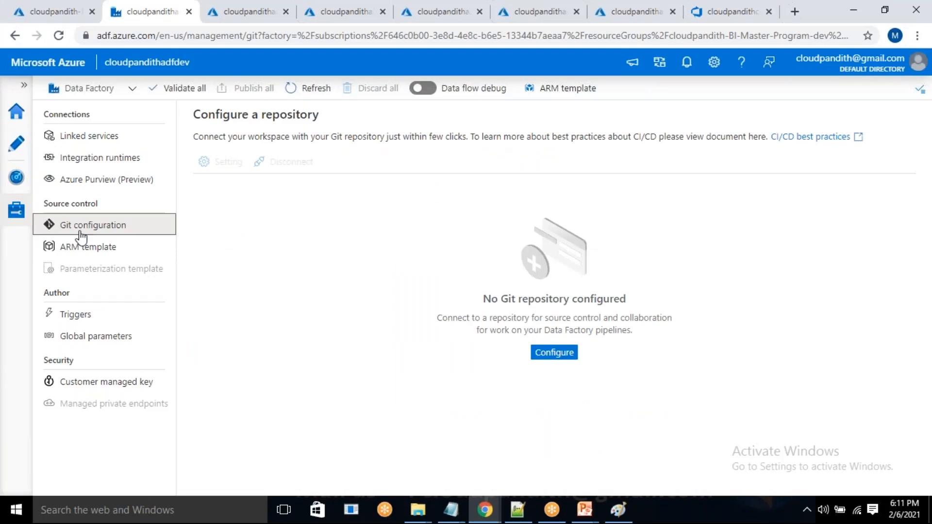
pyautogui.click(565, 353)
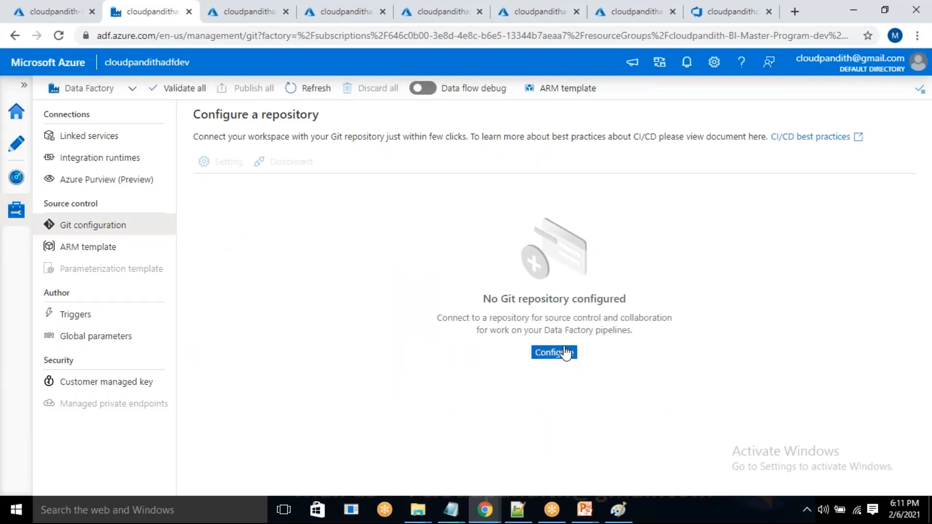
pyautogui.click(705, 157)
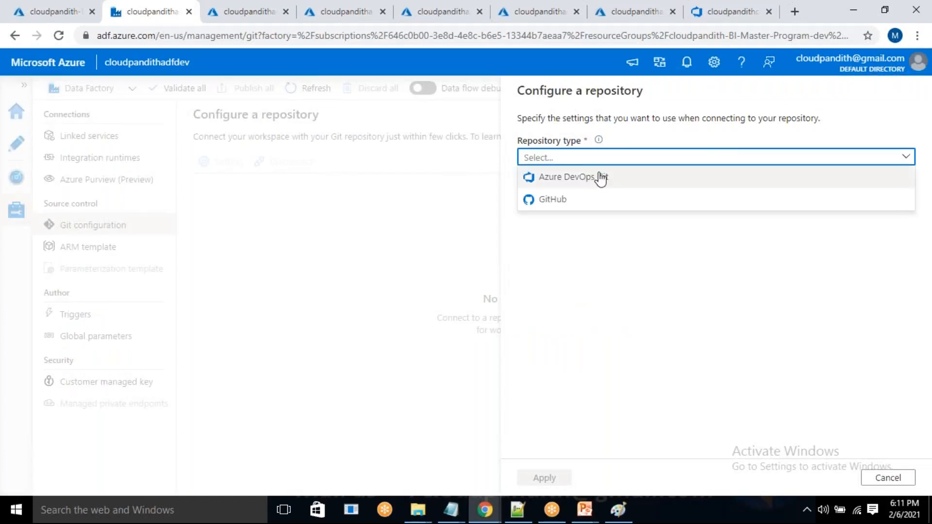
pyautogui.click(578, 179)
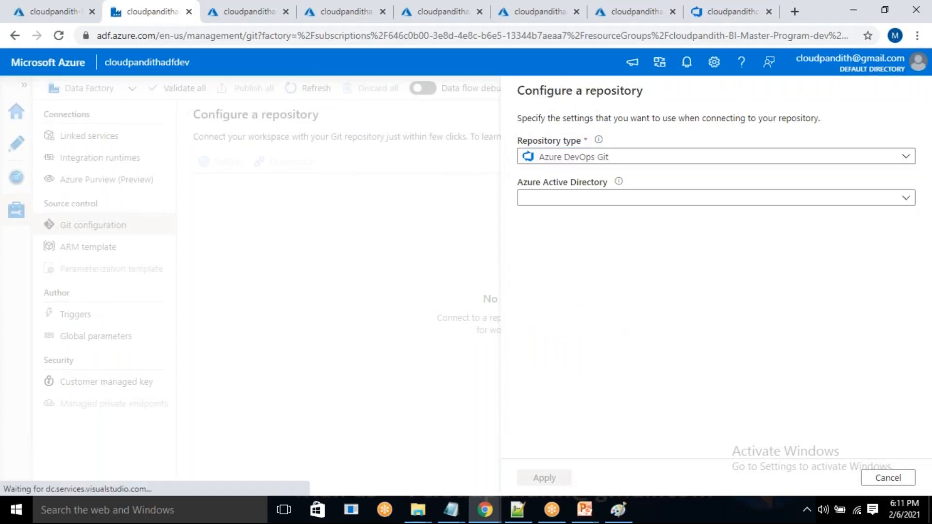
pyautogui.click(578, 200)
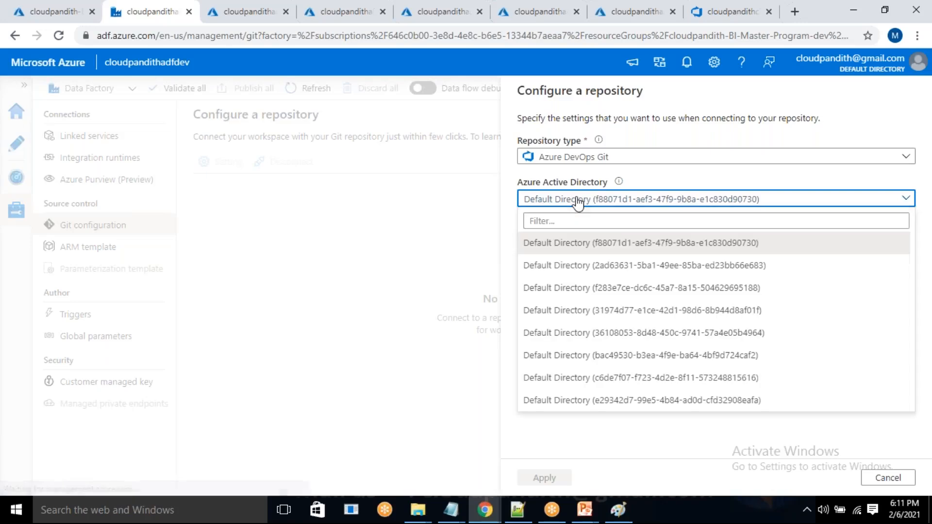
pyautogui.scroll(-3, 598, 354)
pyautogui.click(587, 378)
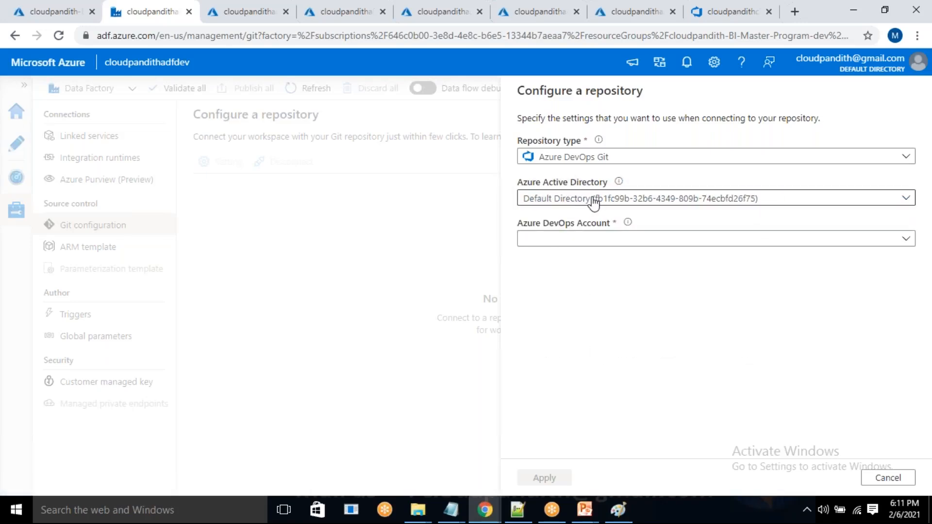
# Check the organization name in the Azure DevOps repository's web address and return to the data factory's repository configuration.
pyautogui.click(560, 239)
pyautogui.click(700, 11)
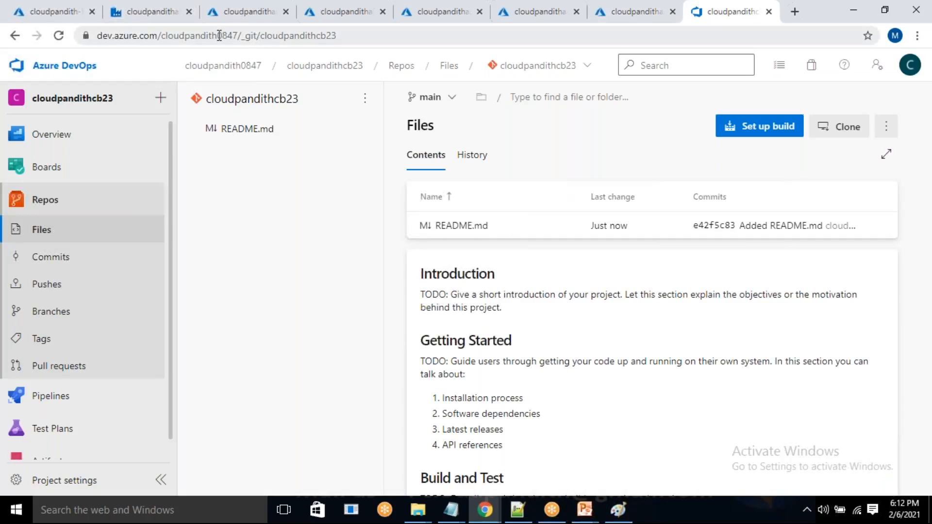
pyautogui.moveTo(219, 35); pyautogui.dragTo(240, 36)
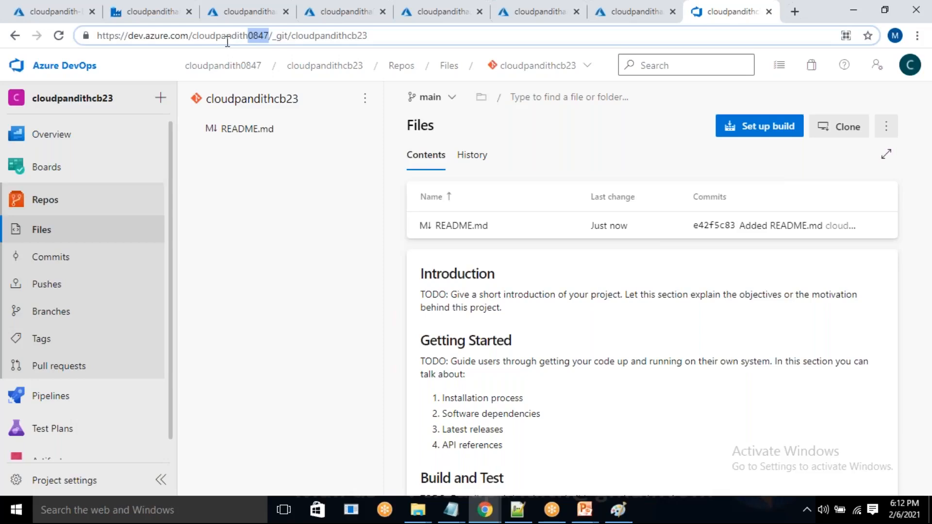
pyautogui.moveTo(231, 36); pyautogui.dragTo(271, 34)
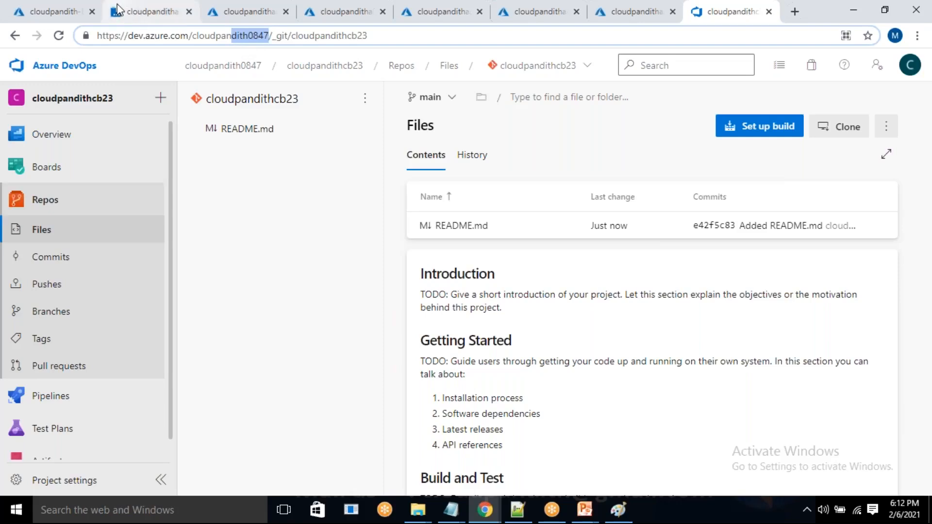
pyautogui.click(154, 11)
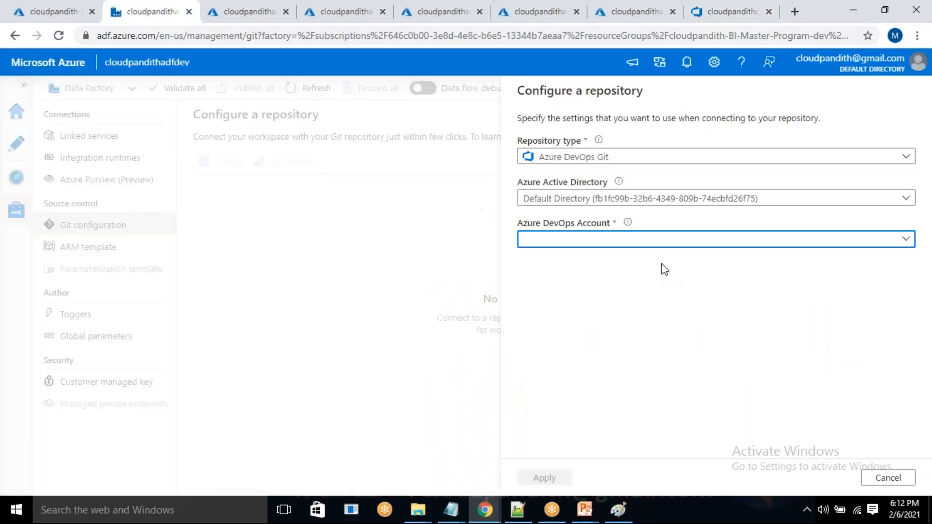
pyautogui.click(633, 247)
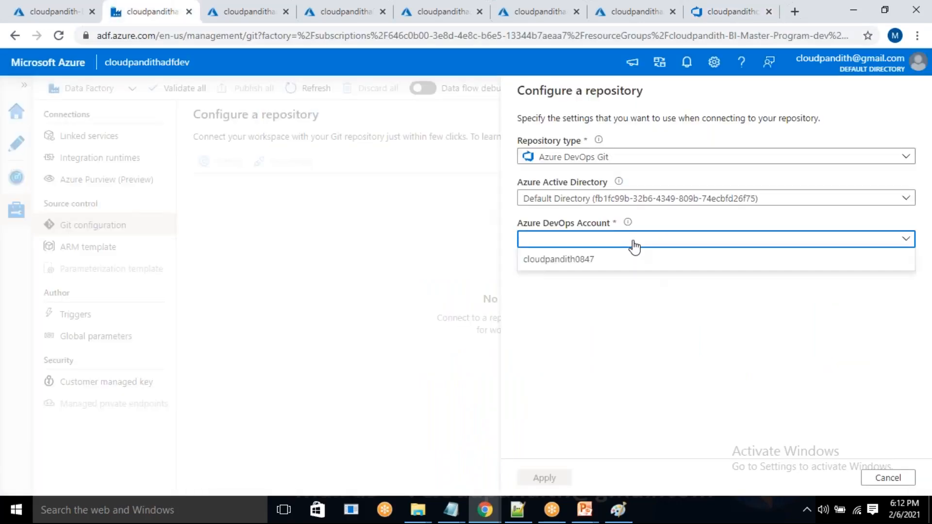
pyautogui.click(602, 259)
pyautogui.click(570, 282)
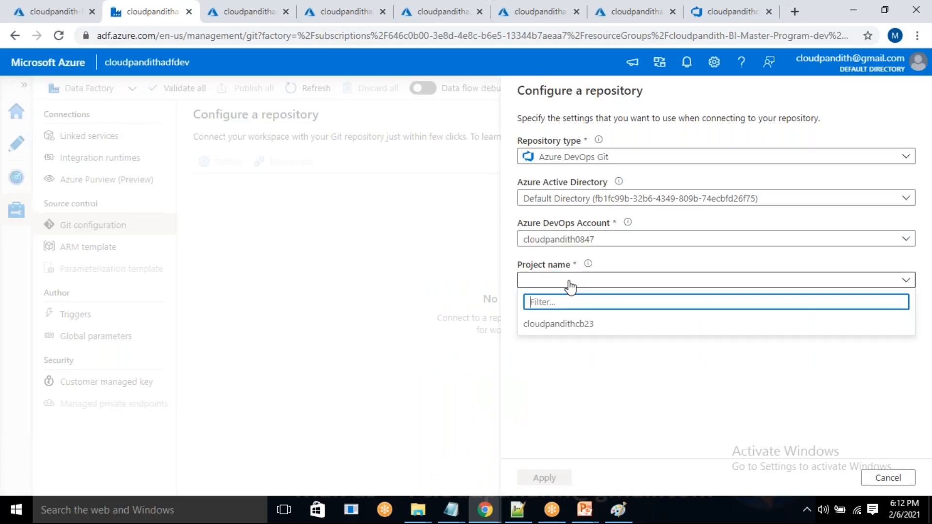
pyautogui.click(562, 326)
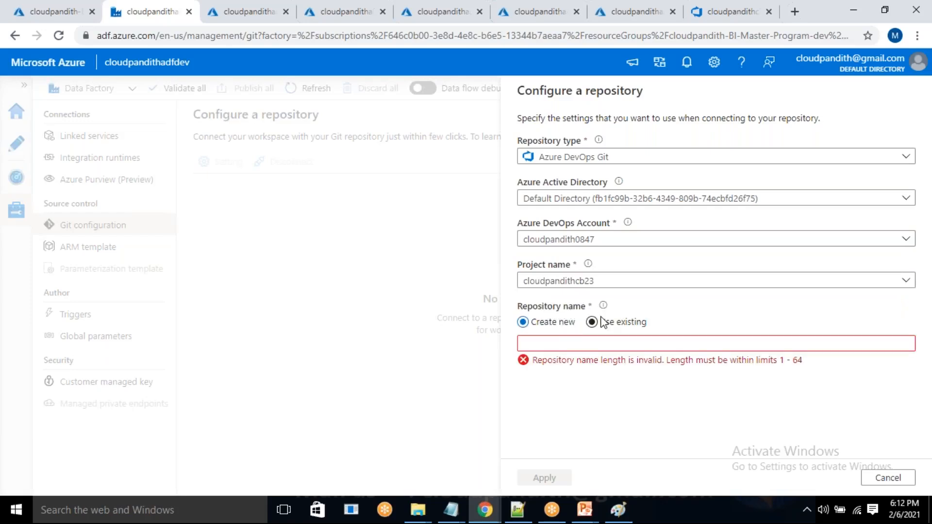
pyautogui.click(592, 323)
pyautogui.click(610, 350)
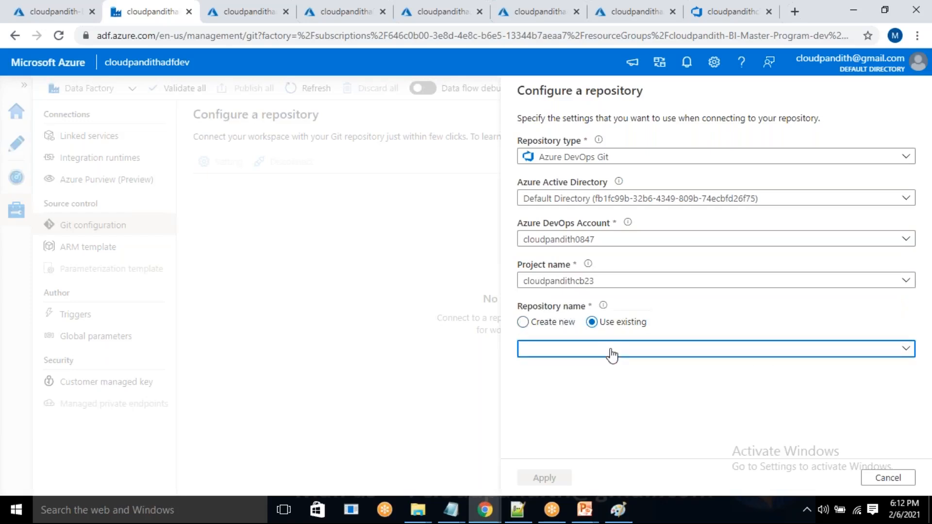
pyautogui.click(588, 371)
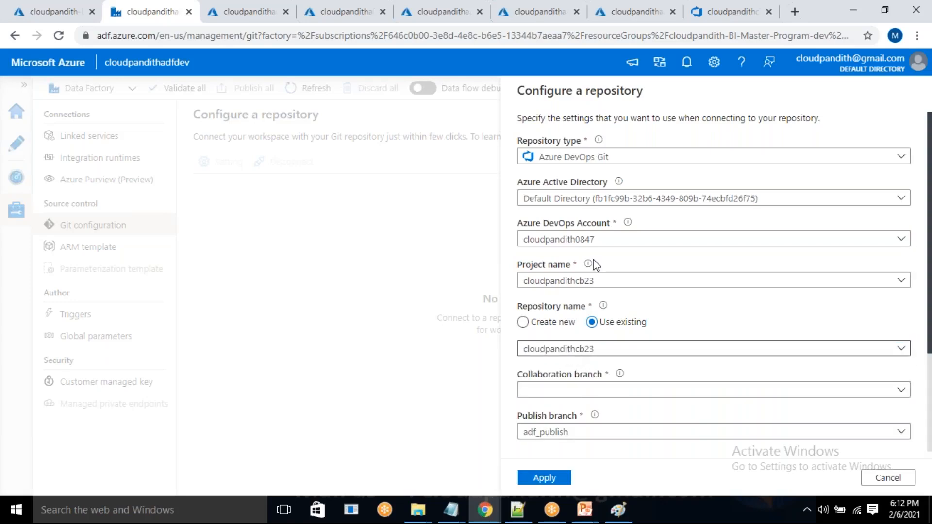
# Check the repository name and the available repositories in the Azure DevOps project, and return to the data factory's repository configuration.
pyautogui.click(693, 12)
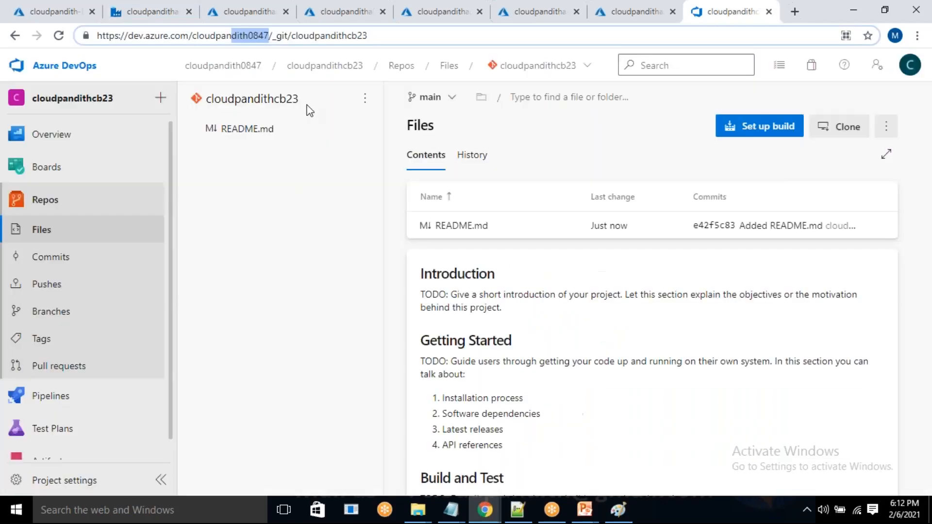
pyautogui.moveTo(299, 99); pyautogui.dragTo(205, 103)
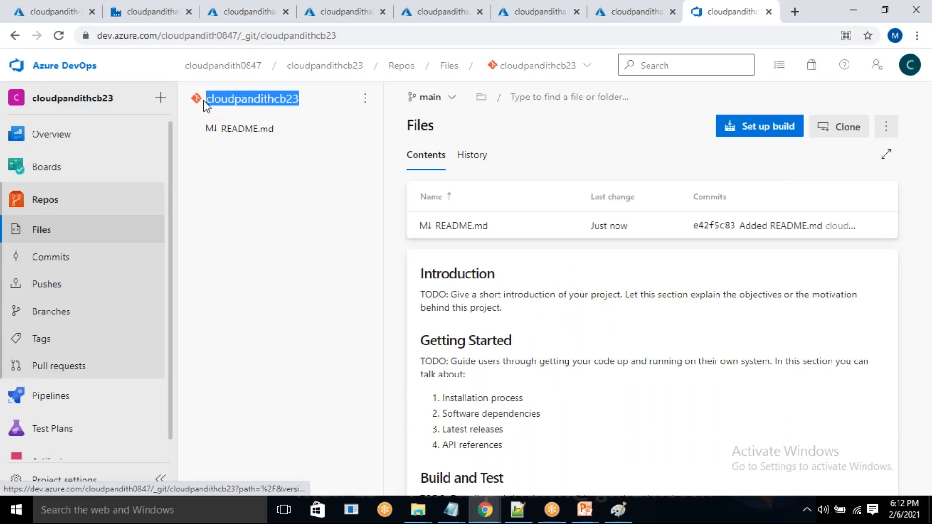
pyautogui.click(586, 71)
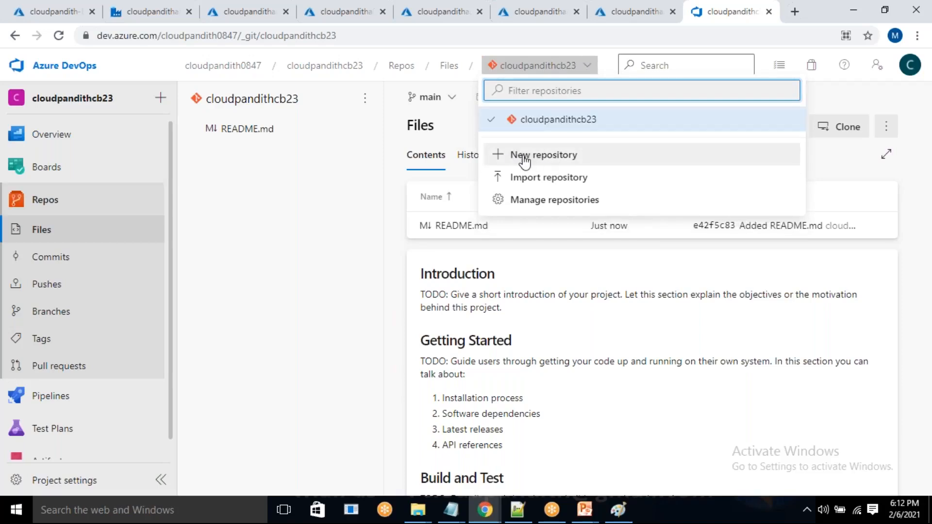
pyautogui.click(304, 199)
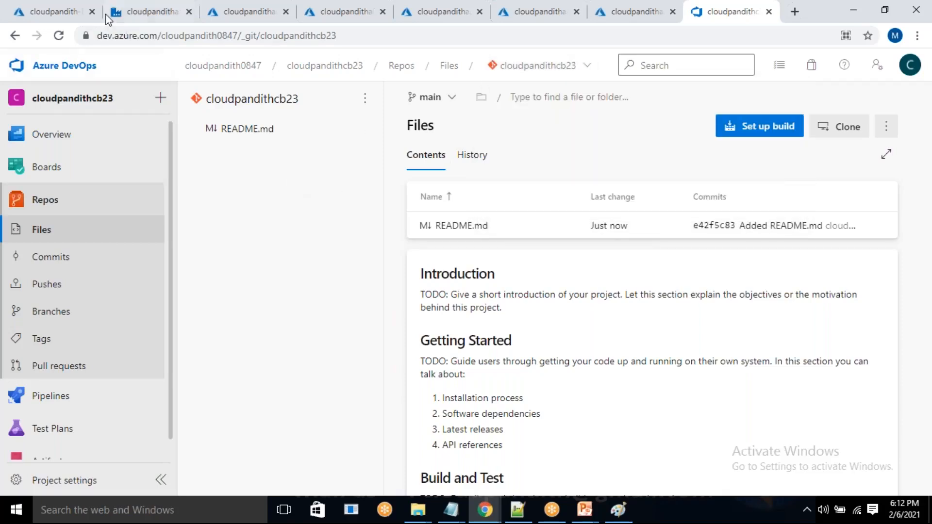
pyautogui.click(160, 7)
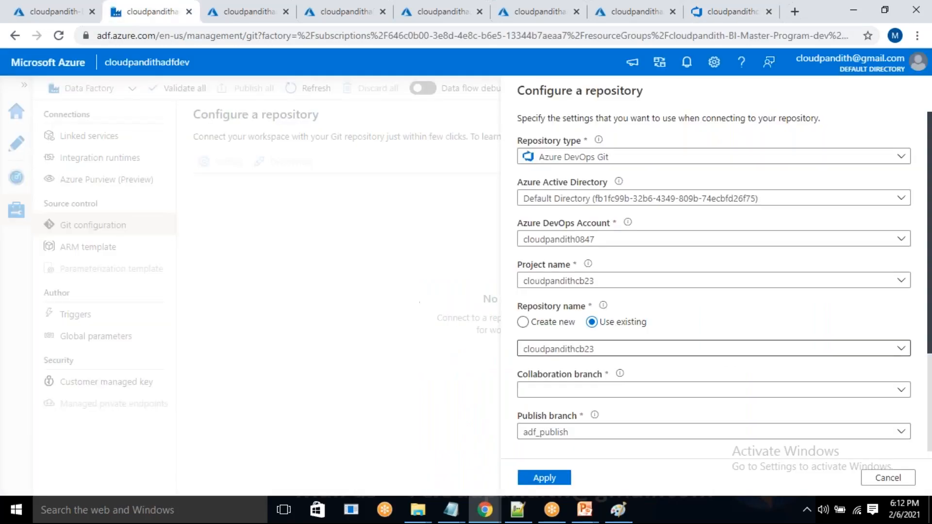
# Set the collaboration branch of the repository configuration to main.
pyautogui.scroll(-2, 775, 386)
pyautogui.click(564, 323)
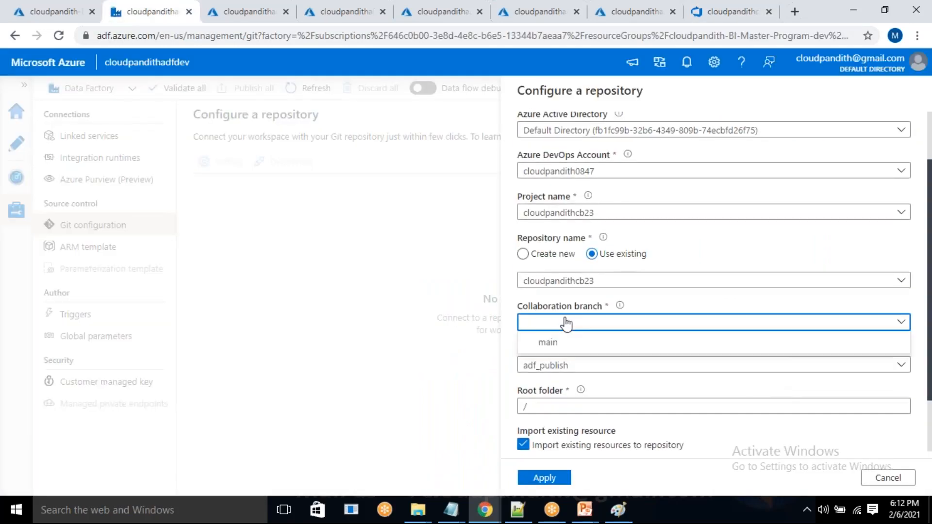
pyautogui.click(547, 342)
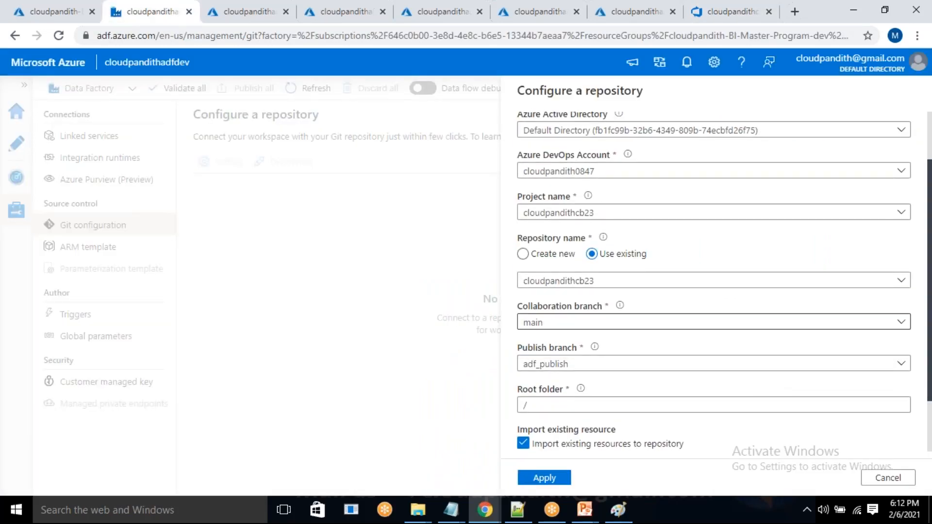
# Examine the import target branch, the collaboration branch and the publish branch in the repository configuration.
pyautogui.scroll(-1, 713, 311)
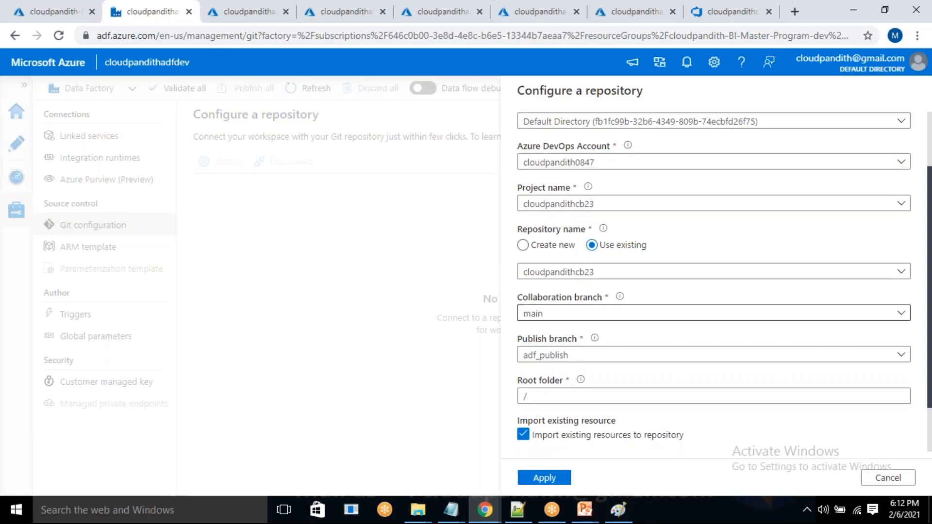
pyautogui.scroll(1, 566, 326)
pyautogui.scroll(-3, 566, 327)
pyautogui.moveTo(553, 434); pyautogui.dragTo(530, 434)
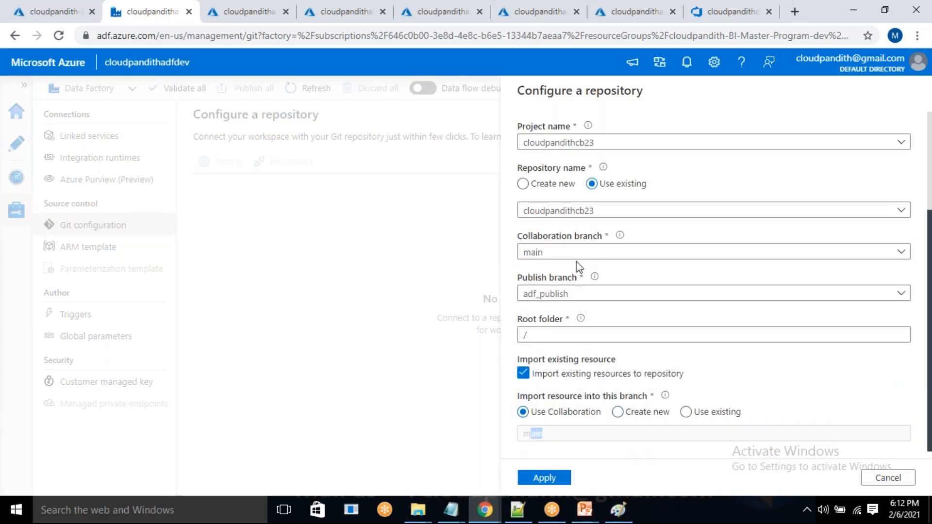
pyautogui.moveTo(548, 253); pyautogui.dragTo(523, 253)
pyautogui.click(630, 270)
pyautogui.moveTo(596, 297); pyautogui.dragTo(524, 306)
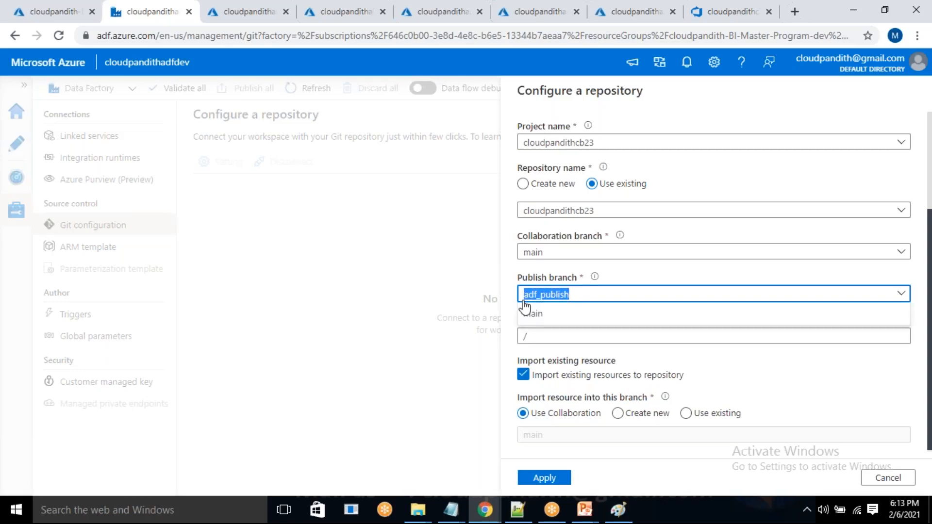
pyautogui.click(645, 273)
pyautogui.moveTo(586, 302); pyautogui.dragTo(522, 308)
pyautogui.click(644, 273)
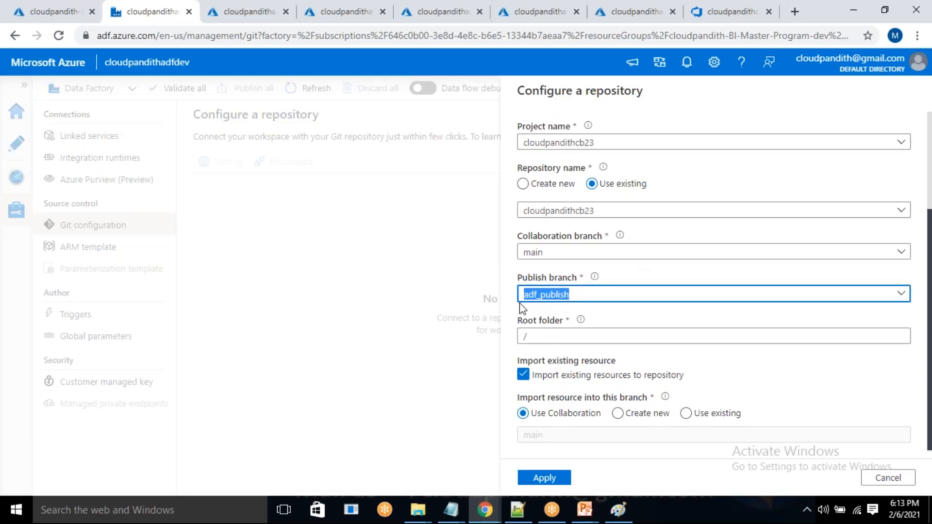
pyautogui.click(636, 275)
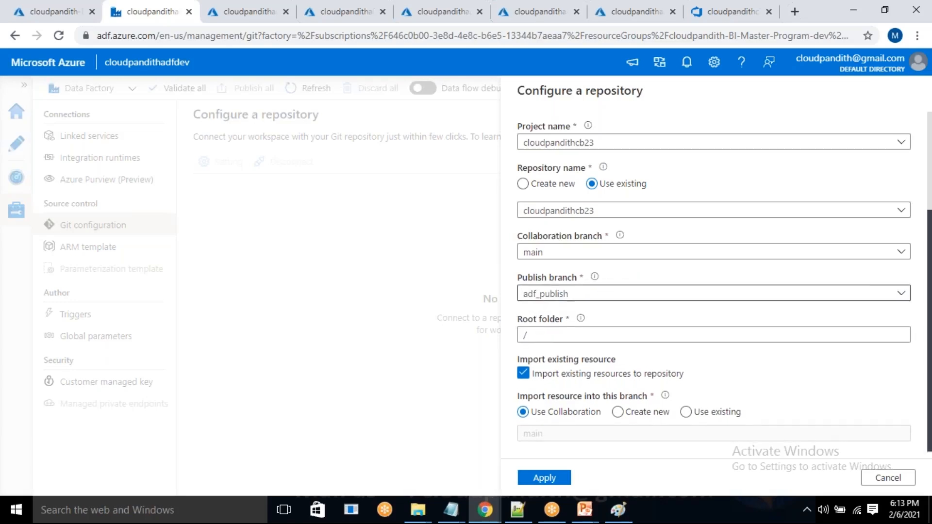
pyautogui.doubleClick(531, 334)
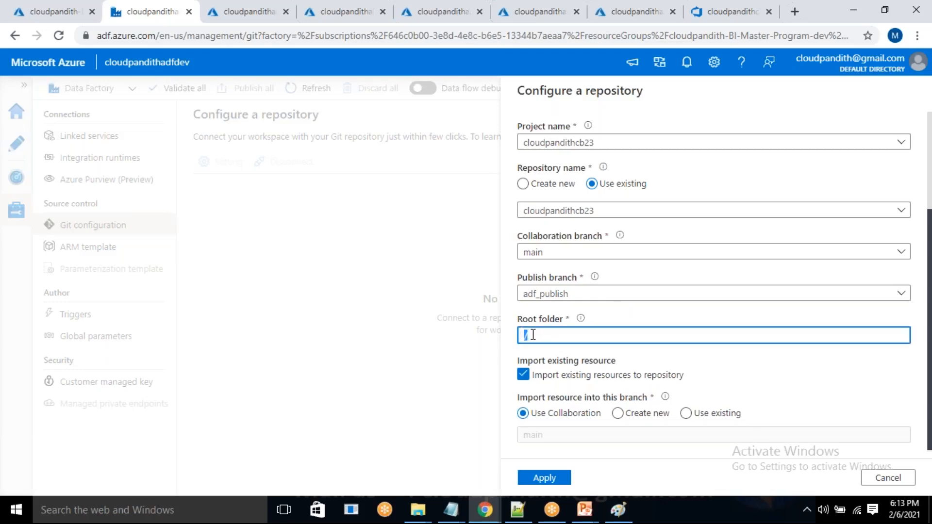
pyautogui.click(533, 335)
pyautogui.write('adfcode')
pyautogui.press('BackSpace')
pyautogui.press('BackSpace')
pyautogui.press('BackSpace')
pyautogui.press('BackSpace')
pyautogui.press('BackSpace')
pyautogui.press('BackSpace')
pyautogui.press('BackSpace')
pyautogui.moveTo(531, 333); pyautogui.dragTo(517, 341)
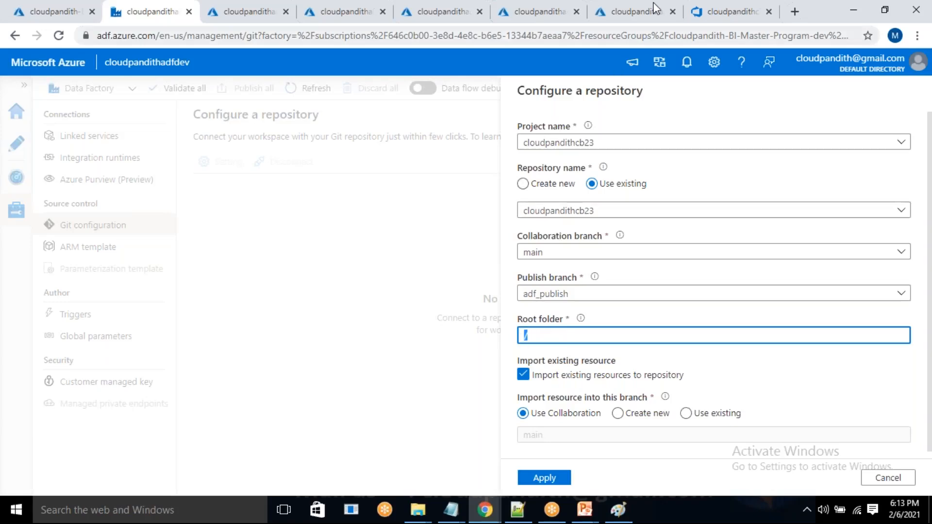
# Apply the repository configuration with root folder / and save the existing main branch as the working branch.
pyautogui.click(716, 7)
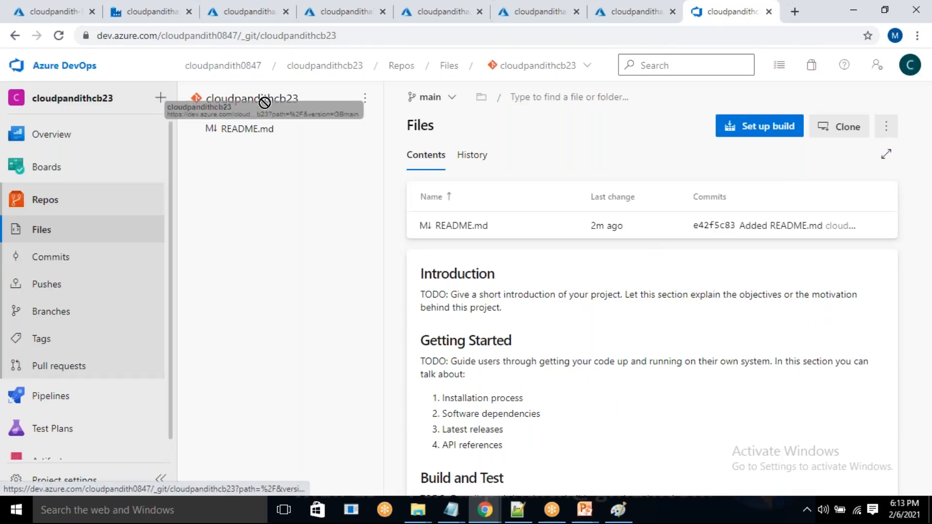
pyautogui.click(148, 7)
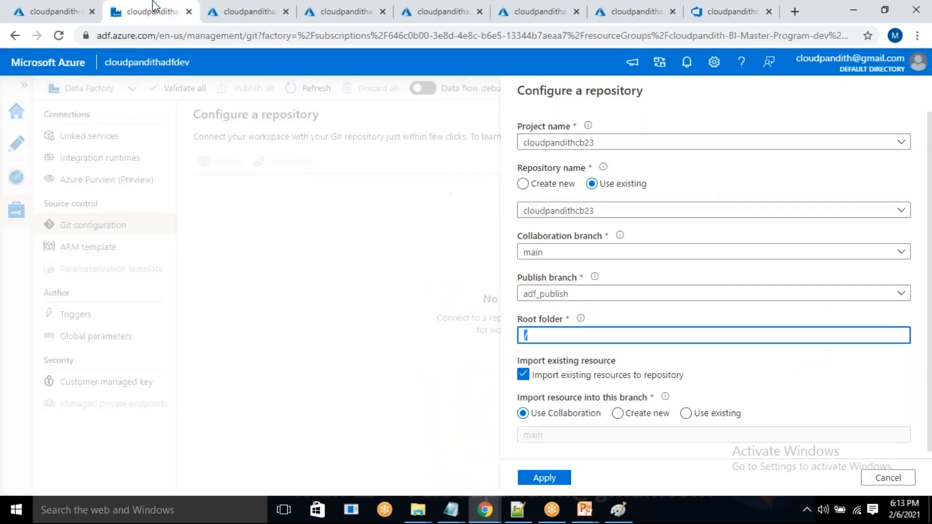
pyautogui.scroll(1, 626, 458)
pyautogui.scroll(1, 626, 459)
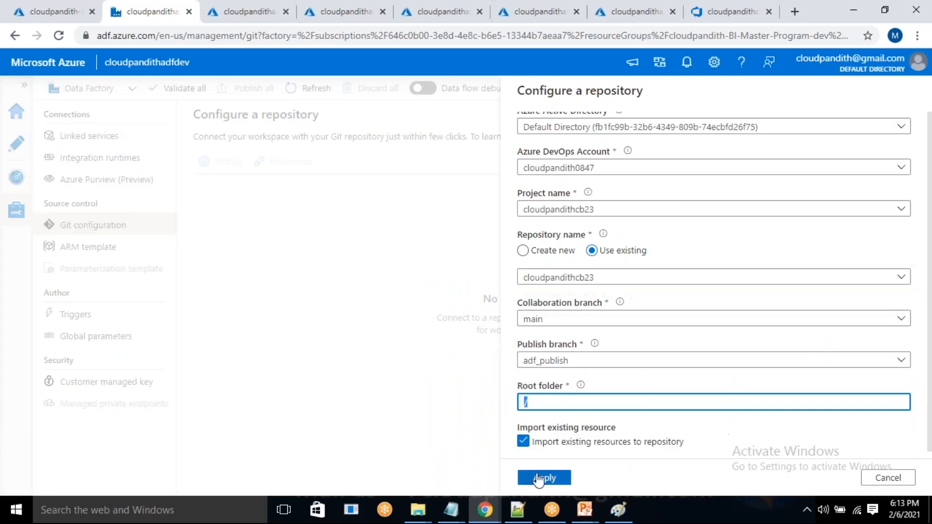
pyautogui.click(544, 477)
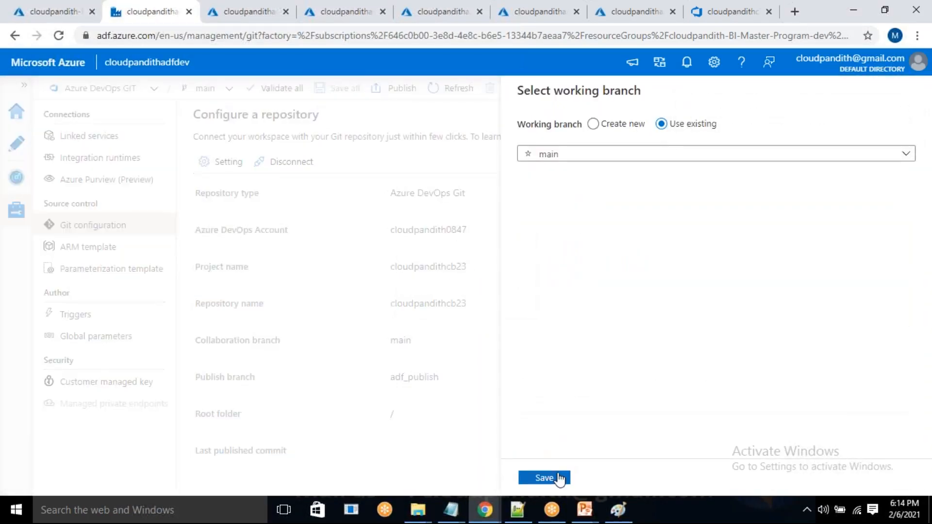
pyautogui.click(559, 478)
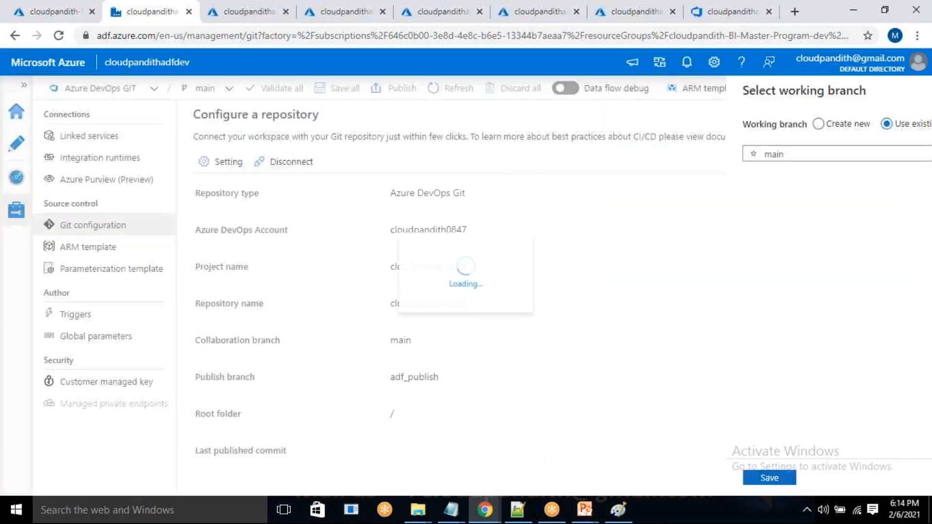
# Check the repository's files in Azure DevOps and the Dev and UAT diagram in Paint, and return to the data factory.
pyautogui.click(731, 12)
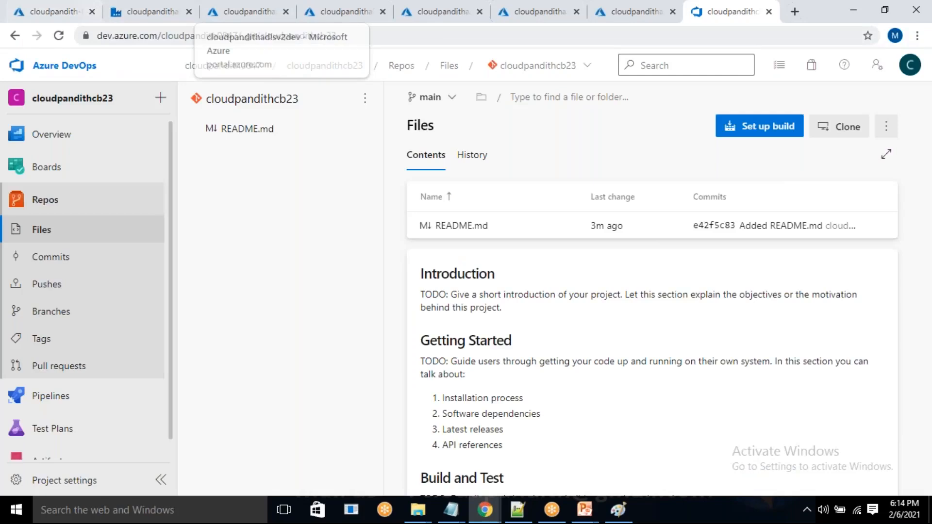
pyautogui.click(151, 11)
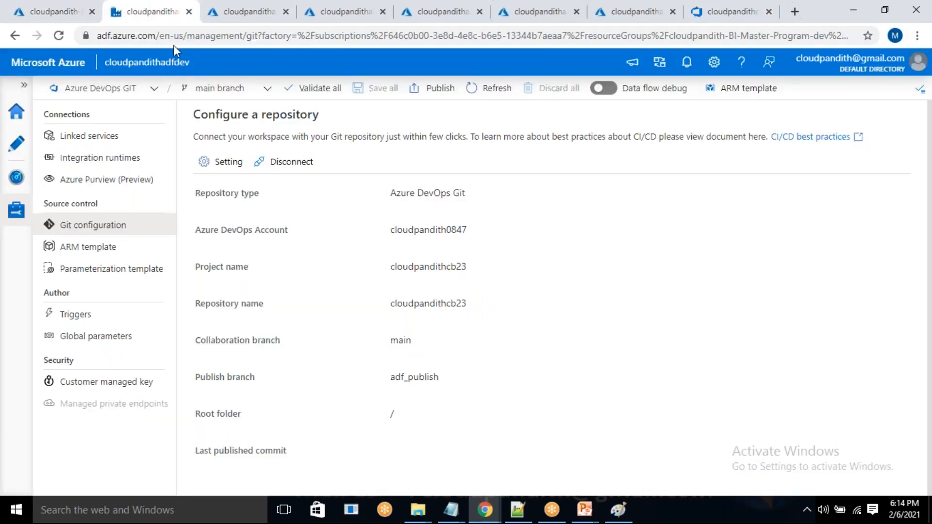
pyautogui.click(618, 510)
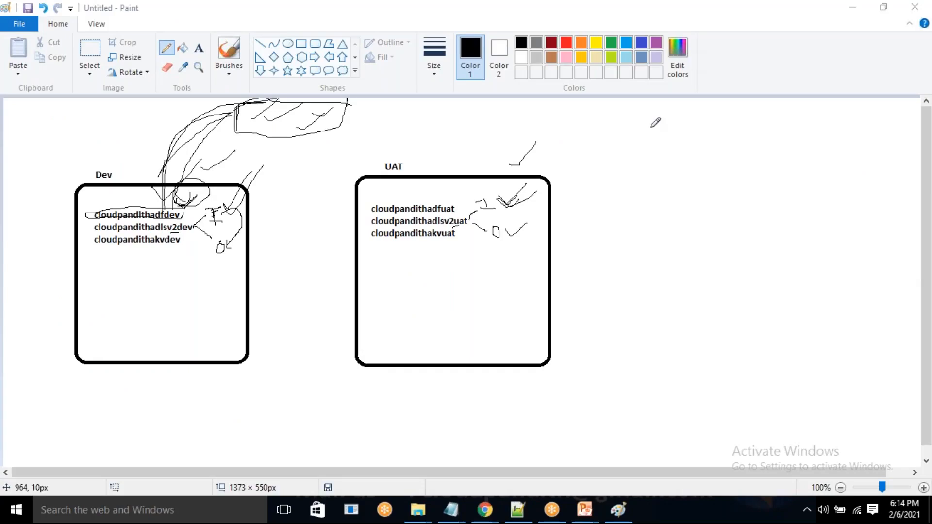
pyautogui.moveTo(485, 510)
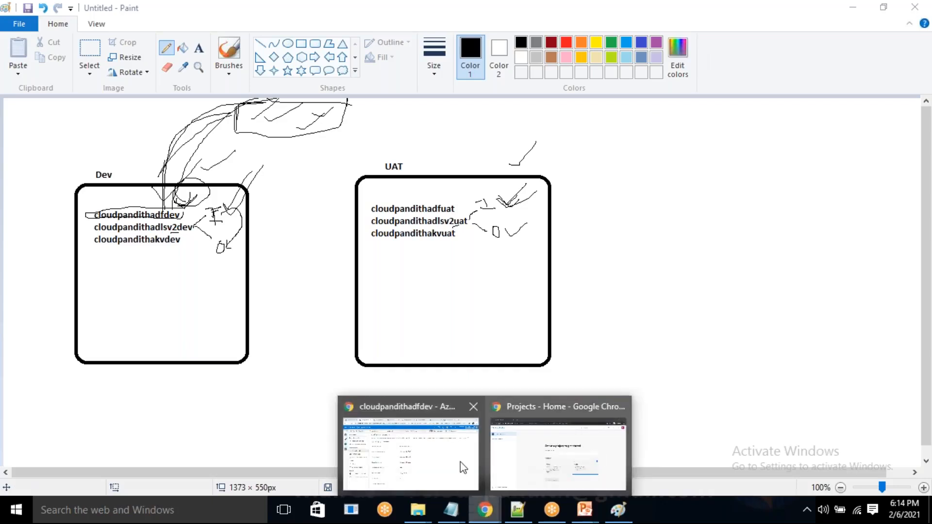
pyautogui.click(434, 470)
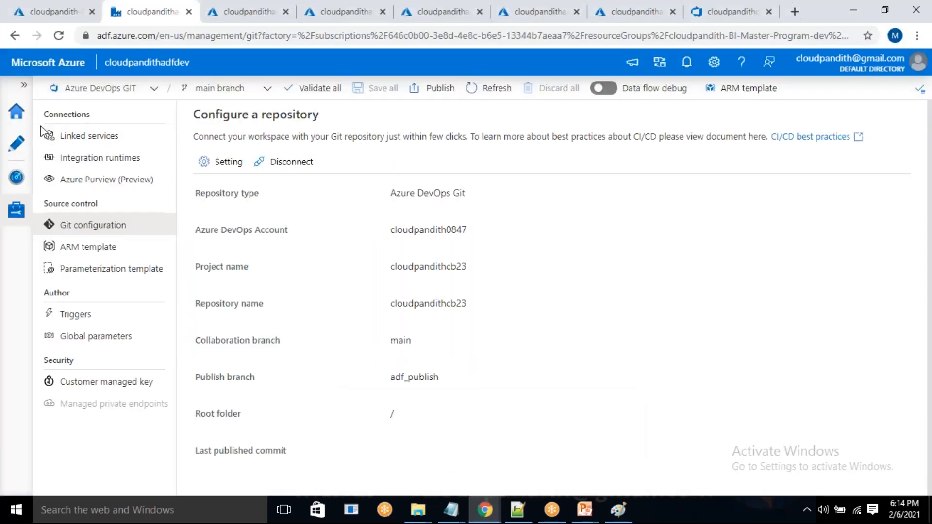
# Start a new linked service in the data factory with Azure Key Vault as its data store.
pyautogui.click(80, 143)
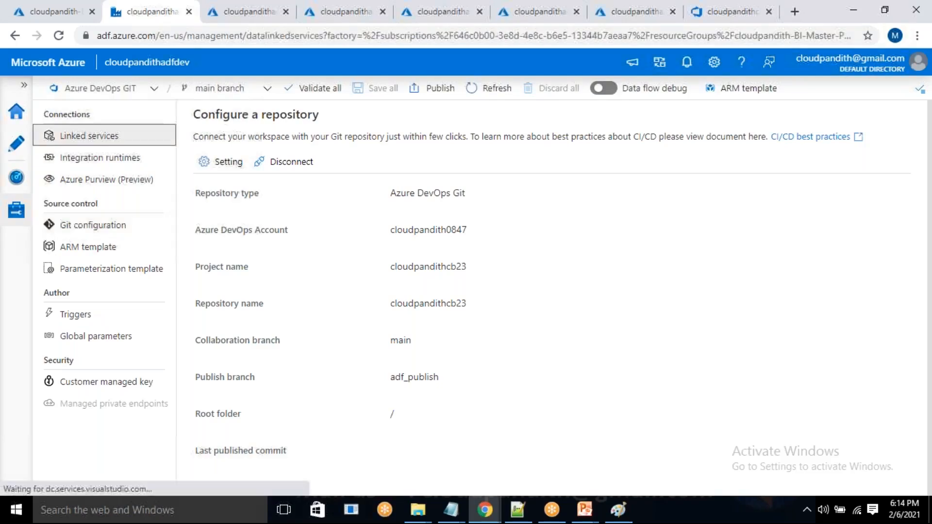
pyautogui.click(217, 165)
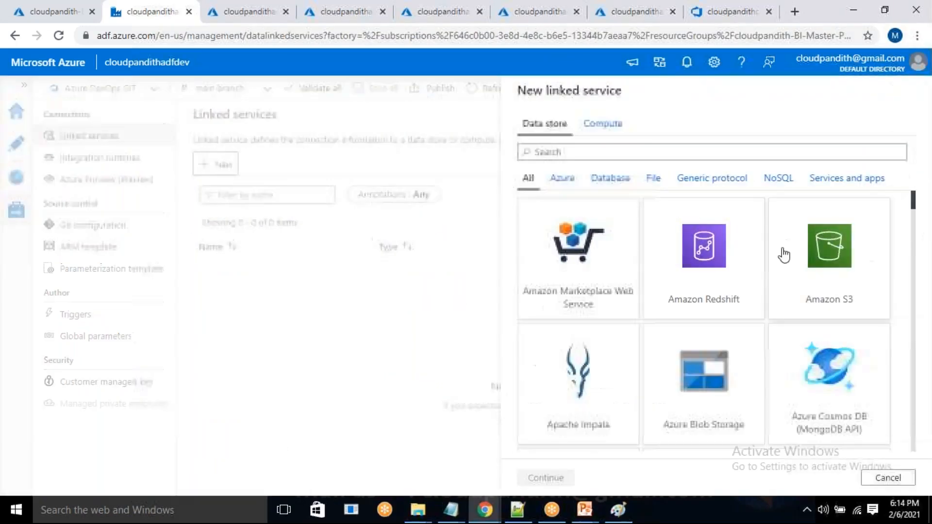
pyautogui.click(562, 151)
pyautogui.write('k')
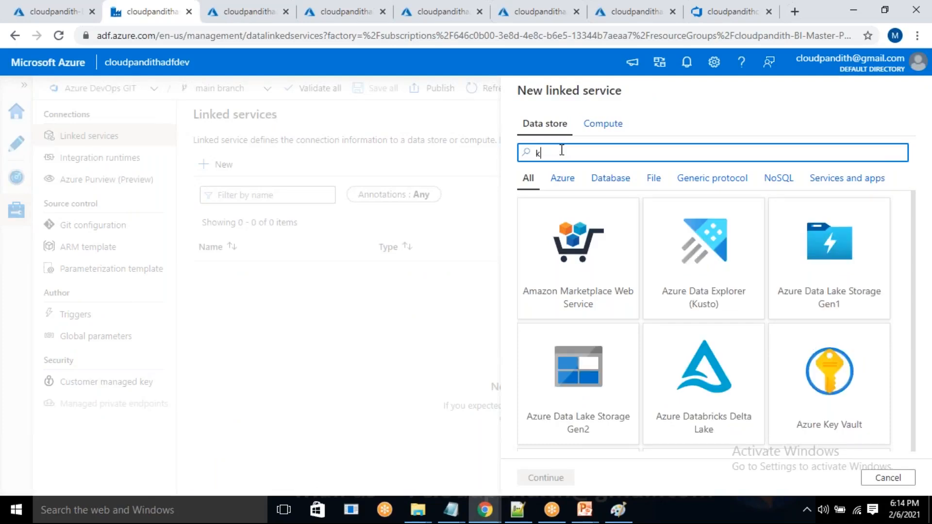
pyautogui.write('ey vaul')
pyautogui.click(579, 258)
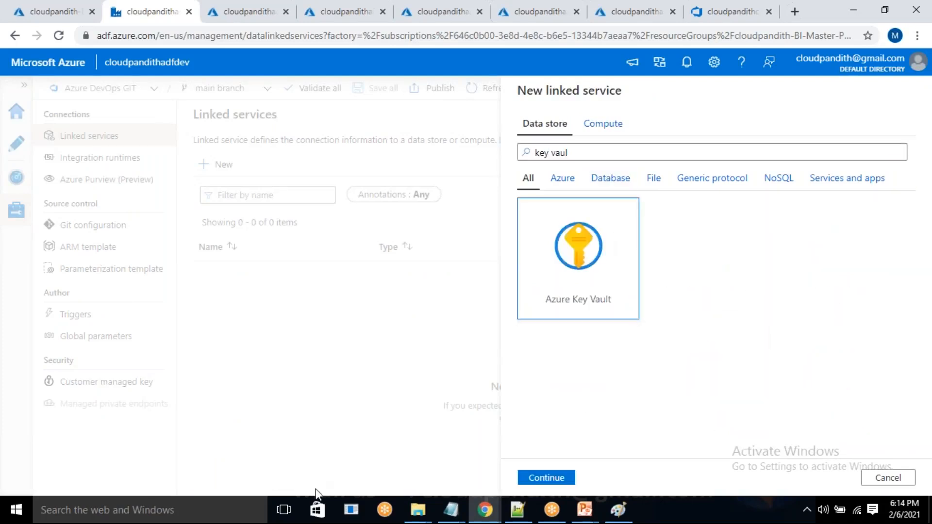
pyautogui.click(546, 478)
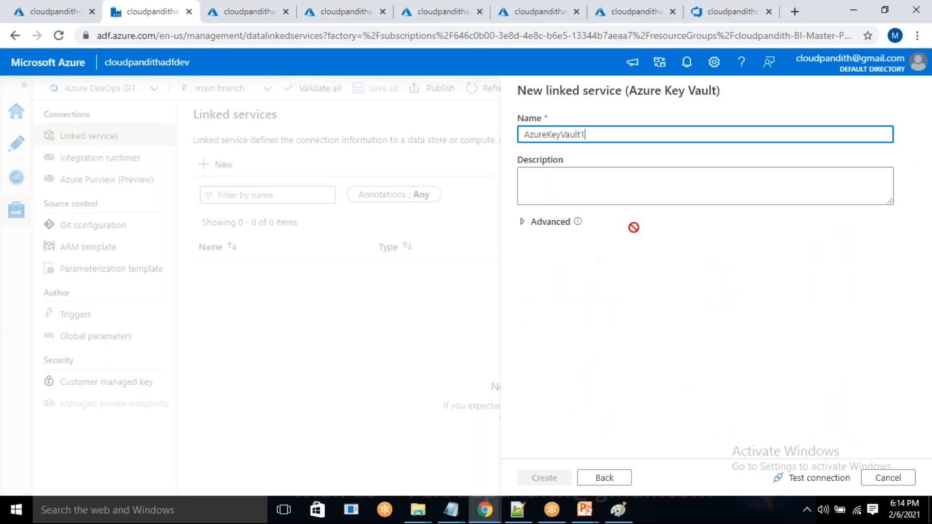
# Name the Azure Key Vault linked service LS_AKV_Connection.
pyautogui.doubleClick(600, 135)
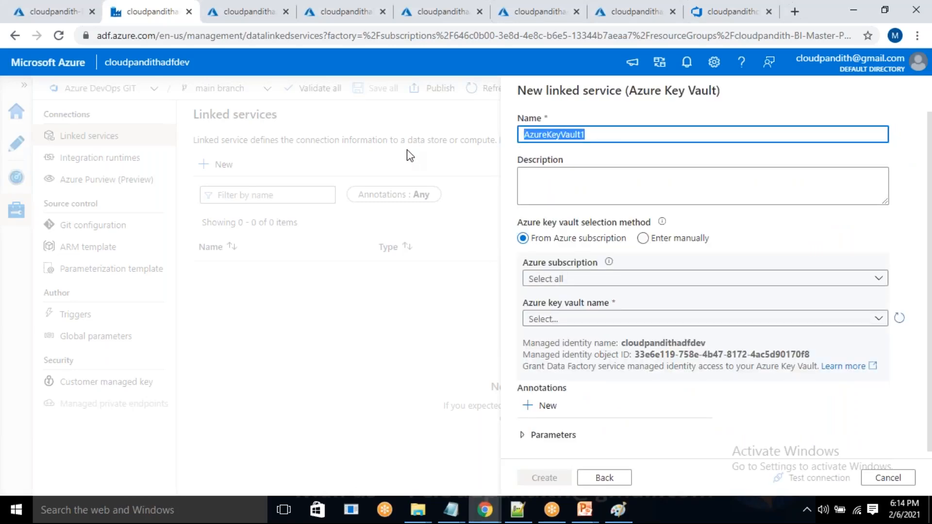
pyautogui.write('LS_AKV')
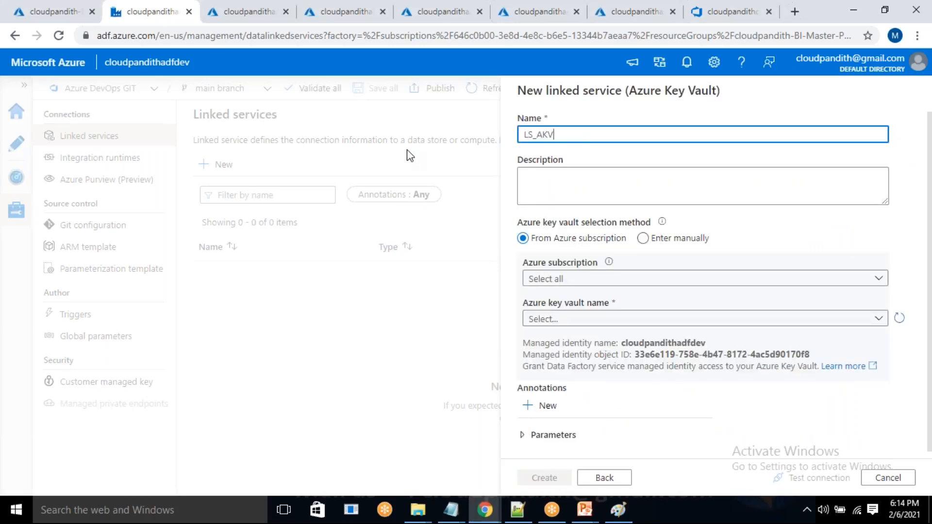
pyautogui.write('_JConne')
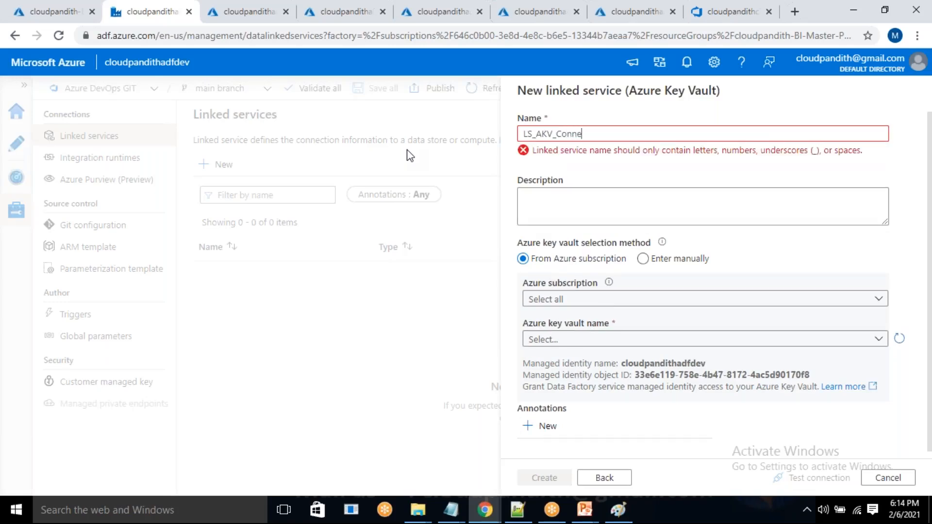
pyautogui.write('ctio')
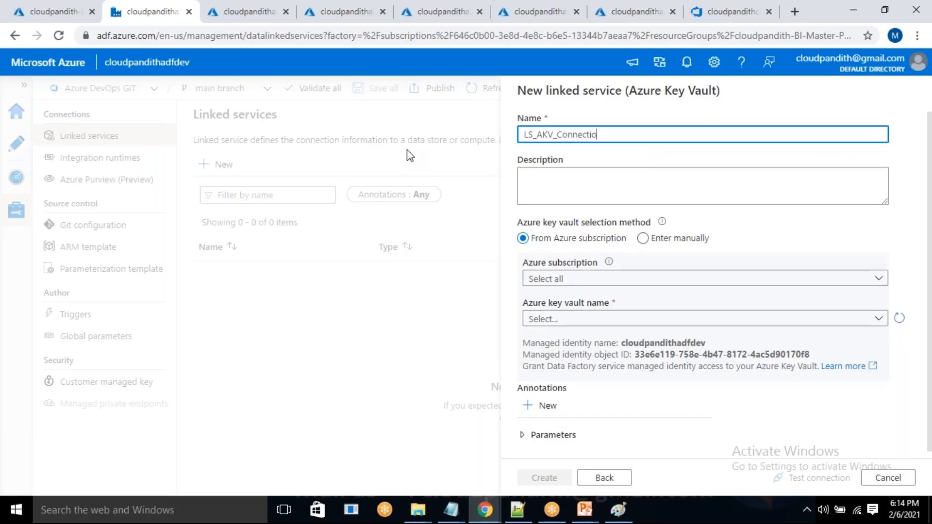
pyautogui.write('n')
# Choose the Free Trial subscription and the key vault cloudpandithakvdev, and create the linked service.
pyautogui.click(605, 279)
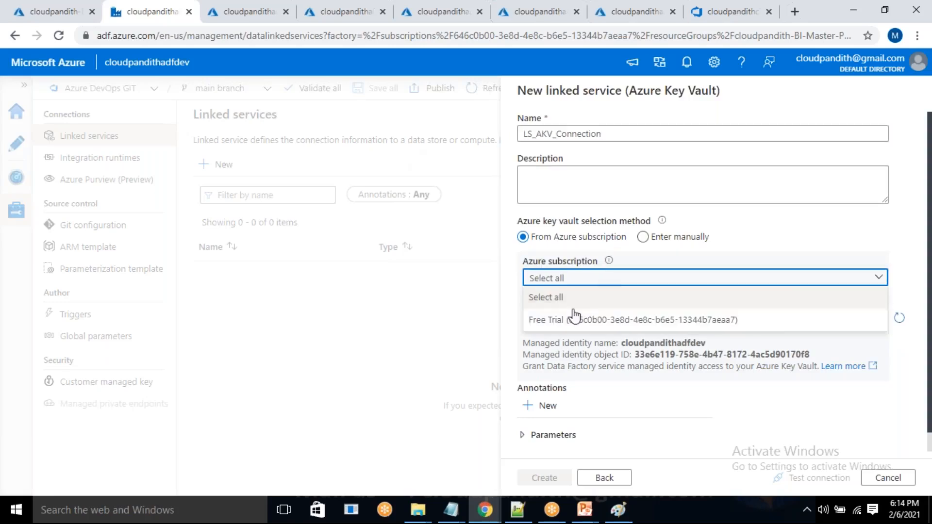
pyautogui.click(547, 316)
pyautogui.click(561, 318)
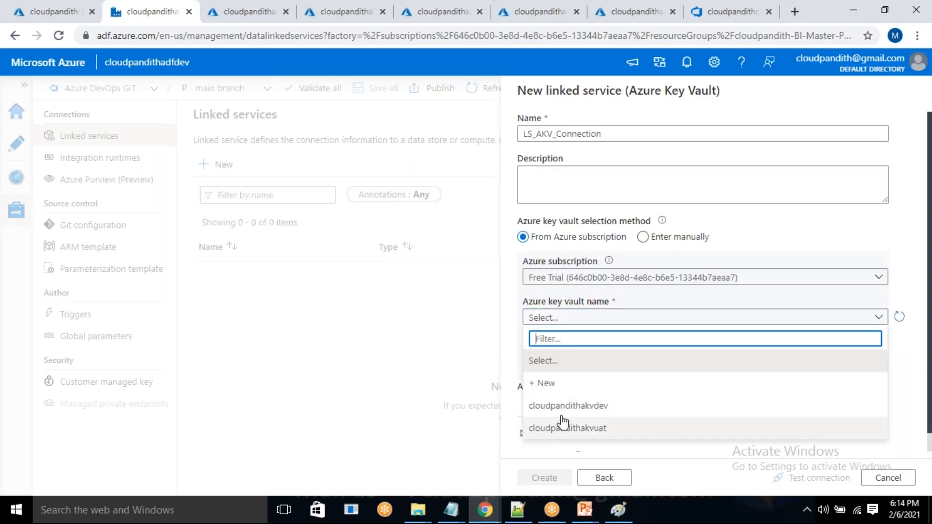
pyautogui.click(564, 407)
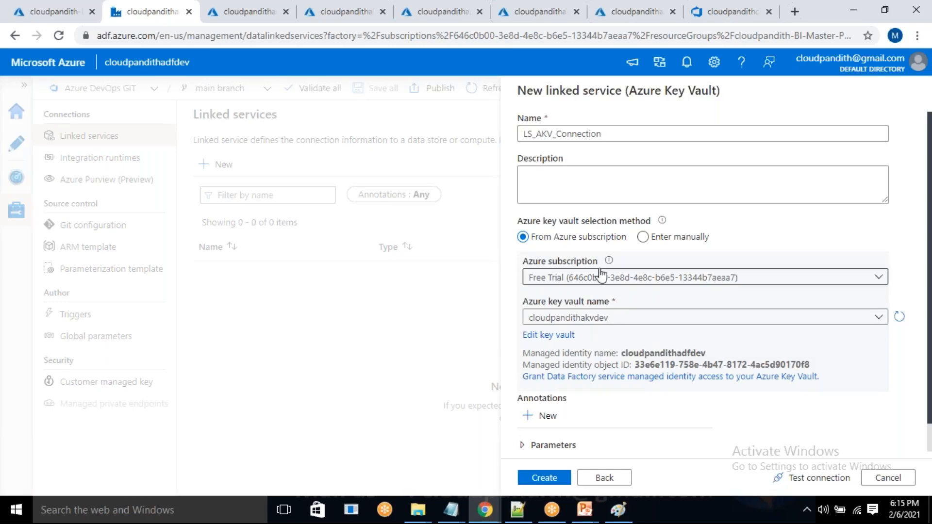
pyautogui.click(557, 480)
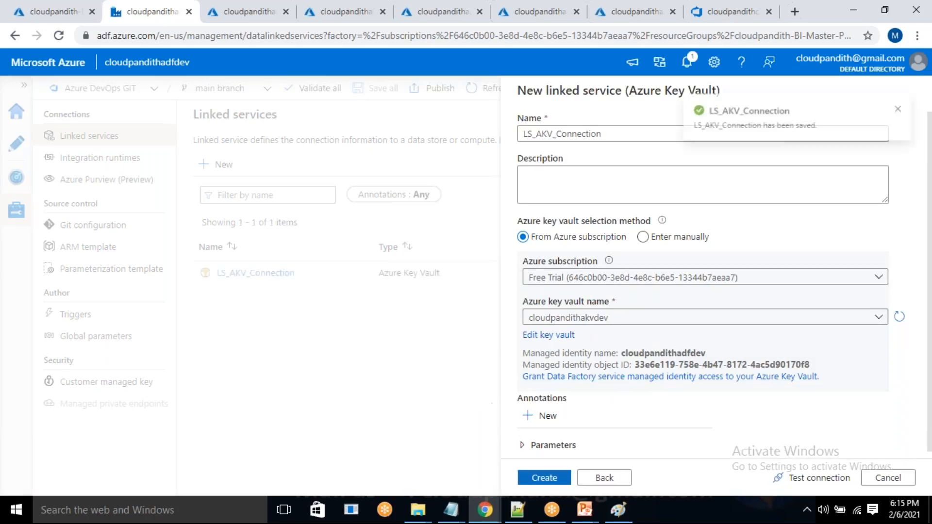
# Start a new Azure Data Lake Storage Gen2 linked service named LS_ADLSGen2.
pyautogui.click(219, 164)
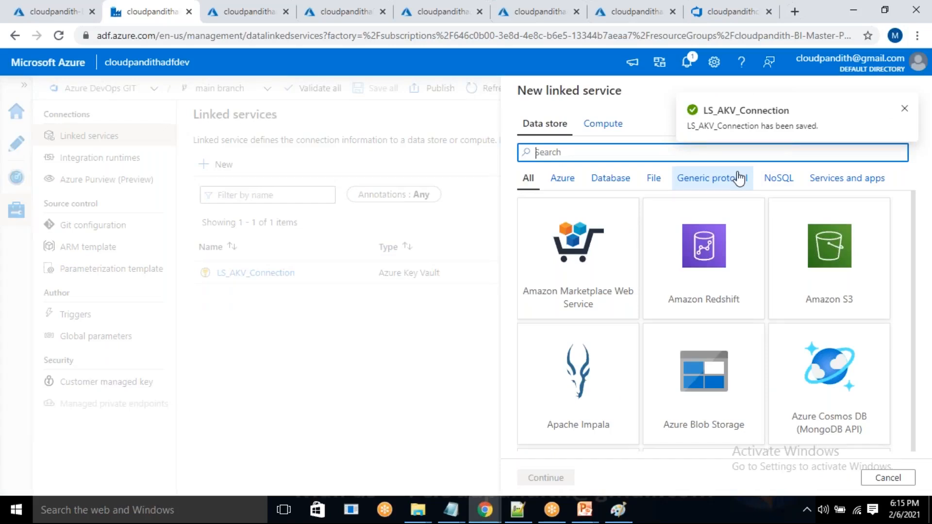
pyautogui.write('gen')
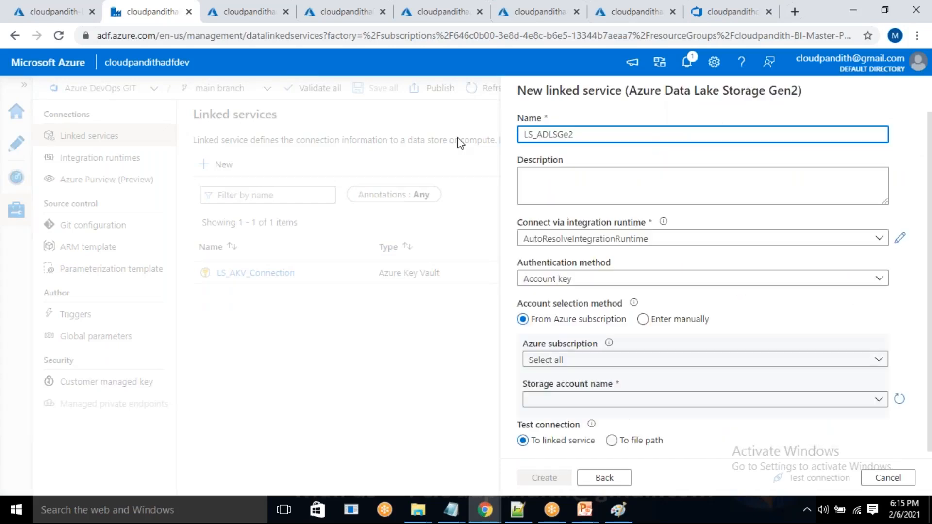
pyautogui.write('ne')
pyautogui.press('BackSpace')
pyautogui.write('2')
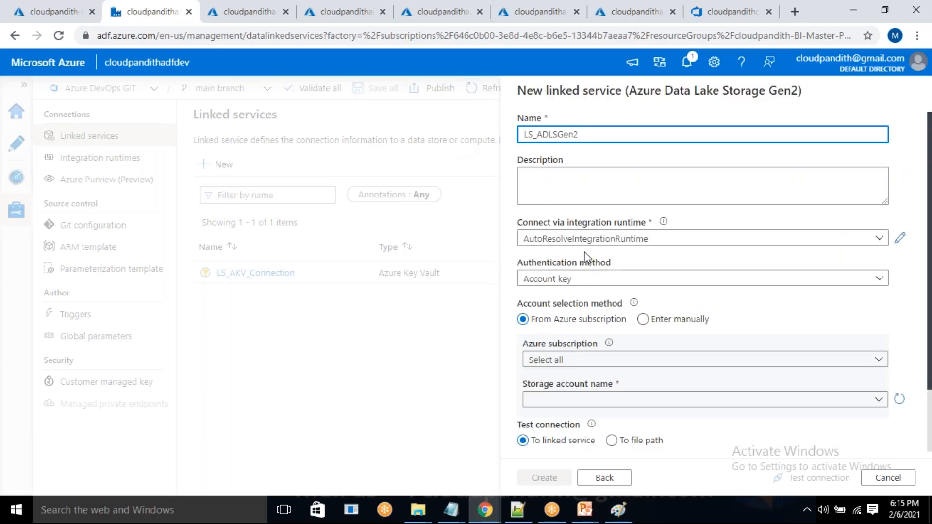
# Set the storage account selection to manual entry and source its key from Azure Key Vault through LS_AKV_Connection.
pyautogui.scroll(-2, 607, 308)
pyautogui.click(644, 251)
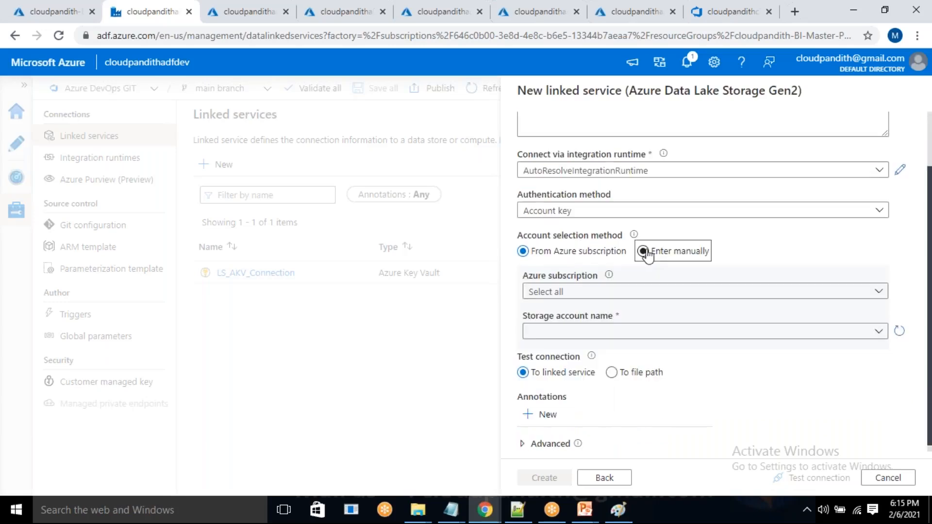
pyautogui.scroll(2, 646, 272)
pyautogui.click(664, 385)
pyautogui.scroll(-4, 663, 395)
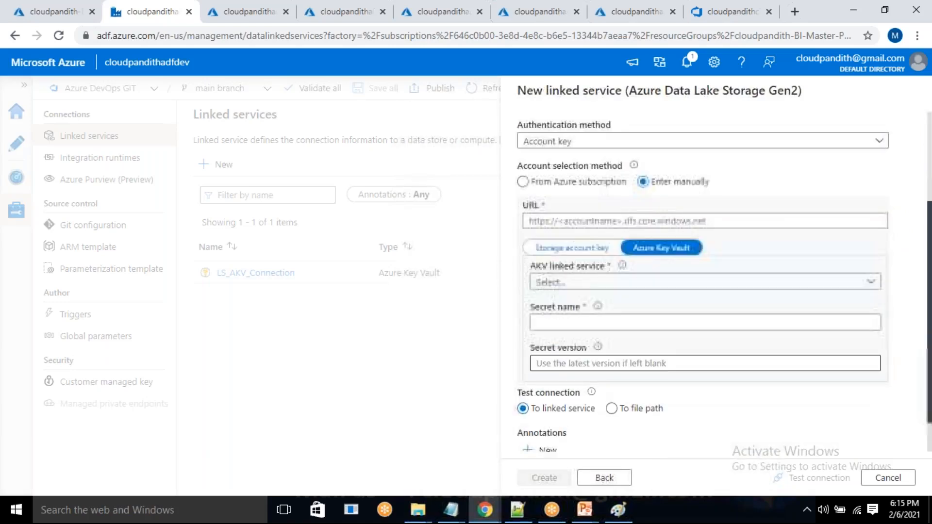
pyautogui.click(653, 282)
pyautogui.click(563, 370)
# Look up the secret name in the cloudpandithakvdev key vault and enter adlsgen2key as the linked service's secret name.
pyautogui.click(568, 323)
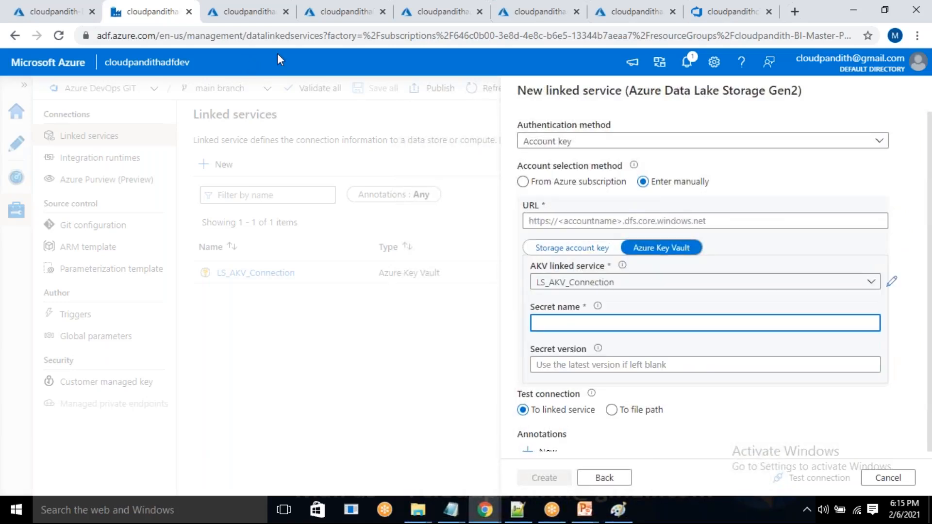
pyautogui.click(237, 2)
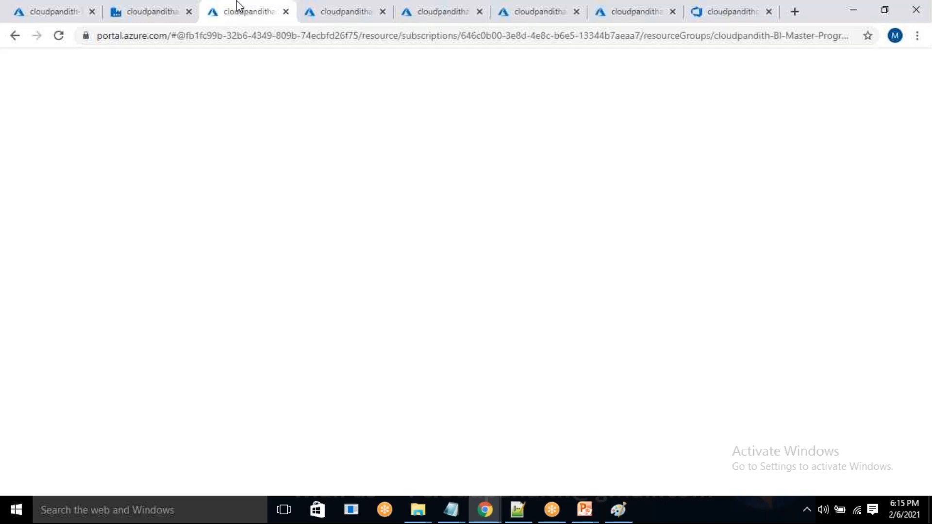
pyautogui.click(334, 14)
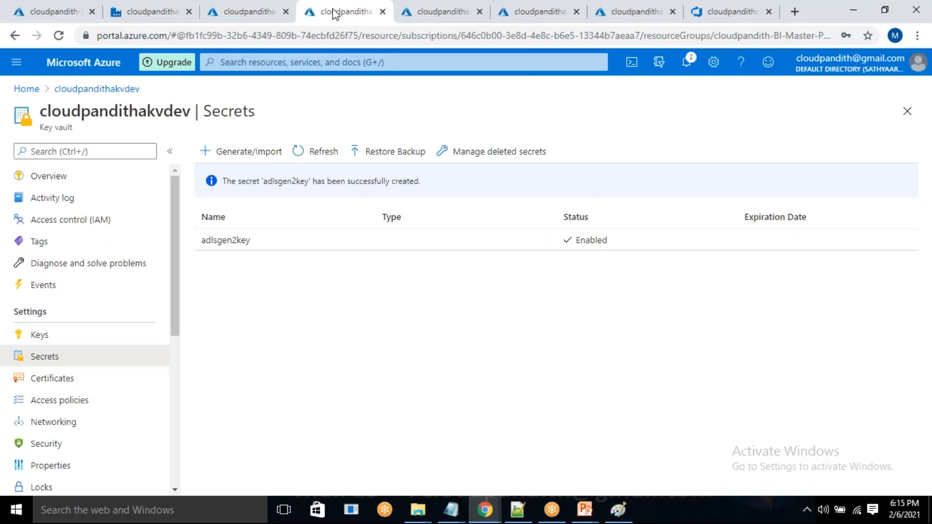
pyautogui.write('://')
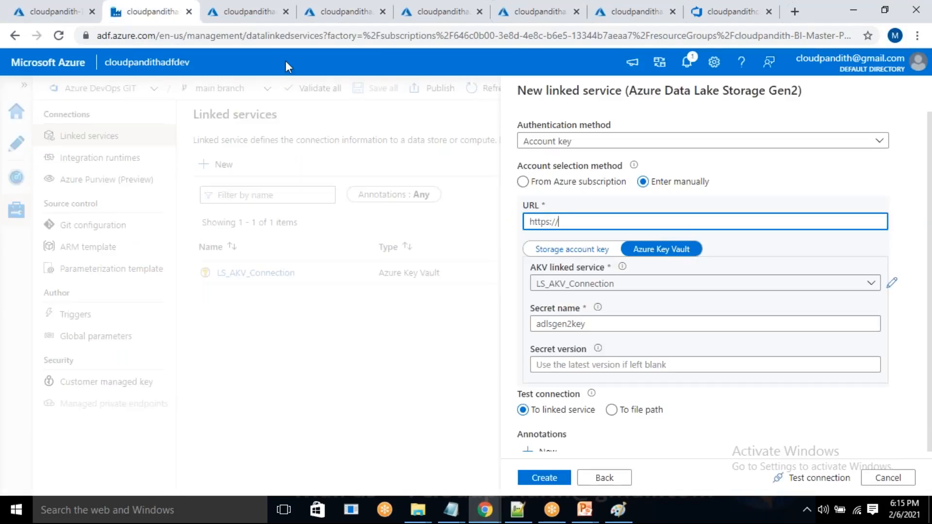
pyautogui.click(245, 11)
pyautogui.doubleClick(166, 113)
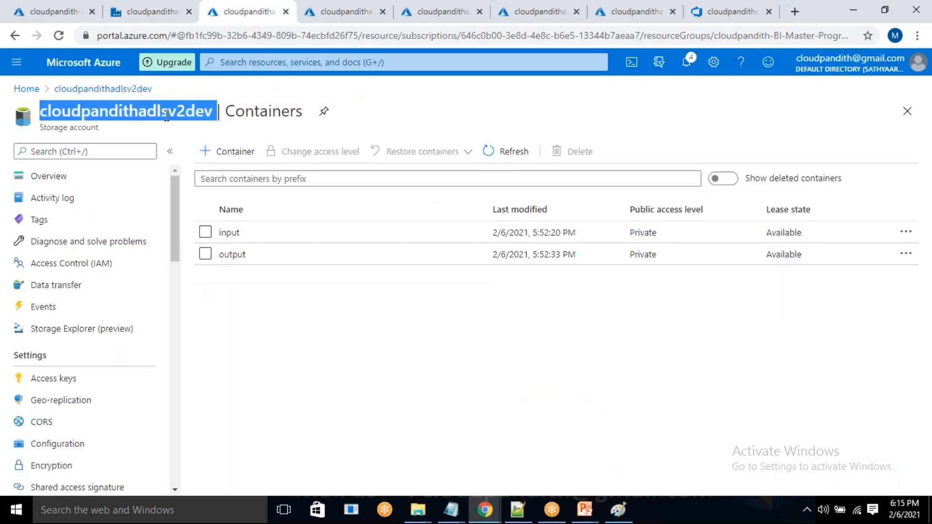
pyautogui.hotkey('ctrl', 'c')
pyautogui.click(136, 9)
pyautogui.hotkey('ctrl', 'v')
pyautogui.write('.dfs.core.windows.')
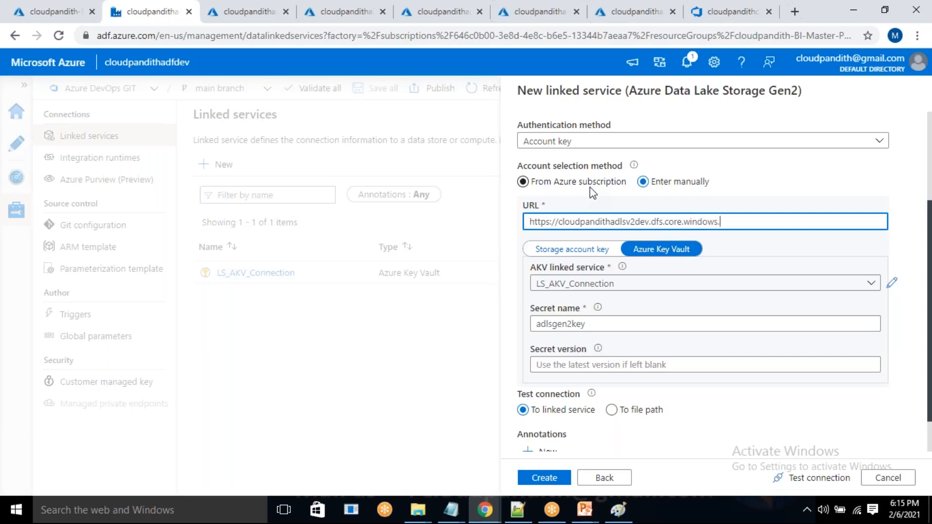
pyautogui.write('net/')
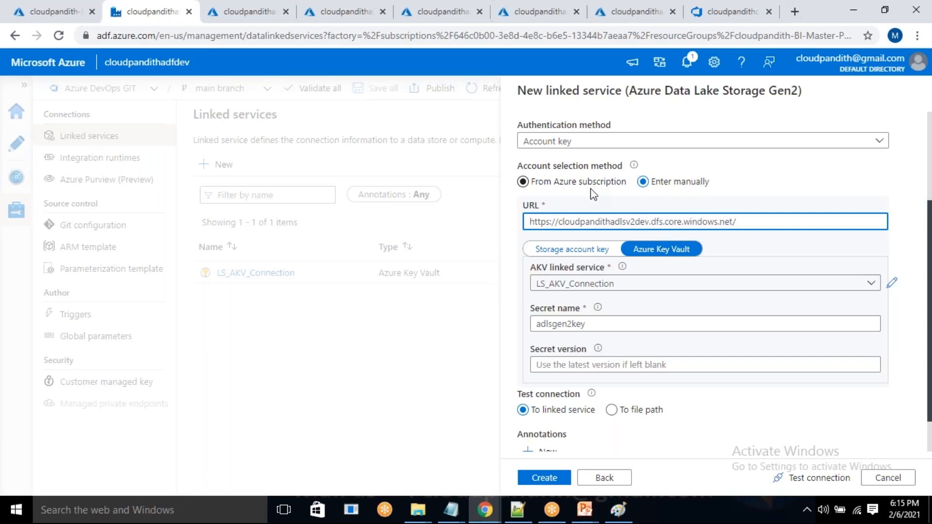
# Test the connection of the LS_ADLSGen2 linked service and create the service.
pyautogui.click(804, 479)
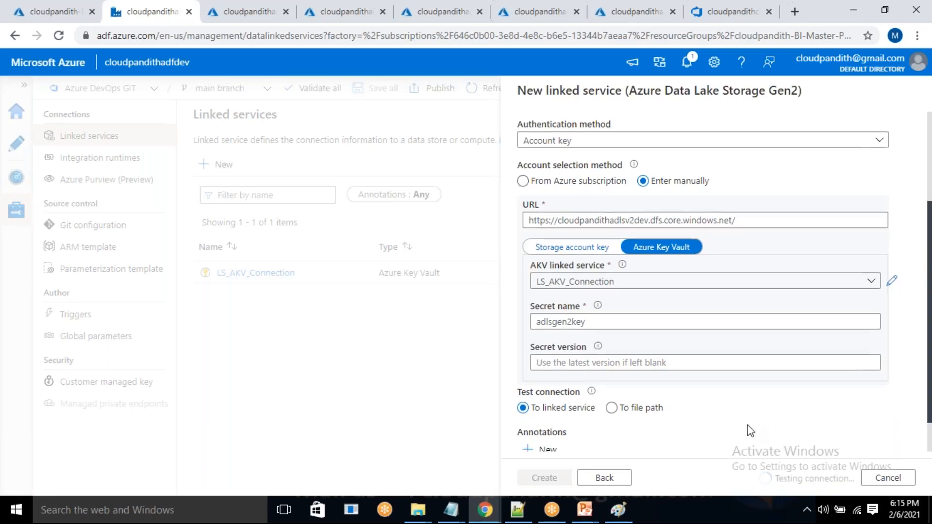
pyautogui.scroll(-2, 750, 431)
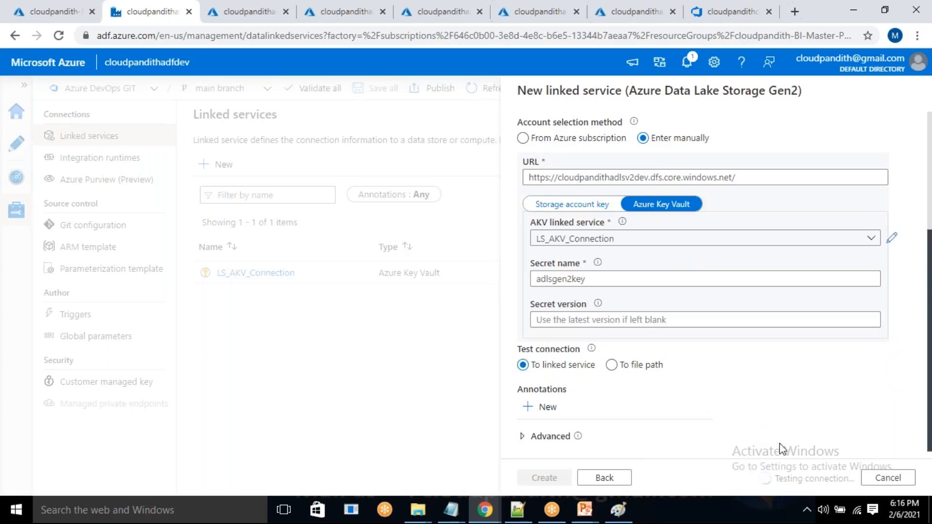
pyautogui.scroll(2, 782, 449)
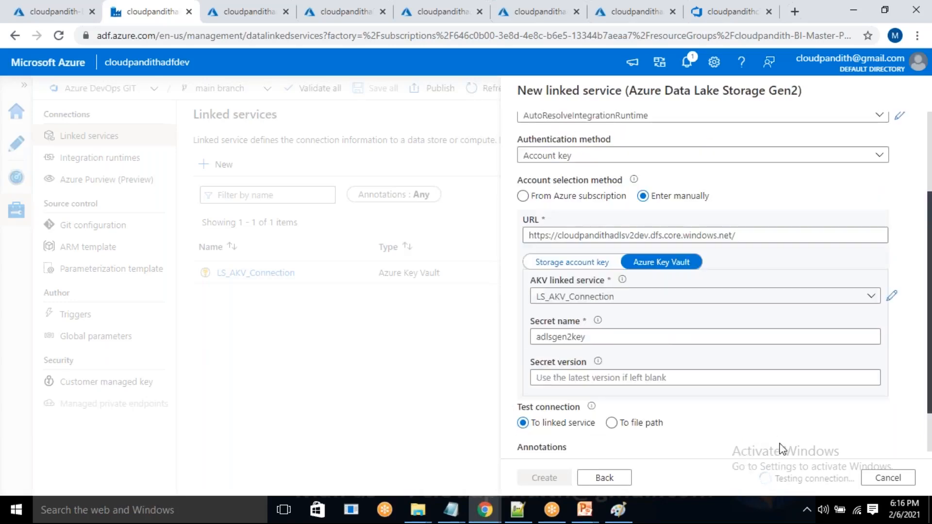
pyautogui.scroll(1, 781, 449)
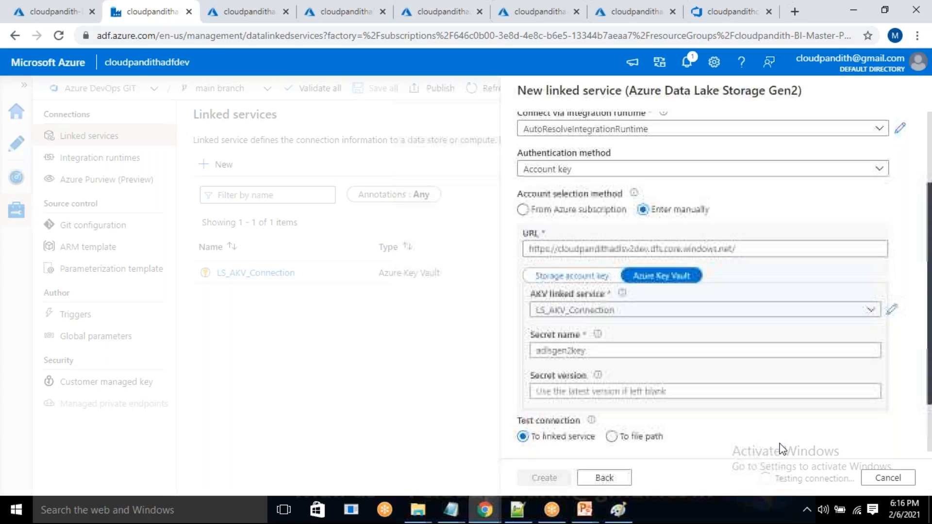
pyautogui.scroll(1, 781, 449)
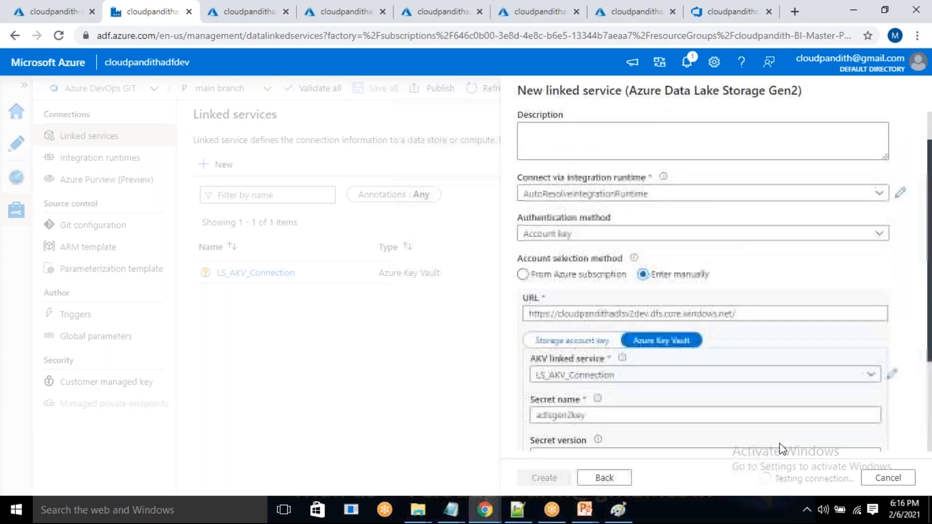
pyautogui.scroll(-3, 782, 449)
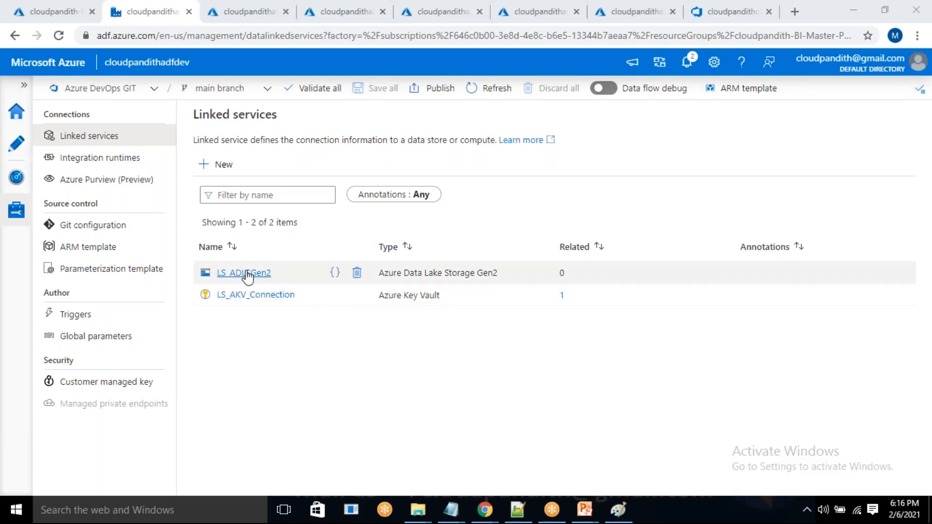
# Start a new dataset in the data factory on Azure Data Lake Storage Gen2 with the DelimitedText format.
pyautogui.click(13, 155)
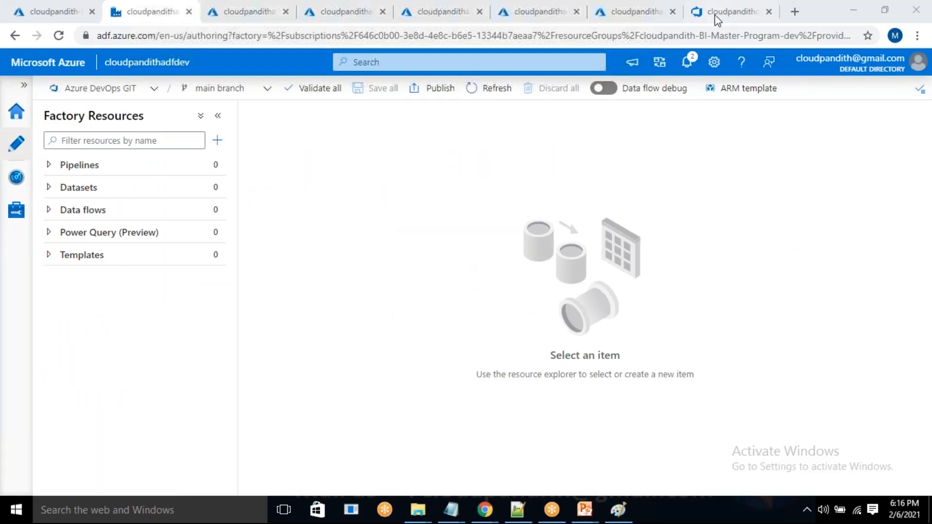
pyautogui.click(715, 14)
pyautogui.click(148, 11)
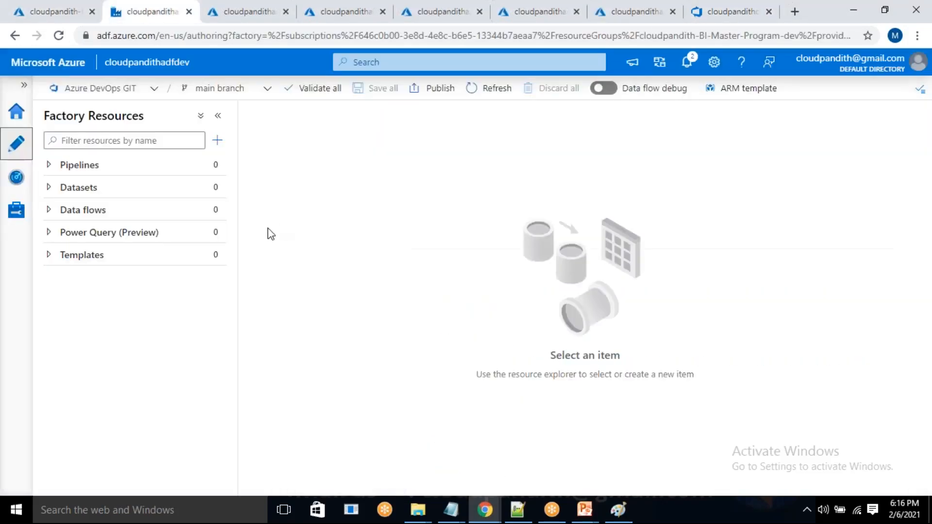
pyautogui.click(221, 190)
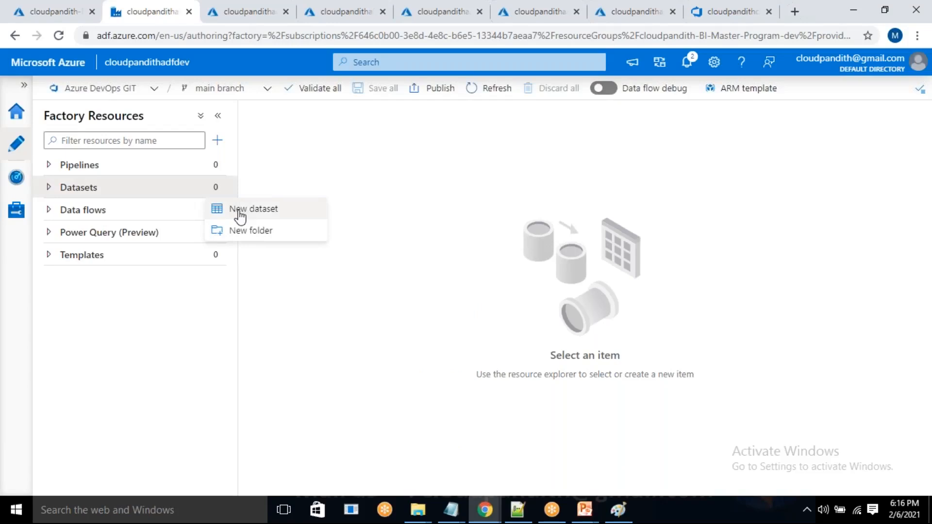
pyautogui.click(240, 210)
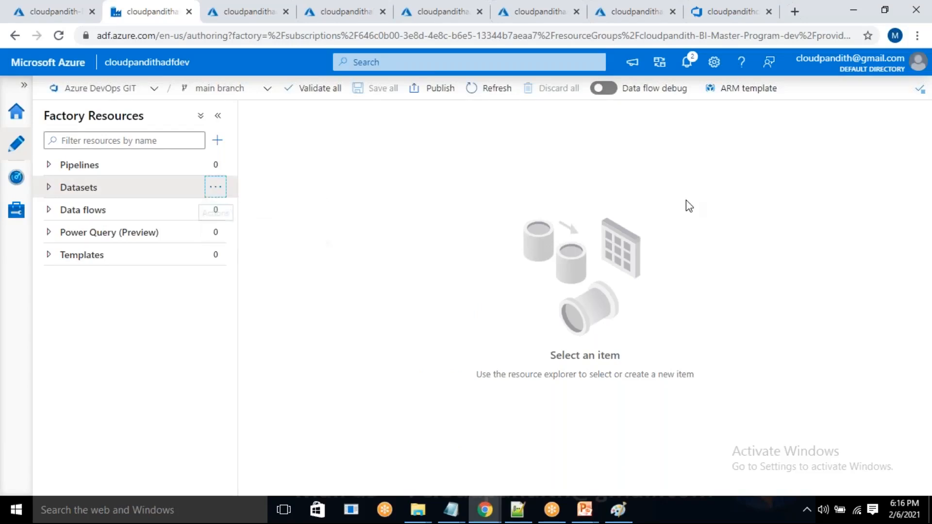
pyautogui.click(603, 174)
pyautogui.write('gen2')
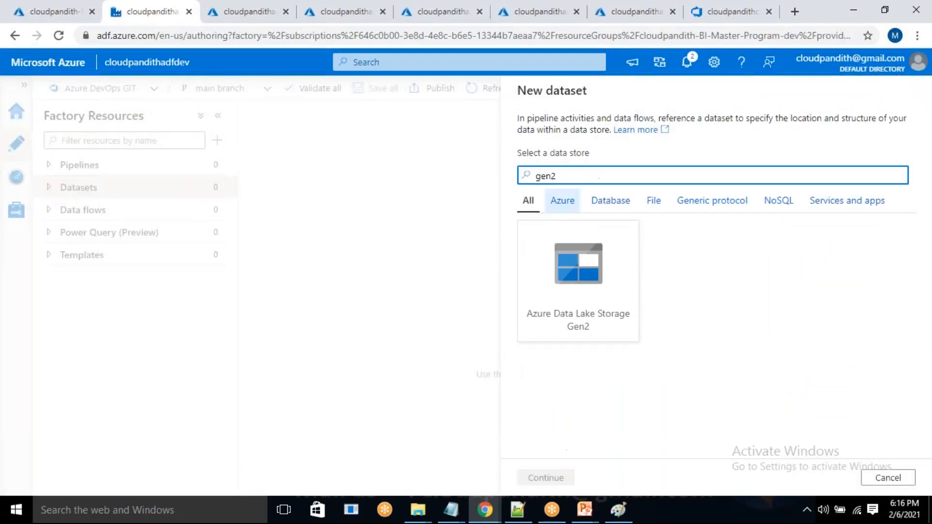
pyautogui.click(583, 281)
pyautogui.doubleClick(607, 323)
pyautogui.click(769, 247)
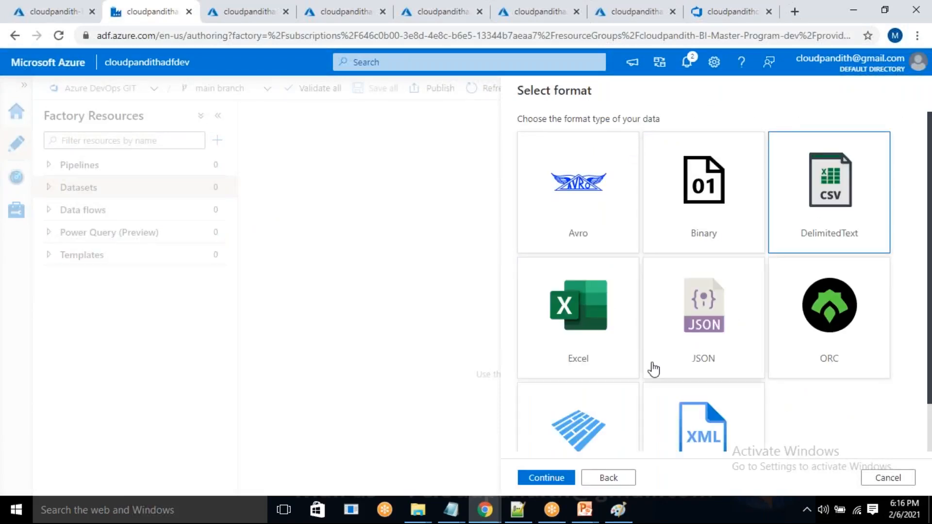
pyautogui.click(573, 477)
# Name the dataset DS_ADLSGEN2_Sourcedataset and assign it the linked service LS_ADLSGen2.
pyautogui.write('DS_ADLSGEN2')
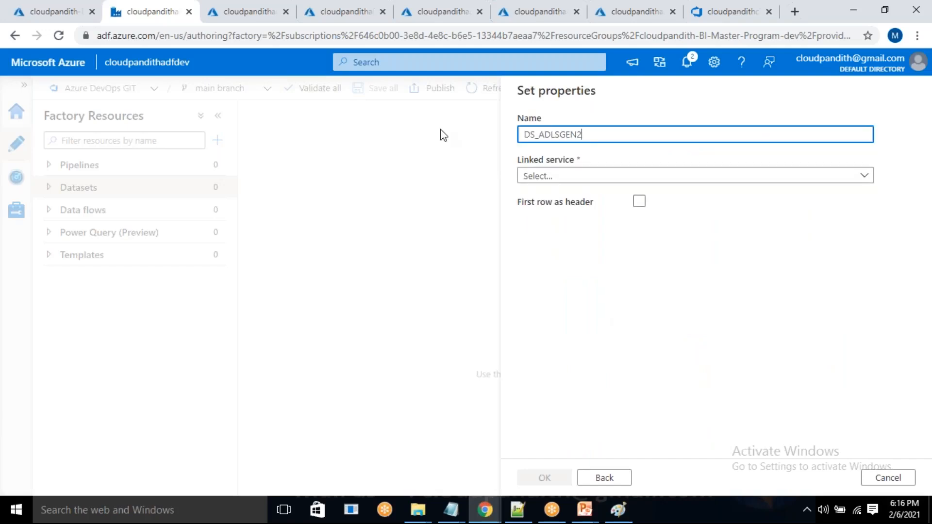
pyautogui.write('_Sourcve')
pyautogui.press('BackSpace')
pyautogui.press('BackSpace')
pyautogui.write('edataset')
pyautogui.click(542, 178)
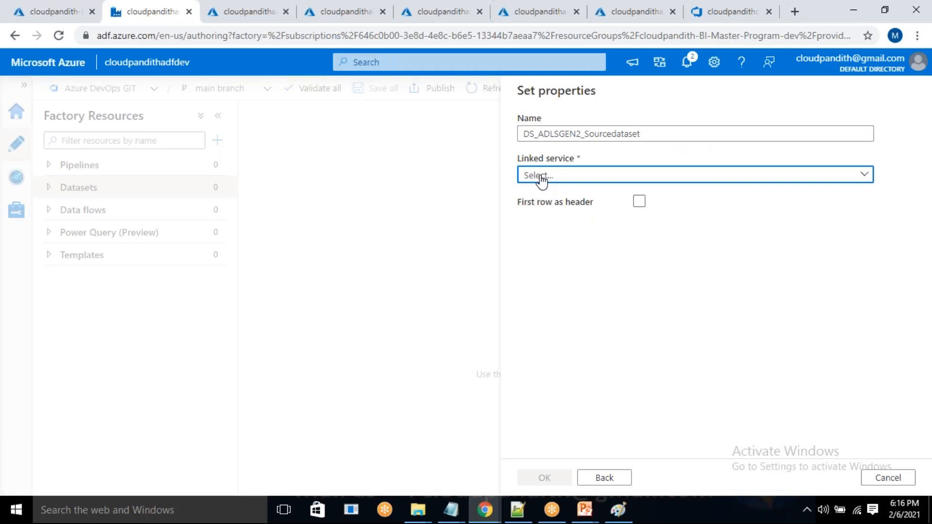
pyautogui.click(542, 178)
pyautogui.click(578, 260)
# Set the source dataset's file path to the input folder, treat the first row as header, and create the dataset.
pyautogui.click(882, 252)
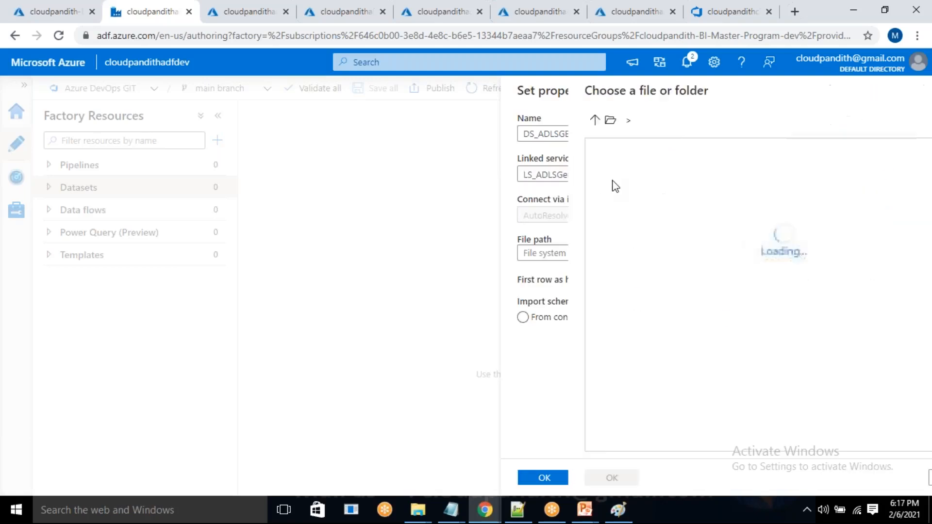
pyautogui.doubleClick(577, 172)
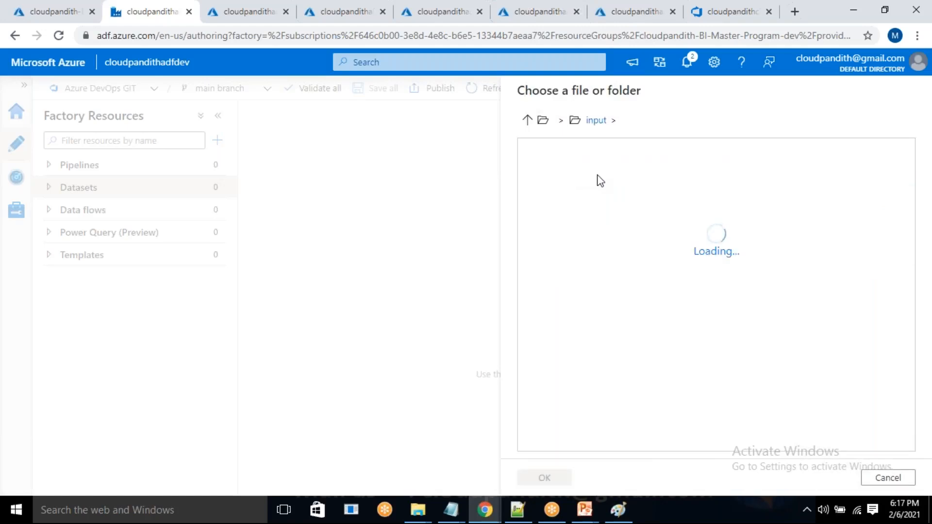
pyautogui.click(601, 182)
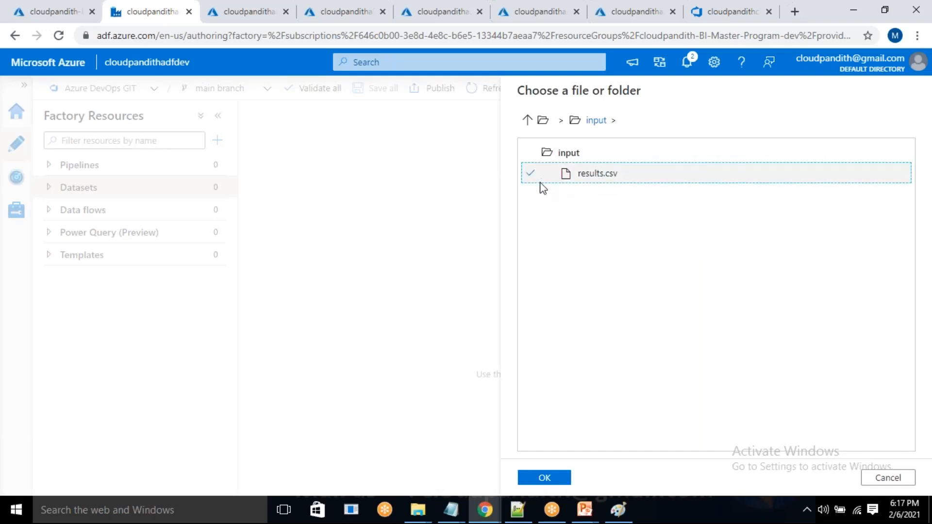
pyautogui.click(527, 120)
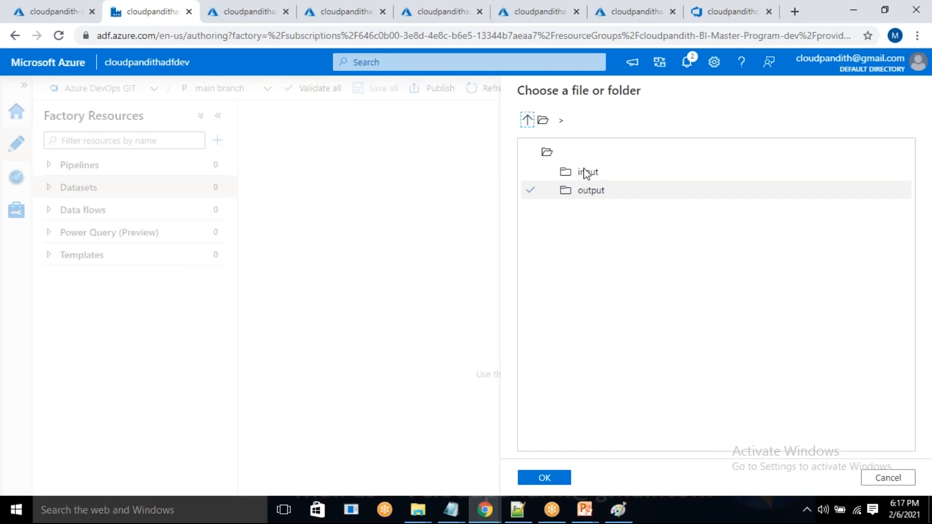
pyautogui.click(586, 174)
pyautogui.click(544, 478)
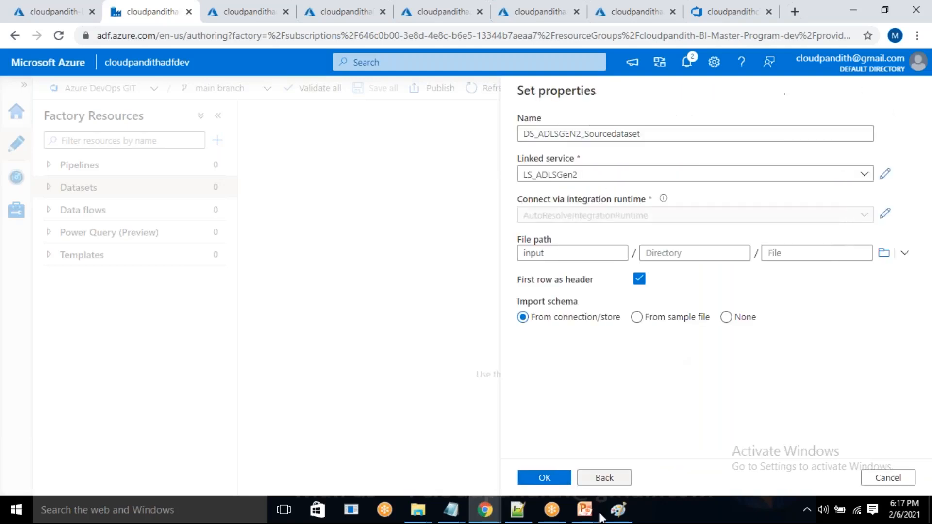
pyautogui.click(539, 480)
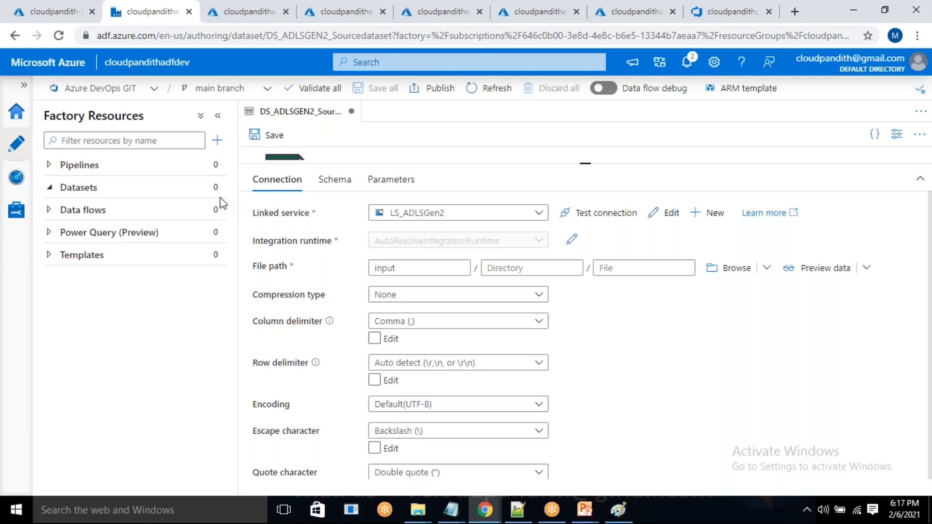
# Start another Azure Data Lake Storage Gen2 dataset named LS_ADLSGEN2_Sinkdataset that uses the linked service LS_ADLSGen2.
pyautogui.click(220, 198)
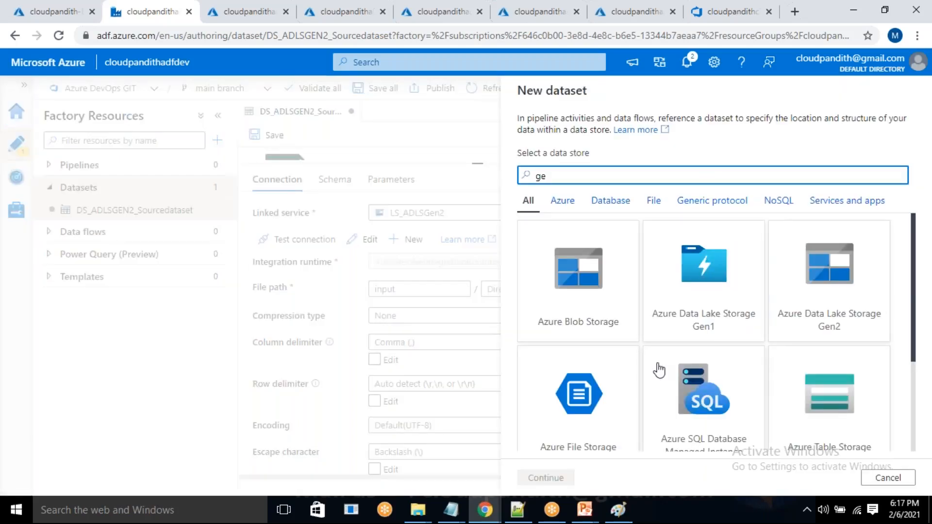
pyautogui.write('N2_')
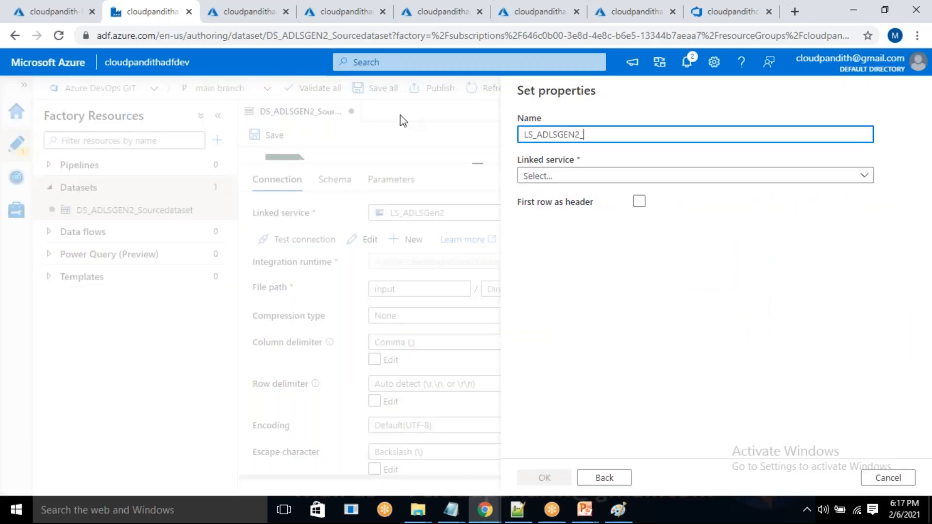
pyautogui.write('Si')
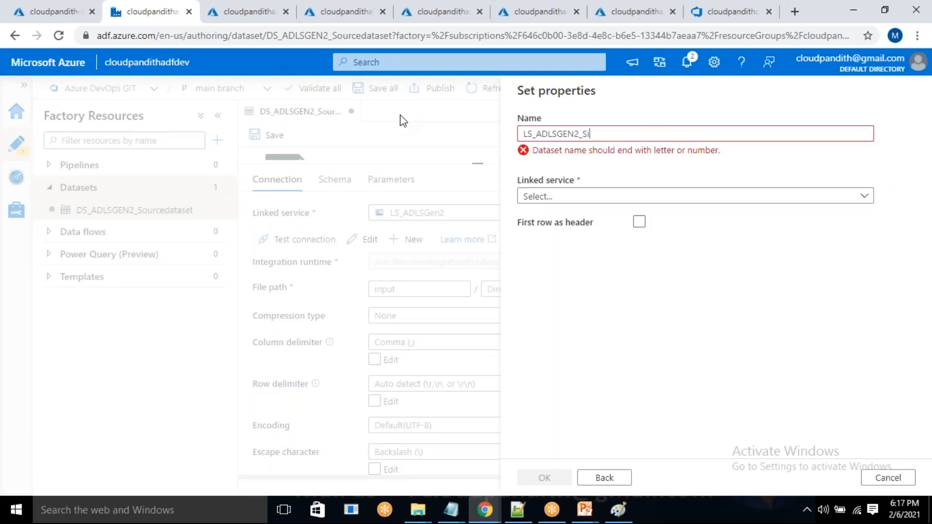
pyautogui.write('nkdataset')
pyautogui.click(556, 179)
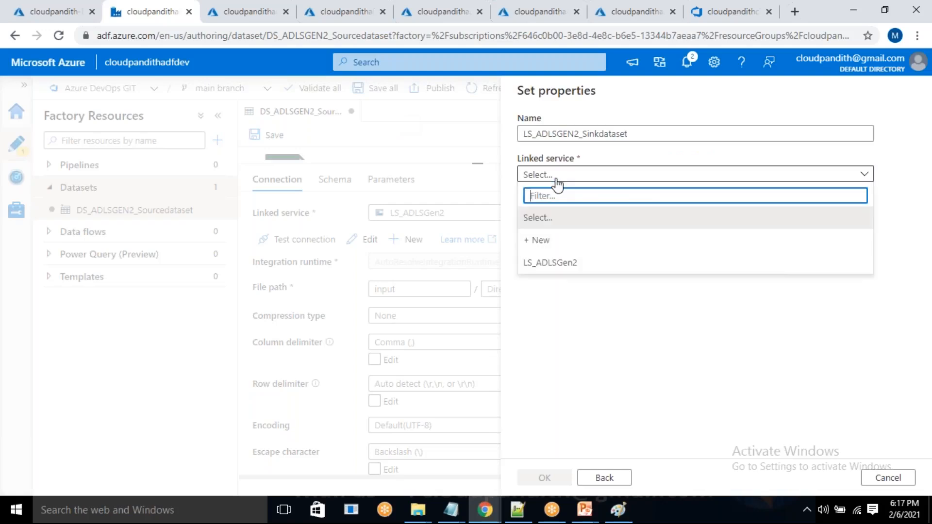
pyautogui.click(569, 268)
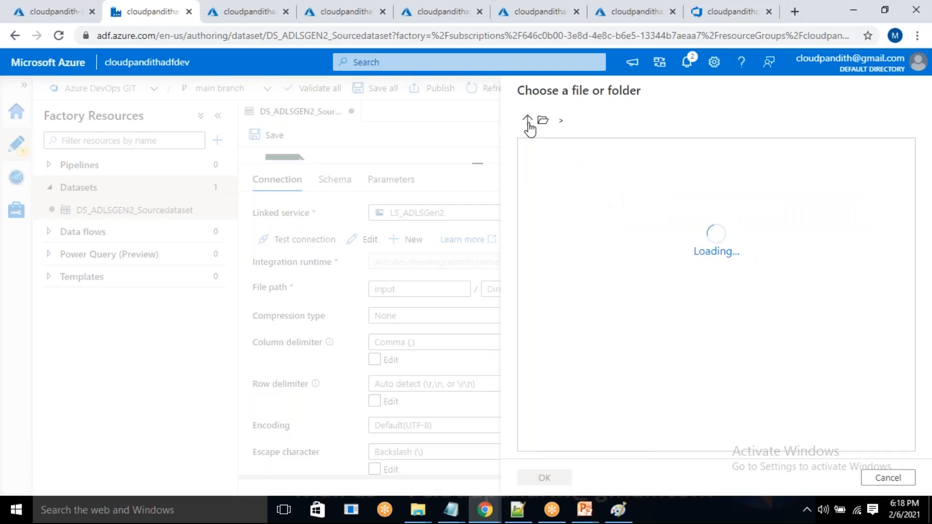
# Set the sink dataset's file path to the output folder, treat the first row as header, and create the dataset.
pyautogui.click(528, 121)
pyautogui.click(577, 190)
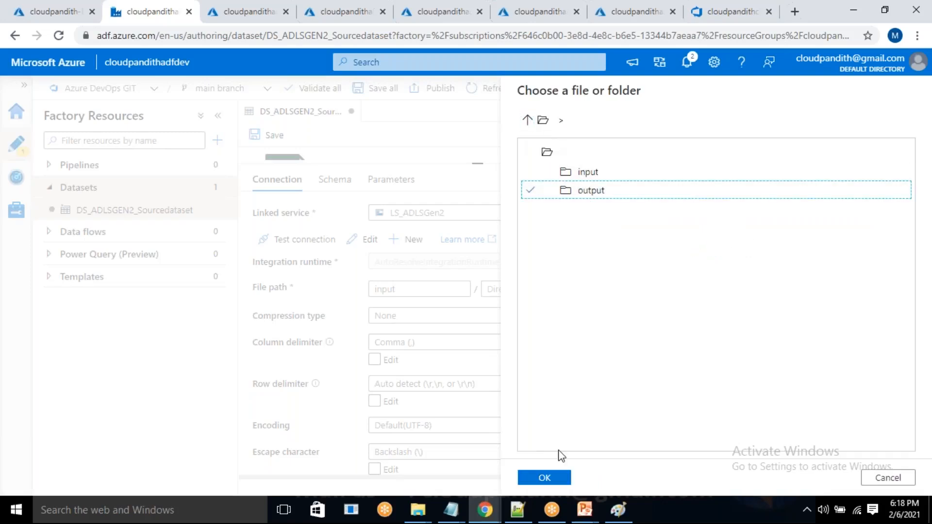
pyautogui.click(544, 478)
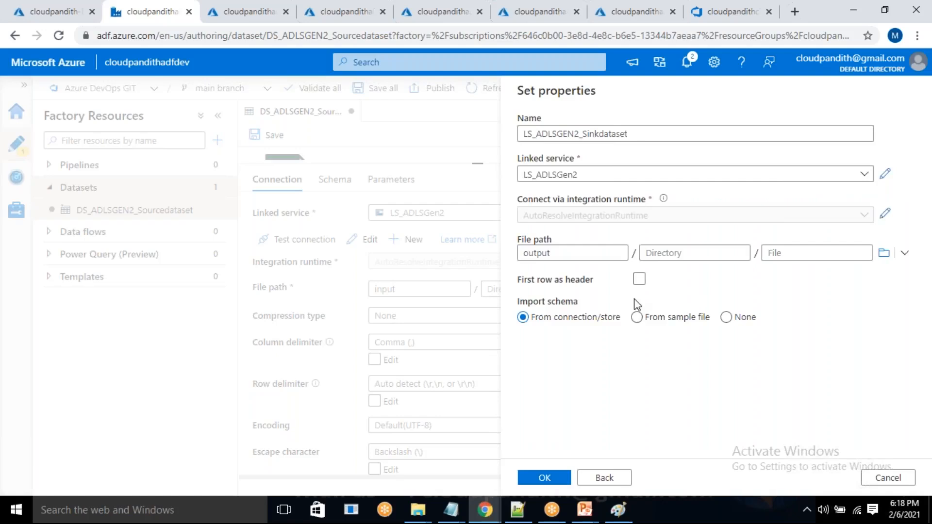
pyautogui.click(639, 279)
pyautogui.click(544, 478)
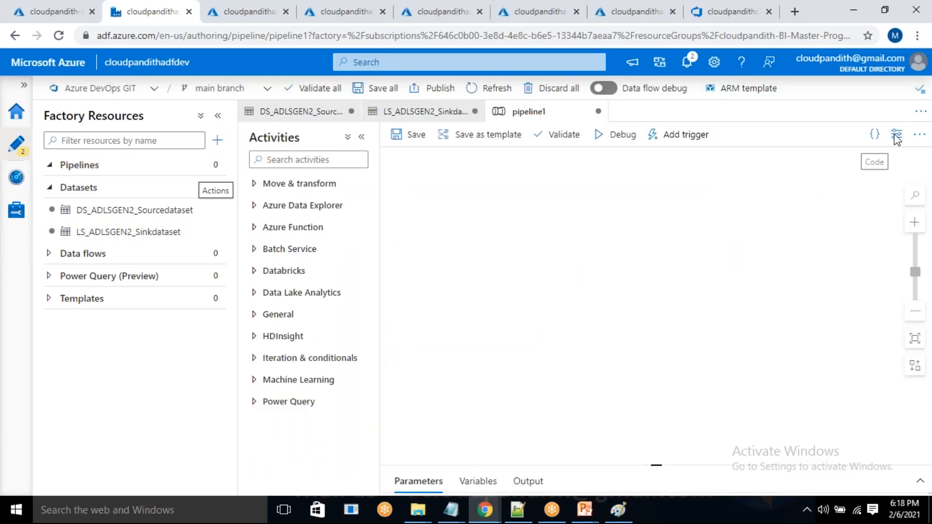
# Create a new pipeline and name it pipeline_ADLSGen2_ADLSGen2.
pyautogui.click(897, 136)
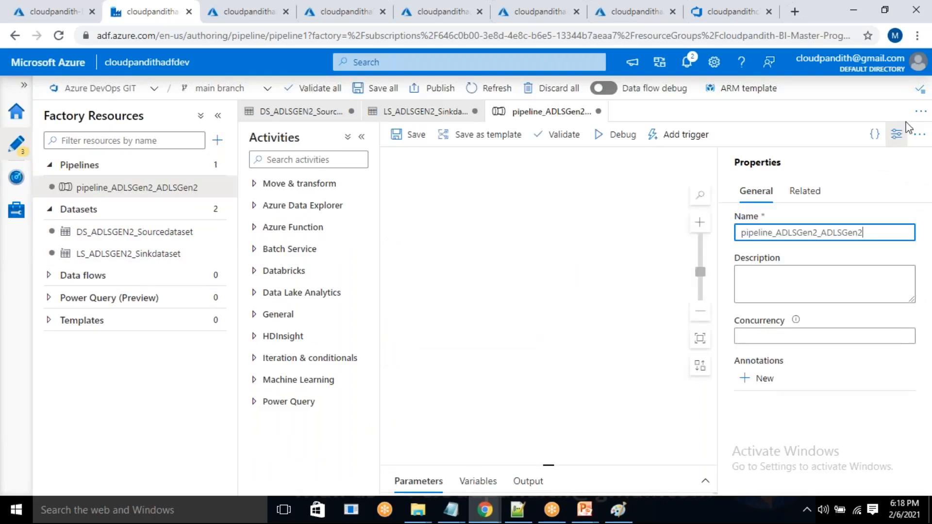
pyautogui.click(912, 214)
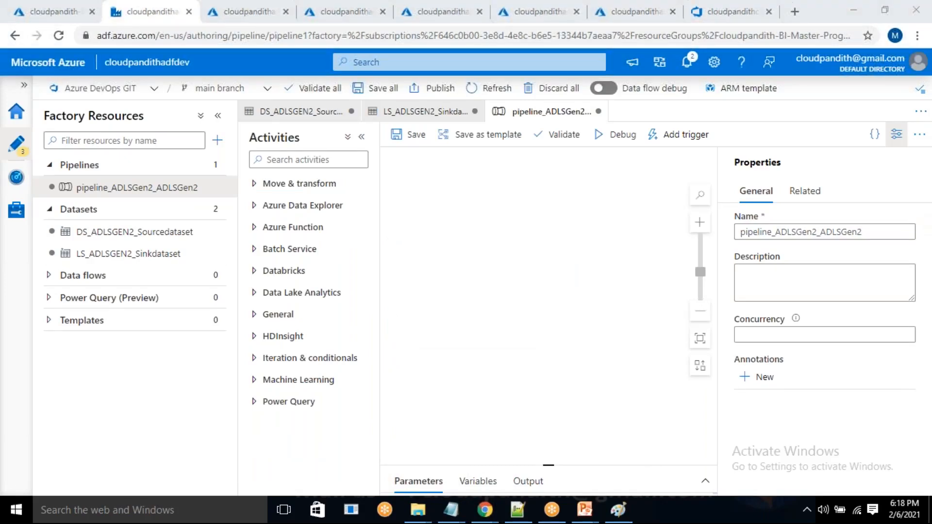
# Add a Copy data activity to the pipeline and set its sink dataset to LS_ADLSGEN2_Sinkdataset.
pyautogui.click(292, 183)
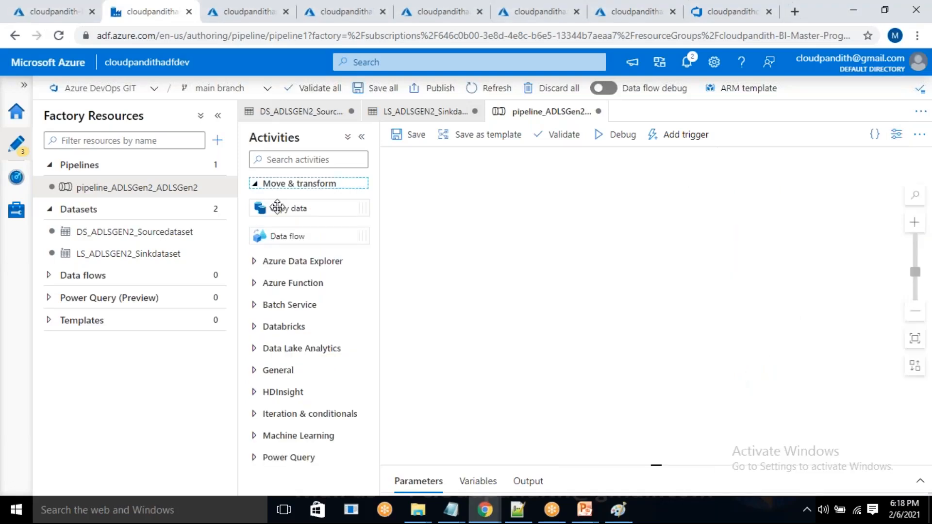
pyautogui.moveTo(277, 206); pyautogui.dragTo(568, 238)
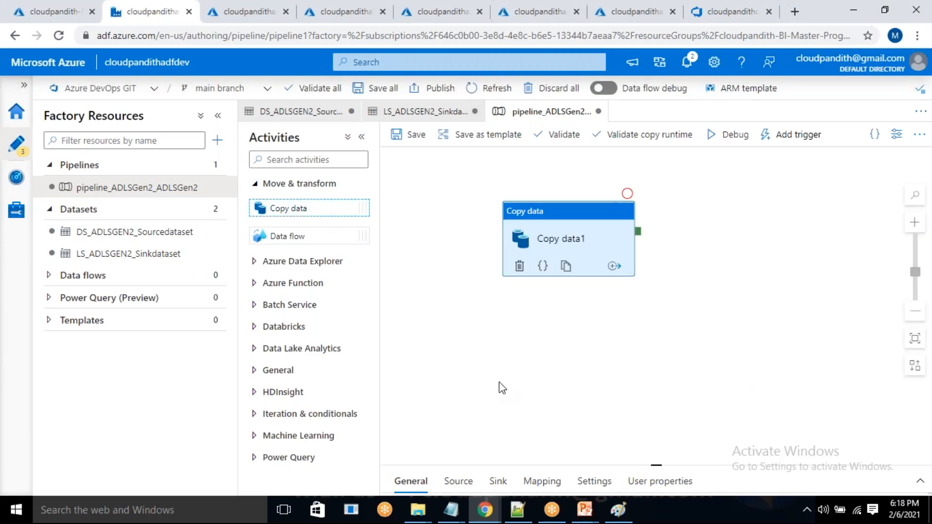
pyautogui.click(496, 309)
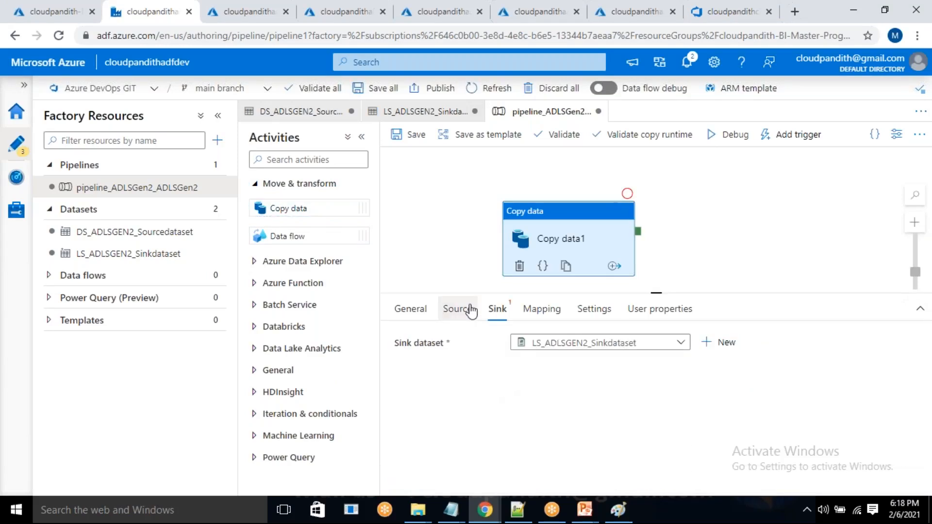
# Set the copy activity's source dataset to DS_ADLSGEN2_Sourcedataset, using a wildcard file path with * as the file name.
pyautogui.click(458, 309)
pyautogui.click(614, 393)
pyautogui.moveTo(750, 425); pyautogui.dragTo(736, 416)
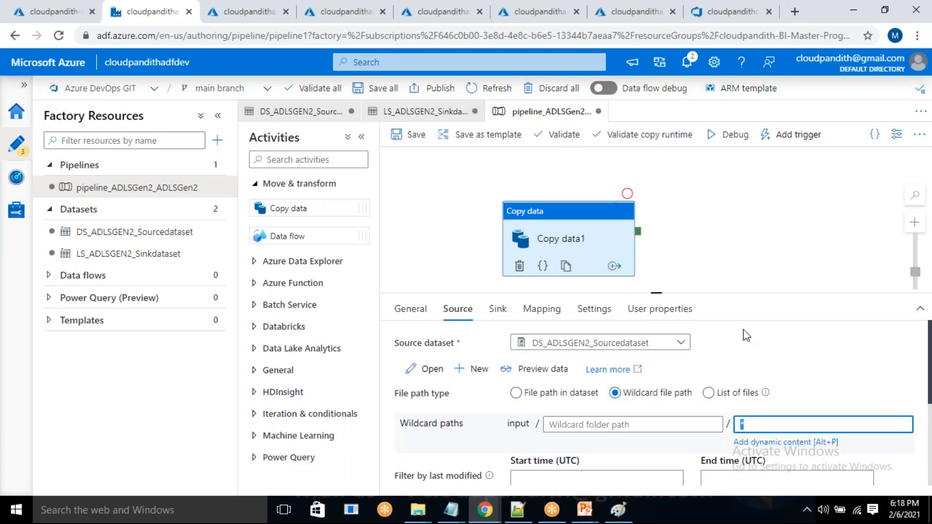
pyautogui.moveTo(597, 238); pyautogui.dragTo(601, 226)
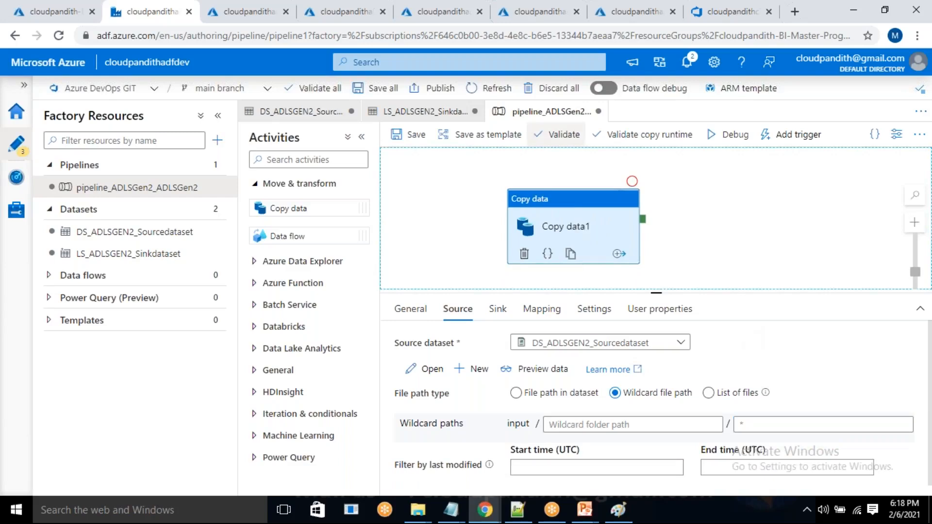
# Switch to Azure DevOps to check the files on the repository's main branch against the factory resources, and return to Data Factory.
pyautogui.click(727, 4)
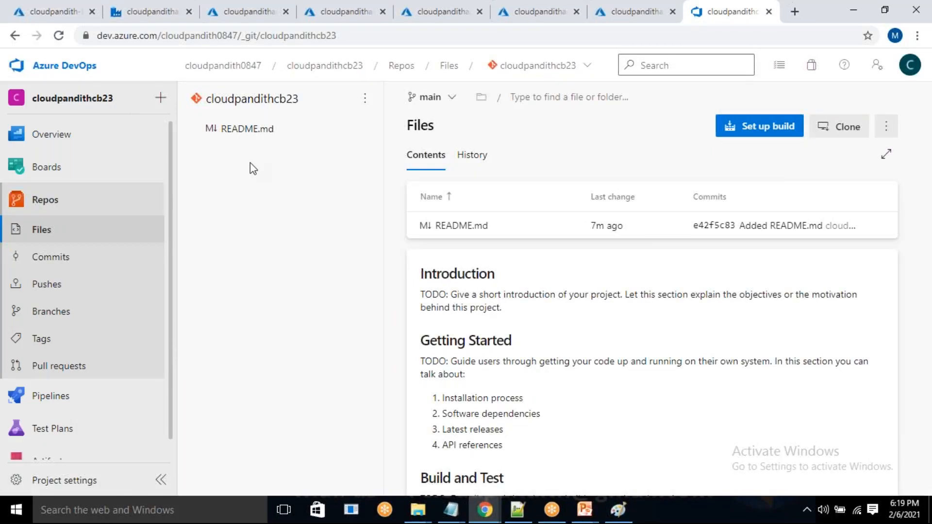
pyautogui.hotkey('ctrl', '2')
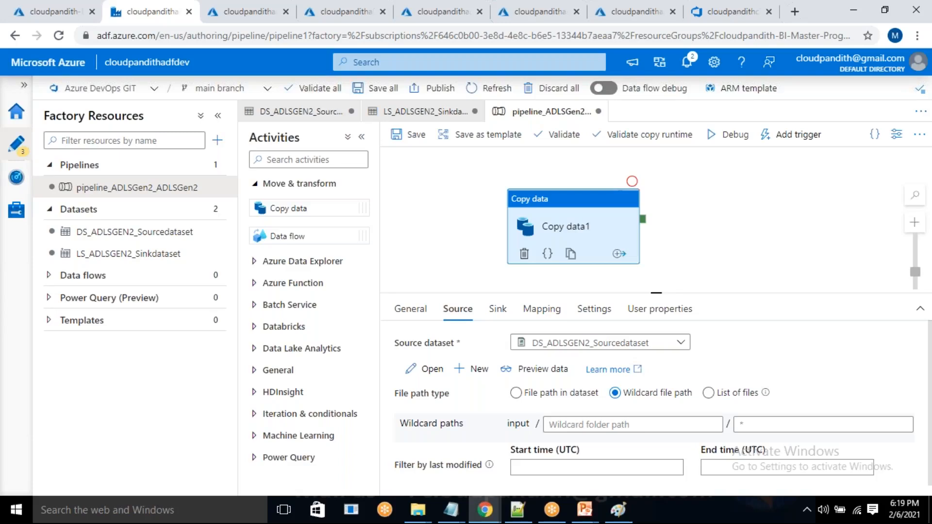
pyautogui.hotkey('ctrl', '8')
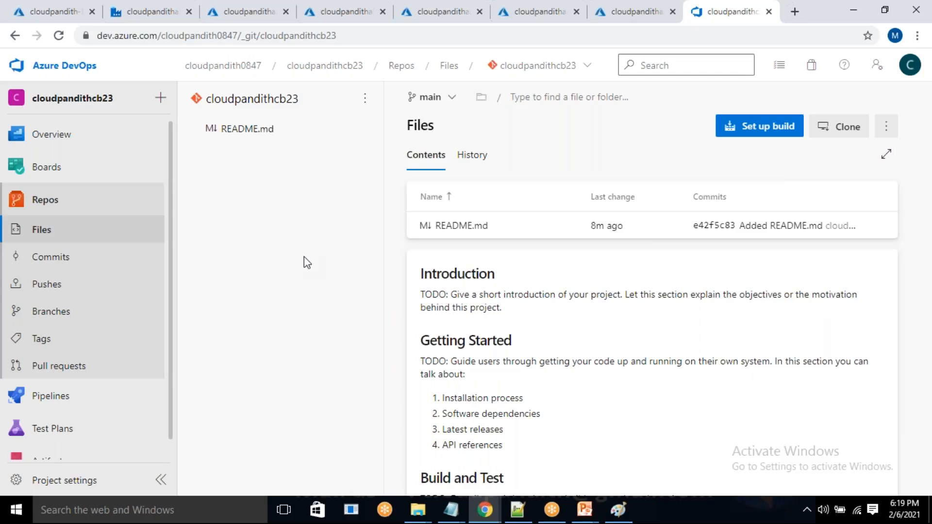
pyautogui.click(152, 12)
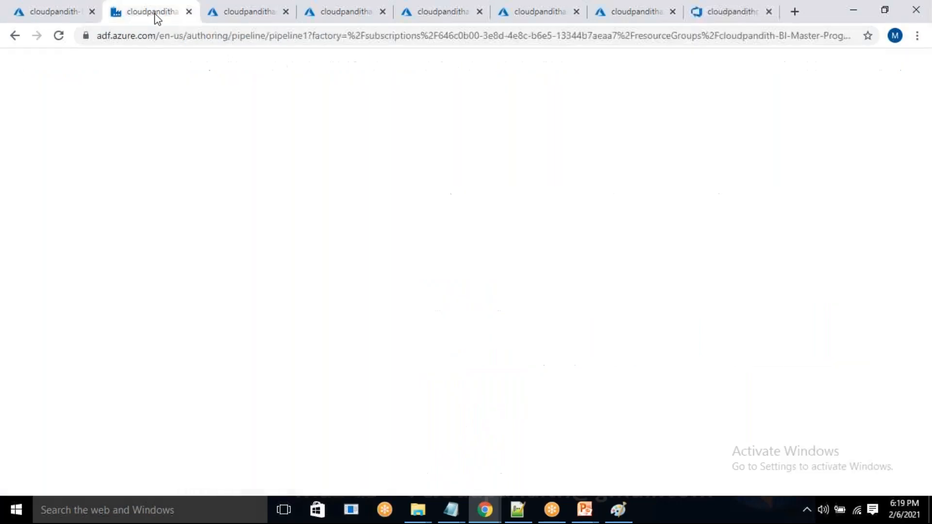
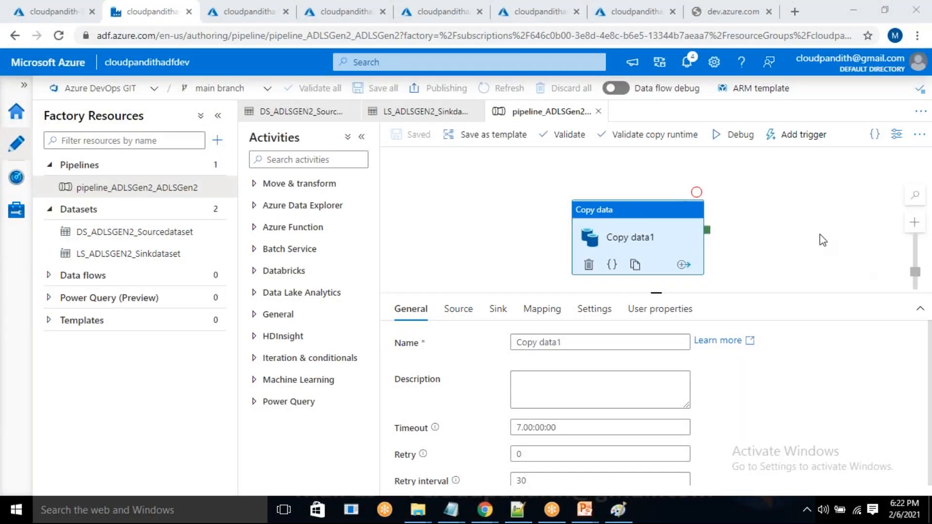
# Check the factory's notifications for the publishing status and look at the Azure DevOps repository page in between.
pyautogui.click(688, 66)
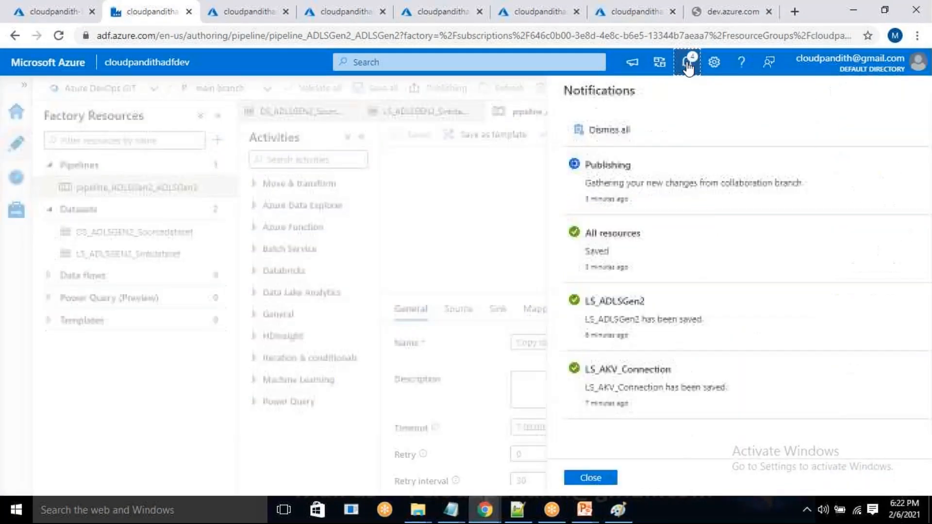
pyautogui.click(688, 64)
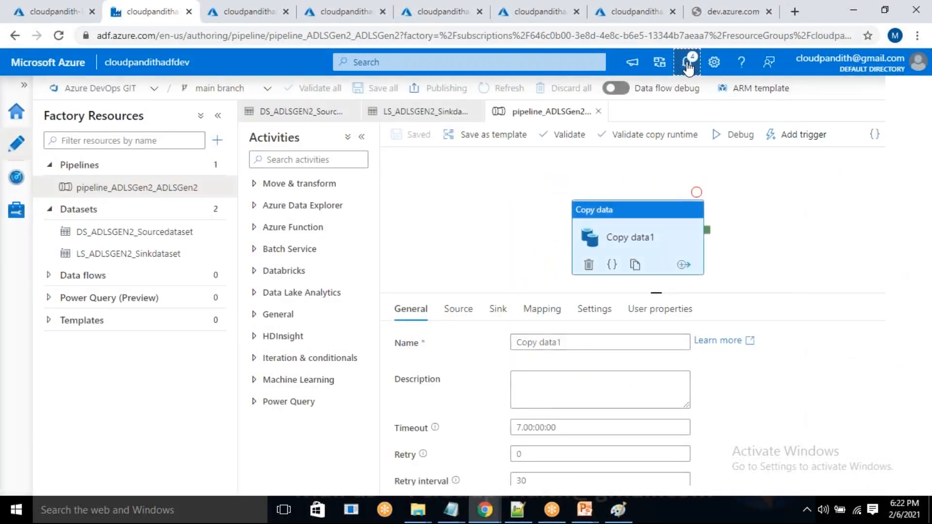
pyautogui.click(538, 31)
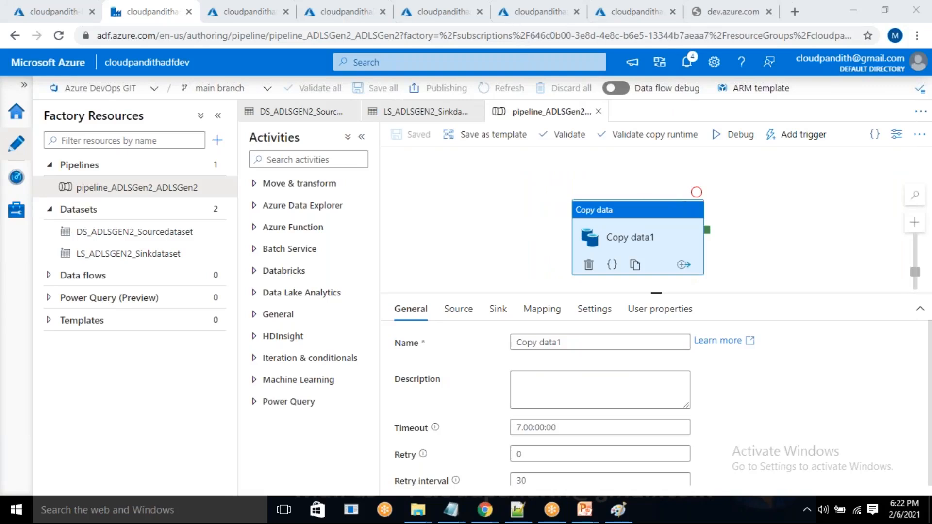
pyautogui.click(718, 16)
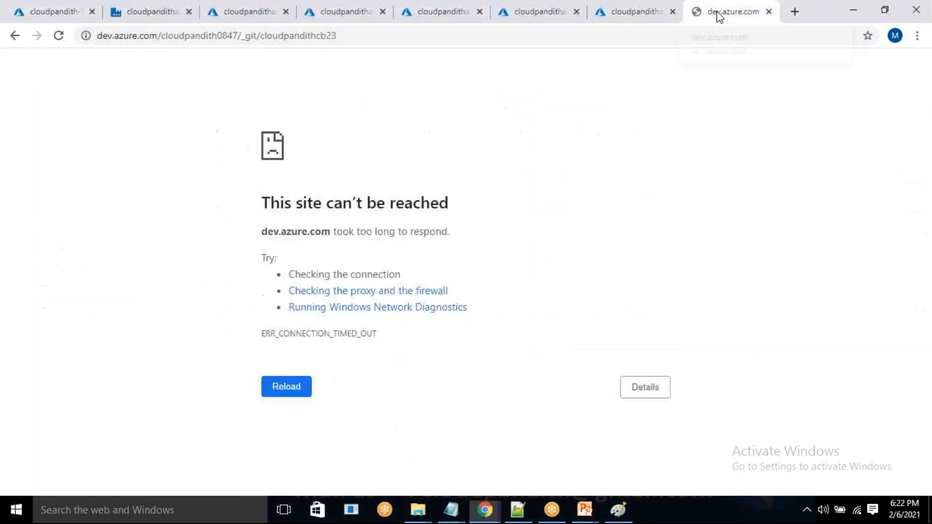
pyautogui.click(655, 7)
pyautogui.hotkey('ctrl', 'Tab')
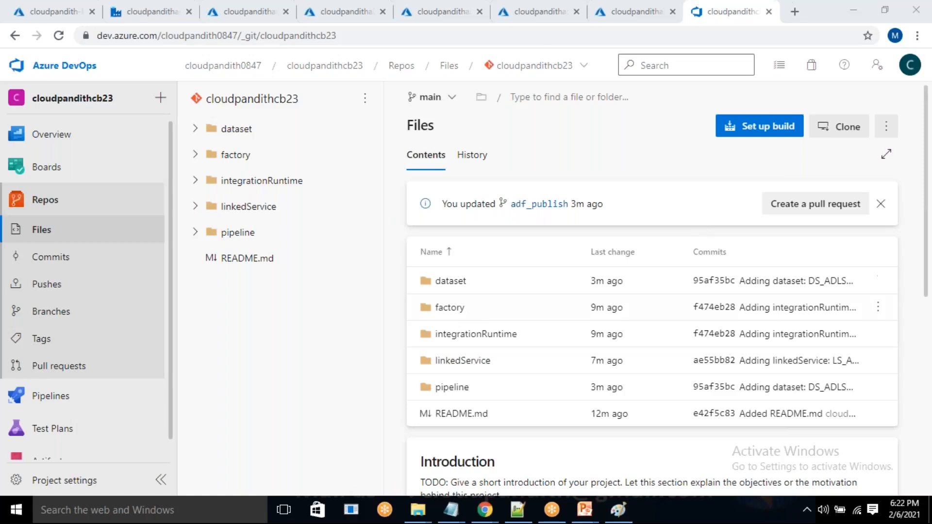
pyautogui.click(156, 12)
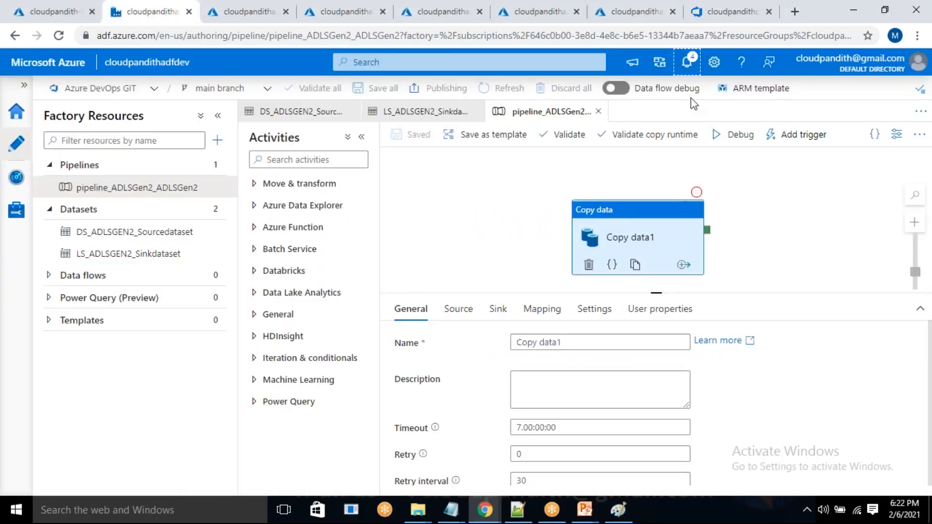
pyautogui.click(689, 63)
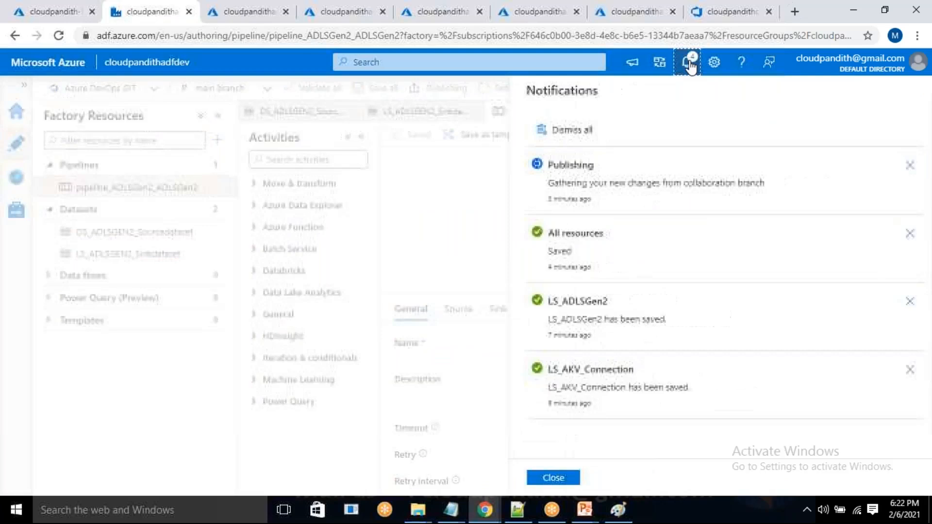
pyautogui.click(551, 480)
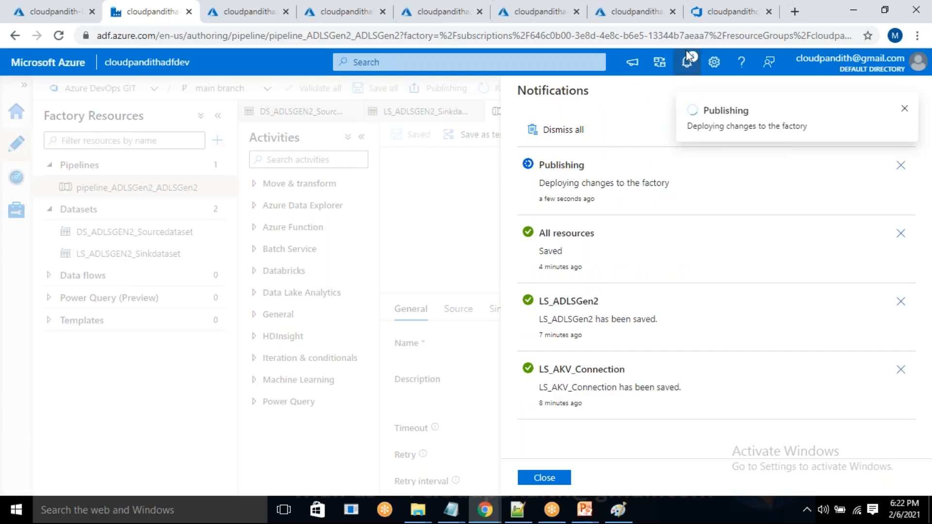
# In the Azure DevOps repository, examine the files in the dataset, factory, integrationRuntime, linkedService and pipeline folders of the main branch.
pyautogui.click(725, 11)
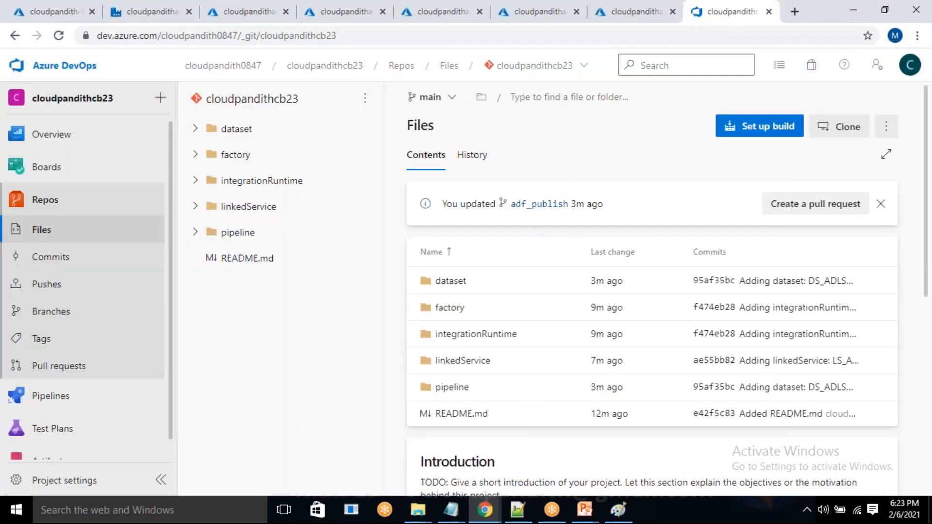
pyautogui.click(196, 129)
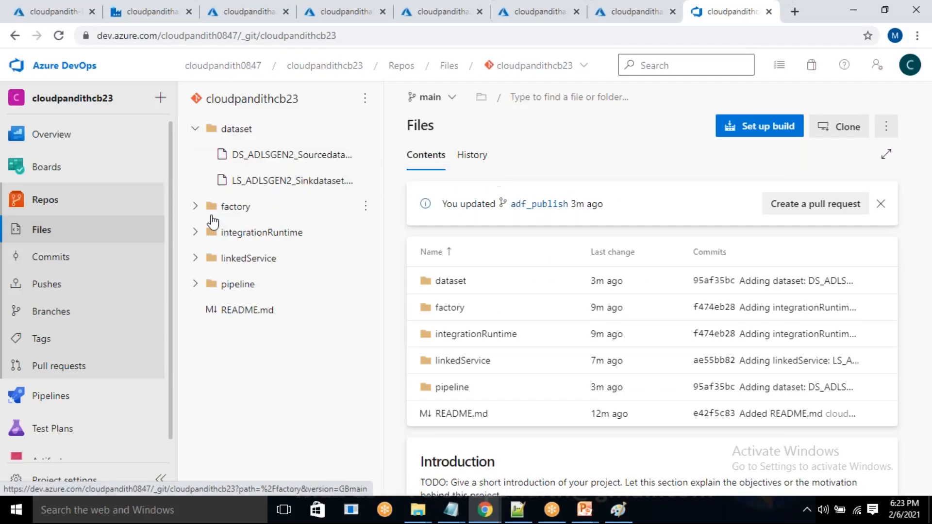
pyautogui.click(199, 208)
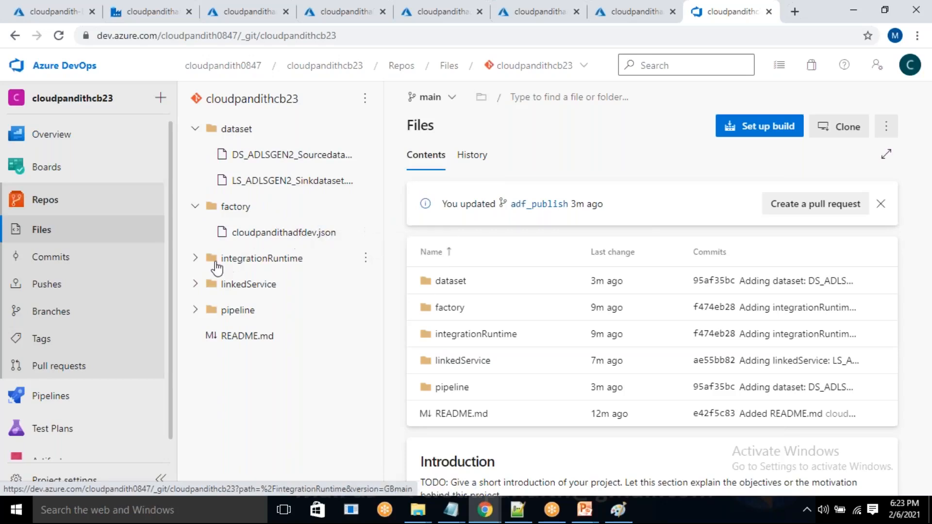
pyautogui.click(196, 259)
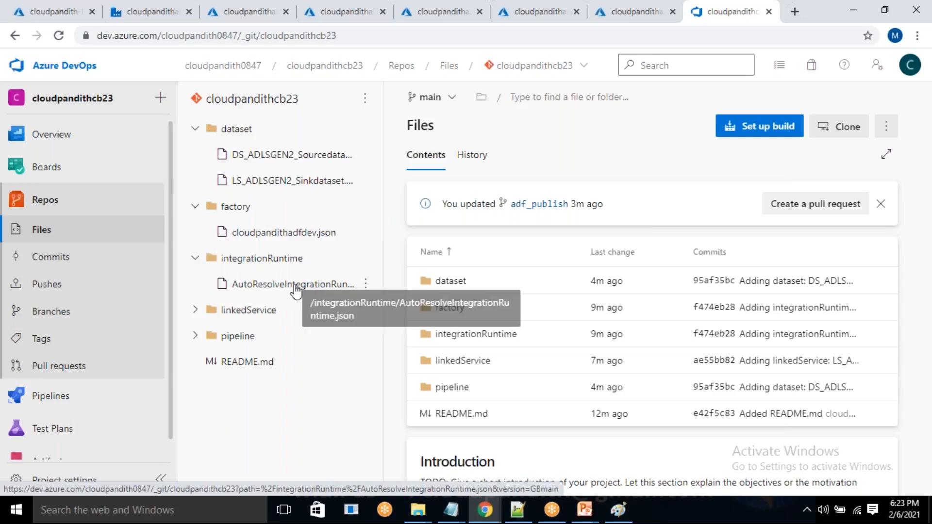
pyautogui.click(196, 258)
pyautogui.click(196, 285)
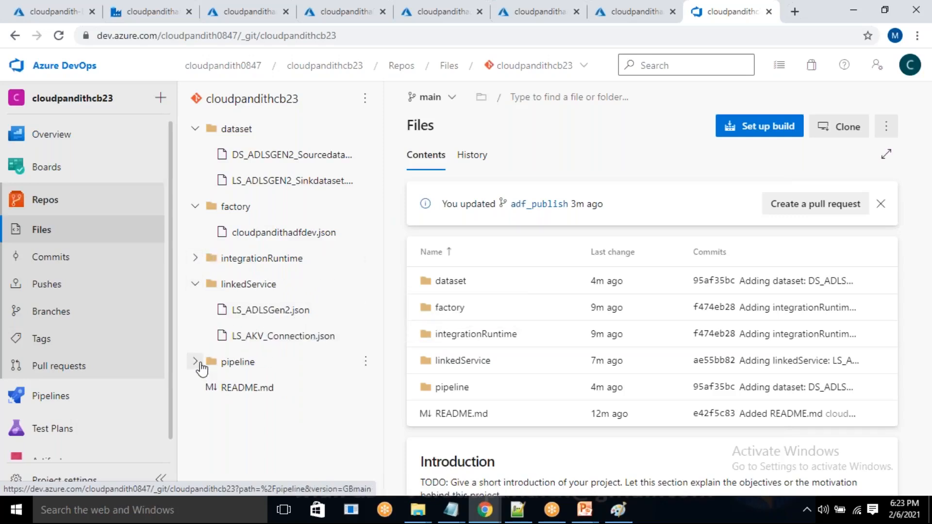
pyautogui.click(195, 361)
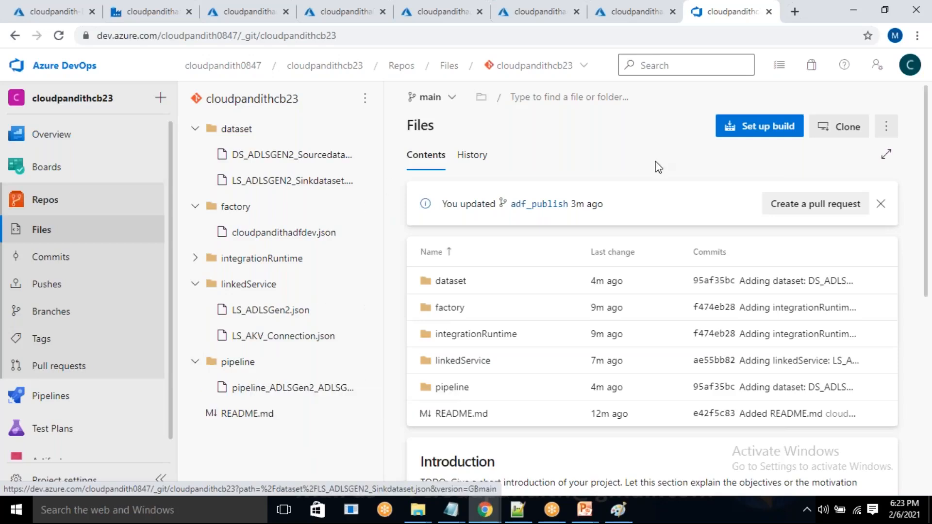
# Return to Data Factory, check the publishing and ARM template notifications, and dismiss them.
pyautogui.click(152, 7)
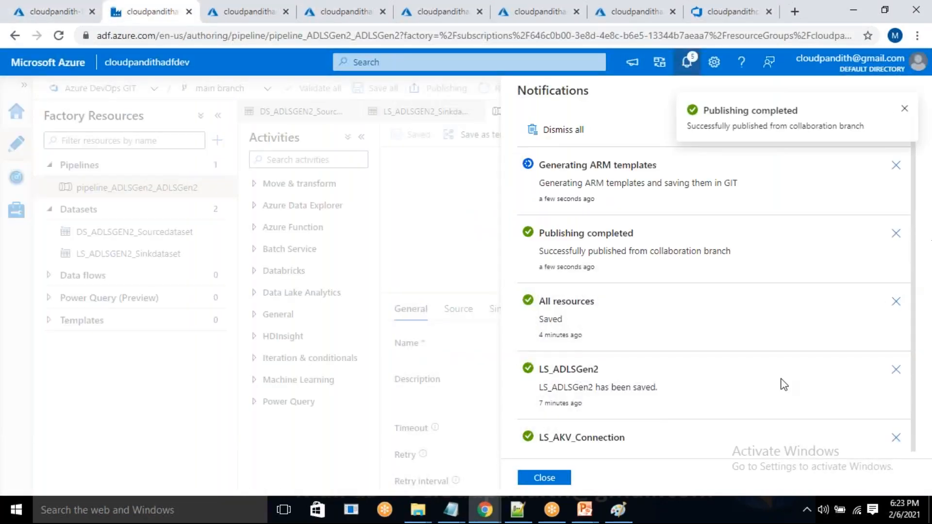
pyautogui.click(545, 478)
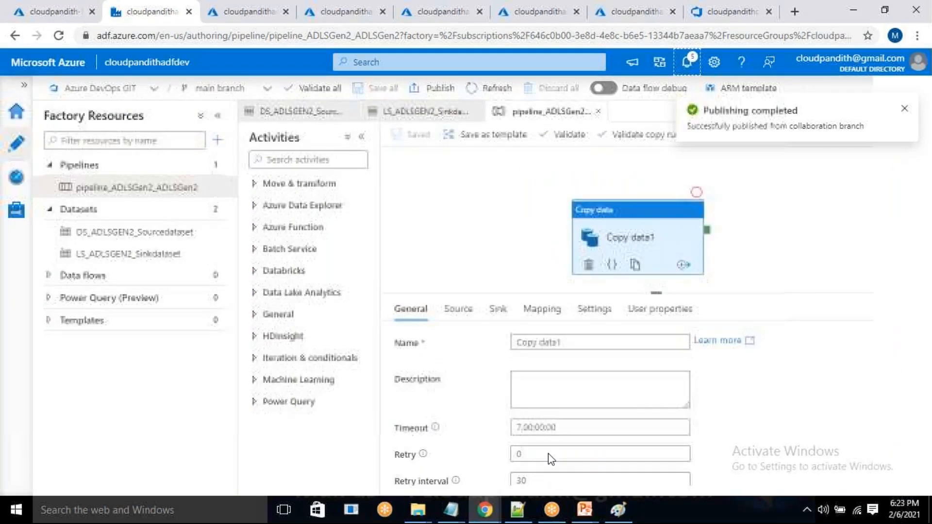
pyautogui.click(903, 109)
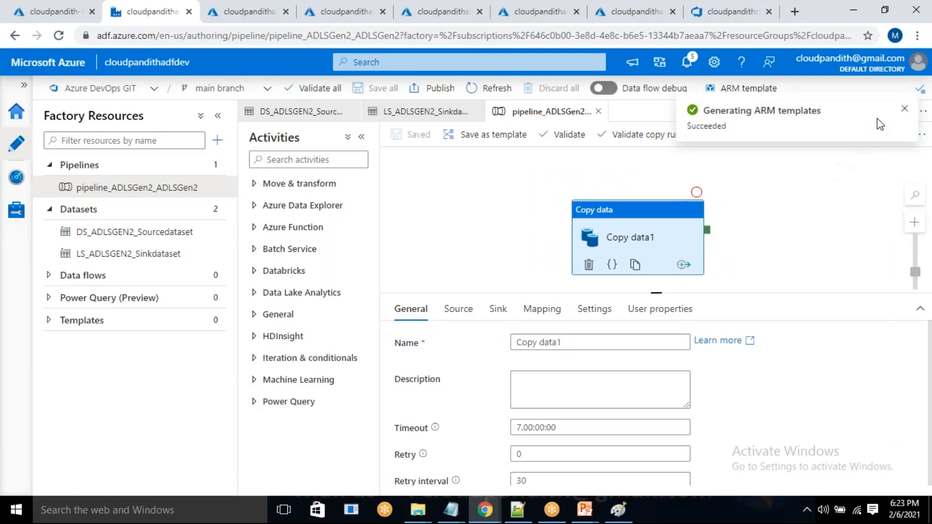
pyautogui.click(903, 108)
# Add a new trigger to the pipeline and name it cloudpandithtrigger.
pyautogui.click(796, 137)
pyautogui.click(816, 179)
pyautogui.click(597, 125)
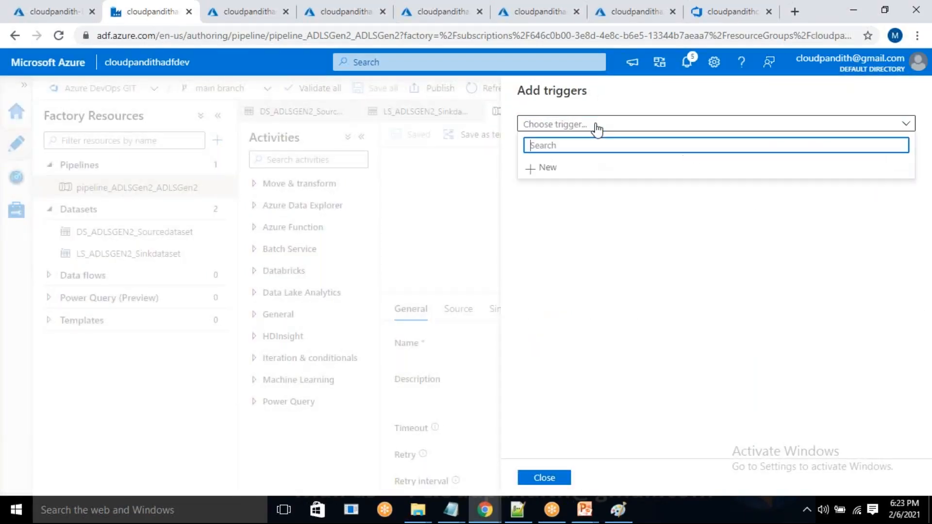
pyautogui.click(565, 174)
pyautogui.press('BackSpace')
pyautogui.write('clou')
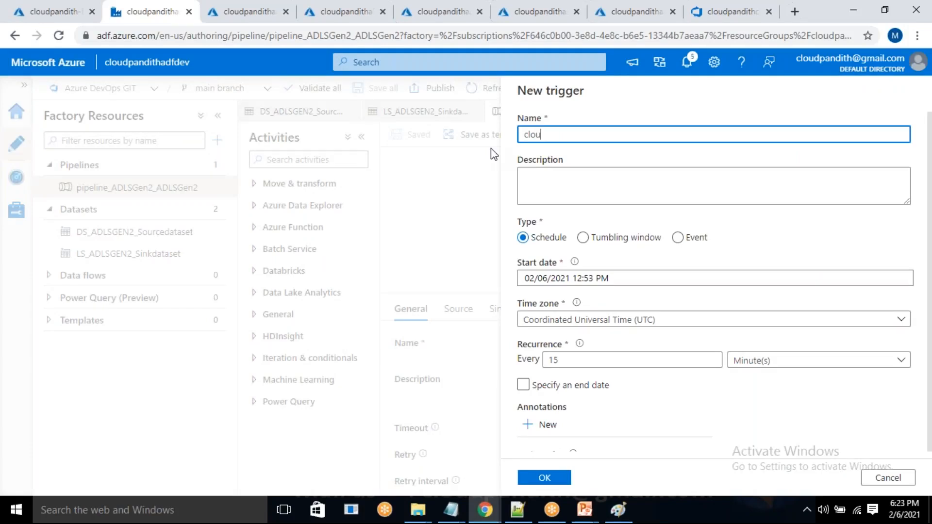
pyautogui.write('dpandithtrigger')
# Set the trigger's time zone to Chennai, Kolkata, Mumbai, New Delhi (UTC+5:30) and its start date to 02/06/2021 6:45 PM.
pyautogui.click(620, 321)
pyautogui.write('c')
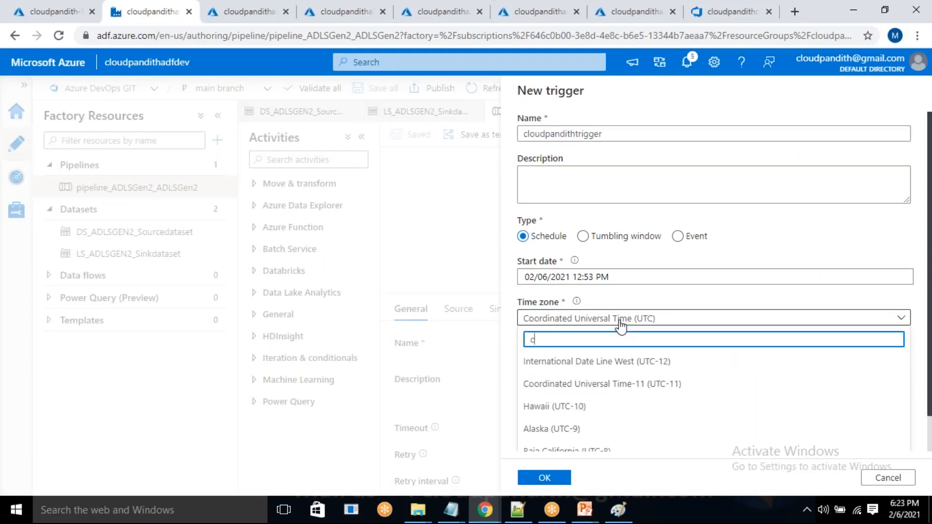
pyautogui.write('hennai')
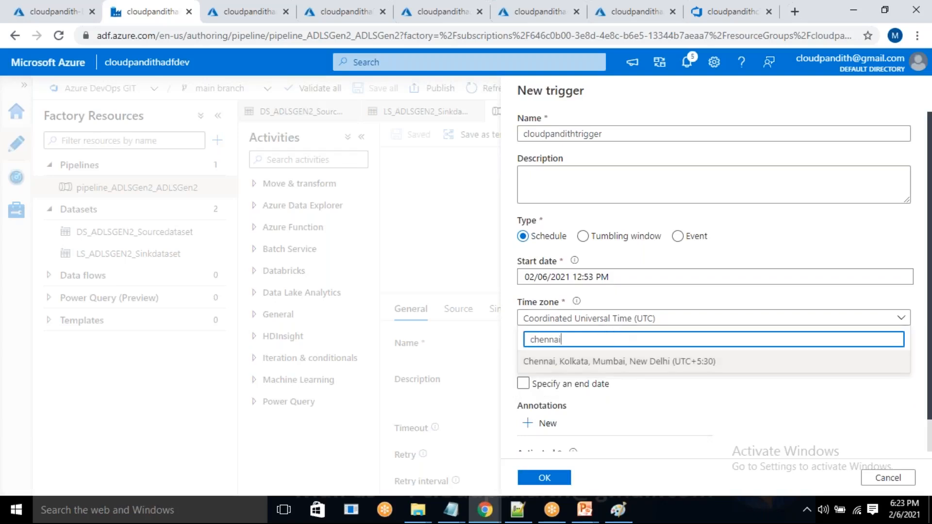
pyautogui.click(620, 362)
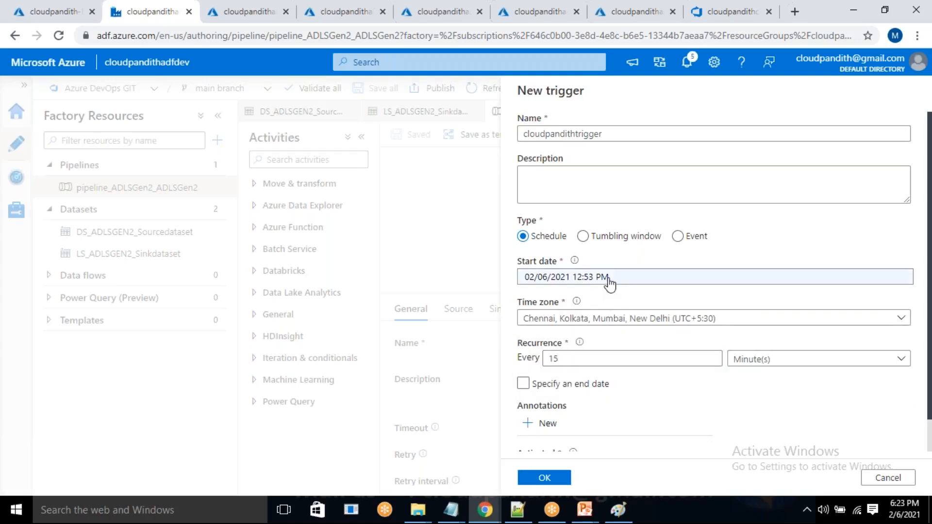
pyautogui.click(609, 279)
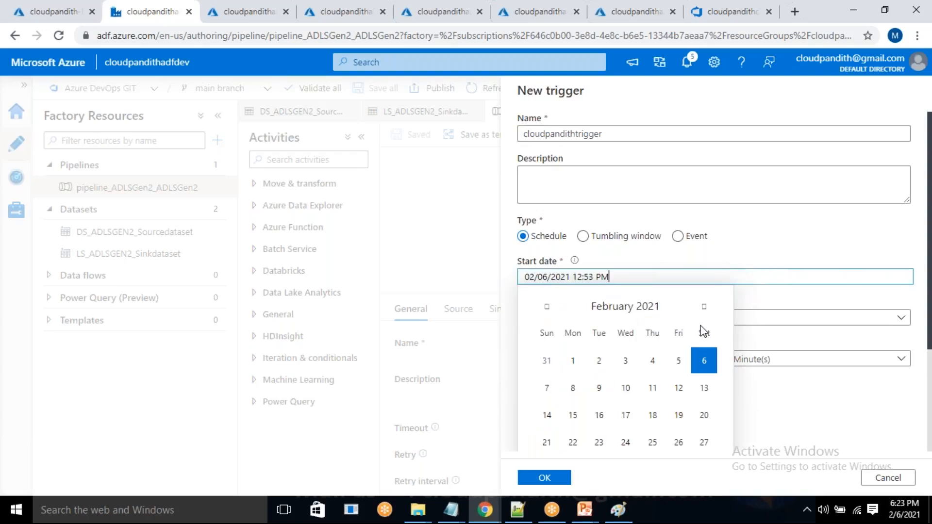
pyautogui.scroll(-3, 704, 332)
pyautogui.click(553, 390)
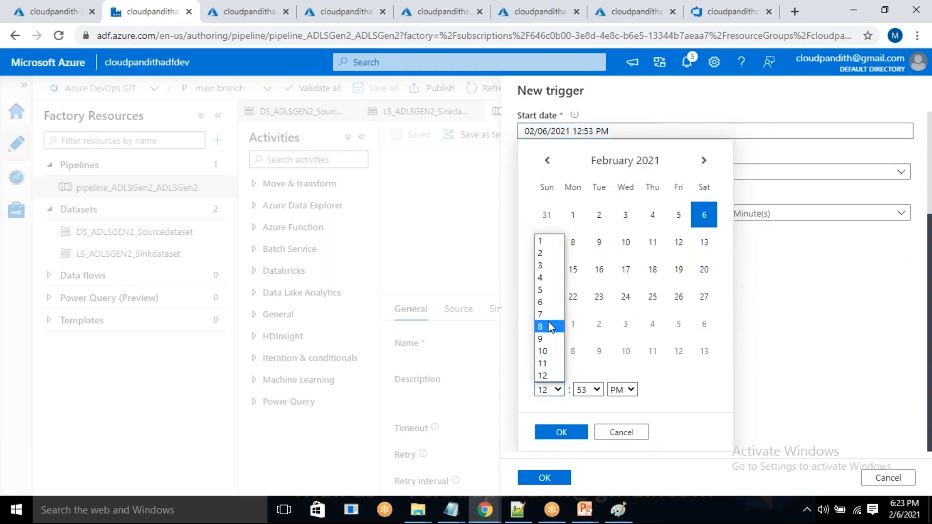
pyautogui.click(541, 302)
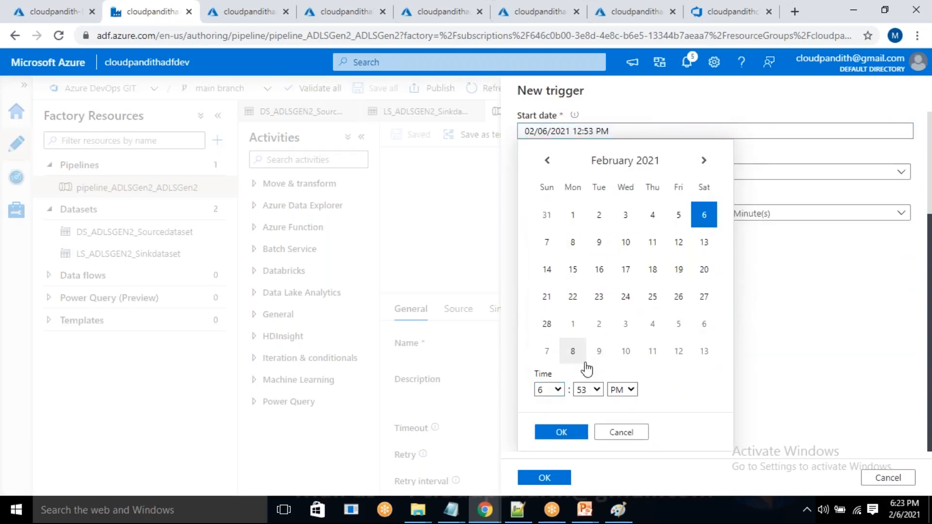
pyautogui.click(592, 389)
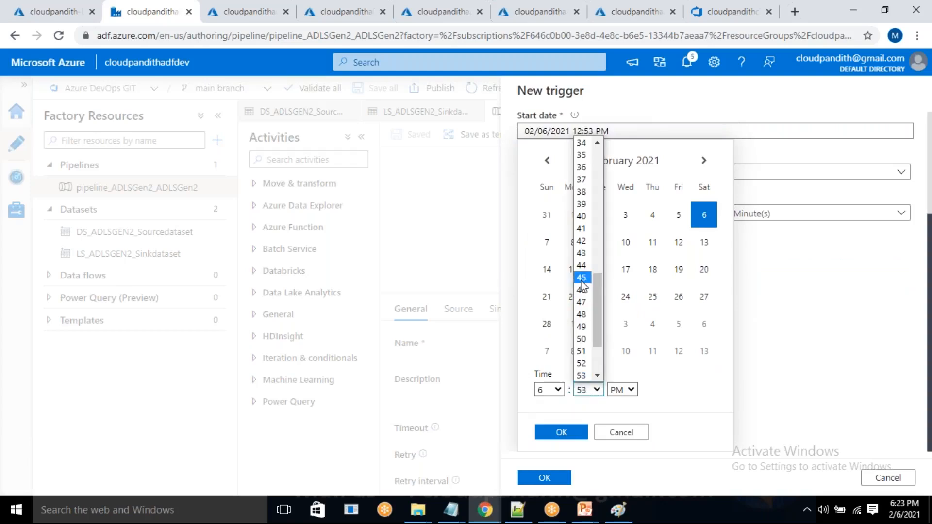
pyautogui.click(582, 281)
pyautogui.click(565, 432)
# Set the trigger to recur every 1 day with Activated set to No, and save it without run parameters.
pyautogui.click(562, 323)
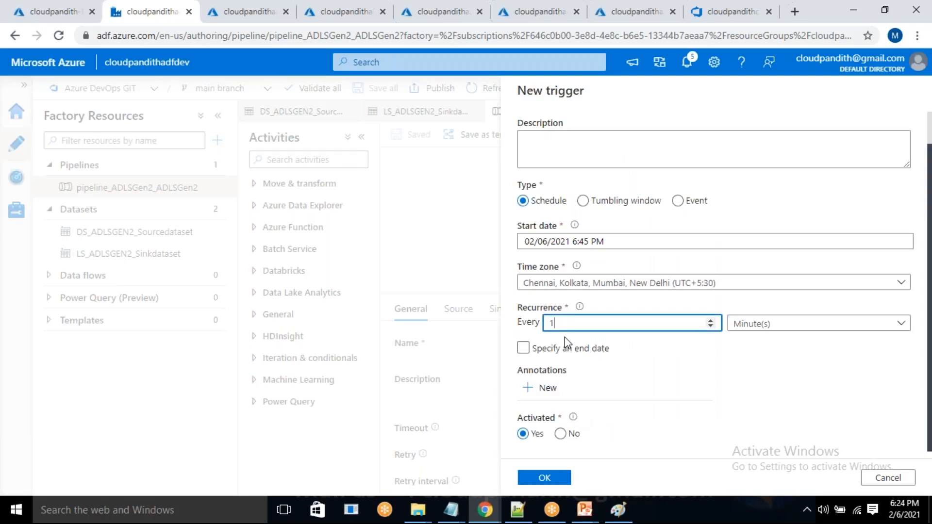
pyautogui.click(743, 324)
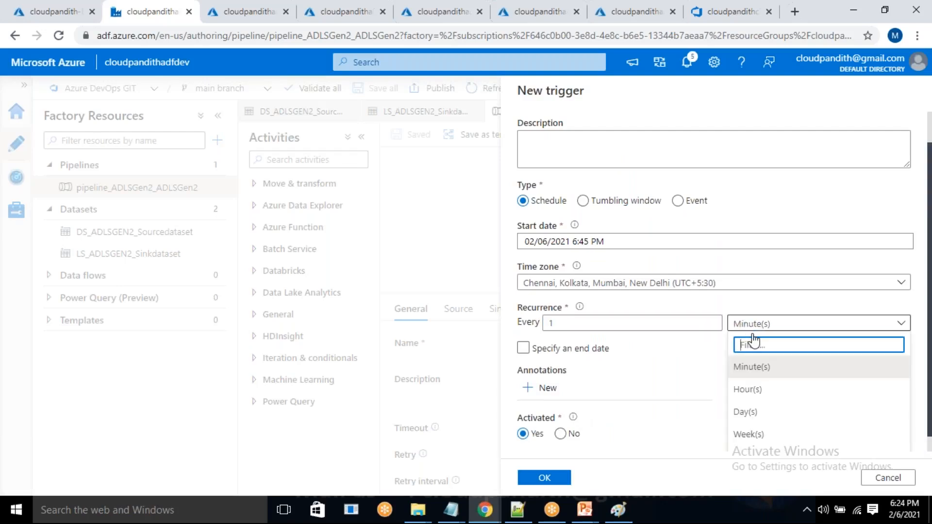
pyautogui.click(745, 411)
pyautogui.scroll(1, 604, 414)
pyautogui.scroll(-3, 604, 413)
pyautogui.scroll(2, 604, 413)
pyautogui.scroll(-2, 603, 413)
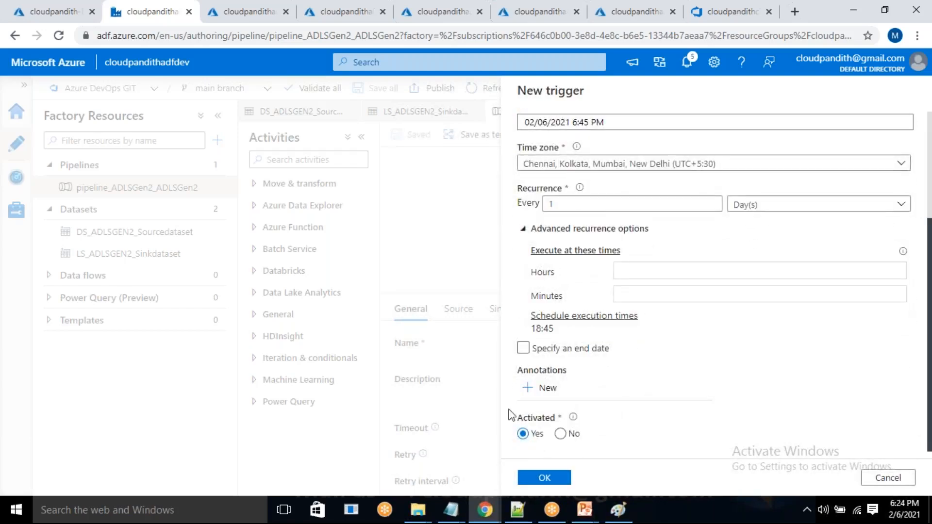
pyautogui.click(559, 435)
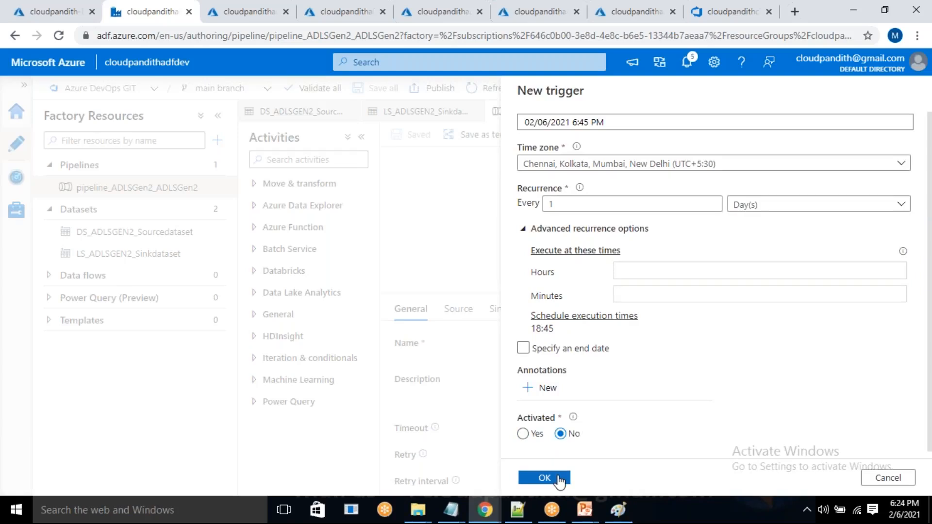
pyautogui.click(545, 478)
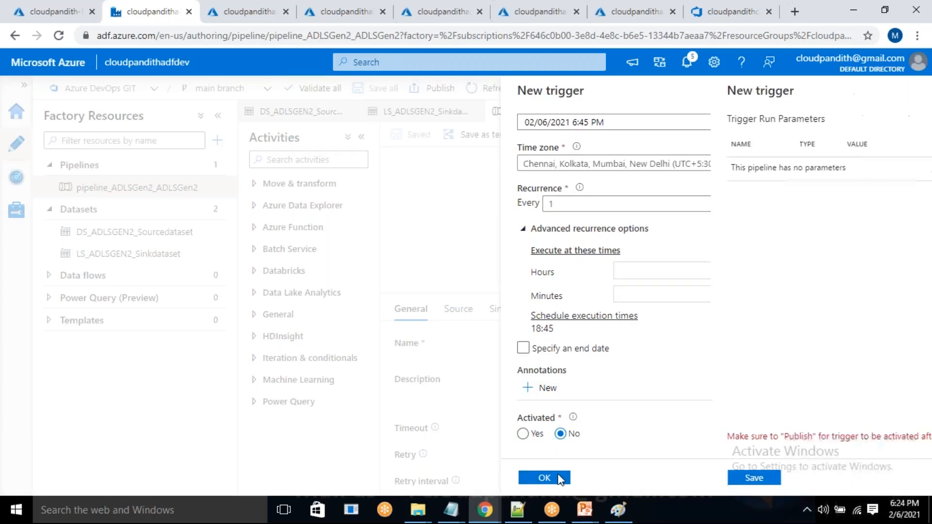
pyautogui.click(554, 480)
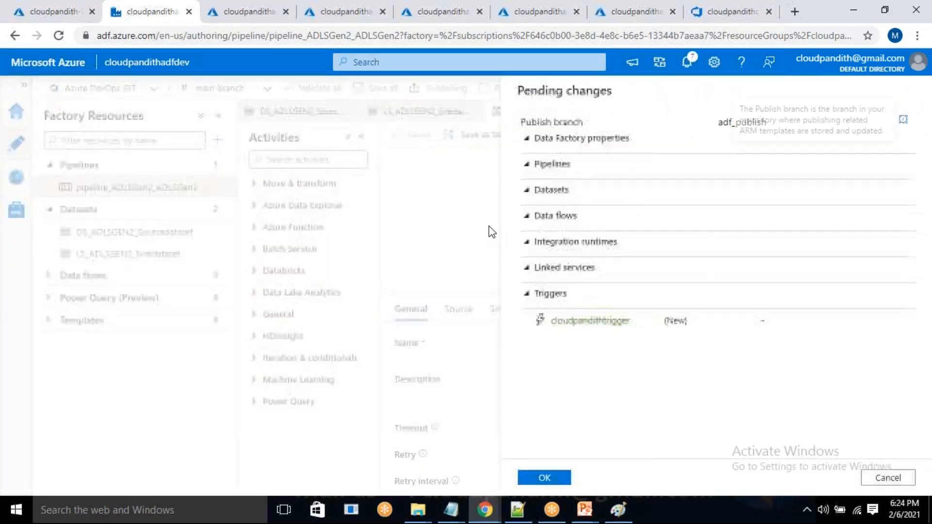
# Publish the pending cloudpandithtrigger to the adf_publish branch and check the publishing and ARM template notifications.
pyautogui.click(545, 478)
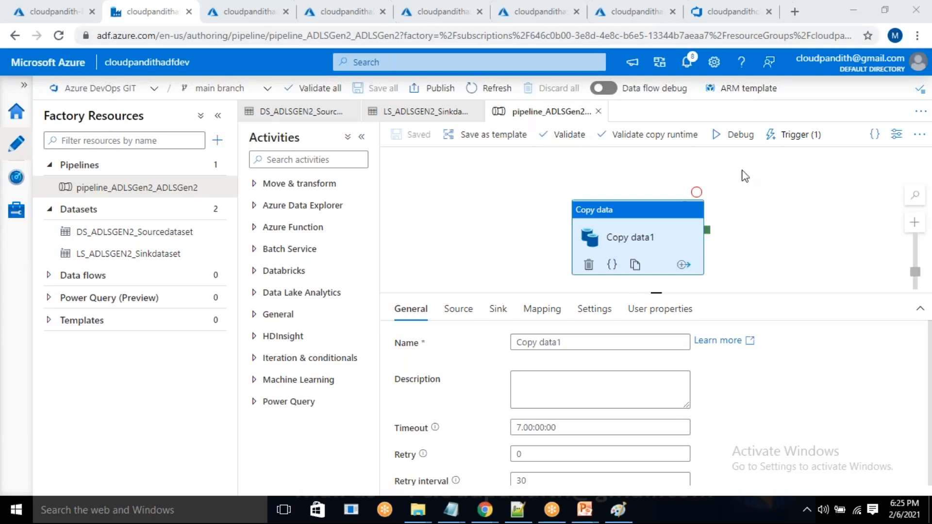
pyautogui.click(689, 63)
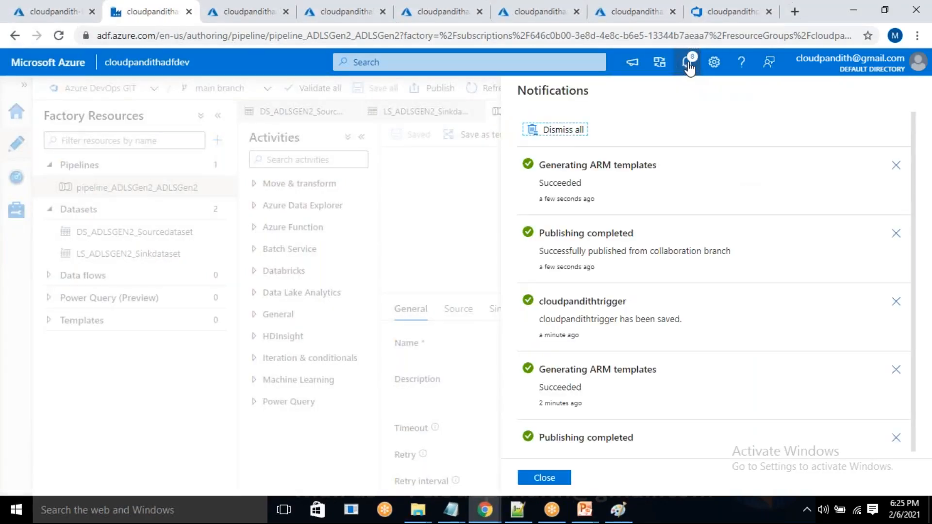
# Switch to Azure DevOps and review the repository's branches and the updated folders in the main branch.
pyautogui.click(756, 6)
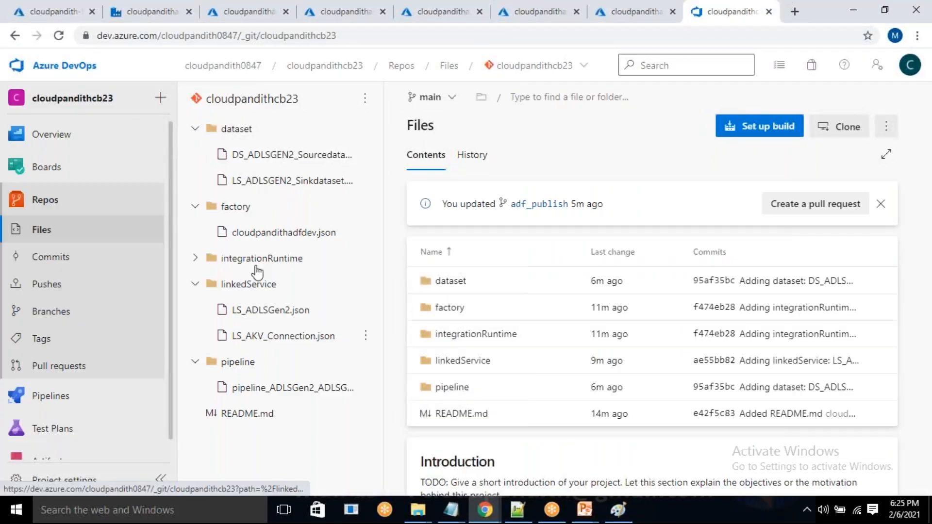
pyautogui.click(205, 130)
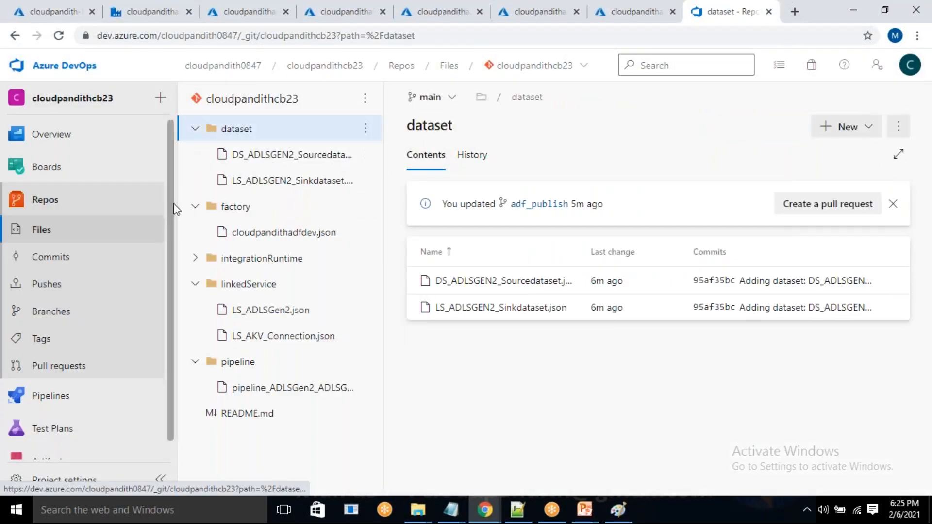
pyautogui.click(195, 207)
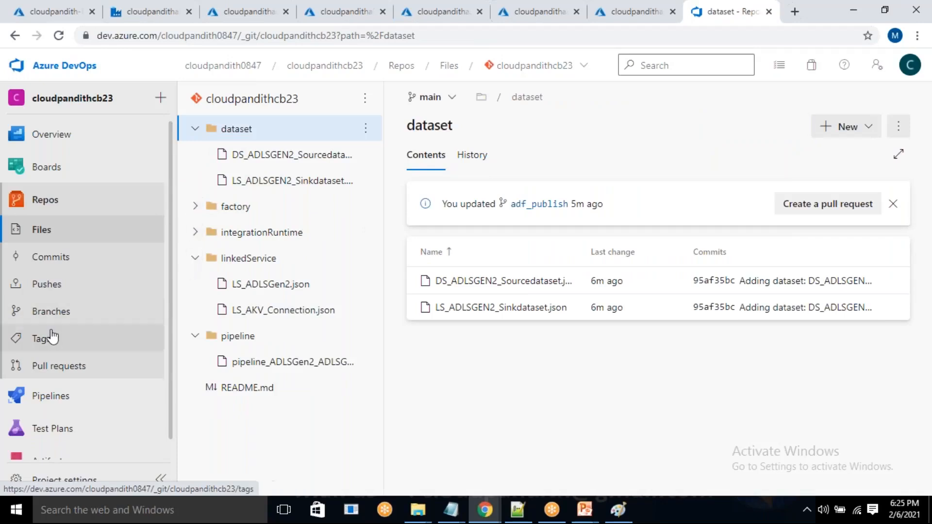
pyautogui.click(49, 314)
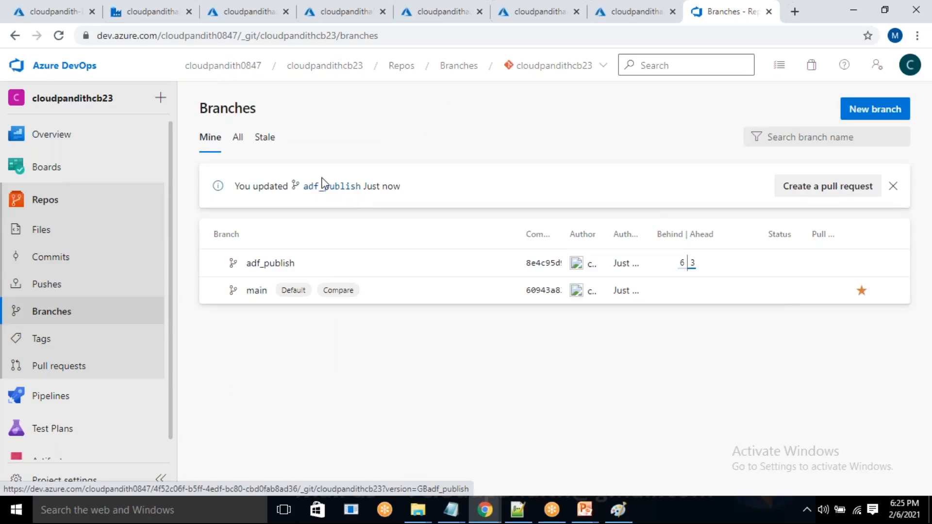
pyautogui.click(58, 208)
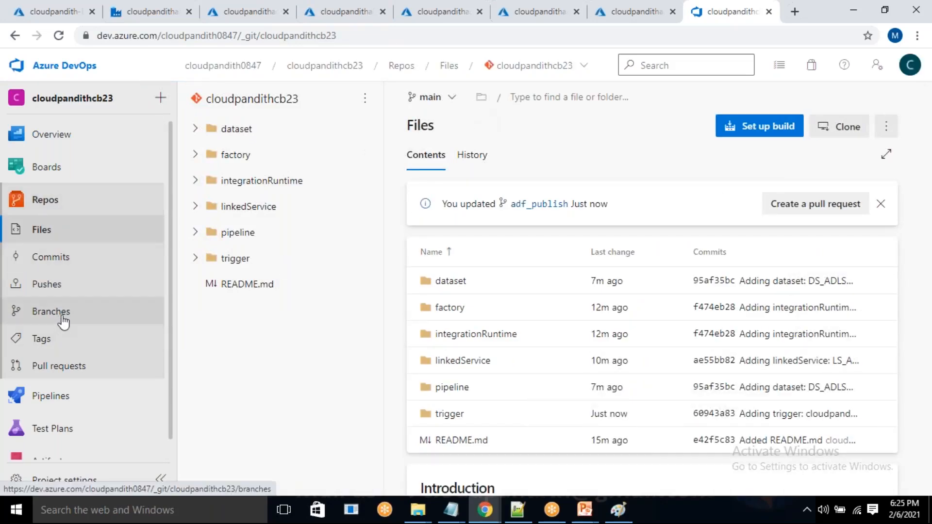
pyautogui.click(77, 316)
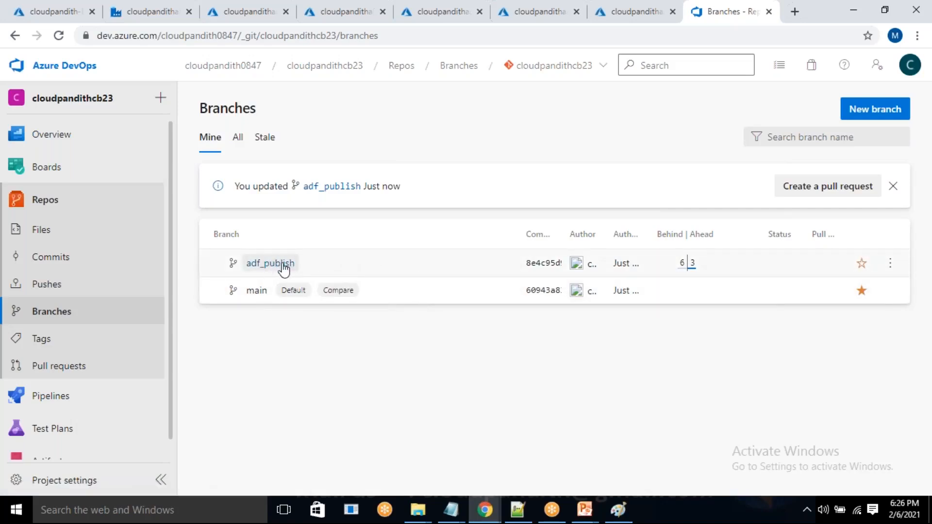
pyautogui.click(450, 291)
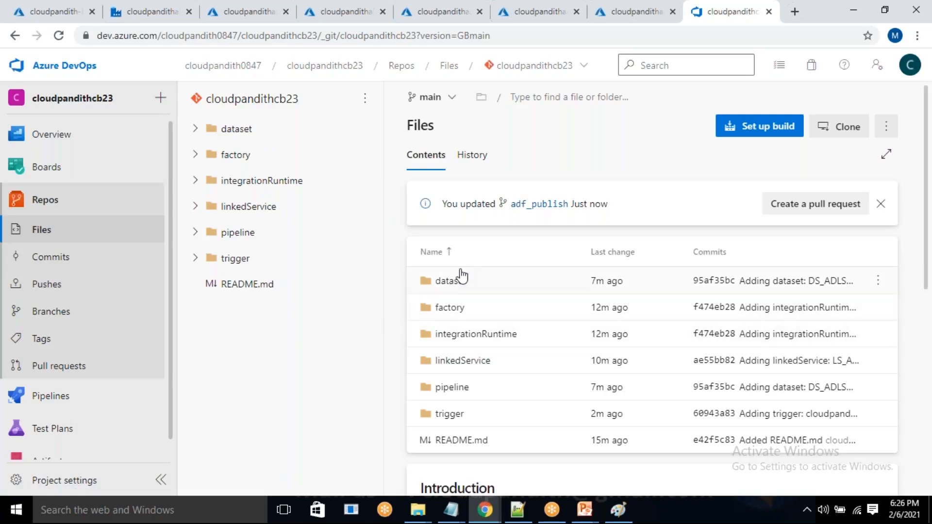
# Open the adf_publish branch and expand its cloudpandithadfdev folder to examine the generated ARM template files.
pyautogui.moveTo(441, 203); pyautogui.dragTo(569, 207)
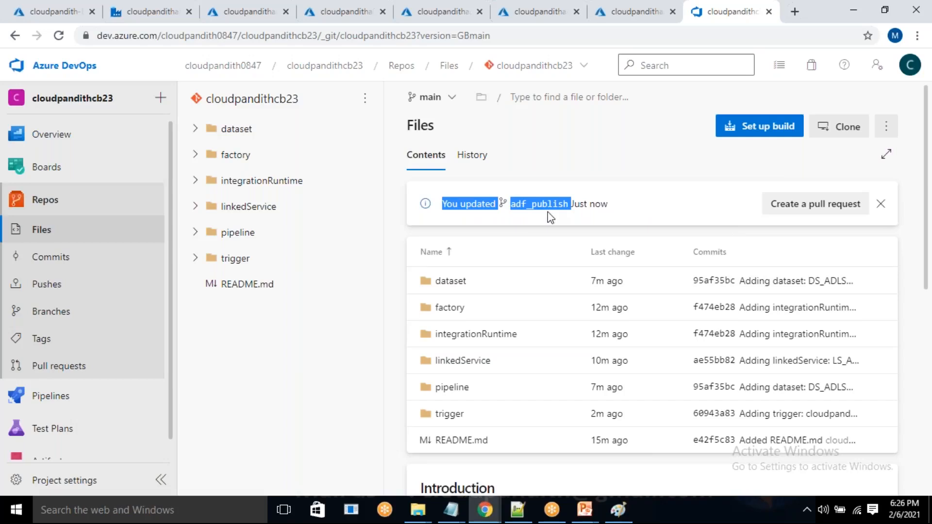
pyautogui.click(624, 213)
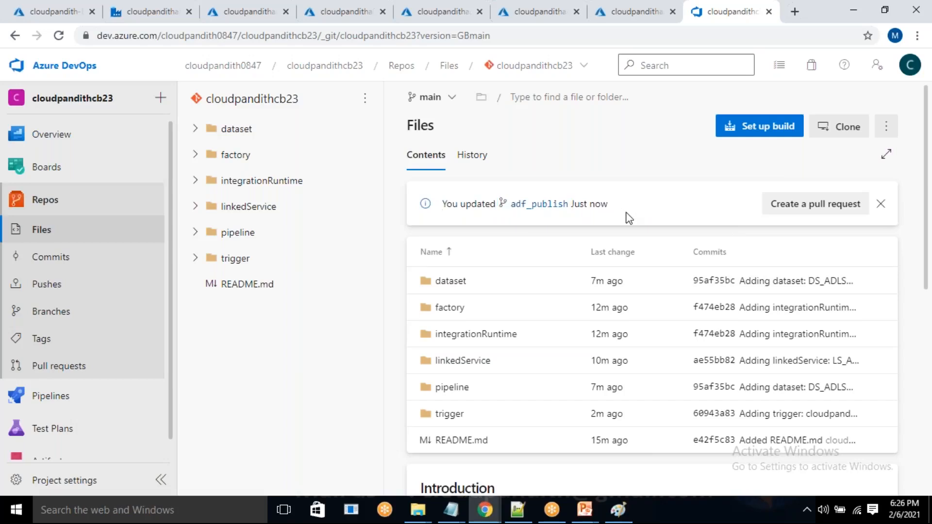
pyautogui.click(550, 205)
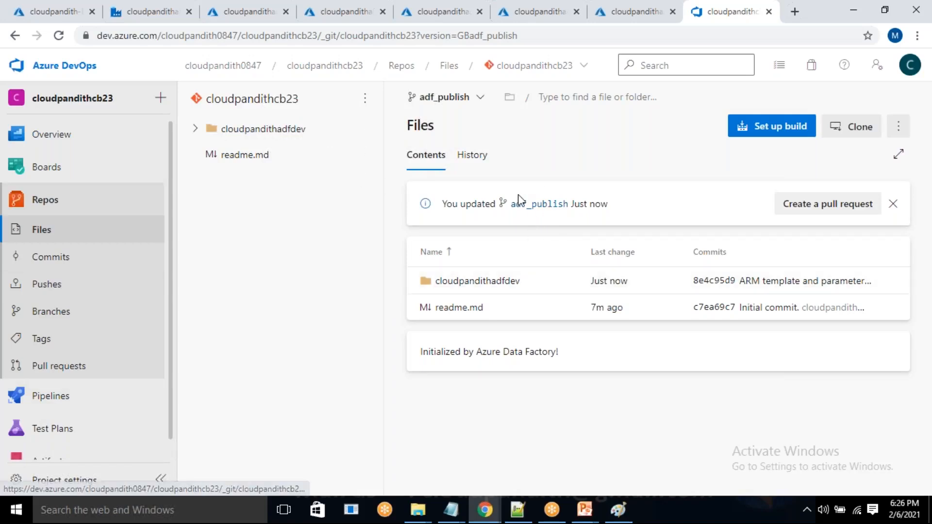
pyautogui.click(194, 129)
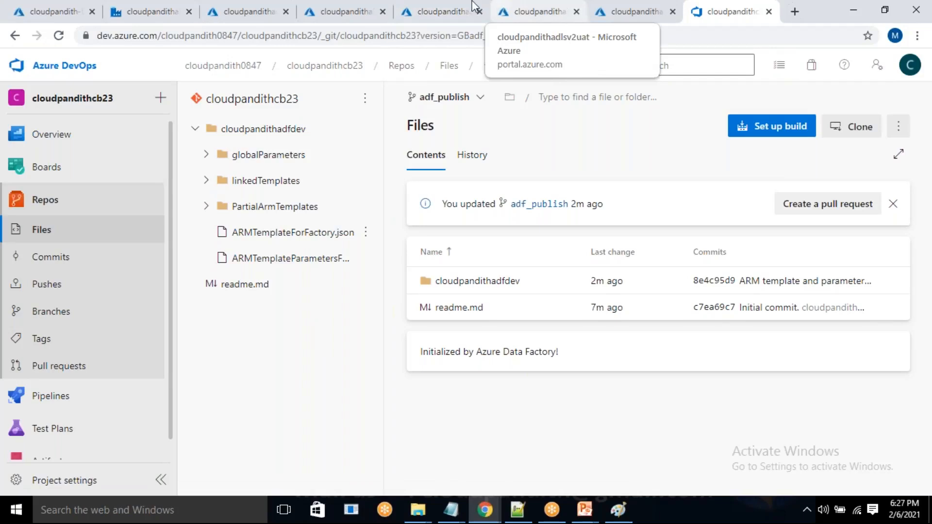
# Open the UAT data factory cloudpandithadfuat and examine its linked services and factory resources.
pyautogui.click(457, 7)
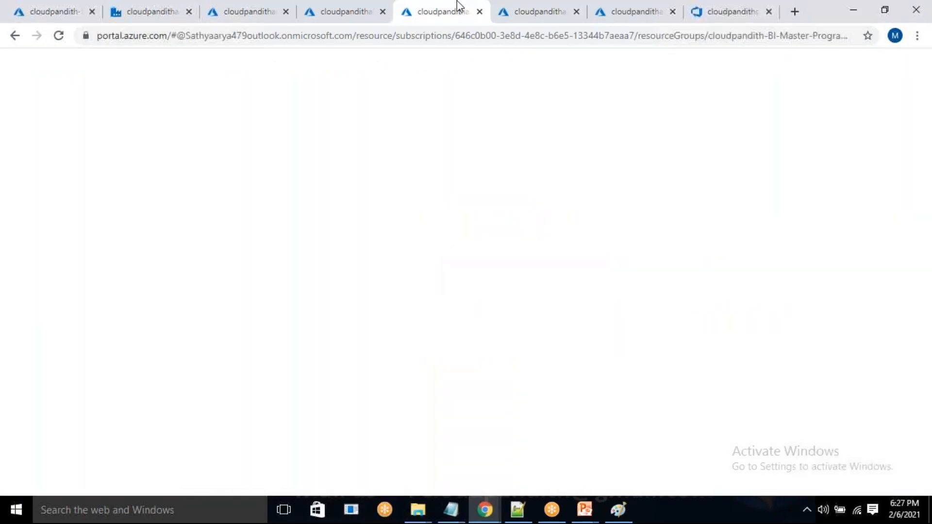
pyautogui.click(517, 330)
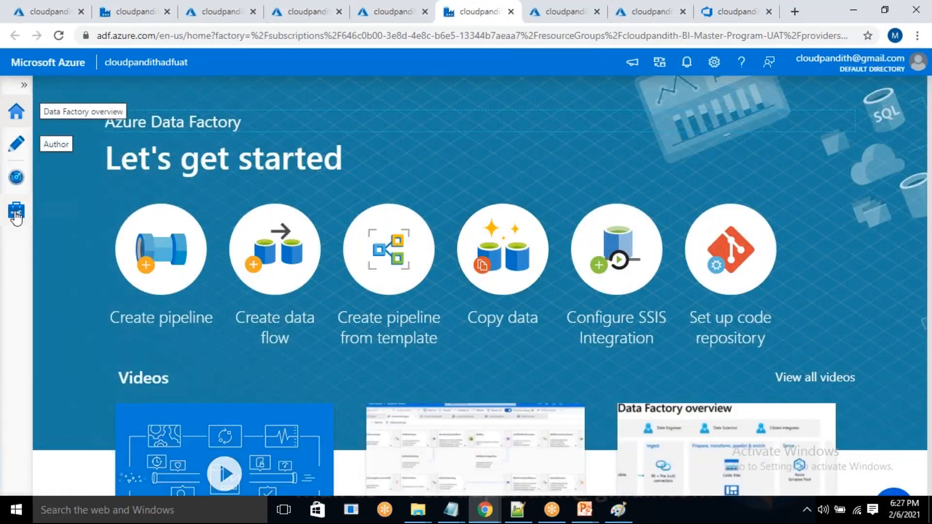
pyautogui.click(16, 213)
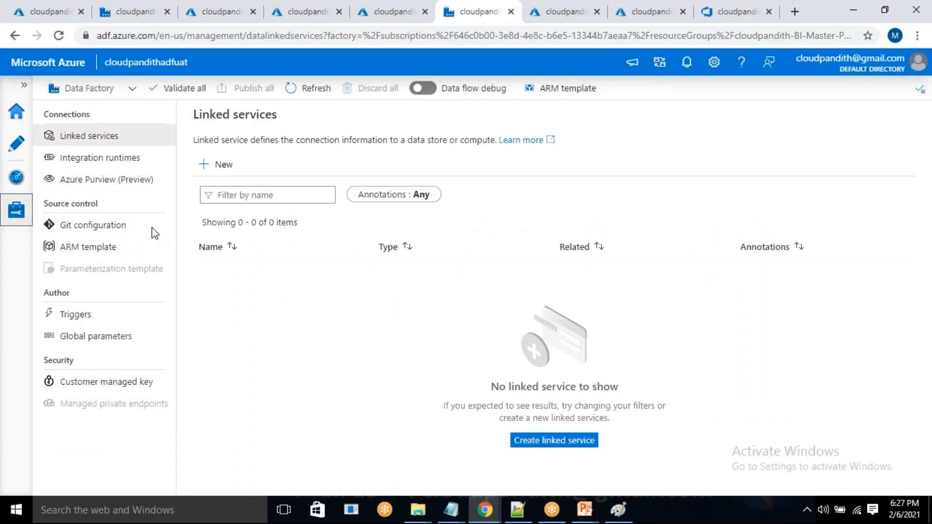
pyautogui.click(17, 145)
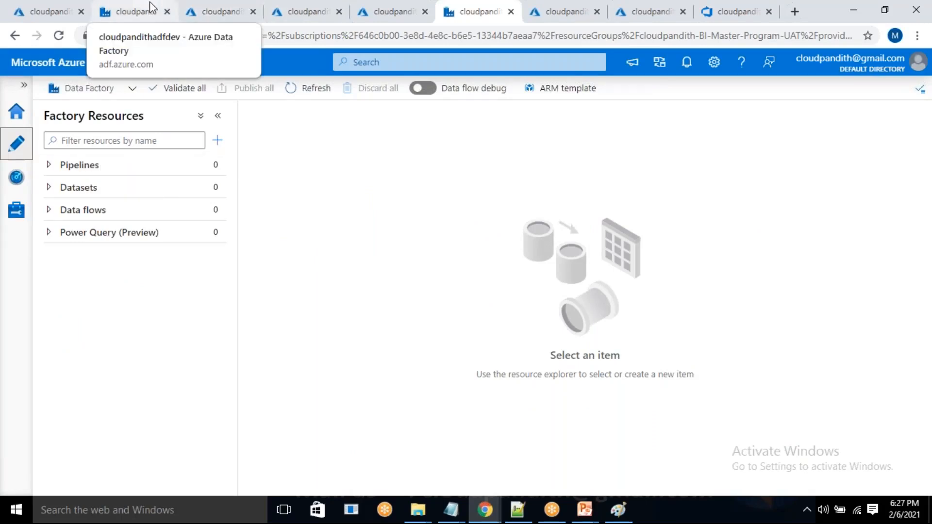
# Return to Azure DevOps and start a new release pipeline under Releases, dismissing the template selection without adding a stage.
pyautogui.click(709, 6)
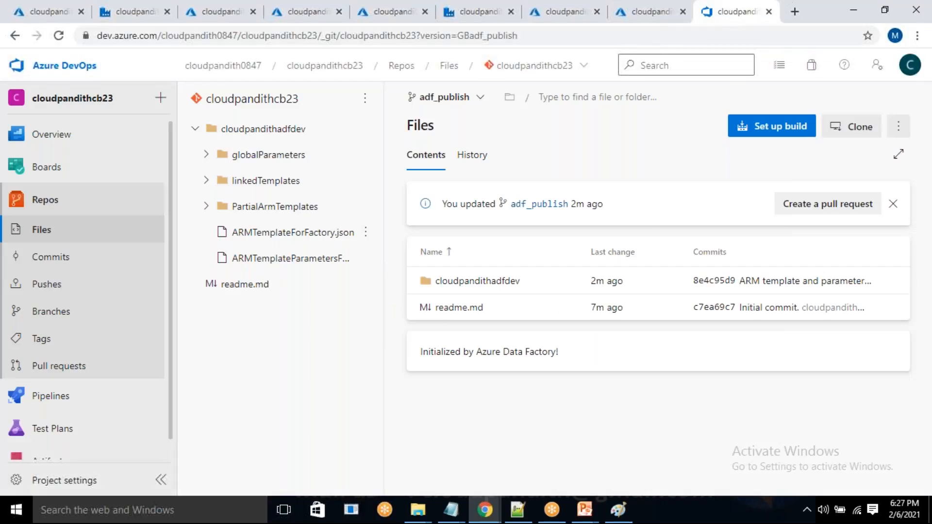
pyautogui.click(28, 207)
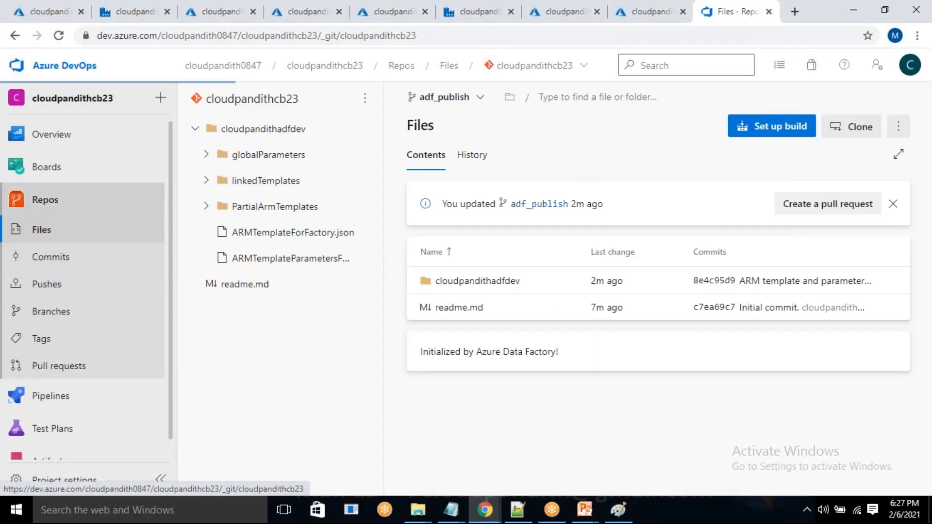
pyautogui.click(81, 402)
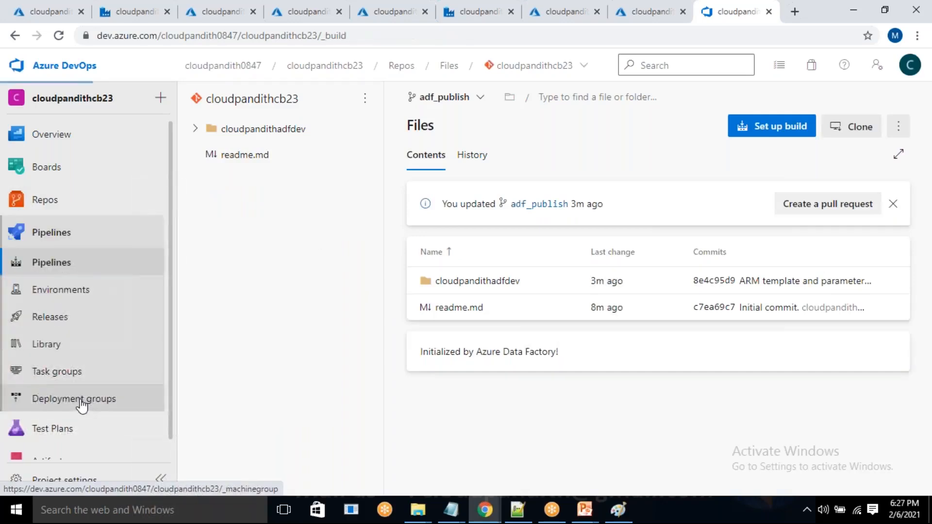
pyautogui.click(57, 325)
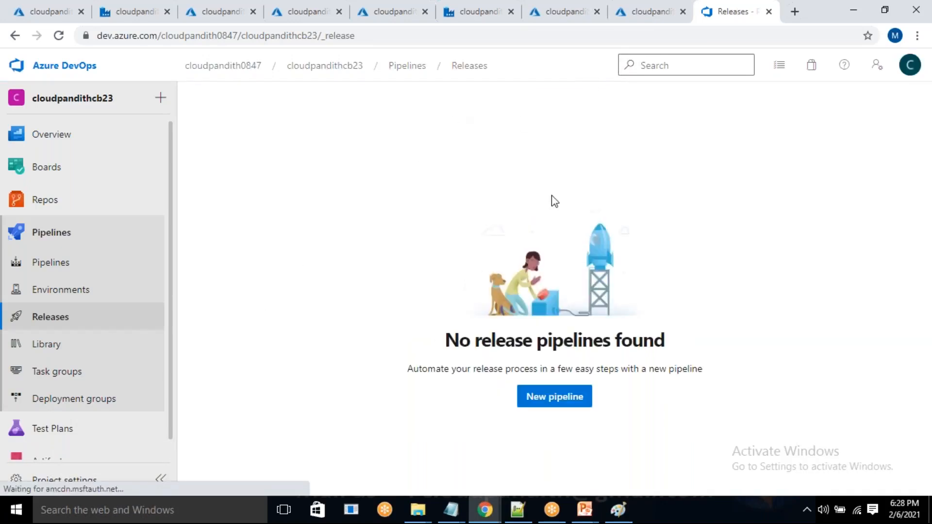
pyautogui.moveTo(462, 358); pyautogui.dragTo(616, 351)
pyautogui.click(772, 357)
pyautogui.click(565, 405)
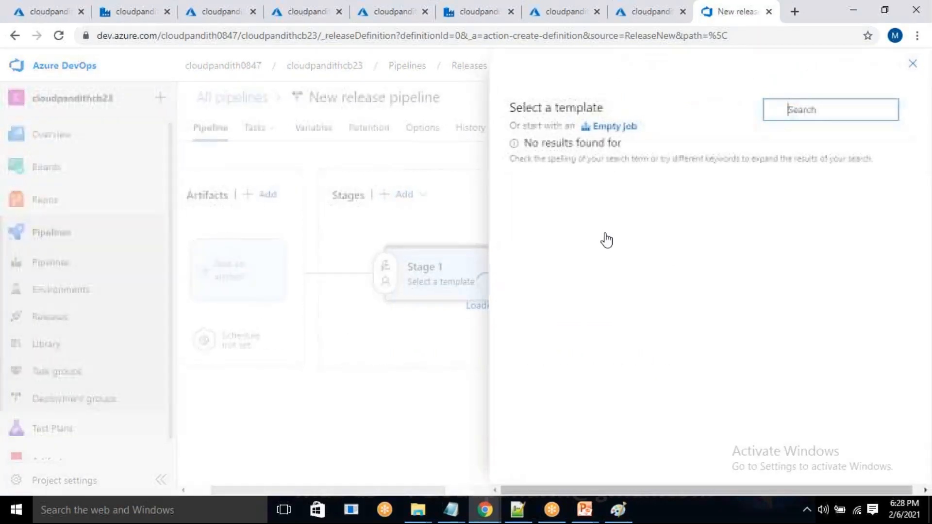
pyautogui.click(286, 289)
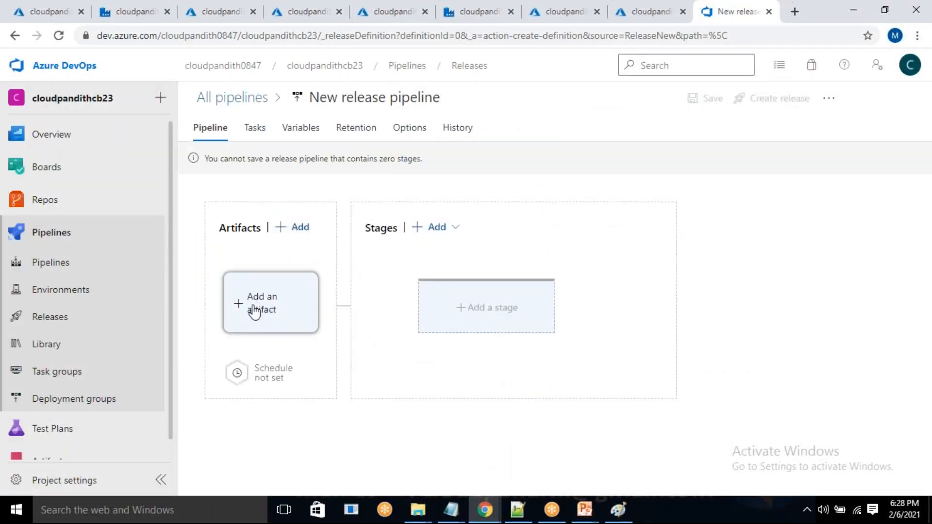
pyautogui.click(259, 311)
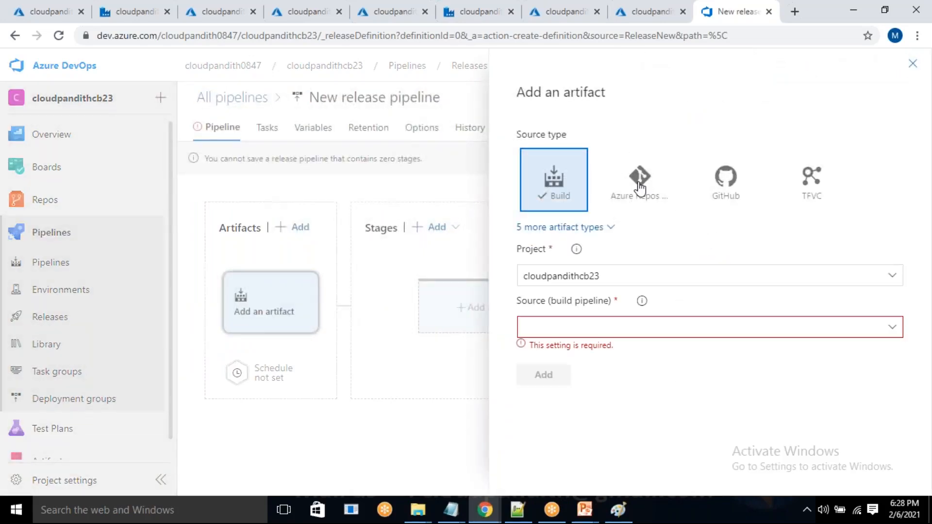
pyautogui.click(640, 187)
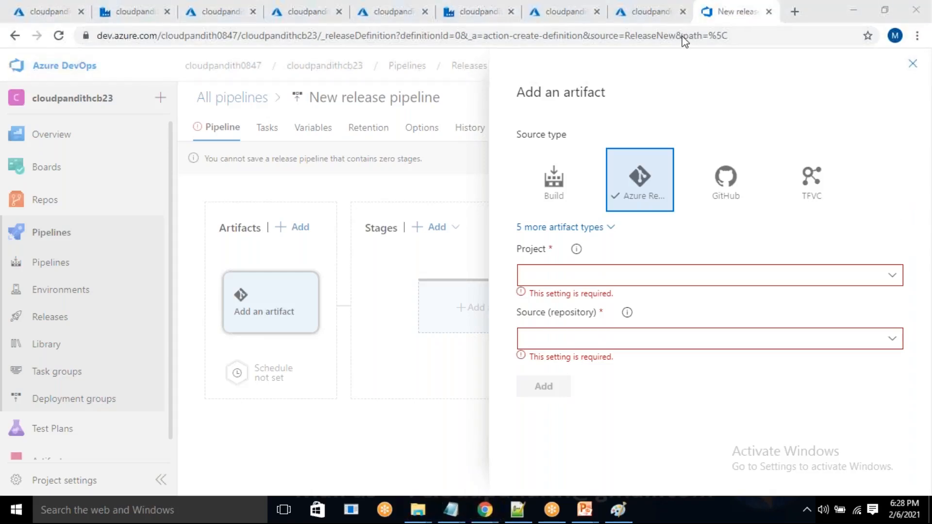
pyautogui.click(893, 275)
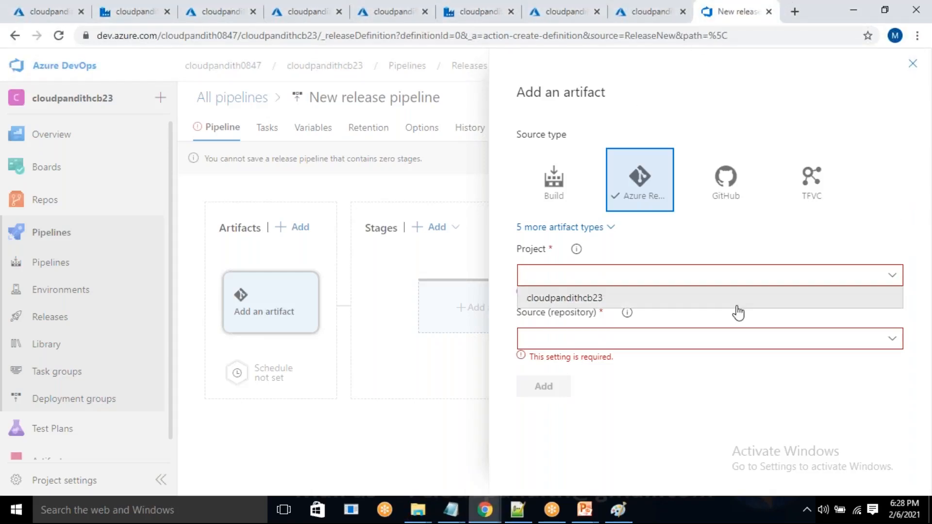
pyautogui.click(649, 299)
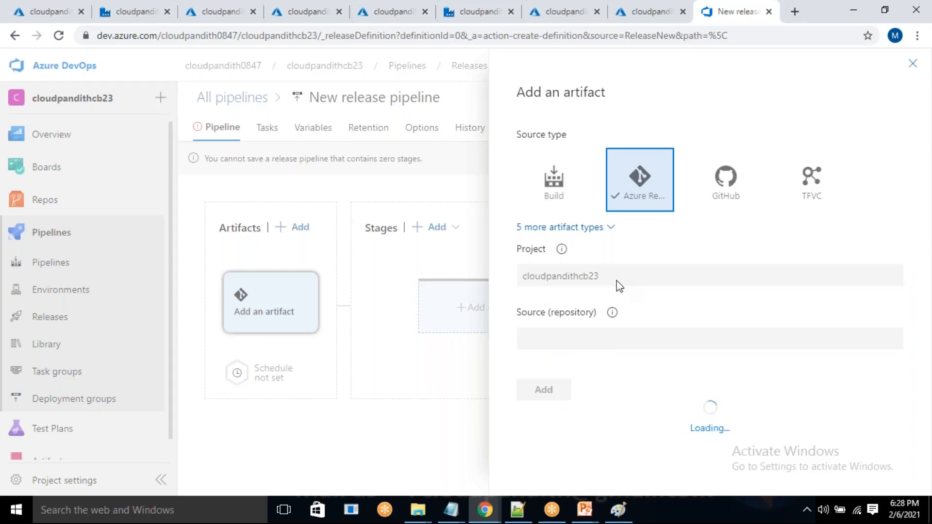
pyautogui.click(893, 328)
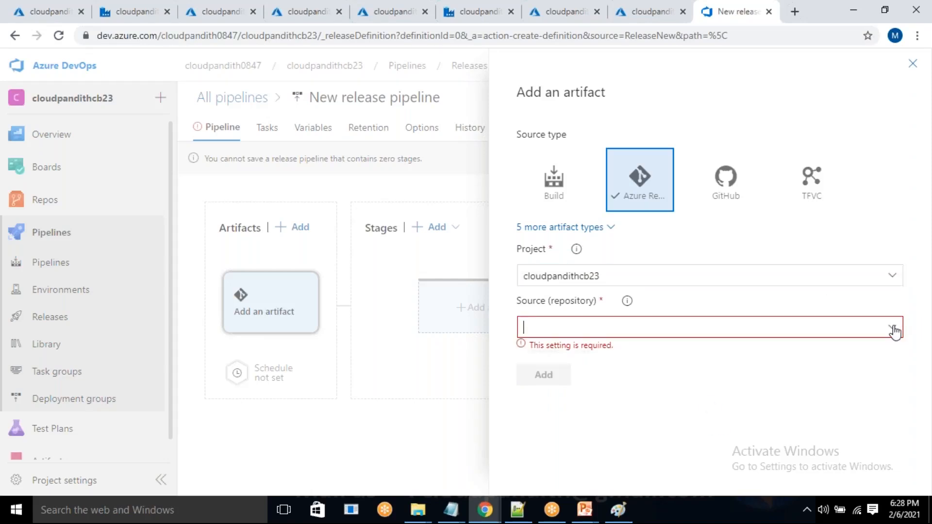
pyautogui.click(706, 358)
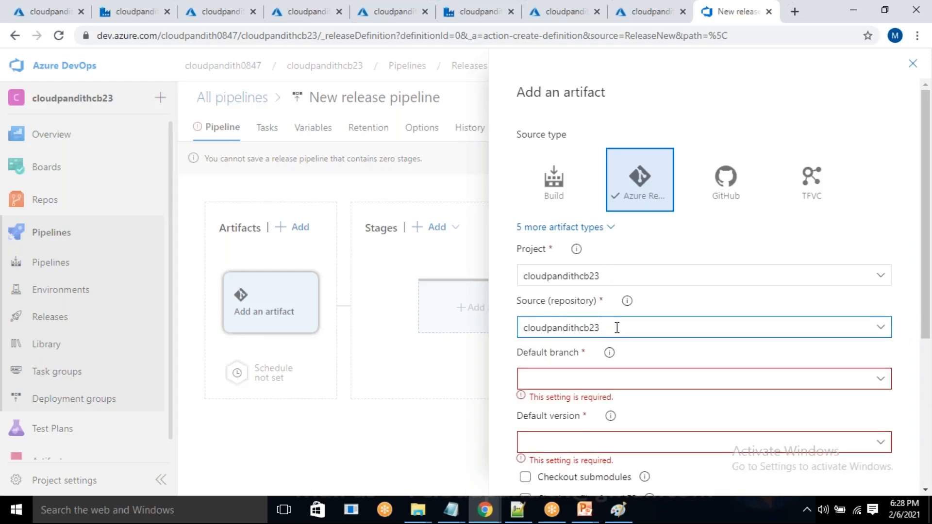
pyautogui.scroll(-2, 630, 345)
pyautogui.click(880, 312)
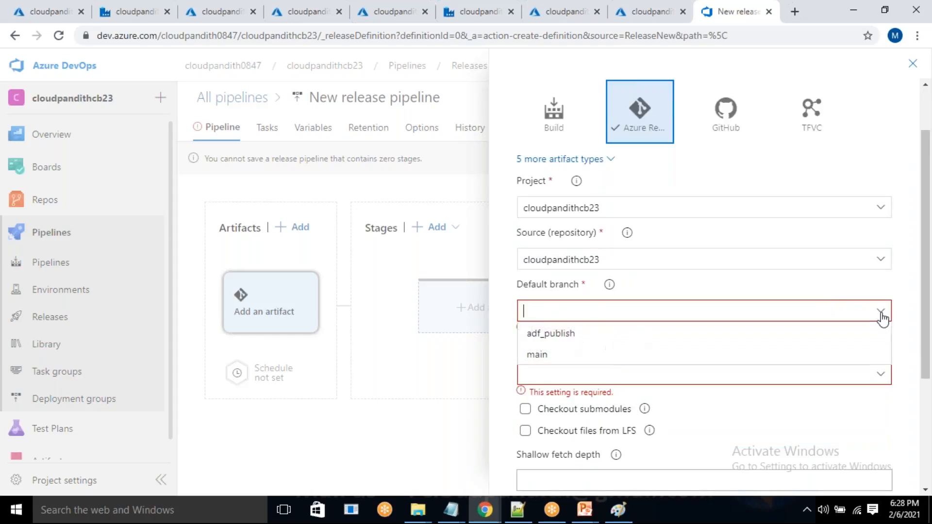
pyautogui.click(712, 333)
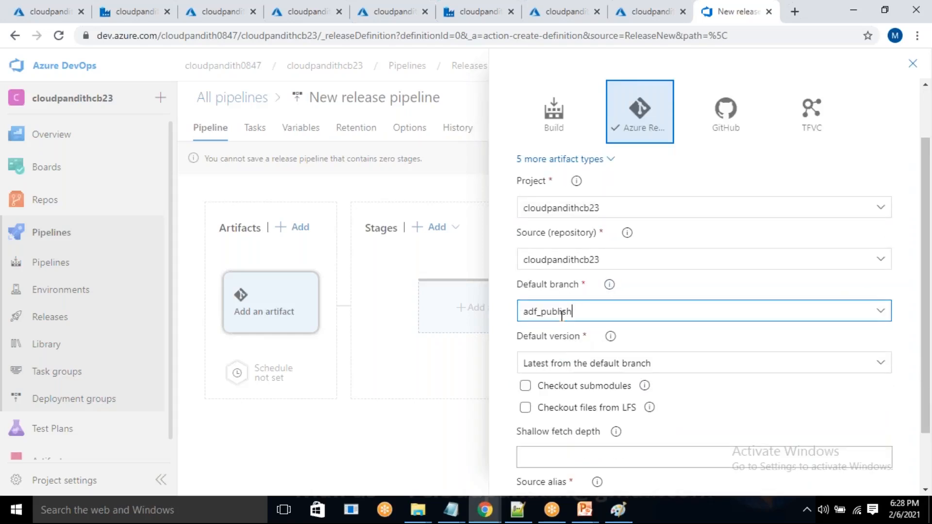
pyautogui.moveTo(655, 370); pyautogui.dragTo(522, 374)
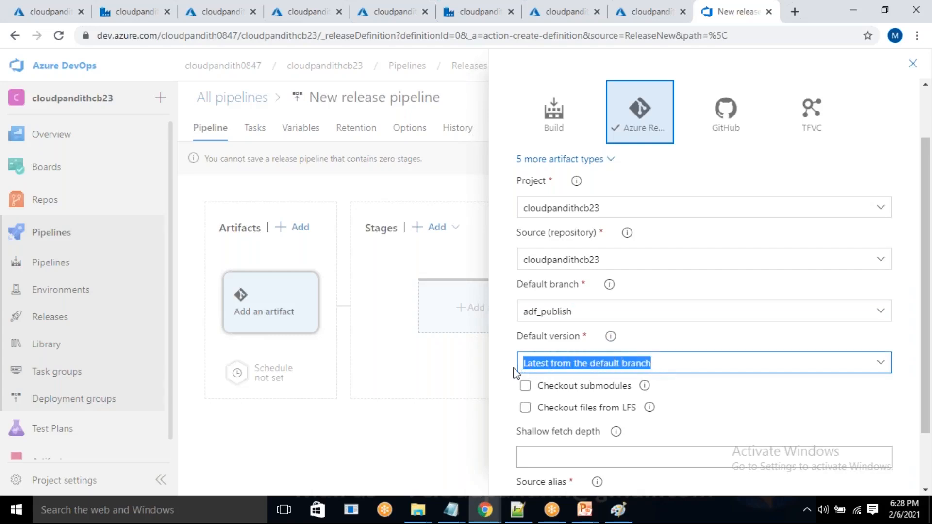
pyautogui.click(514, 369)
pyautogui.moveTo(659, 364); pyautogui.dragTo(522, 364)
pyautogui.scroll(-2, 513, 336)
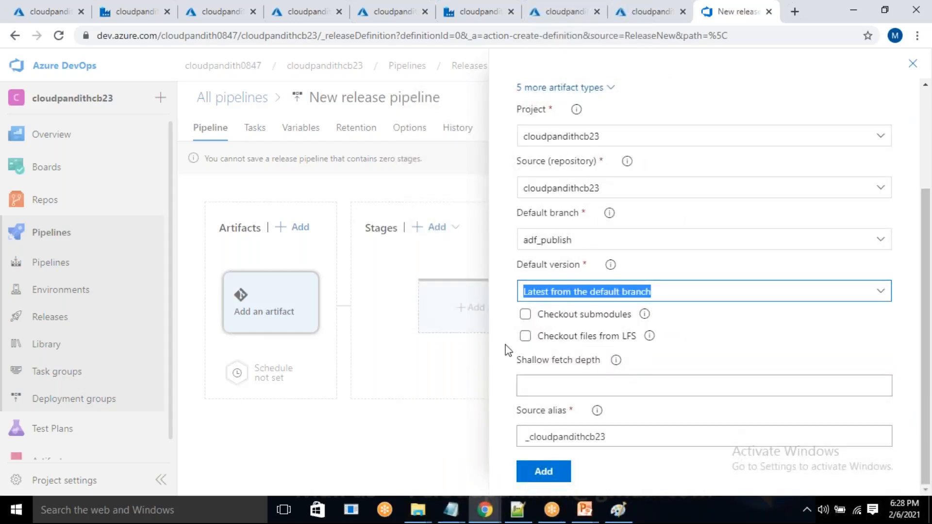
pyautogui.moveTo(612, 440); pyautogui.dragTo(527, 442)
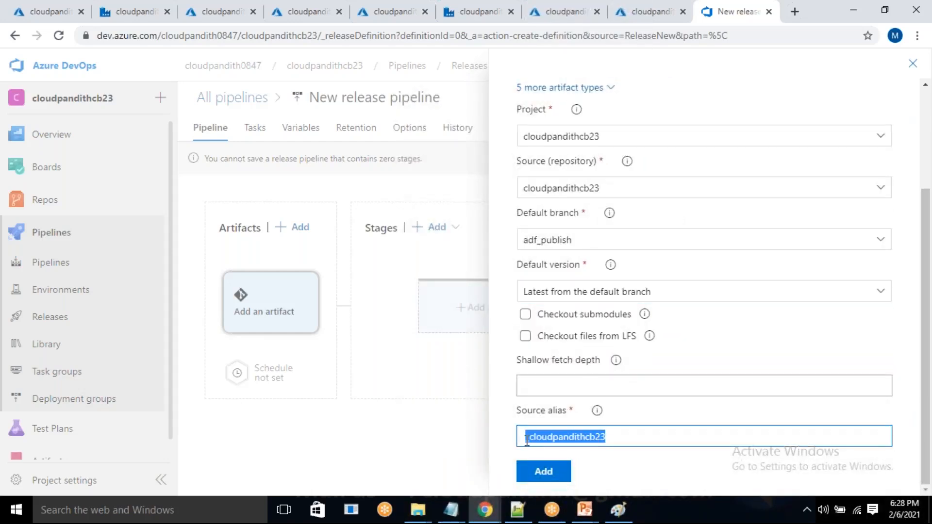
pyautogui.click(550, 473)
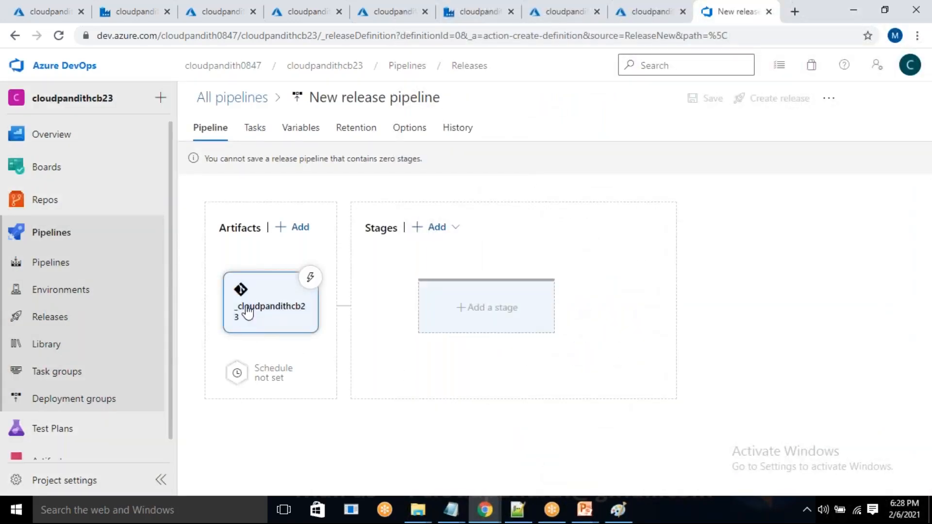
# Add a stage to the release pipeline, starting from an empty job instead of a template.
pyautogui.click(494, 316)
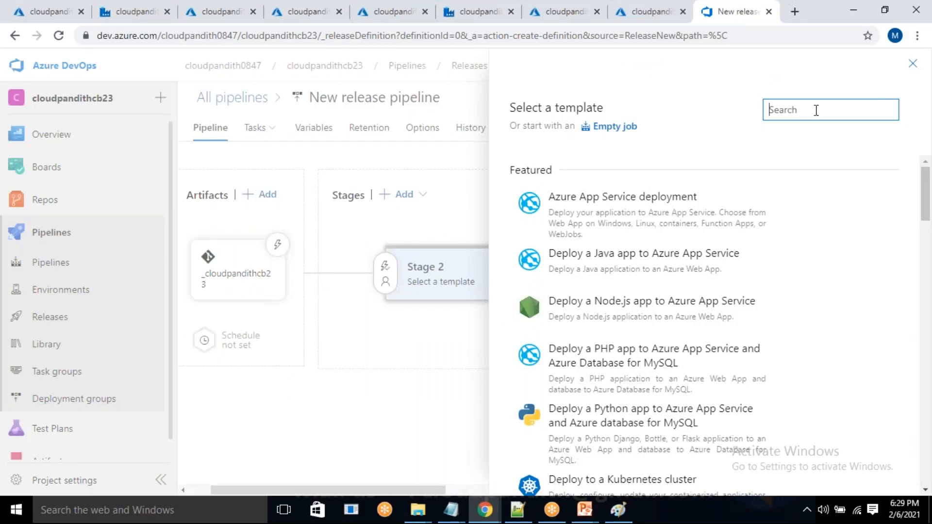
pyautogui.click(912, 65)
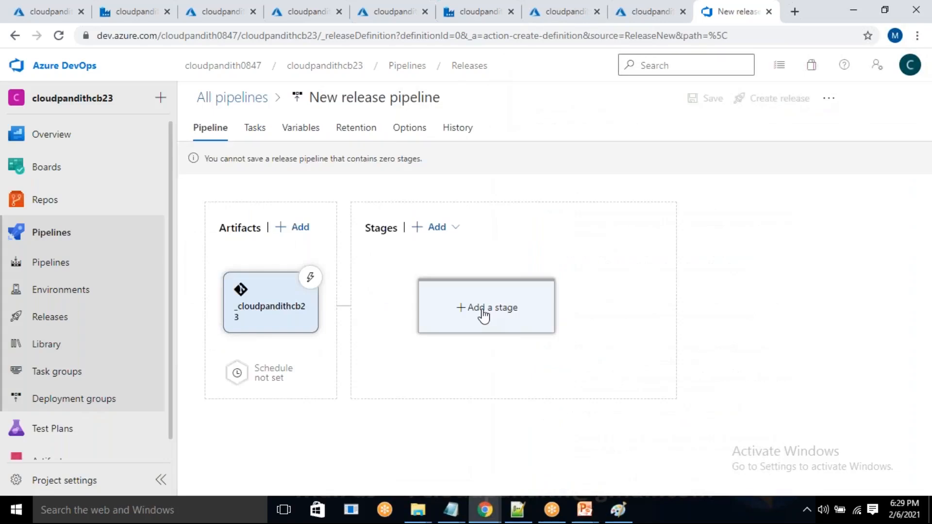
pyautogui.click(484, 316)
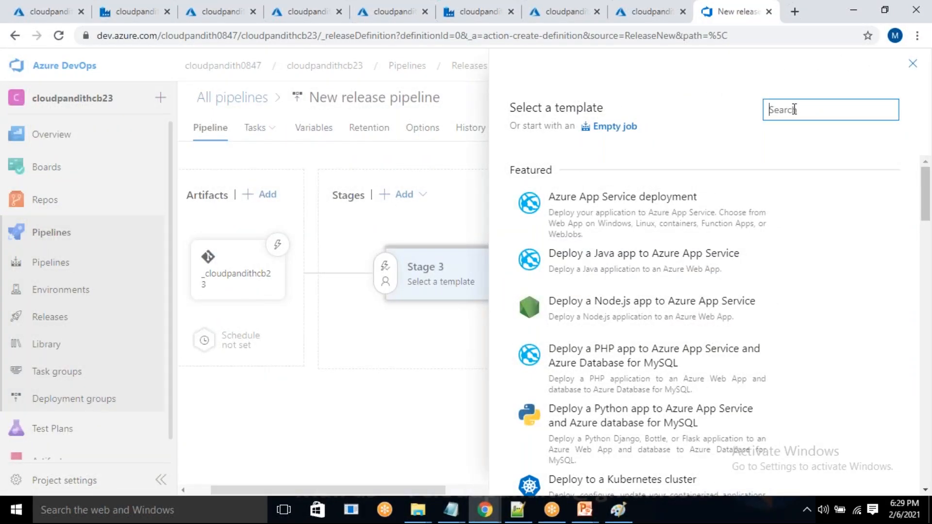
pyautogui.write('tem')
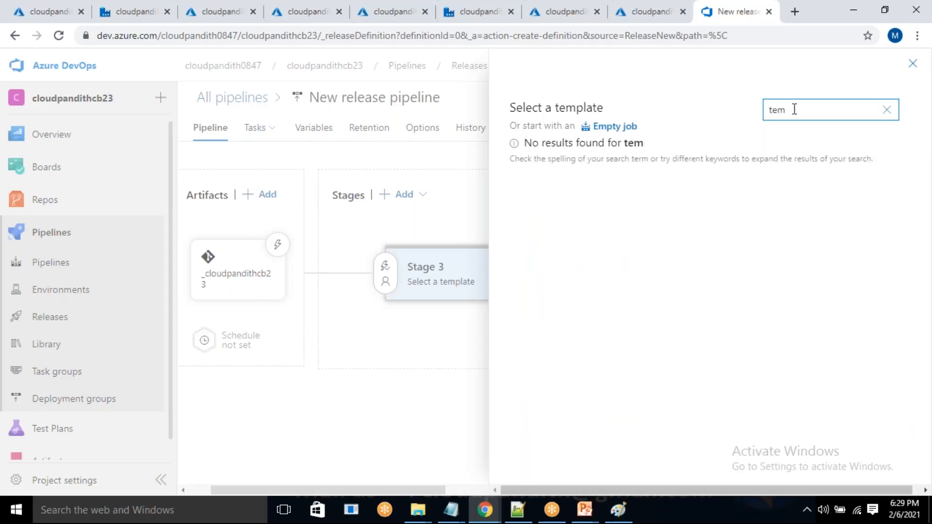
pyautogui.press('BackSpace')
pyautogui.press('BackSpace')
pyautogui.press('BackSpace')
pyautogui.click(605, 137)
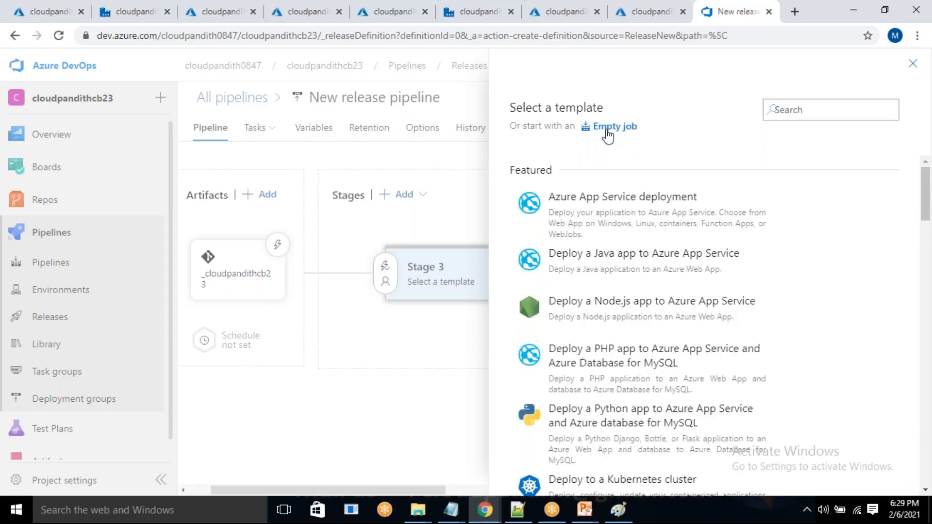
# Name the new stage UAT and close its properties.
pyautogui.moveTo(606, 281); pyautogui.dragTo(477, 272)
pyautogui.press('BackSpace')
pyautogui.write('UAT')
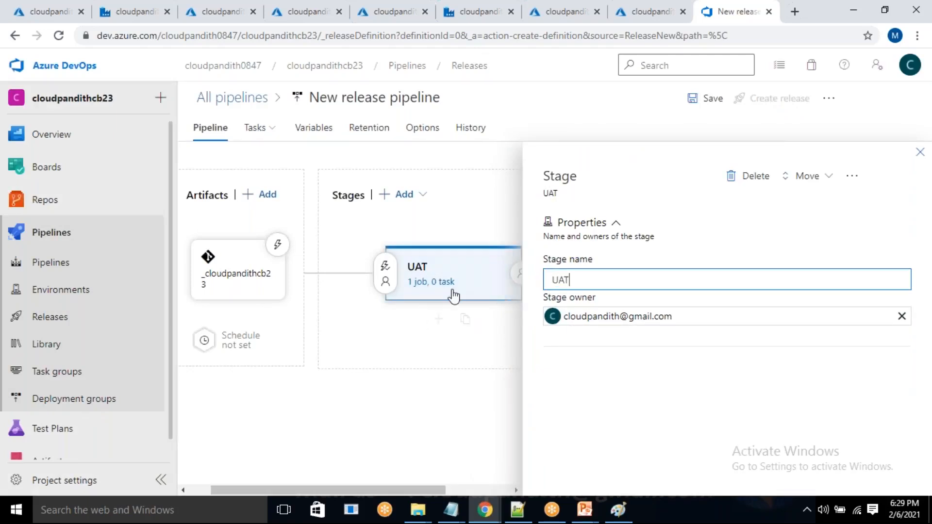
pyautogui.click(920, 152)
# Open the UAT stage's tasks, search for TEMPLATE and add the ARM template deployment task to the agent job.
pyautogui.moveTo(462, 272)
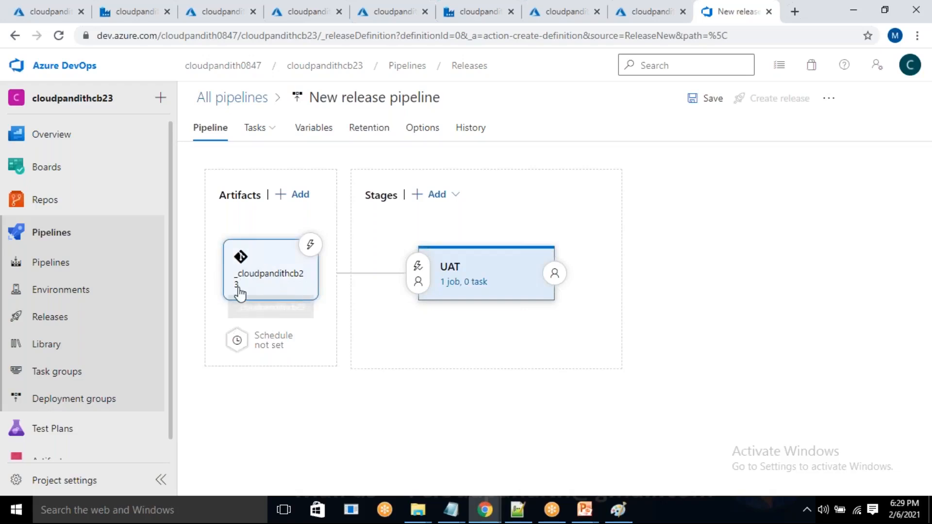
pyautogui.click(463, 282)
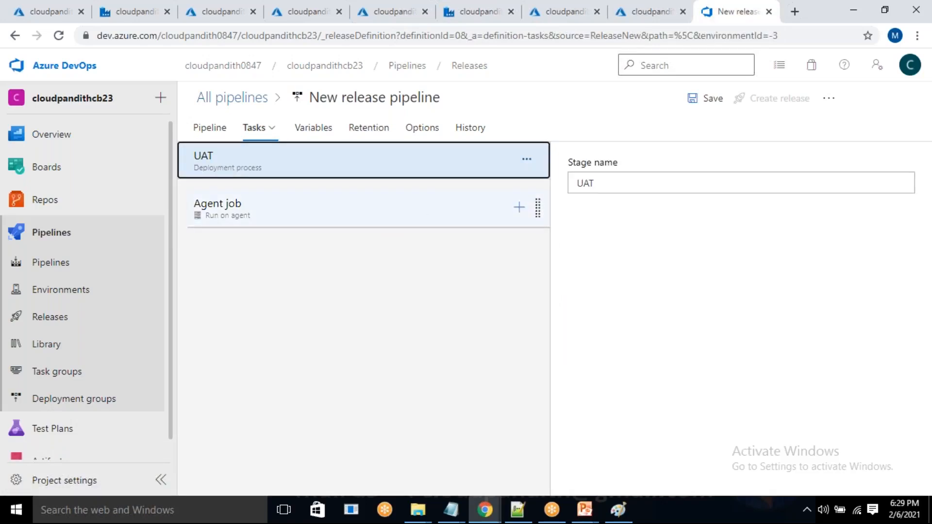
pyautogui.click(519, 208)
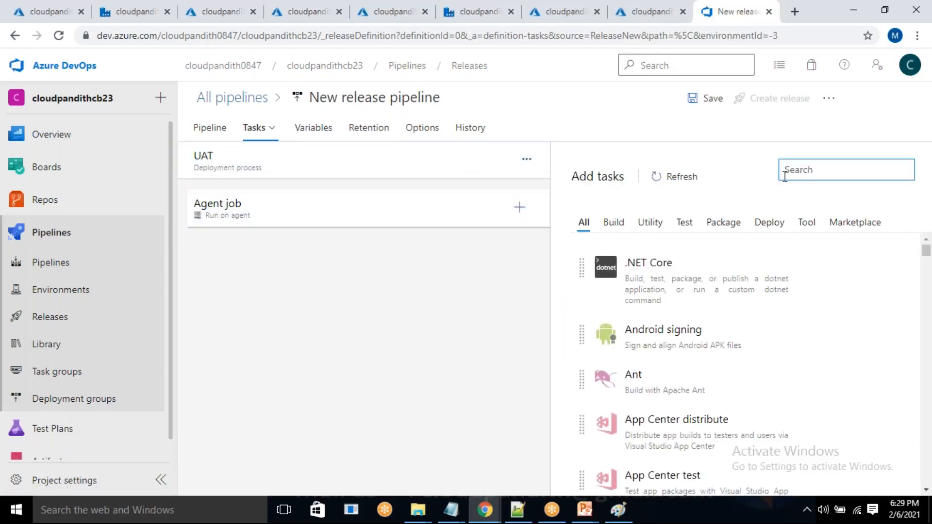
pyautogui.write('TEMPLATE')
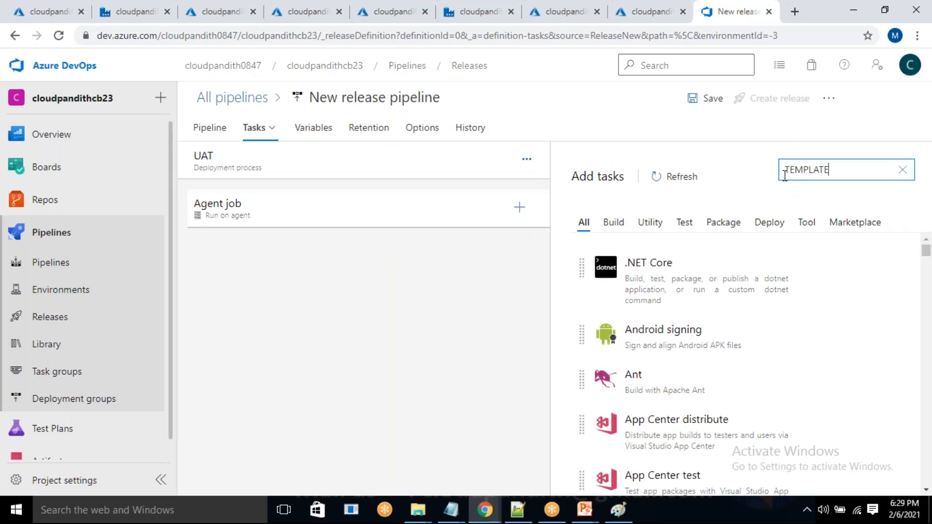
pyautogui.moveTo(660, 250)
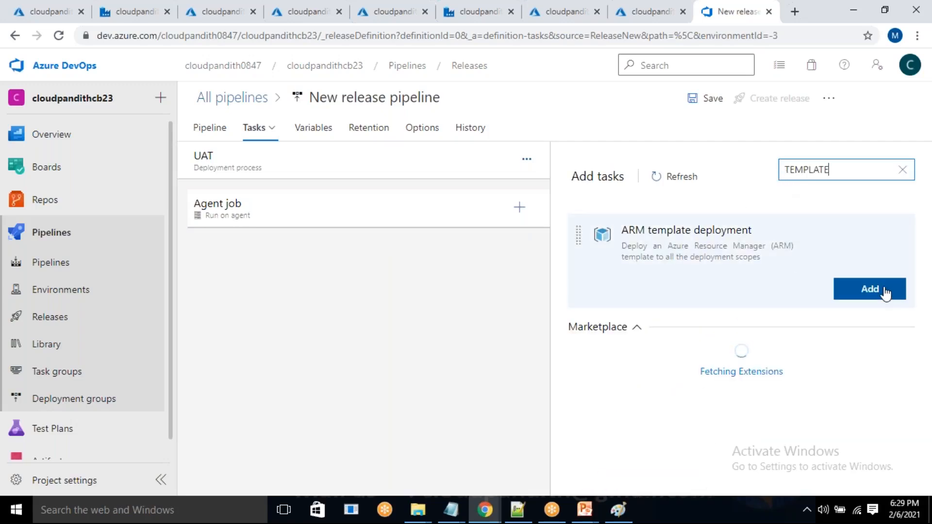
pyautogui.click(881, 290)
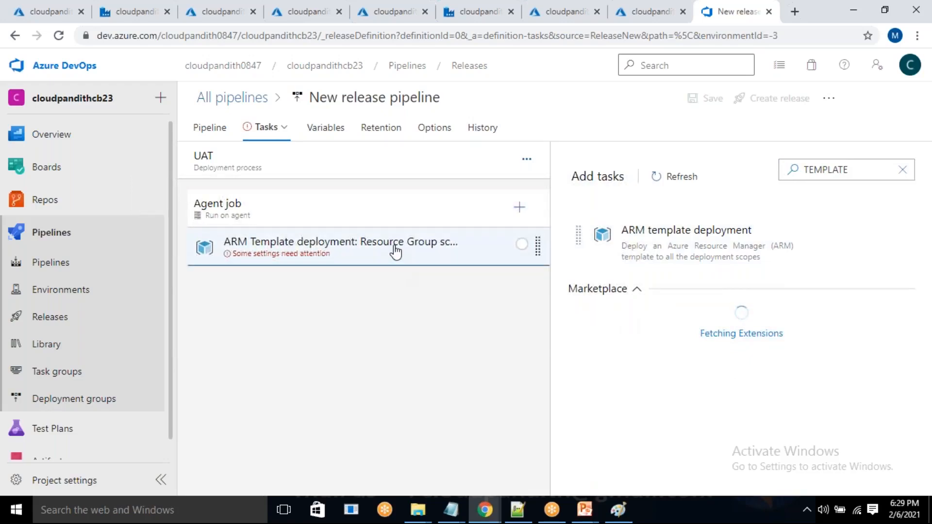
# Open the ARM template deployment task's settings and bring up its Azure Resource Manager connection choices.
pyautogui.click(395, 251)
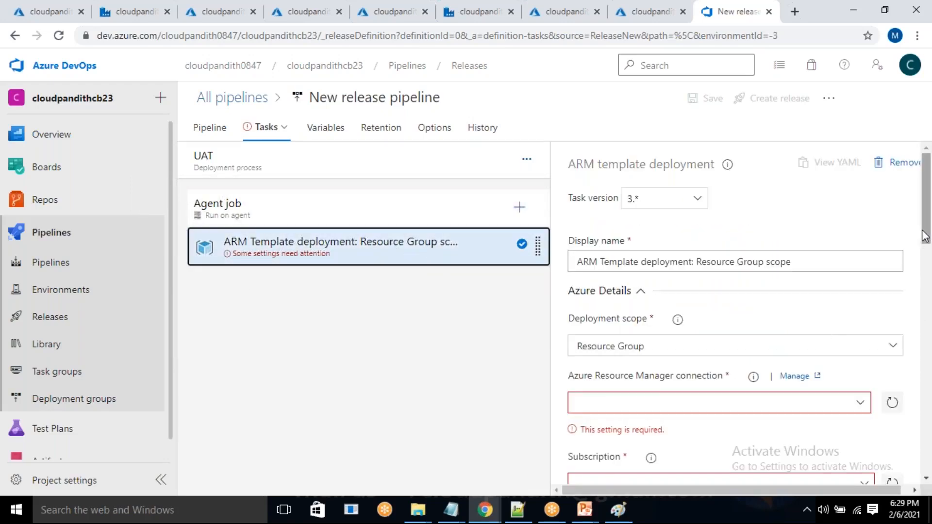
pyautogui.scroll(-3, 925, 325)
pyautogui.click(861, 268)
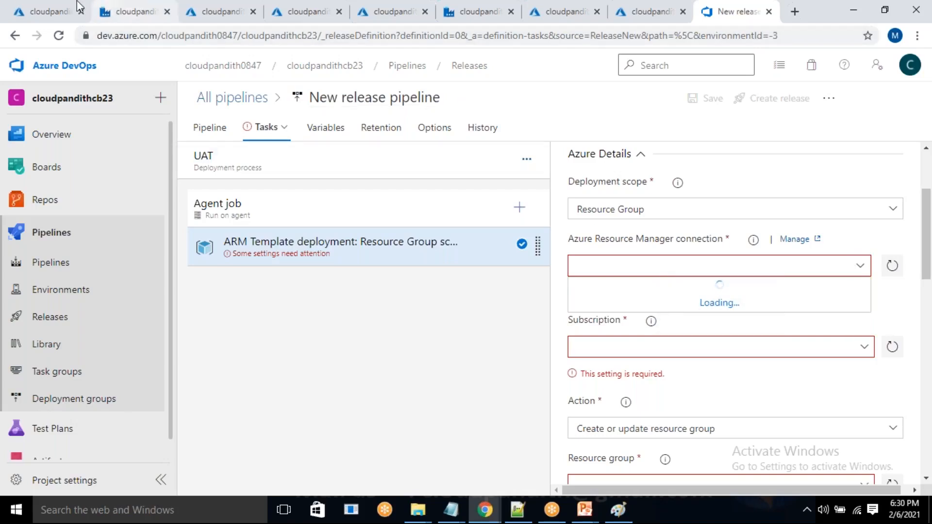
# Check the subscription of the cloudpandithadfuat data factory in the Azure portal and return to the release pipeline in Azure DevOps.
pyautogui.click(117, 6)
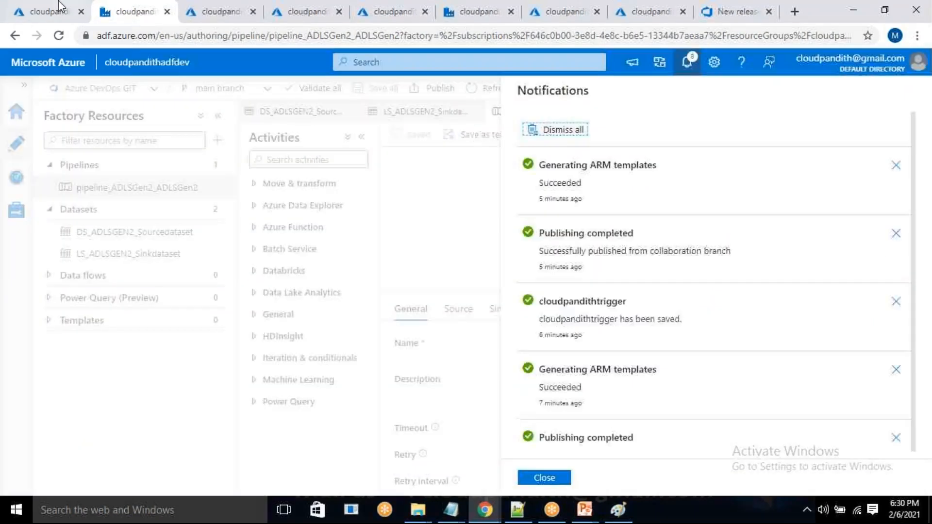
pyautogui.click(56, 6)
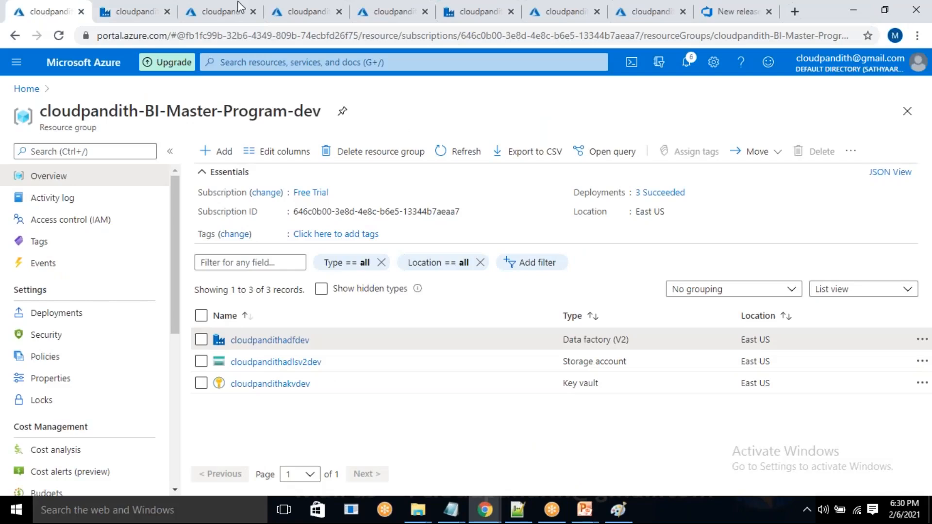
pyautogui.click(246, 7)
pyautogui.click(314, 7)
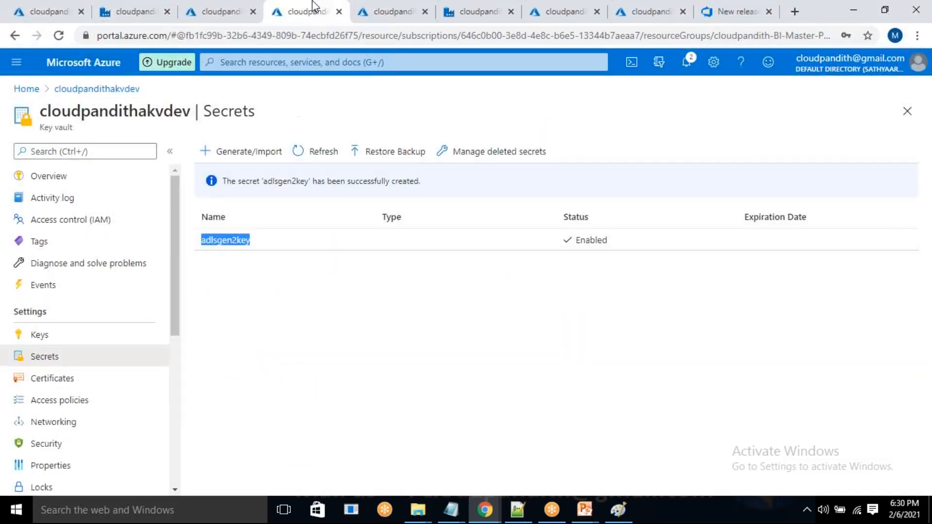
pyautogui.click(398, 6)
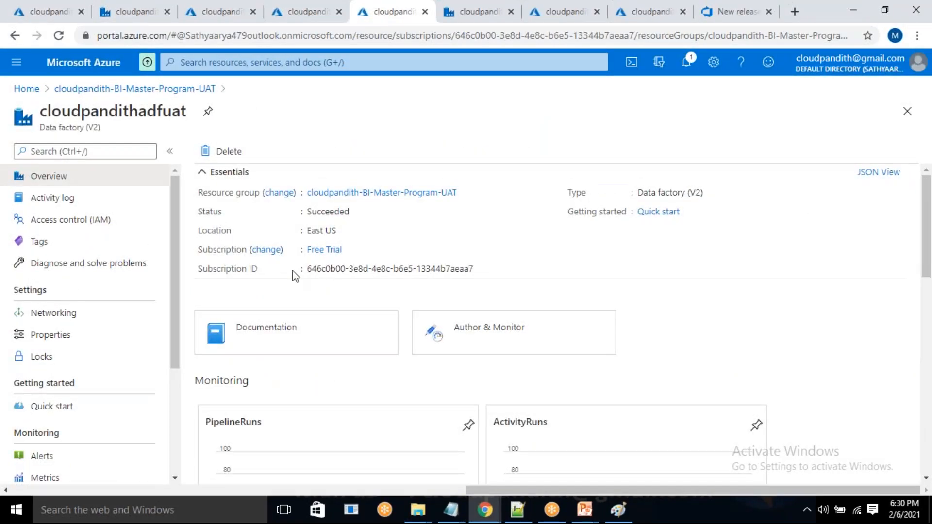
pyautogui.click(778, 156)
pyautogui.click(734, 12)
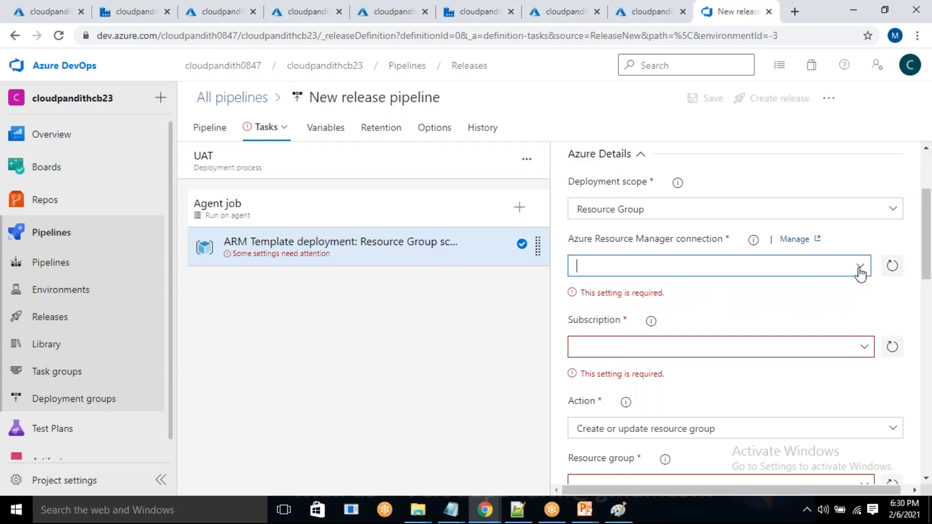
# Set the task's Azure Resource Manager connection and subscription to the Free Trial subscription that holds the UAT data factory.
pyautogui.click(860, 269)
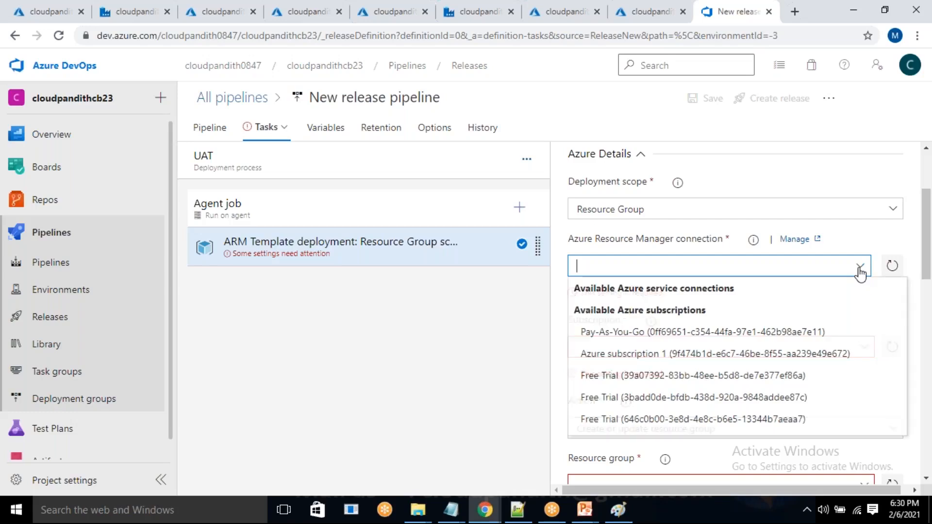
pyautogui.click(728, 419)
pyautogui.click(819, 268)
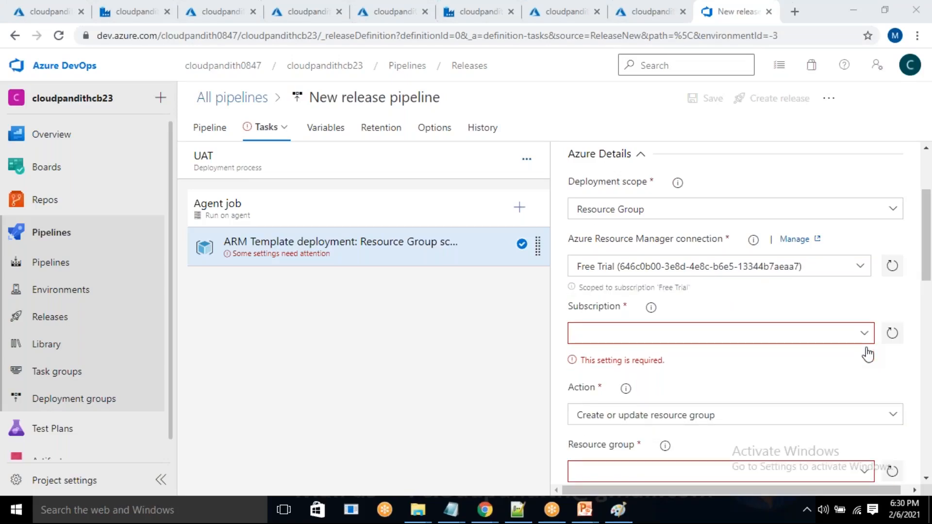
pyautogui.moveTo(581, 288); pyautogui.dragTo(739, 319)
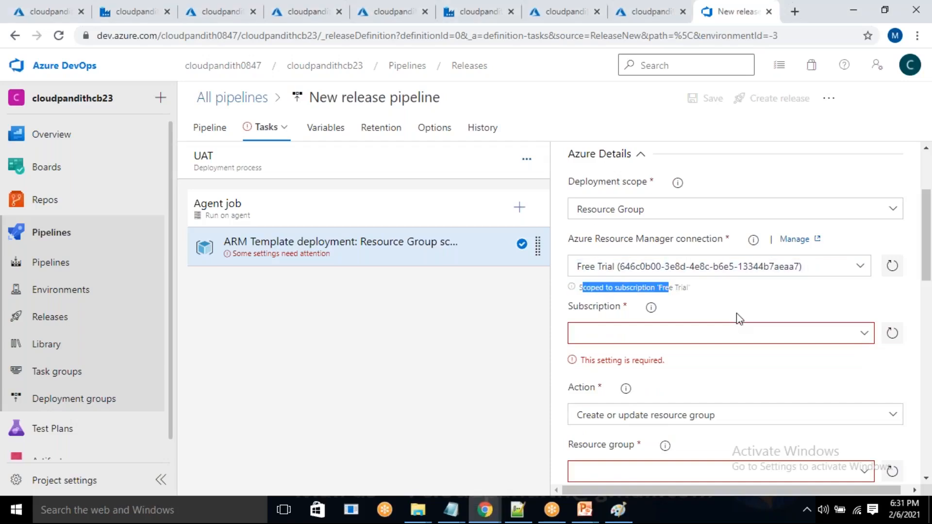
pyautogui.click(864, 333)
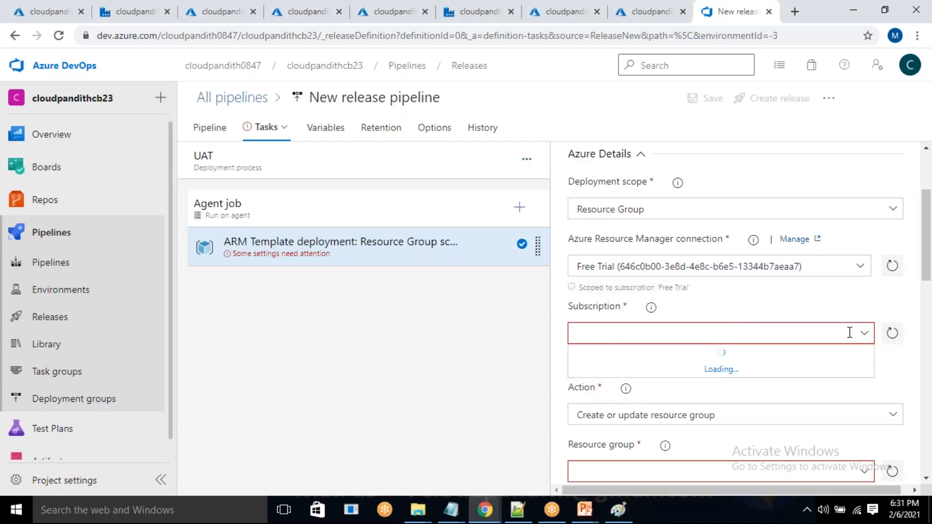
pyautogui.click(705, 362)
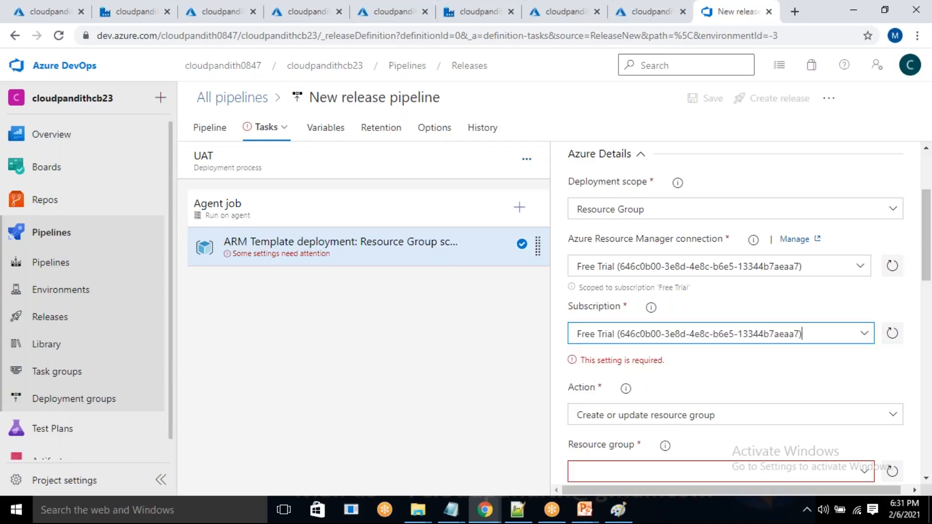
# Set the deployment's resource group to cloudpandith-BI-Master-Program-UAT and its location to East US.
pyautogui.scroll(-3, 707, 359)
pyautogui.click(867, 313)
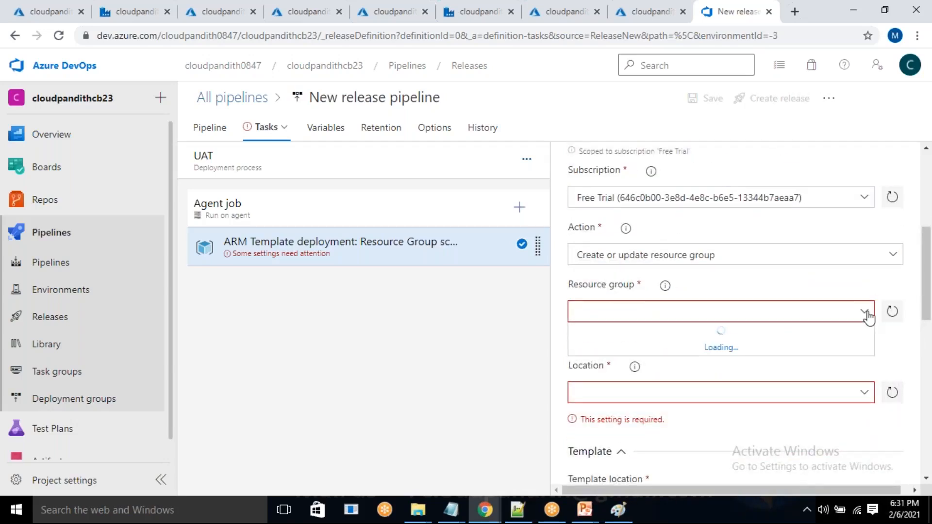
pyautogui.click(700, 374)
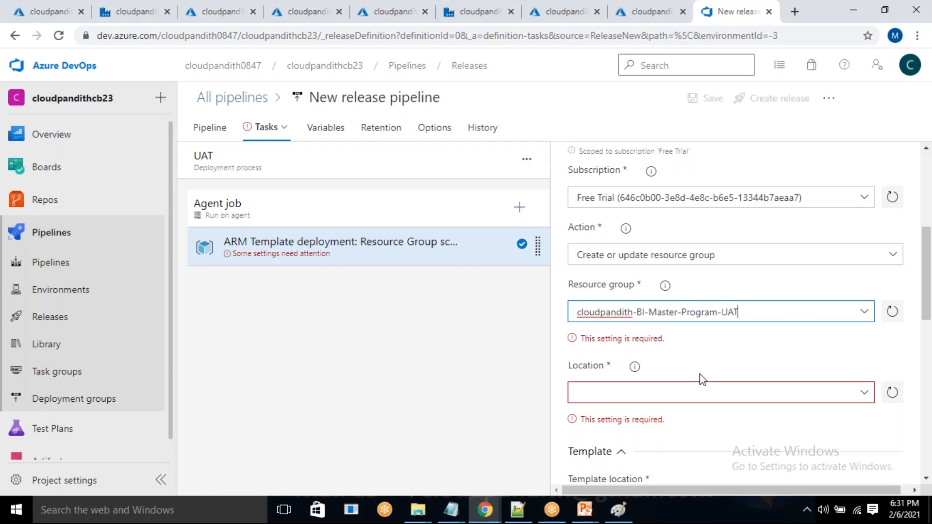
pyautogui.click(866, 369)
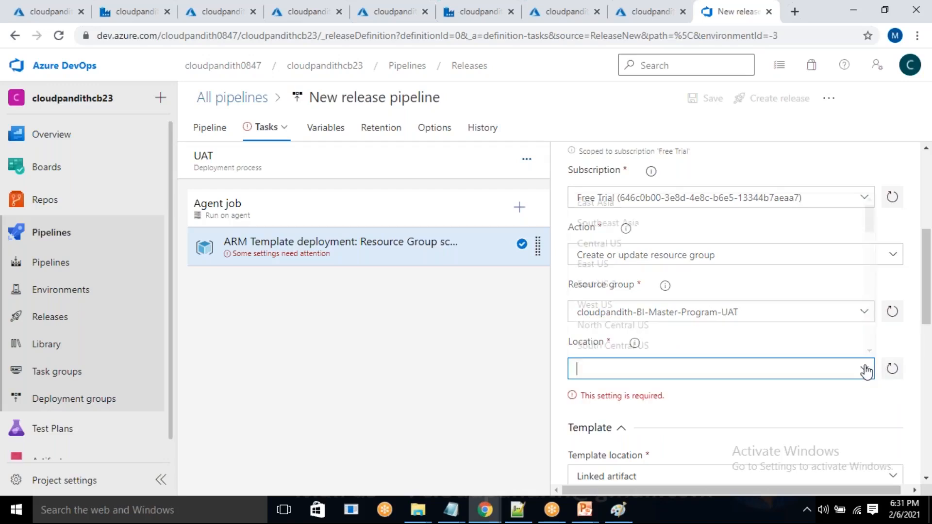
pyautogui.click(621, 265)
pyautogui.scroll(-6, 724, 363)
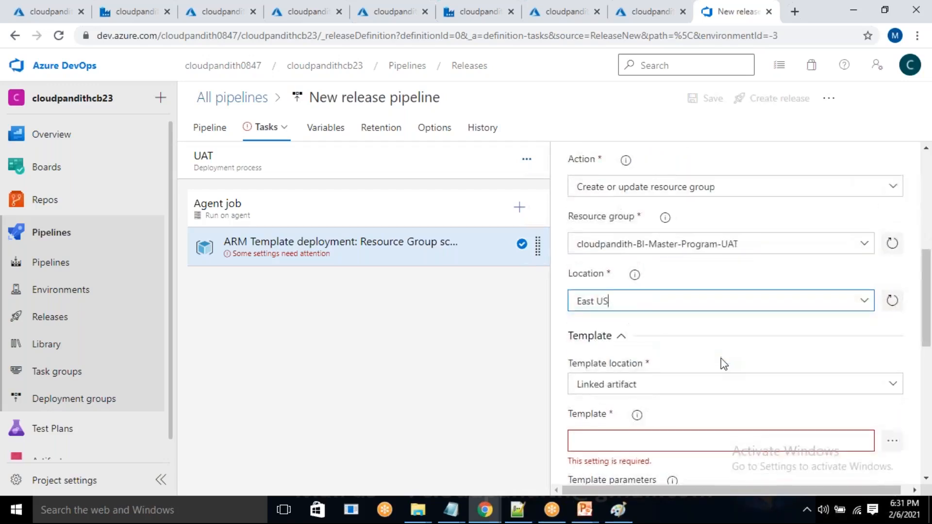
pyautogui.scroll(-4, 723, 363)
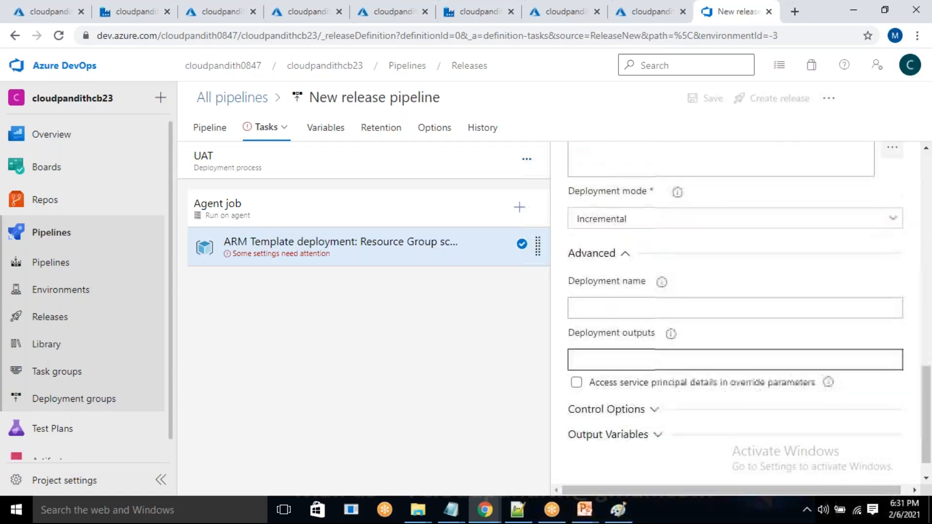
pyautogui.scroll(4, 723, 364)
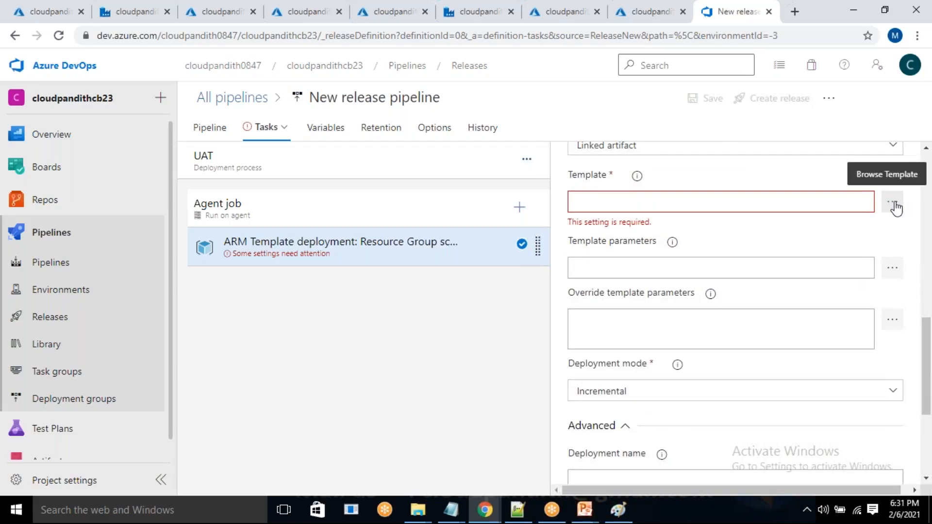
pyautogui.click(893, 204)
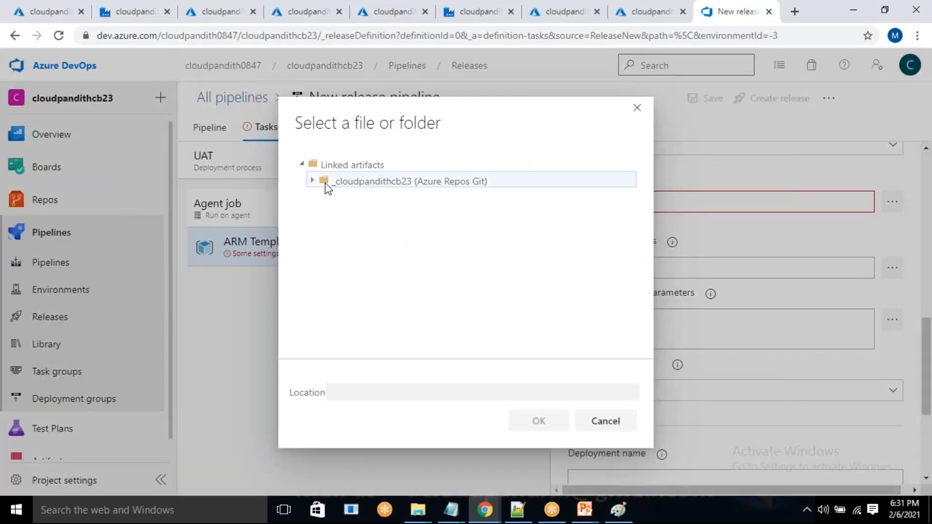
pyautogui.click(313, 182)
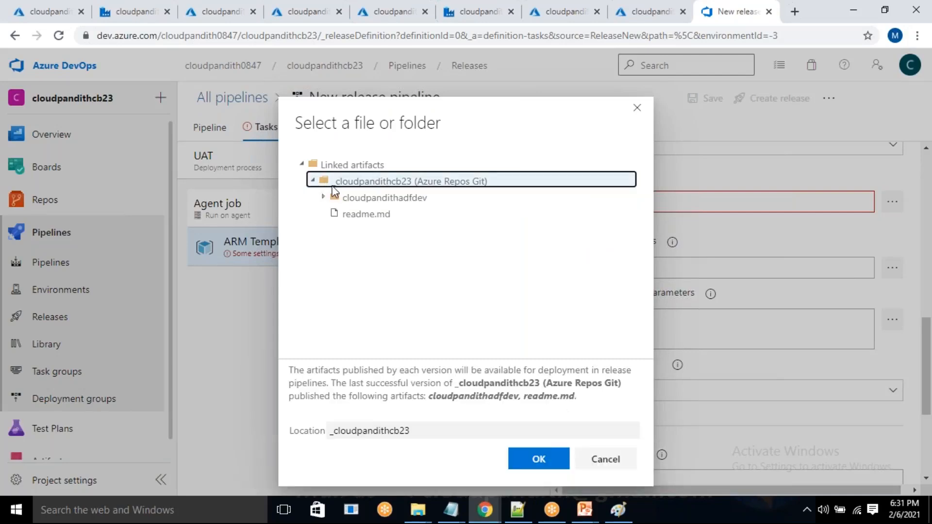
pyautogui.click(324, 198)
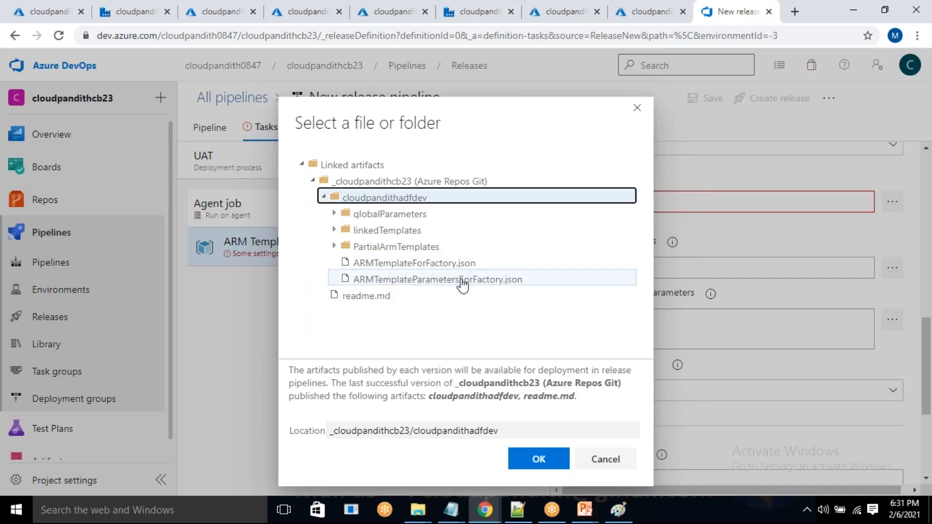
pyautogui.click(437, 267)
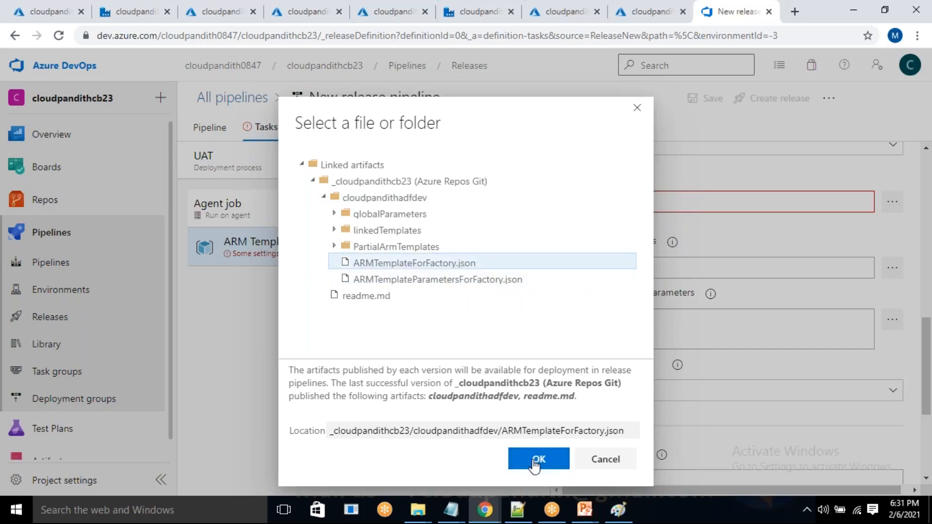
pyautogui.click(536, 460)
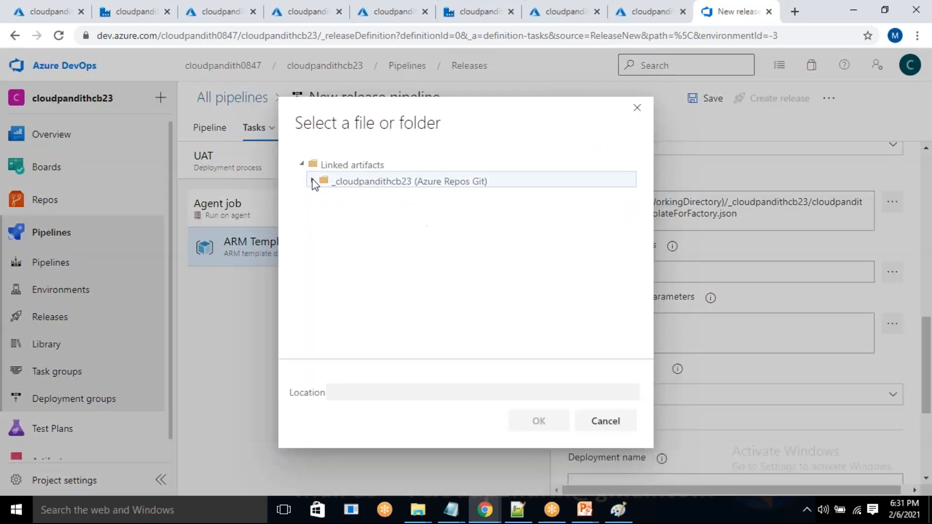
pyautogui.click(313, 182)
pyautogui.click(322, 198)
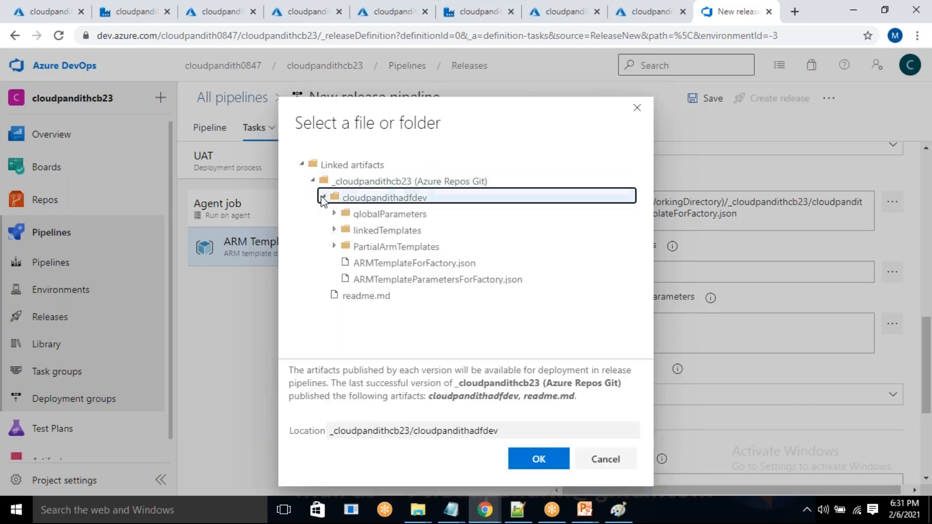
pyautogui.click(391, 281)
pyautogui.click(538, 460)
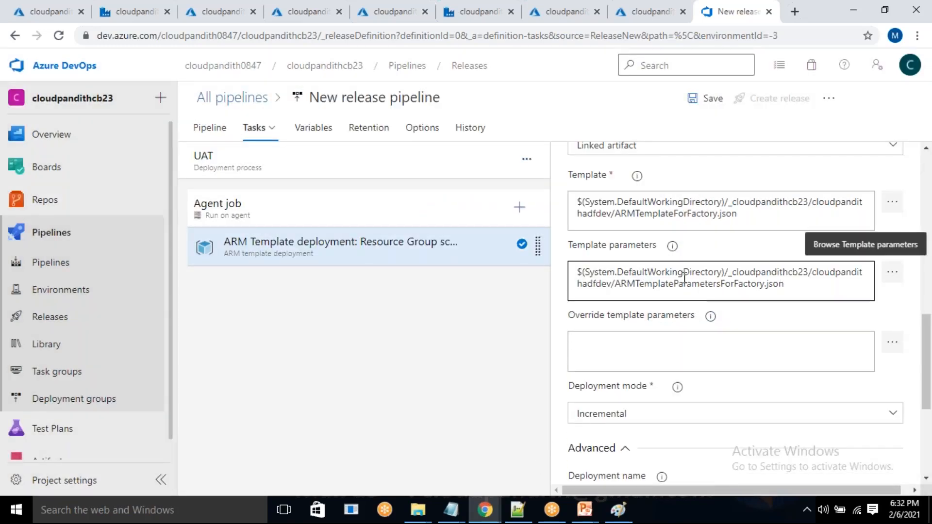
pyautogui.moveTo(705, 286); pyautogui.dragTo(737, 290)
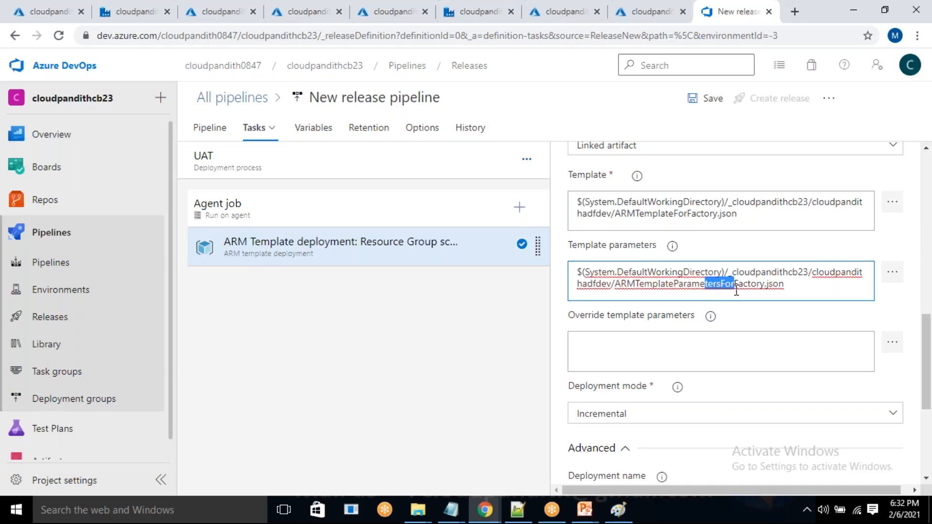
# Override the factoryName template parameter with "cloudpandithadfuat".
pyautogui.click(893, 343)
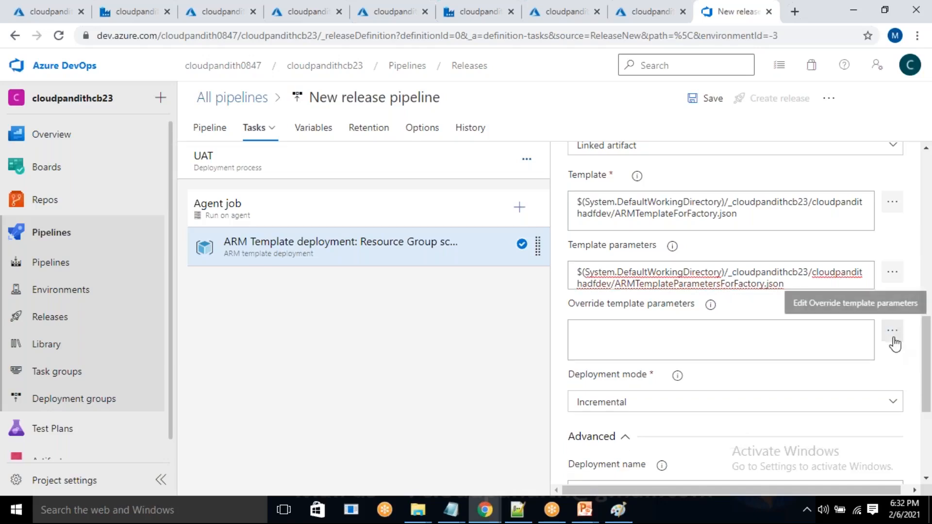
pyautogui.click(893, 337)
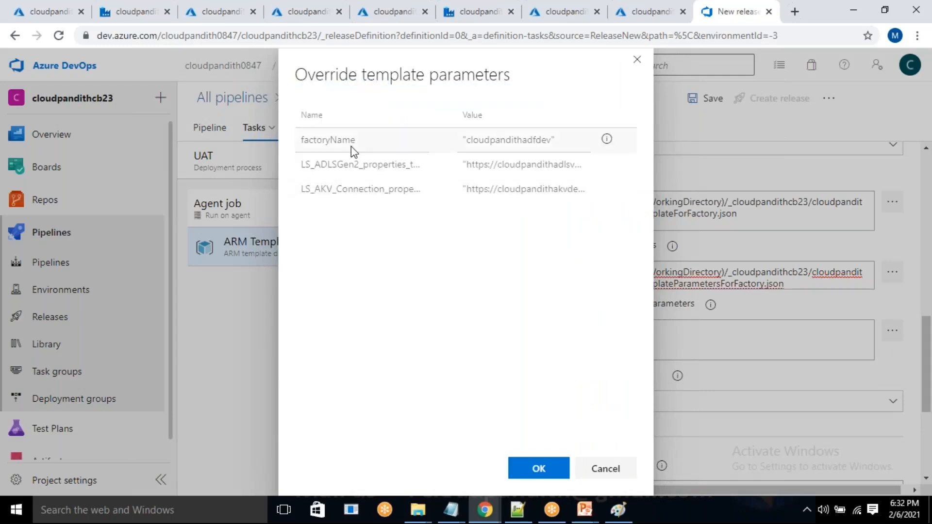
pyautogui.click(553, 141)
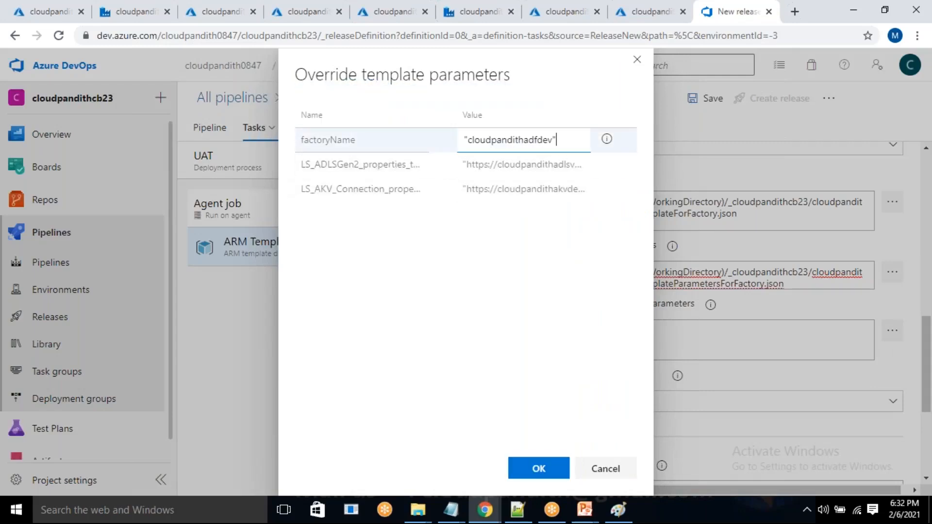
pyautogui.press('BackSpace')
pyautogui.press('BackSpace')
pyautogui.press('BackSpace')
pyautogui.write('UAT')
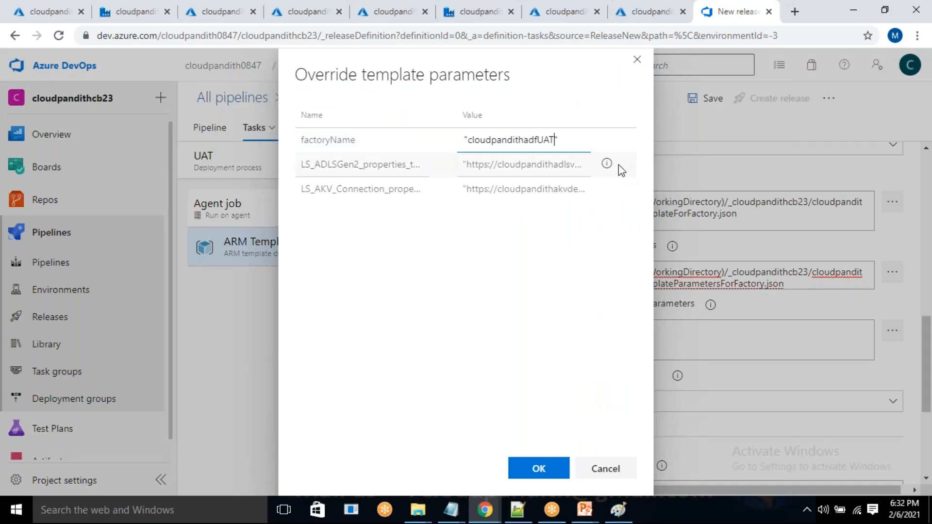
pyautogui.press('BackSpace')
pyautogui.press('BackSpace')
pyautogui.press('BackSpace')
pyautogui.write('uat')
pyautogui.click(559, 166)
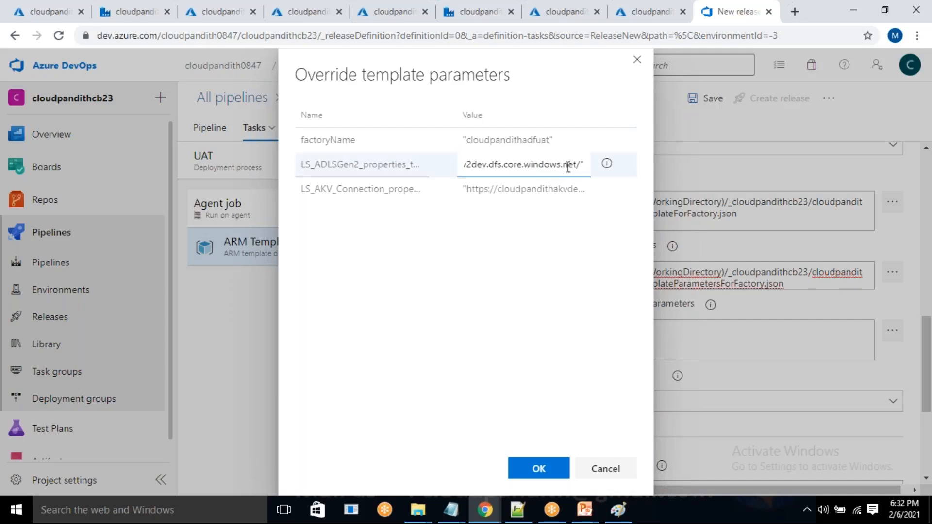
pyautogui.press('Left')
pyautogui.press('Left')
pyautogui.press('Left')
pyautogui.press('Left')
pyautogui.press('Left')
pyautogui.press('Left')
pyautogui.press('Left')
pyautogui.press('Left')
pyautogui.press('Left')
pyautogui.press('Left')
pyautogui.press('Left')
pyautogui.press('Left')
pyautogui.press('Left')
pyautogui.press('Left')
pyautogui.press('Left')
pyautogui.press('Left')
pyautogui.press('Left')
pyautogui.press('Left')
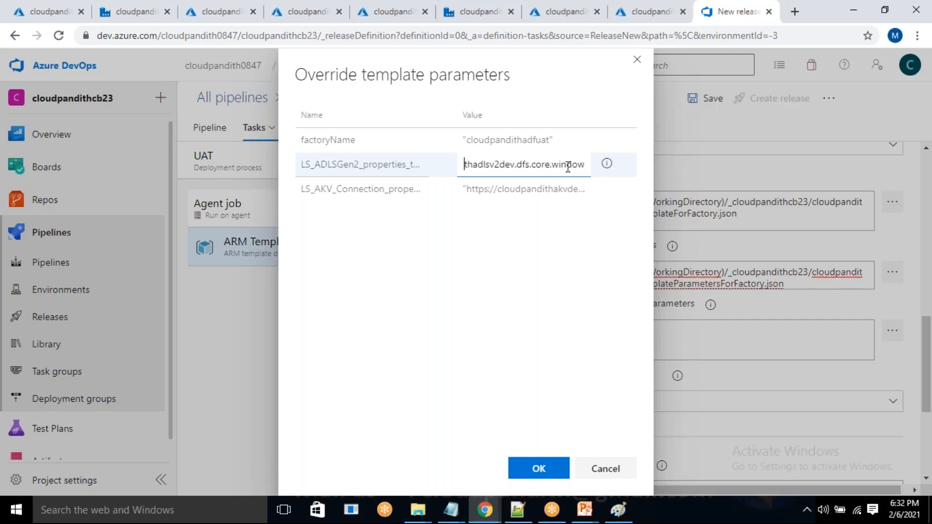
pyautogui.press('Right')
pyautogui.press('Right')
pyautogui.press('Right')
pyautogui.press('Right')
pyautogui.press('Right')
pyautogui.press('Right')
pyautogui.press('Right')
pyautogui.press('Right')
pyautogui.press('BackSpace')
pyautogui.press('BackSpace')
pyautogui.press('BackSpace')
pyautogui.write('uat')
pyautogui.doubleClick(570, 190)
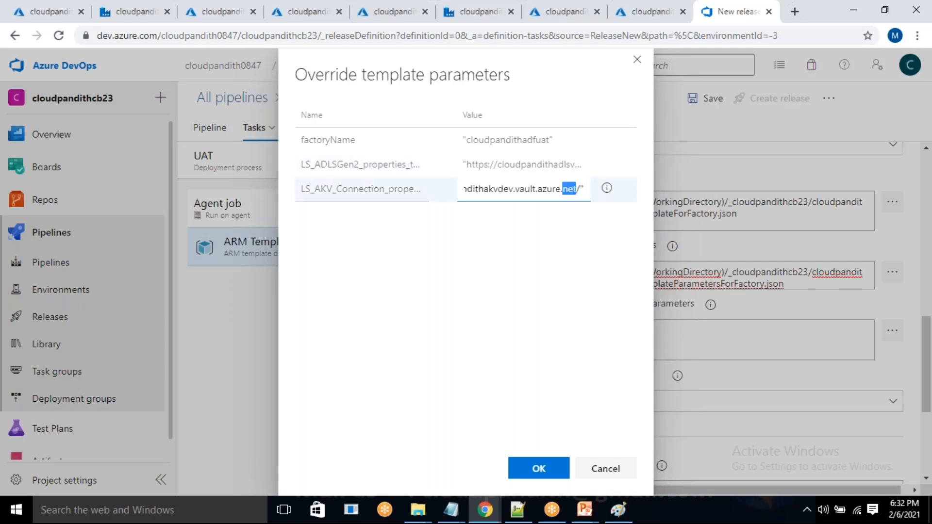
pyautogui.click(513, 189)
pyautogui.press('BackSpace')
pyautogui.press('BackSpace')
pyautogui.press('BackSpace')
pyautogui.write('uat')
pyautogui.moveTo(506, 140); pyautogui.dragTo(539, 140)
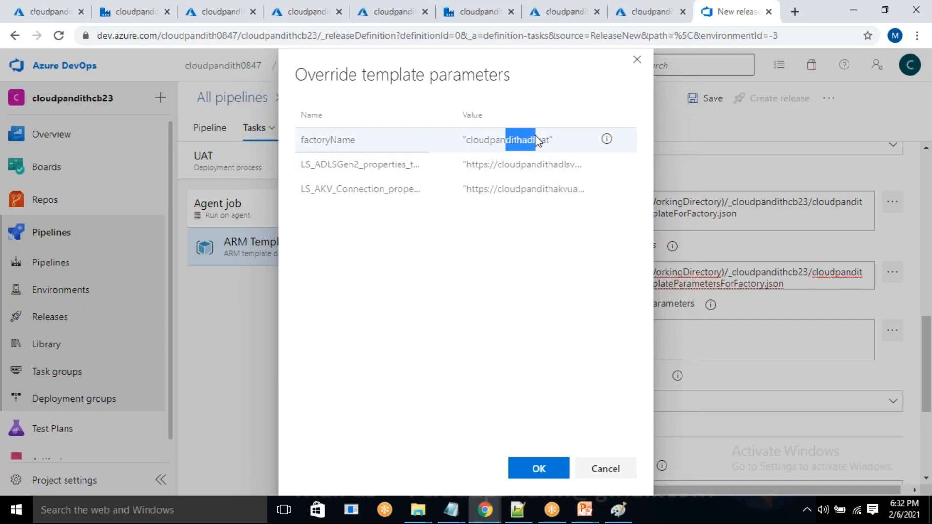
pyautogui.click(539, 470)
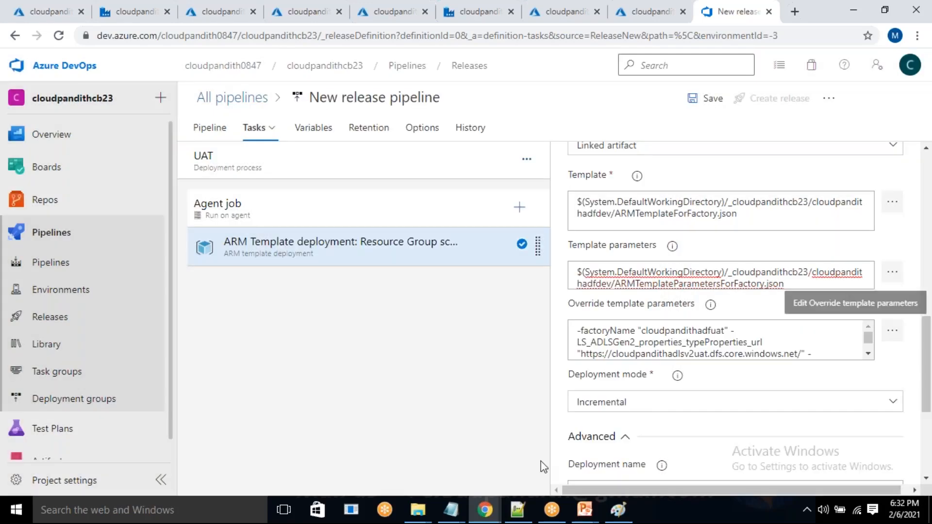
# Review the deployment mode options and choose Incremental for the ARM template deployment task.
pyautogui.scroll(-5, 728, 403)
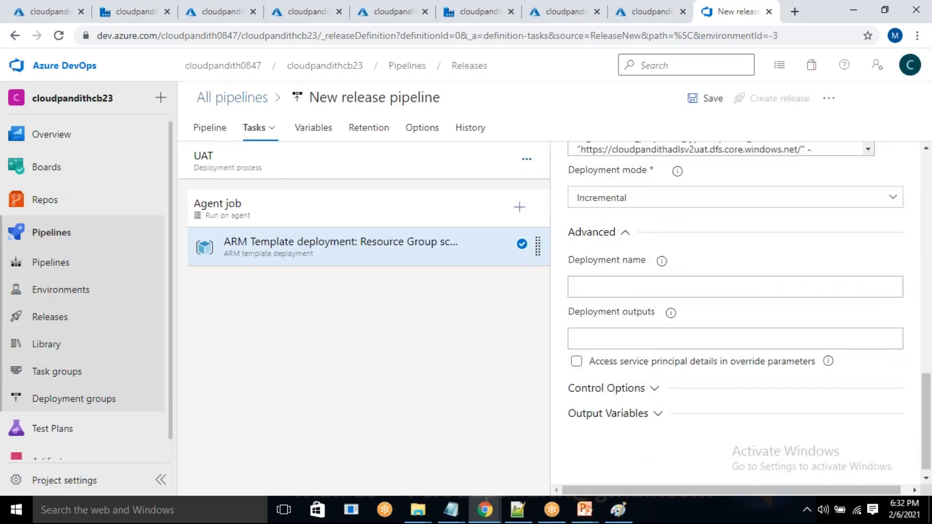
pyautogui.scroll(3, 735, 311)
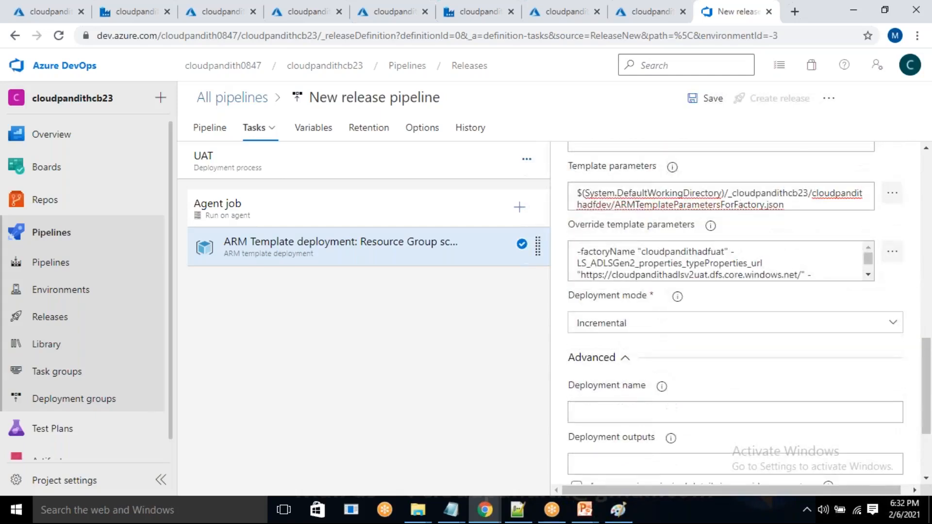
pyautogui.click(635, 326)
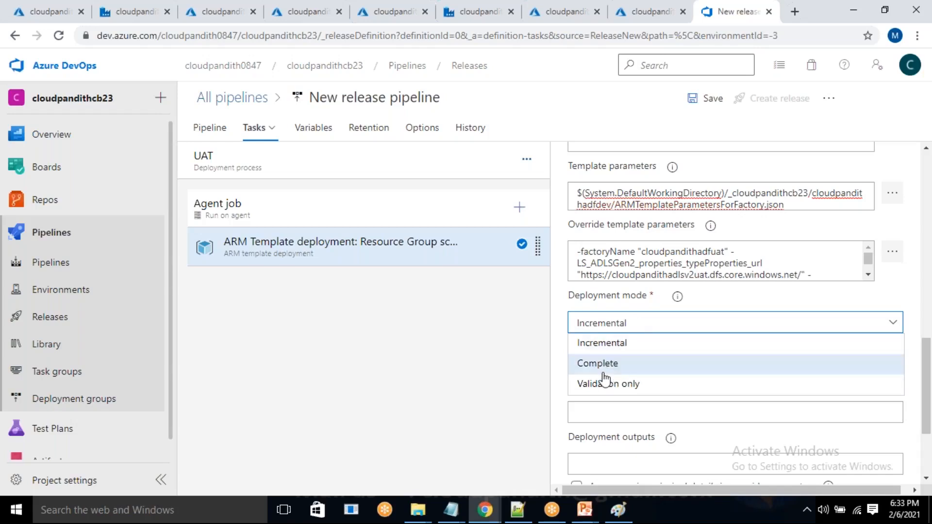
pyautogui.click(812, 297)
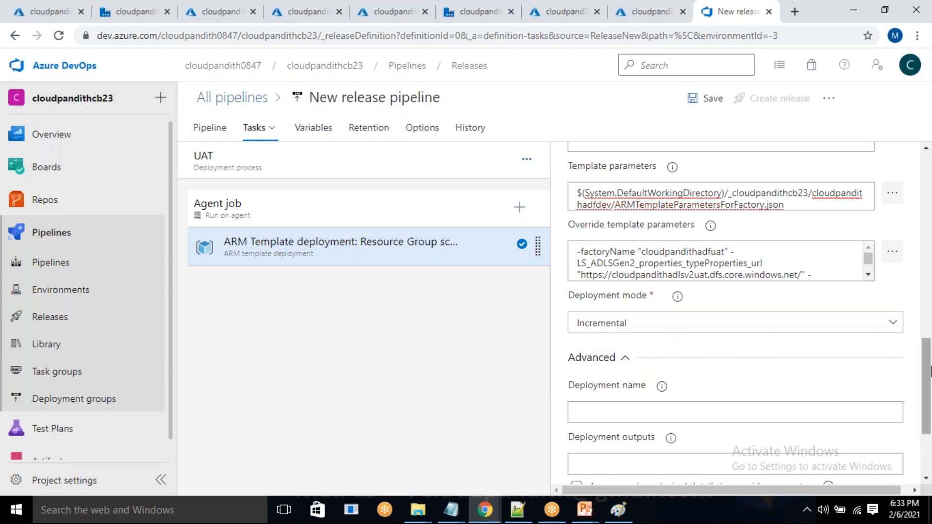
pyautogui.click(738, 324)
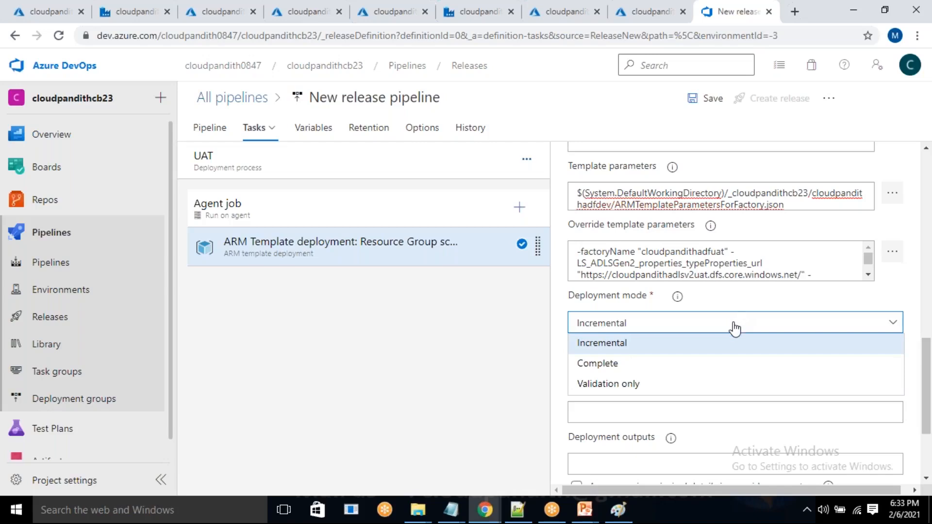
pyautogui.click(618, 348)
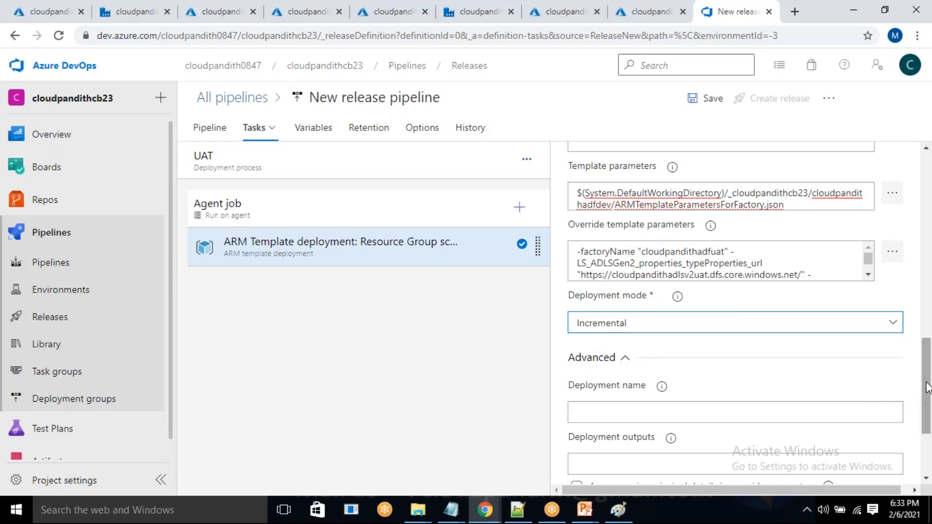
# Save the release pipeline in the root folder without a comment.
pyautogui.moveTo(928, 388); pyautogui.dragTo(926, 283)
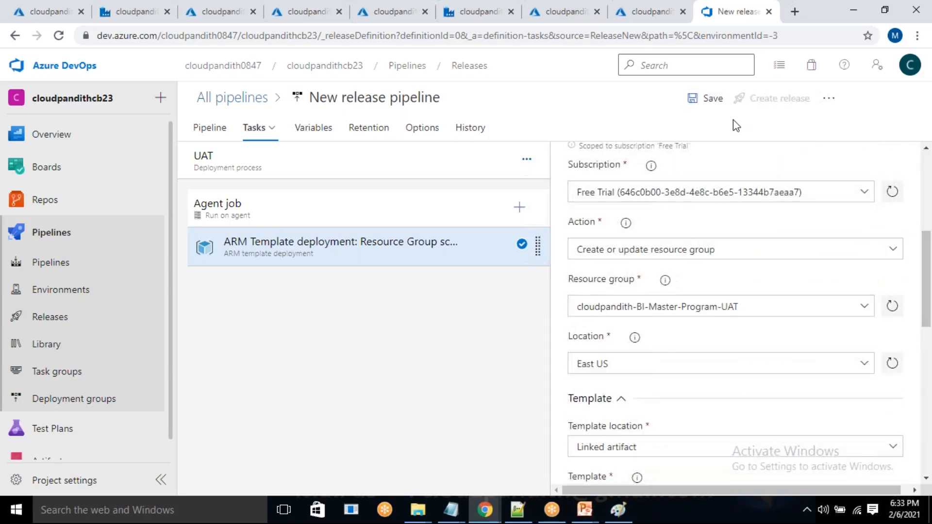
pyautogui.click(707, 106)
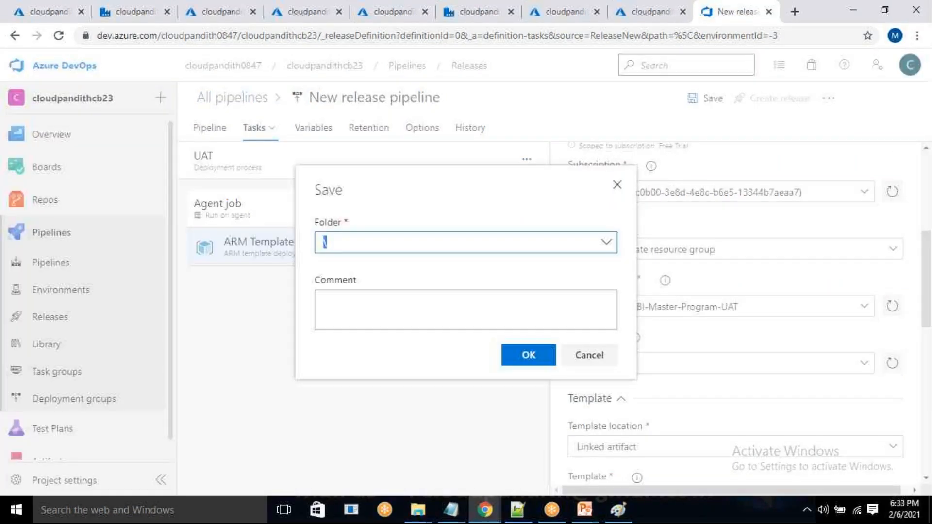
pyautogui.press('Return')
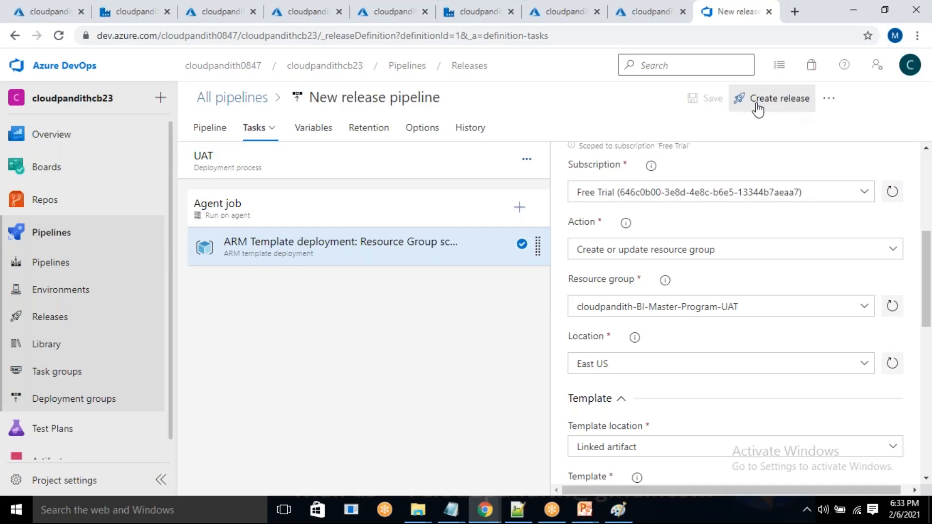
# Create a release from the pipeline for the UAT stage and open it to follow the deployment until it finishes.
pyautogui.click(214, 134)
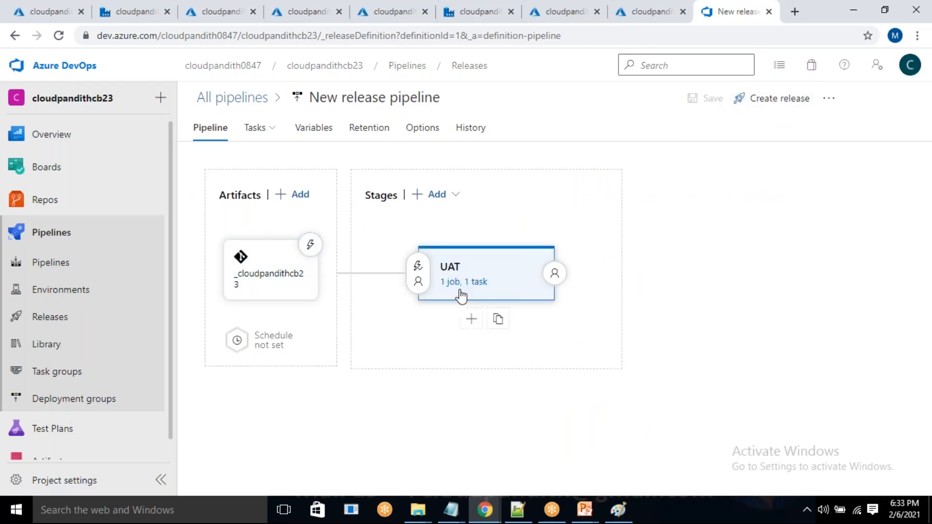
pyautogui.click(750, 113)
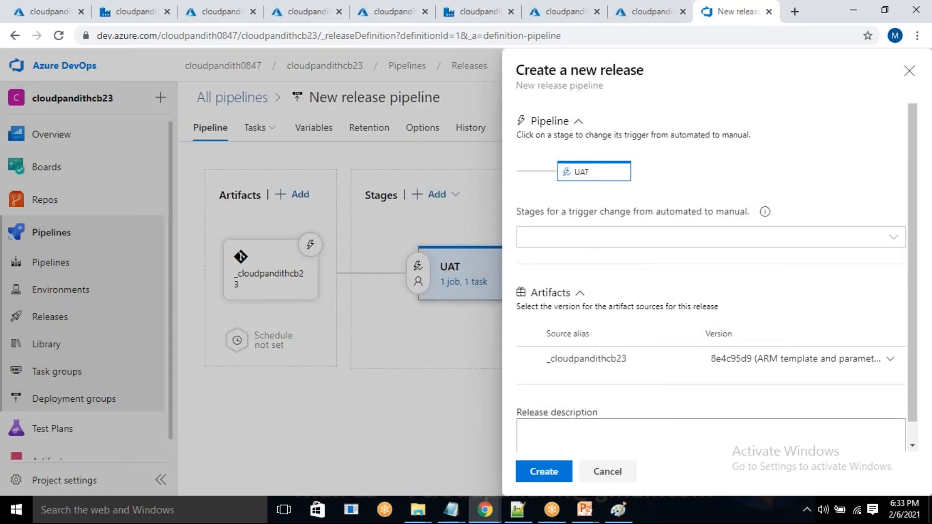
pyautogui.click(544, 471)
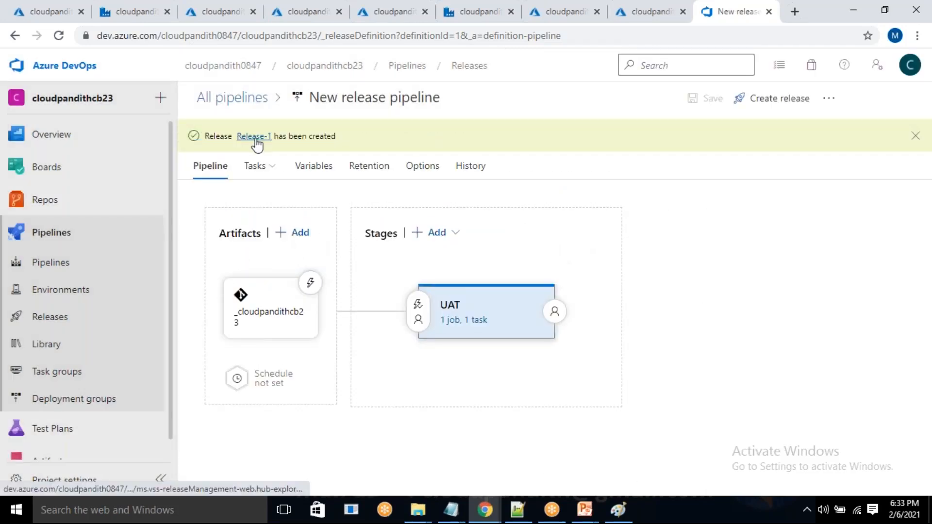
pyautogui.click(267, 139)
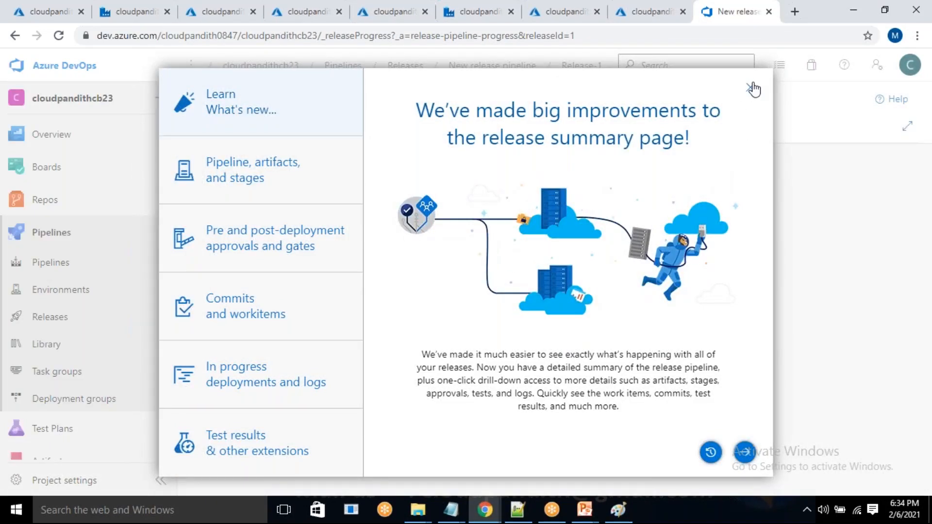
pyautogui.click(750, 87)
pyautogui.moveTo(466, 298)
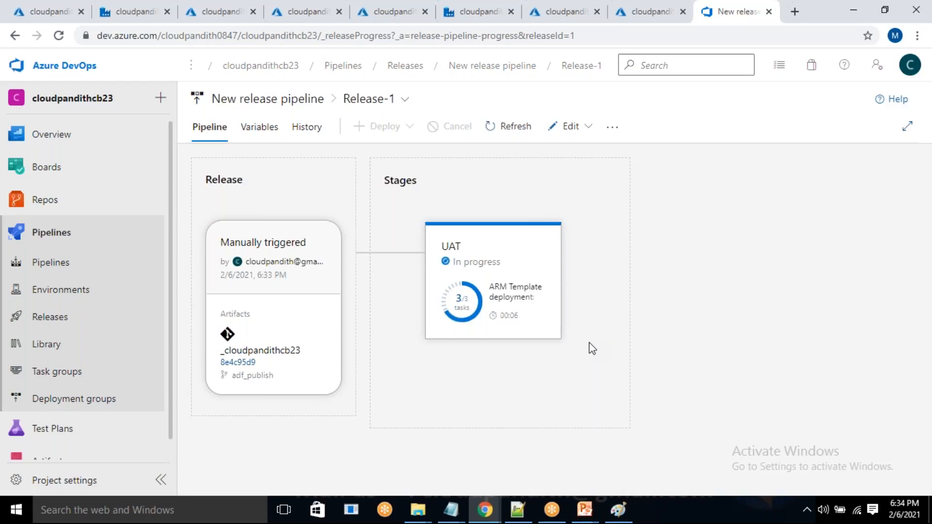
pyautogui.moveTo(444, 273)
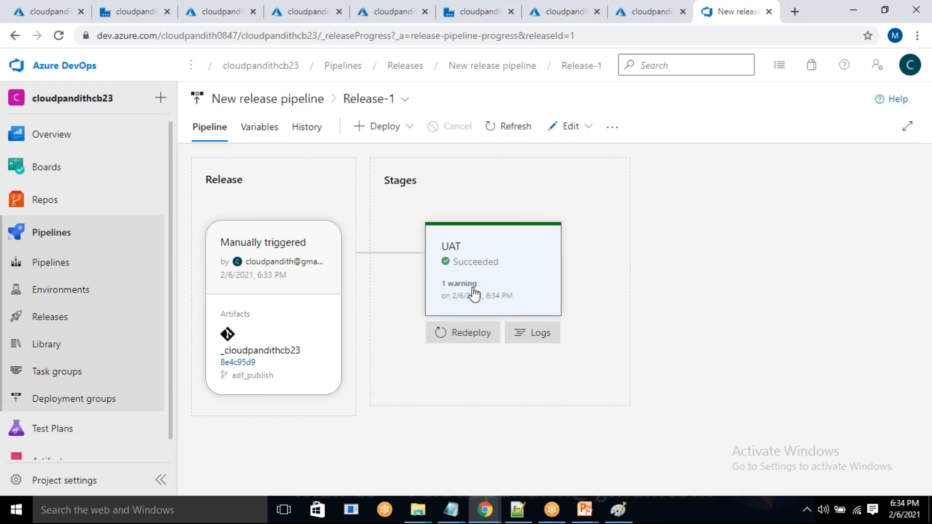
# Switch to the cloudpandithadfuat data factory, refresh it, and list its pipelines and datasets.
pyautogui.click(459, 2)
pyautogui.click(301, 91)
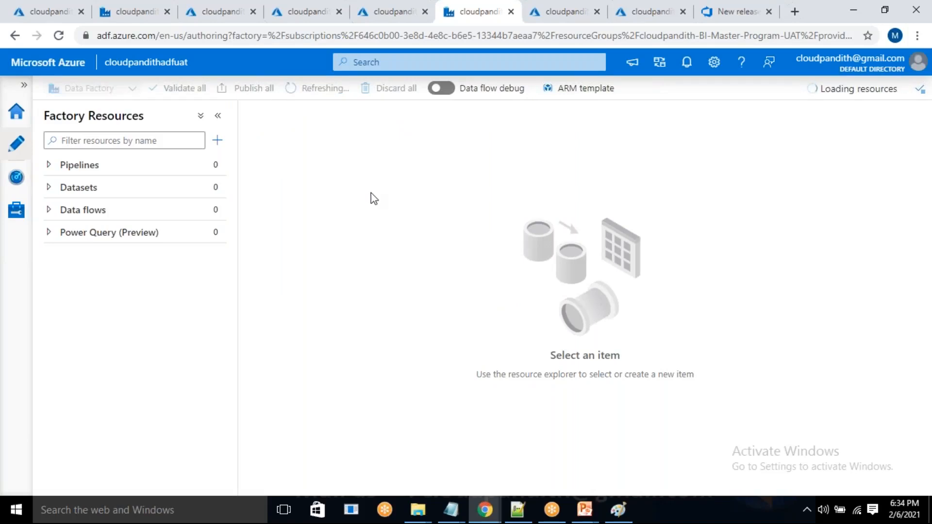
pyautogui.click(51, 166)
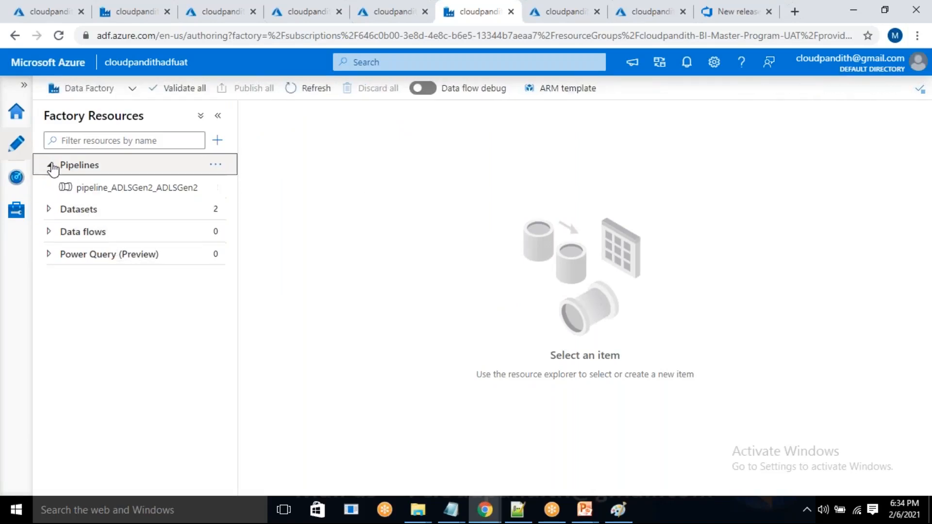
pyautogui.click(70, 212)
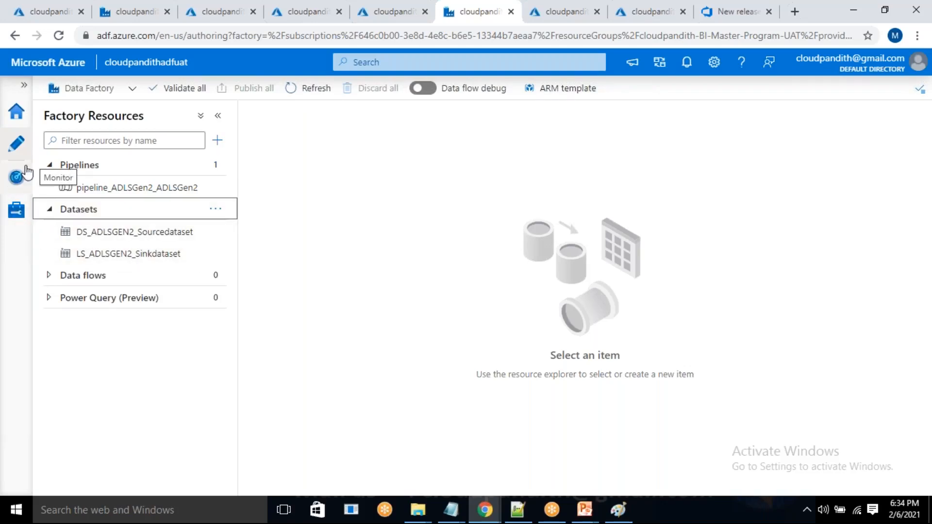
# Check the URL and Key Vault secret settings of the LS_ADLSGen2 linked service in the UAT data factory, and close it without changes.
pyautogui.click(17, 210)
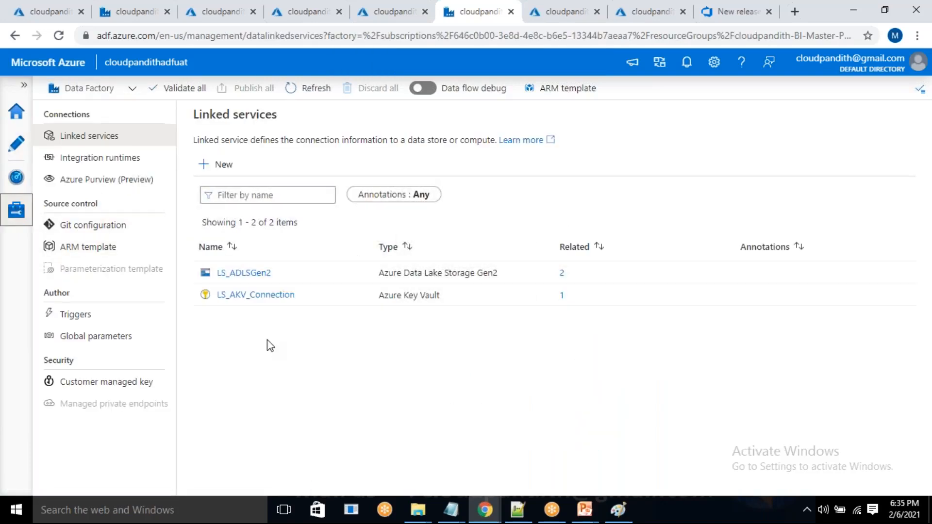
pyautogui.click(243, 273)
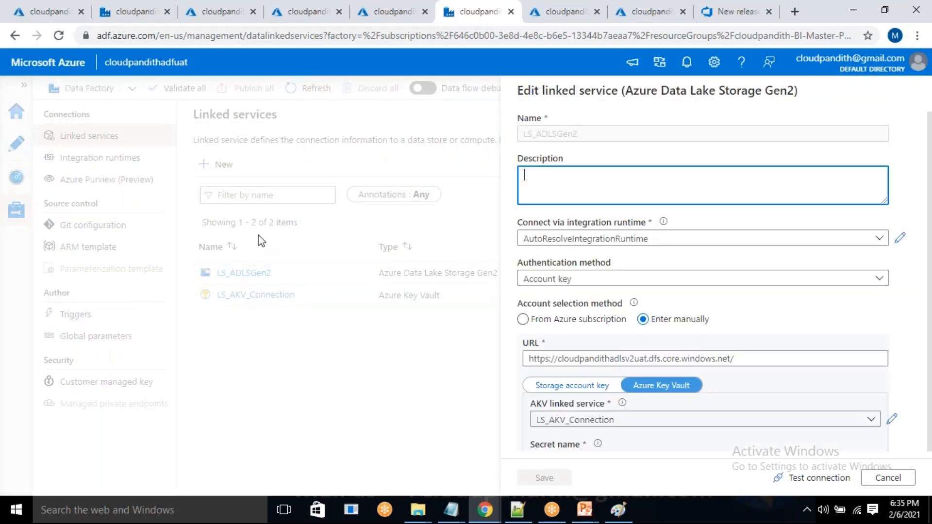
pyautogui.doubleClick(631, 360)
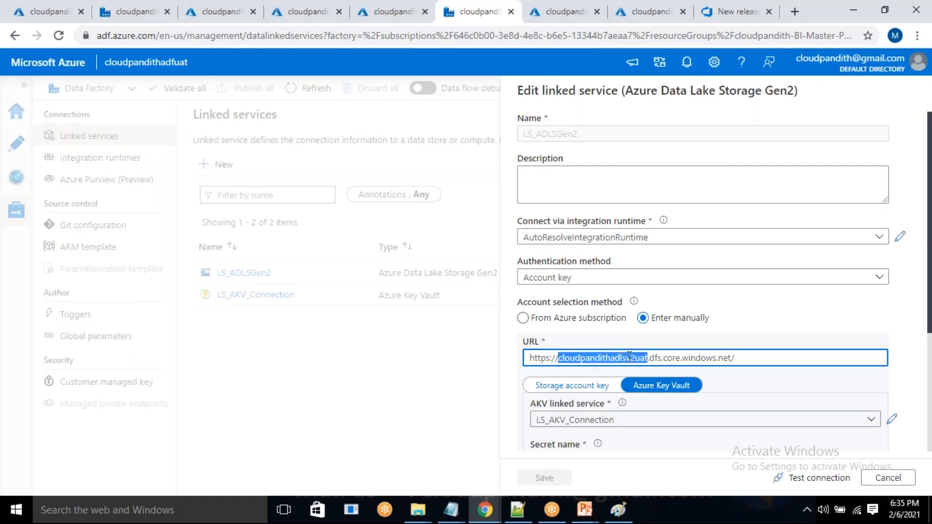
pyautogui.doubleClick(629, 359)
pyautogui.scroll(-2, 602, 391)
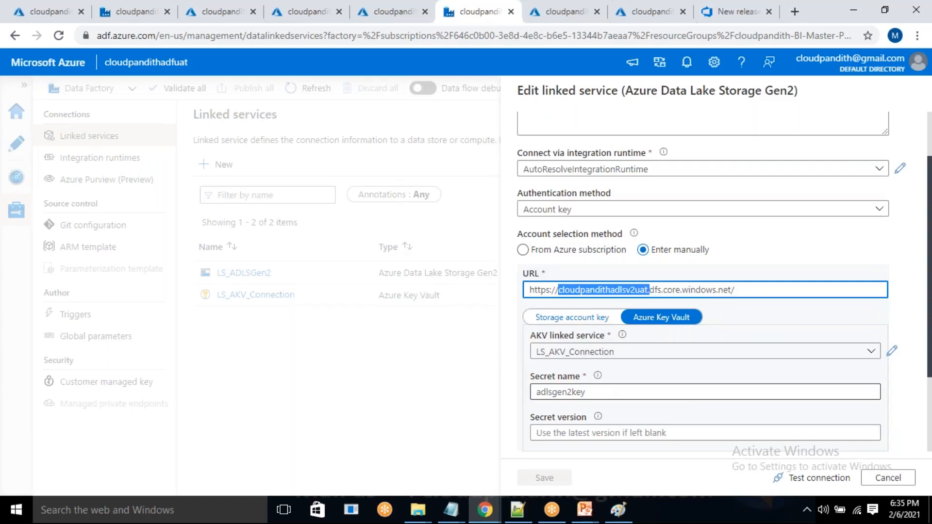
pyautogui.click(886, 479)
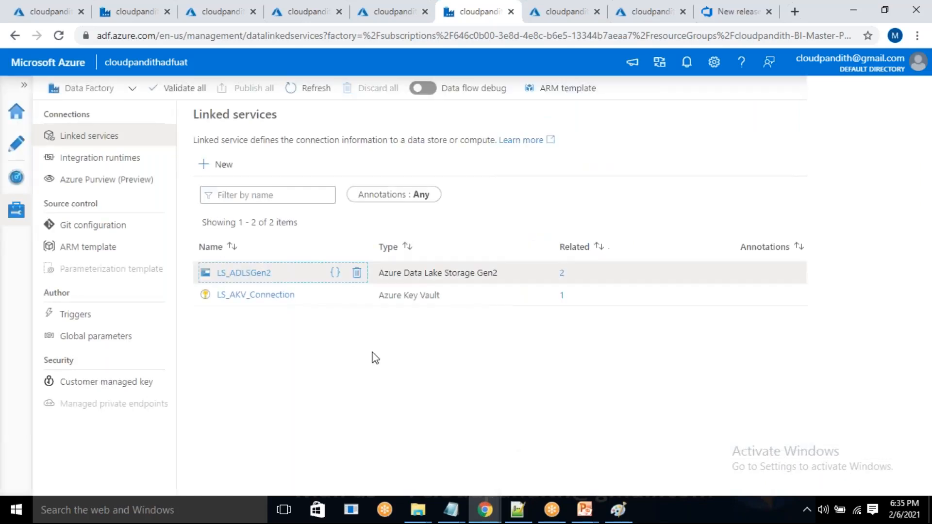
# Check the Key Vault base URL of the LS_AKV_Connection linked service in the UAT factory, and close it without changes.
pyautogui.click(263, 295)
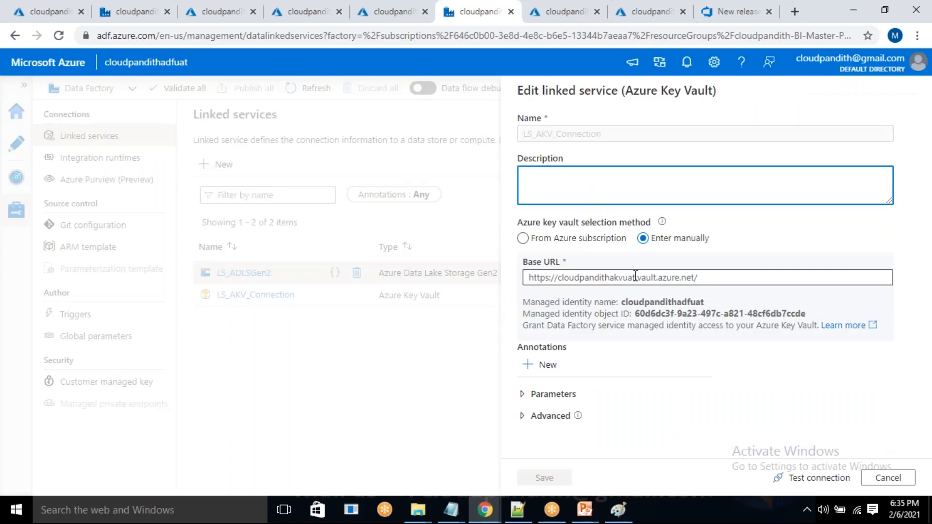
pyautogui.moveTo(636, 276); pyautogui.dragTo(626, 275)
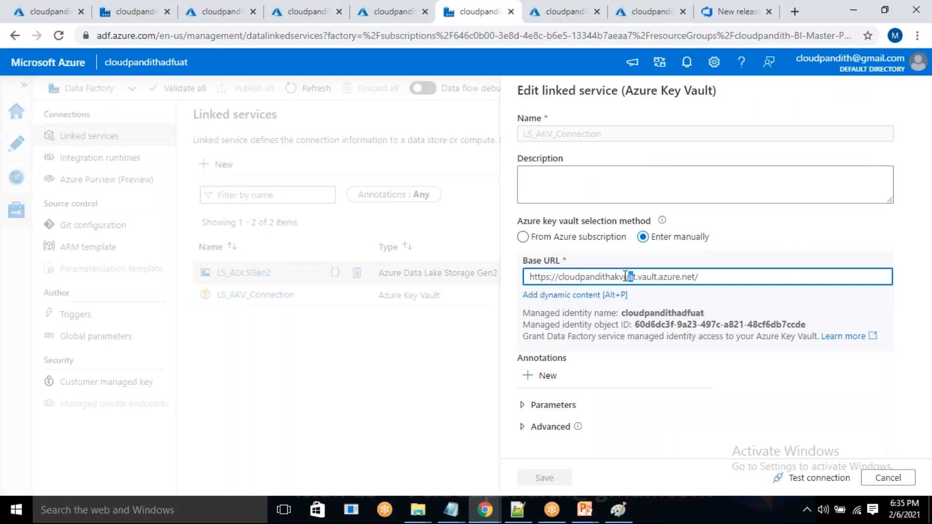
pyautogui.click(888, 478)
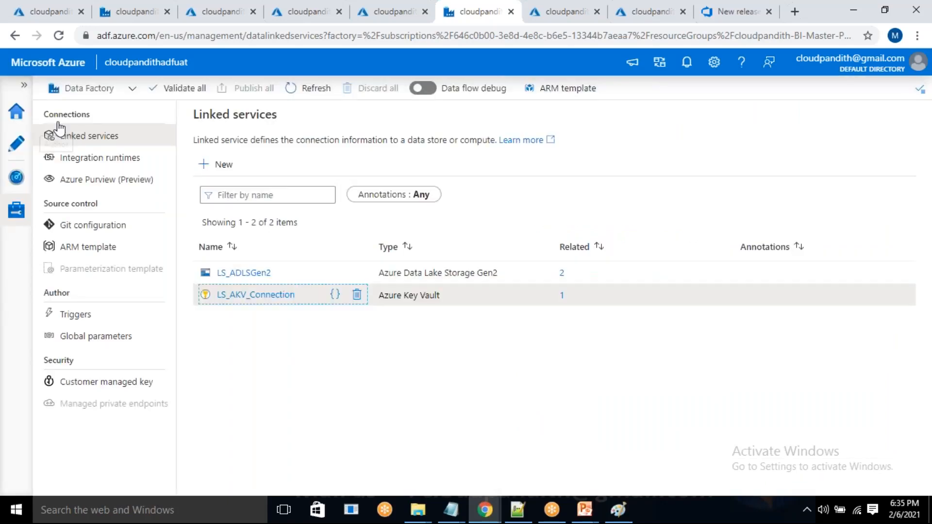
# Open pipeline_ADLSGen2_ADLSGen2 in the UAT factory, review the schedule of cloudpandithtrigger without changes, and select the Copy data1 activity.
pyautogui.click(16, 144)
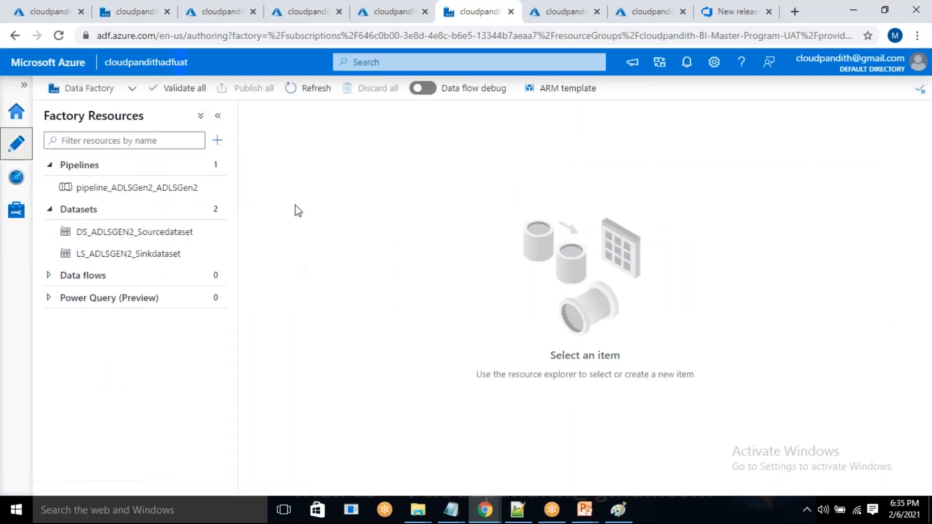
pyautogui.click(78, 193)
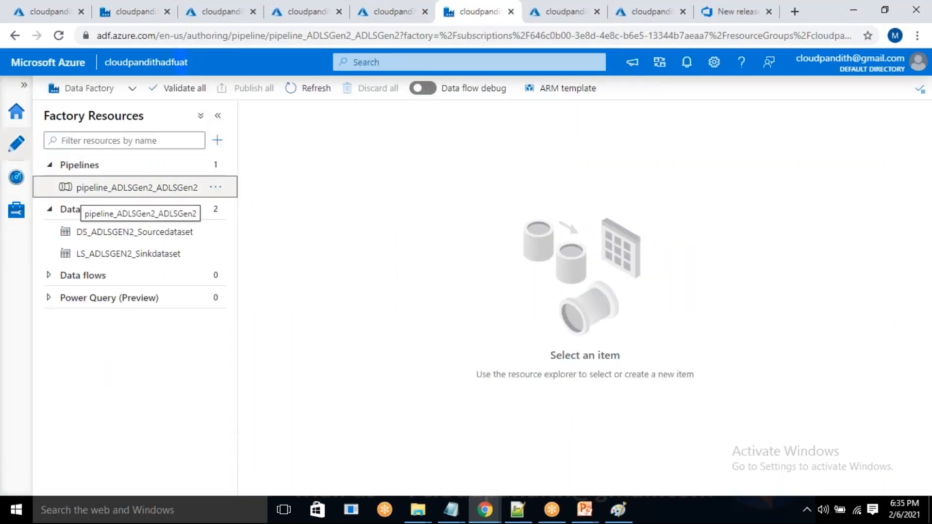
pyautogui.click(629, 134)
pyautogui.click(626, 180)
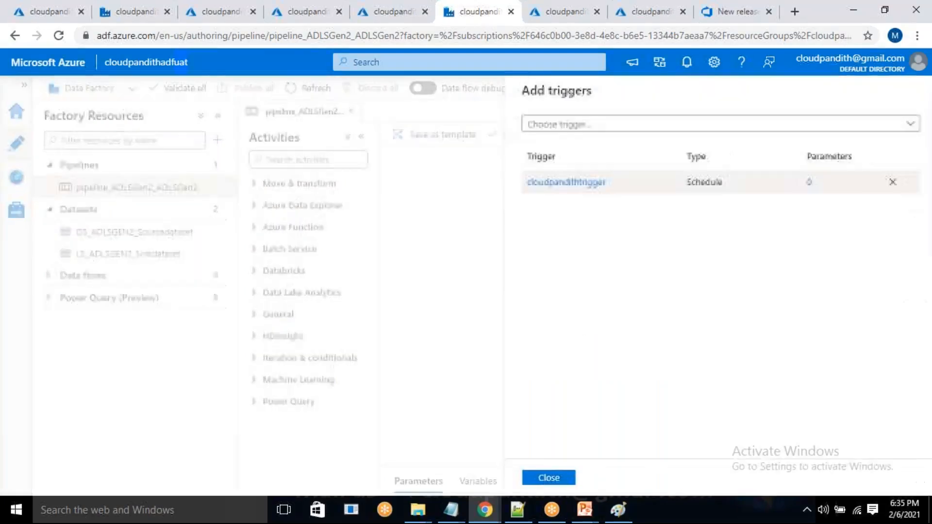
pyautogui.click(584, 183)
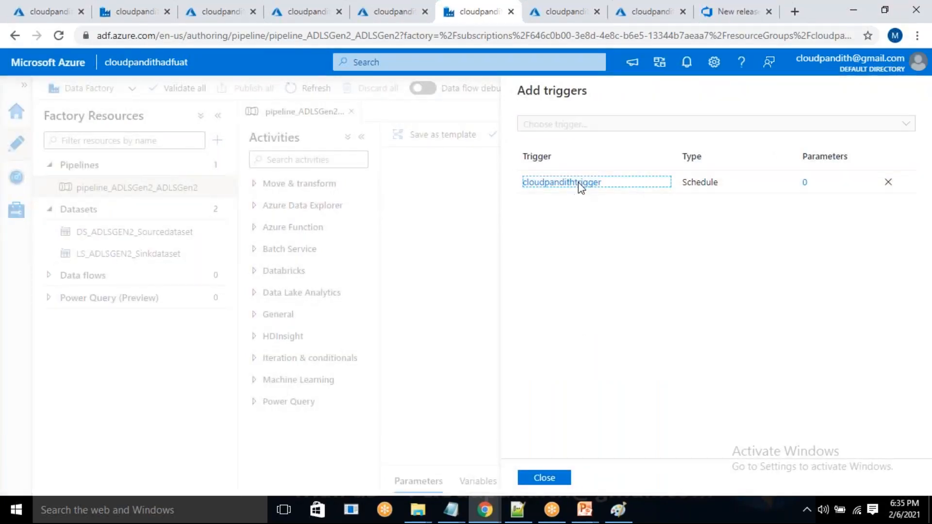
pyautogui.scroll(-3, 614, 441)
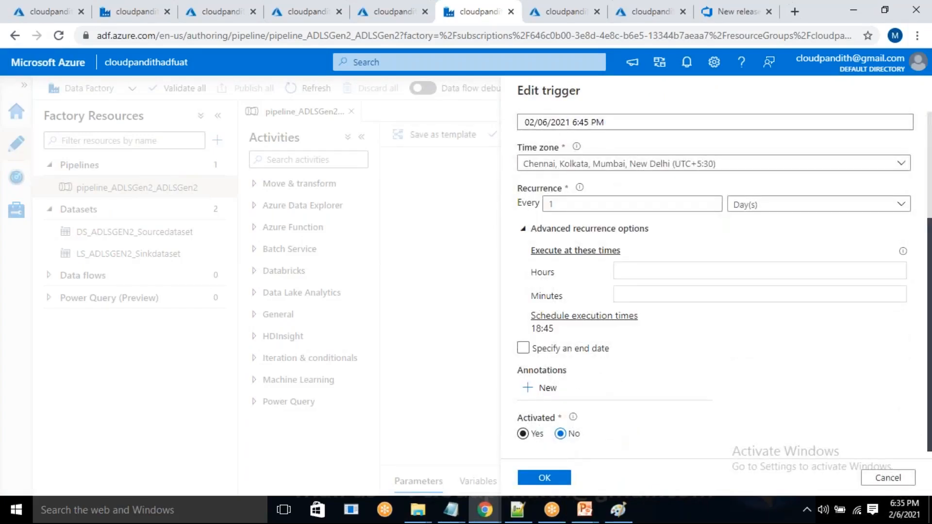
pyautogui.click(888, 478)
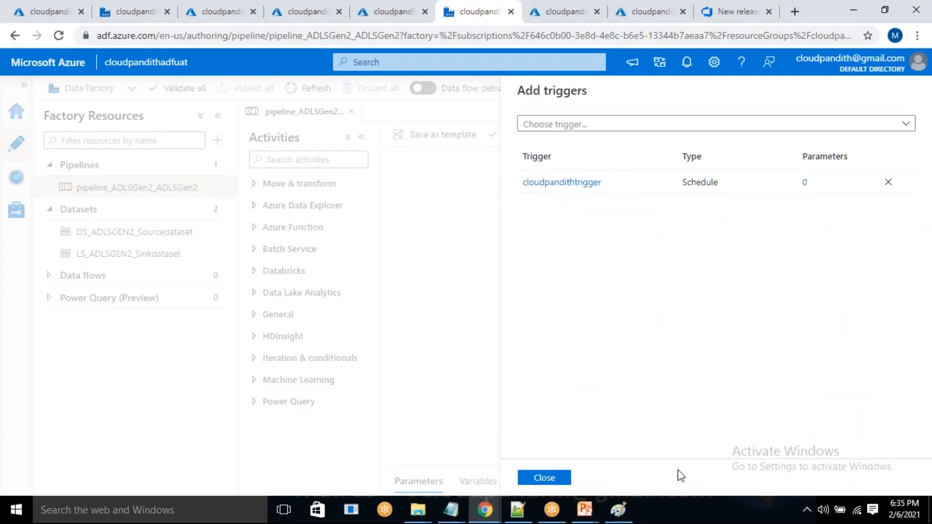
pyautogui.click(565, 479)
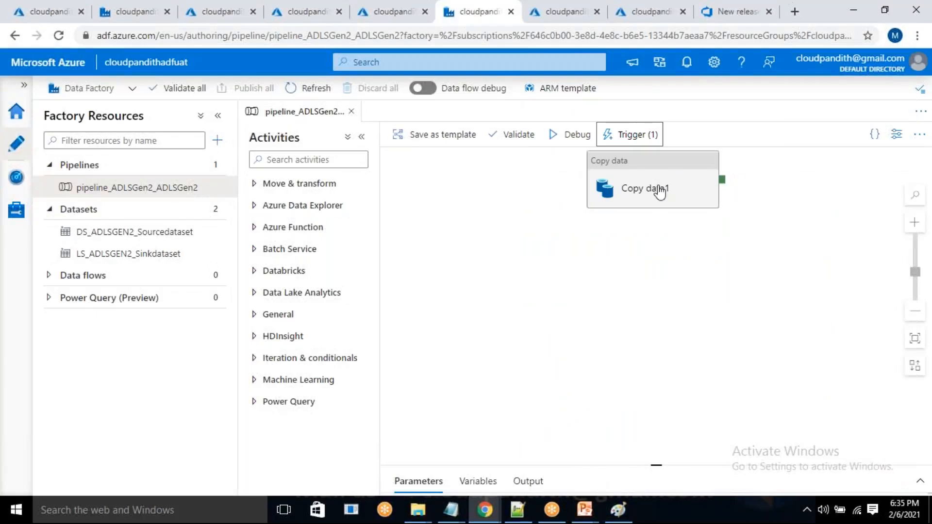
pyautogui.click(653, 212)
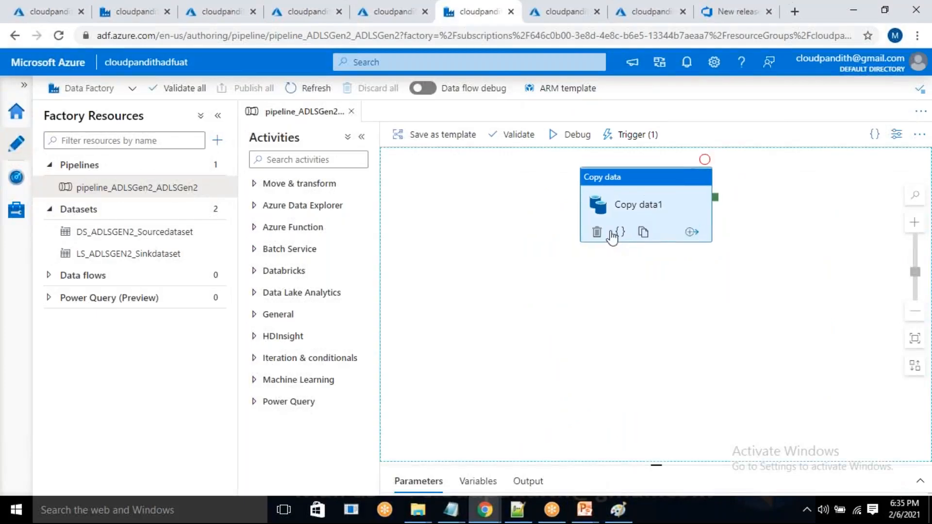
pyautogui.click(628, 203)
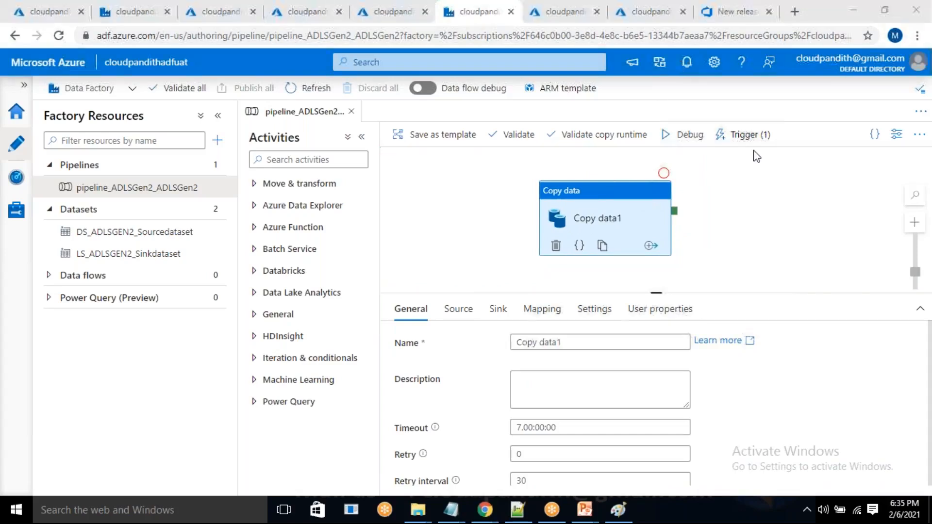
# Upload cust3.csv, cust4.csv and cust6.csv to the input container of the cloudpandithadlsv2uat storage account.
pyautogui.click(625, 14)
pyautogui.click(573, 7)
pyautogui.click(229, 233)
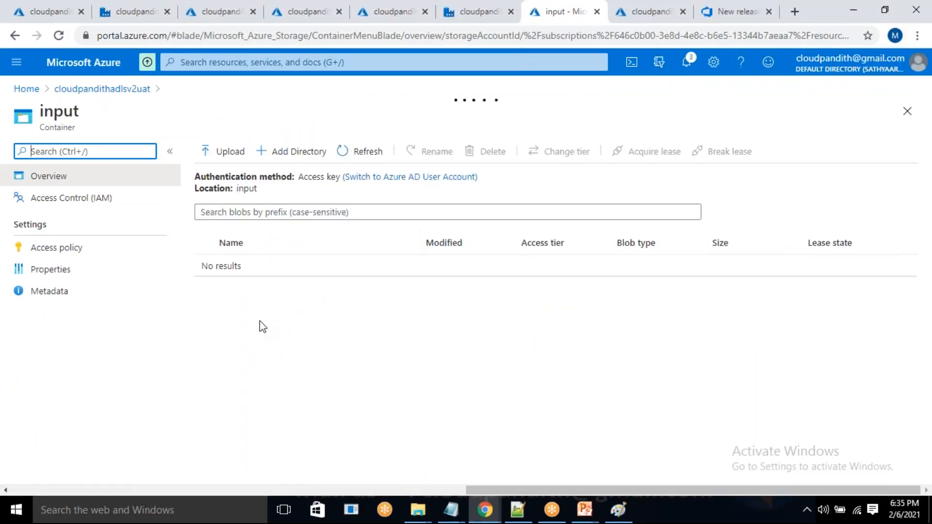
pyautogui.click(227, 152)
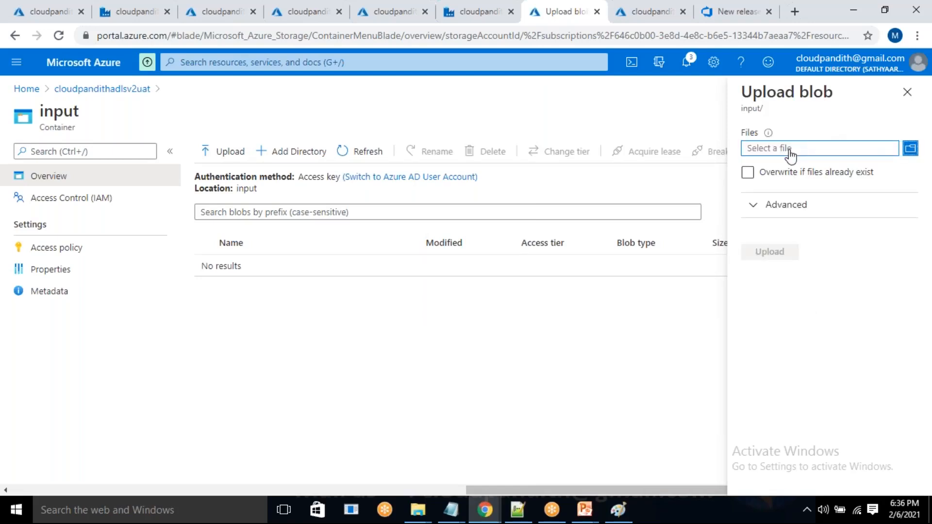
pyautogui.click(790, 152)
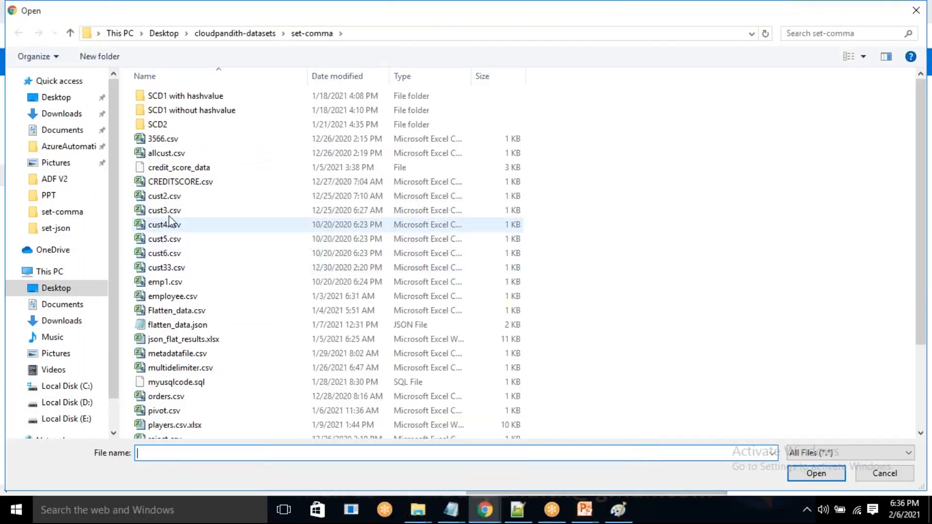
pyautogui.click(169, 214)
pyautogui.keyDown('ctrl'); pyautogui.click(168, 224); pyautogui.keyUp('ctrl')
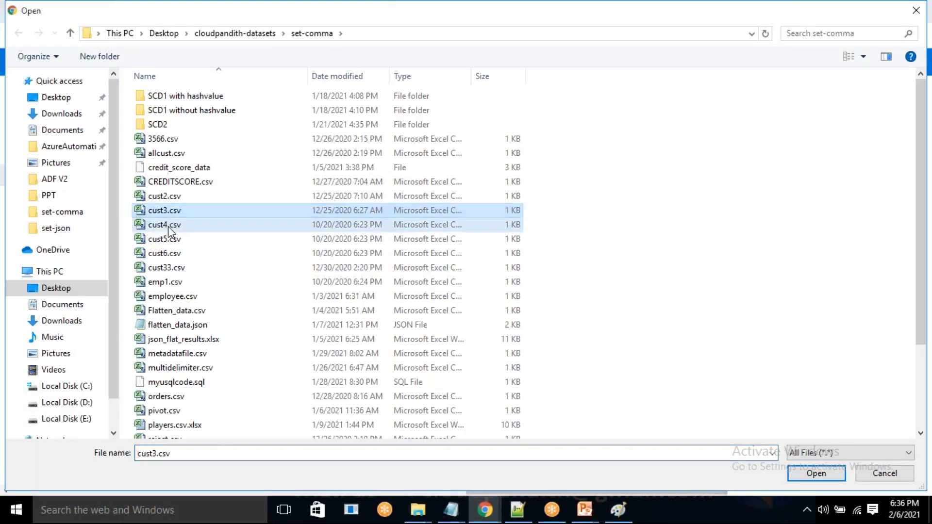
pyautogui.keyDown('ctrl'); pyautogui.click(168, 253); pyautogui.keyUp('ctrl')
pyautogui.click(817, 473)
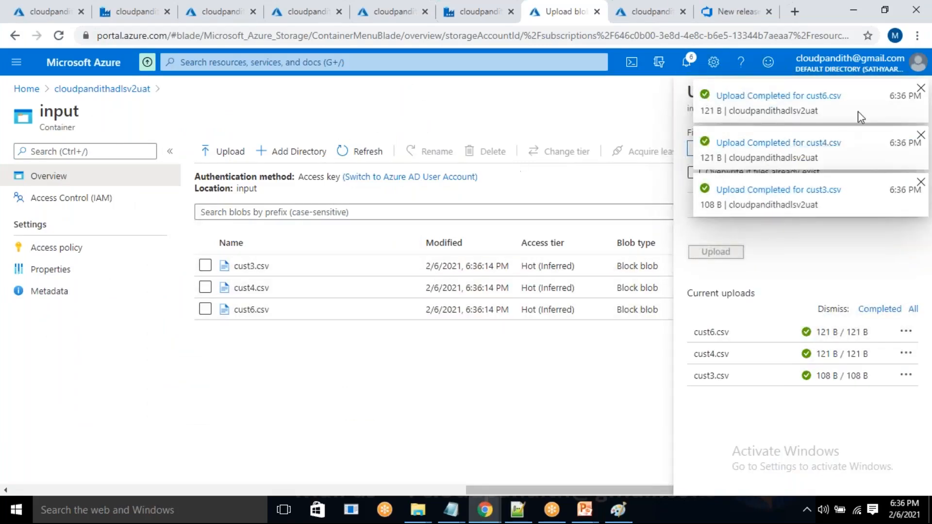
pyautogui.click(920, 90)
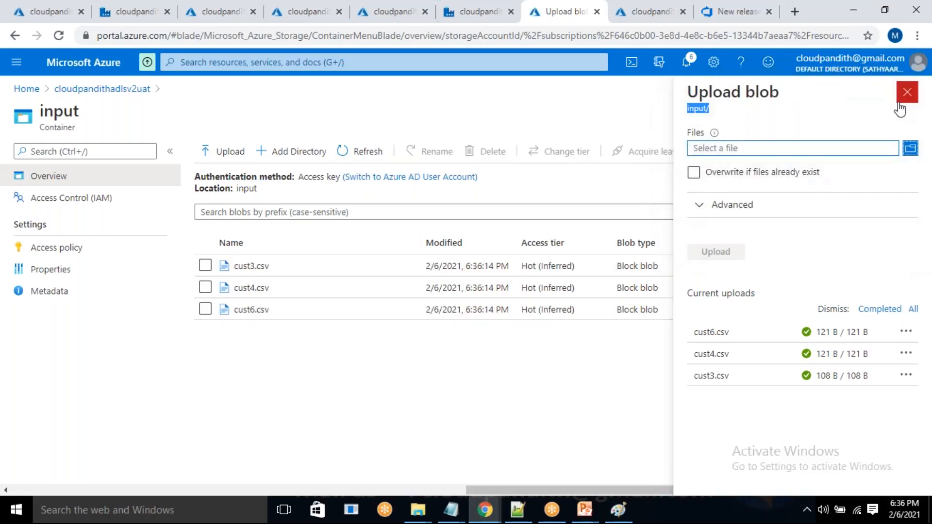
pyautogui.click(906, 92)
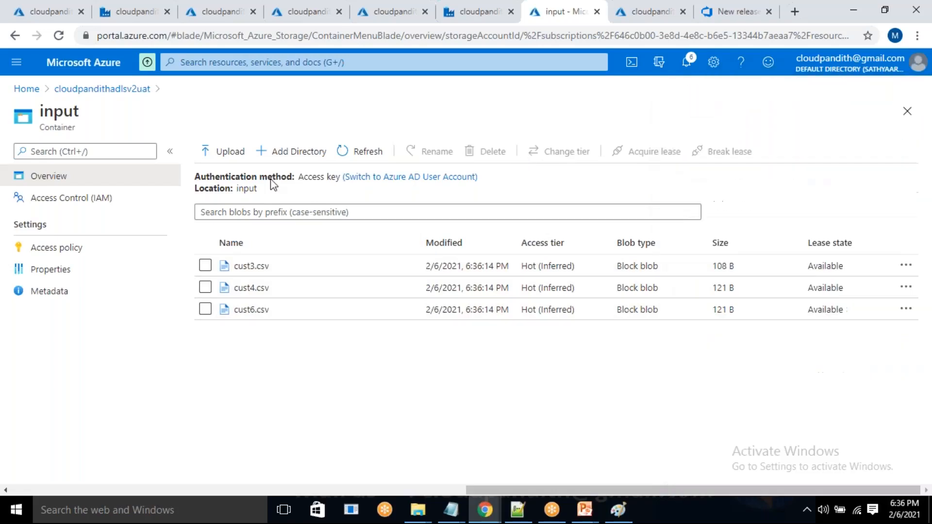
# Open the storage account's output container, and debug the UAT factory's pipeline_ADLSGen2_ADLSGen2, refreshing the run status until it finishes.
pyautogui.click(146, 95)
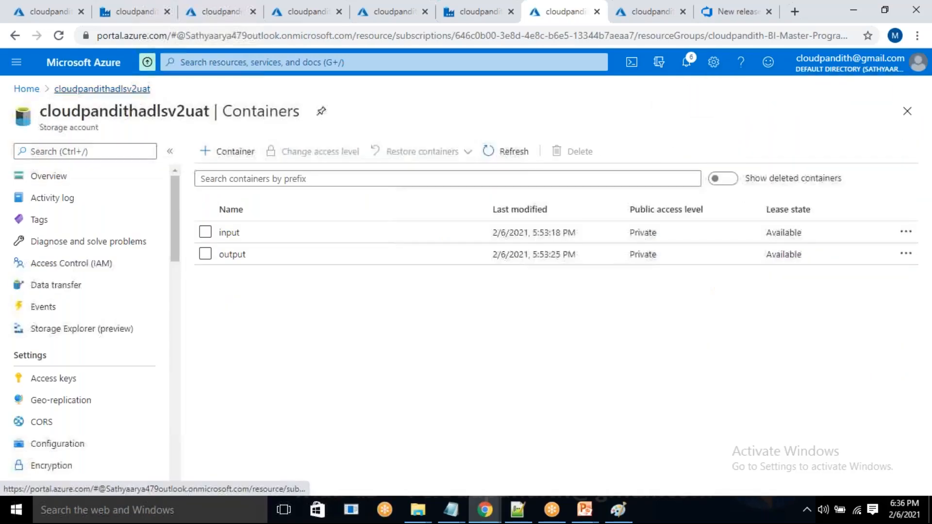
pyautogui.click(241, 253)
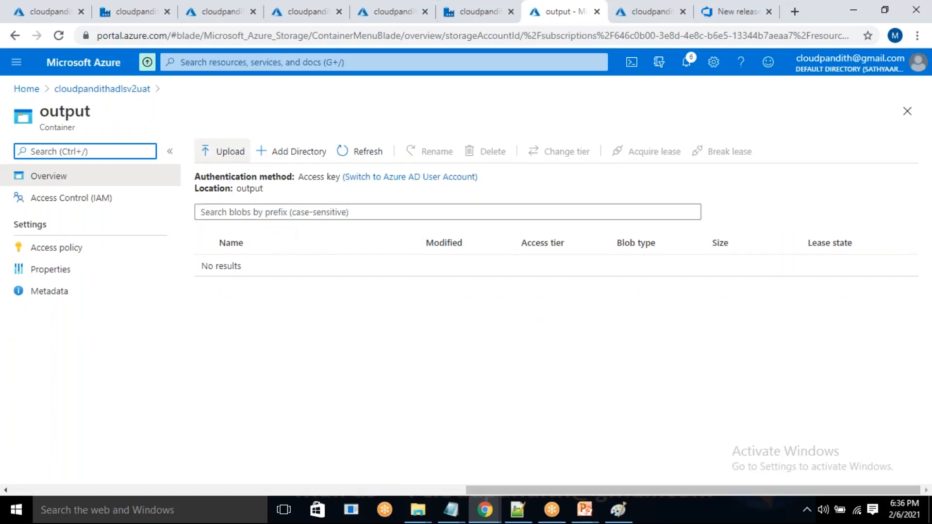
pyautogui.click(479, 12)
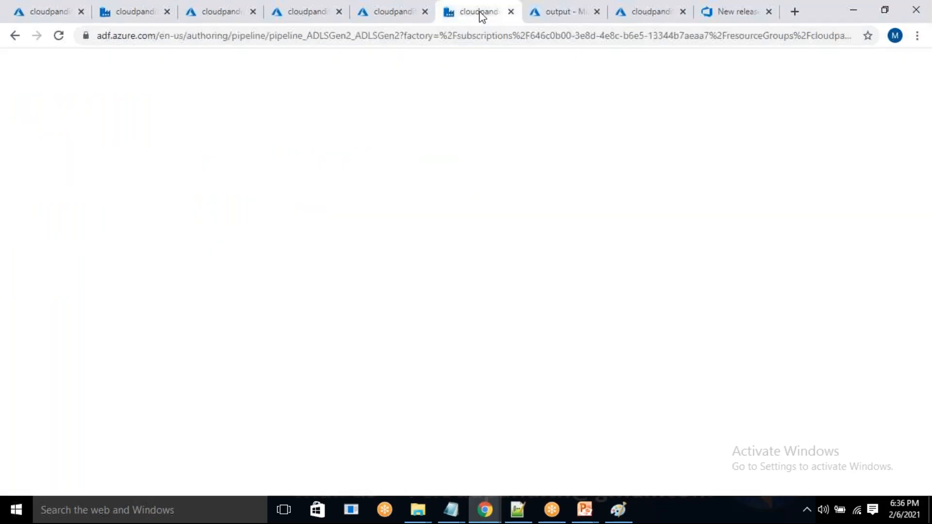
pyautogui.click(699, 140)
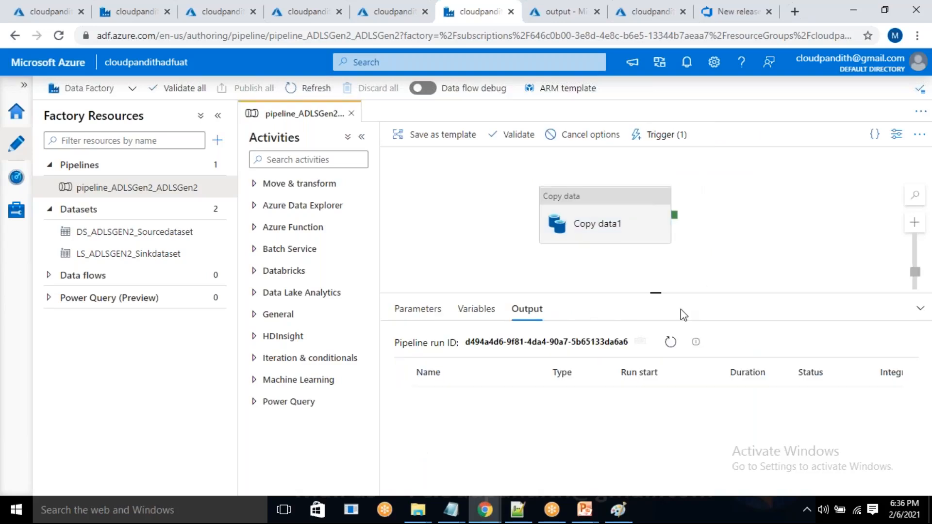
pyautogui.click(666, 345)
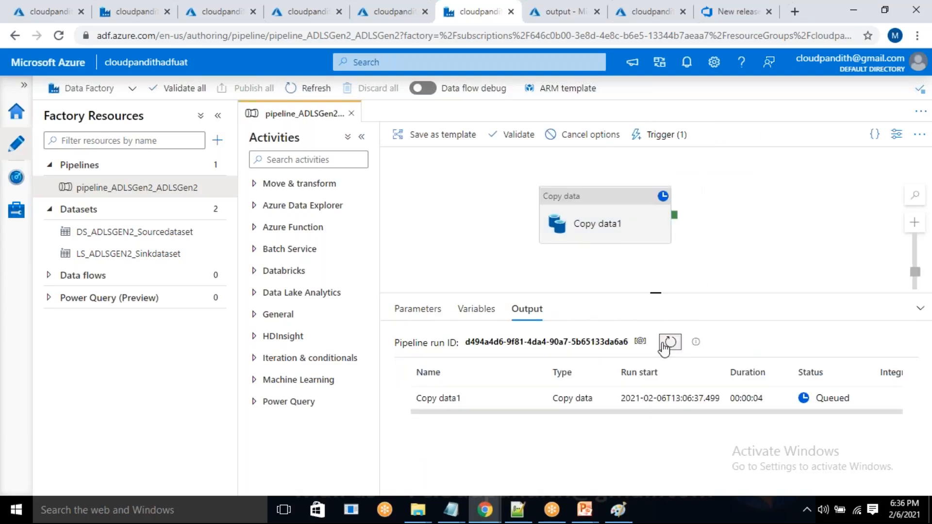
pyautogui.click(670, 345)
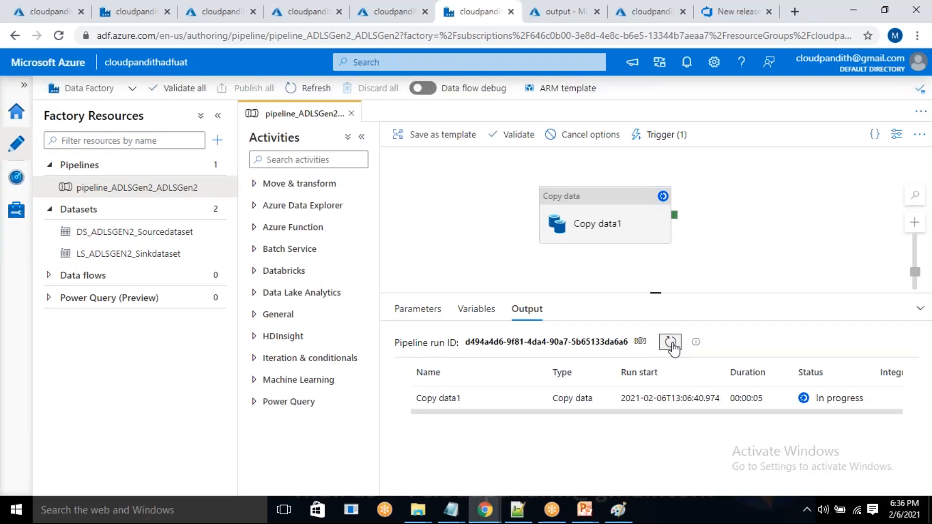
pyautogui.click(670, 343)
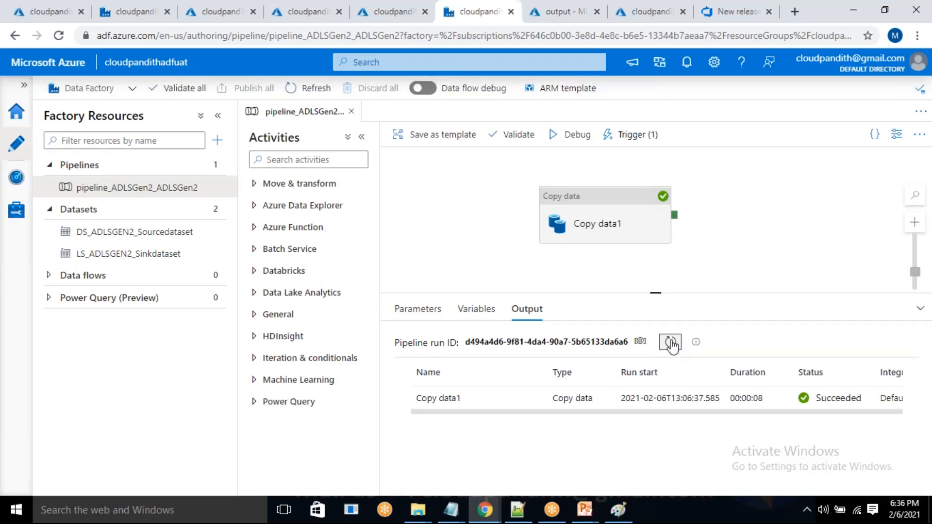
# Refresh the output container of cloudpandithadlsv2uat to check for the copied CSV files.
pyautogui.click(548, 14)
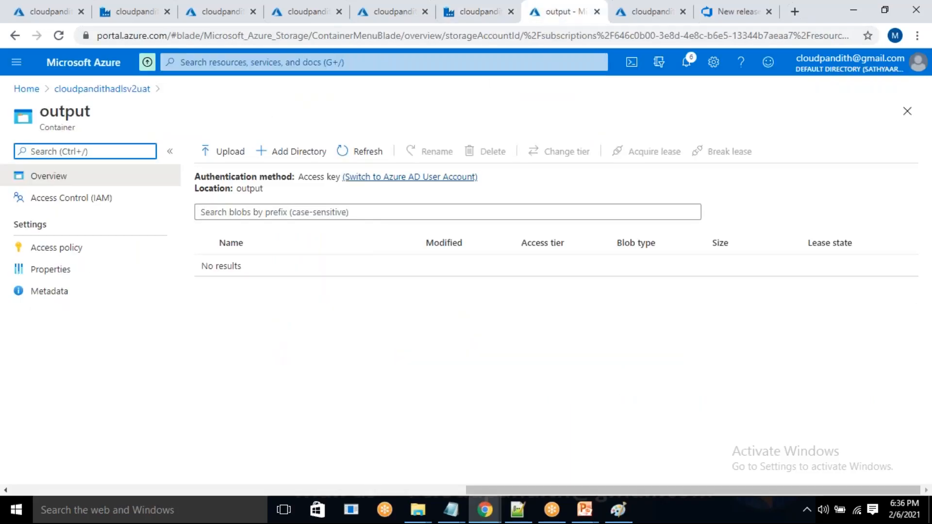
pyautogui.click(368, 152)
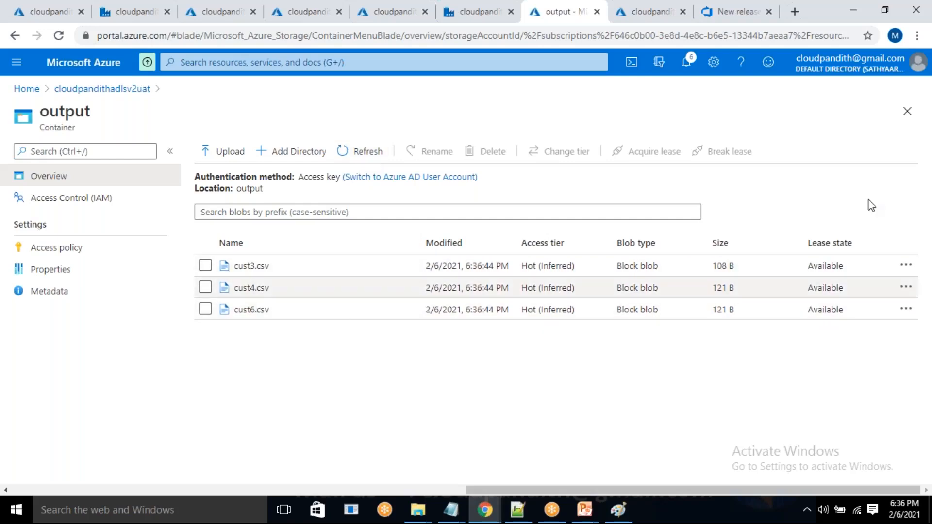
pyautogui.click(914, 168)
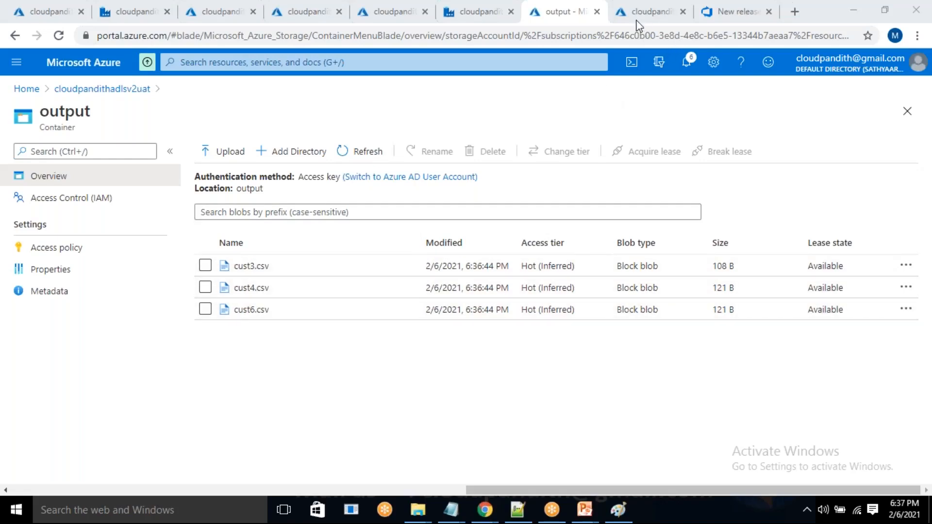
# Review Release-1 in Azure DevOps and compare the copy pipeline in the cloudpandithadfdev and cloudpandithadfuat data factories.
pyautogui.click(723, 11)
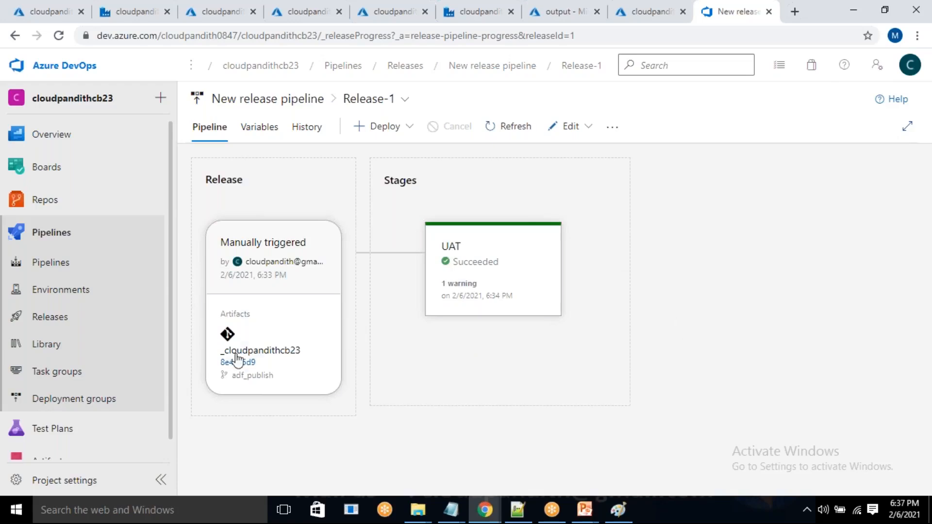
pyautogui.click(138, 13)
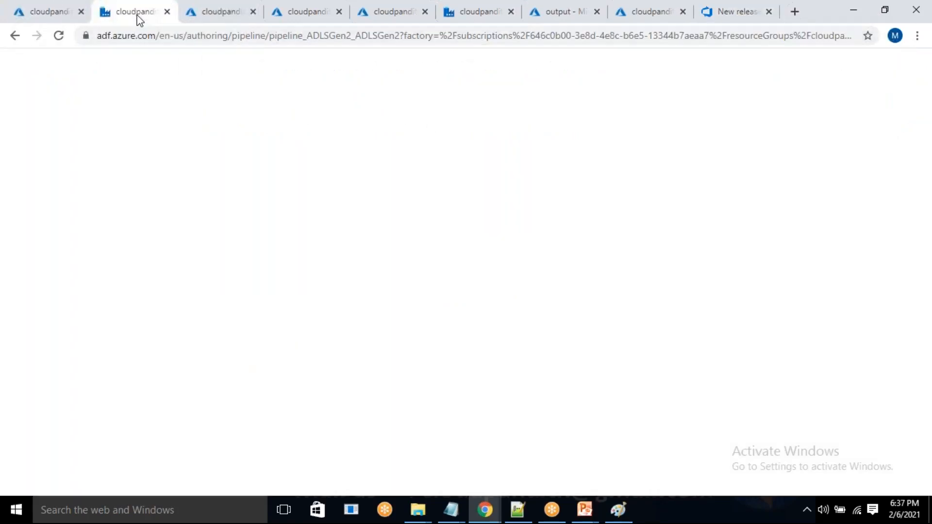
pyautogui.click(545, 477)
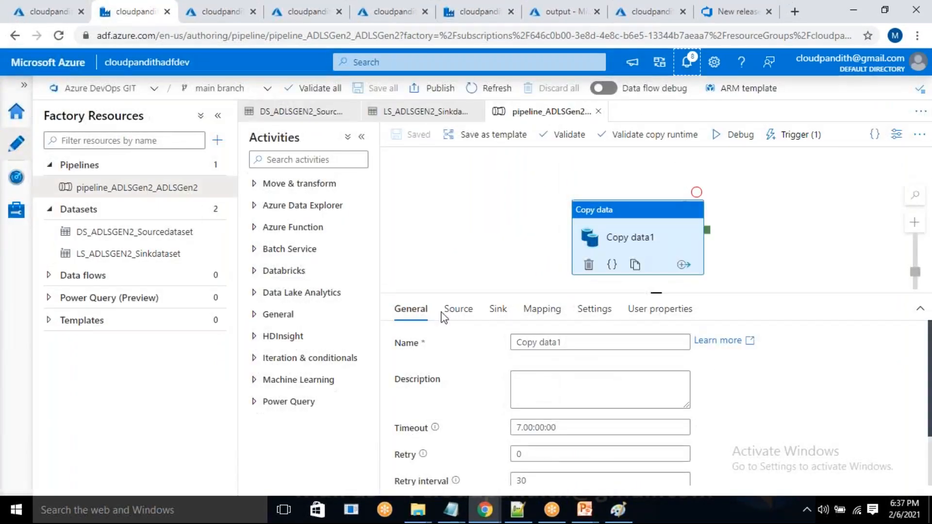
pyautogui.click(633, 228)
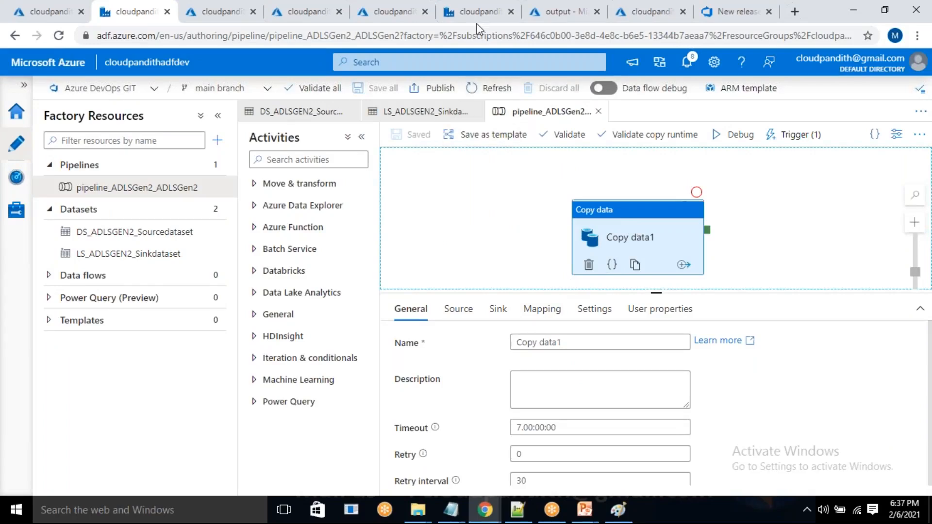
pyautogui.click(477, 2)
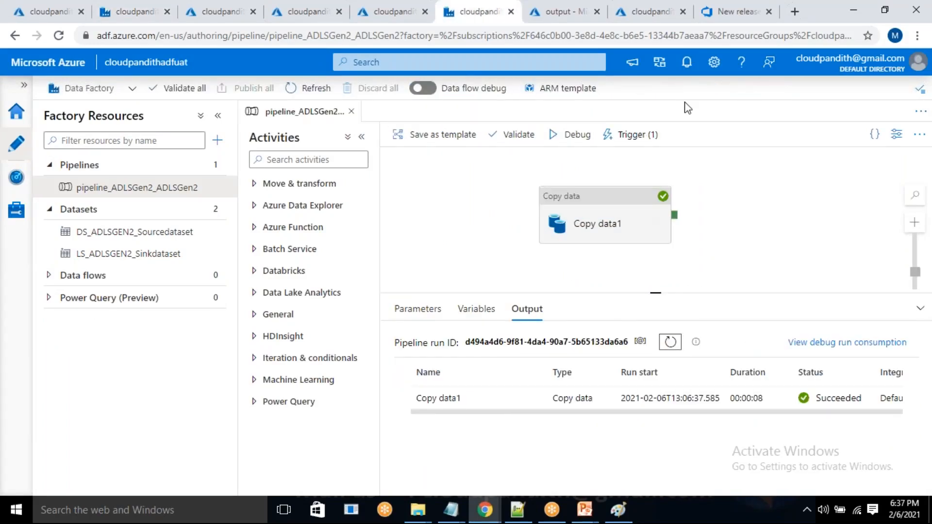
pyautogui.click(730, 15)
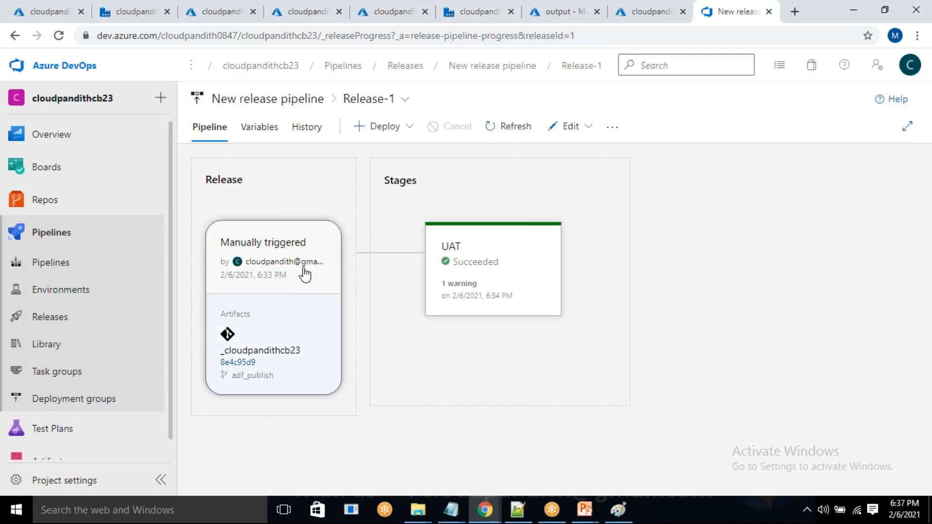
pyautogui.click(569, 130)
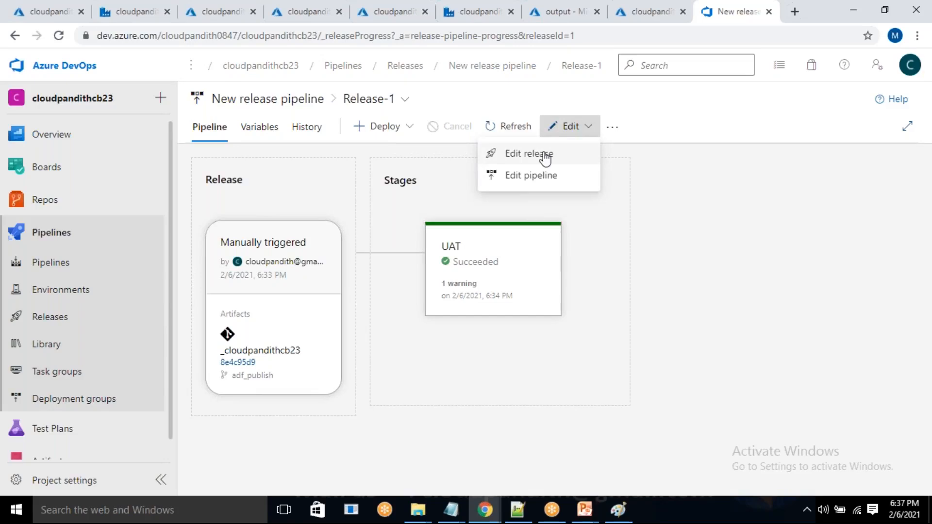
pyautogui.click(545, 155)
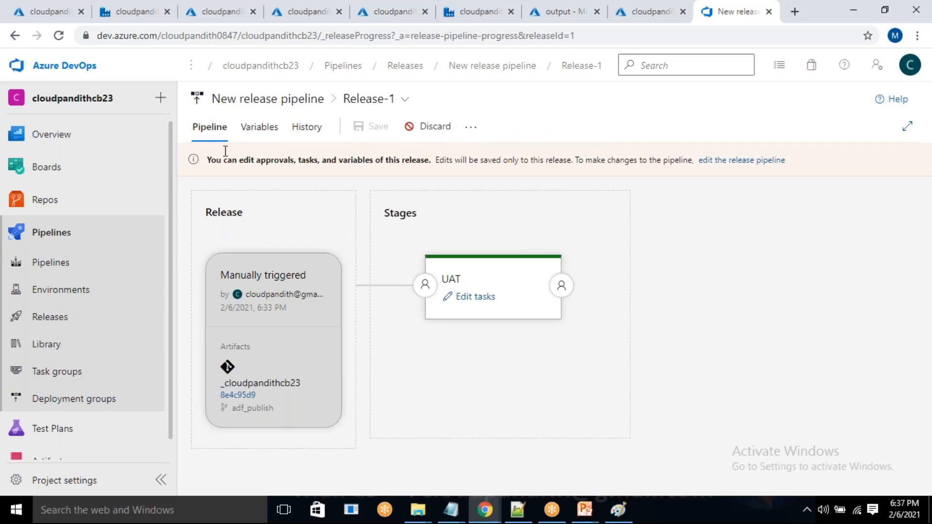
pyautogui.click(61, 322)
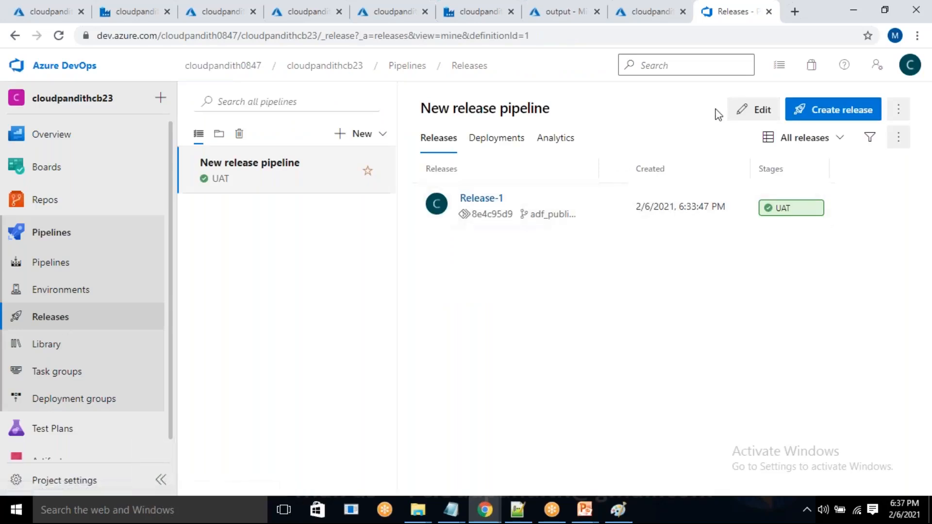
pyautogui.click(748, 110)
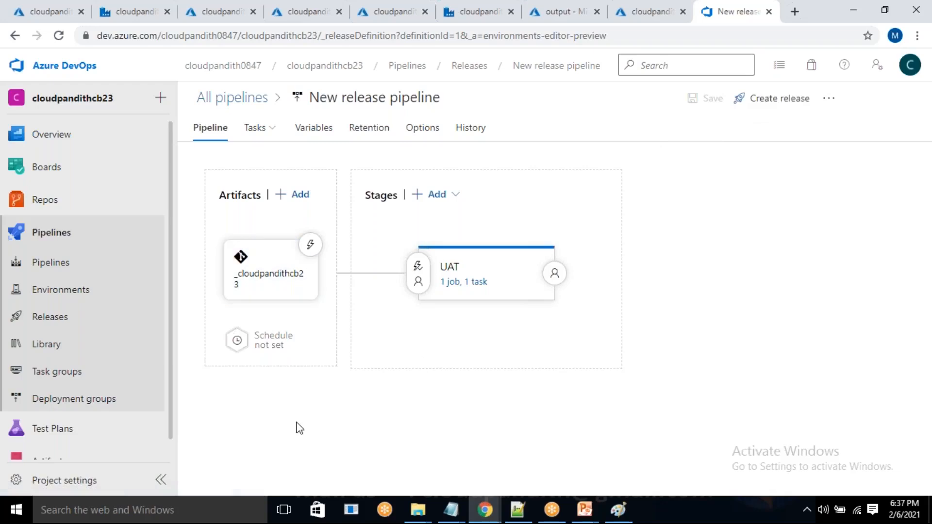
pyautogui.click(311, 245)
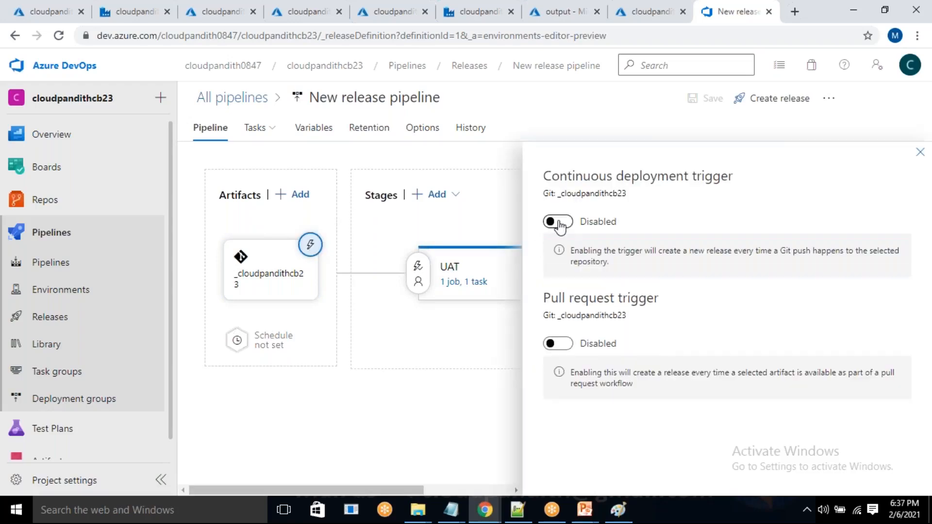
pyautogui.click(559, 223)
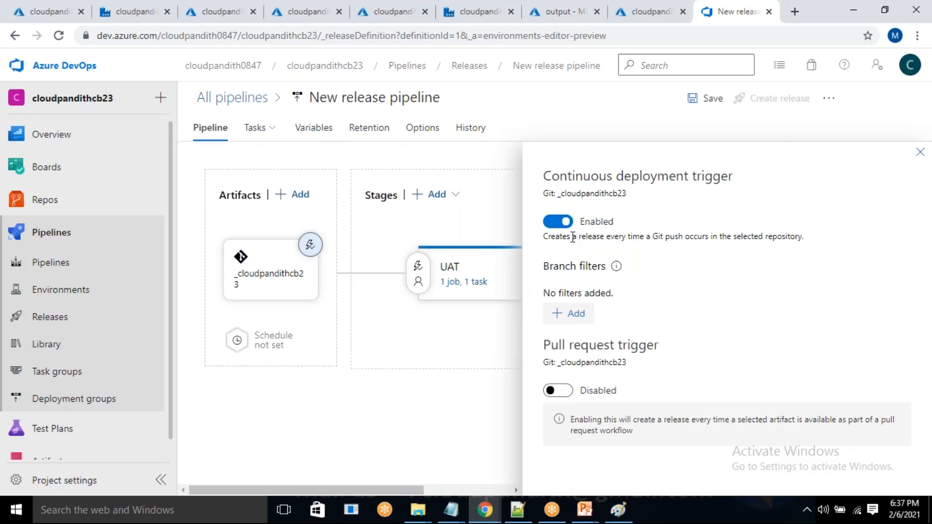
pyautogui.moveTo(559, 238); pyautogui.dragTo(810, 233)
pyautogui.click(792, 249)
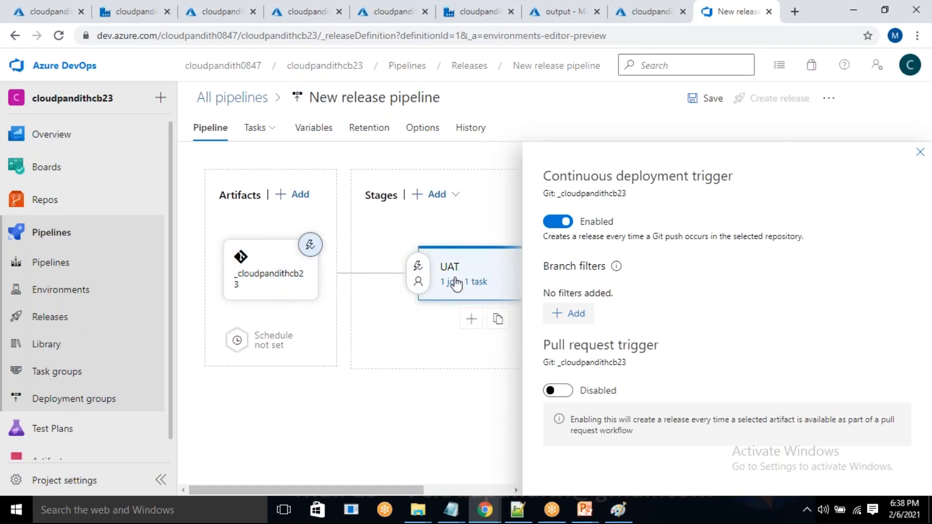
# Add an Include branch filter for the adf_publish branch to the continuous deployment trigger.
pyautogui.click(574, 314)
pyautogui.click(601, 320)
pyautogui.click(600, 319)
pyautogui.click(670, 319)
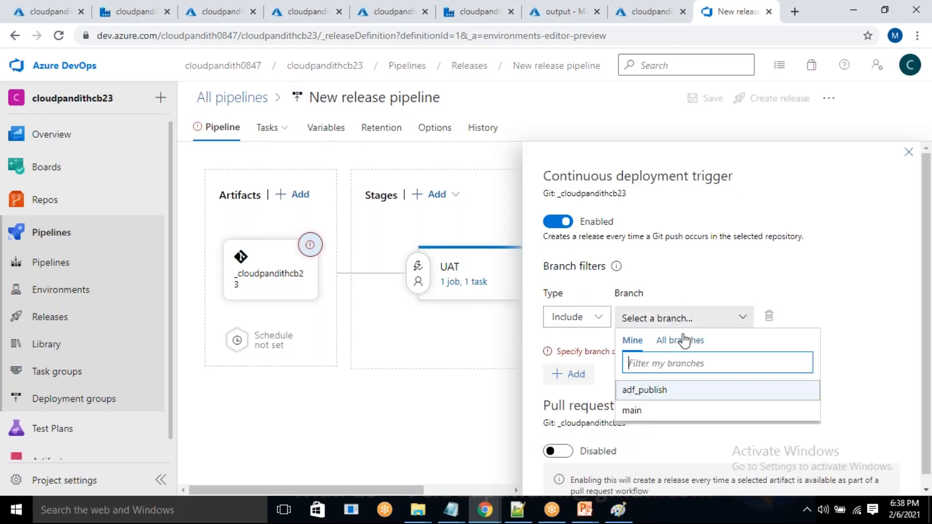
pyautogui.click(660, 390)
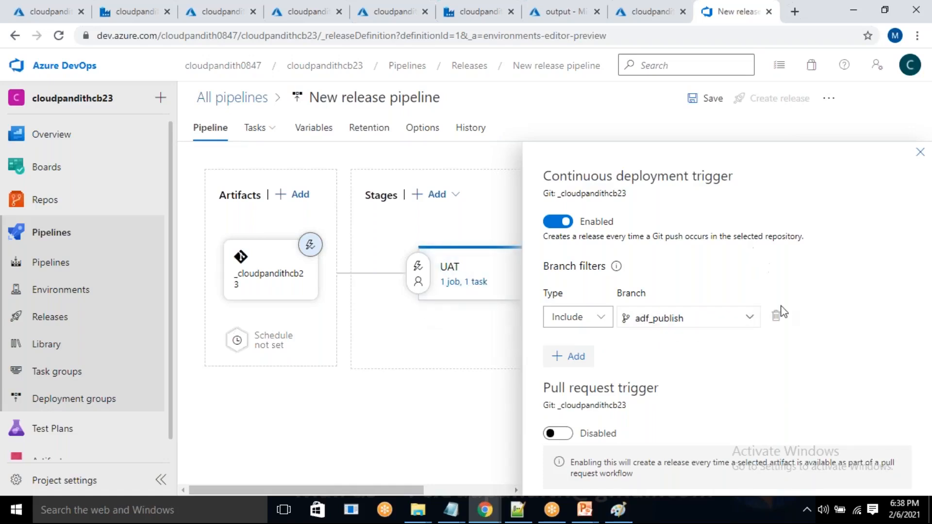
# Save the release pipeline without a comment and recheck the artifact's continuous deployment trigger settings.
pyautogui.click(920, 153)
pyautogui.click(706, 99)
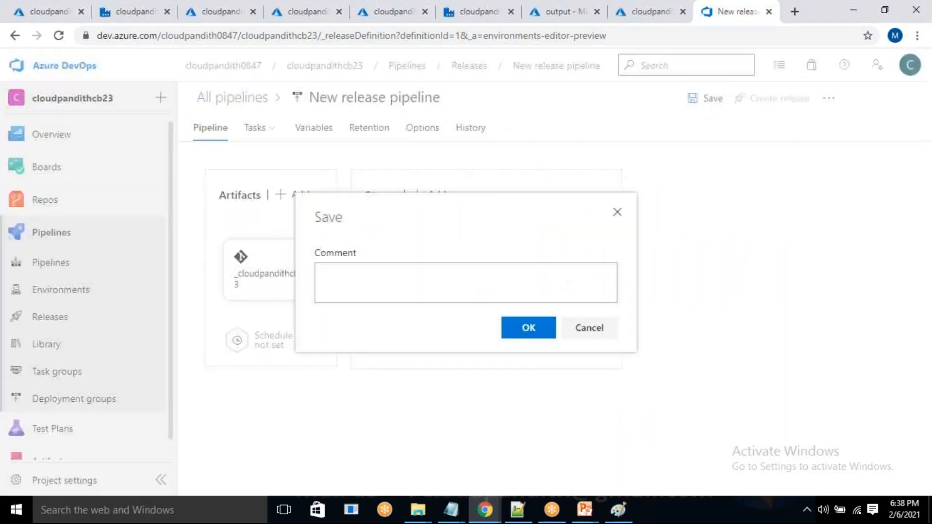
pyautogui.click(520, 329)
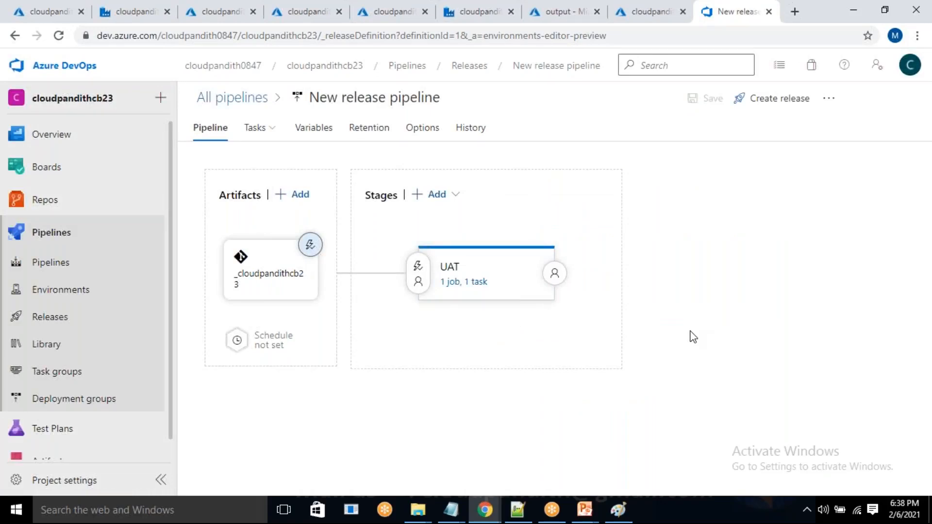
pyautogui.click(310, 246)
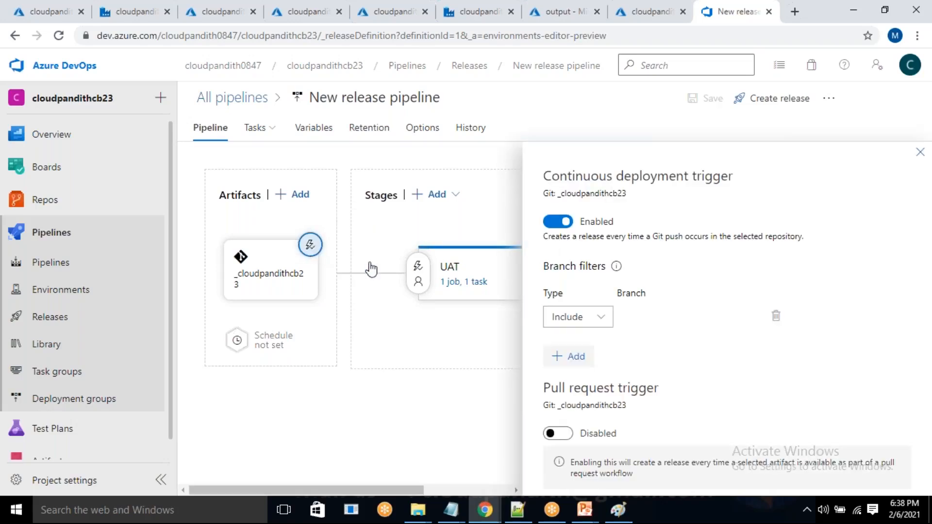
pyautogui.click(916, 152)
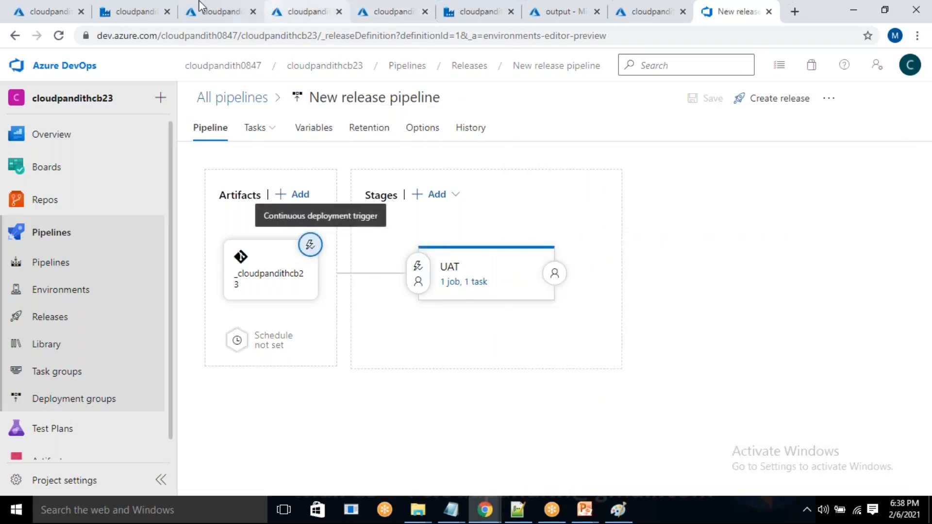
# Switch to the cloudpandithadfuat data factory and check the wildcard file name in Copy data1's source settings.
pyautogui.click(477, 2)
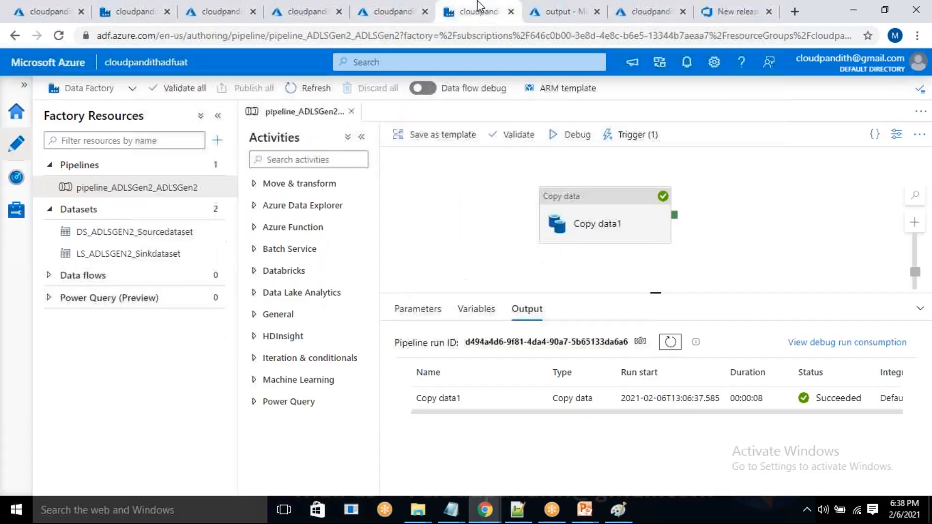
pyautogui.click(599, 220)
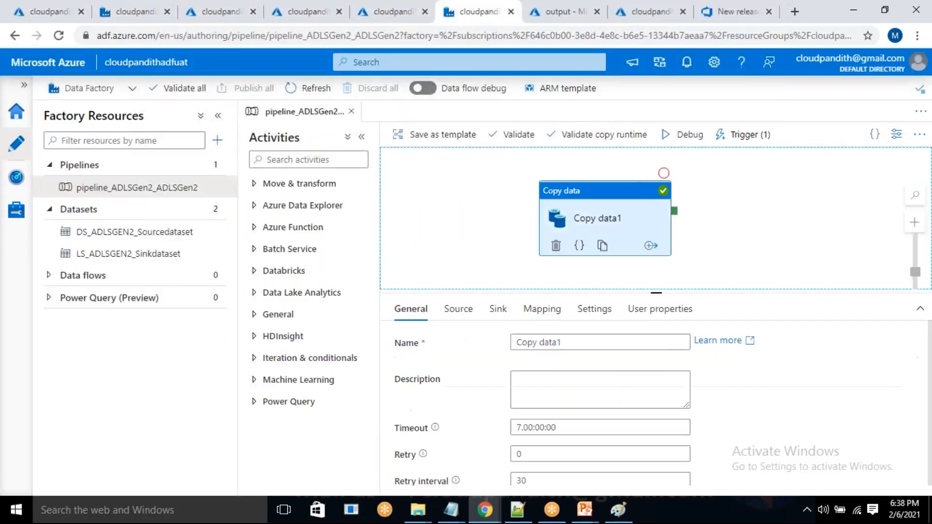
pyautogui.click(456, 311)
pyautogui.click(755, 425)
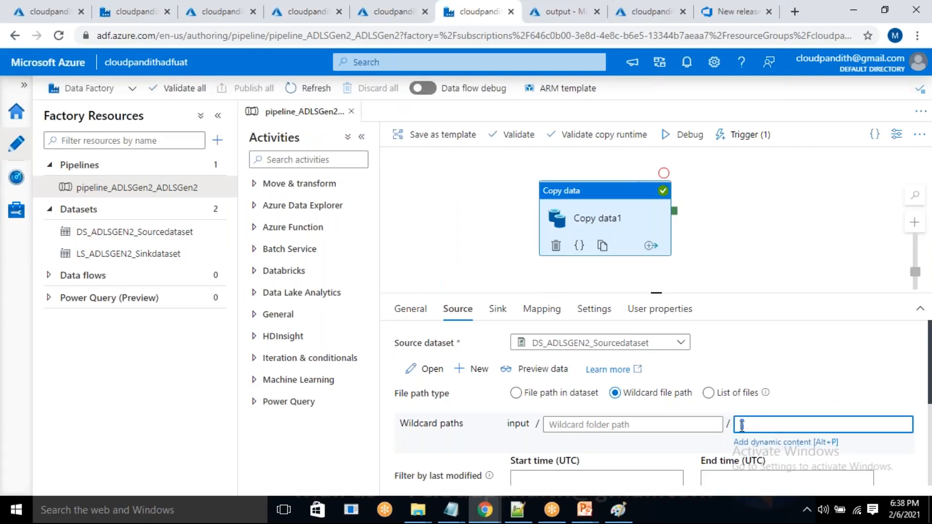
# In the cloudpandithadfdev factory, set Copy data1's source wildcard file name to *.csv and publish the pending changes.
pyautogui.click(139, 3)
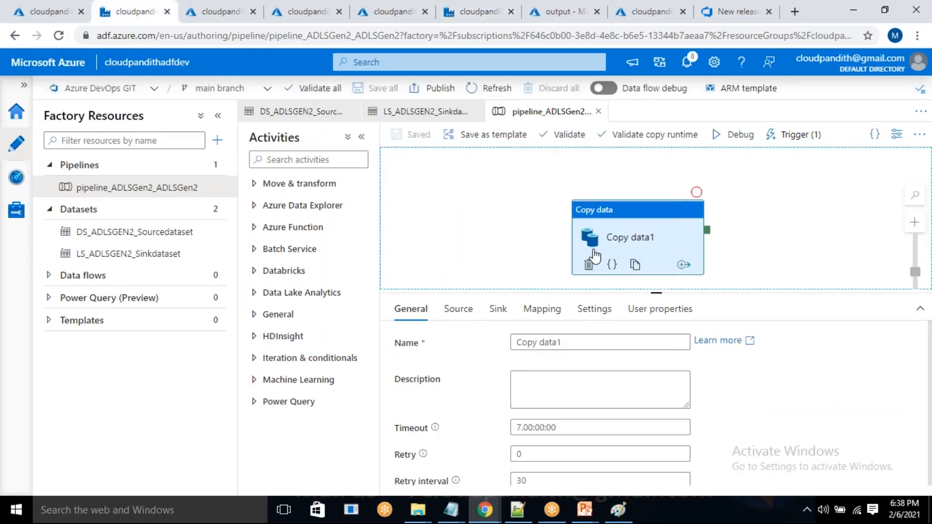
pyautogui.click(463, 310)
pyautogui.click(759, 424)
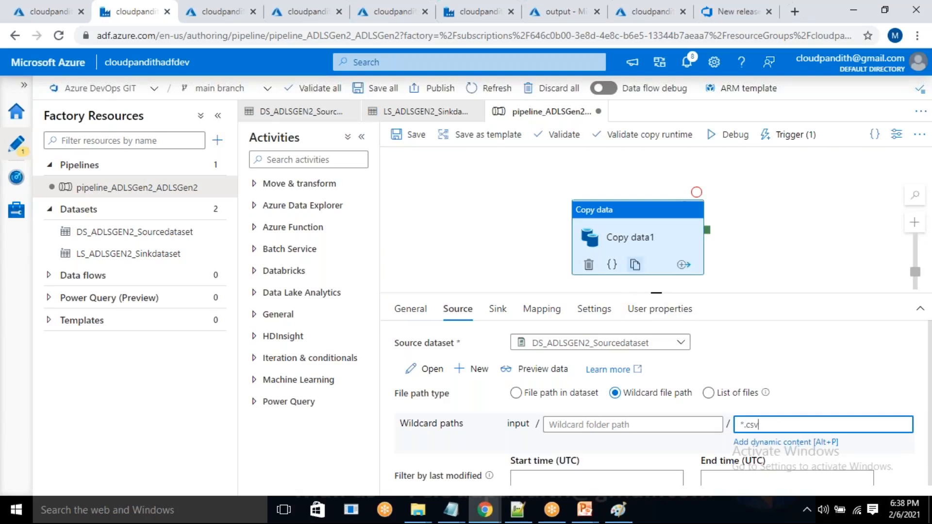
pyautogui.click(423, 89)
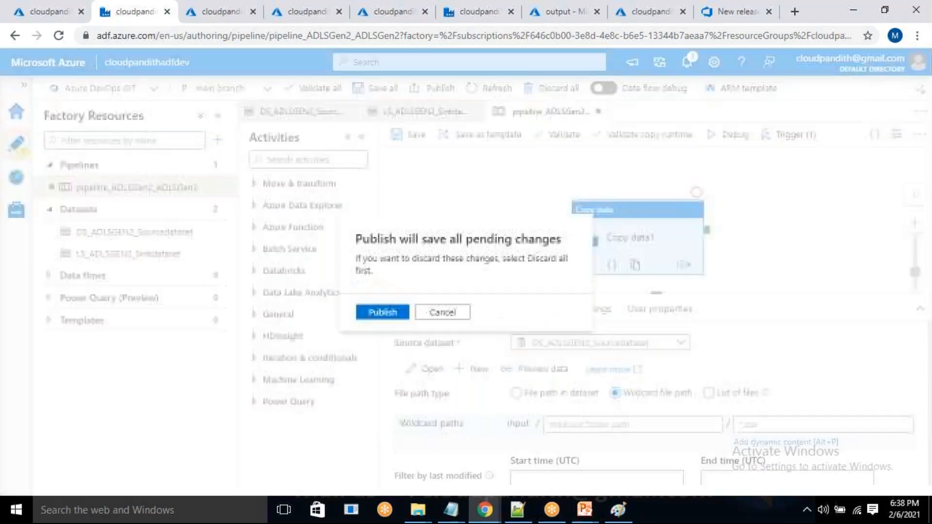
pyautogui.click(386, 312)
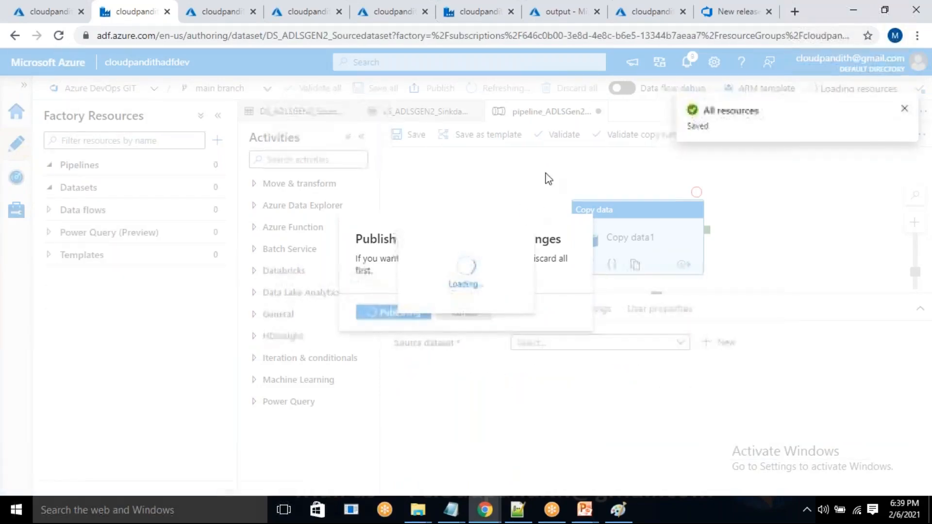
# Check the Azure DevOps releases list for a new release while monitoring the publishing progress in the cloudpandithadfdev factory.
pyautogui.click(699, 9)
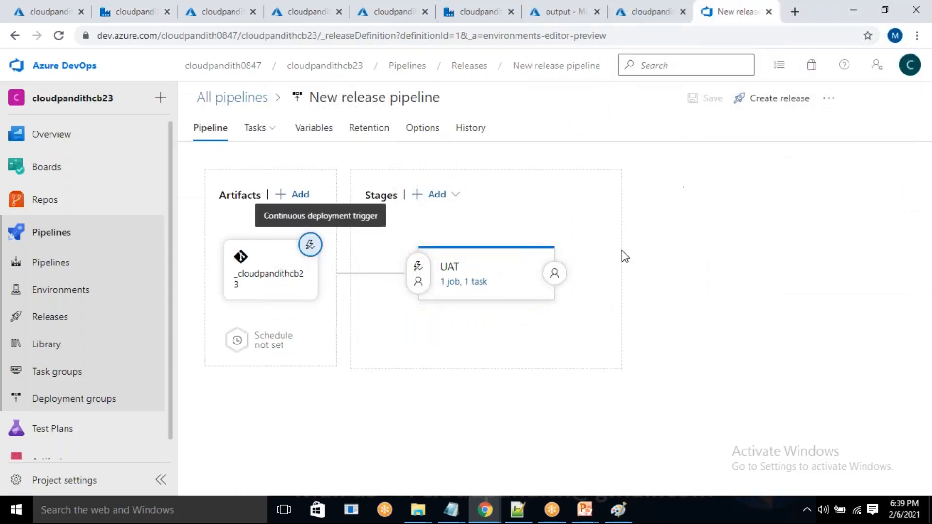
pyautogui.click(61, 318)
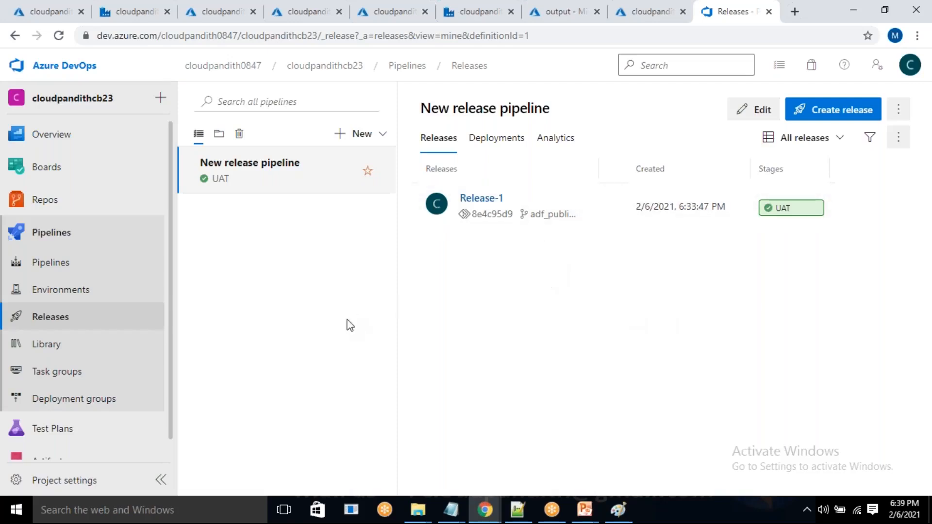
pyautogui.click(145, 12)
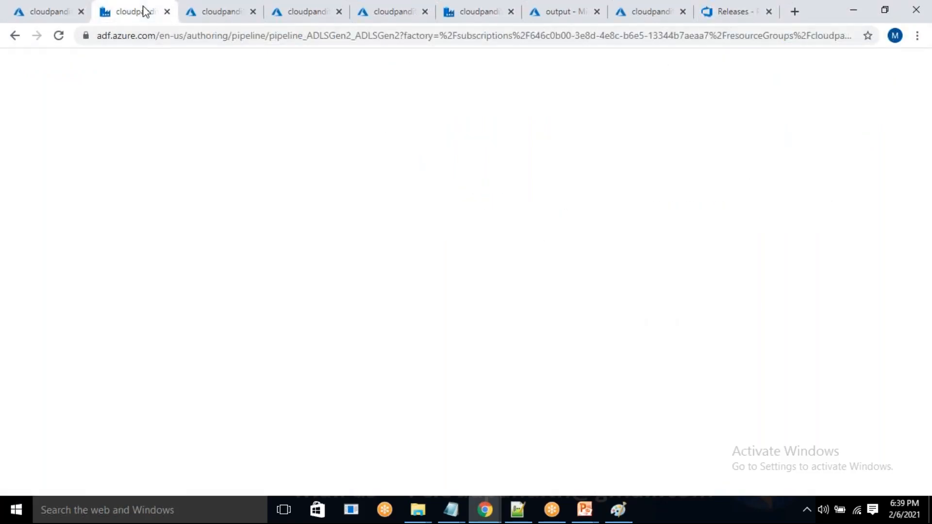
pyautogui.click(547, 481)
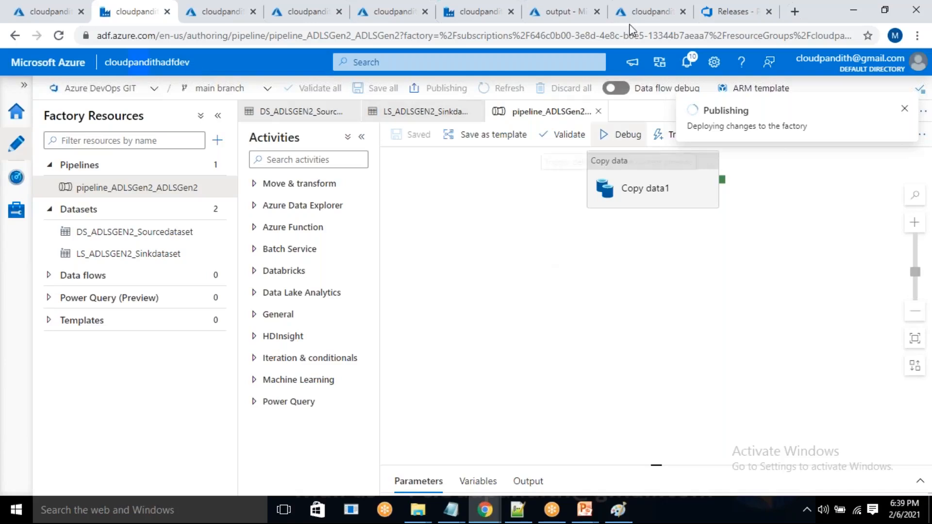
pyautogui.click(716, 5)
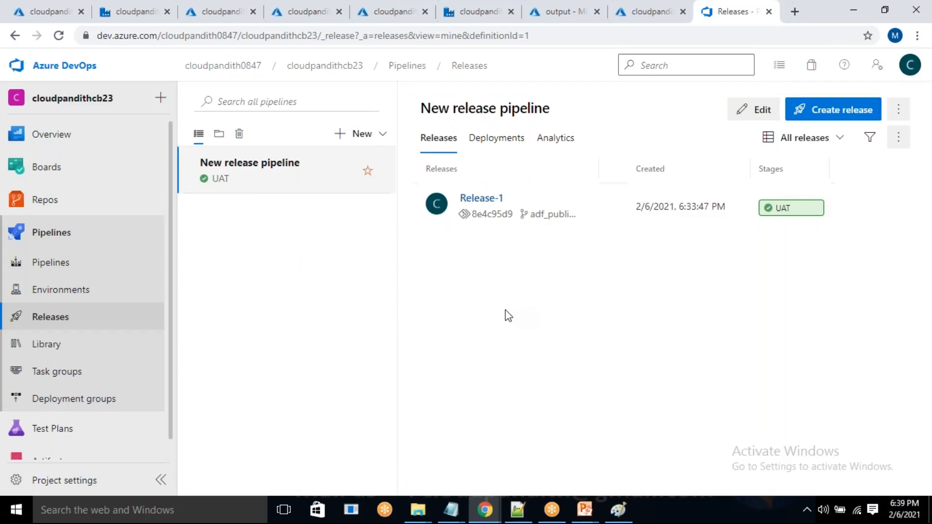
pyautogui.click(55, 243)
pyautogui.click(51, 319)
pyautogui.click(130, 6)
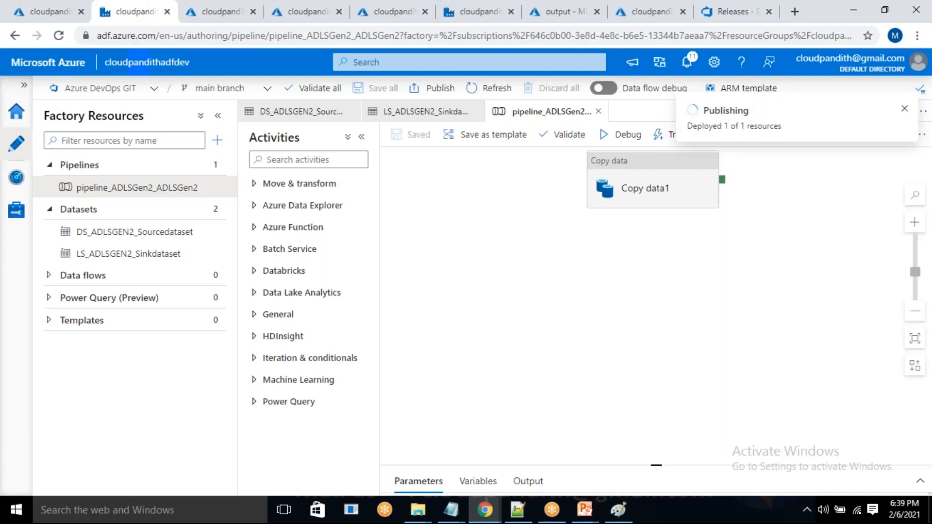
# Return to the Azure DevOps releases list and open Release-2 to examine its UAT stage deployment progress.
pyautogui.click(710, 13)
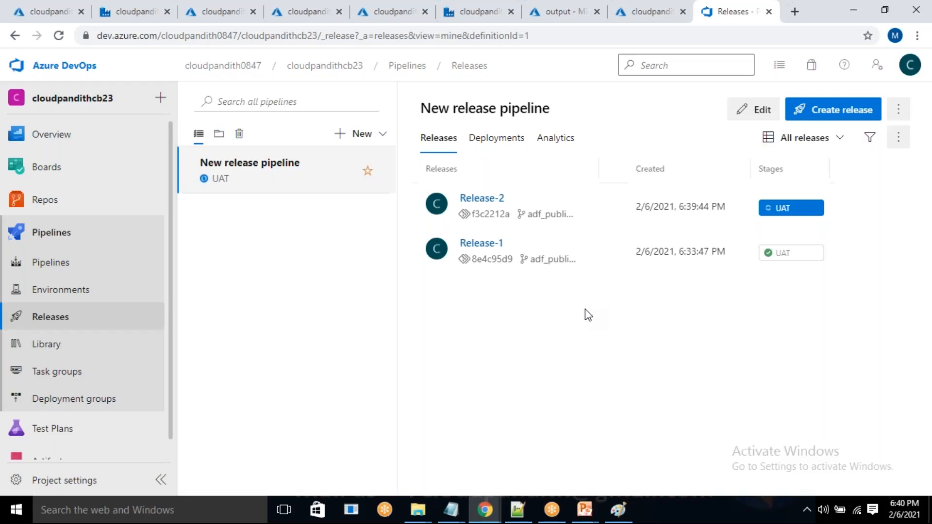
pyautogui.click(482, 199)
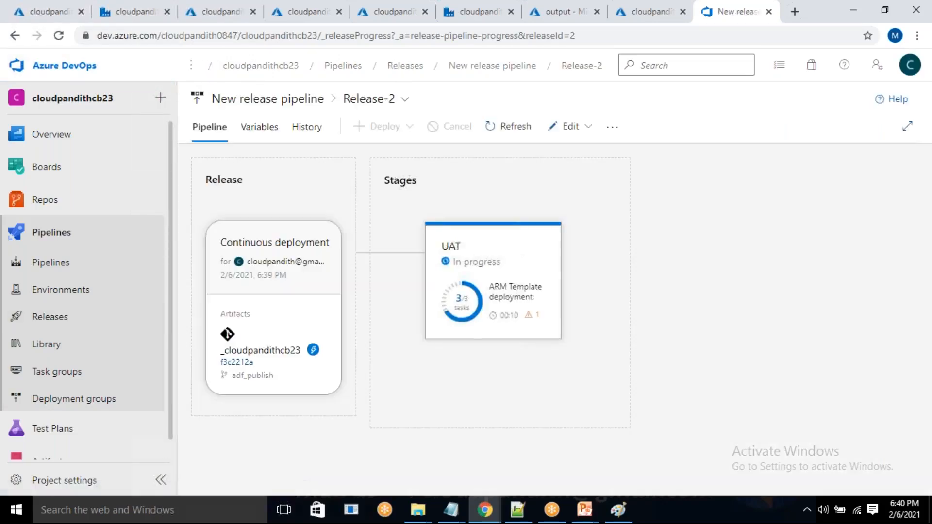
pyautogui.moveTo(477, 294)
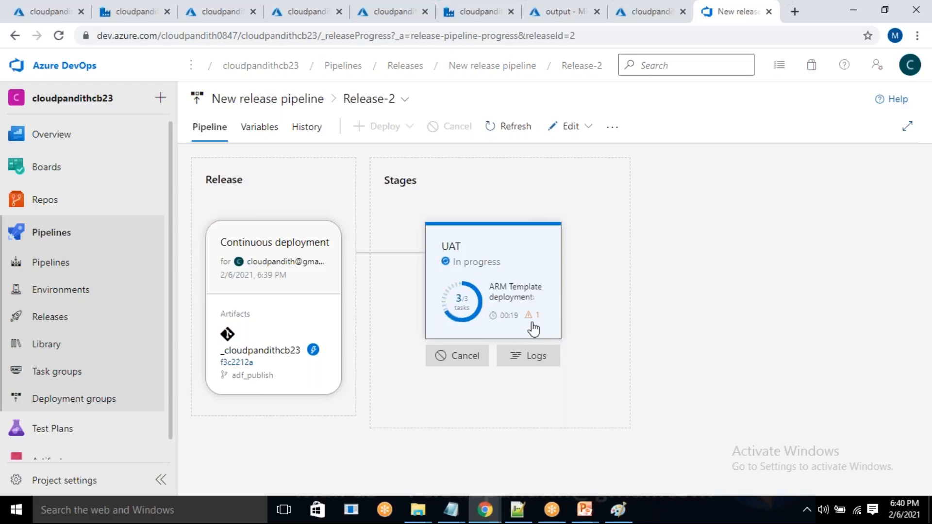
# Refresh the cloudpandithadfuat data factory and check the source wildcard file name of Copy data1.
pyautogui.click(476, 11)
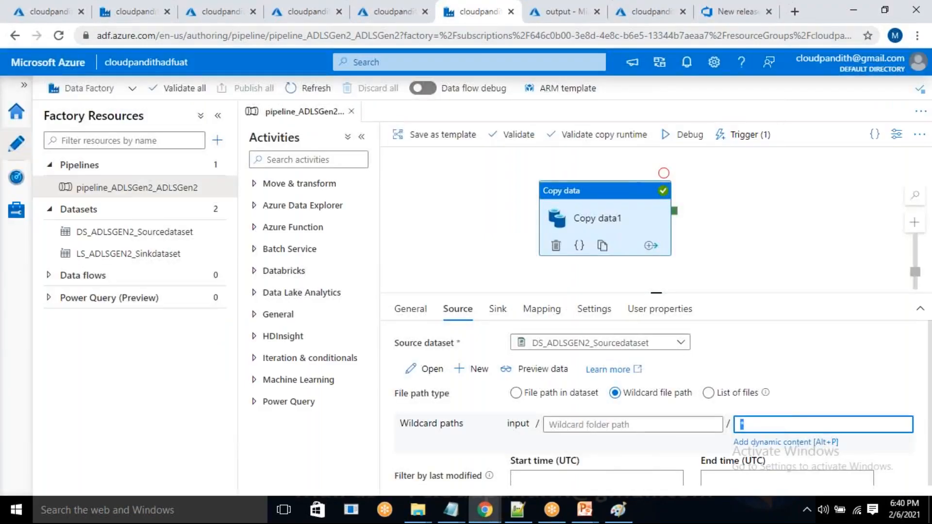
pyautogui.click(315, 89)
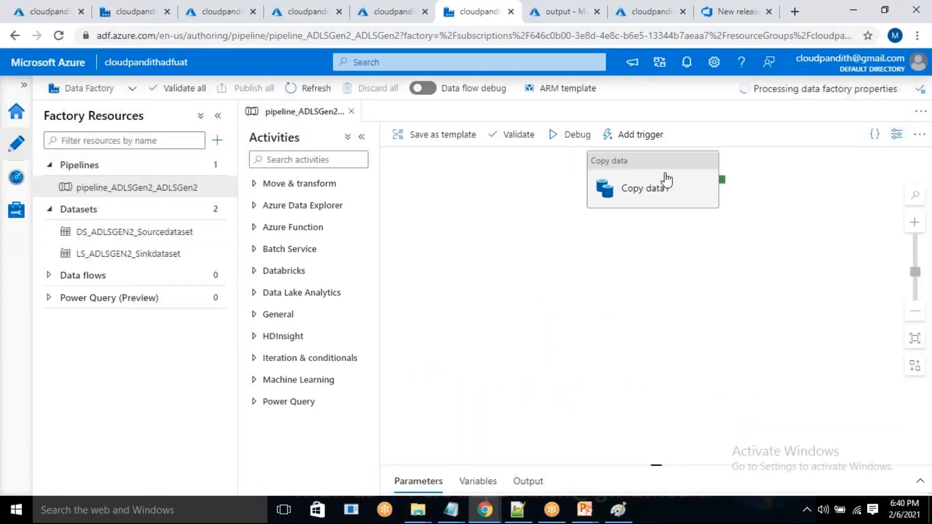
pyautogui.click(666, 181)
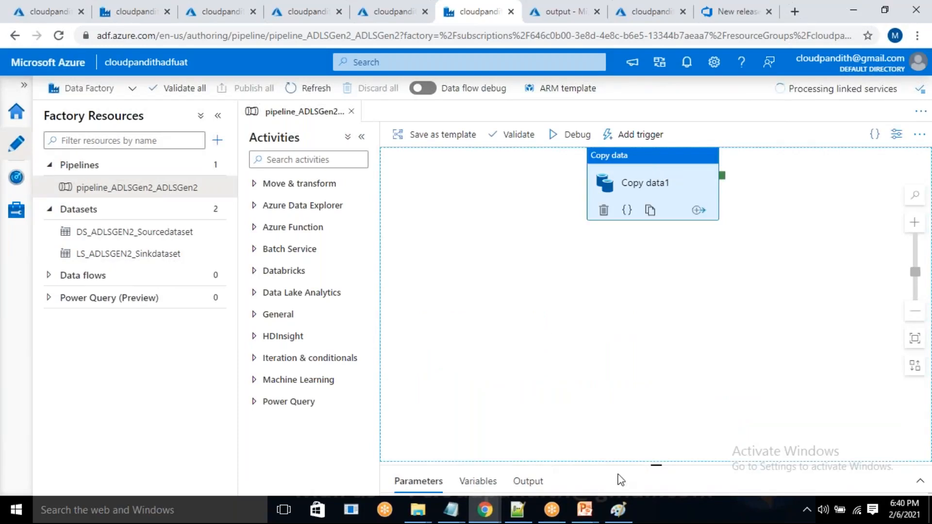
pyautogui.click(458, 311)
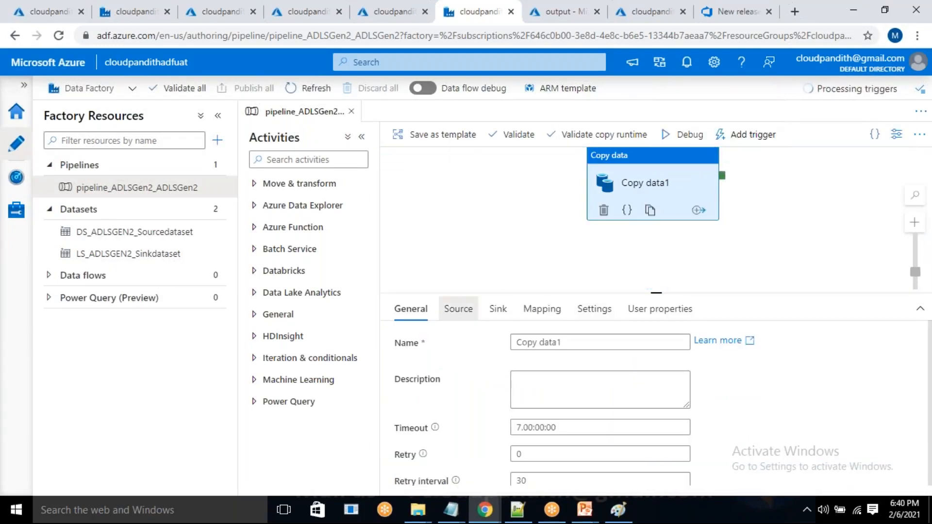
pyautogui.moveTo(766, 424); pyautogui.dragTo(744, 425)
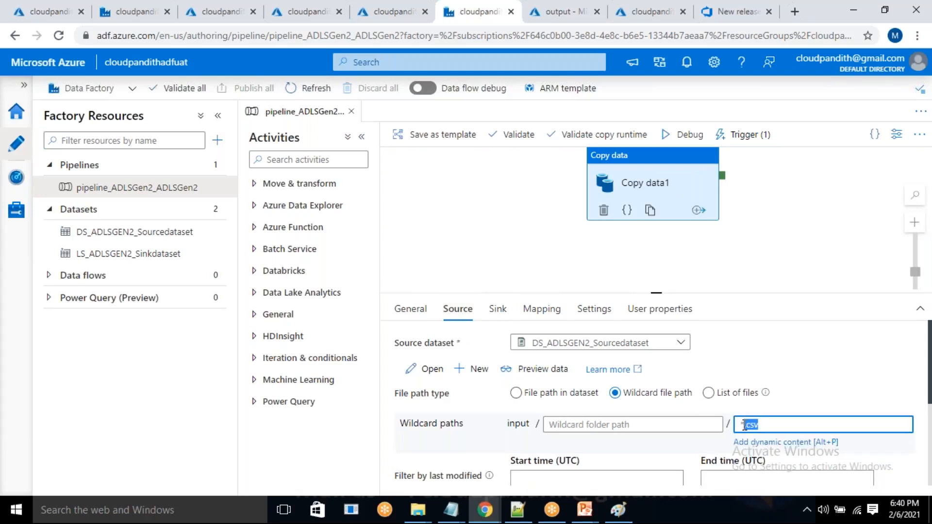
# Check Release-2's UAT stage status in Azure DevOps against the source wildcard file name of Copy data1 in the cloudpandithadfuat factory.
pyautogui.click(713, 11)
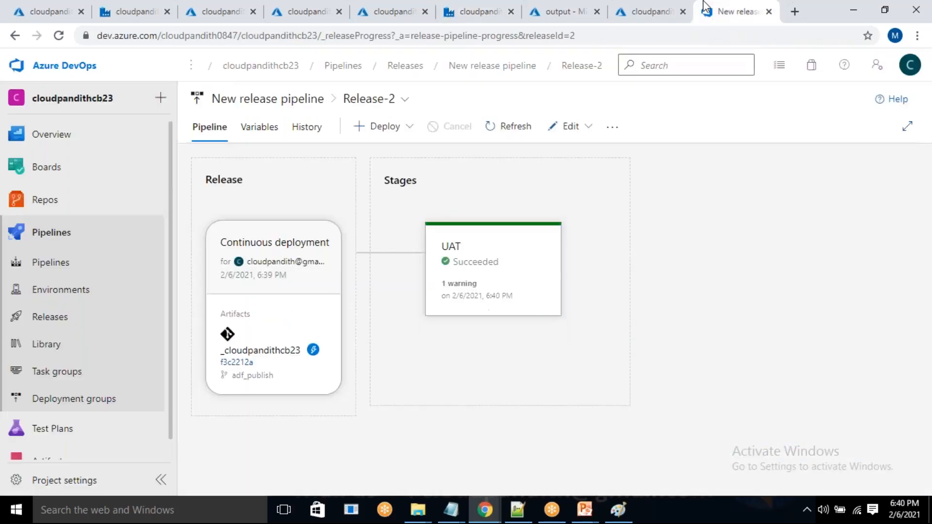
pyautogui.click(478, 11)
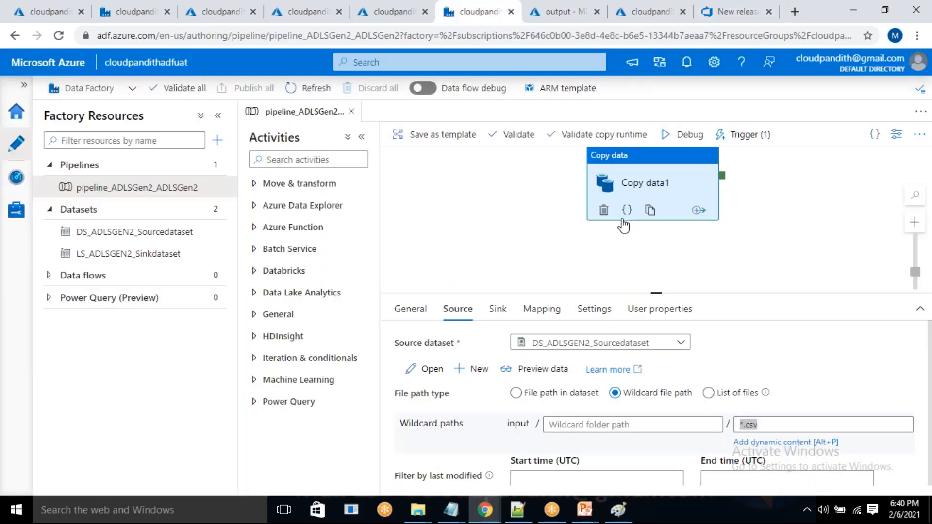
pyautogui.click(773, 424)
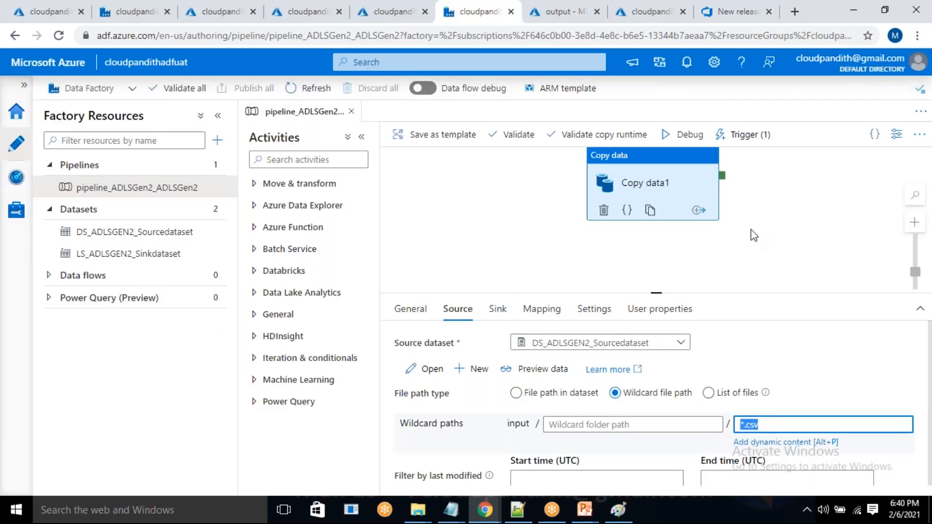
pyautogui.moveTo(659, 178); pyautogui.dragTo(637, 204)
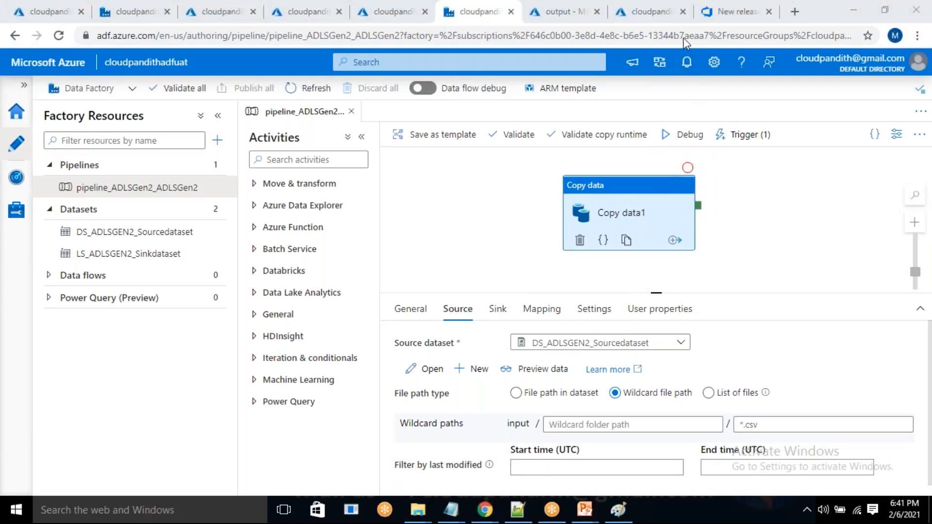
# Open the Azure DevOps release pipeline for editing and add an empty-job stage named Prod after the UAT stage.
pyautogui.click(735, 10)
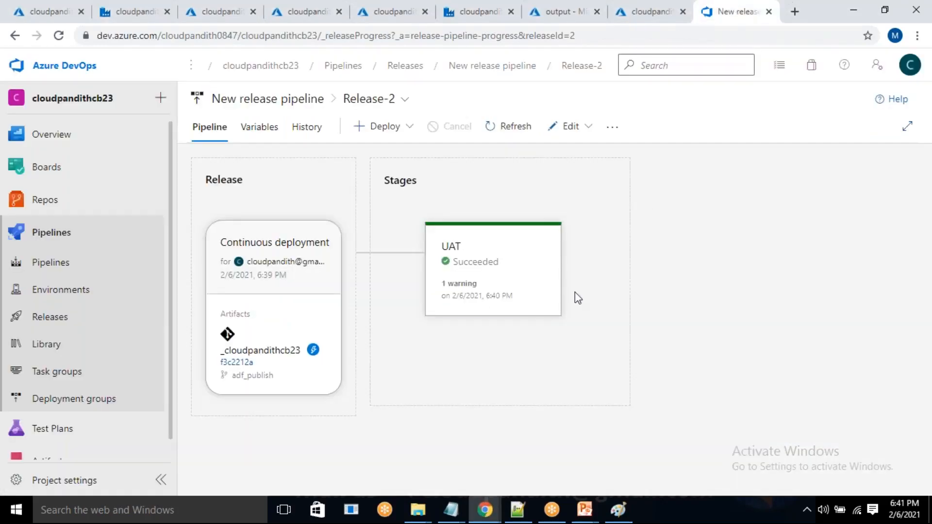
pyautogui.click(81, 322)
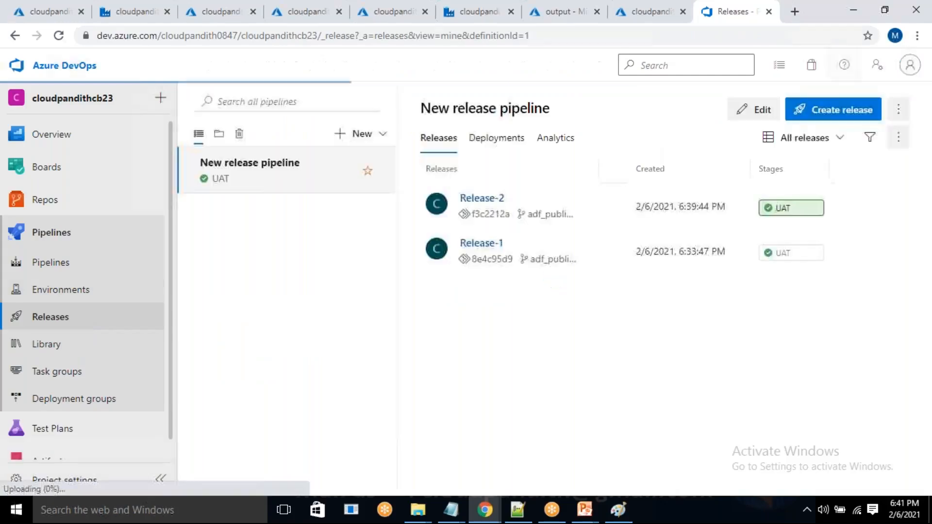
pyautogui.click(756, 115)
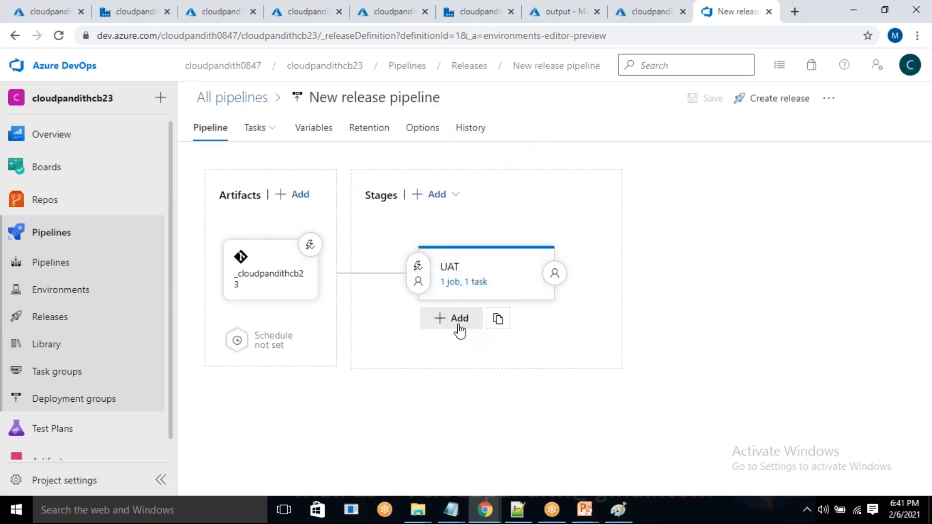
pyautogui.click(458, 326)
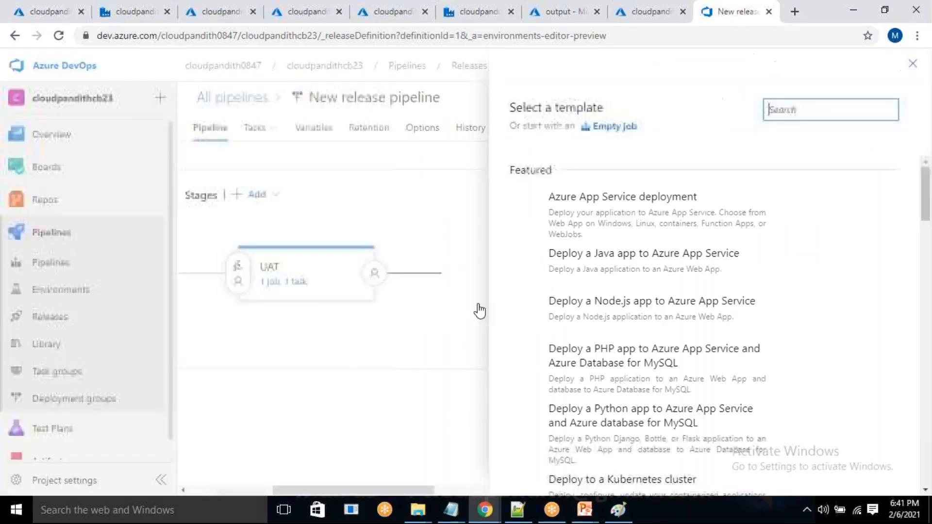
pyautogui.click(623, 128)
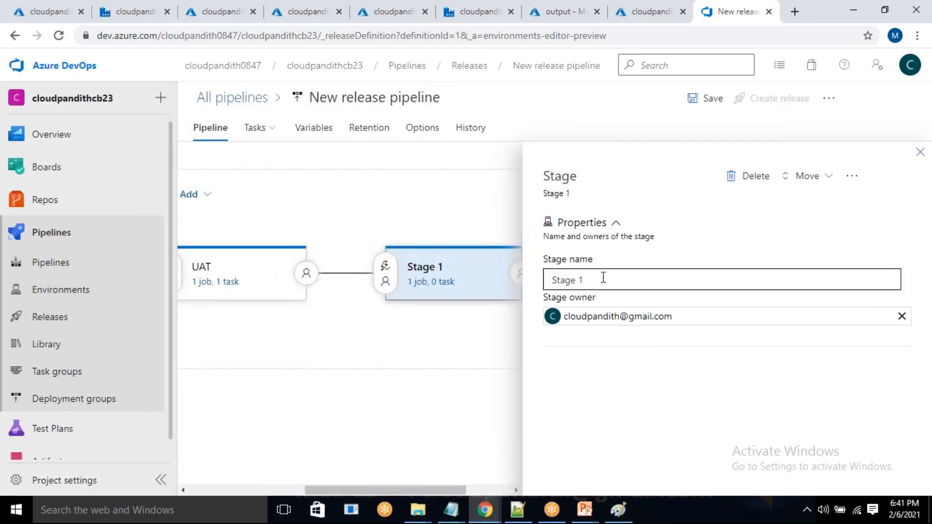
pyautogui.moveTo(604, 278); pyautogui.dragTo(543, 296)
pyautogui.write('Prod')
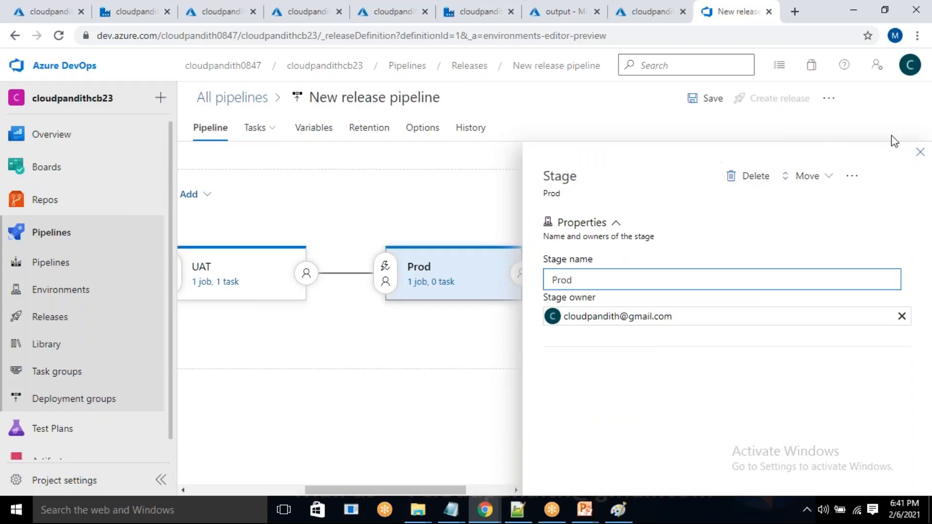
pyautogui.click(922, 154)
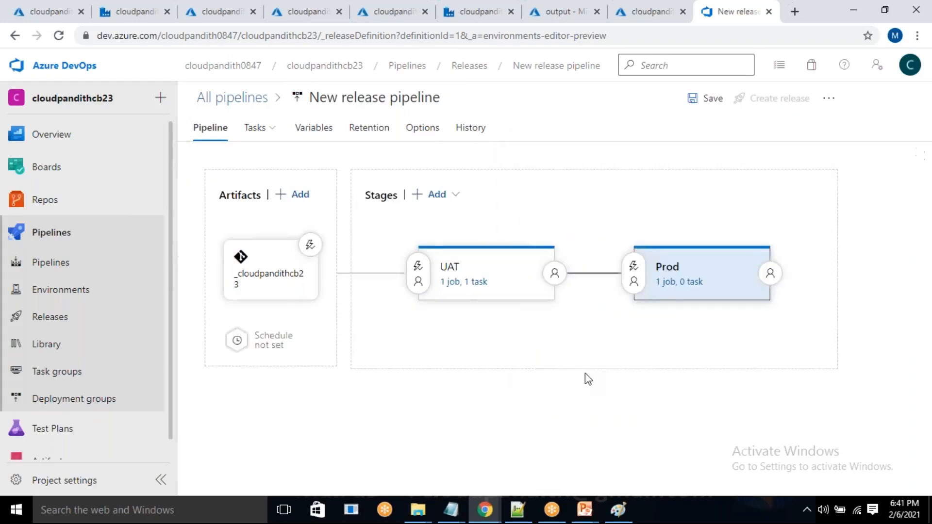
# Add an ARM template deployment task to the Prod stage's agent job.
pyautogui.click(667, 285)
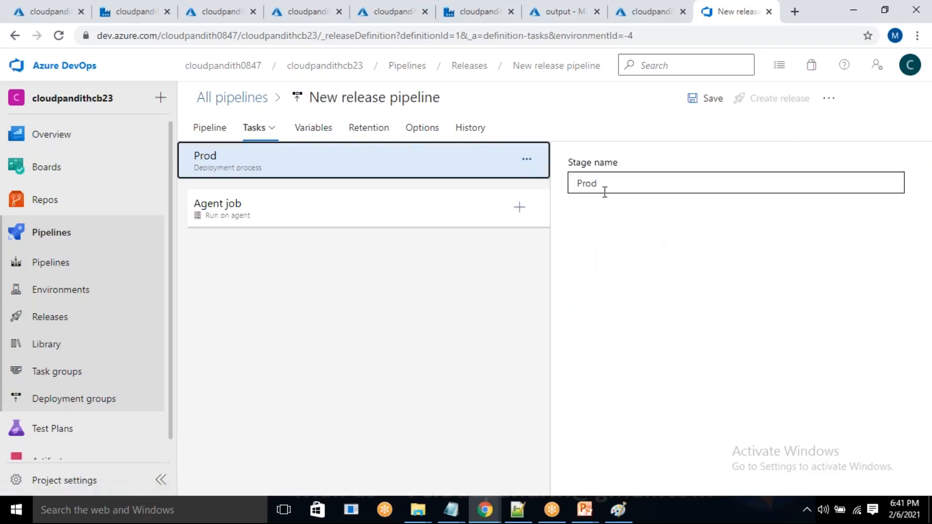
pyautogui.click(516, 211)
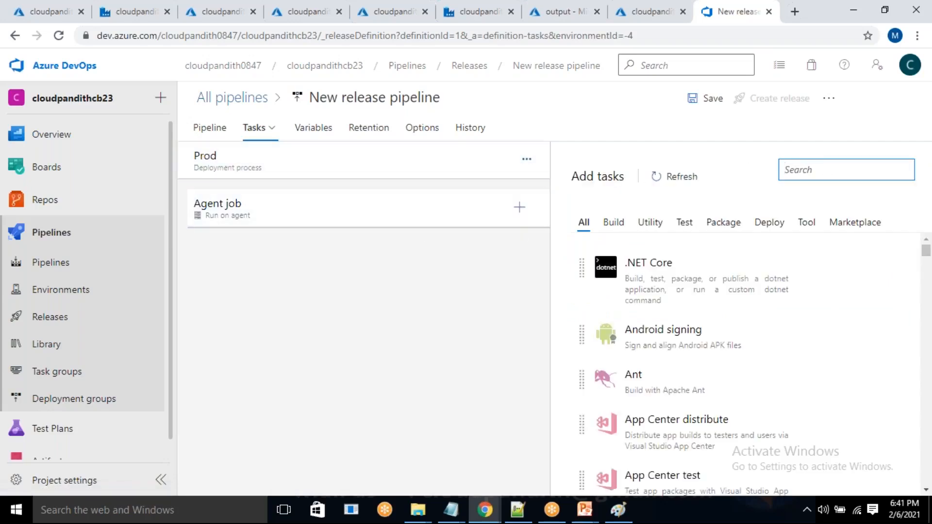
pyautogui.write('tew')
pyautogui.press('BackSpace')
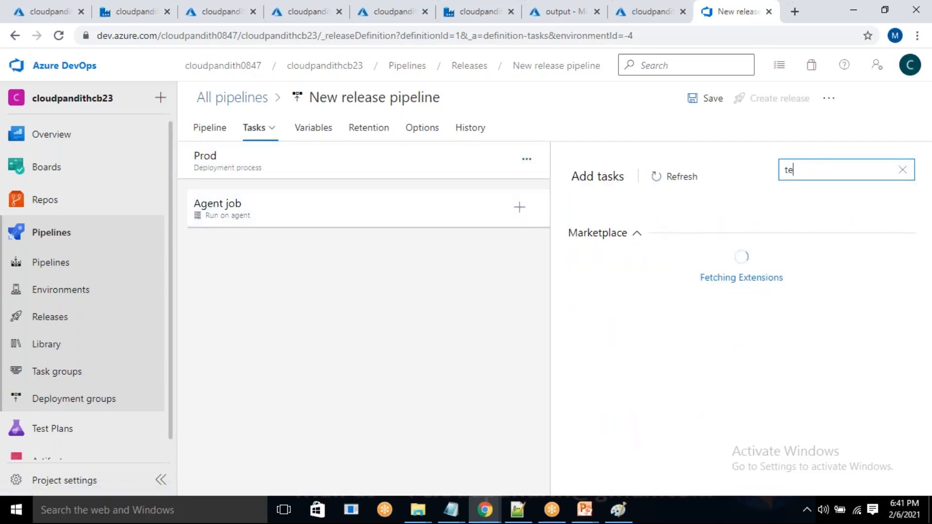
pyautogui.write('mpla')
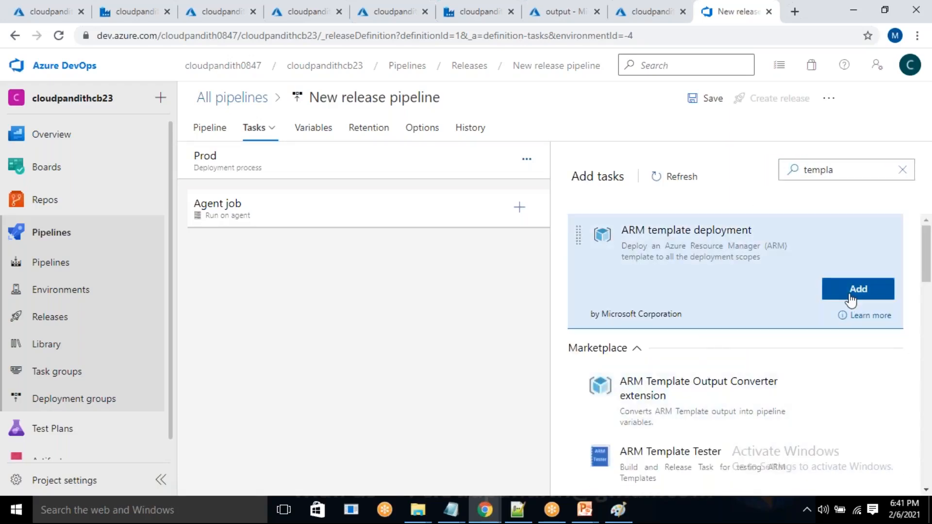
pyautogui.click(846, 294)
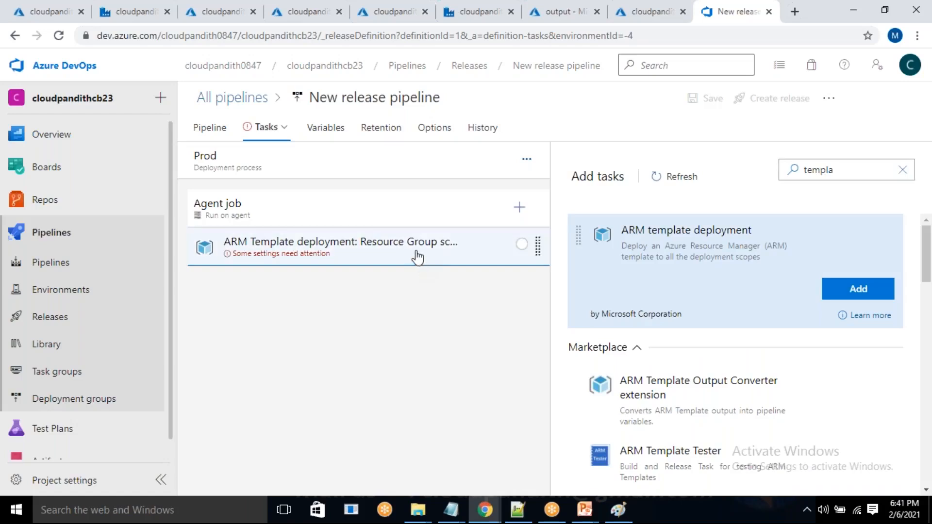
# In the Prod ARM template deployment task, select the available Free Trial service connection and the Free Trial subscription.
pyautogui.click(417, 257)
pyautogui.scroll(-3, 712, 256)
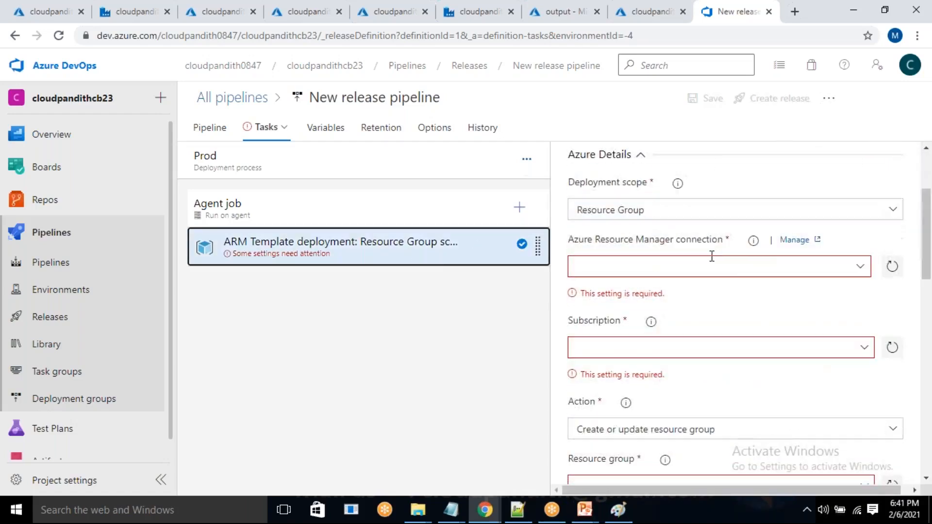
pyautogui.click(863, 269)
pyautogui.click(863, 271)
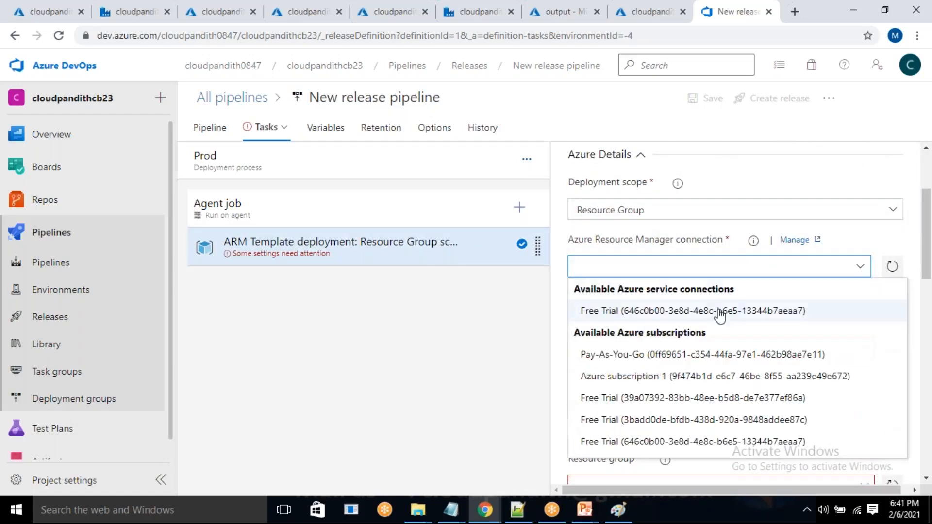
pyautogui.click(709, 314)
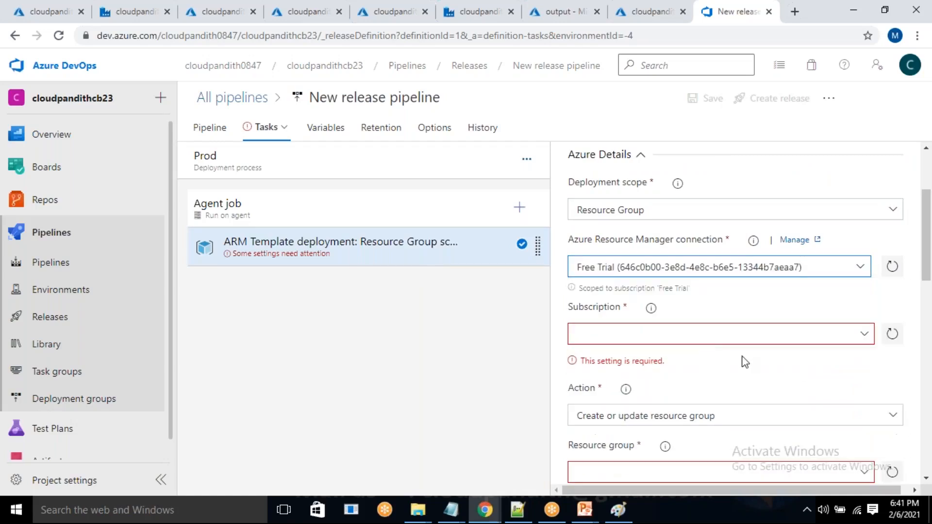
pyautogui.click(678, 334)
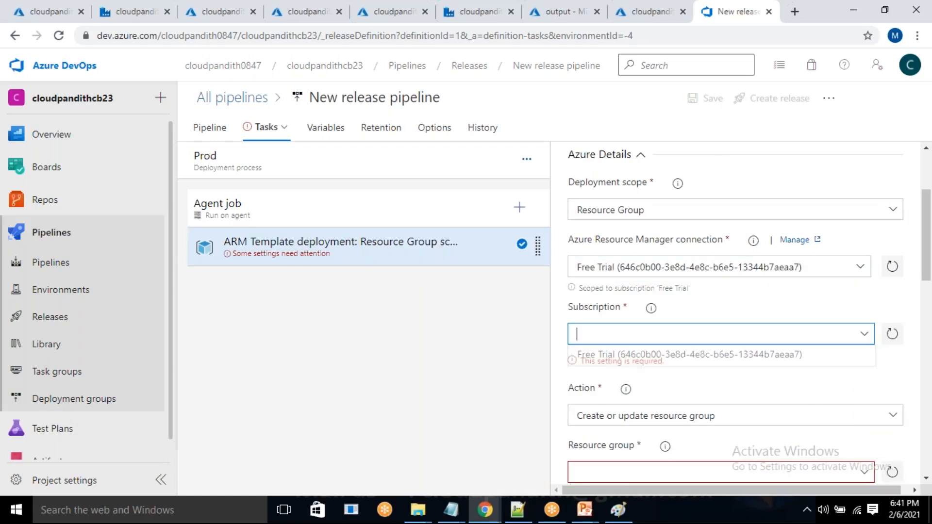
pyautogui.click(662, 354)
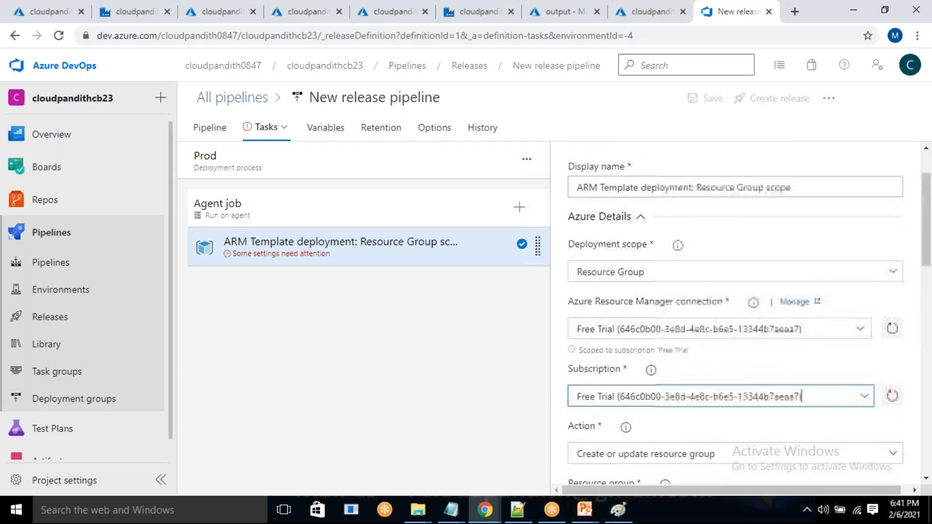
# Set the Prod deployment task's resource group to cloudpandith-BI-Master-Program and its location to East US.
pyautogui.scroll(-1, 728, 337)
pyautogui.click(866, 313)
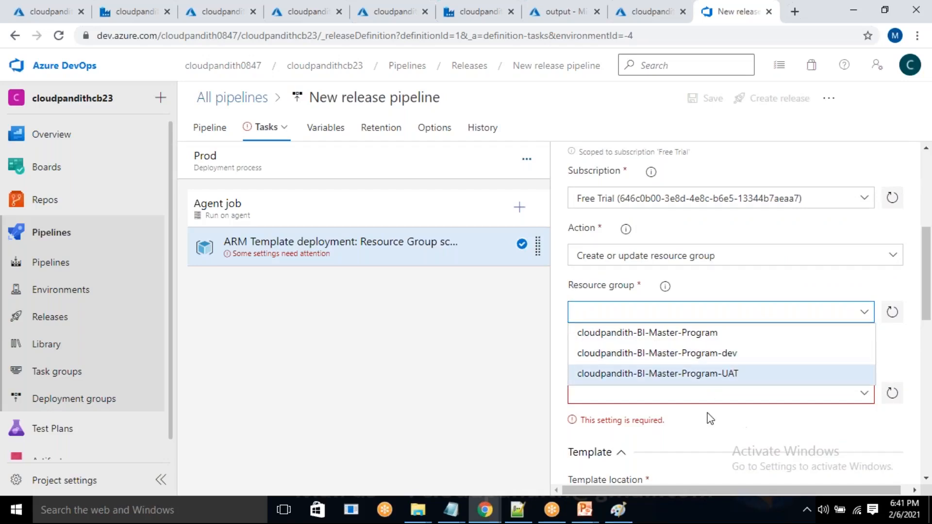
pyautogui.click(658, 333)
pyautogui.scroll(-5, 756, 240)
pyautogui.scroll(4, 756, 239)
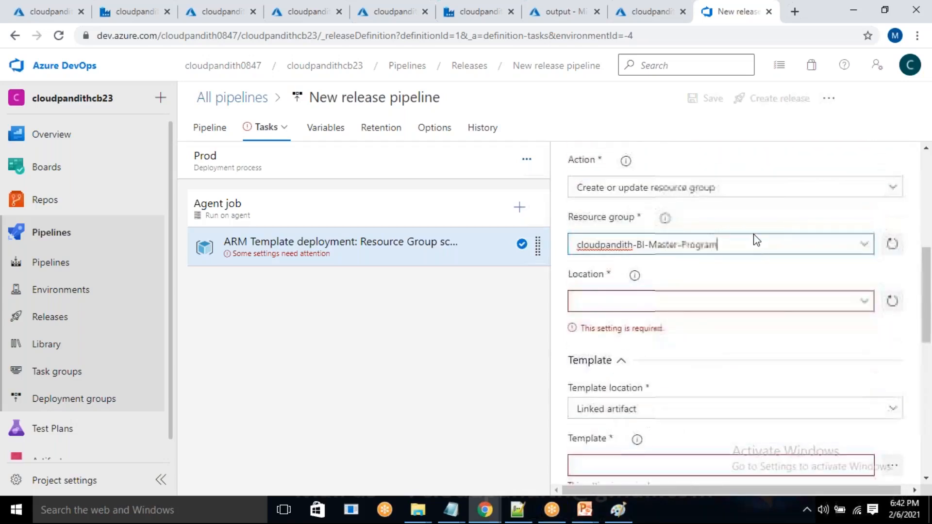
pyautogui.click(863, 306)
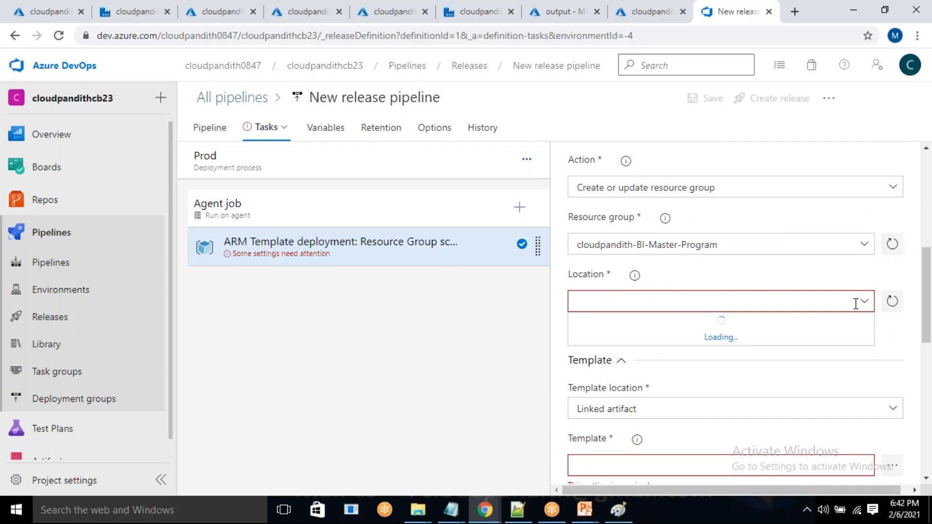
pyautogui.click(600, 382)
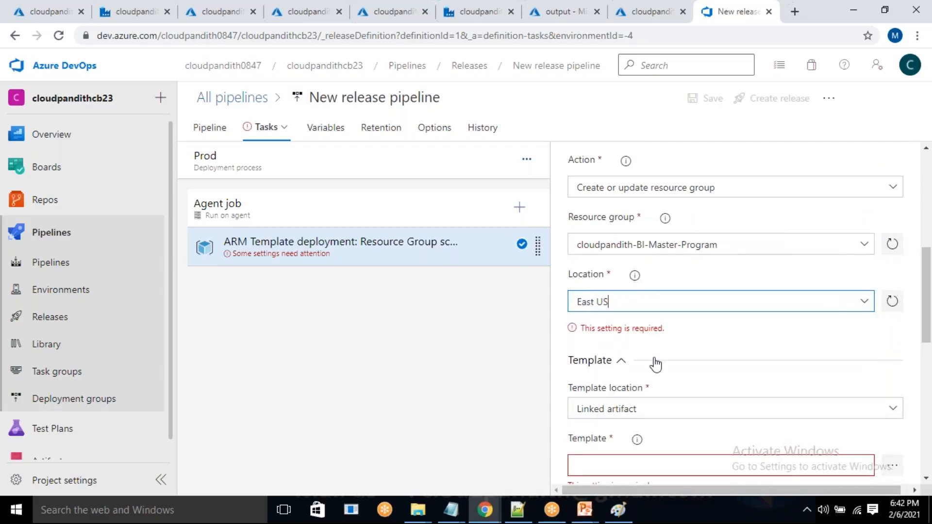
# Review the Prod deployment task's template, template parameters, override parameters, deployment mode and advanced settings.
pyautogui.scroll(-2, 653, 350)
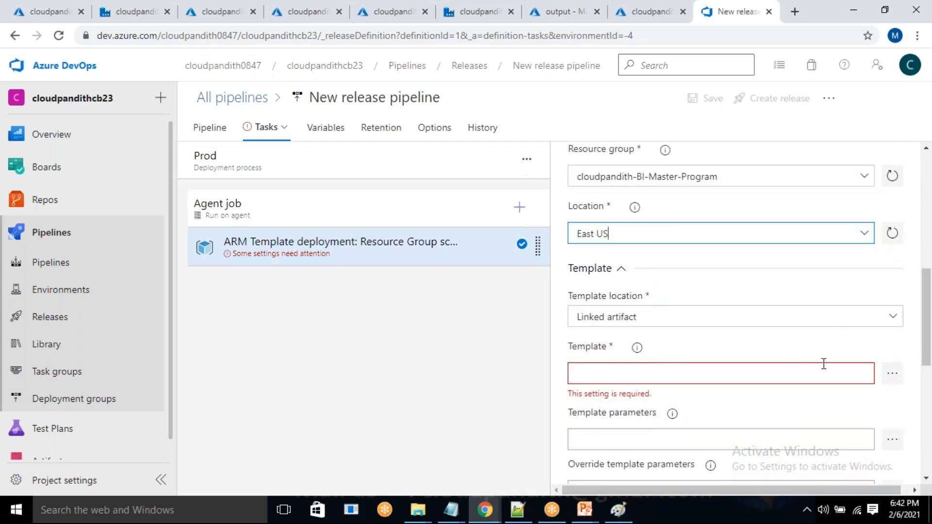
pyautogui.scroll(3, 824, 364)
pyautogui.scroll(-2, 824, 364)
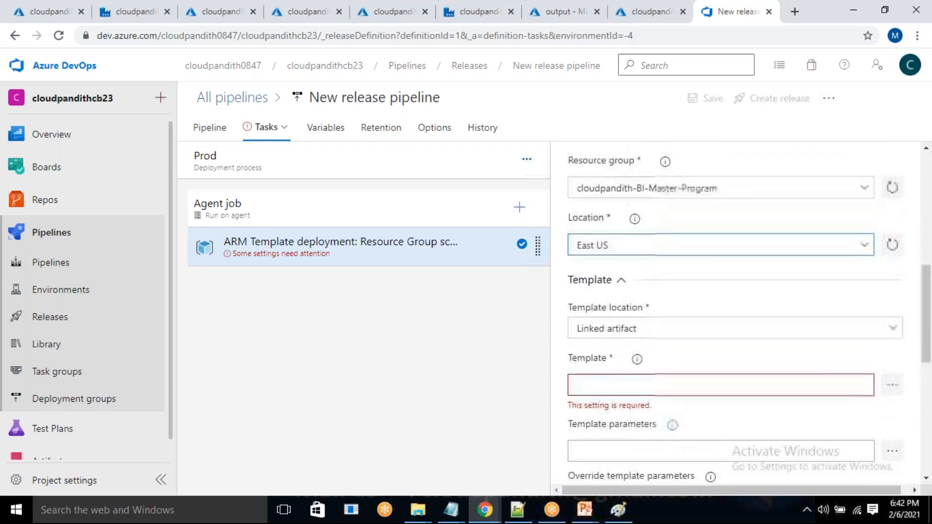
pyautogui.scroll(-3, 720, 262)
pyautogui.scroll(-3, 721, 262)
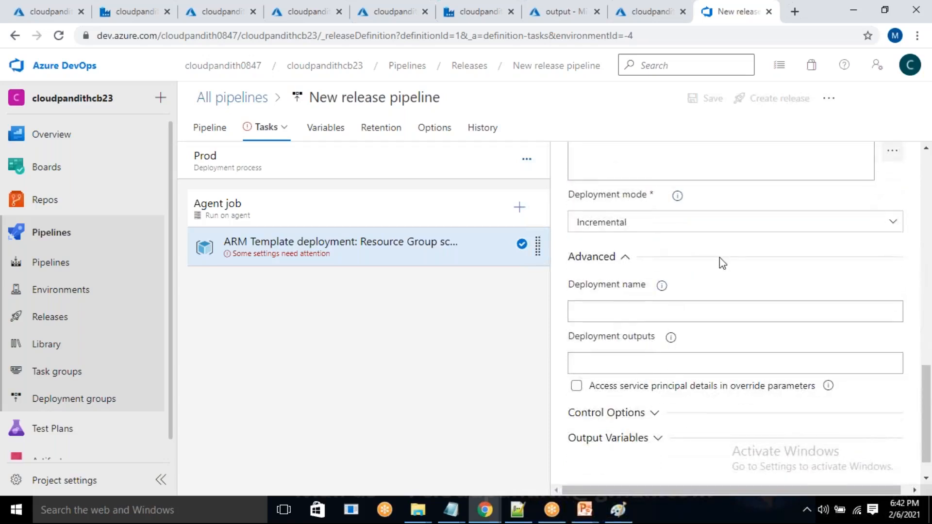
pyautogui.scroll(3, 728, 356)
pyautogui.click(696, 291)
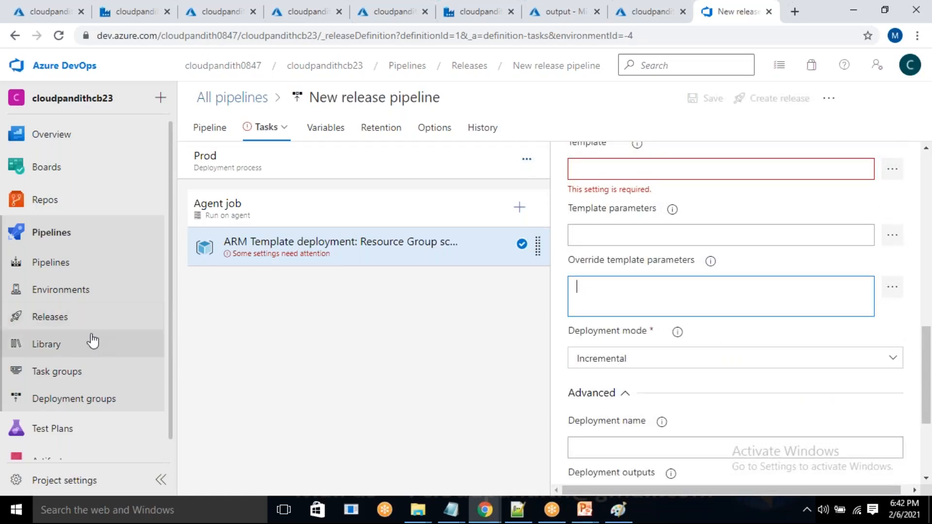
# Review the UAT stage's pre-deployment conditions in the release pipeline and set its trigger to Manual only.
pyautogui.click(208, 131)
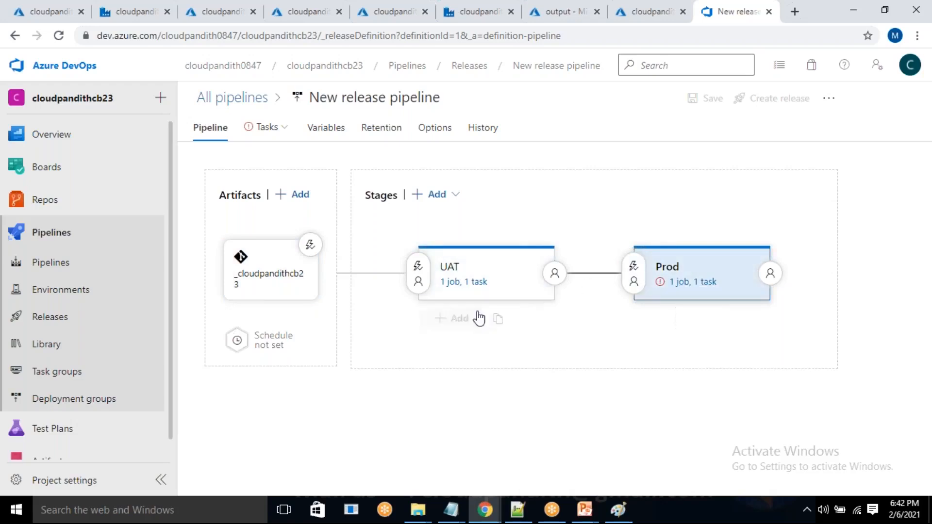
pyautogui.click(418, 273)
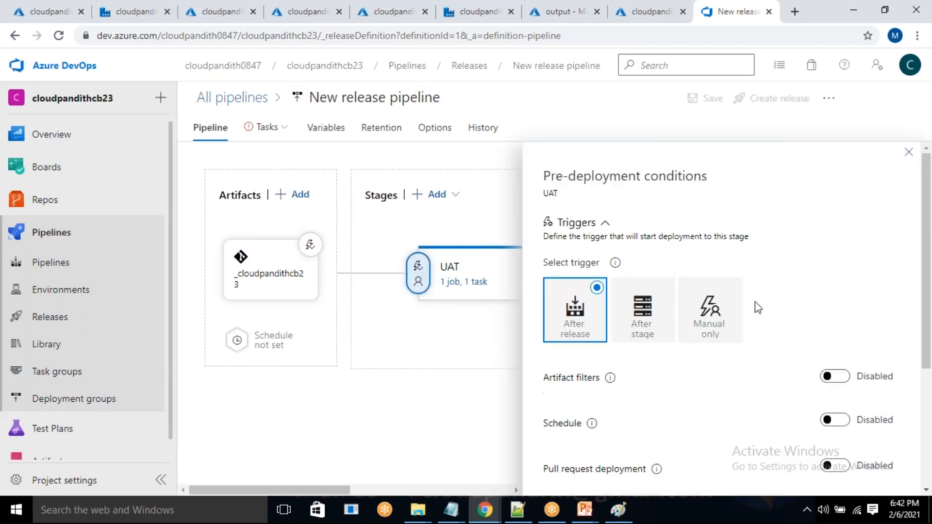
pyautogui.scroll(-3, 756, 301)
pyautogui.scroll(-1, 659, 326)
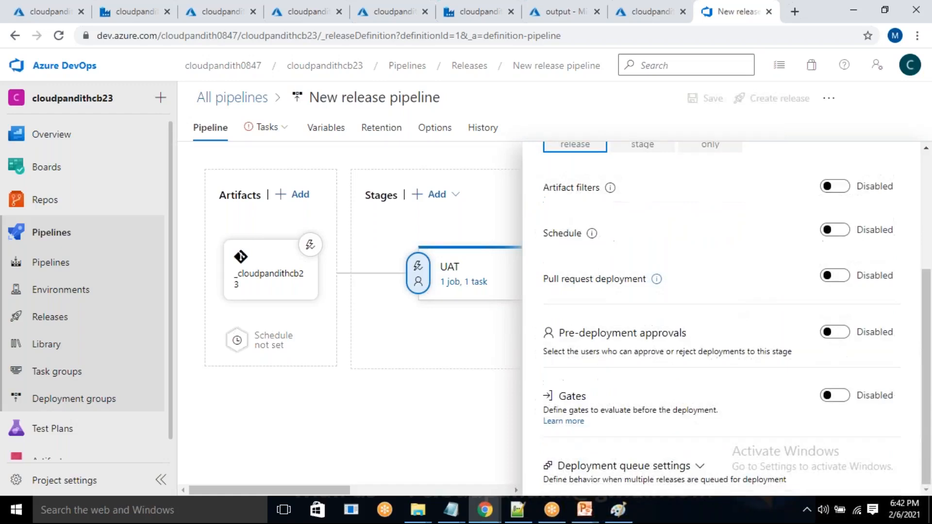
pyautogui.scroll(4, 655, 323)
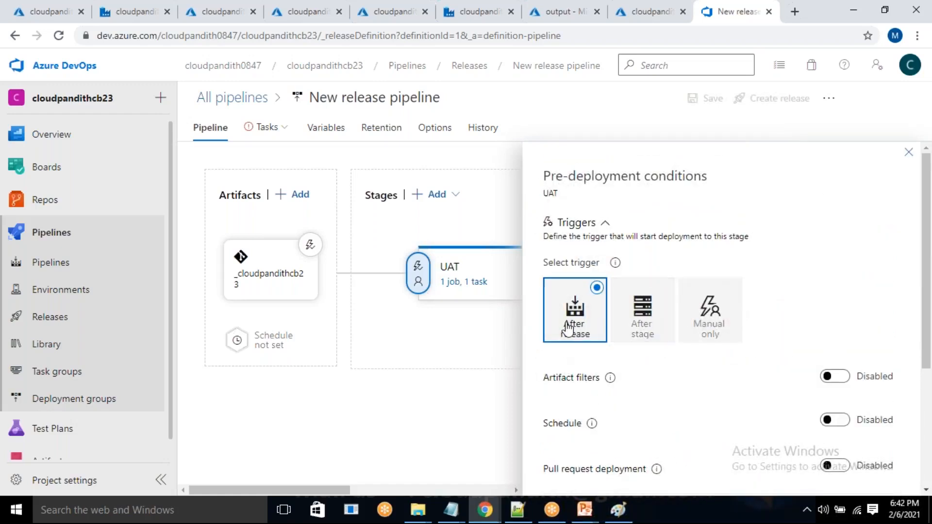
pyautogui.click(701, 311)
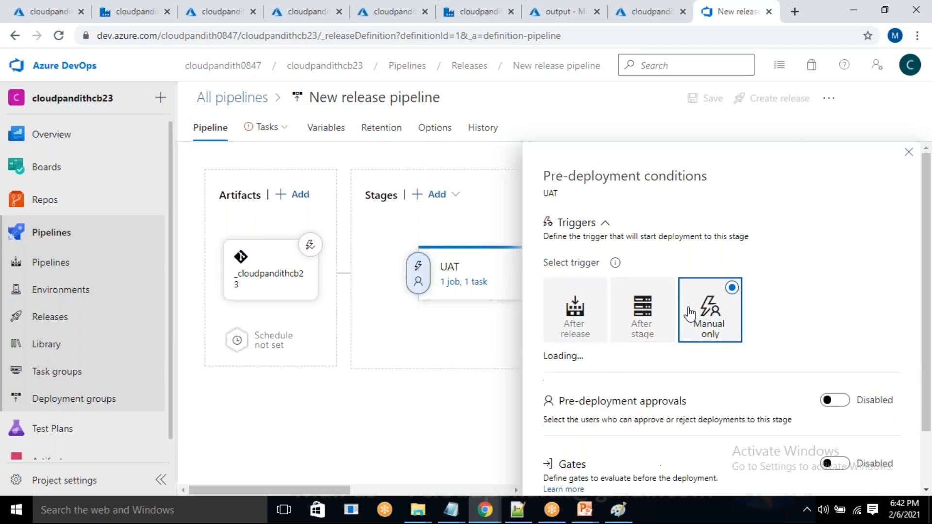
pyautogui.scroll(-1, 712, 371)
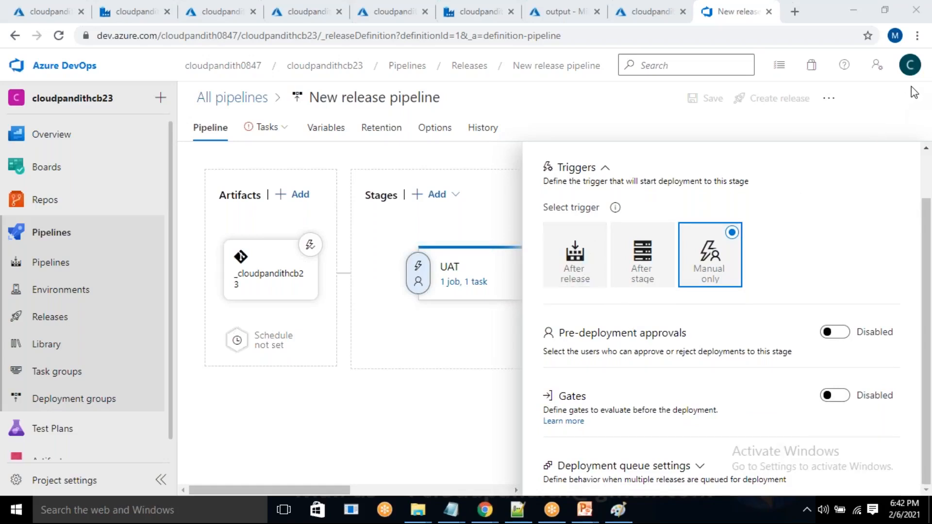
# Reopen the UAT stage's pre-deployment conditions and change its deployment trigger to After release.
pyautogui.click(794, 123)
pyautogui.moveTo(452, 340)
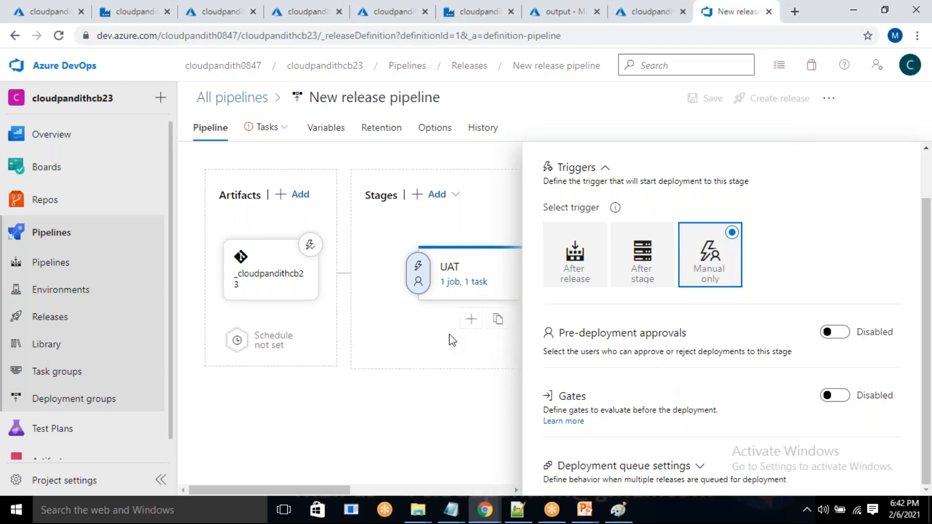
pyautogui.click(420, 288)
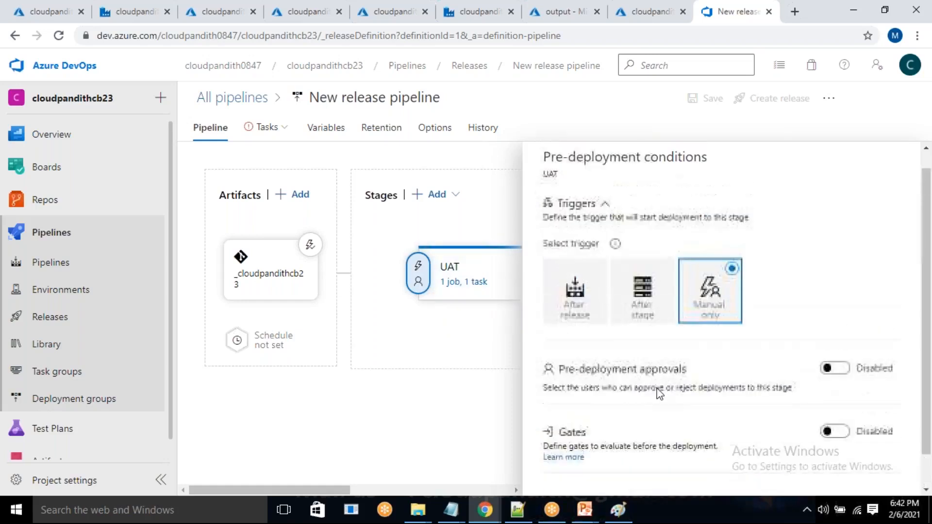
pyautogui.scroll(-1, 752, 350)
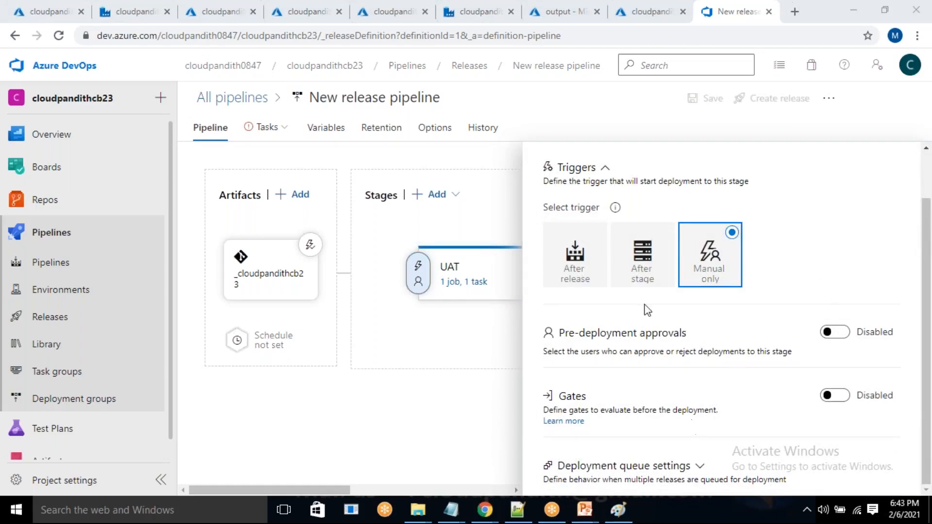
pyautogui.click(573, 264)
pyautogui.scroll(1, 658, 350)
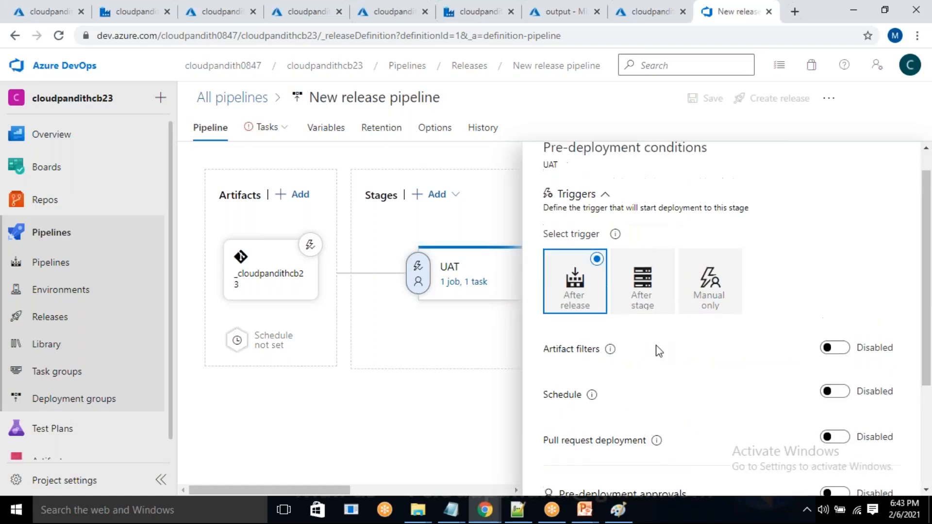
# Enable the schedule for the UAT stage's after-release trigger and review its day, time and time zone settings.
pyautogui.scroll(-3, 651, 349)
pyautogui.moveTo(553, 287); pyautogui.dragTo(810, 280)
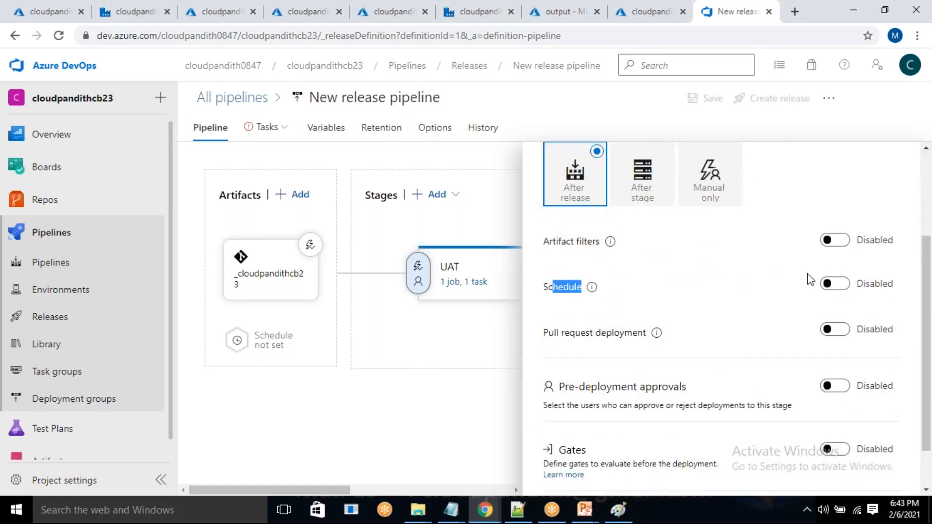
pyautogui.click(836, 284)
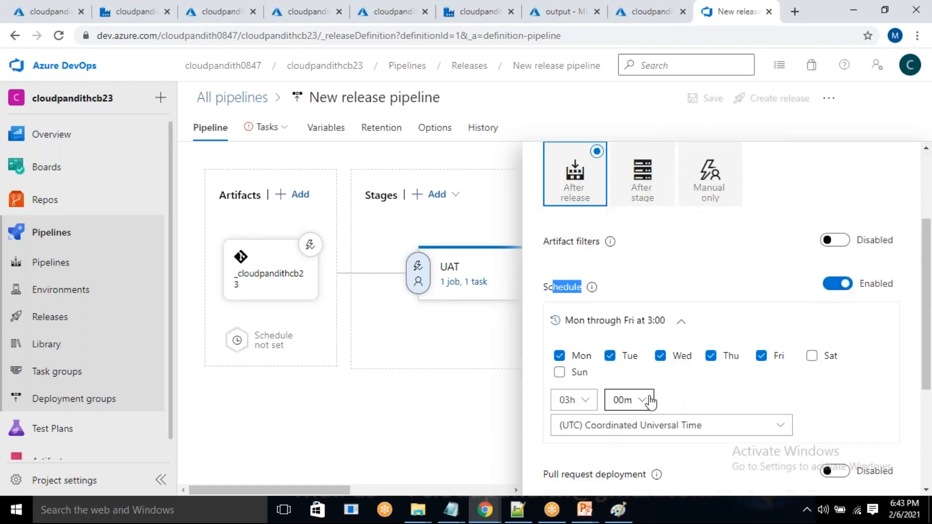
pyautogui.scroll(-3, 649, 401)
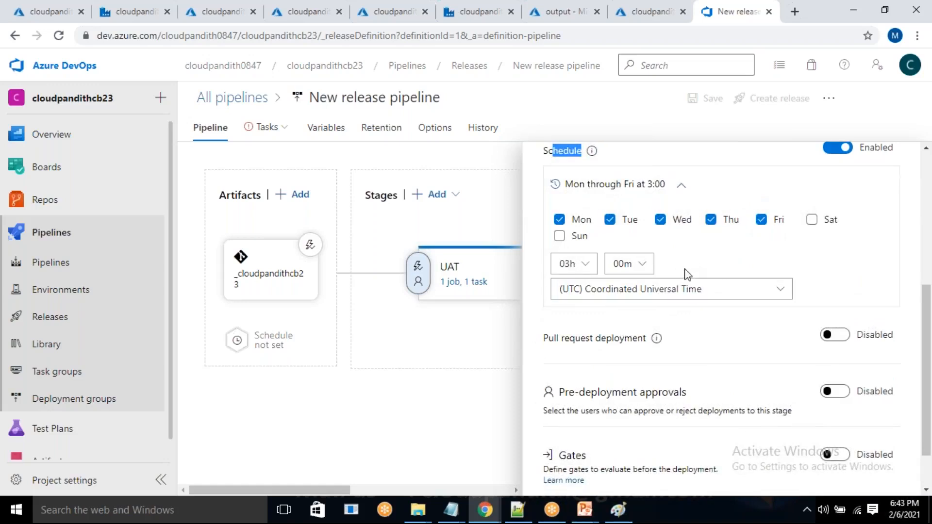
pyautogui.scroll(-1, 686, 272)
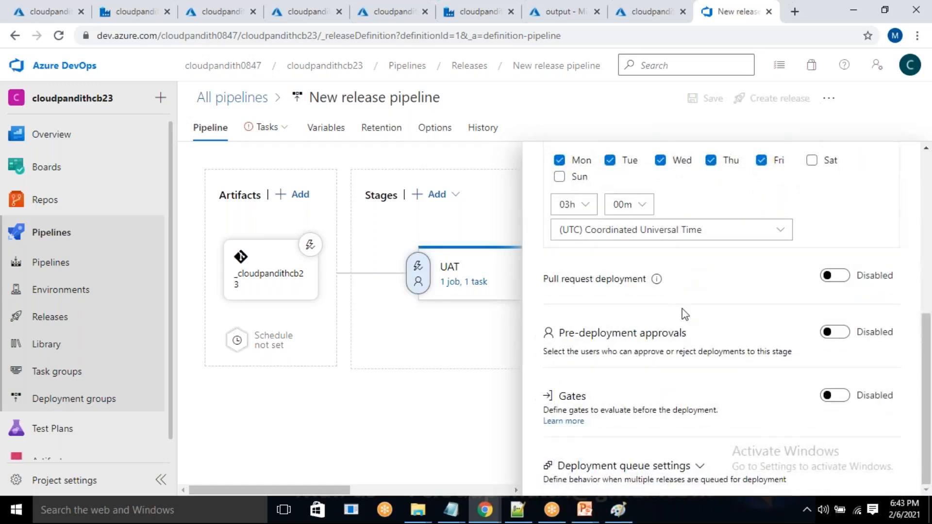
pyautogui.scroll(7, 685, 315)
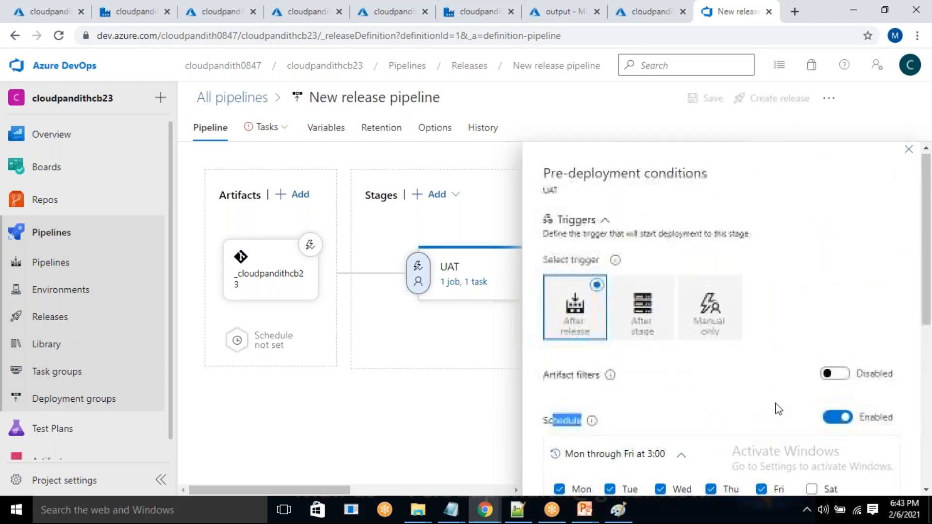
# Enable pre-deployment approvals for the UAT stage and review the approver, timeout and approval policy settings.
pyautogui.scroll(-7, 778, 409)
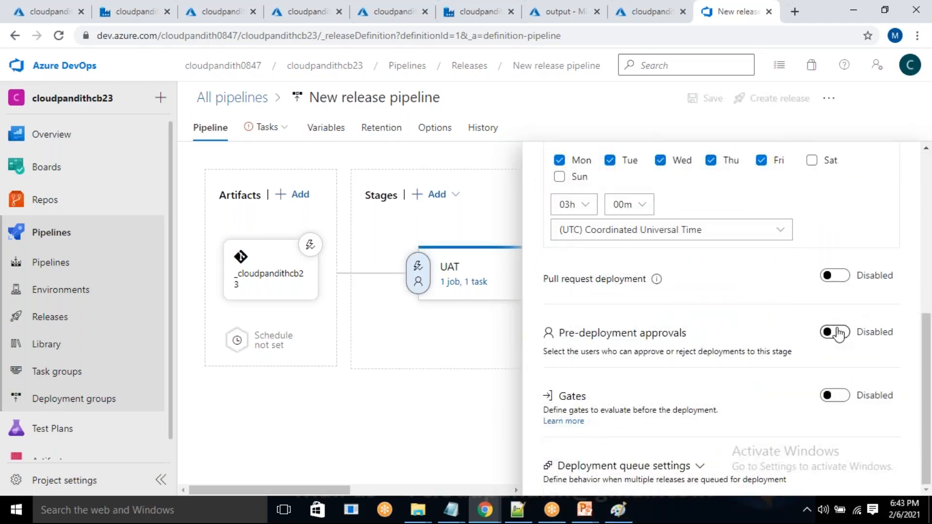
pyautogui.click(836, 332)
pyautogui.scroll(1, 680, 339)
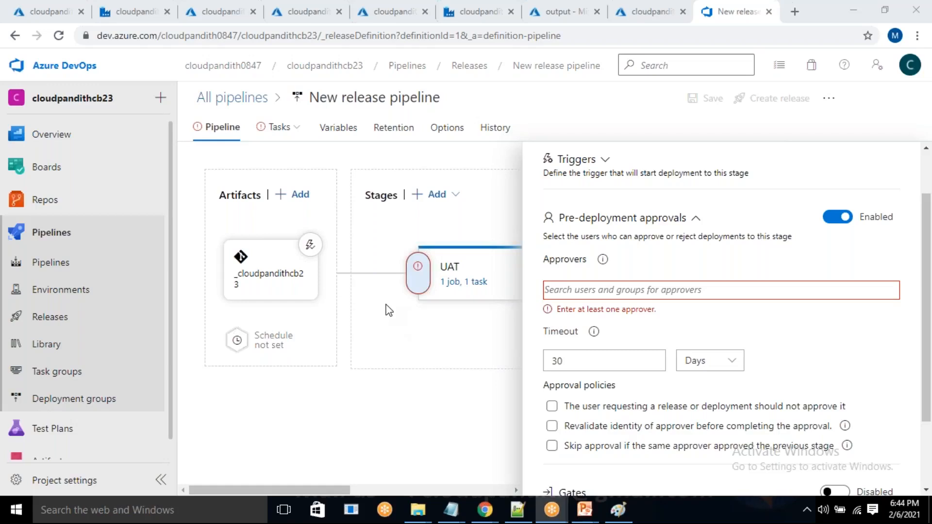
pyautogui.click(500, 317)
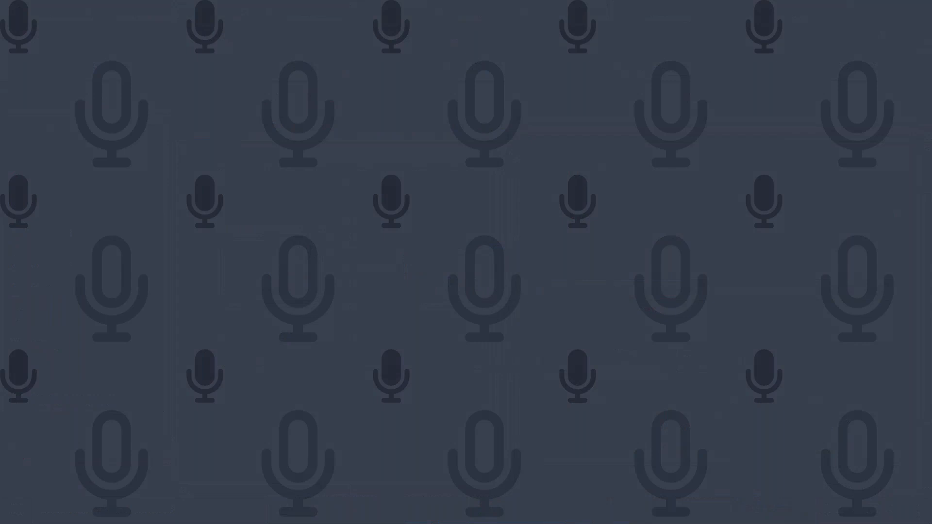